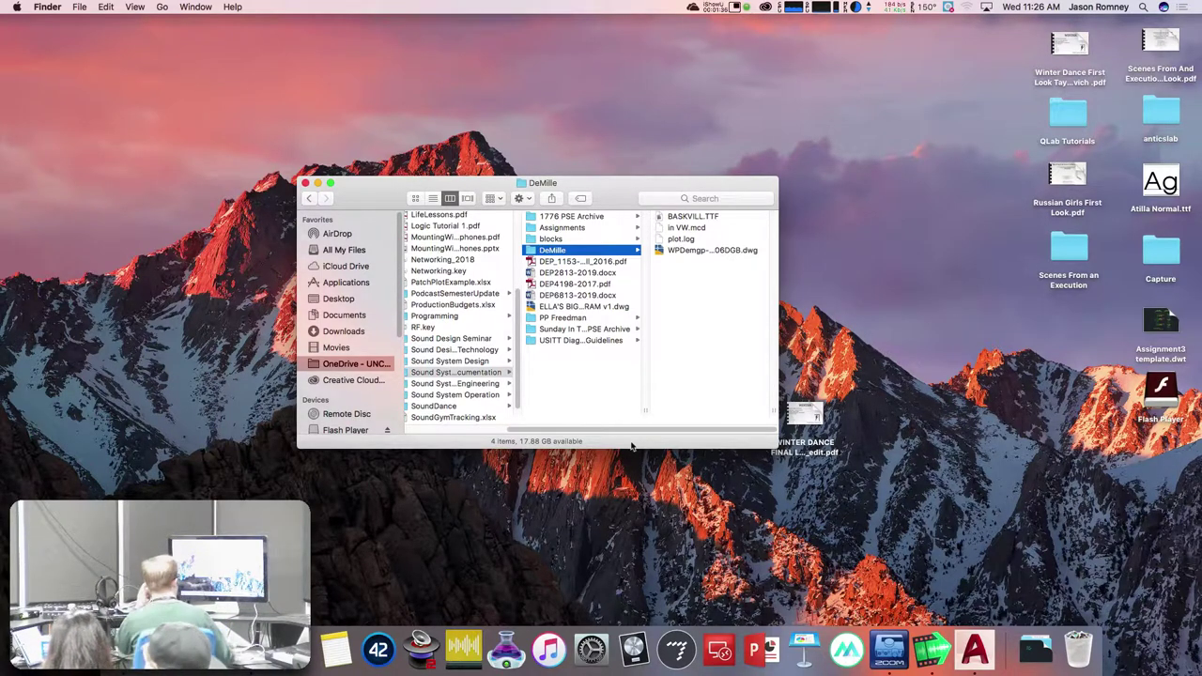
- Open WPDemgp-sec_010406DGB.dwg from the DeMille folder, accept the student version notice, and show the drawing in model space
double_click(672, 253)
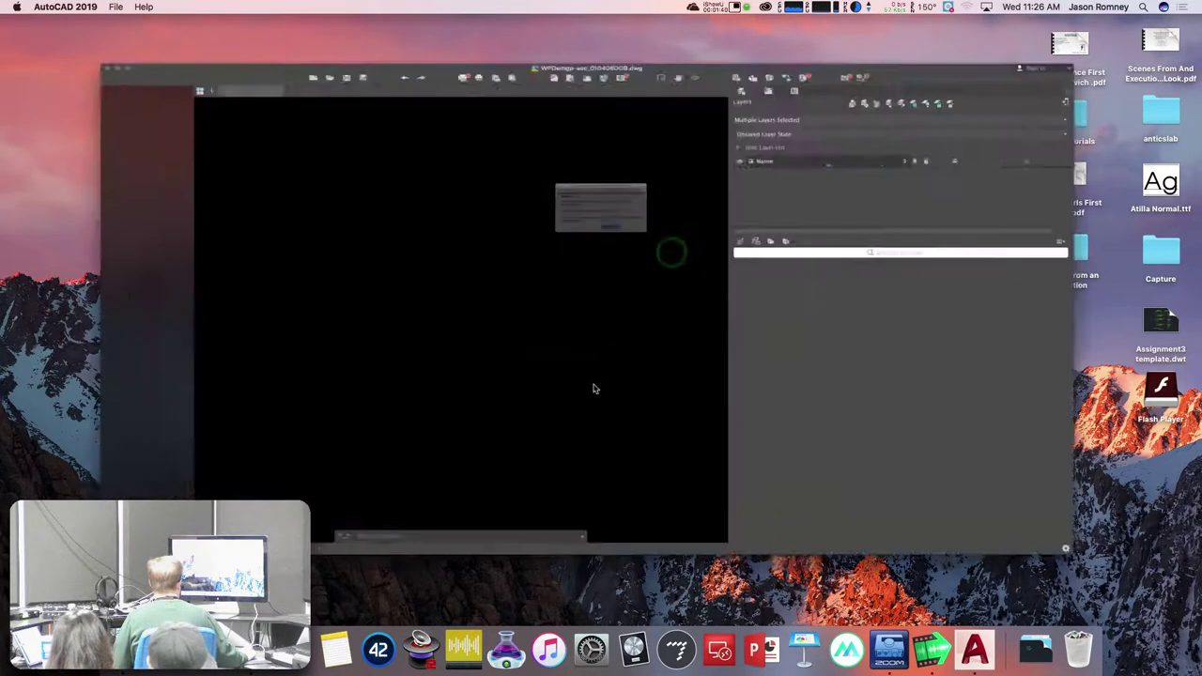
left_click(628, 268)
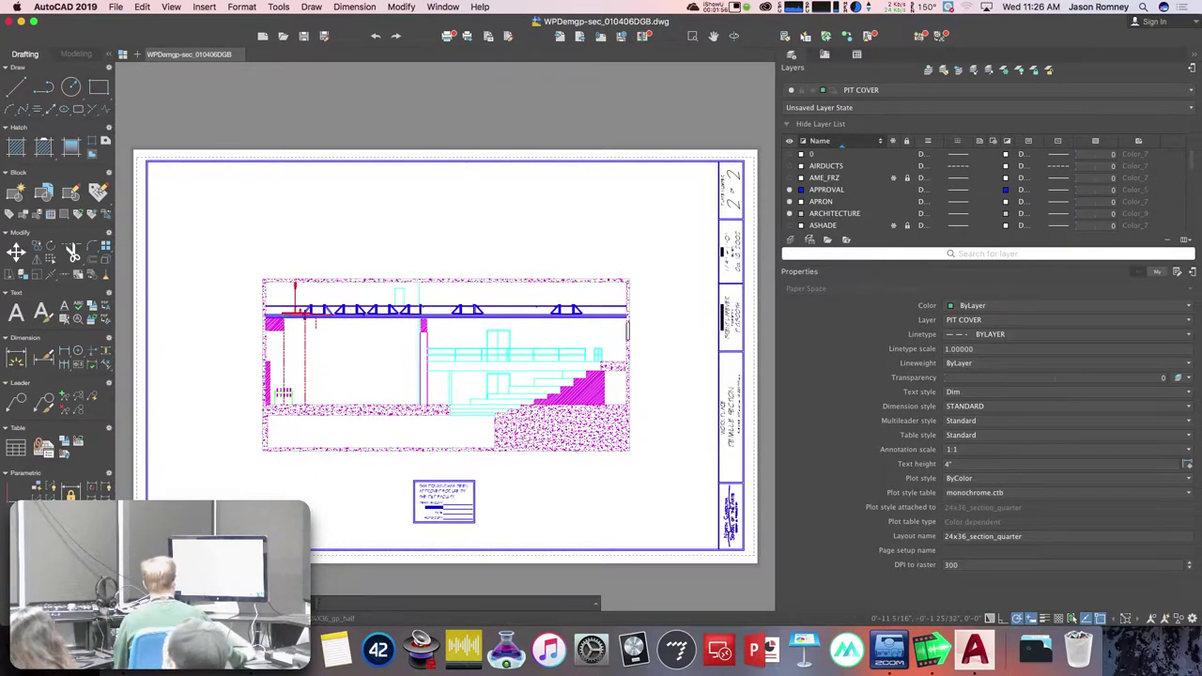
left_click(254, 618)
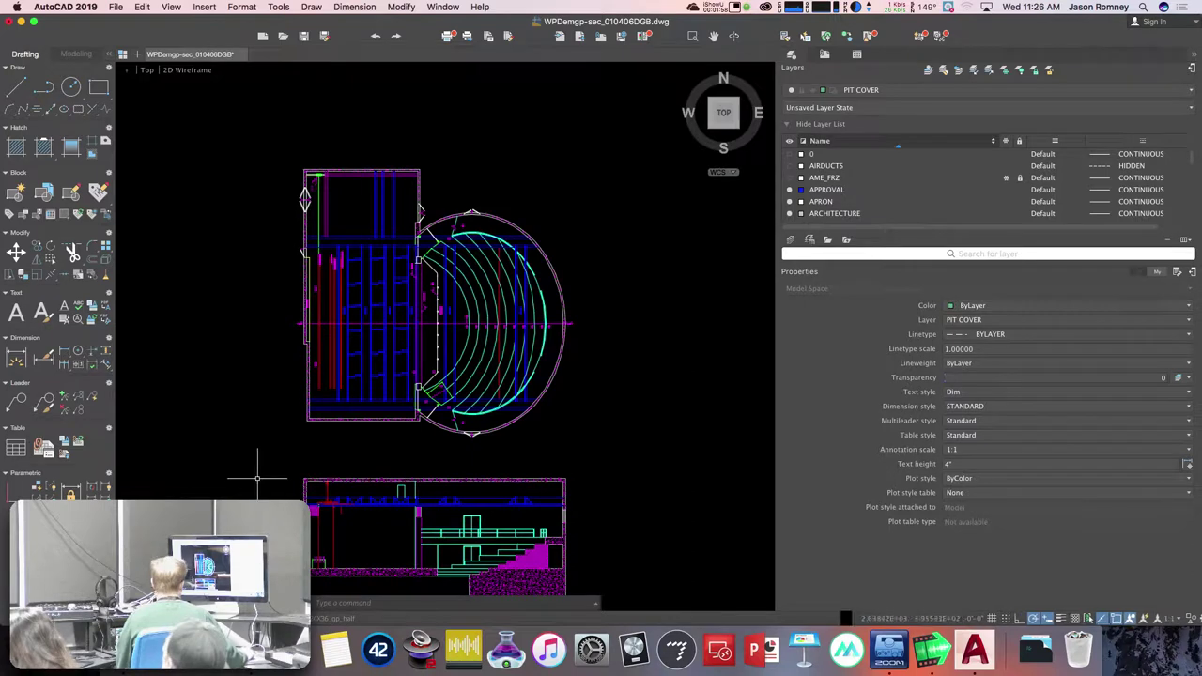
middle_click_drag(267, 457, 282, 408)
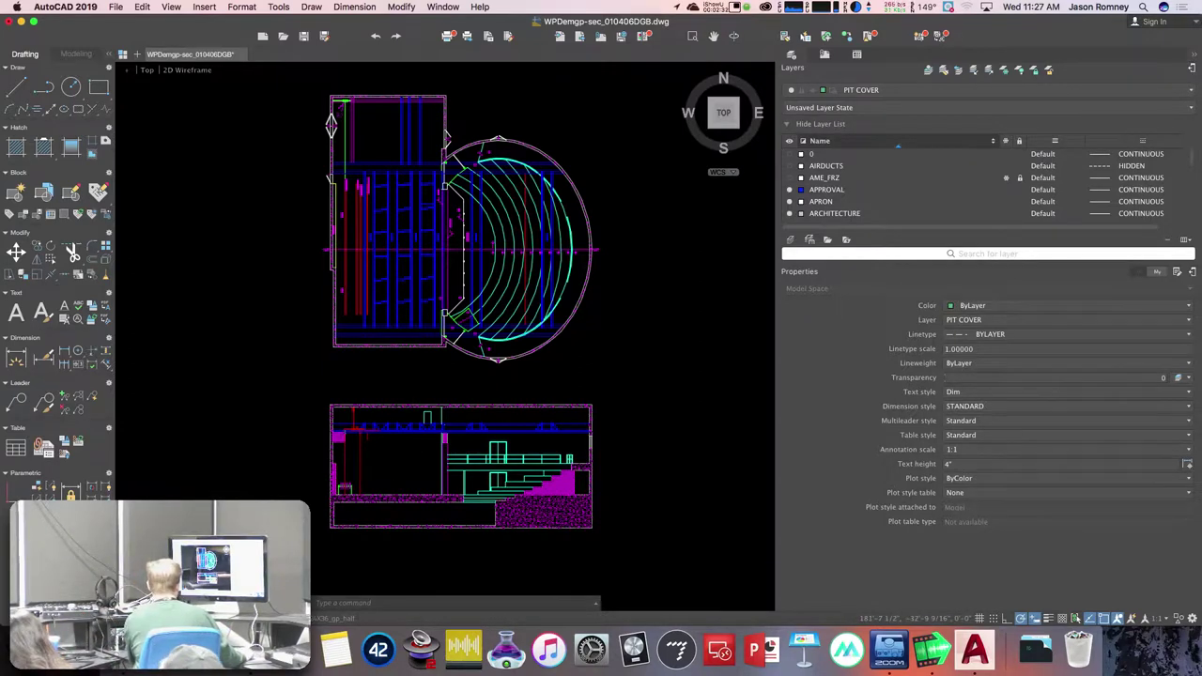
- Switch to Finder, connect to the server smb://dpserver, and select the account name in the login prompt for replacement
key("super+Tab")
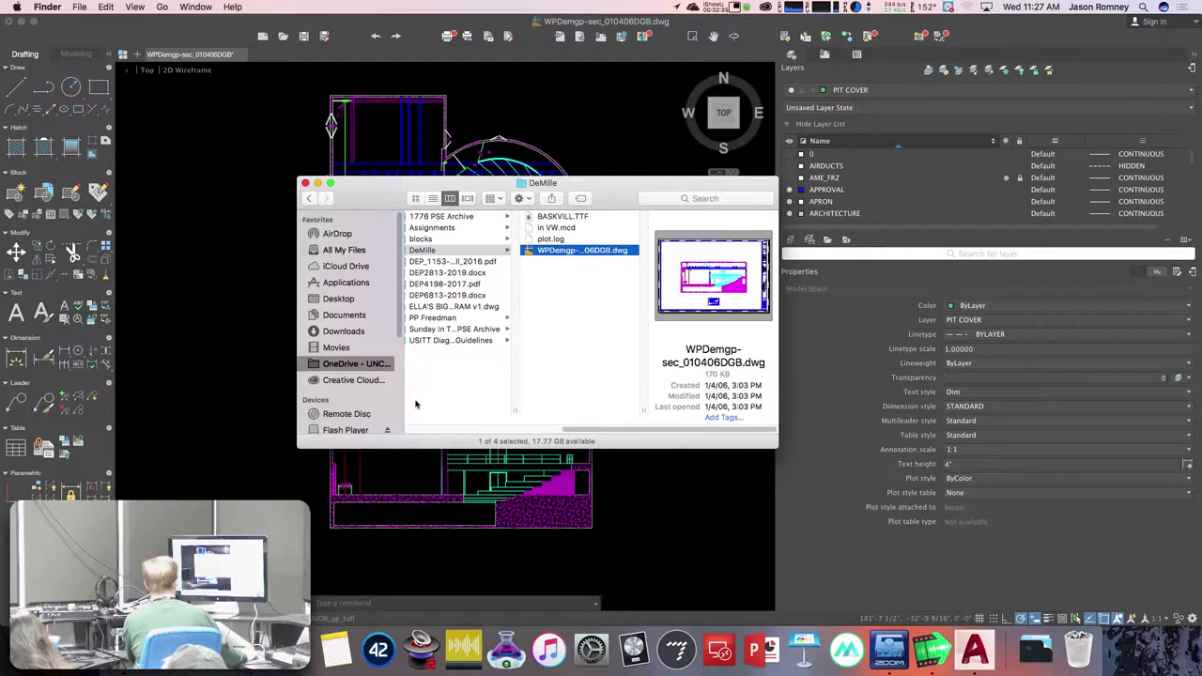
key("super+k")
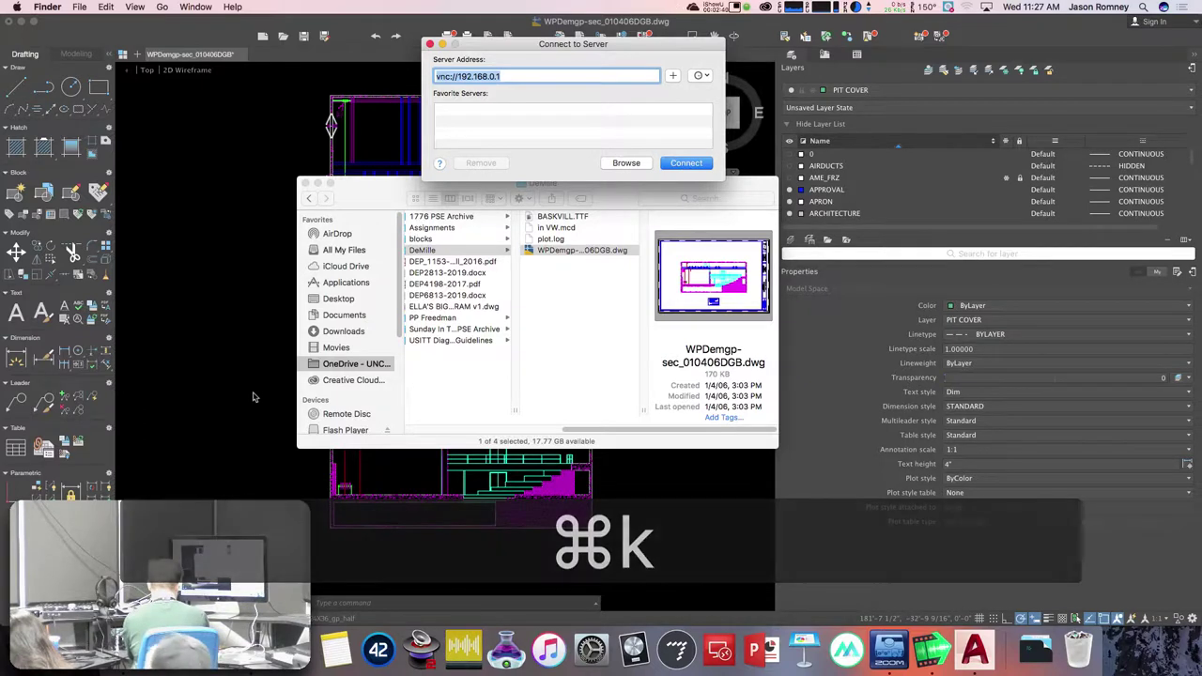
type("smb://")
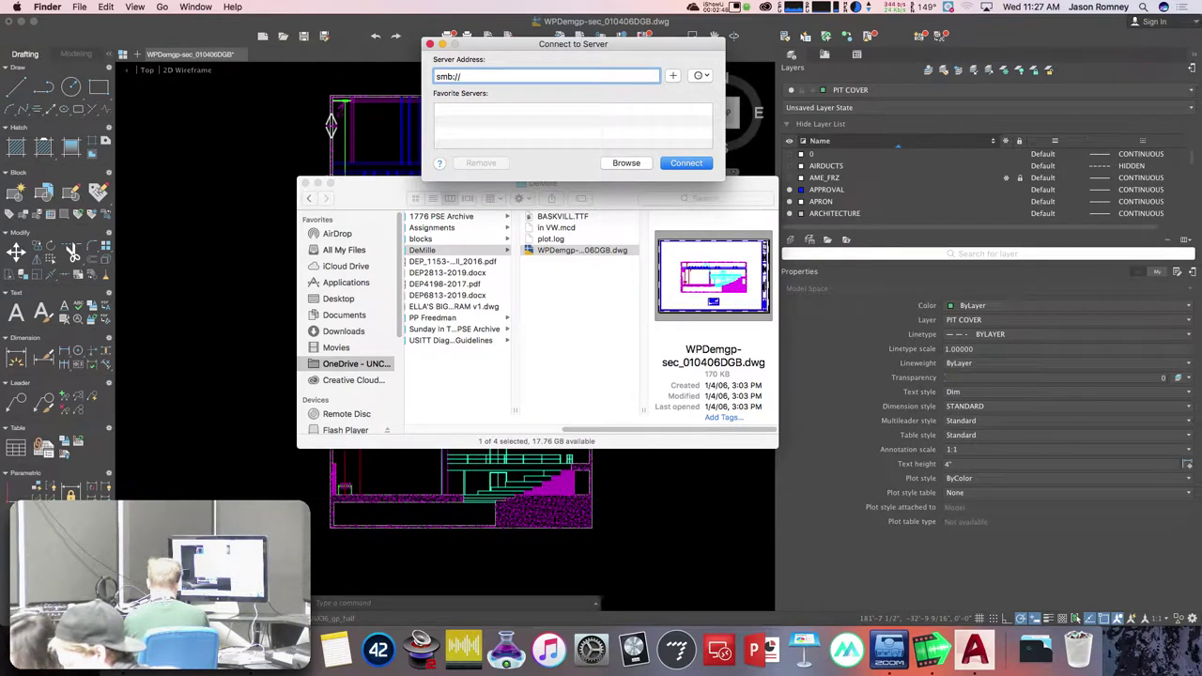
type("dps")
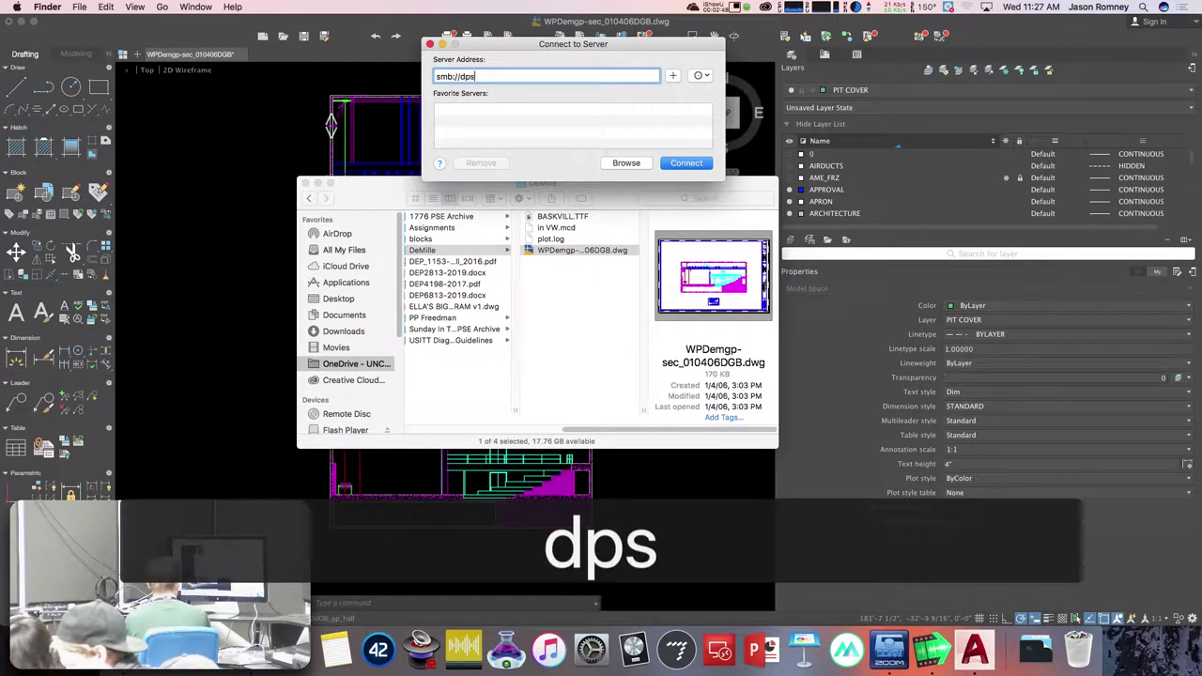
type("erver")
key("Return")
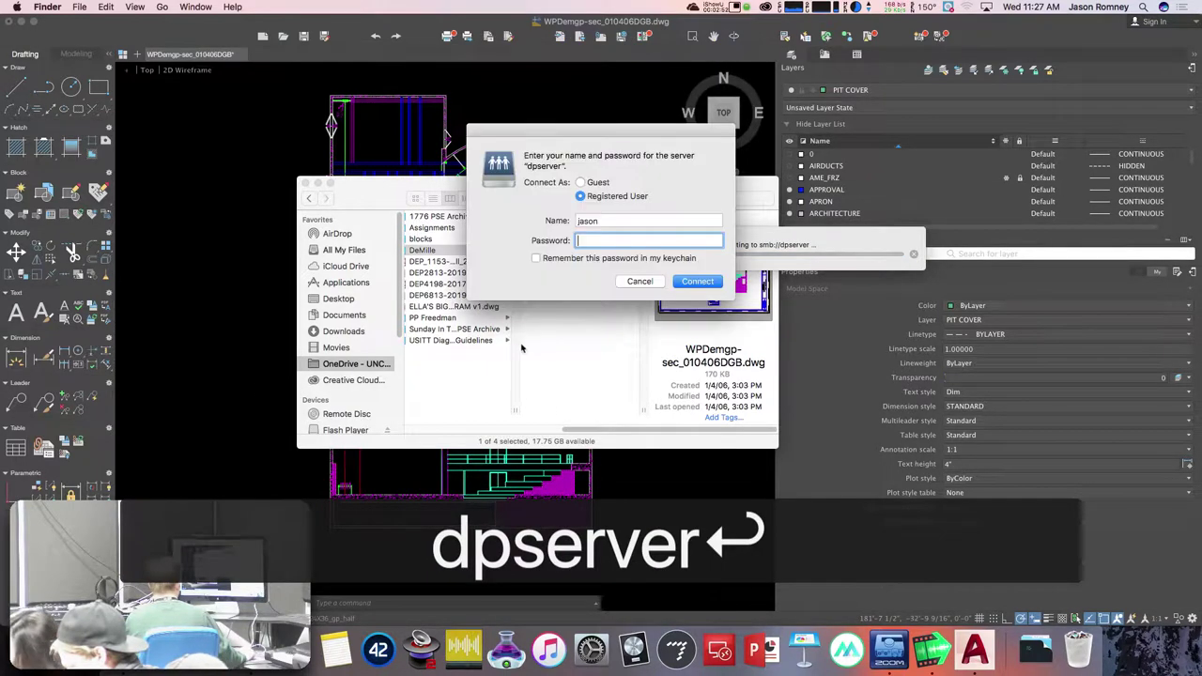
left_click(538, 217)
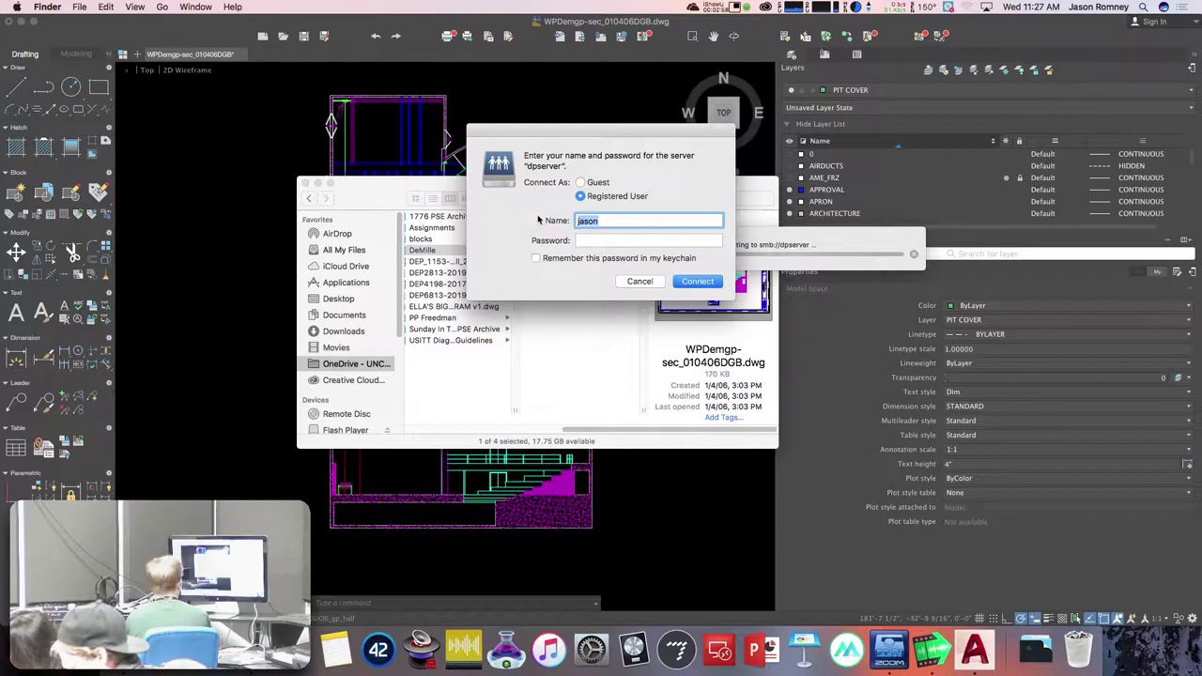
left_click(733, 7)
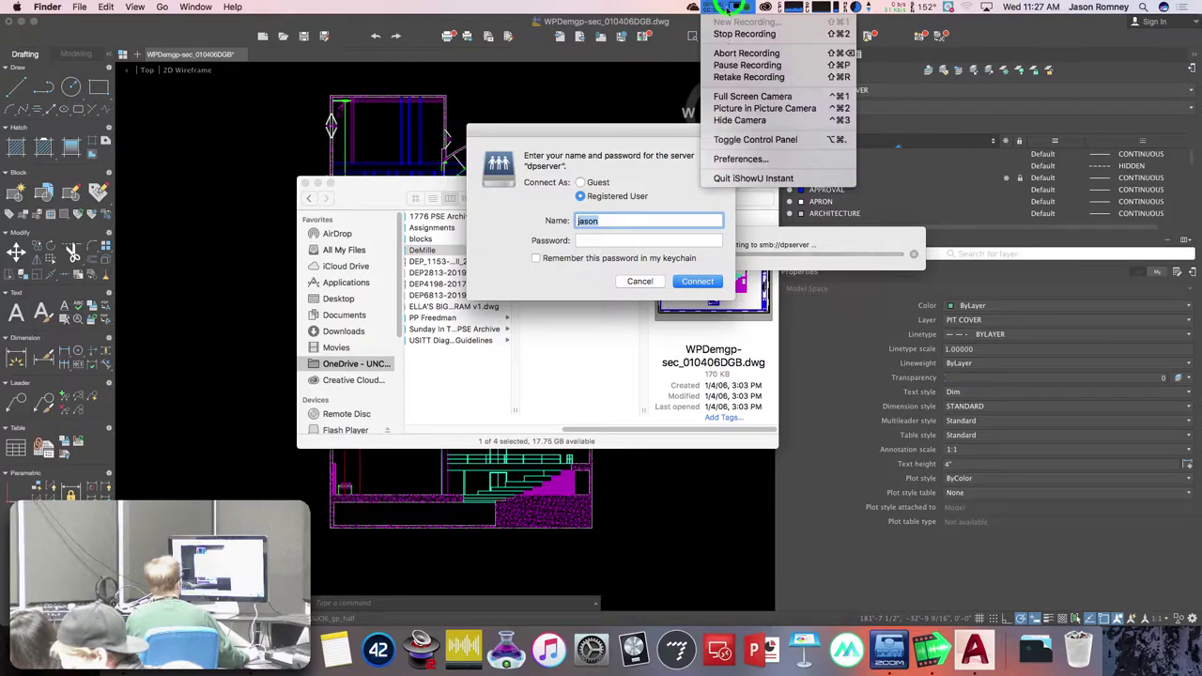
left_click(730, 65)
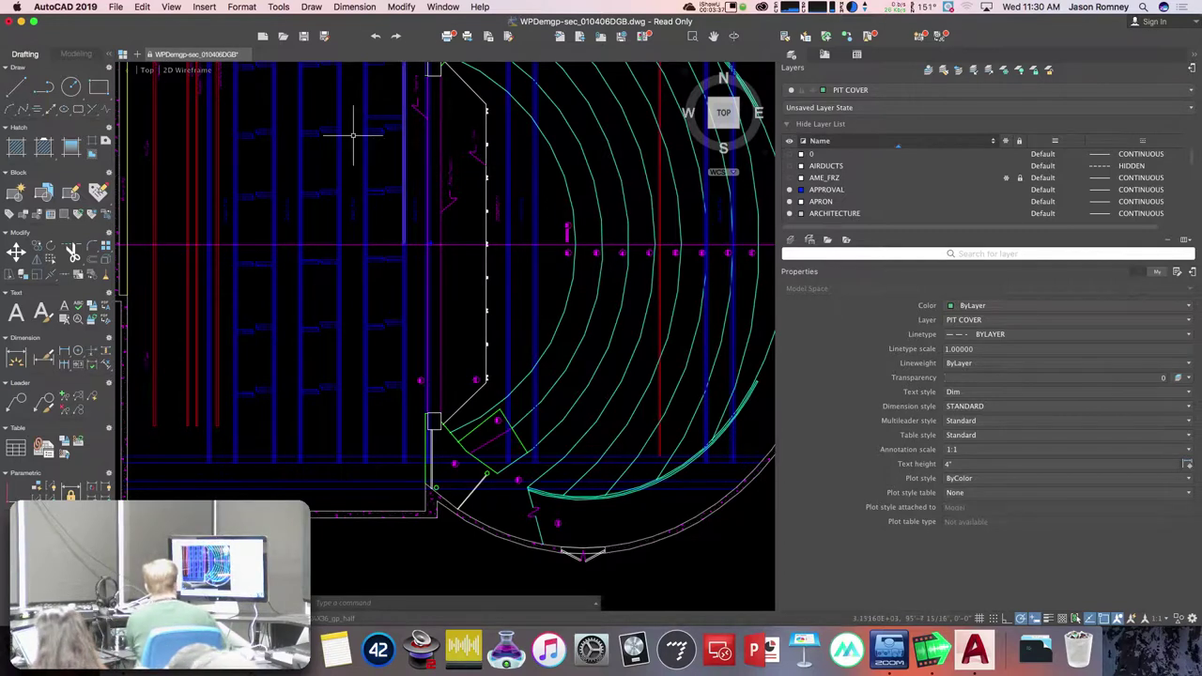
- Inspect the theatre plan's centerline by selecting it, clearing the selection, and viewing its symbol at the upstage wall closely
scroll(485, 191, "down", 4)
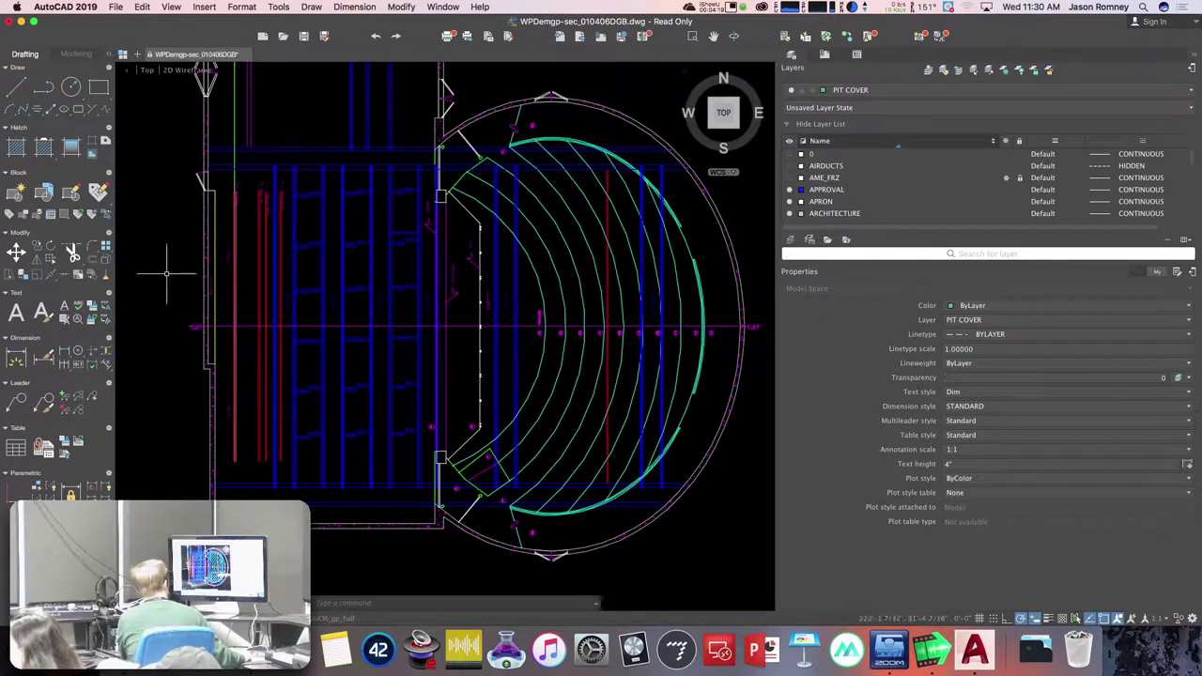
left_click(226, 327)
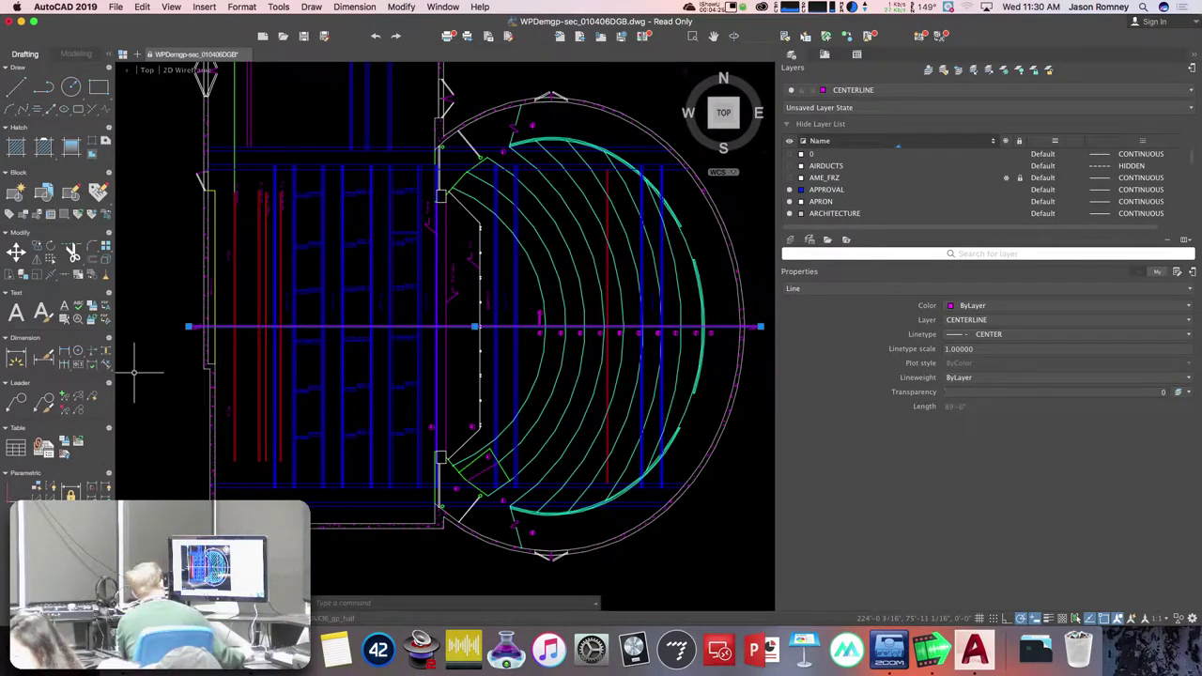
key("Escape")
scroll(197, 327, "up", 3)
scroll(198, 326, "up", 3)
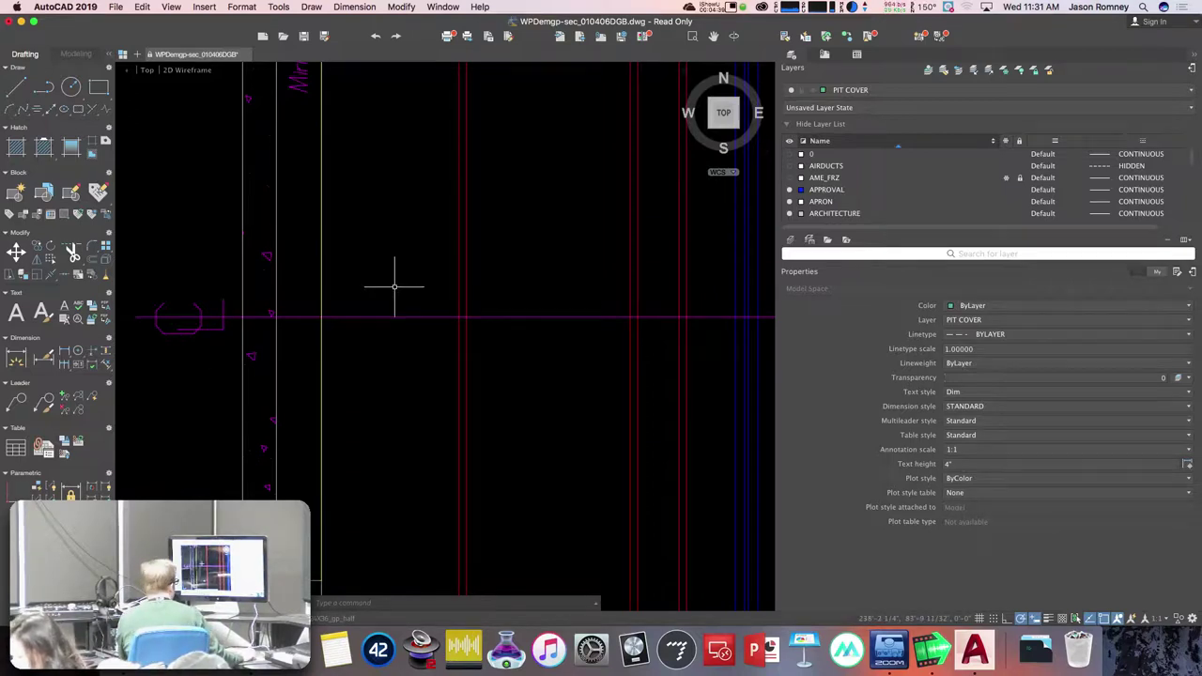
- Examine the line marked Plasterline where it meets the proscenium corner, selecting it to check its properties, and clear the selection
scroll(393, 287, "down", 8)
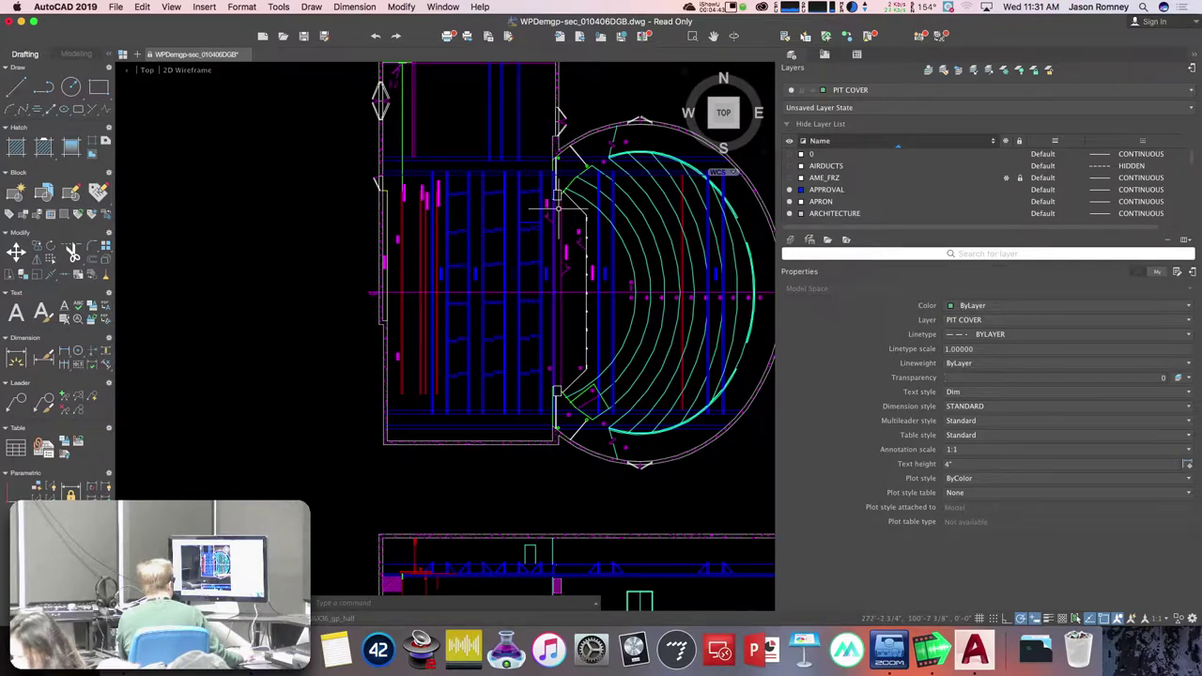
scroll(558, 197, "up", 6)
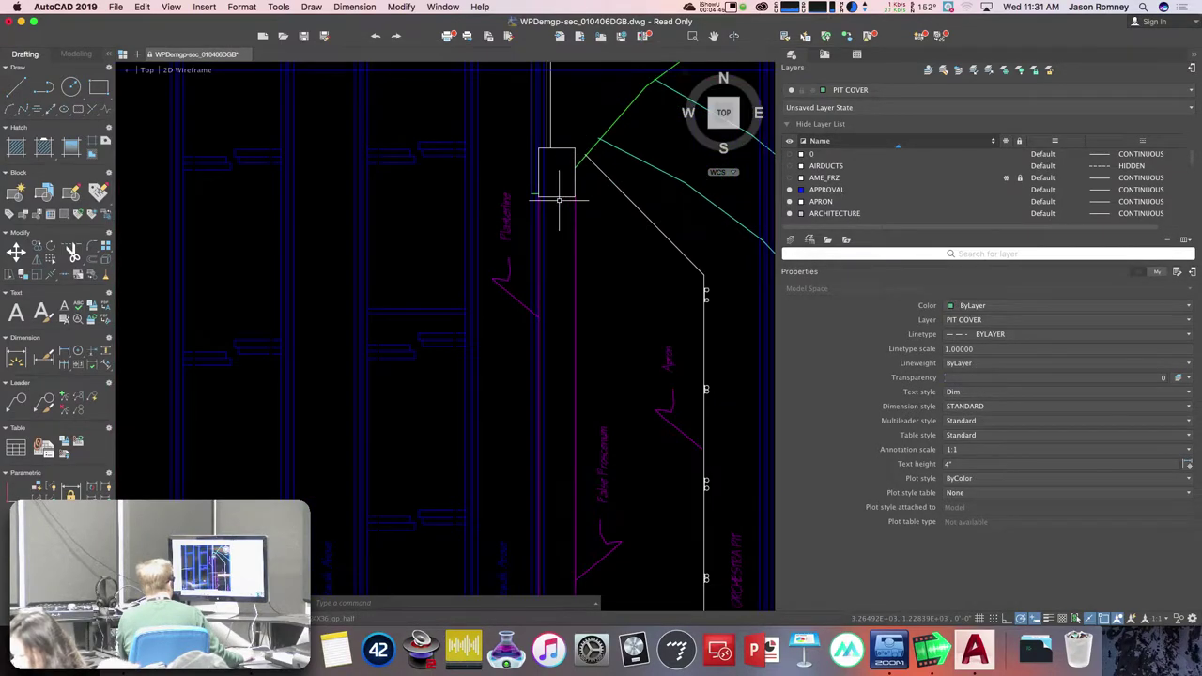
scroll(504, 209, "up", 2)
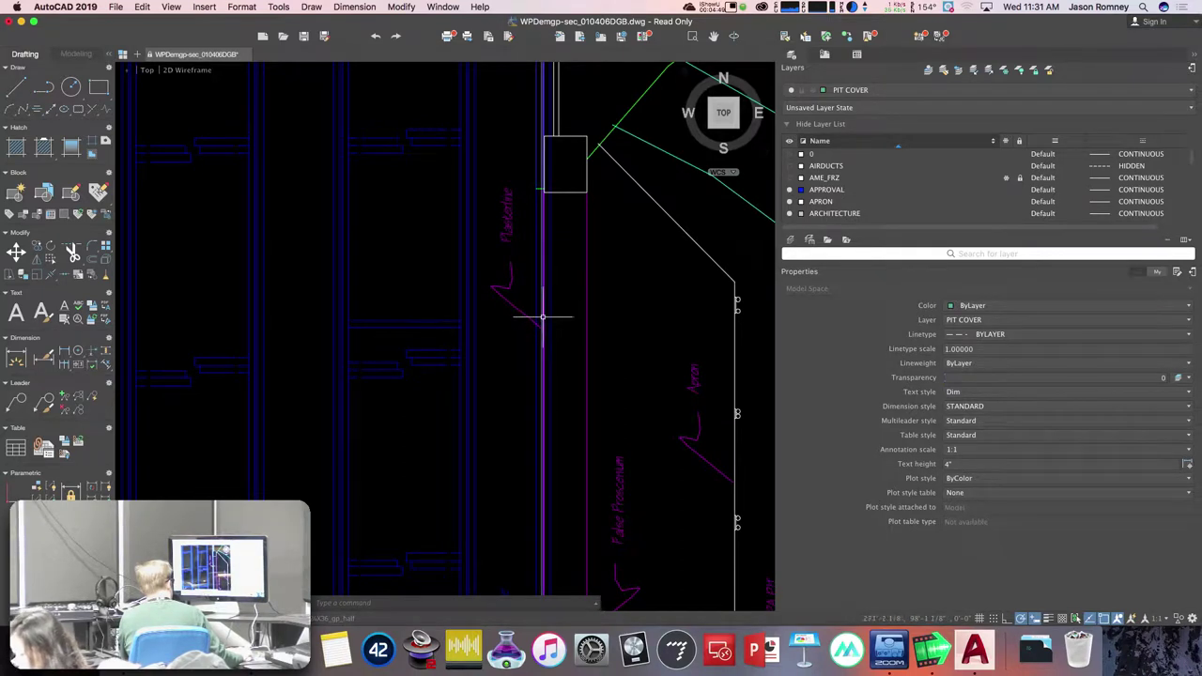
scroll(575, 272, "up", 3)
scroll(573, 274, "up", 2)
left_click(504, 301)
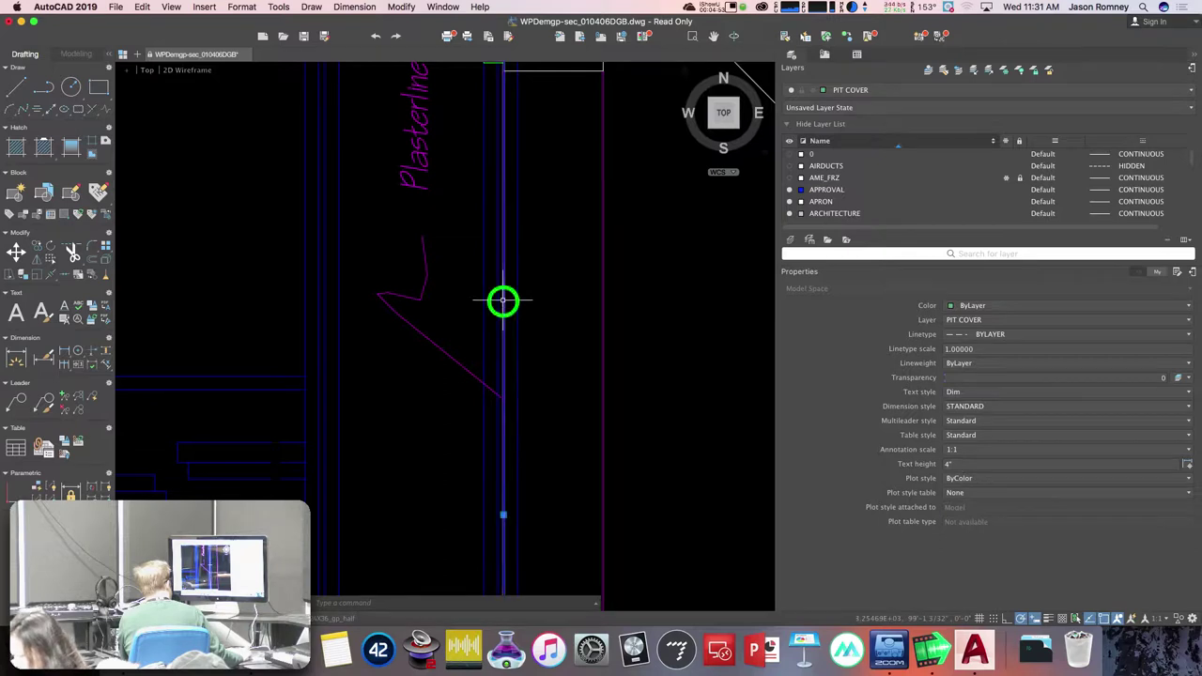
scroll(582, 255, "down", 2)
mouse_move(582, 254)
middle_mouse_down()
mouse_move(557, 323)
mouse_move(542, 454)
middle_mouse_up()
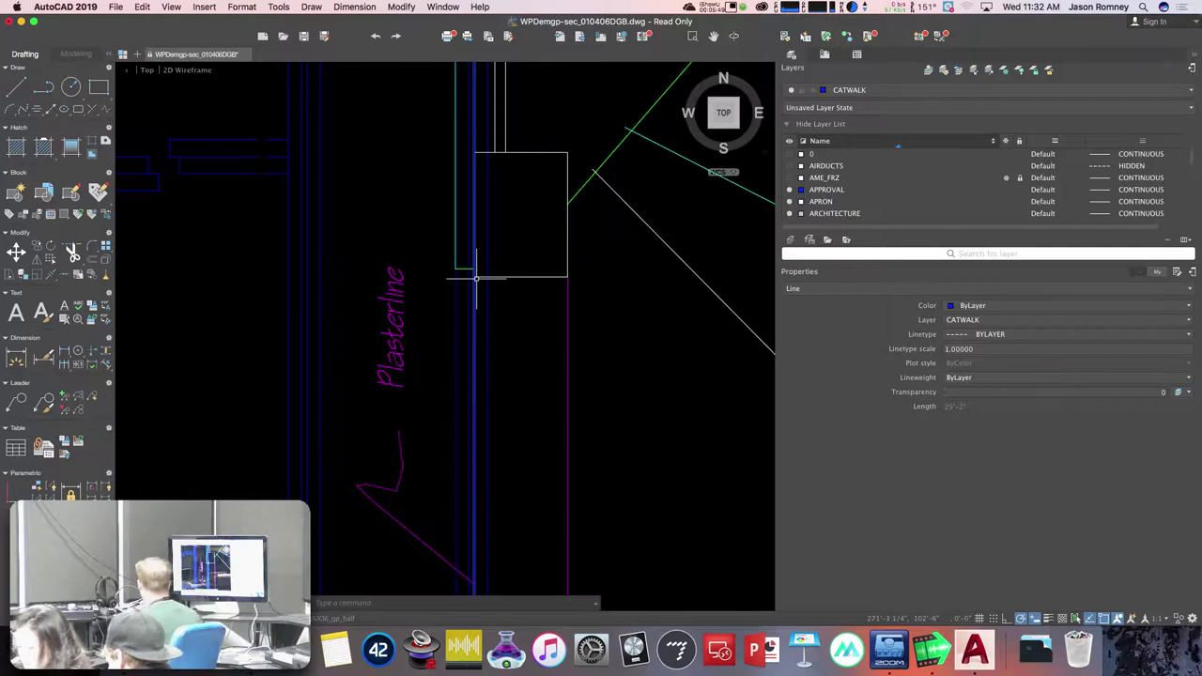
key("Escape")
- Switch to Finder and browse dpserver to the _UNCSA Theatres folder inside shared files
key("super+Tab")
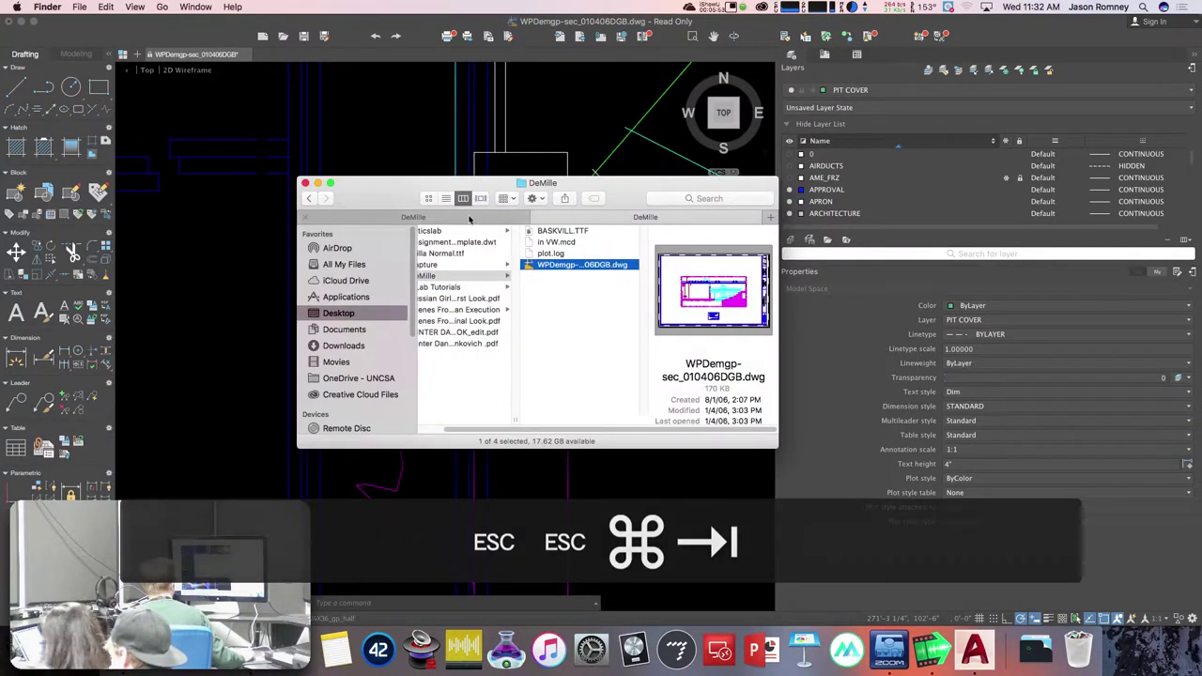
left_click(470, 215)
left_click(591, 219)
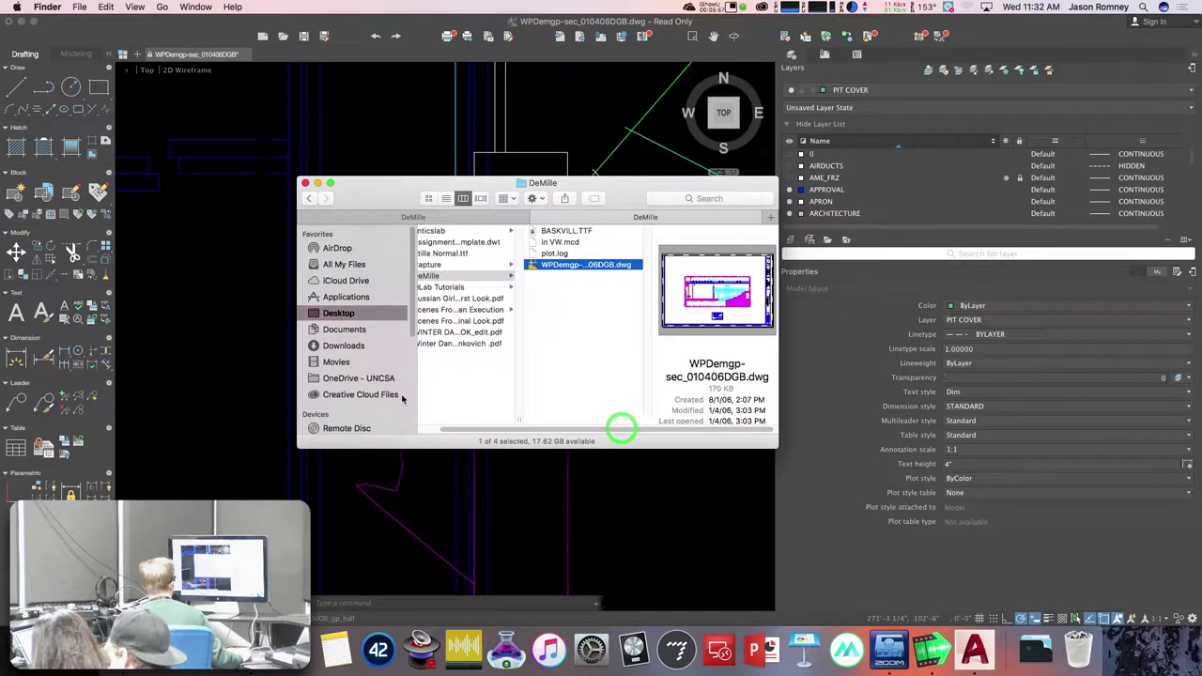
scroll(357, 375, "down", 4)
left_click(346, 368)
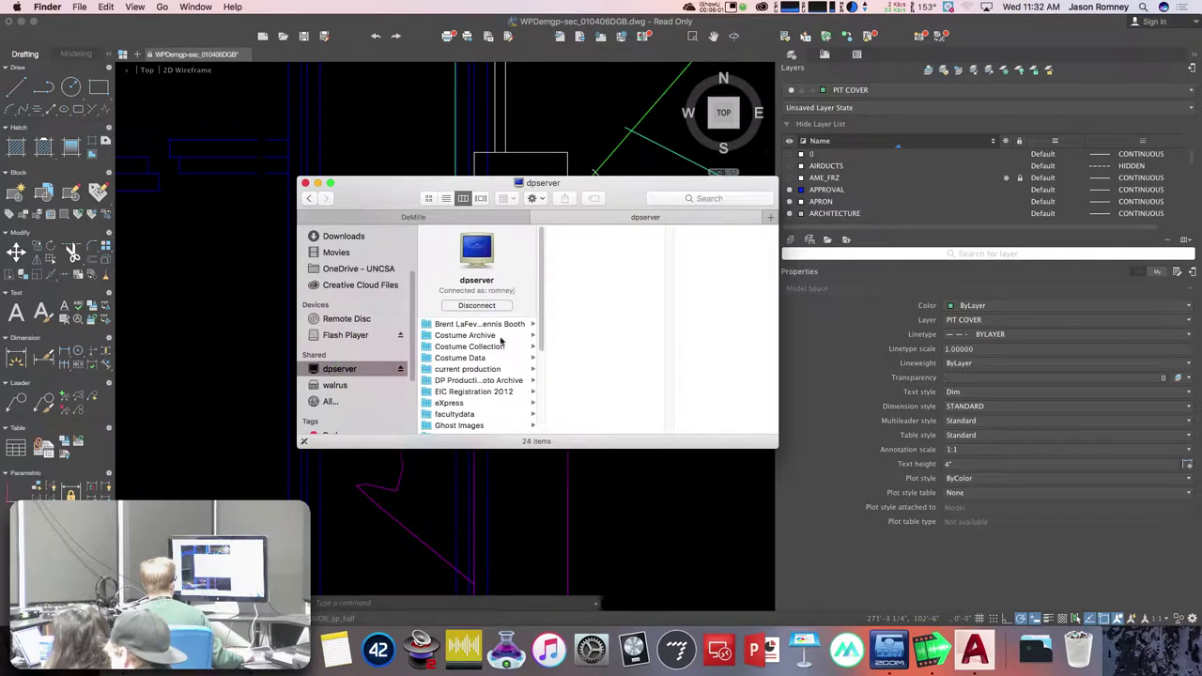
scroll(507, 377, "down", 3)
left_click(477, 418)
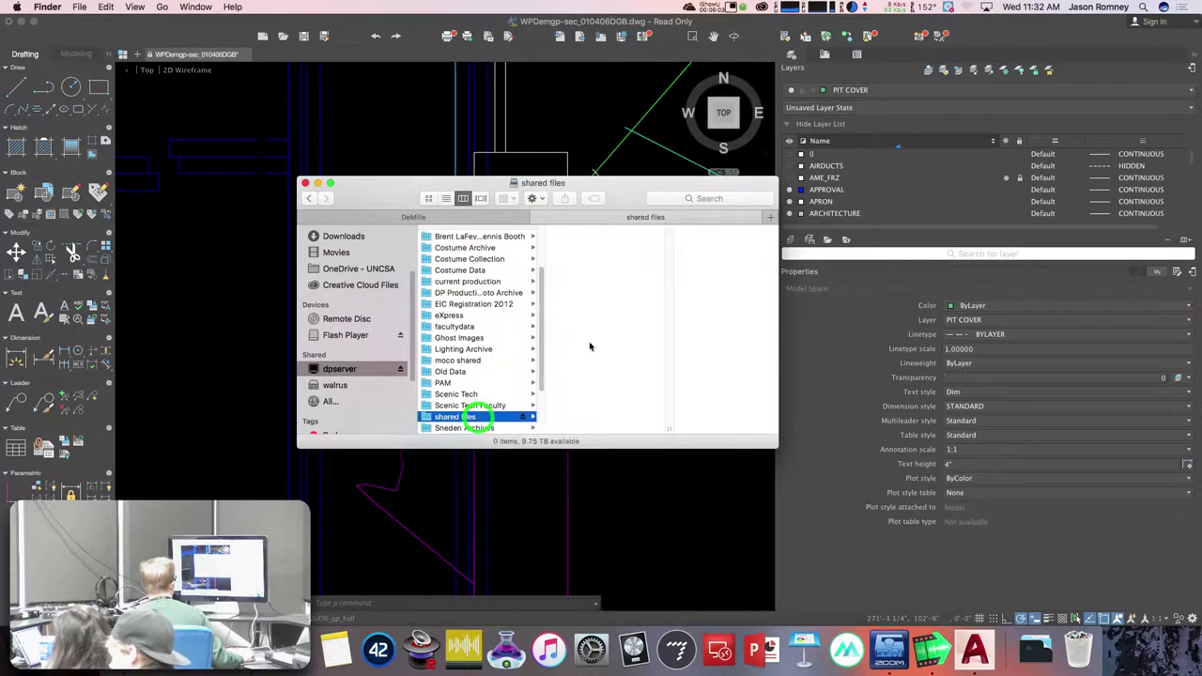
left_click(586, 314)
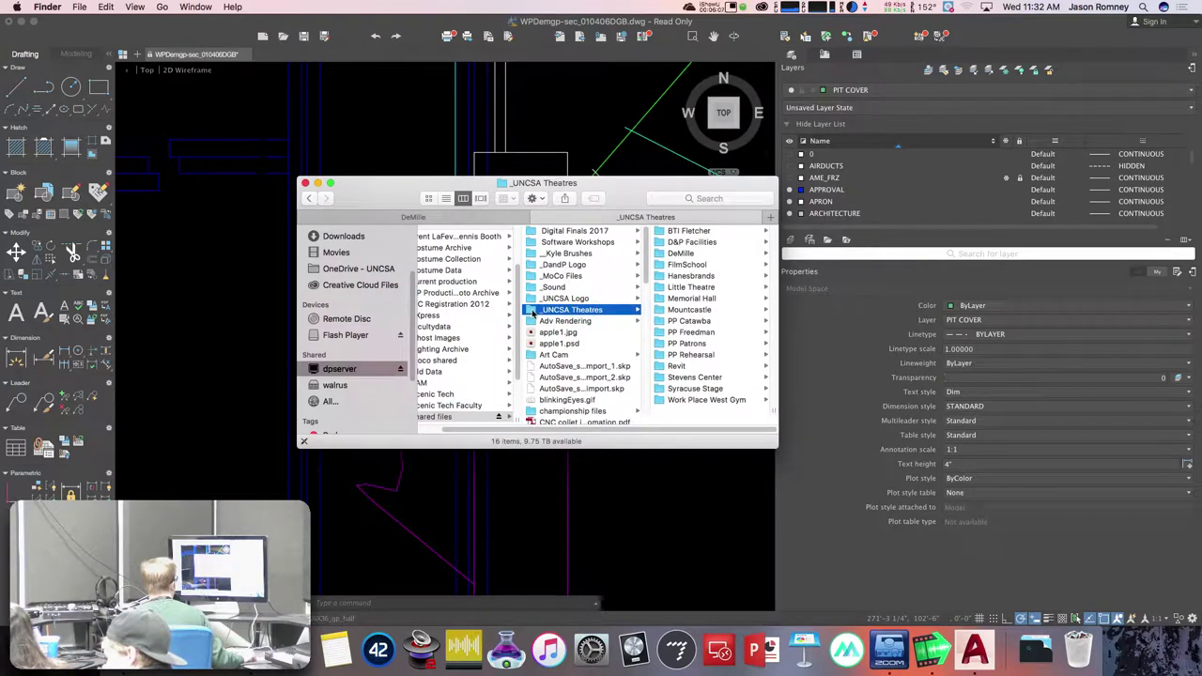
- Copy the _UNCSA Theatres folder from the server to the Desktop and show the Desktop's contents
scroll(374, 319, "down", 3)
scroll(374, 320, "up", 10)
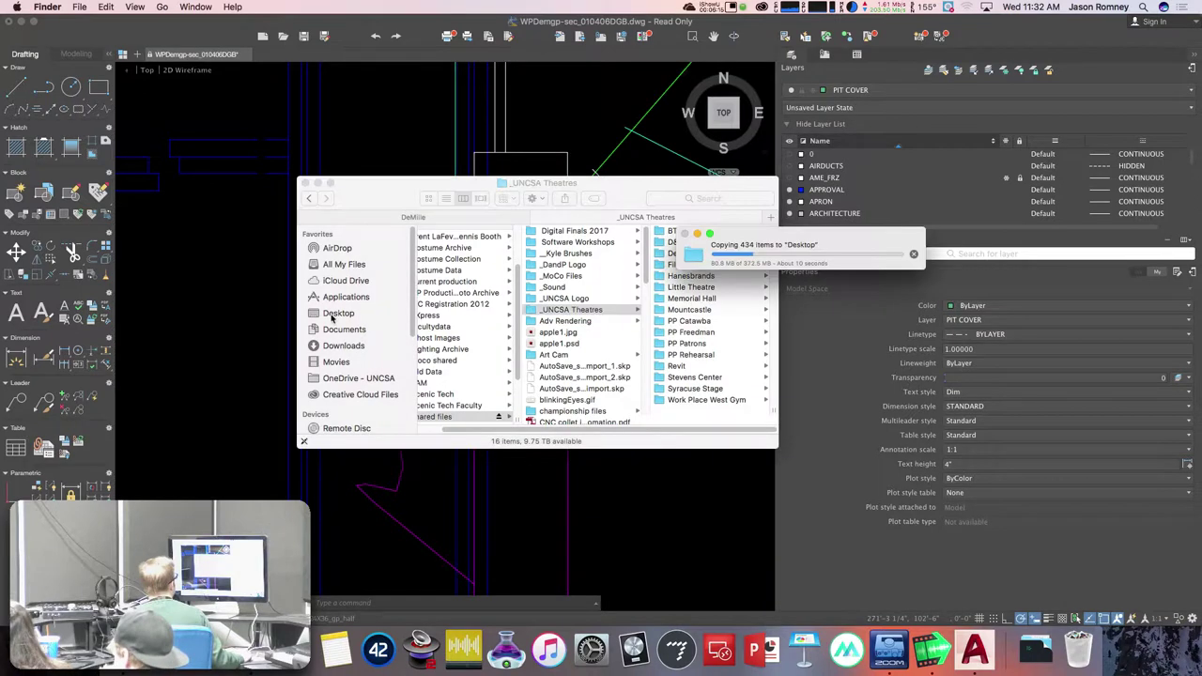
left_click(331, 316)
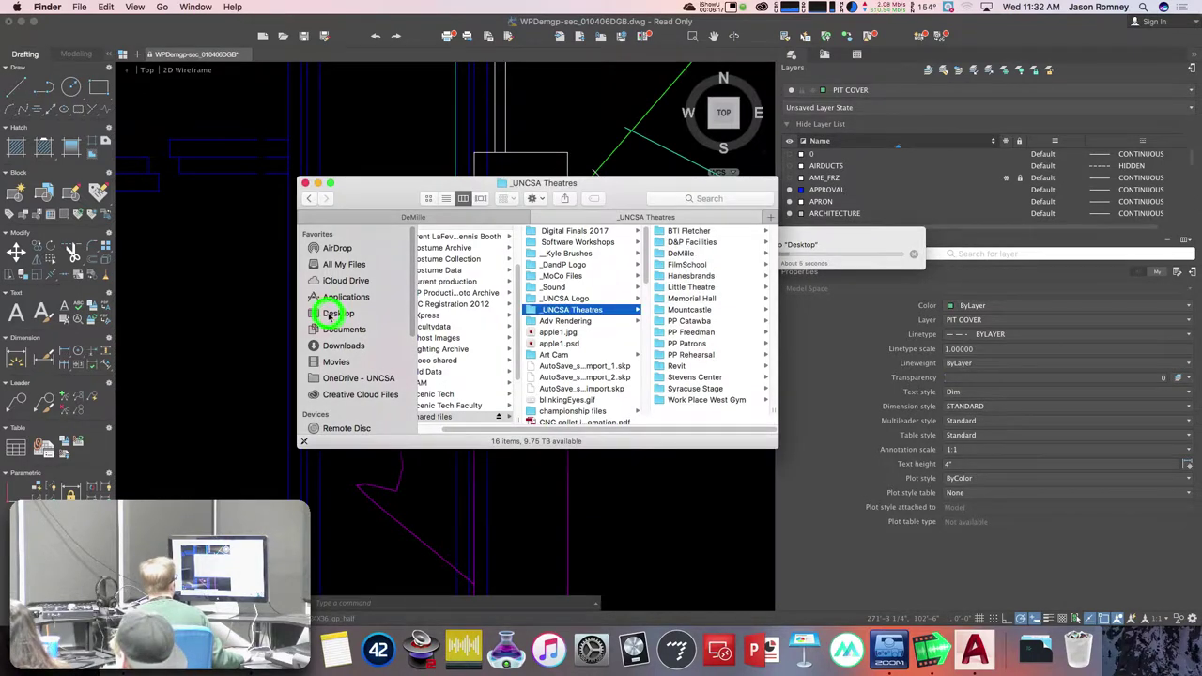
left_click(330, 316)
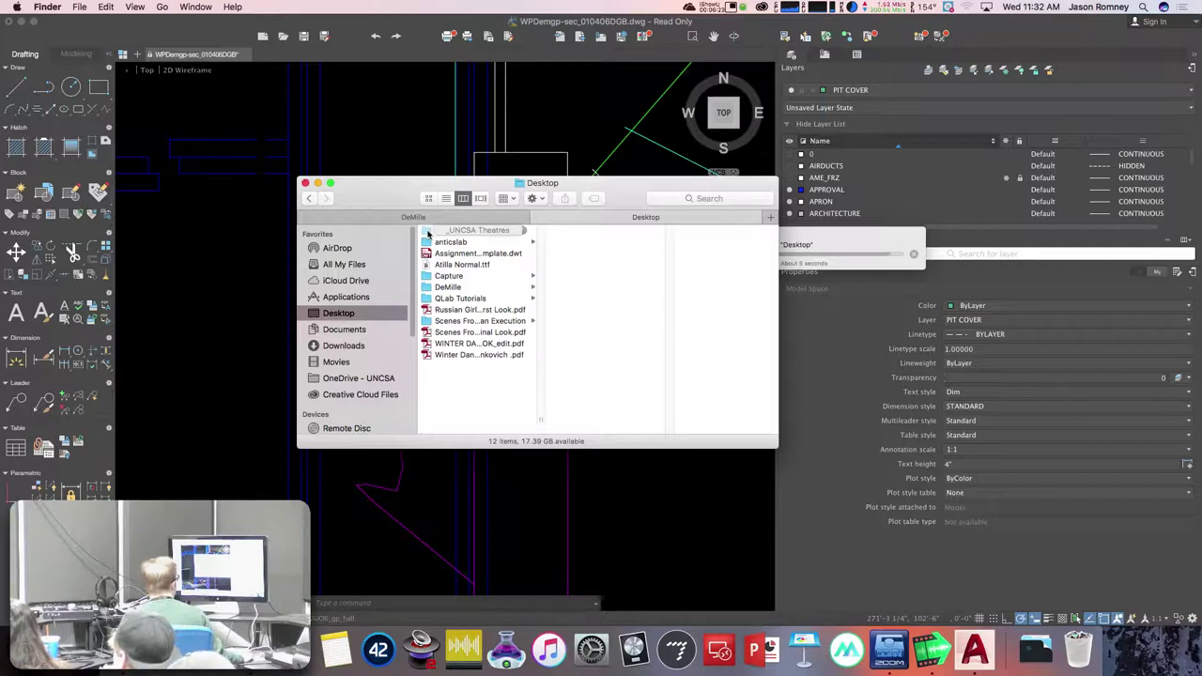
- Open Ppthstgp_110713DGB.dwg from PP Freedman in the copied _UNCSA Theatres folder, accepting the student version notice
left_click(427, 233)
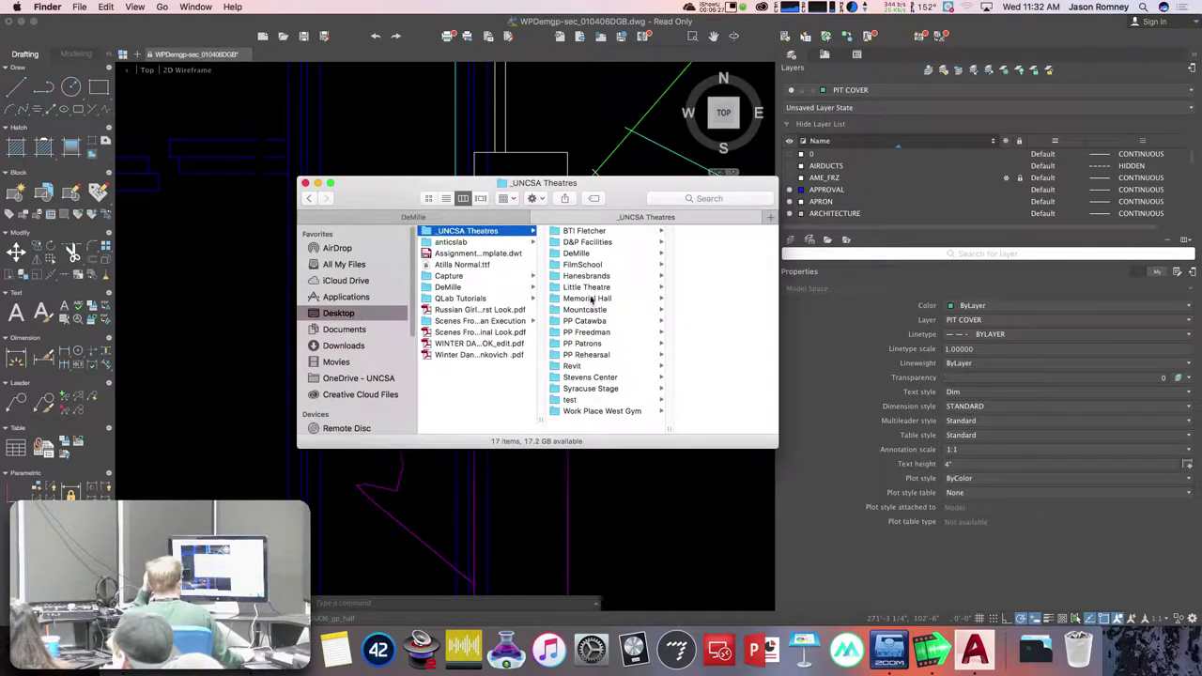
left_click(606, 333)
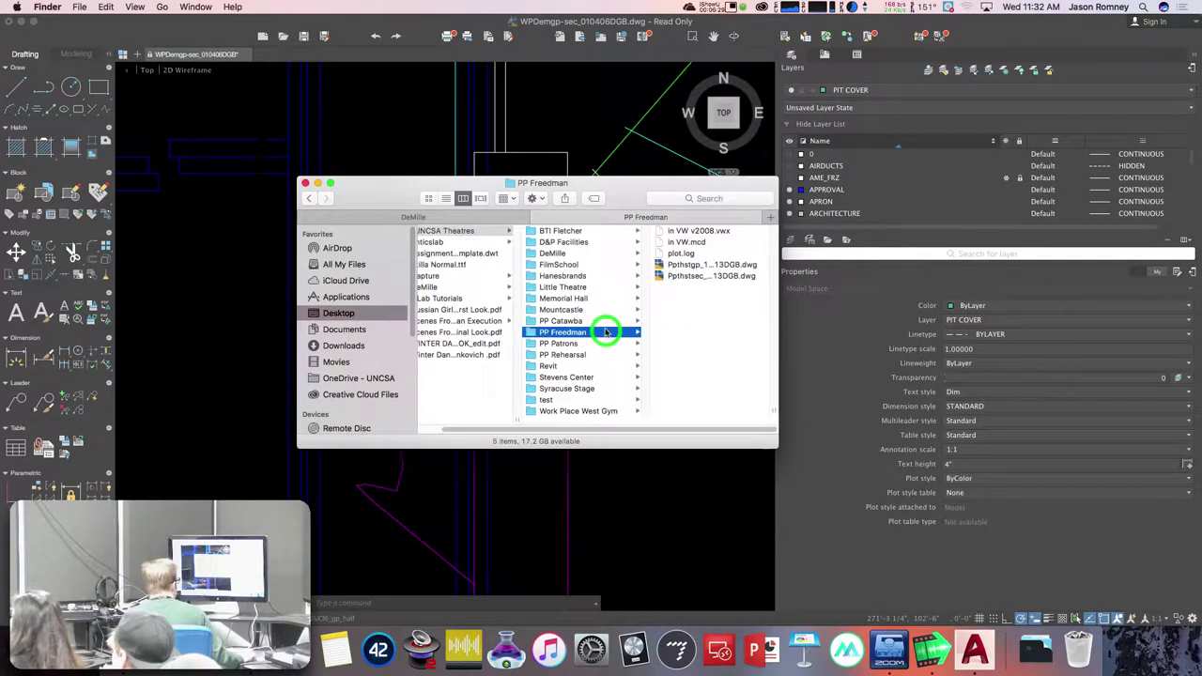
double_click(686, 266)
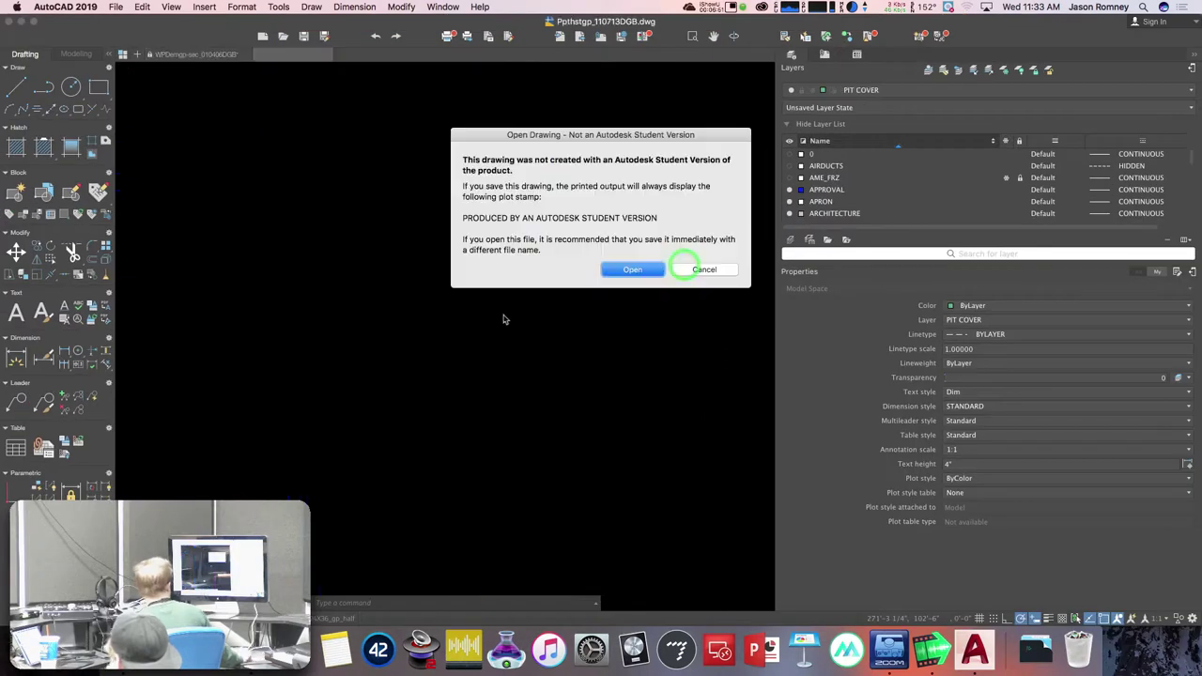
left_click(633, 269)
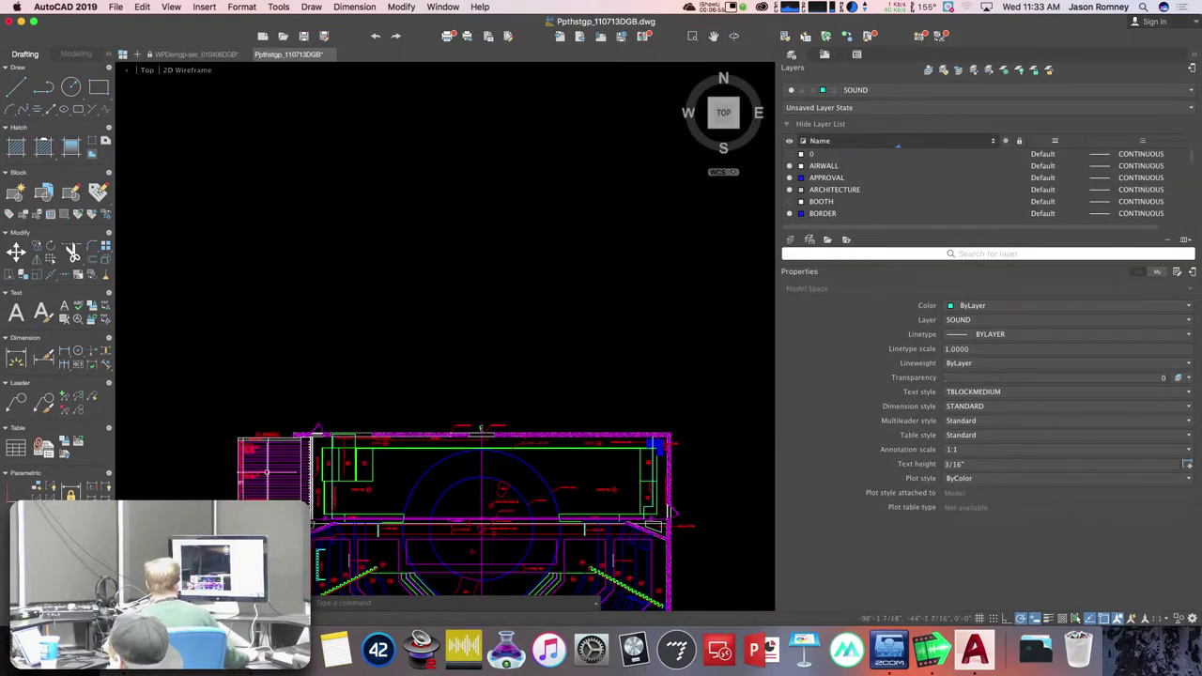
- Examine the Freedman ground plan around the turntable, focusing on the centerline and the line labelled Plasterline
middle_click_drag(334, 500, 350, 279)
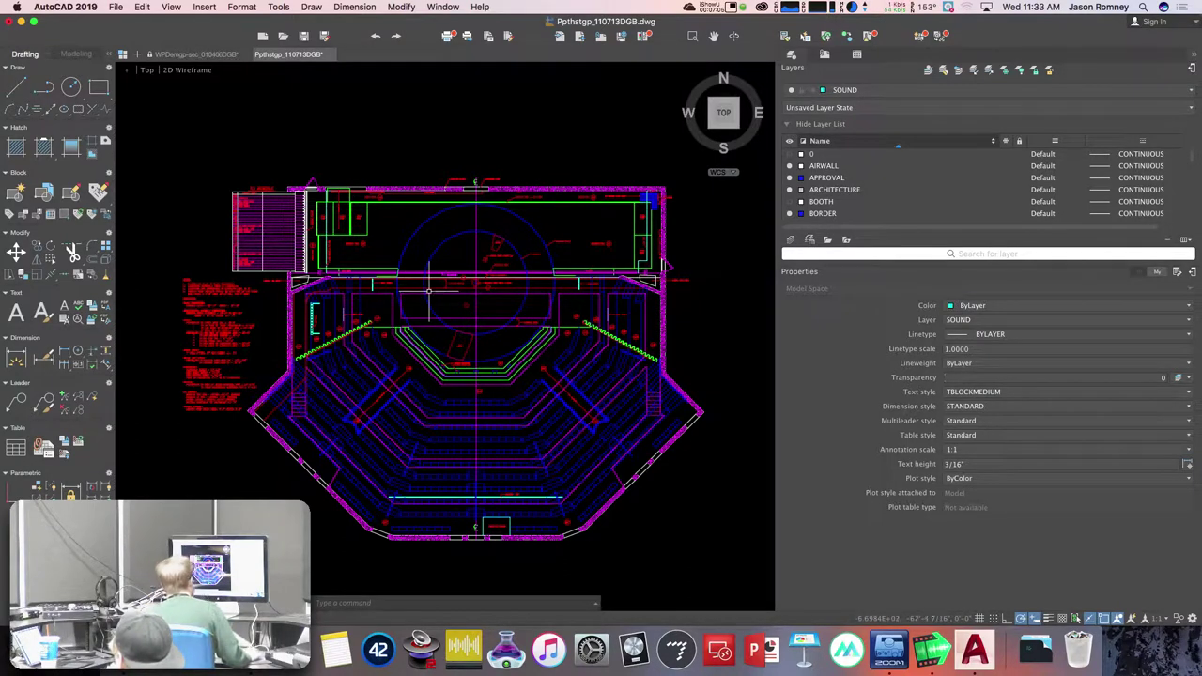
scroll(470, 180, "up", 5)
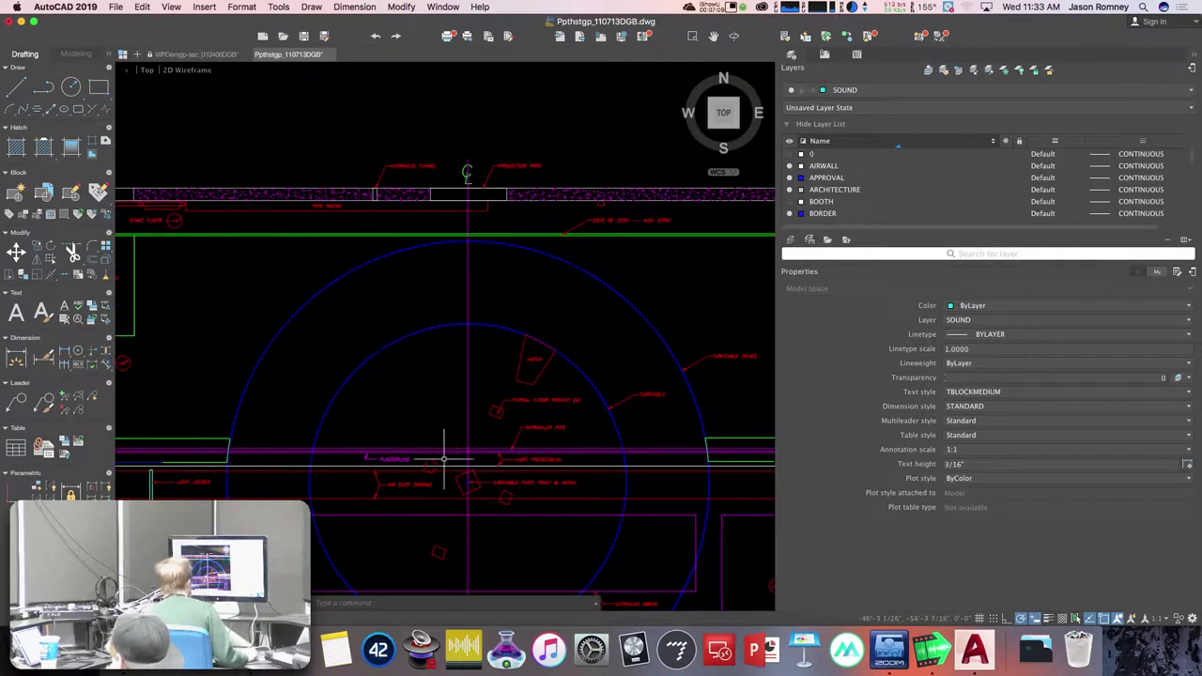
scroll(425, 464, "up", 3)
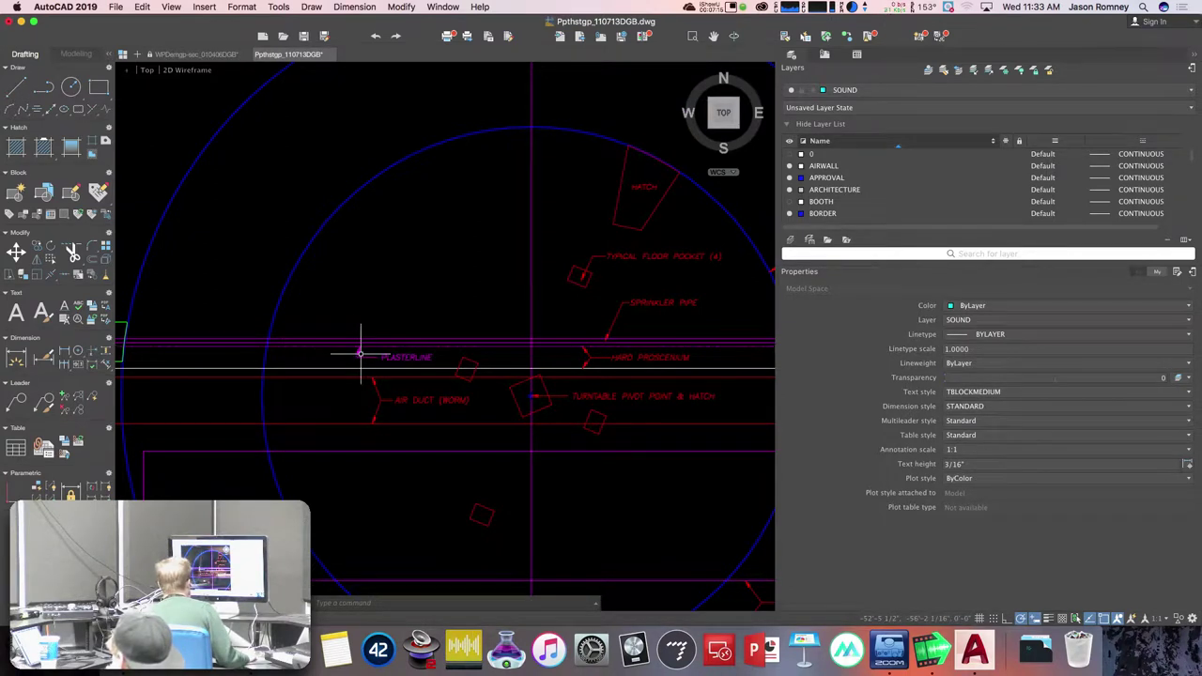
- Trace the Freedman plaster line from its label to the SR plug and turntable edge, selecting the line to identify it
middle_click_drag(359, 349, 499, 357)
left_click(523, 354)
middle_click_drag(341, 407, 593, 391)
middle_click_drag(380, 401, 464, 395)
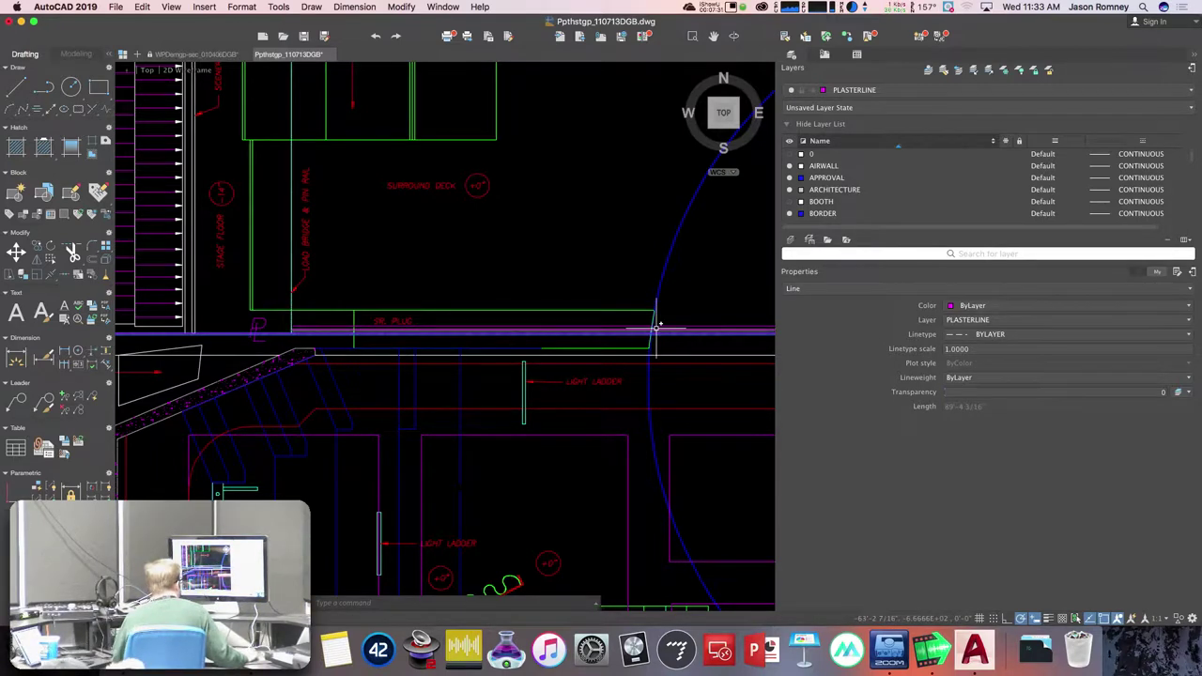
scroll(653, 348, "up", 5)
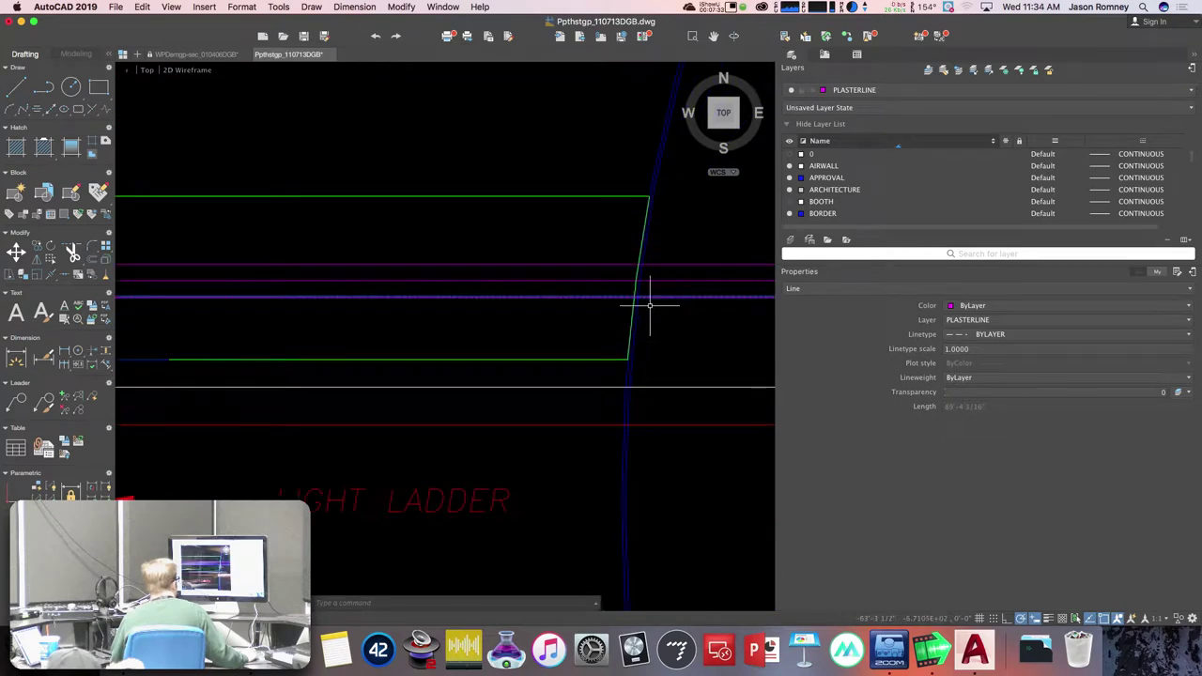
scroll(618, 349, "down", 1)
scroll(619, 348, "down", 5)
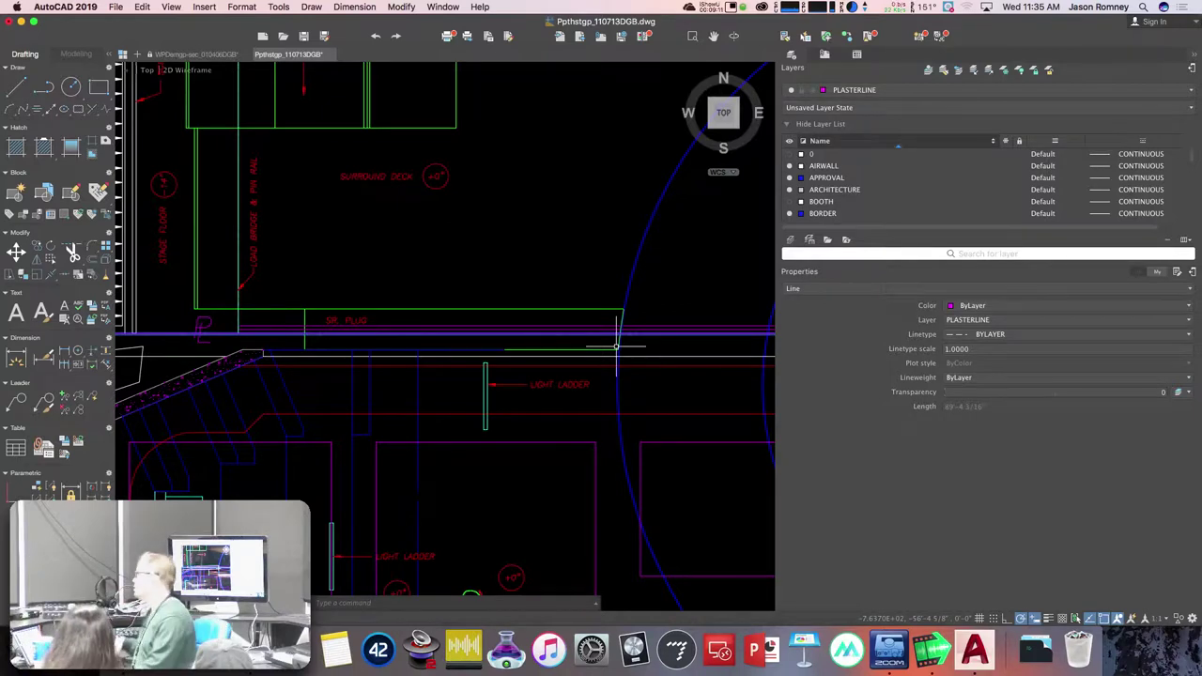
key("Escape")
key("Escape")
key("Escape")
- Switch to Finder and open SC section 08-11-06 HRG 04.dwg from Stevens Center read-only, accepting the student version notice and showing its external references
key("super+Tab")
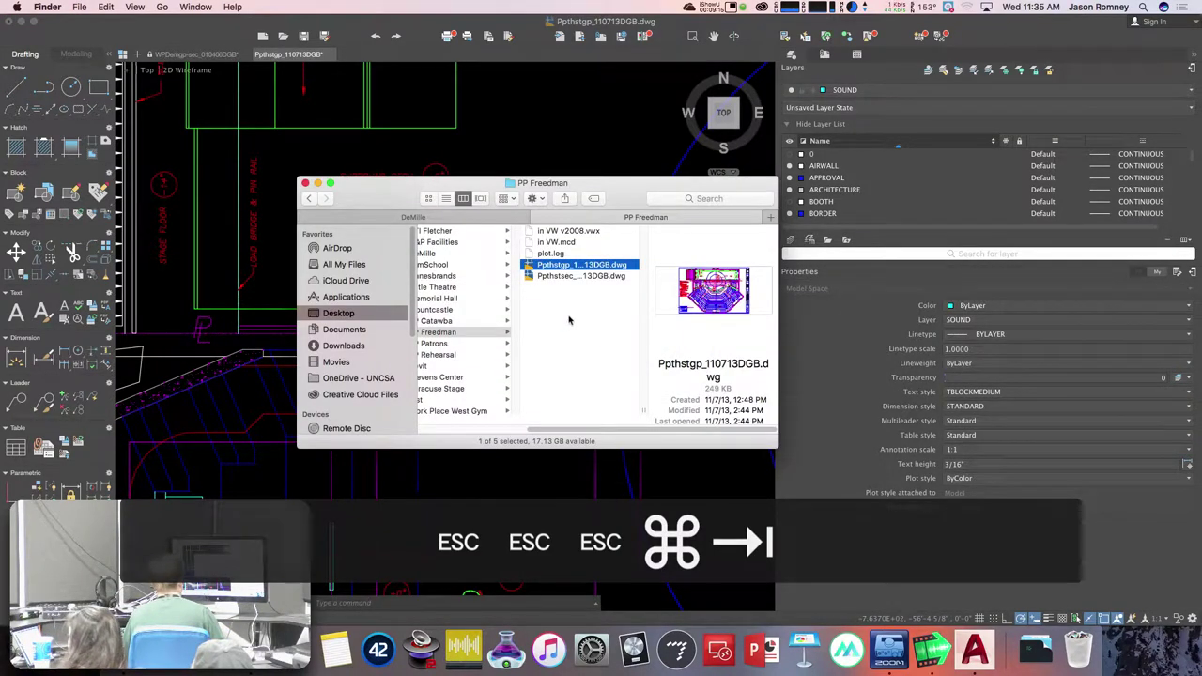
left_click(507, 376)
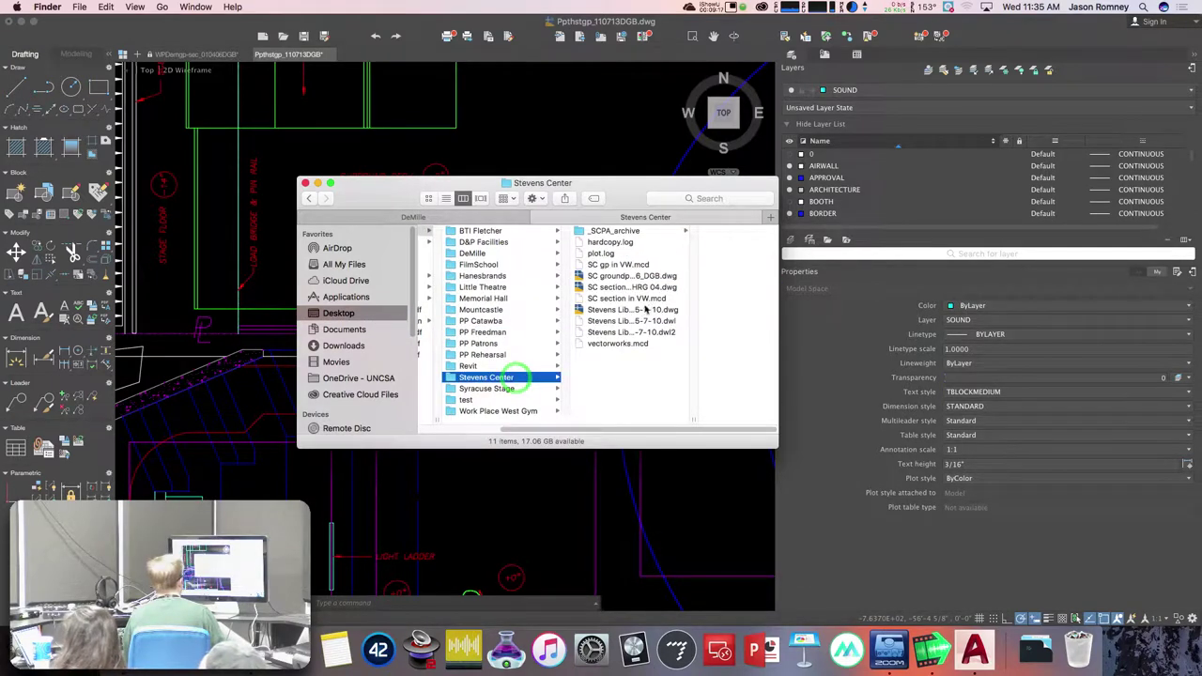
double_click(634, 286)
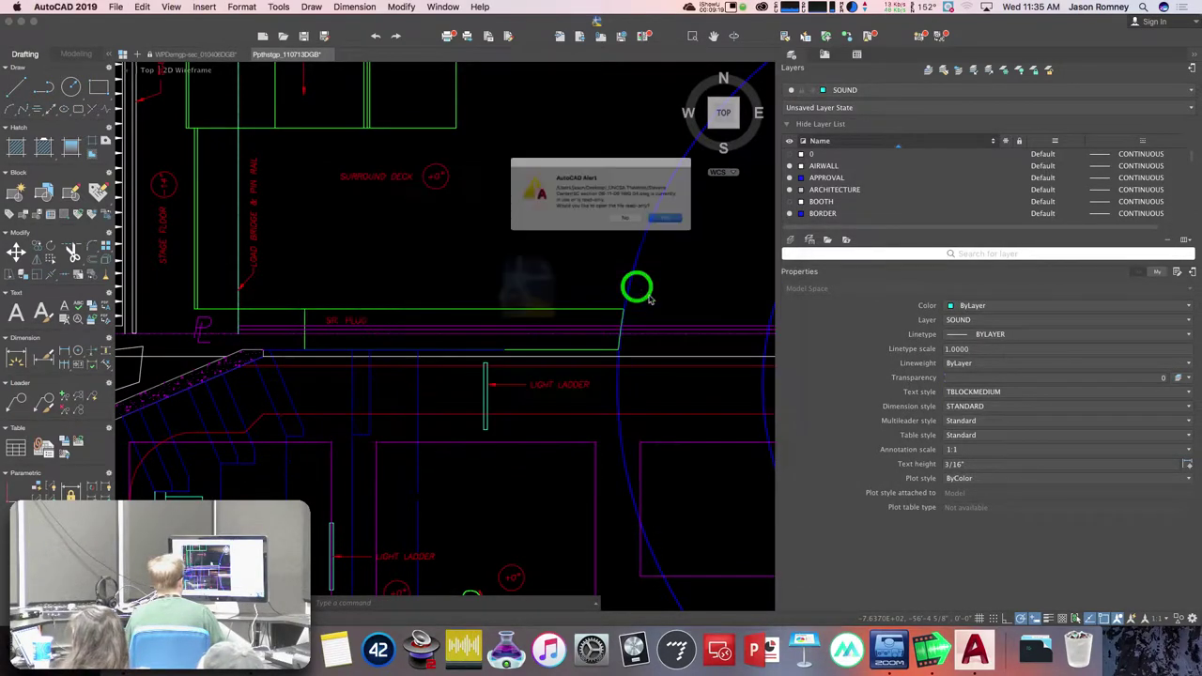
left_click(680, 228)
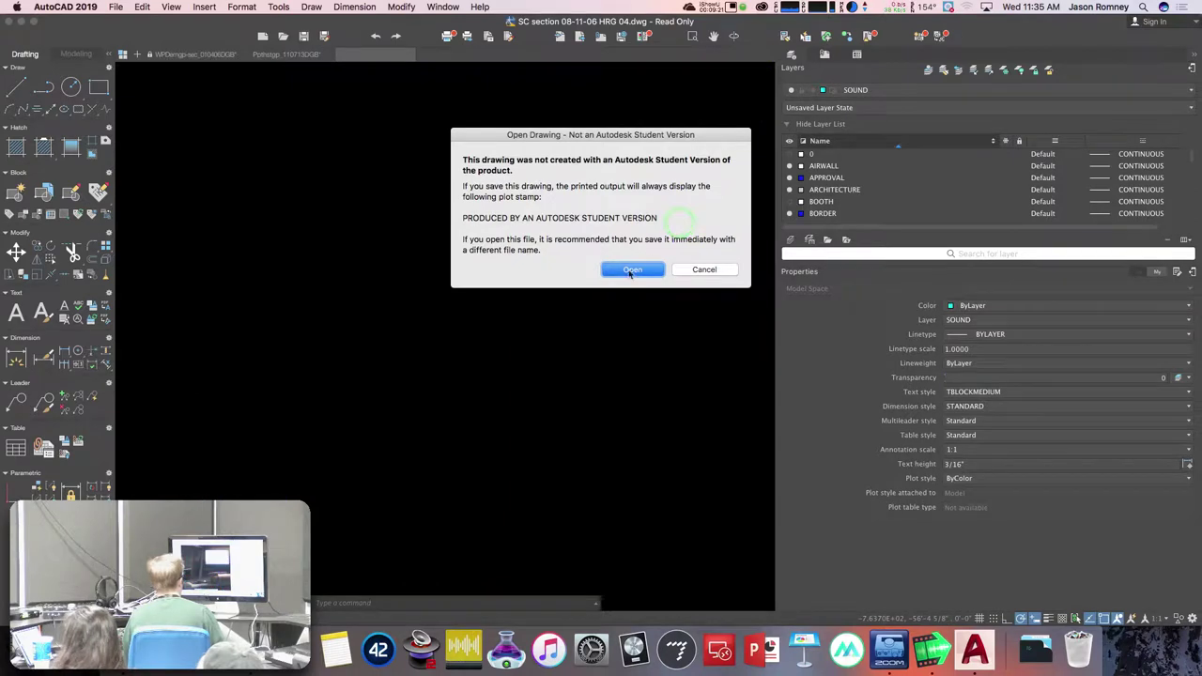
left_click(628, 270)
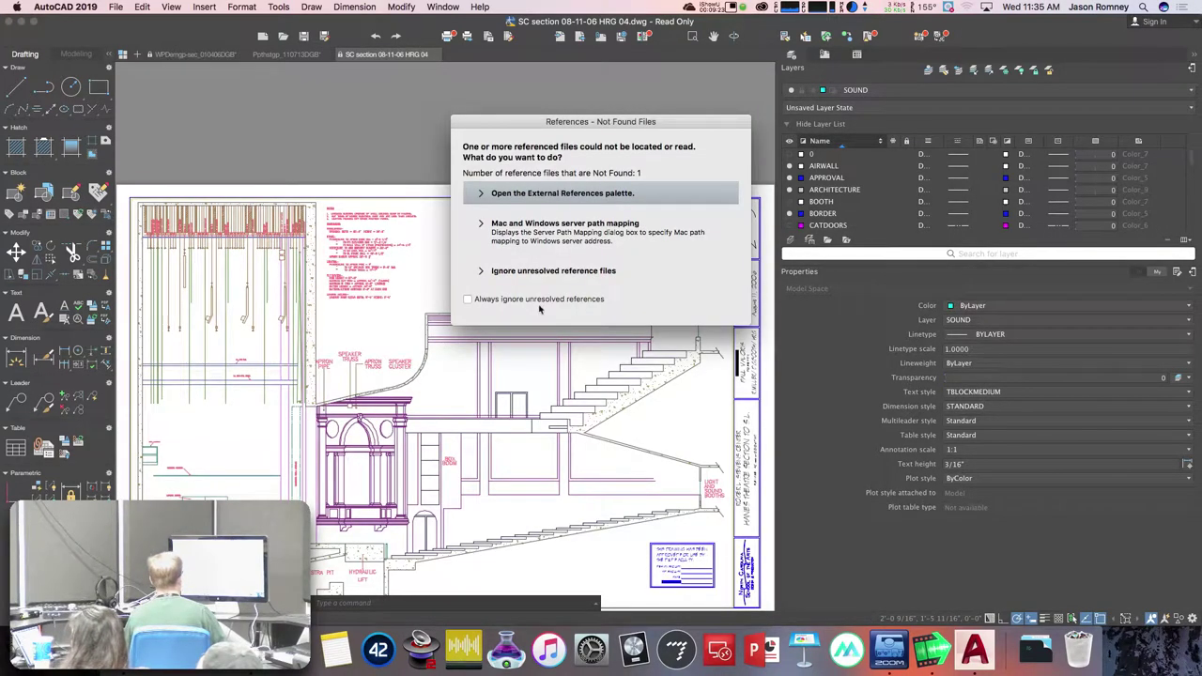
left_click(536, 195)
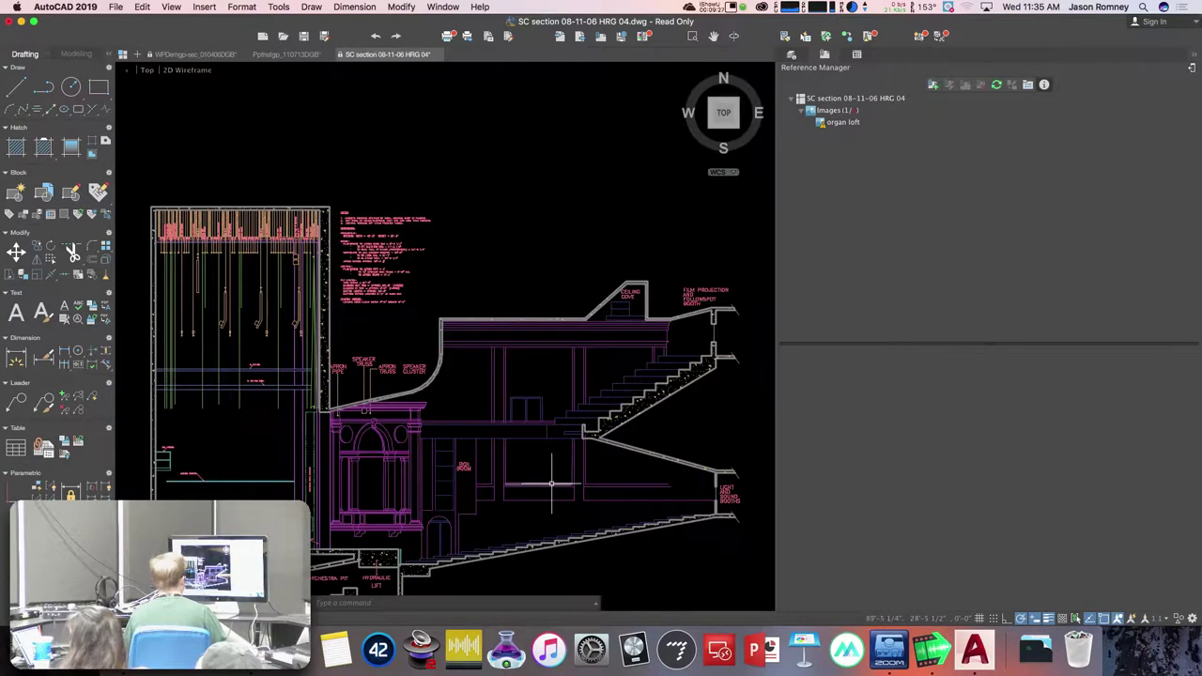
- Examine the Stevens Center section through the auditorium, balcony and ceiling cove
scroll(690, 405, "up", 5)
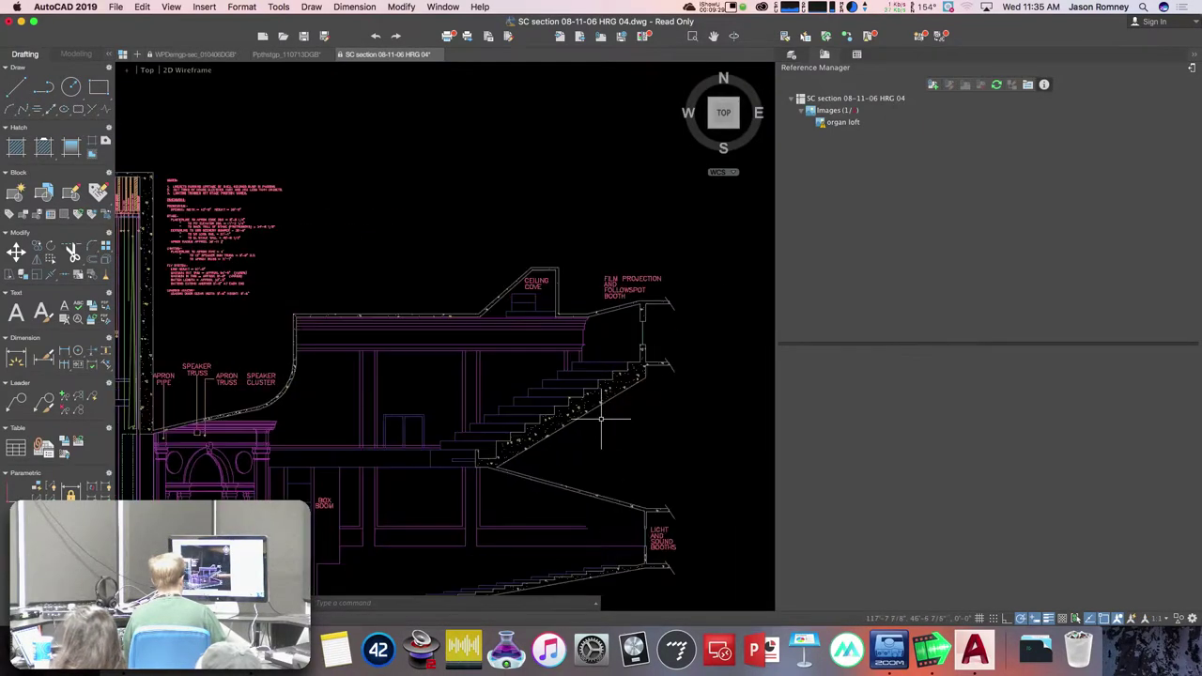
scroll(612, 387, "up", 5)
scroll(612, 387, "down", 6)
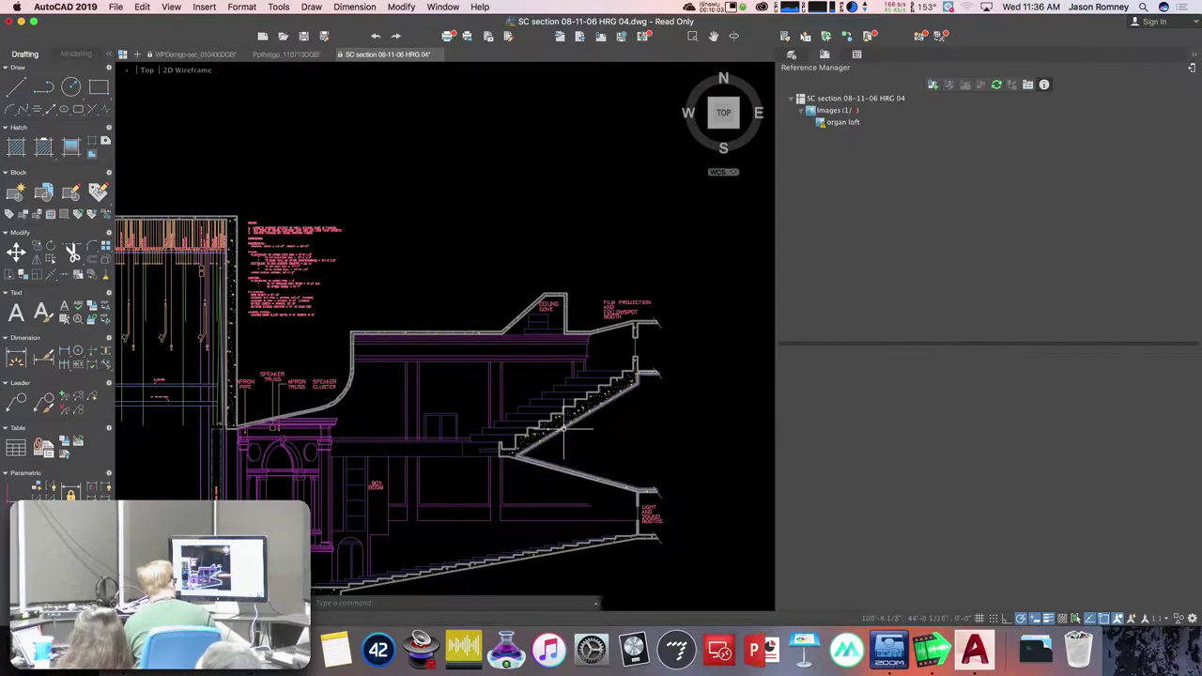
scroll(531, 433, "up", 1)
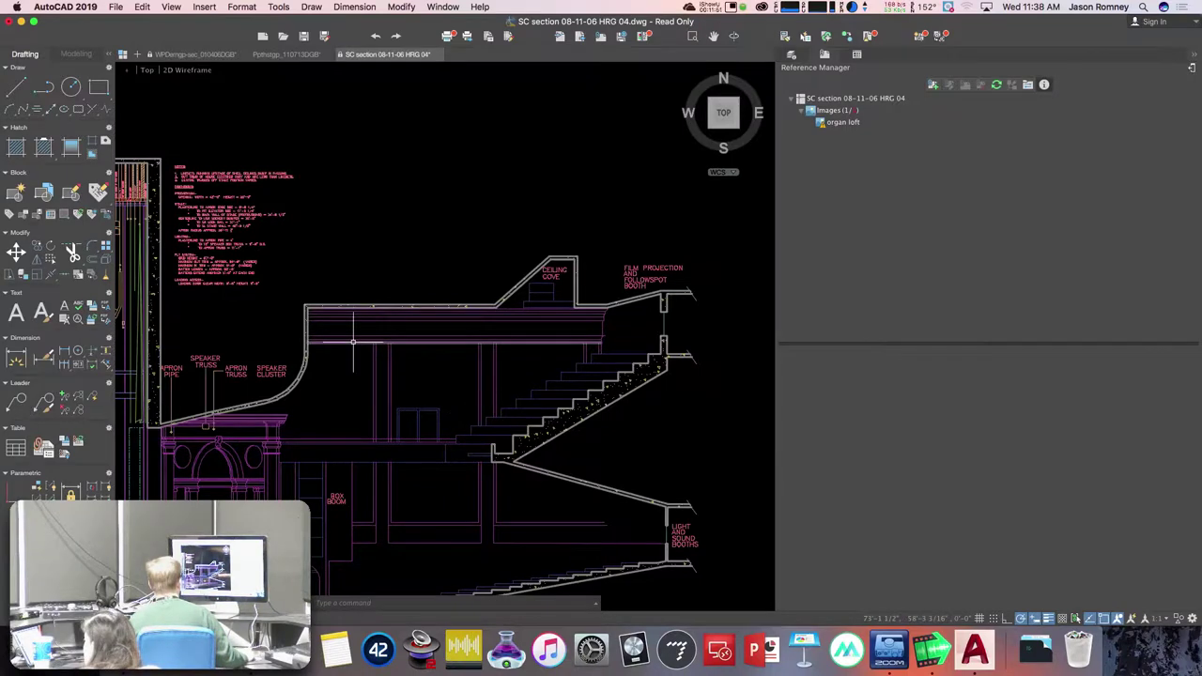
- Switch to Finder and open SC groundplan 081006_DGB.dwg from the Stevens Center folder, accepting the student version notice
key("super+Tab")
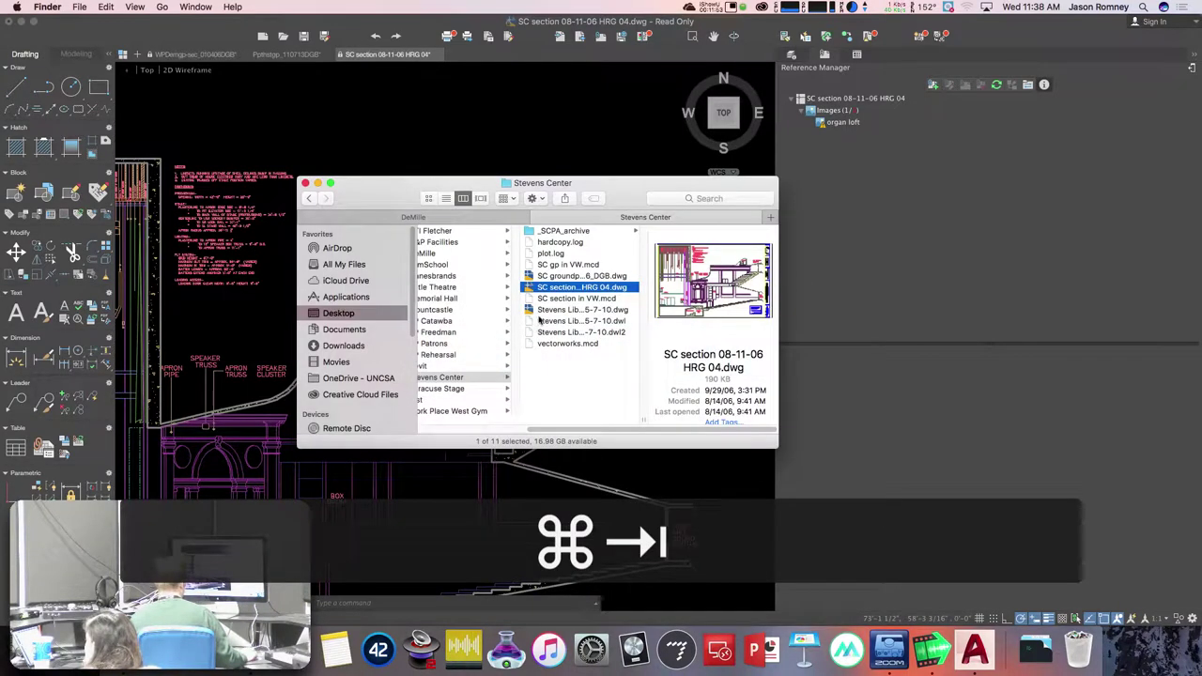
double_click(542, 275)
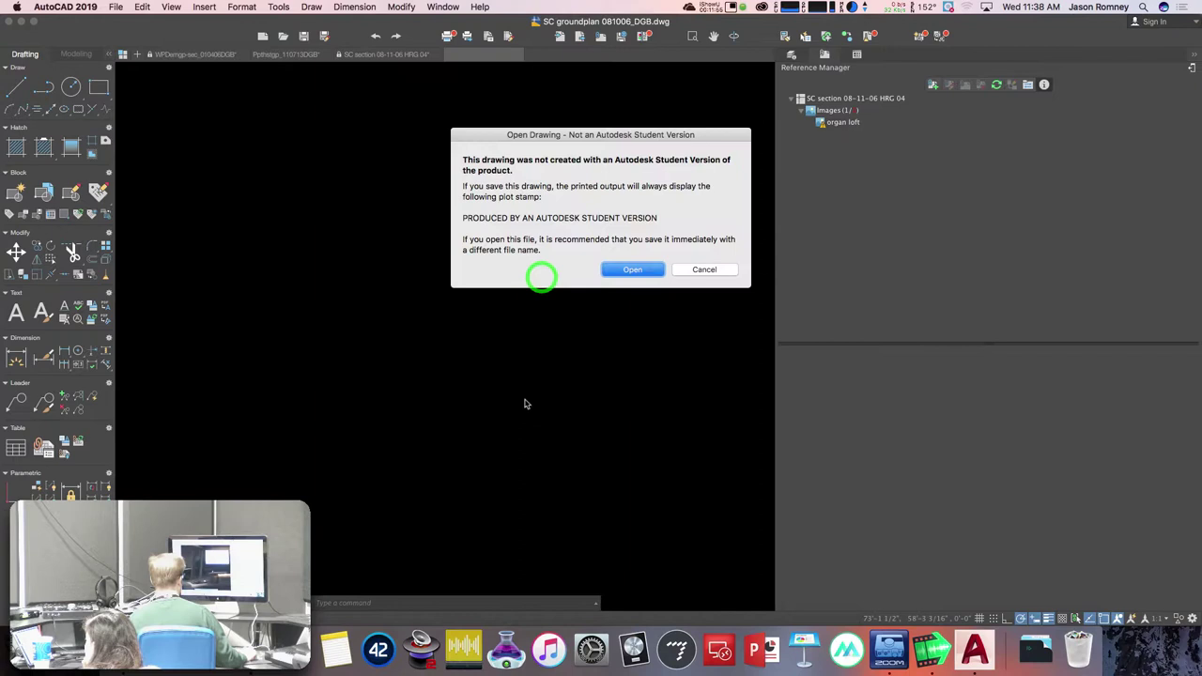
left_click(633, 270)
- Examine the Stevens Center ground plan for the line labelled Plaster Line and the centerline symbol below the pit
middle_click_drag(349, 442, 450, 287)
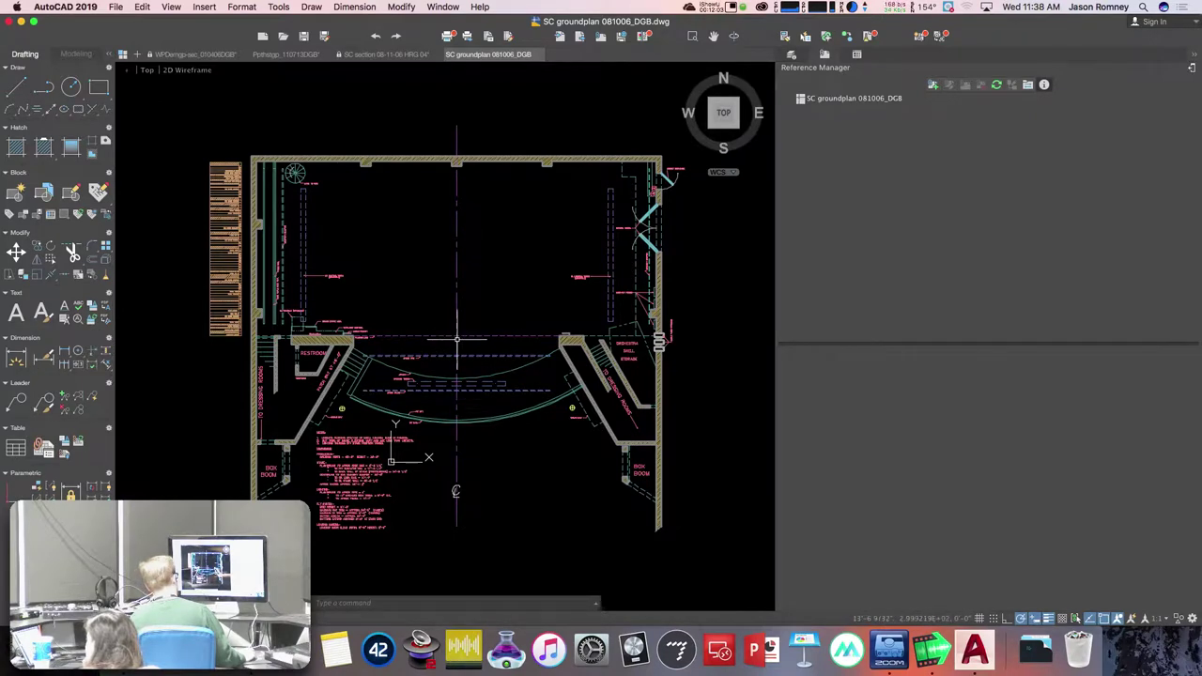
scroll(403, 343, "up", 6)
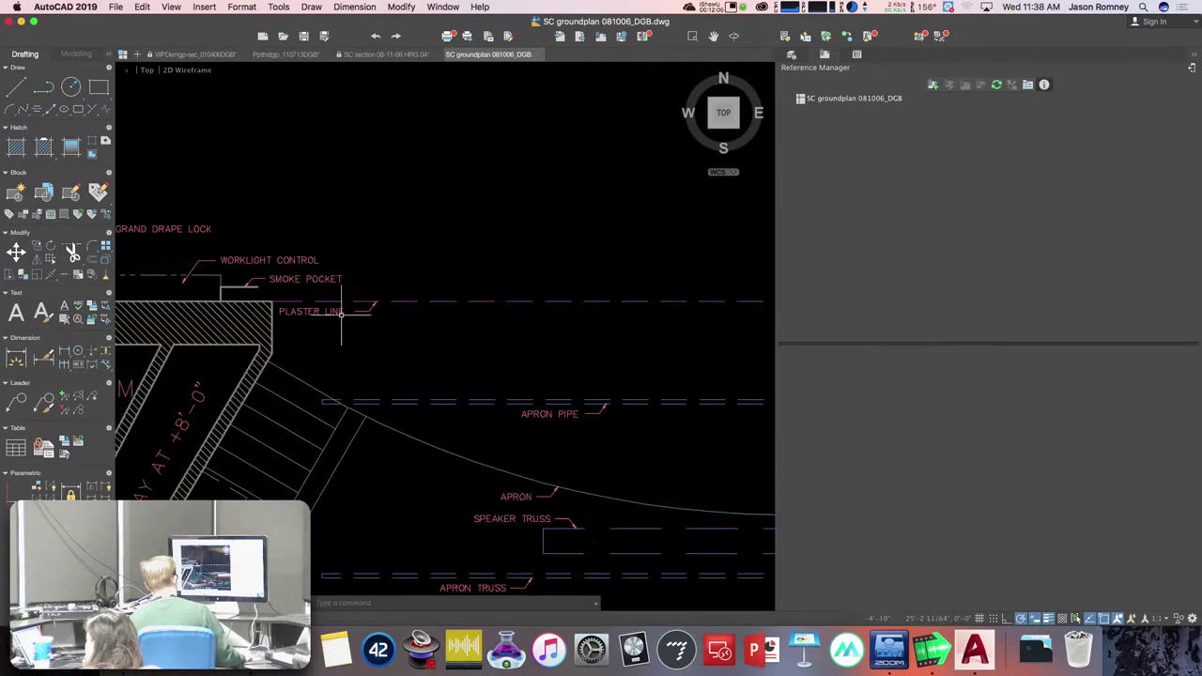
scroll(451, 320, "down", 5)
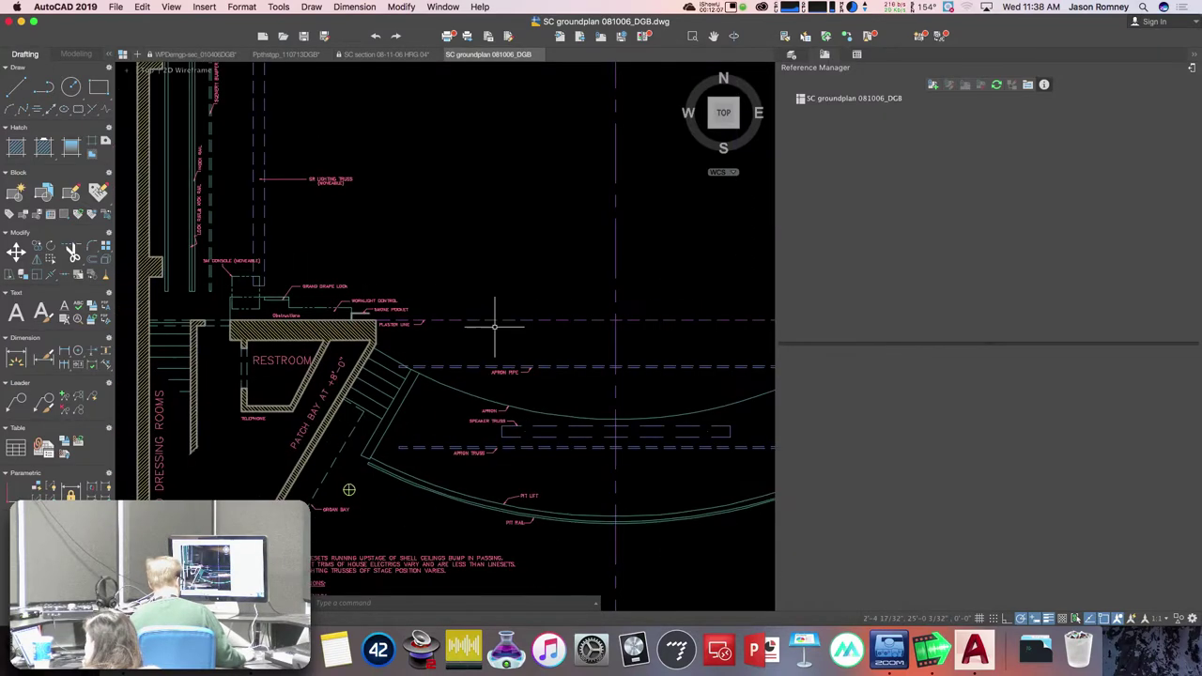
scroll(566, 243, "down", 6)
middle_click_drag(566, 242, 528, 324)
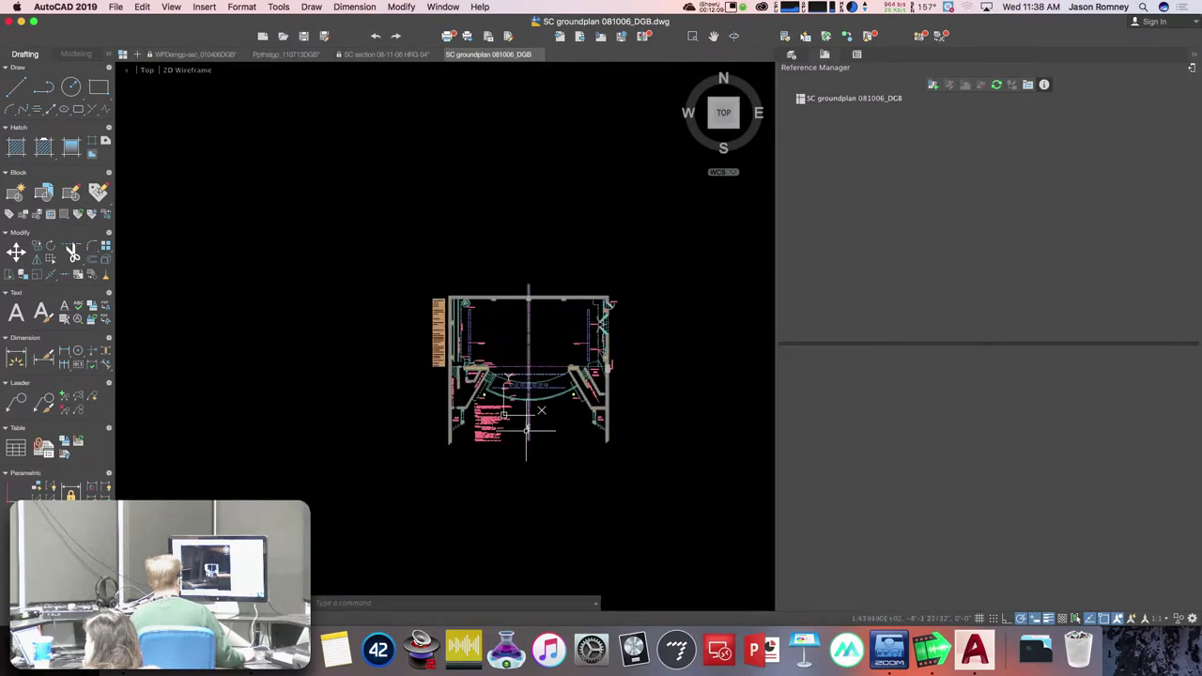
scroll(528, 430, "up", 3)
scroll(528, 430, "up", 5)
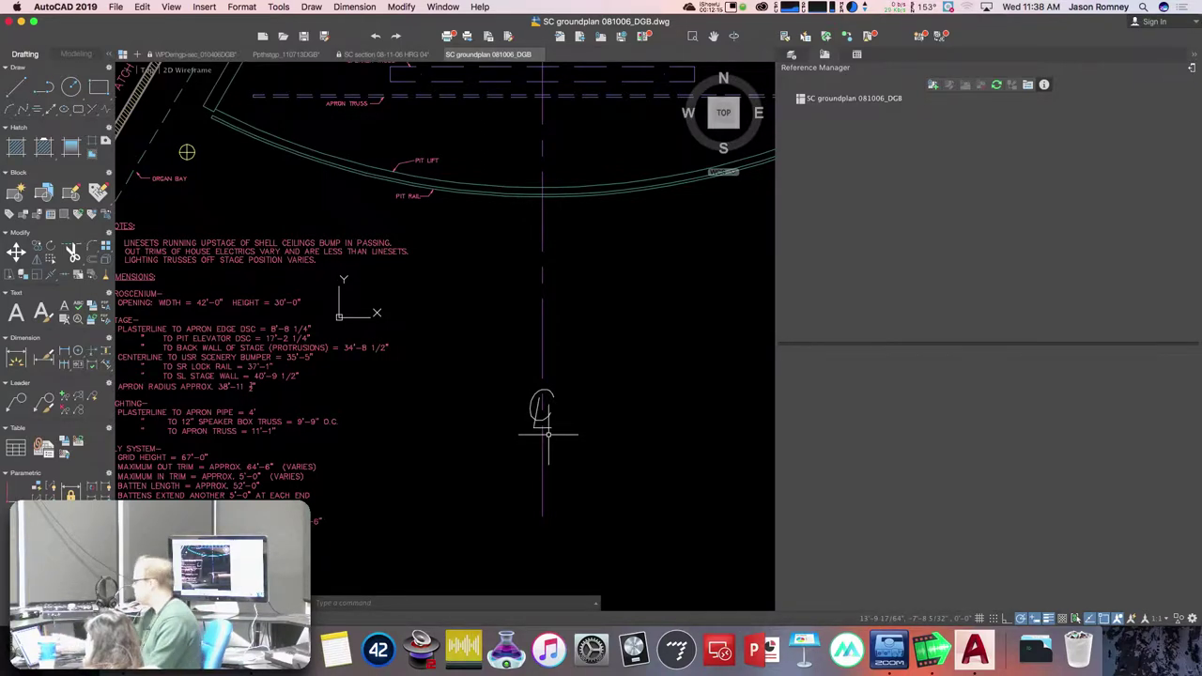
- Switch to Finder and open Pparengp_092105DGB.dwg from PP Catawba read-only, accepting the student version notice
key("super+Tab")
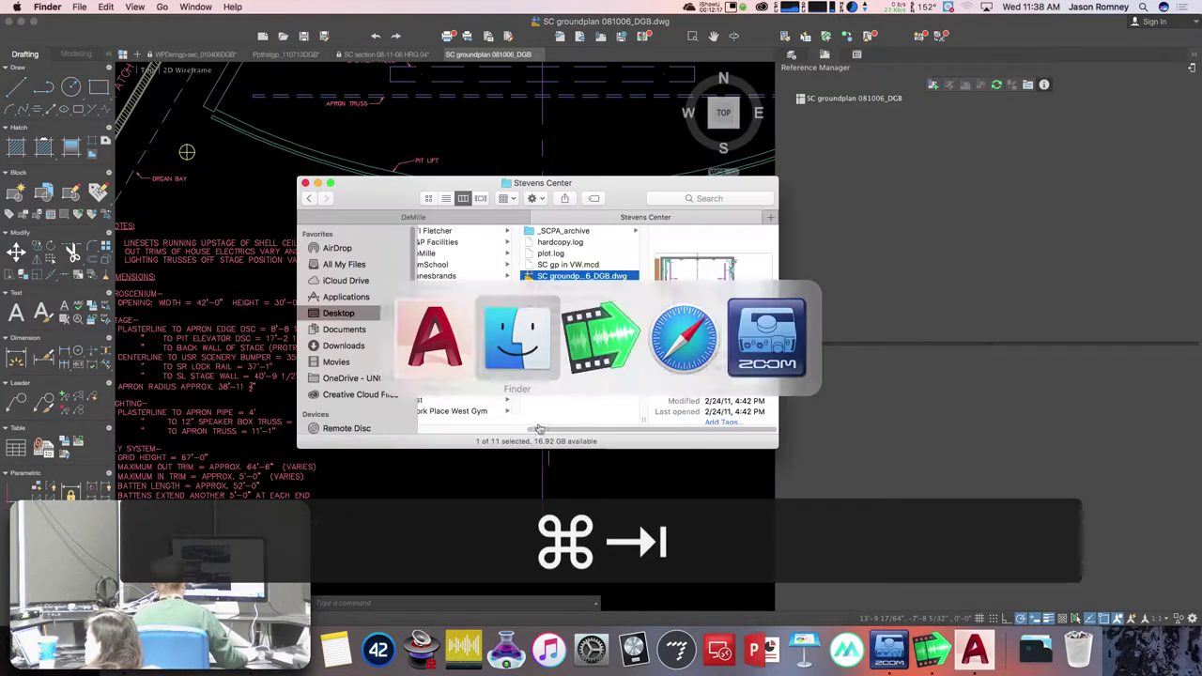
left_click(469, 320)
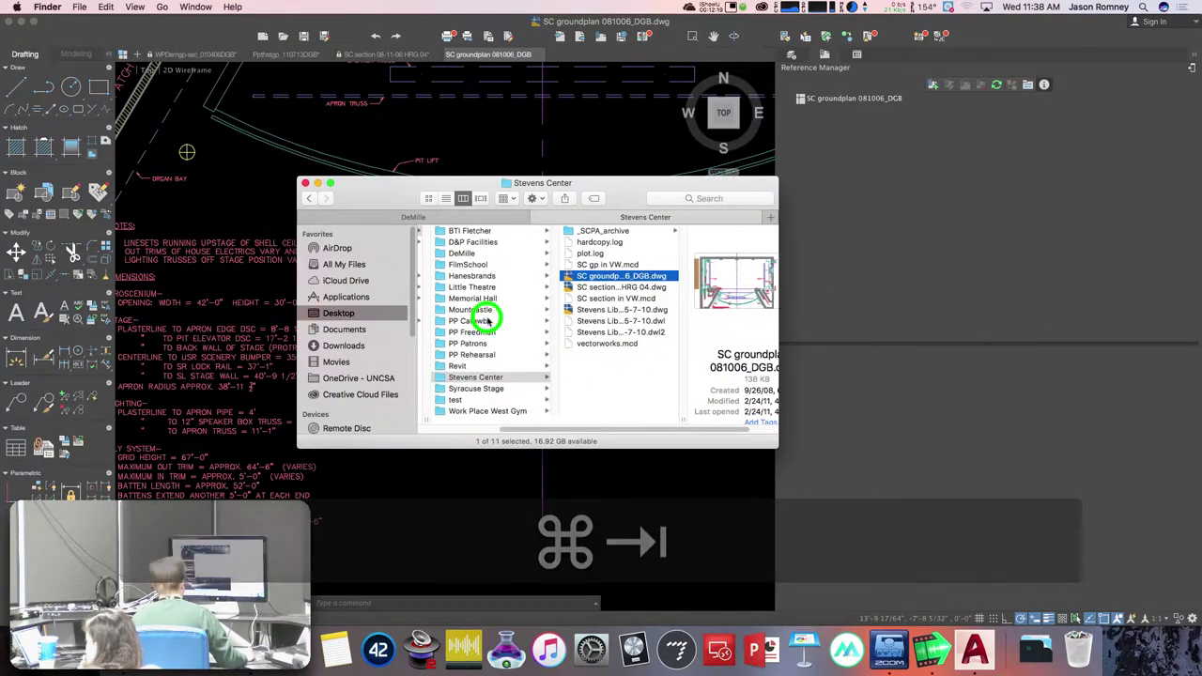
double_click(606, 264)
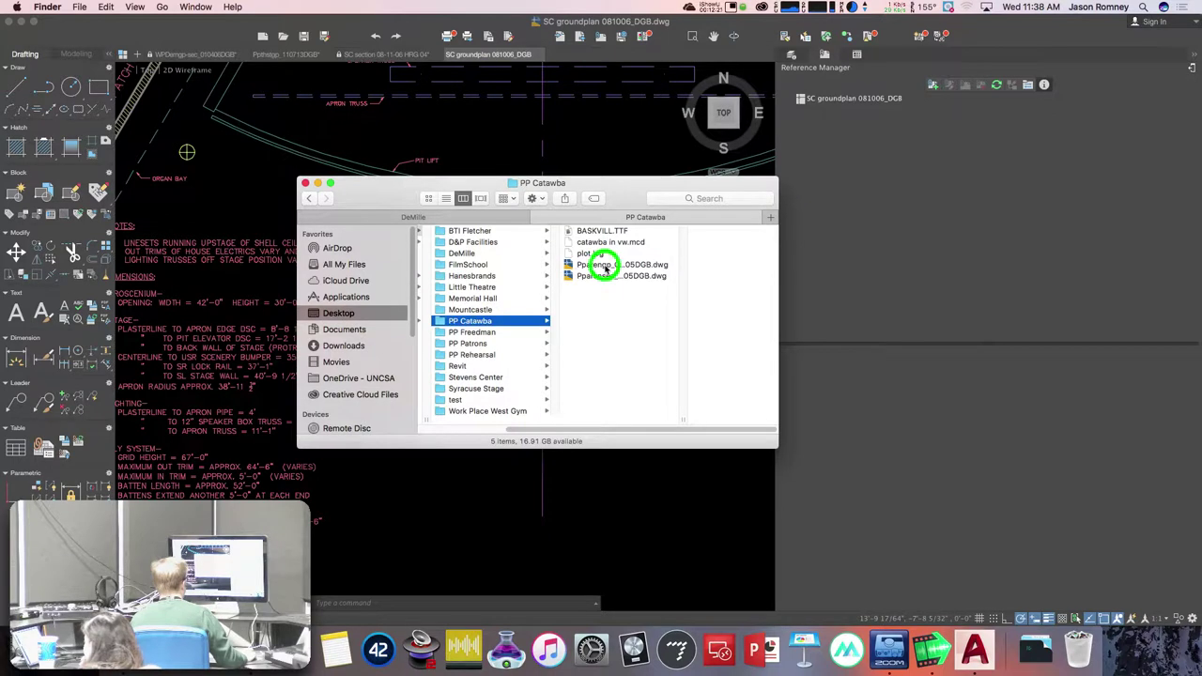
left_click(692, 228)
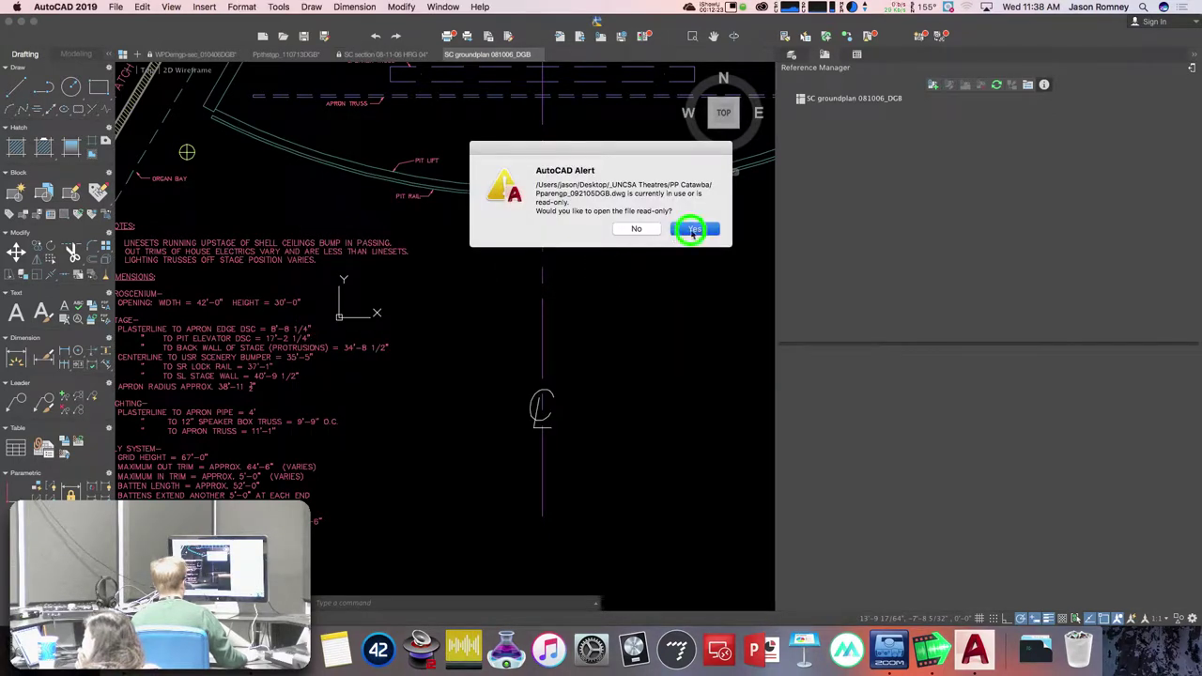
left_click(637, 268)
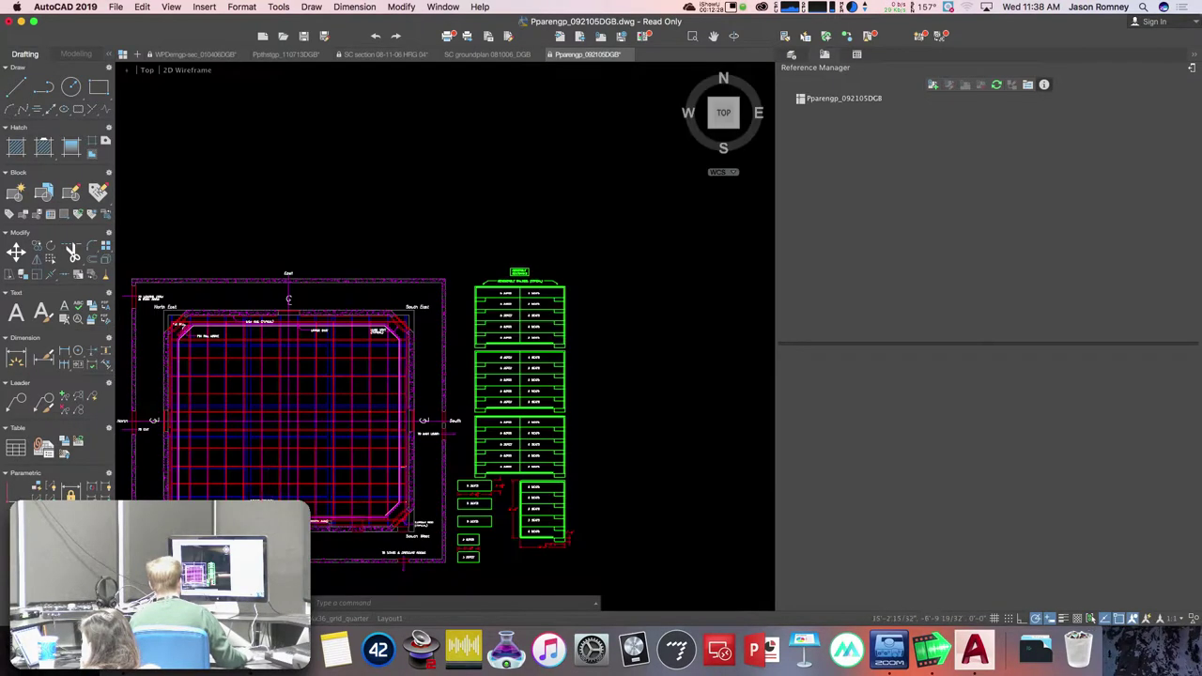
left_click(23, 618)
- Examine the Catawba arena ground plan, focusing on the east-west and north-south centerlines and where they cross
mouse_move(264, 456)
middle_mouse_down()
mouse_move(438, 410)
mouse_move(406, 385)
middle_mouse_up()
scroll(406, 385, "up", 3)
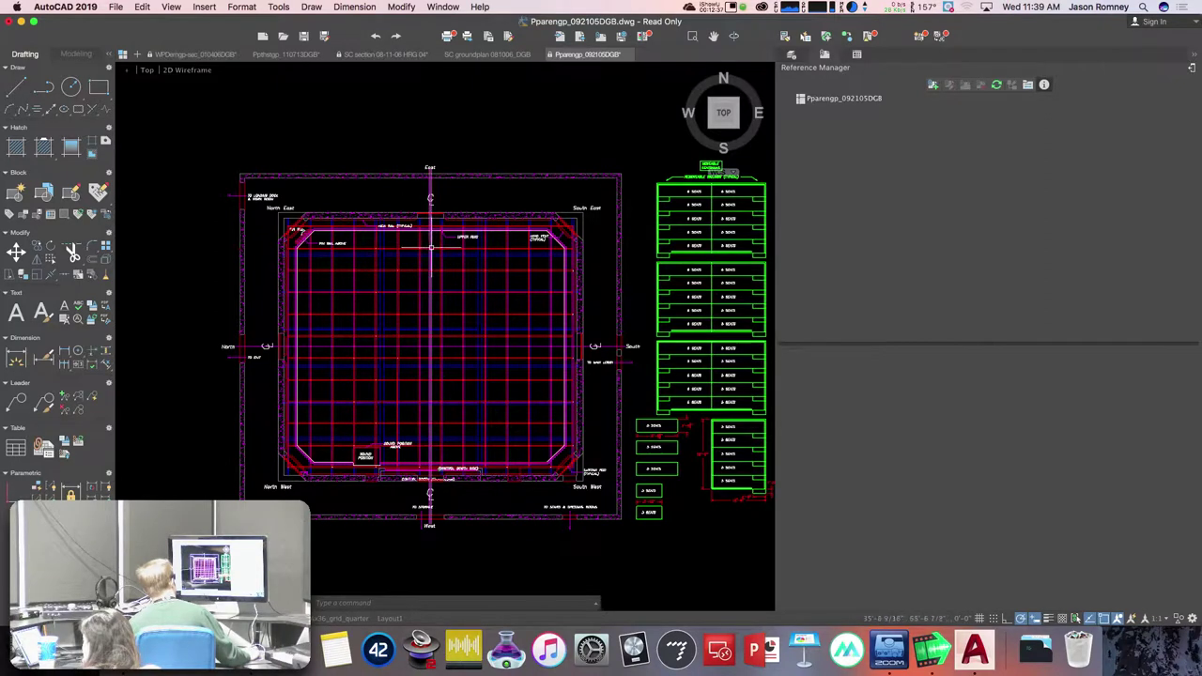
left_click(430, 196)
left_click(430, 347)
key("space")
left_click(608, 347)
key("Escape")
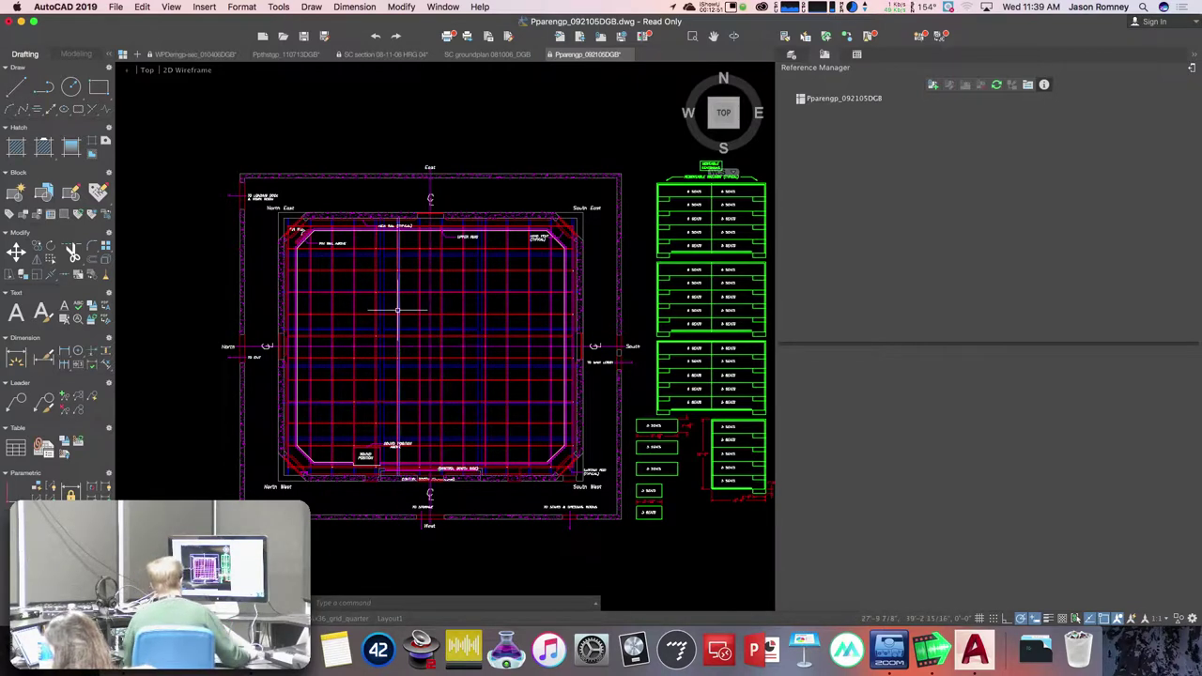
- Close the Catawba ground plan without saving and bring the whole Stevens Center ground plan into view
key("super+w")
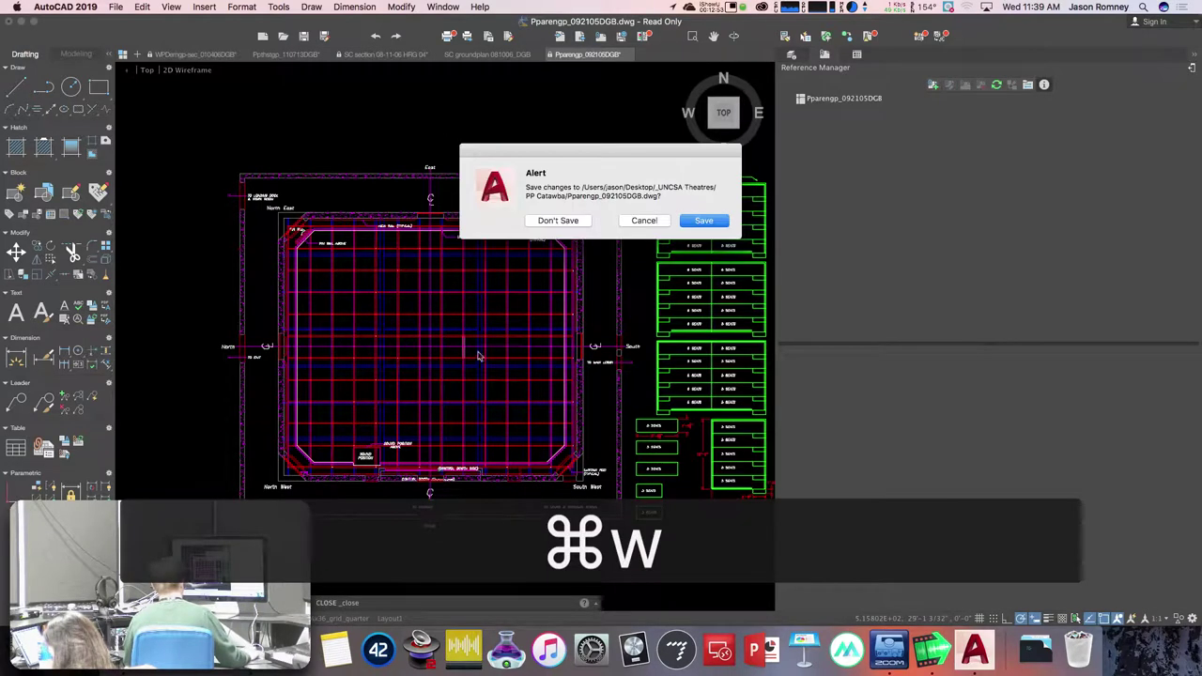
left_click(558, 219)
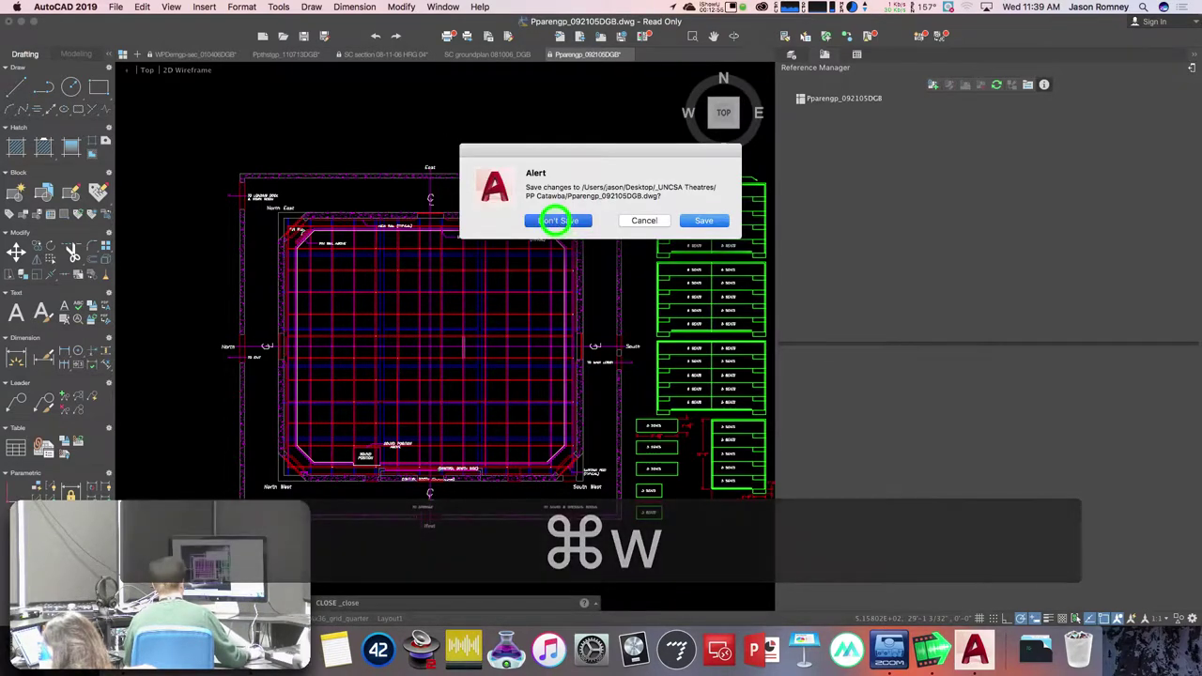
scroll(482, 255, "down", 5)
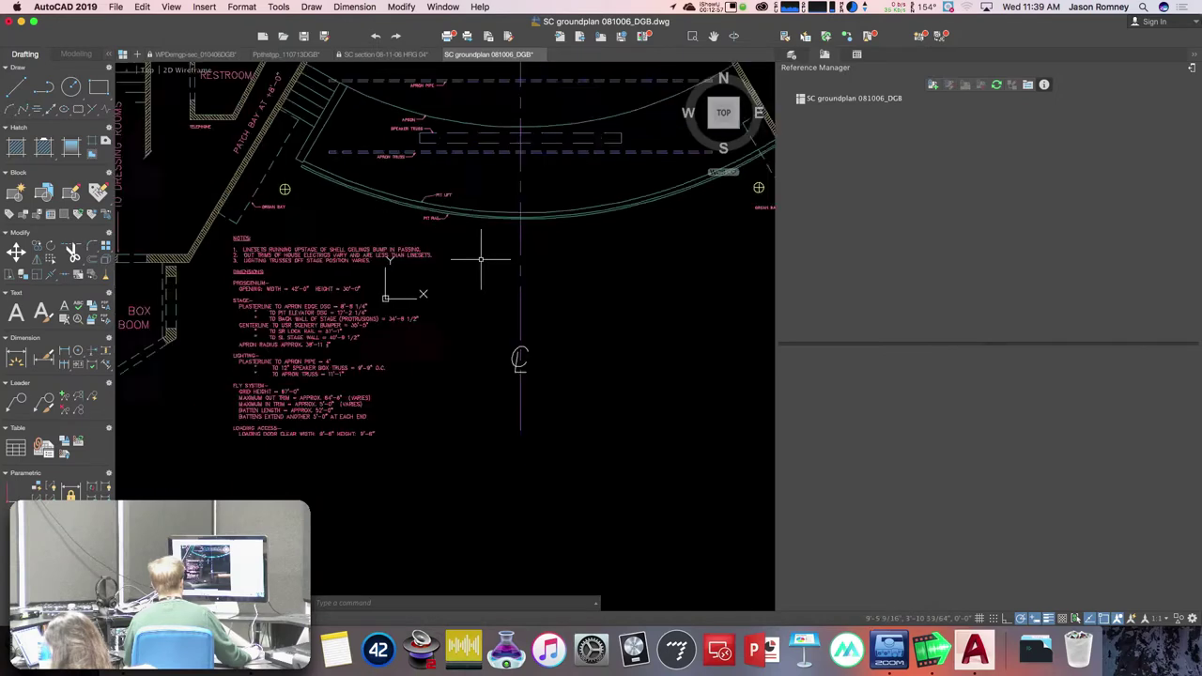
mouse_move(480, 260)
middle_mouse_down()
mouse_move(376, 269)
mouse_move(405, 421)
middle_mouse_up()
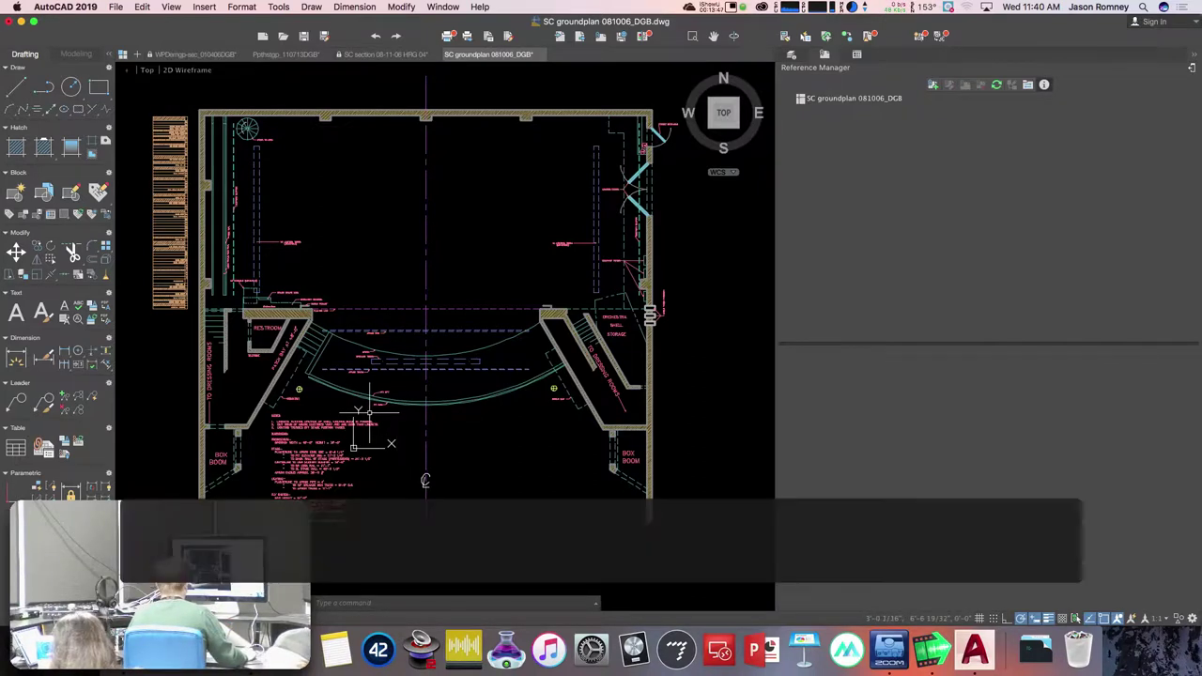
- Close the Stevens Center ground plan, Stevens Center section and Freedman ground plan without saving, and show the full WPDemgp-sec_010406DGB.dwg drawing
key("Escape")
key("Escape")
key("super+w")
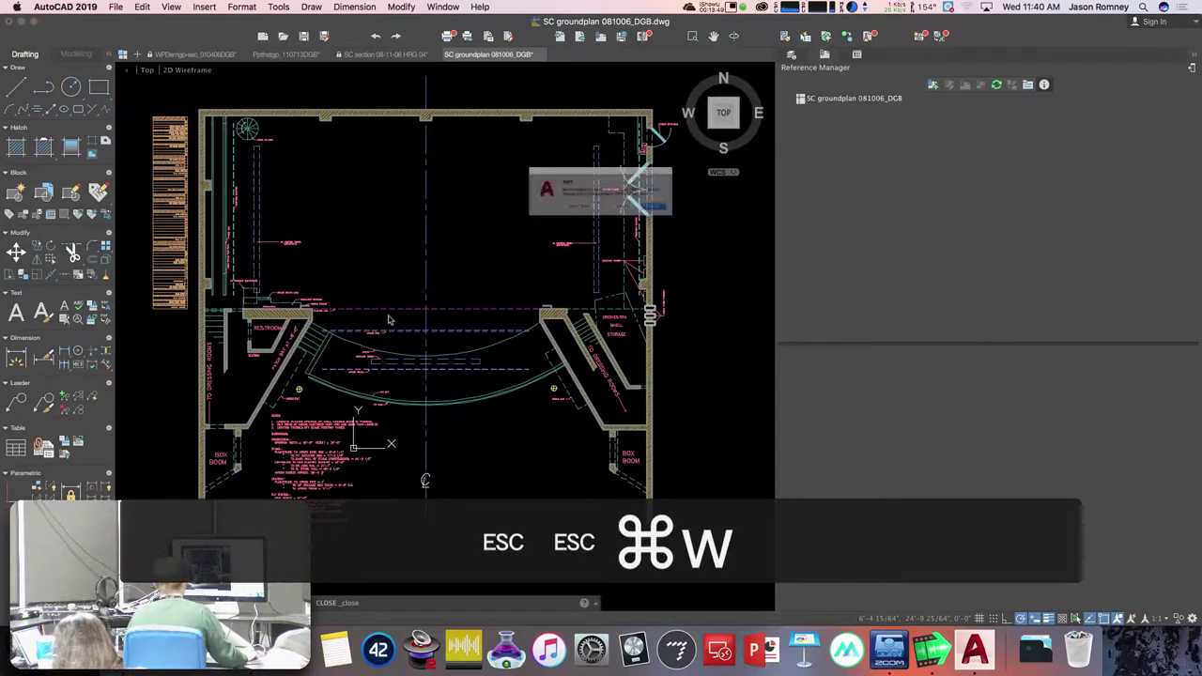
left_click(576, 221)
key("super+w")
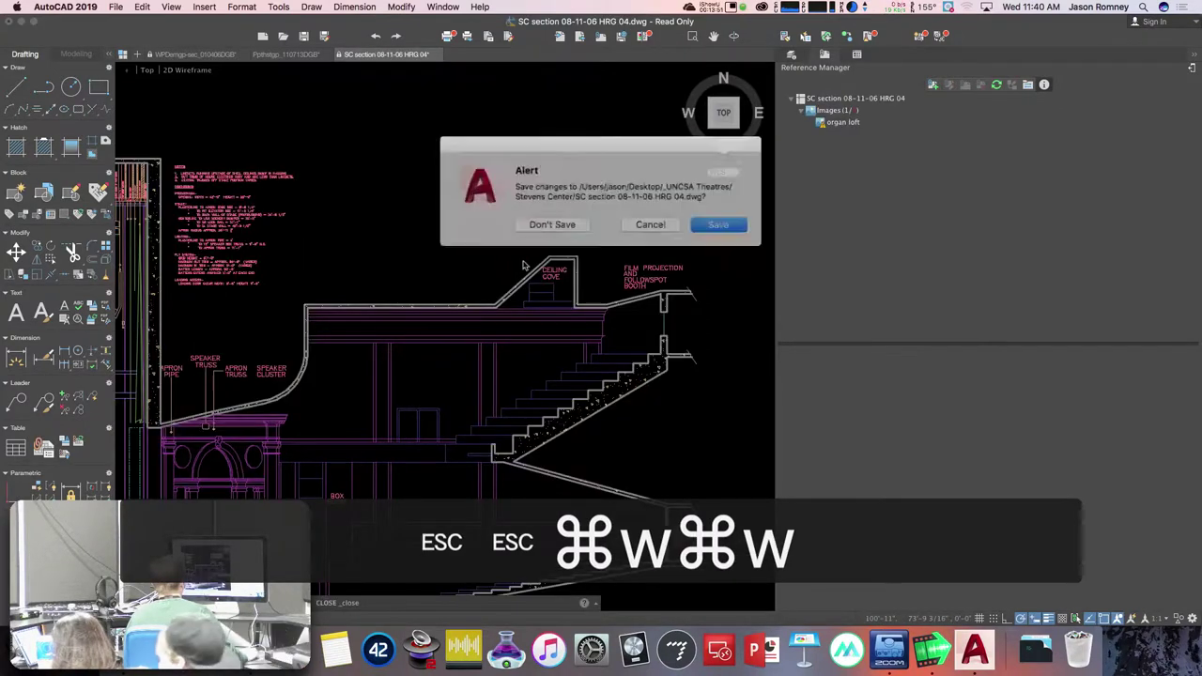
left_click(580, 222)
key("super+w")
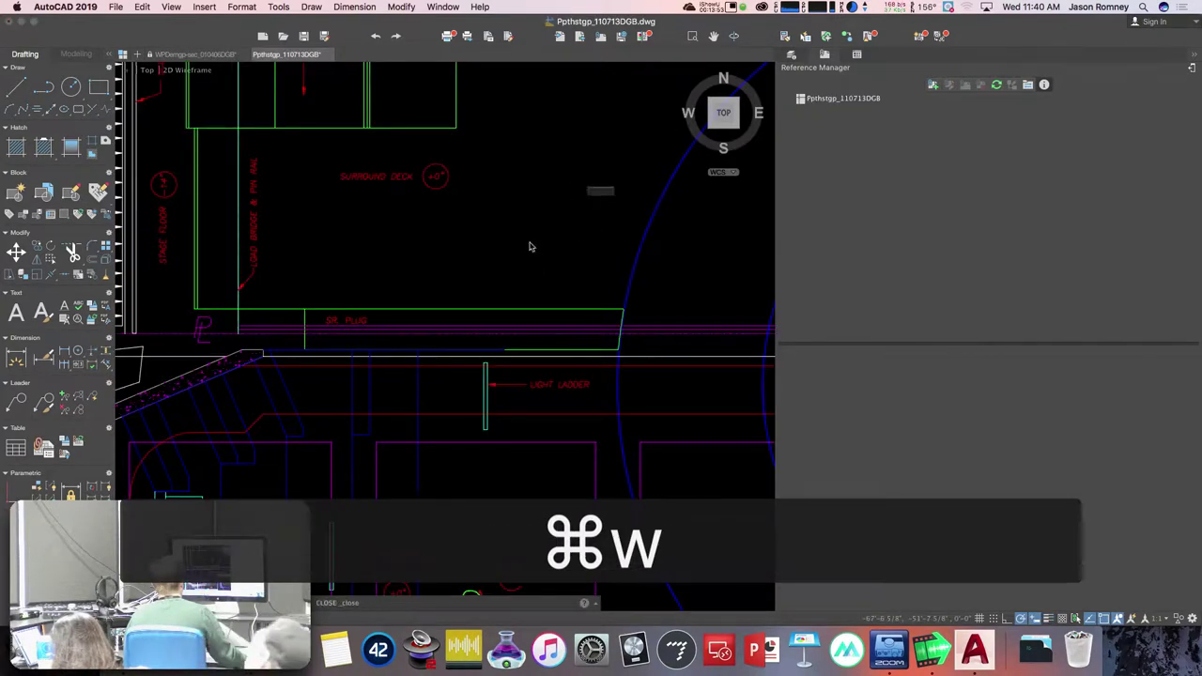
left_click(558, 220)
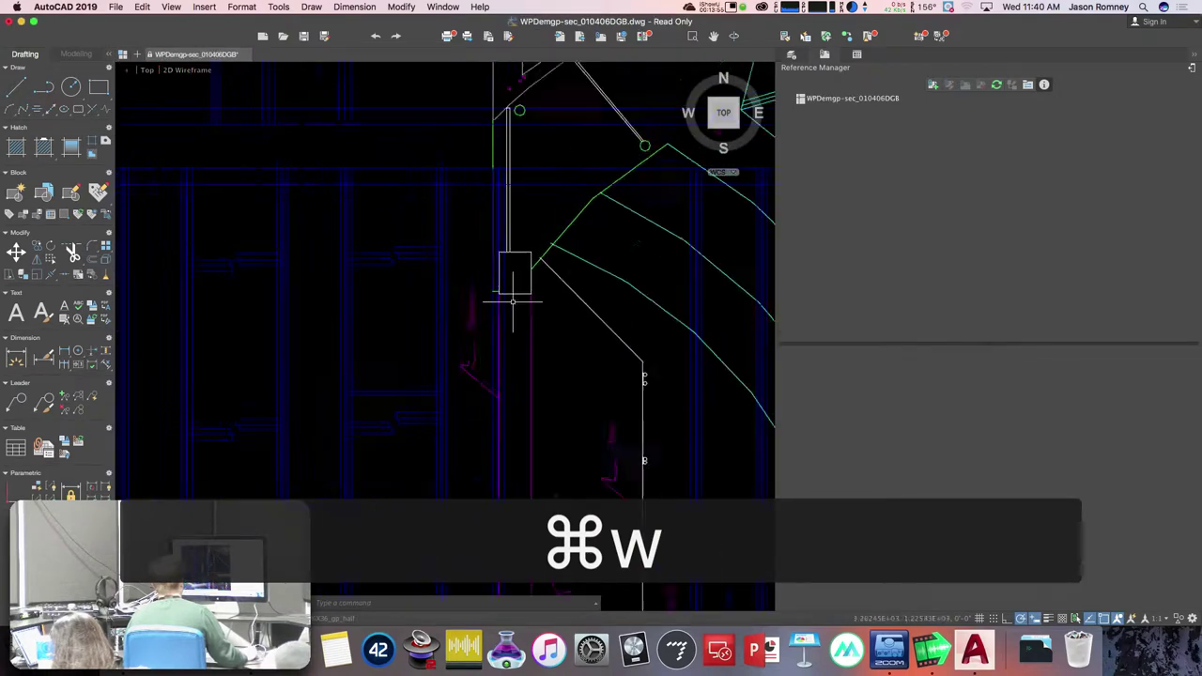
scroll(495, 300, "up", 1)
middle_click_drag(495, 300, 413, 275)
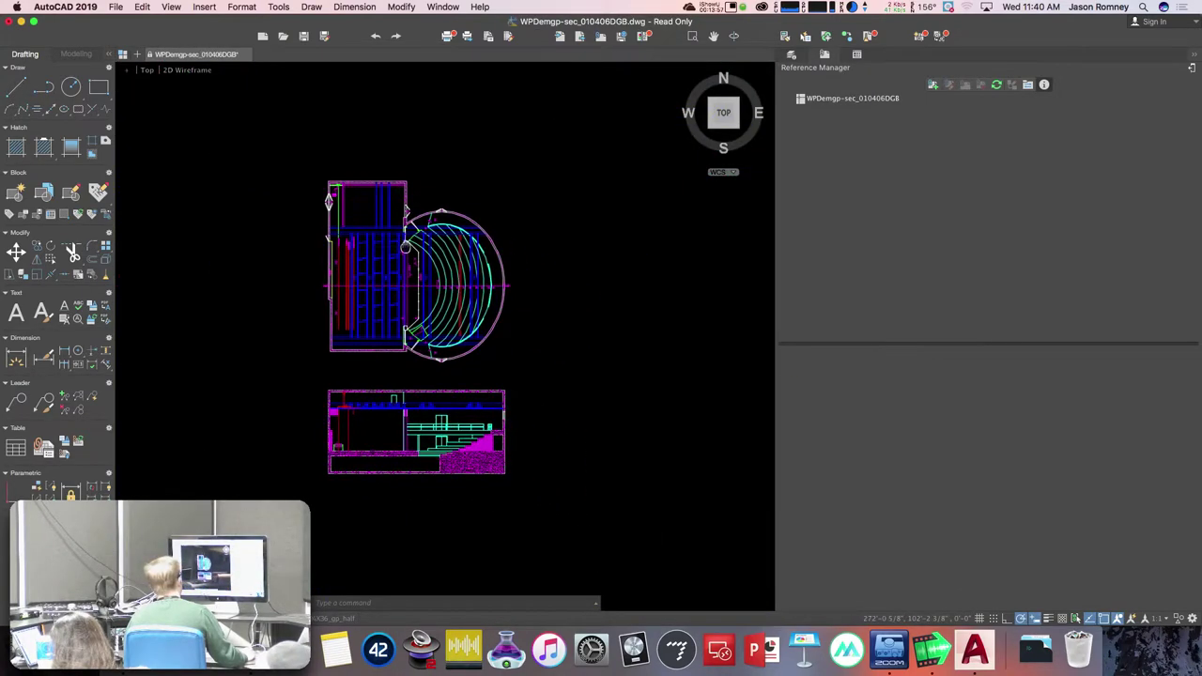
- Examine the proscenium wall in the DeMille section and compare it with the centerline and plaster line in the ground plan
scroll(413, 275, "up", 1)
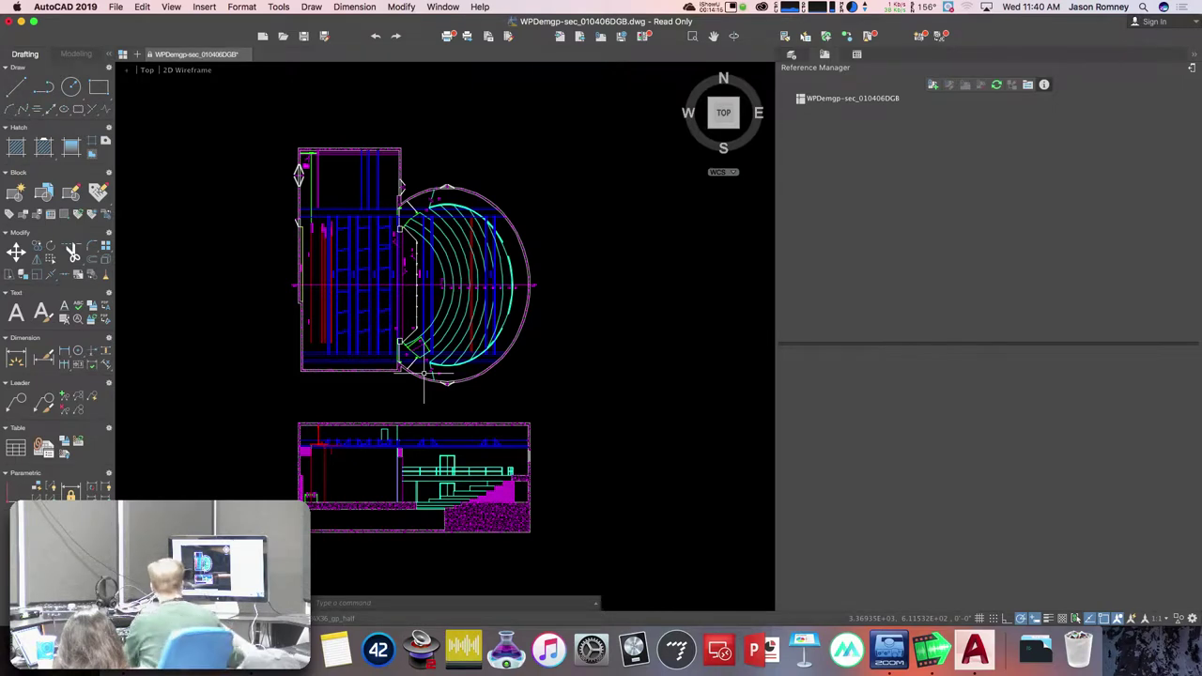
scroll(406, 489, "up", 5)
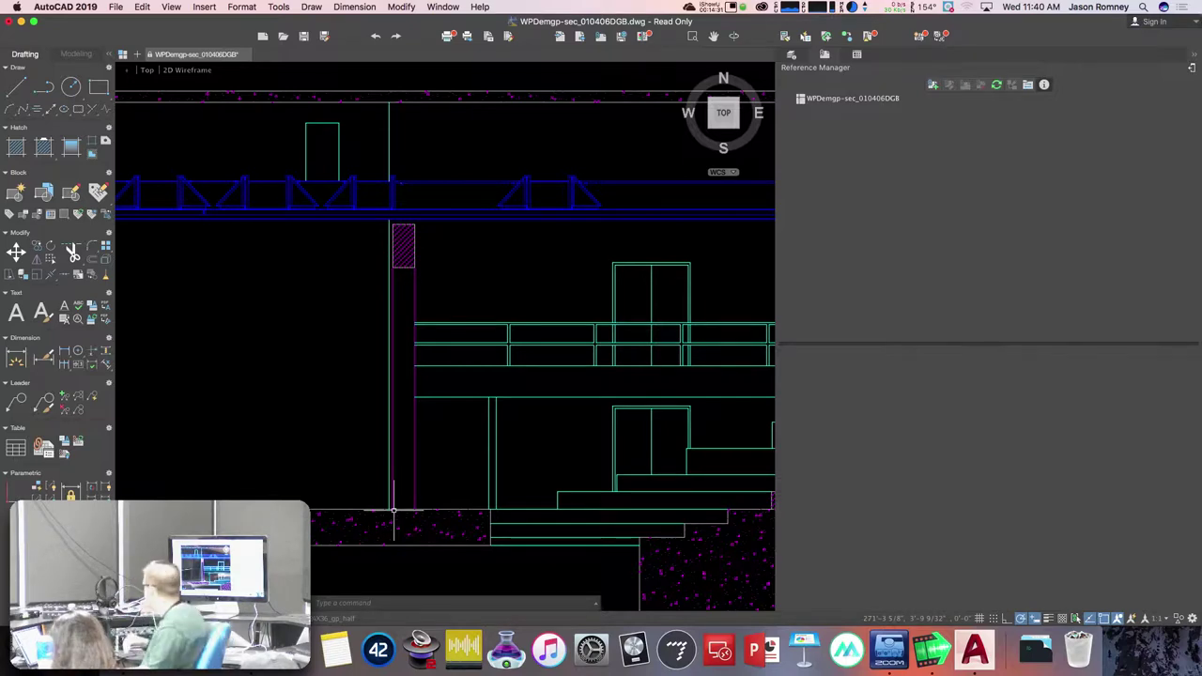
scroll(393, 460, "down", 4)
scroll(399, 462, "down", 3)
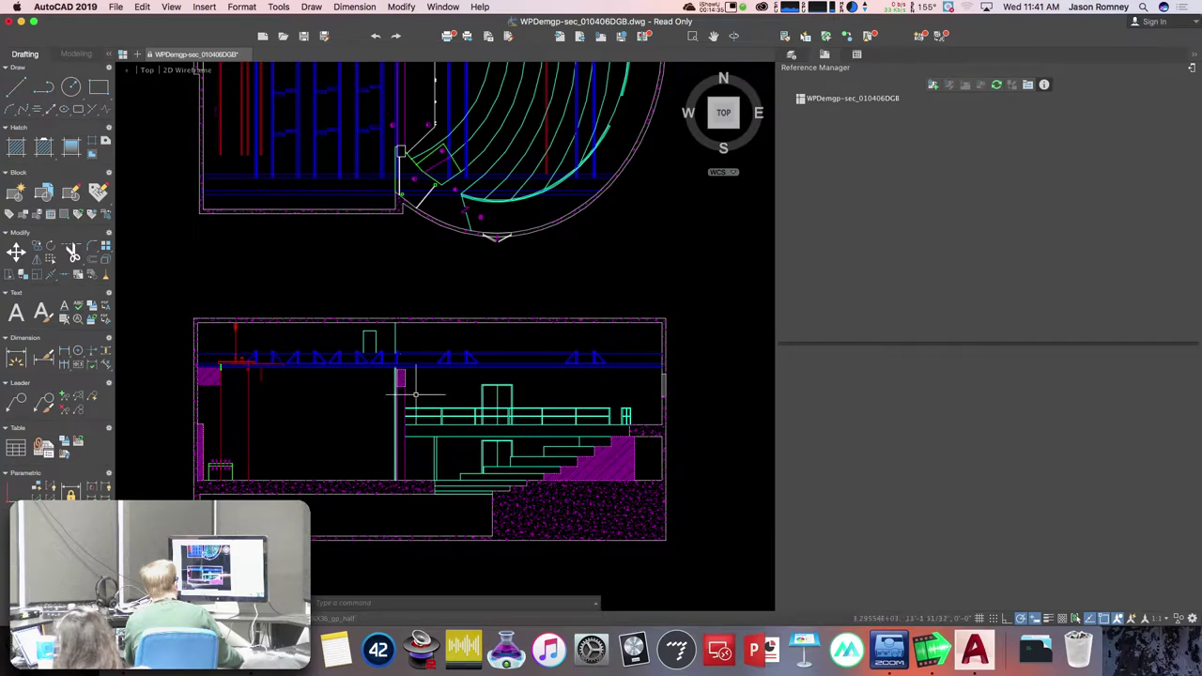
middle_click_drag(429, 363, 422, 416)
scroll(422, 416, "down", 1)
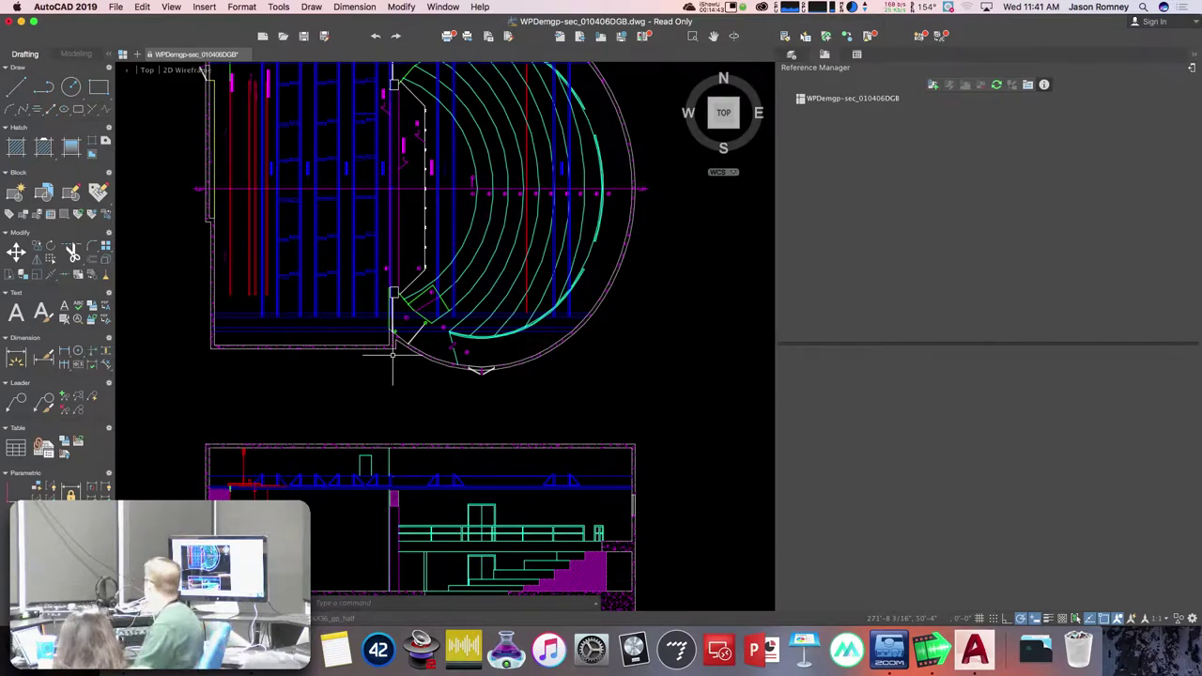
middle_click_drag(419, 172, 414, 291)
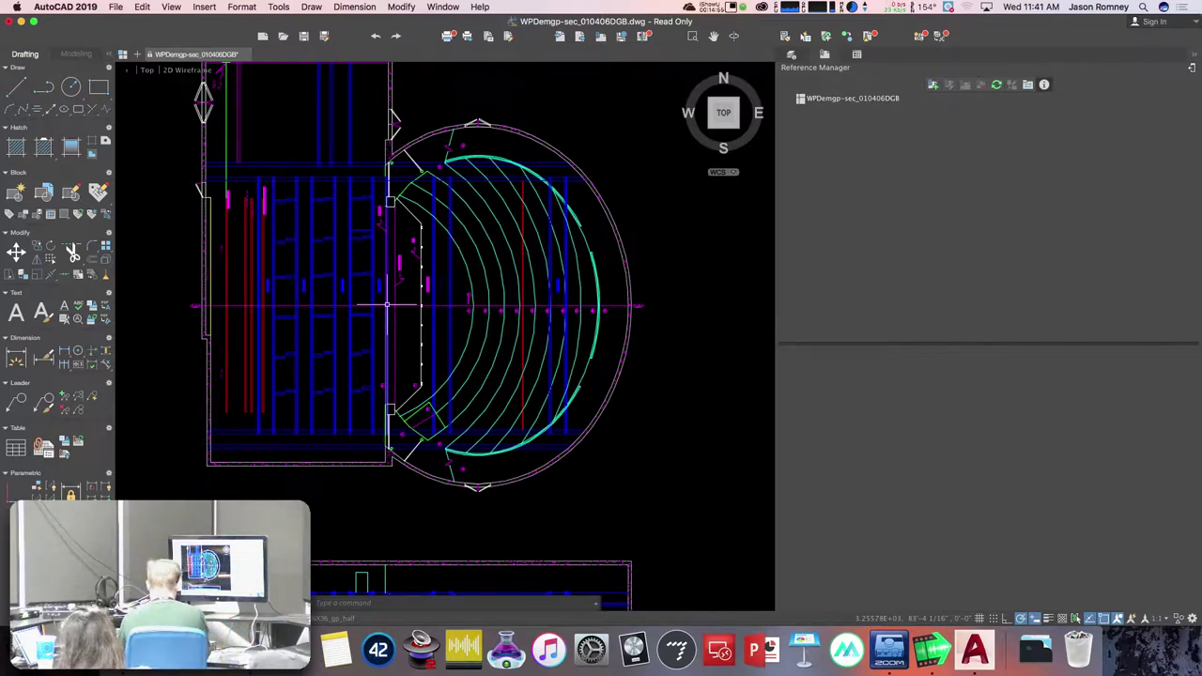
type("ucs")
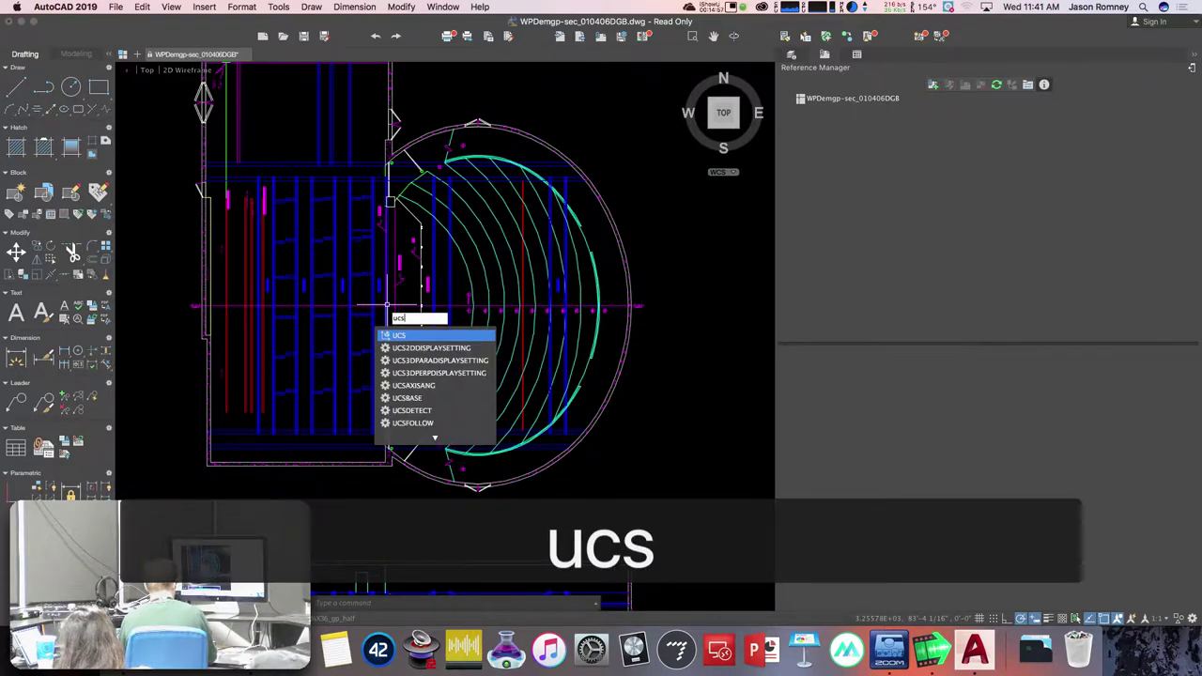
key("Return")
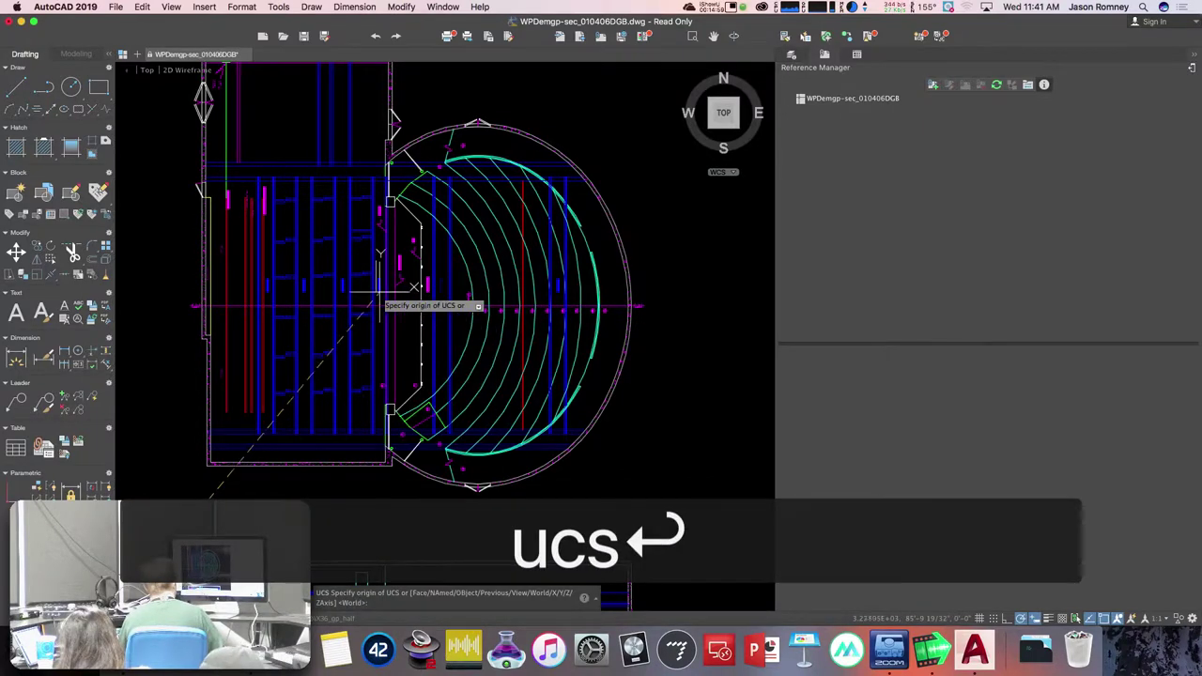
scroll(410, 308, "up", 6)
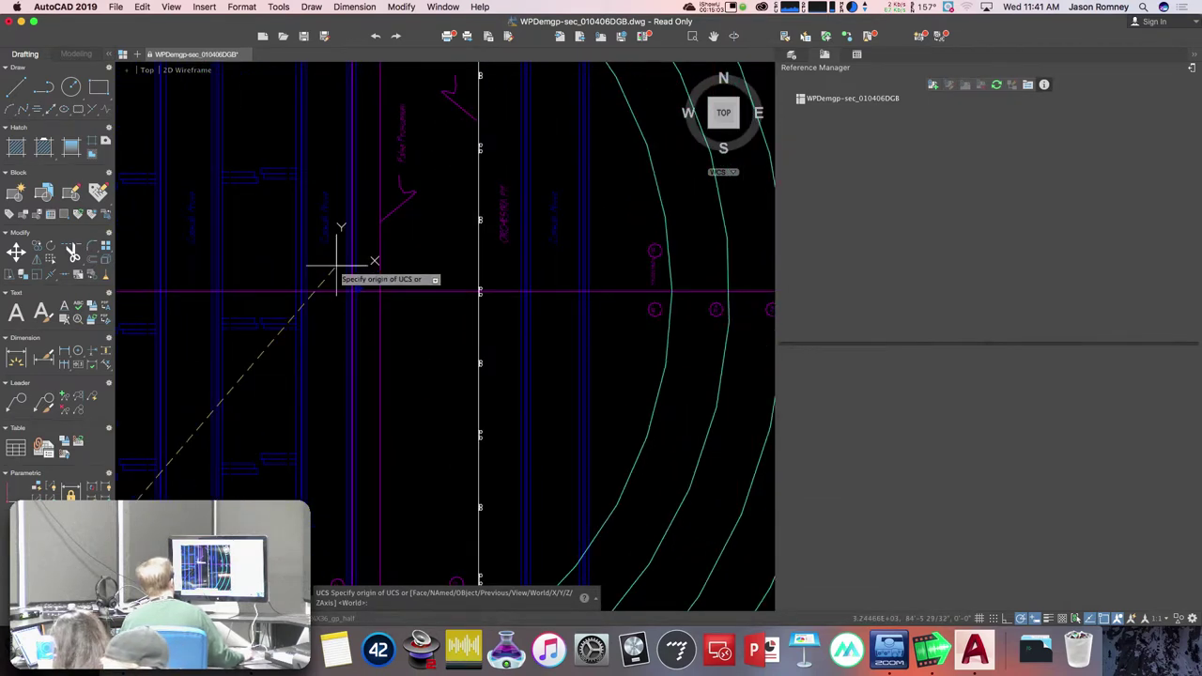
scroll(341, 255, "up", 3)
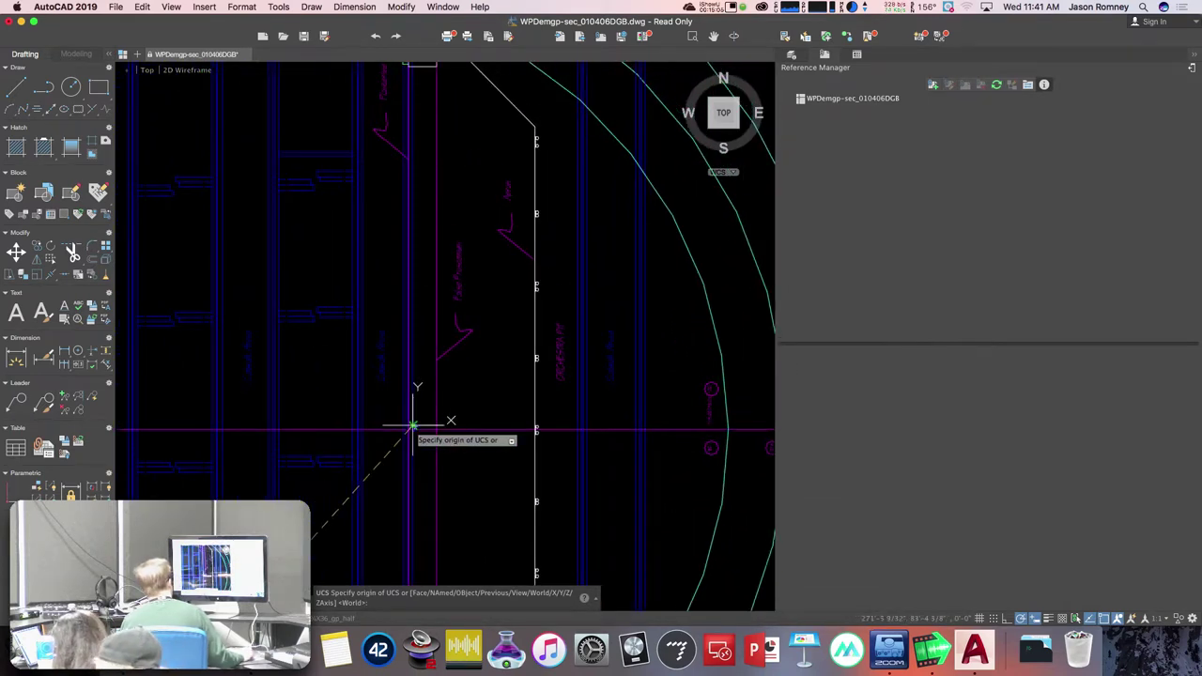
scroll(410, 424, "up", 5)
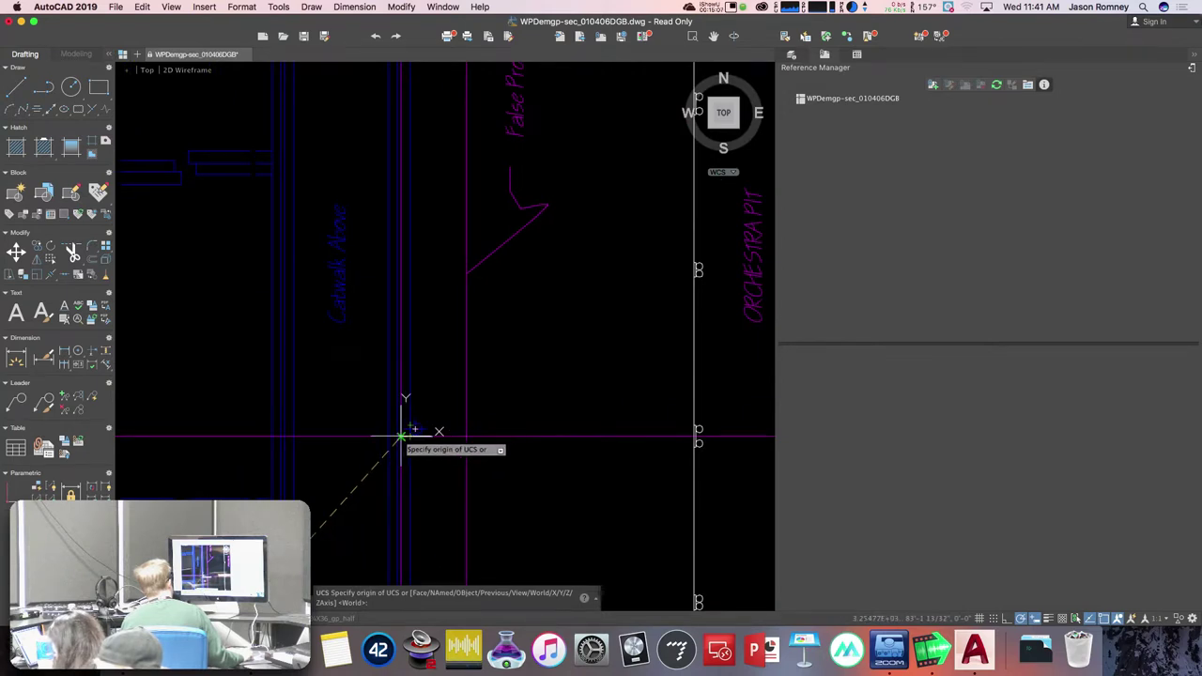
scroll(402, 437, "up", 4)
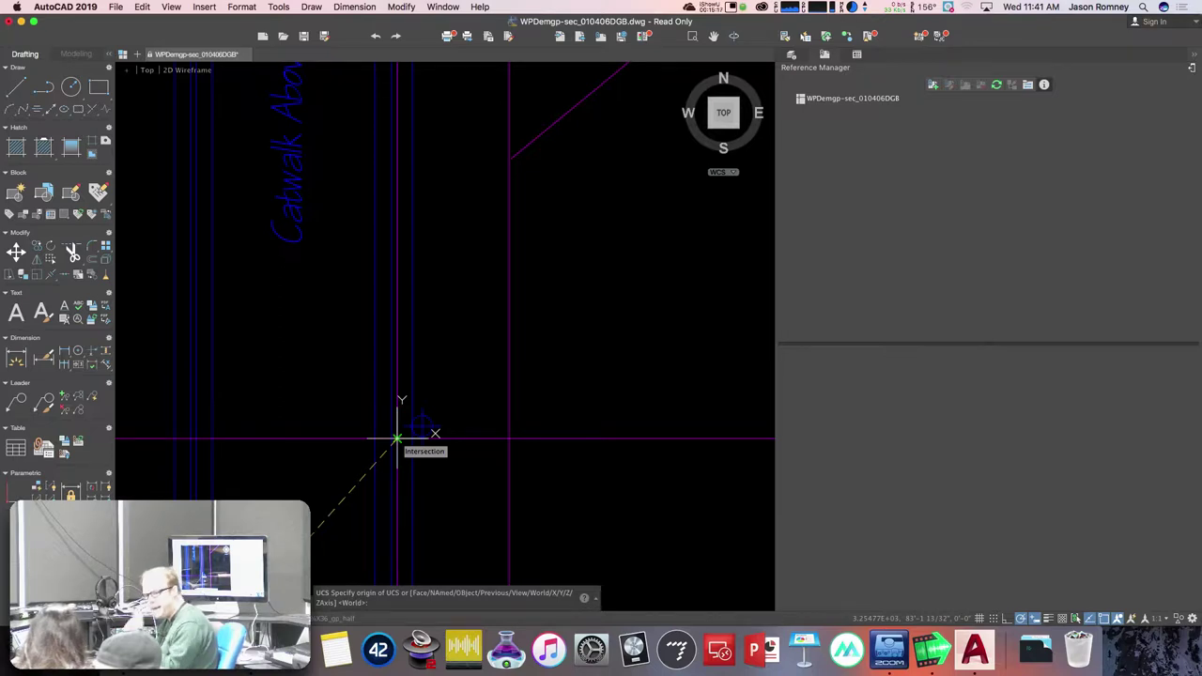
left_click(398, 438)
key("Return")
- Check the object snap modes for the Intersection snap
left_click(1104, 618)
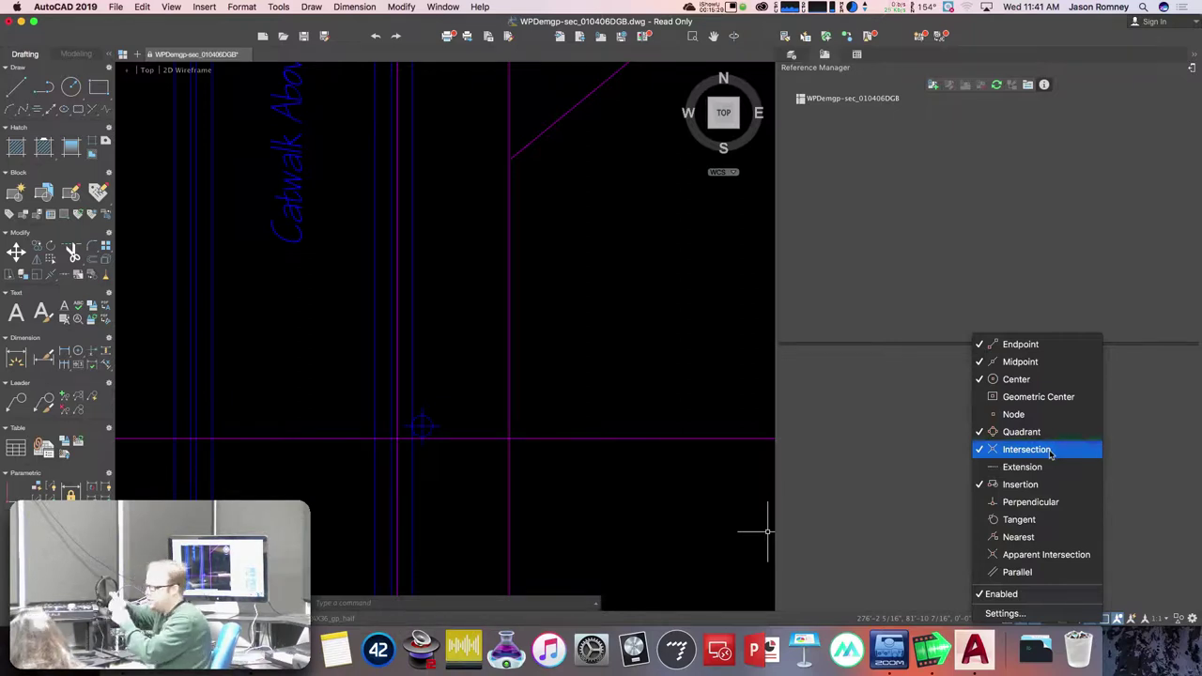
left_click(1089, 438)
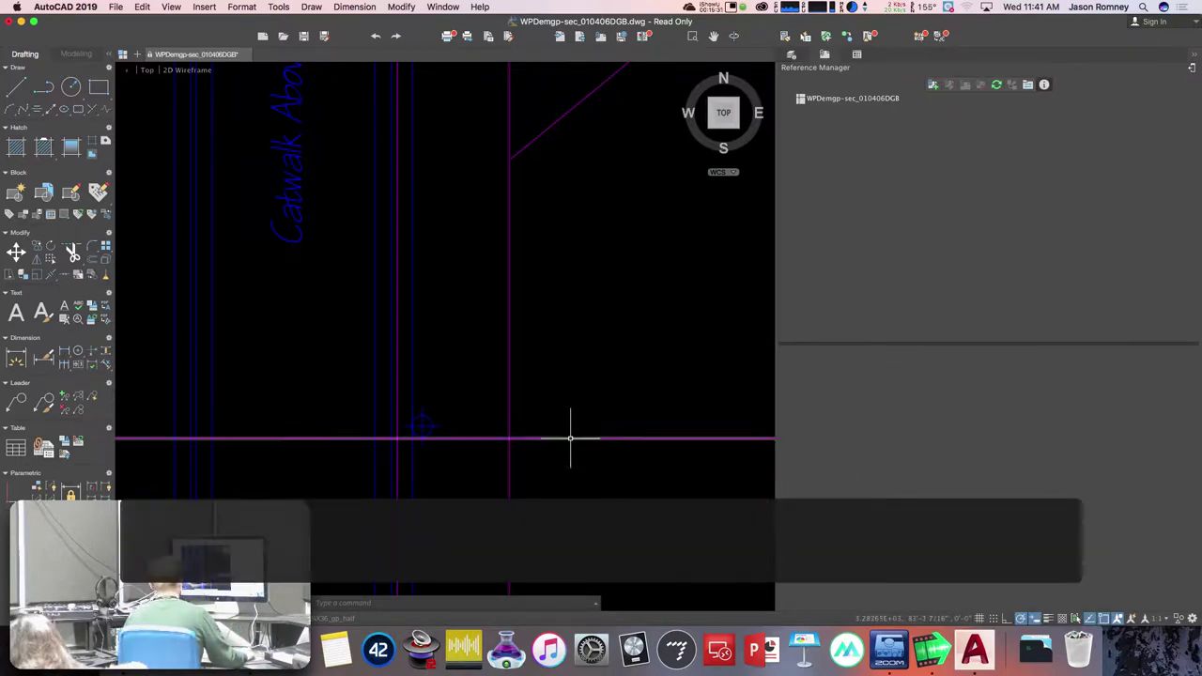
key("Escape")
key("Escape")
- Set the UCS origin where the centerline crosses the plaster line, with X along the centerline and Y up the plaster line
type("ucs")
key("Return")
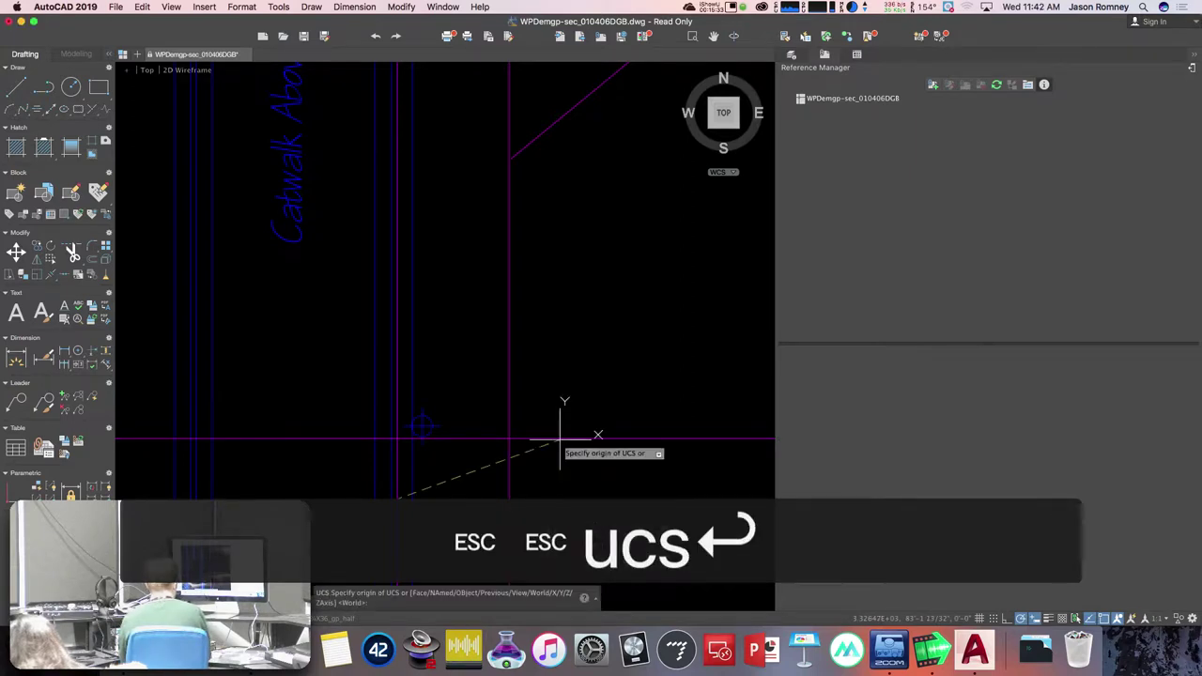
left_click(397, 437)
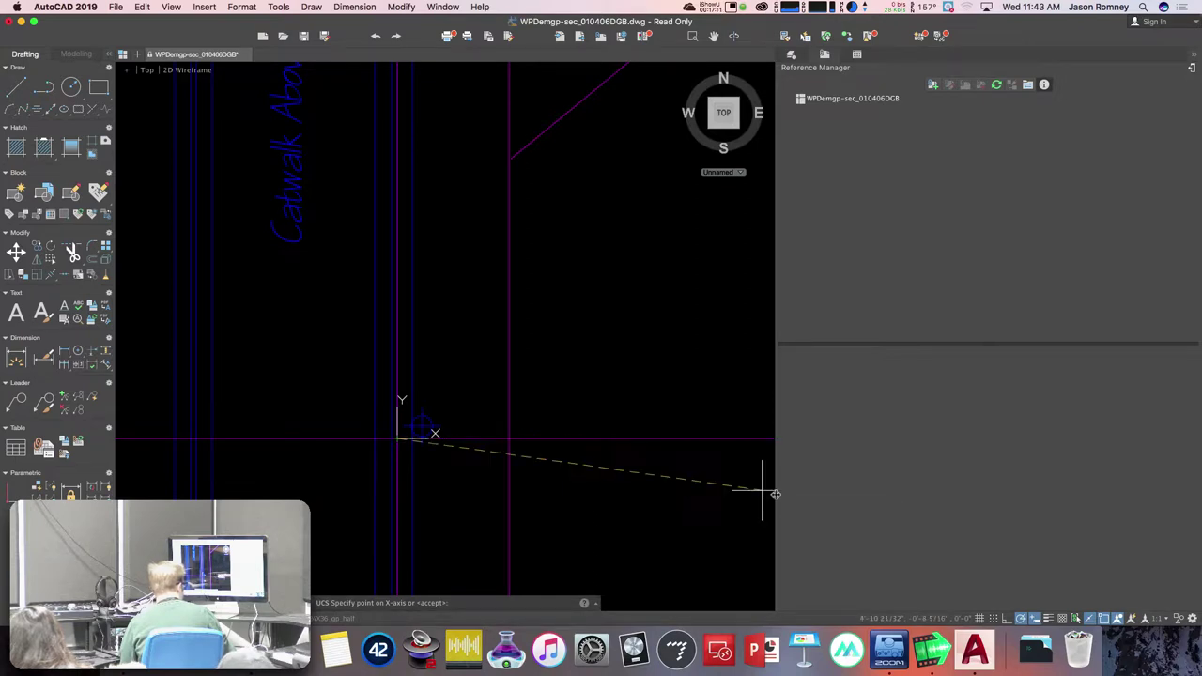
left_click(1107, 619)
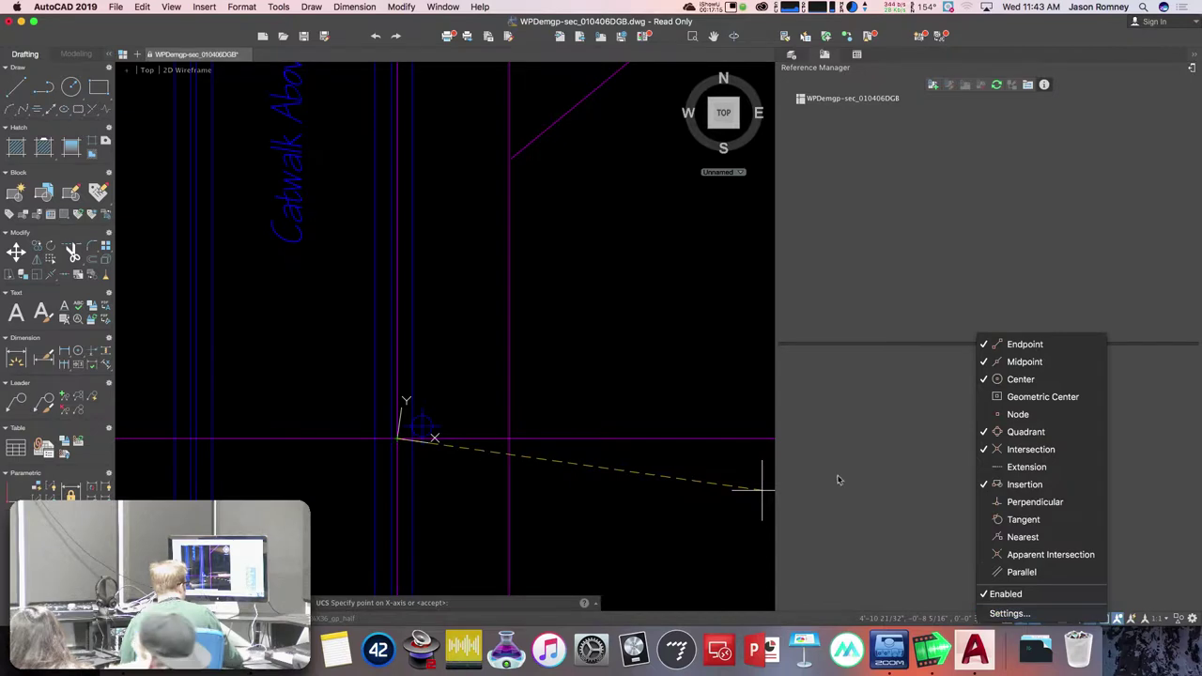
left_click(877, 481)
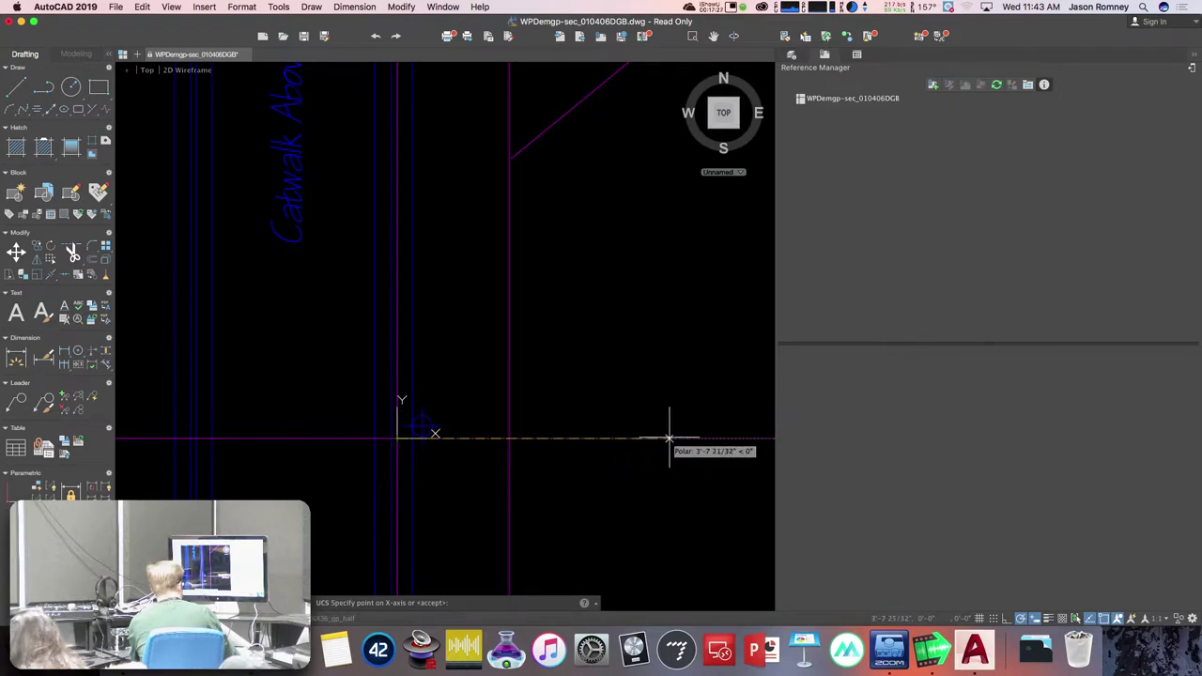
left_click(593, 439)
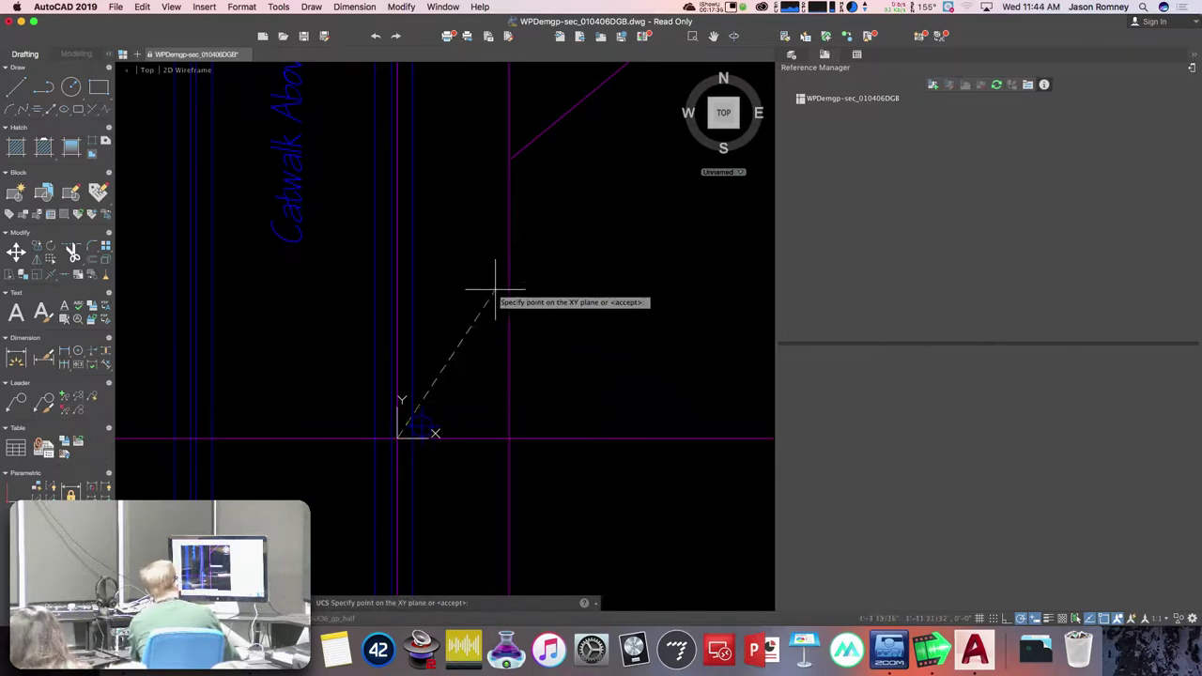
left_click(397, 278)
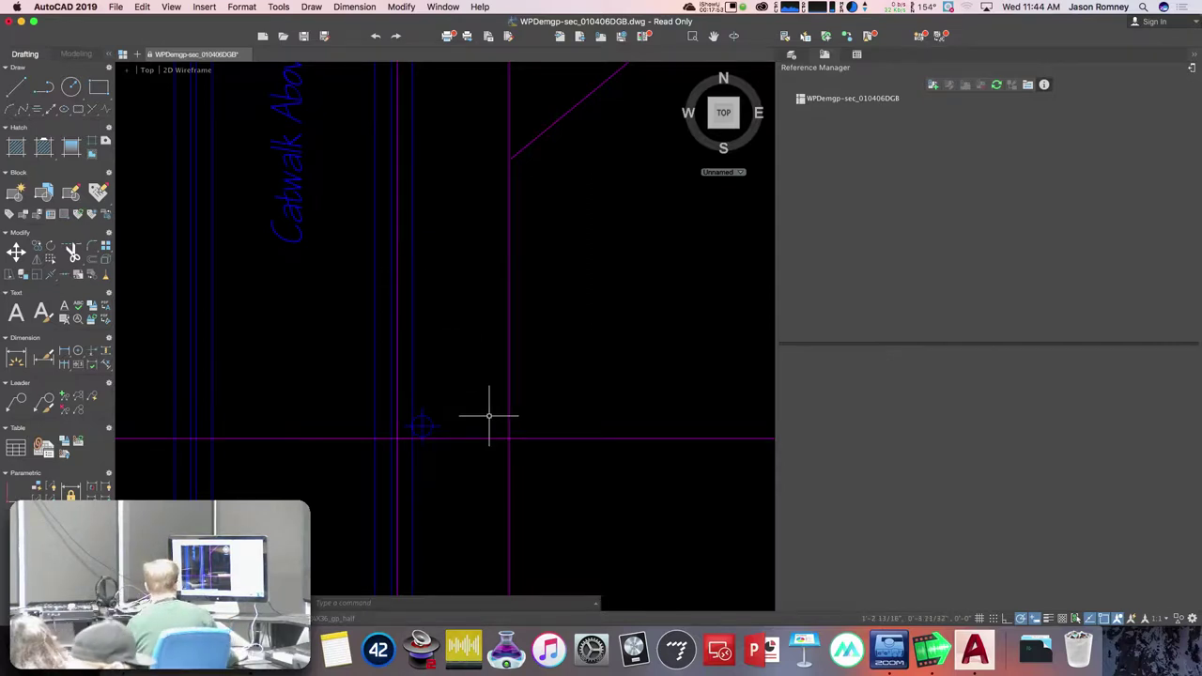
- Redefine the UCS at the centerline and plaster line intersection, aligning X with the centerline and Y upward along the plaster line
type("ucs")
key("Return")
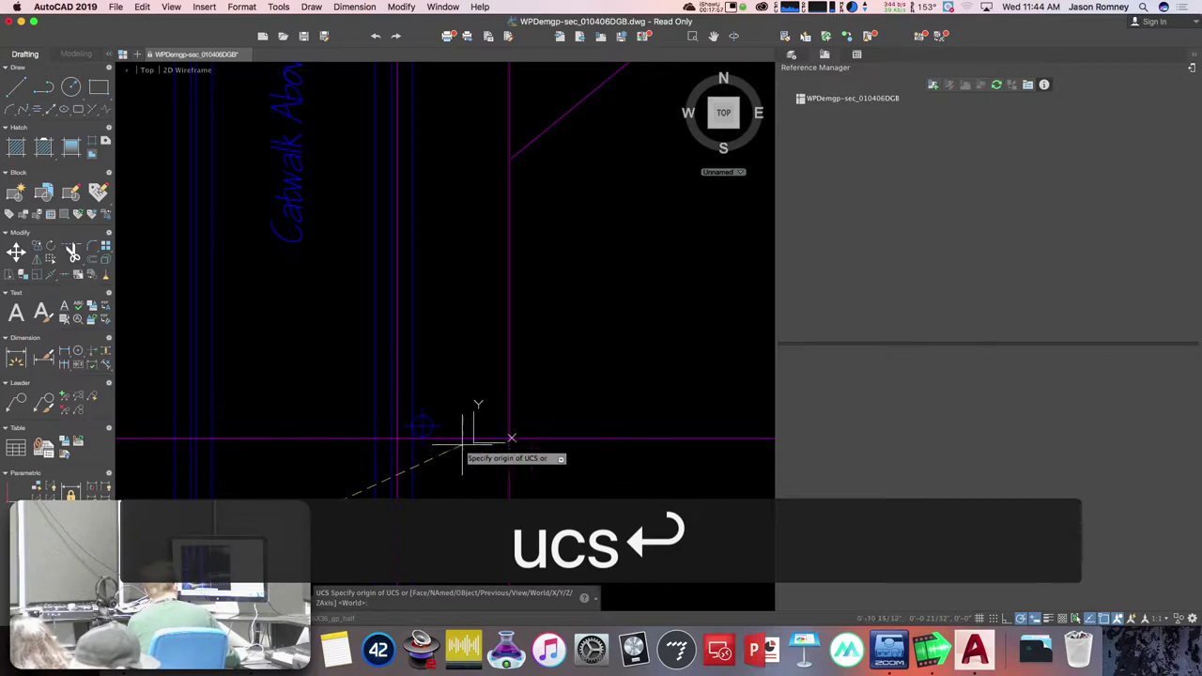
left_click(394, 439)
left_click(468, 440)
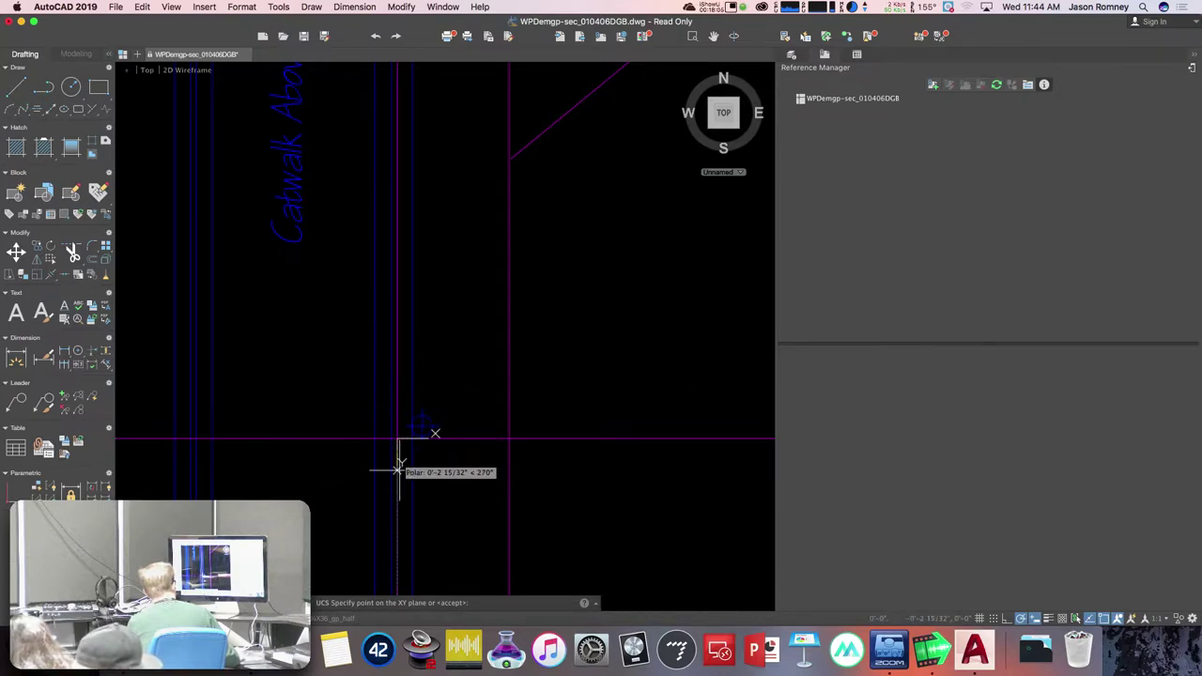
left_click(397, 349)
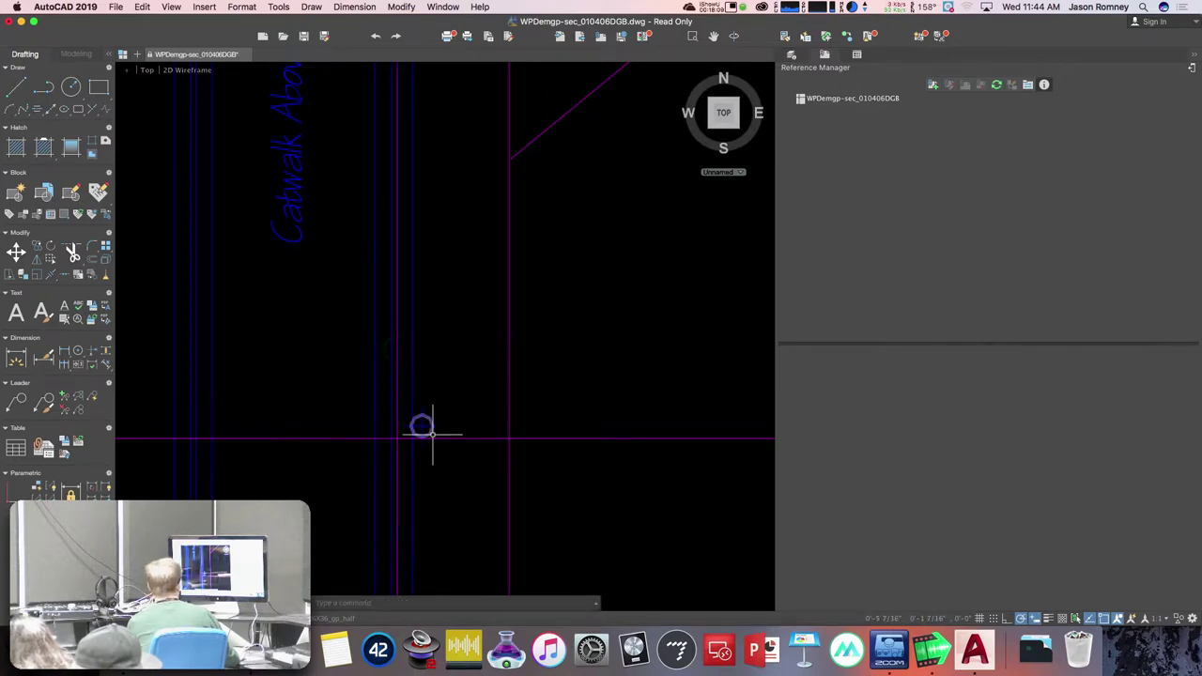
- Place a point at the UCS origin where the centerline meets the plaster line
scroll(457, 462, "down", 2)
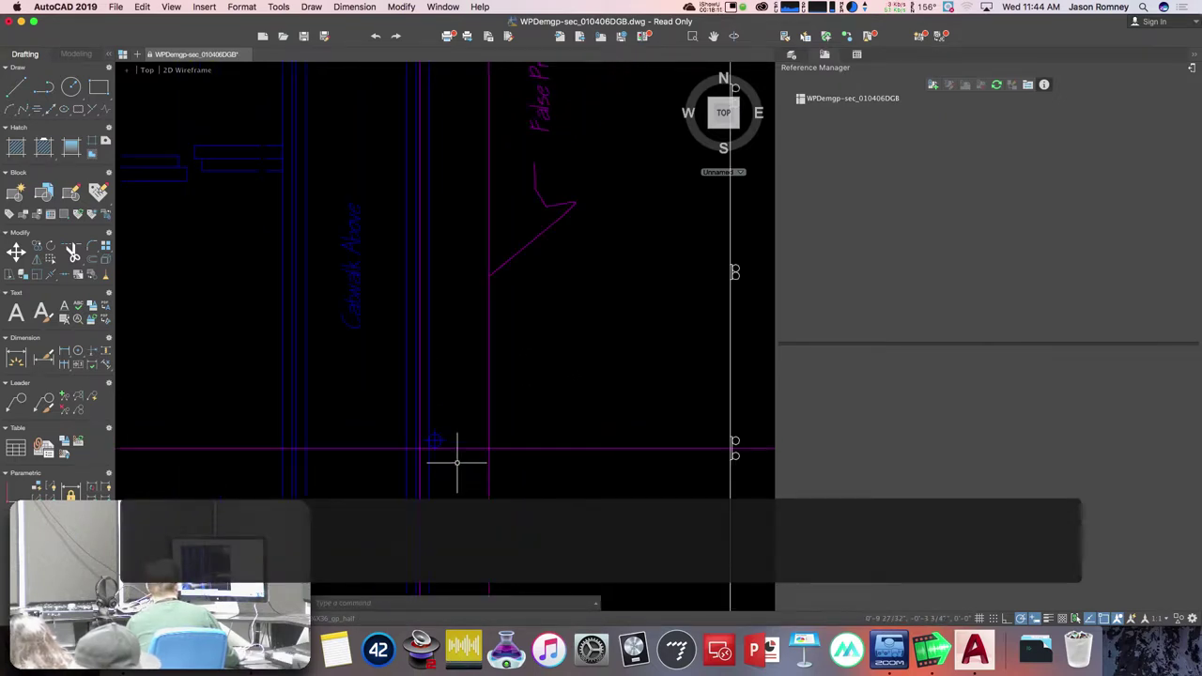
scroll(418, 446, "up", 2)
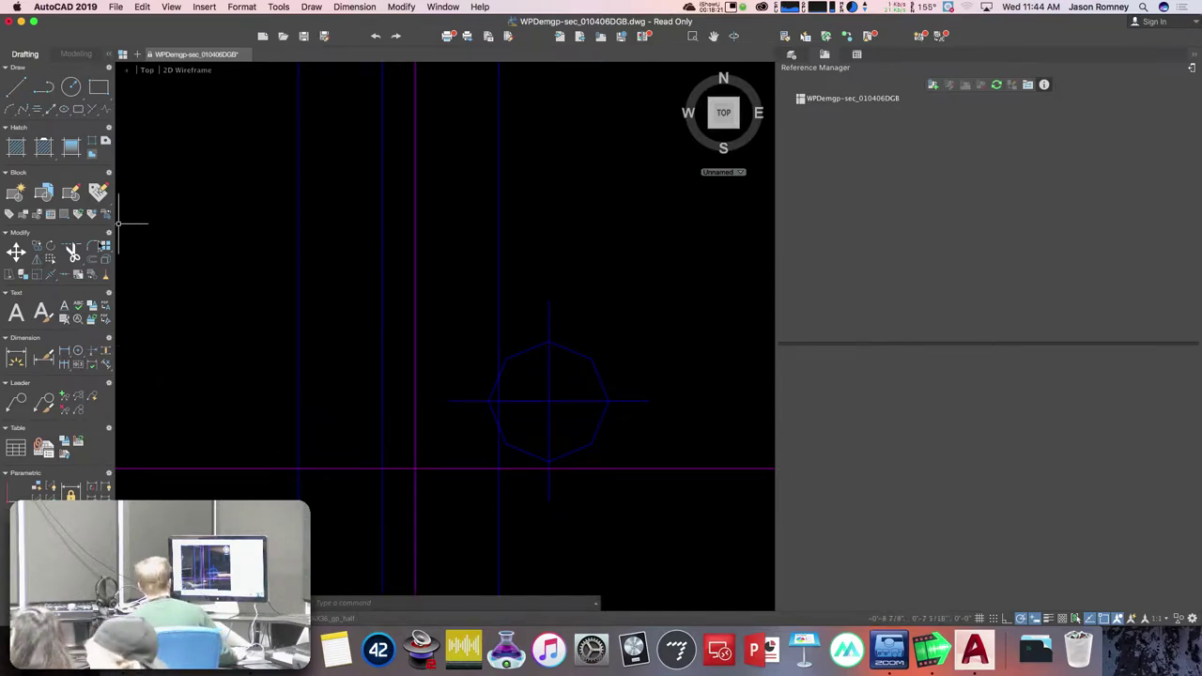
type("point")
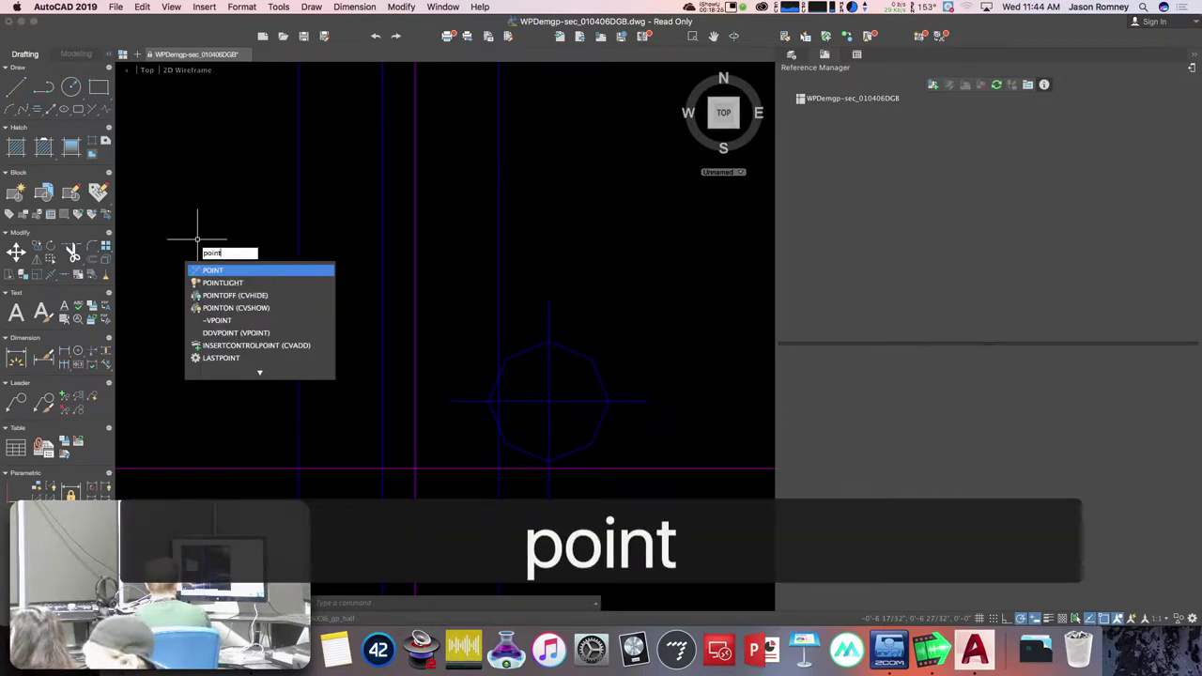
key("Return")
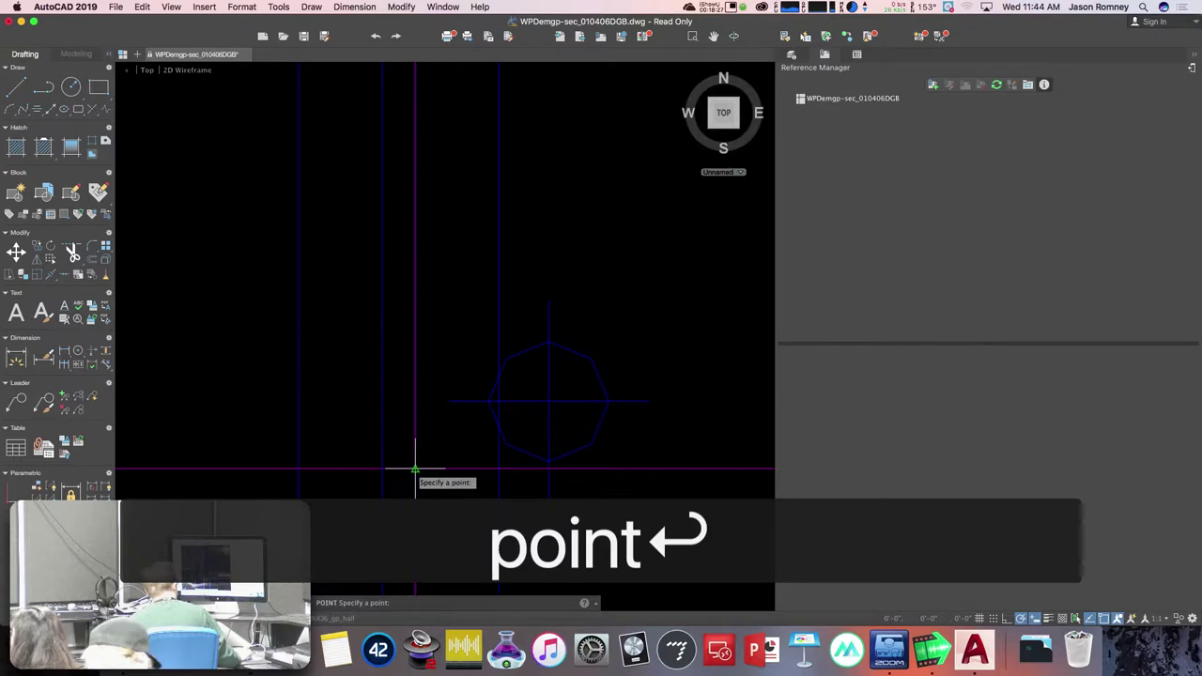
scroll(414, 470, "up", 4)
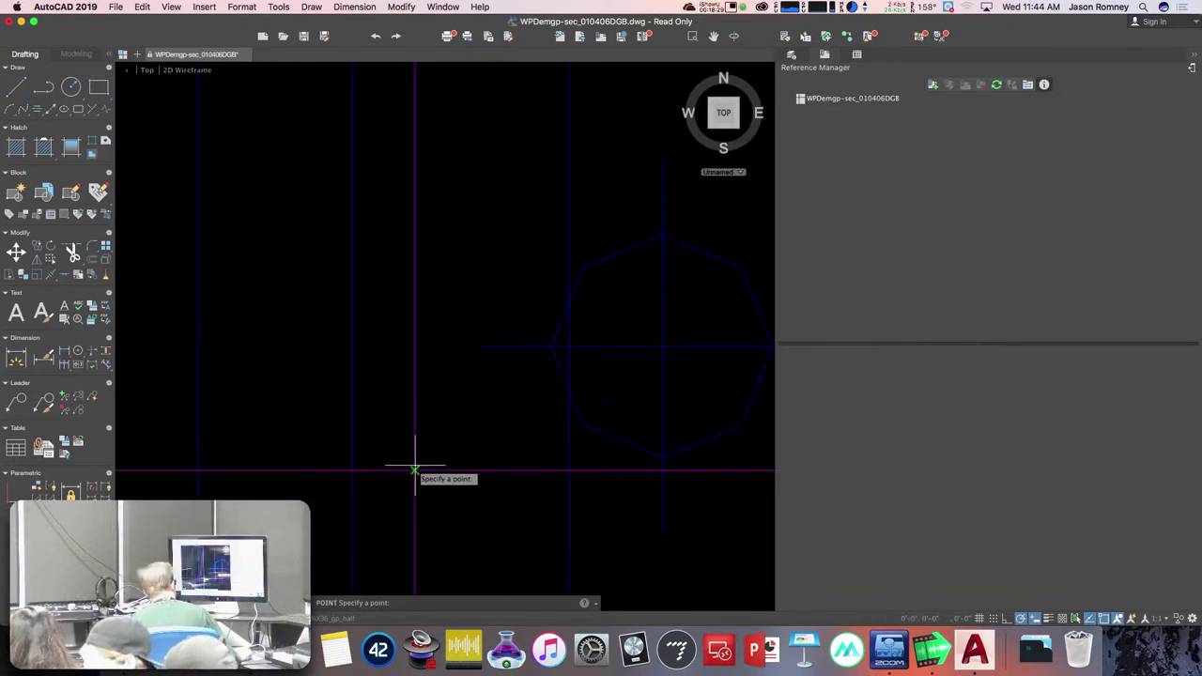
left_click(414, 472)
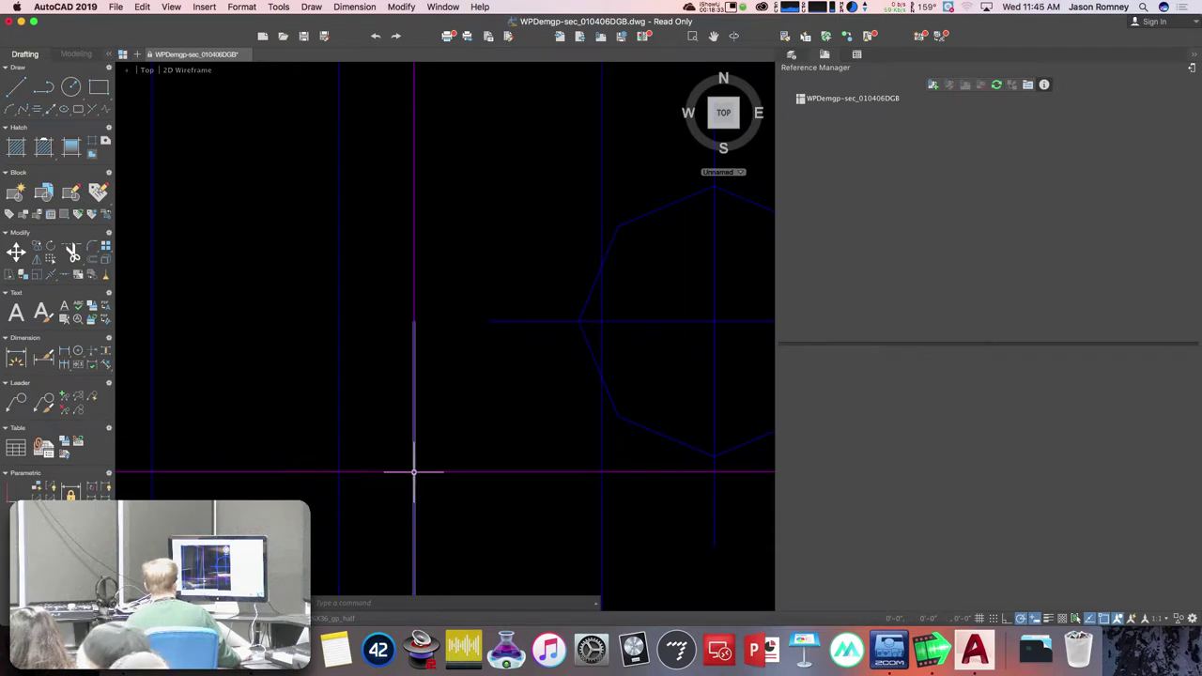
- Change the point style to a circle with an X through it, keeping the size at 5% relative to the screen
left_click(229, 6)
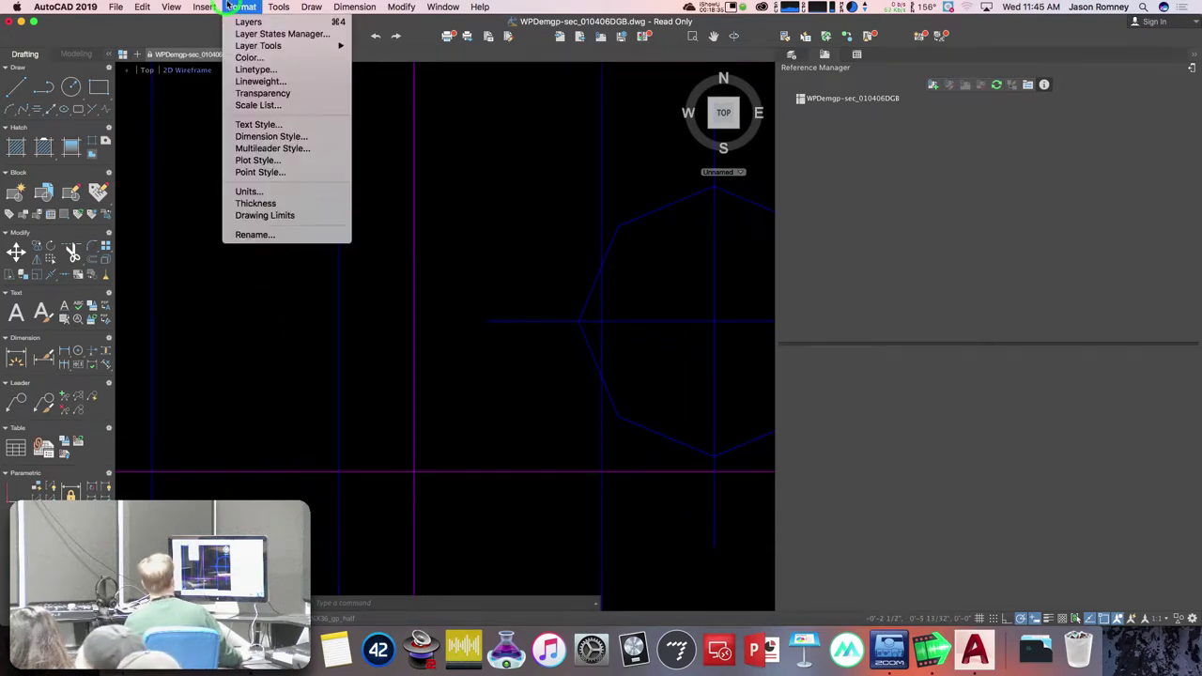
left_click(281, 173)
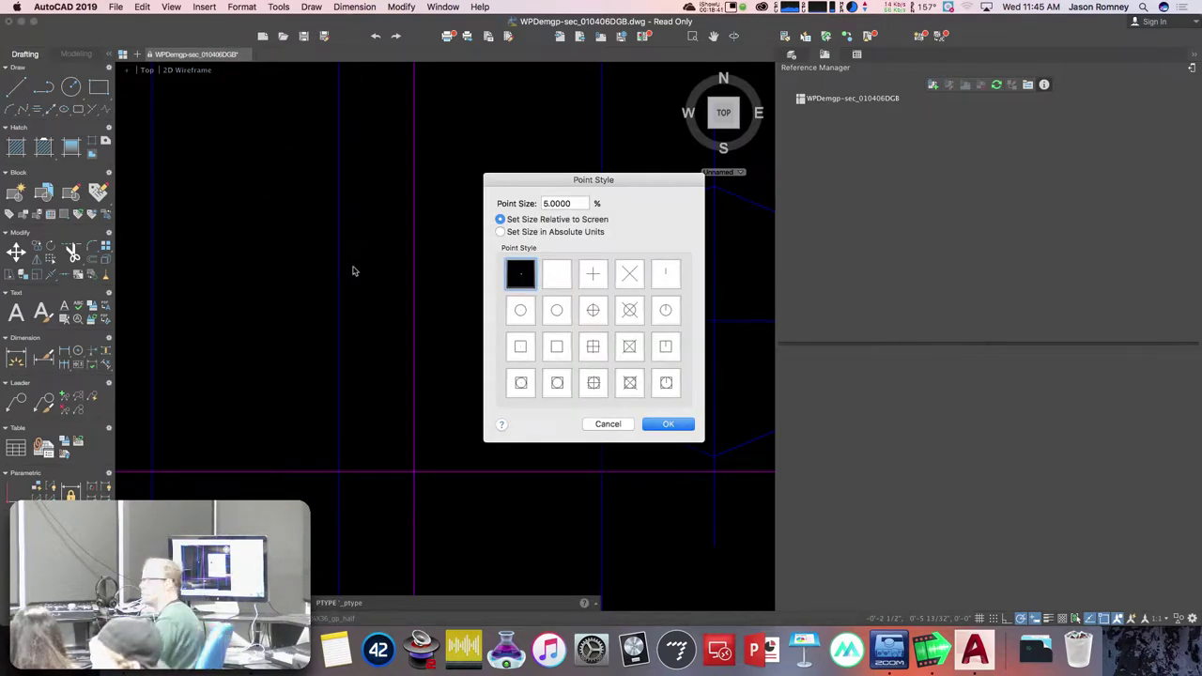
left_click(630, 313)
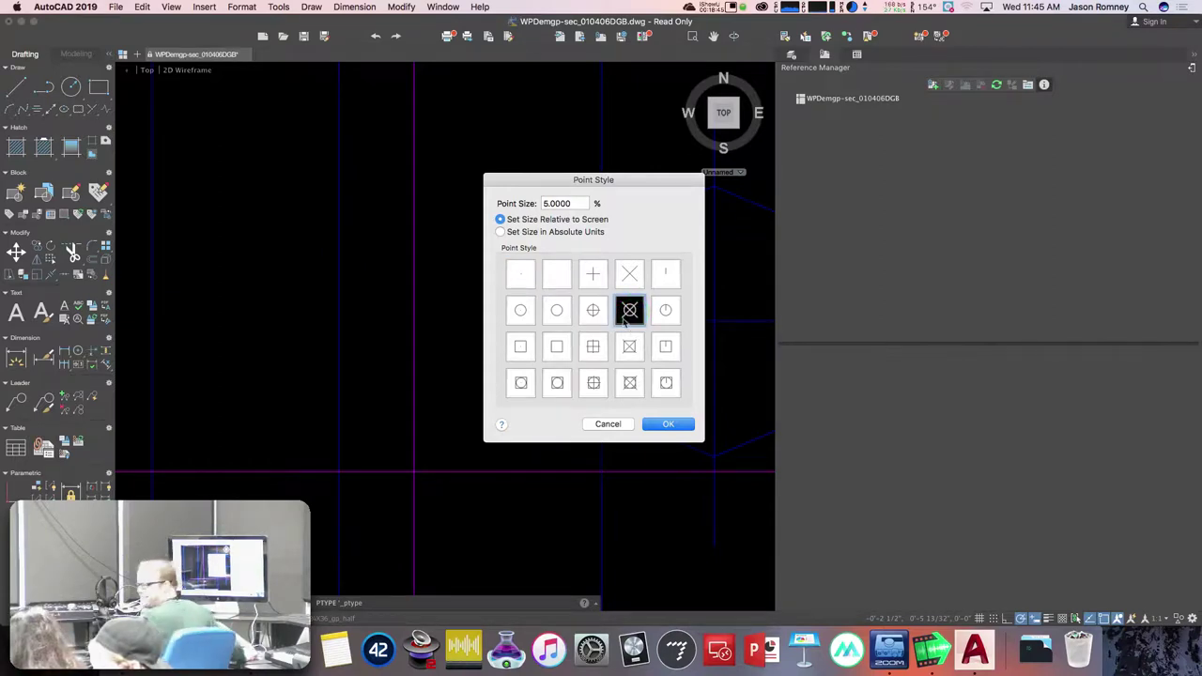
left_click(672, 423)
- Examine the point marker at the origin from close up and in relation to the surrounding ground plan
scroll(432, 461, "up", 6)
scroll(440, 460, "down", 3)
scroll(440, 459, "down", 2)
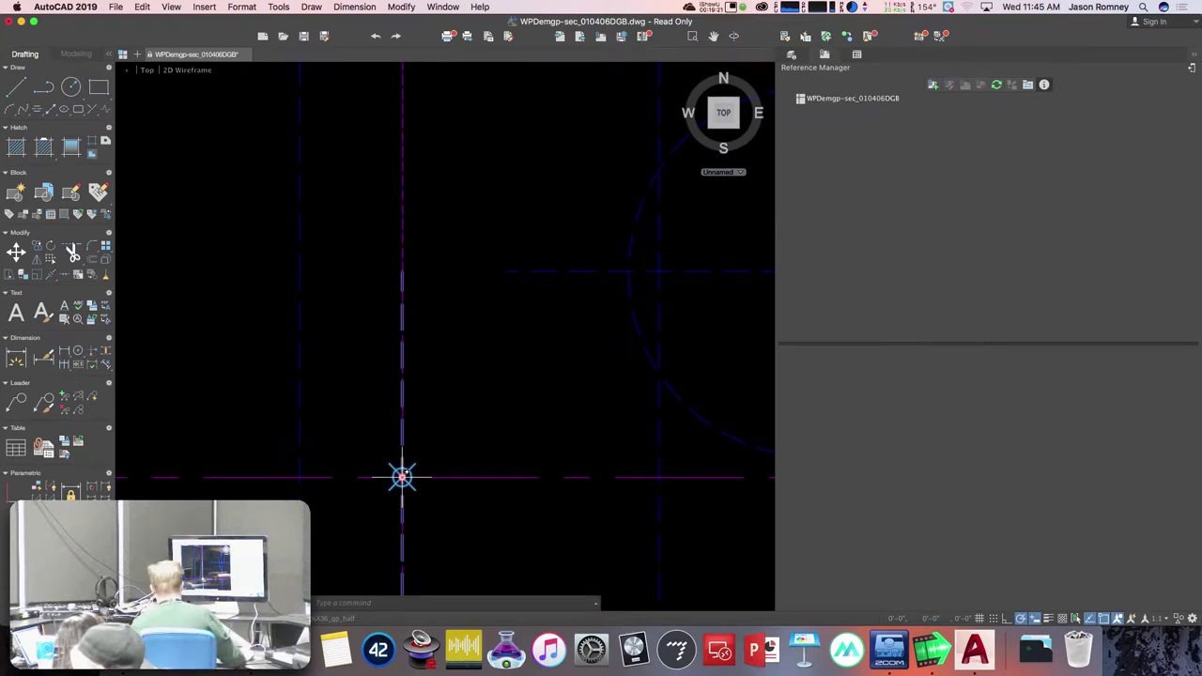
scroll(472, 476, "down", 5)
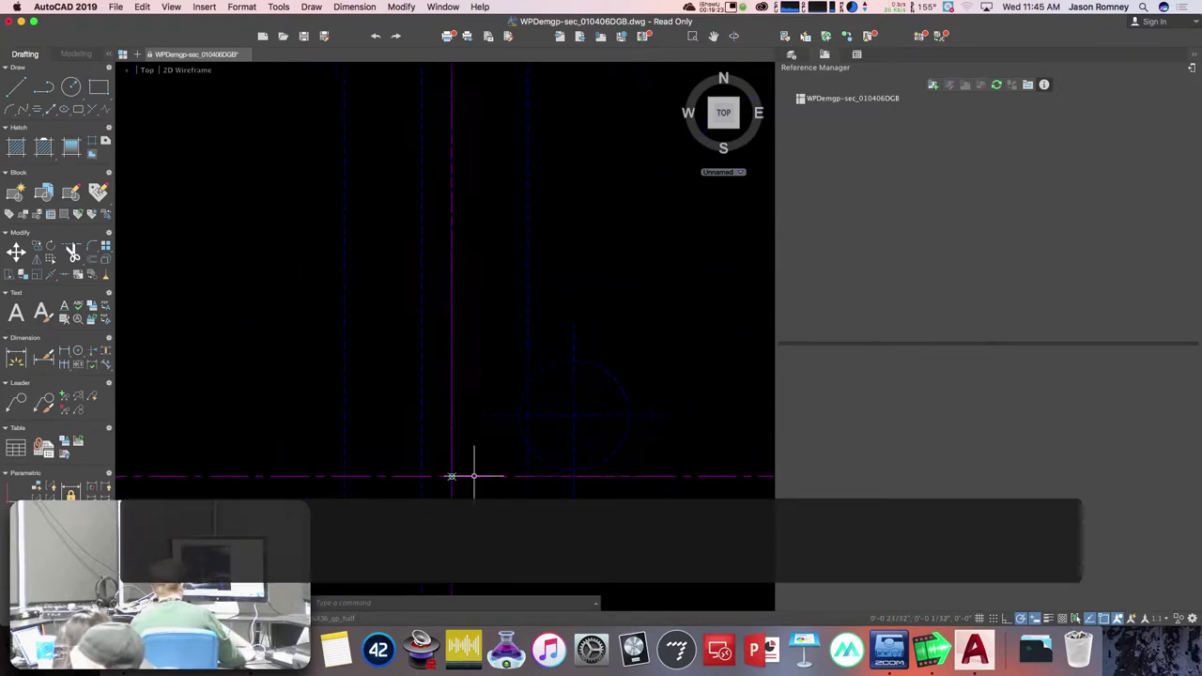
scroll(474, 479, "up", 5)
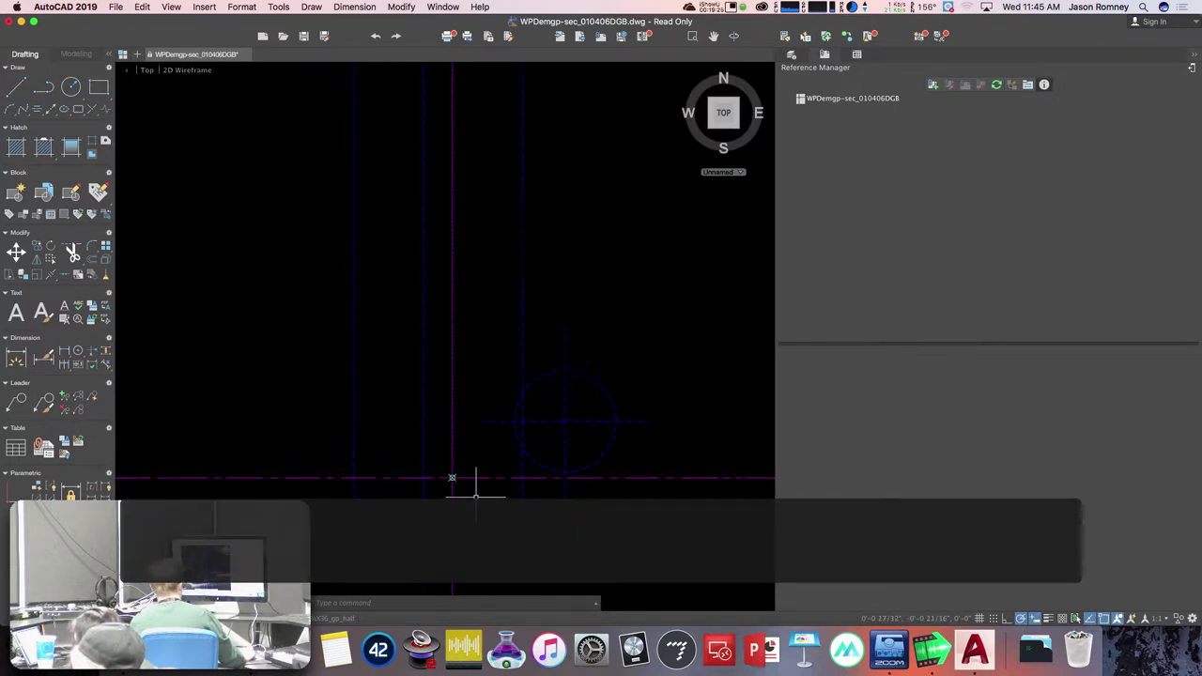
scroll(490, 483, "down", 5)
middle_click_drag(536, 469, 404, 512)
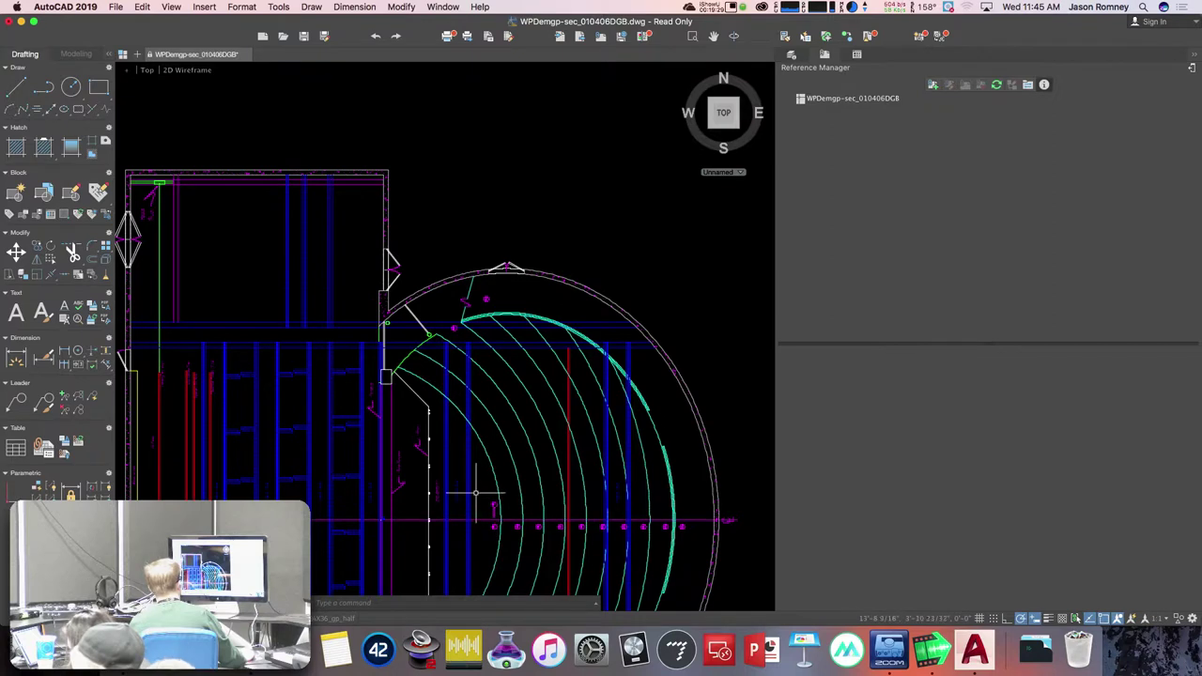
- Check the coordinates of the apron's upper corner in the ground plan relative to the UCS origin
scroll(475, 491, "up", 3)
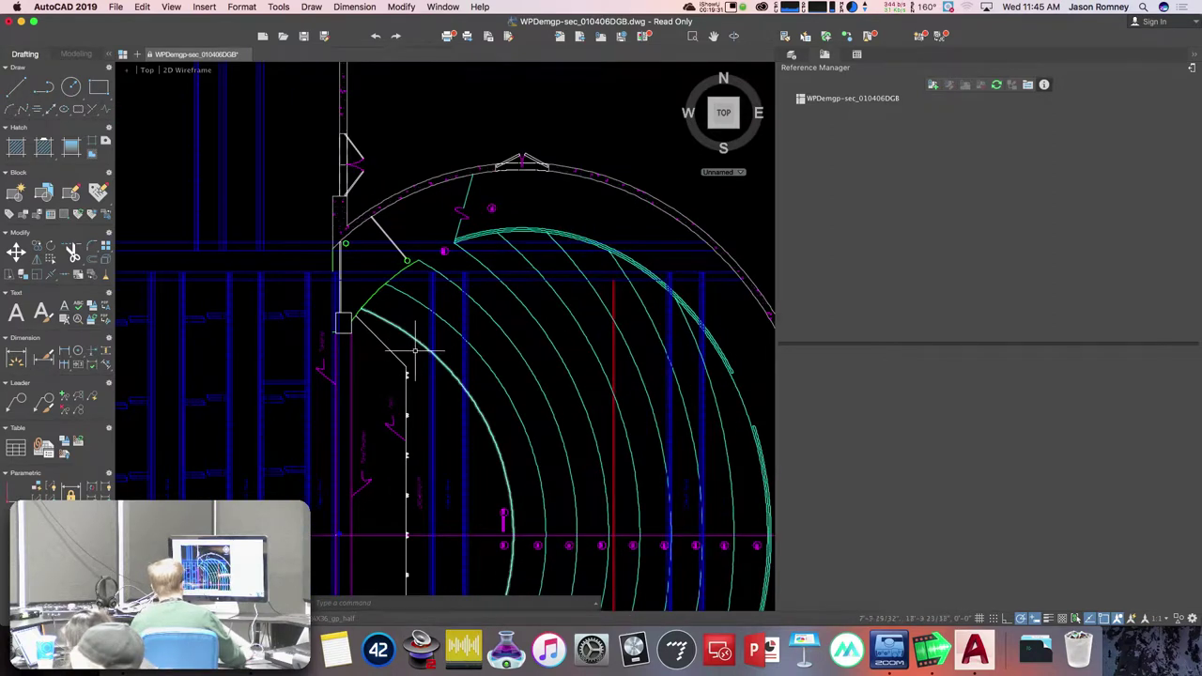
scroll(406, 343, "up", 2)
scroll(406, 375, "up", 2)
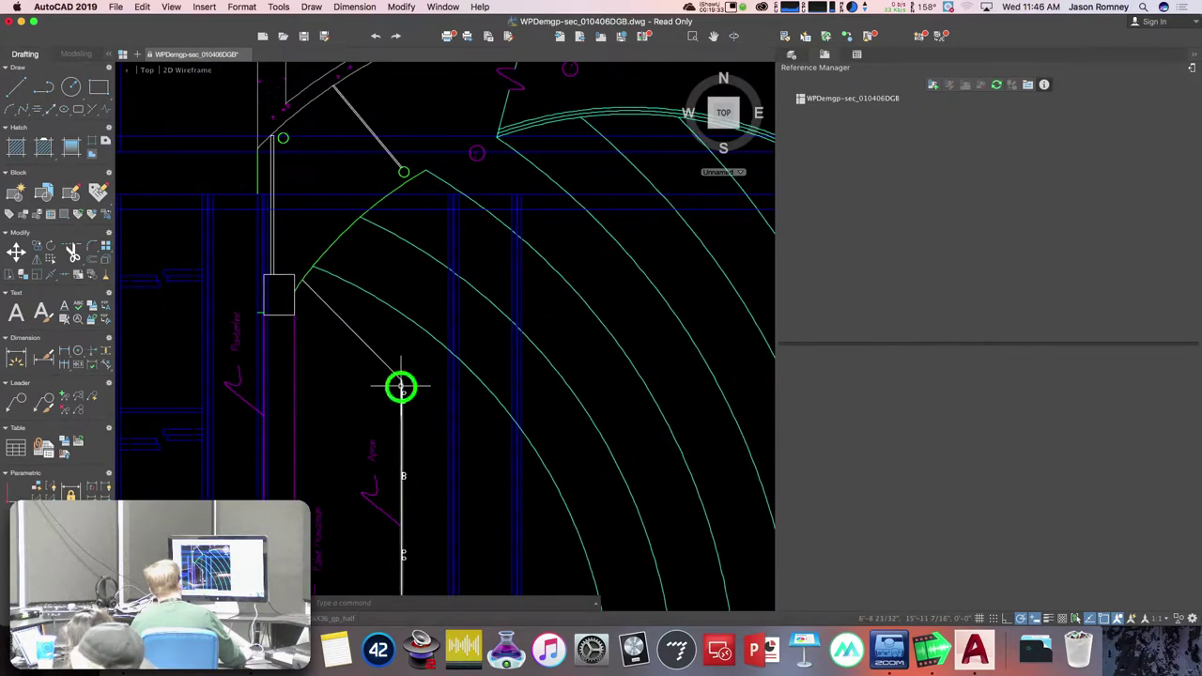
mouse_move(403, 383)
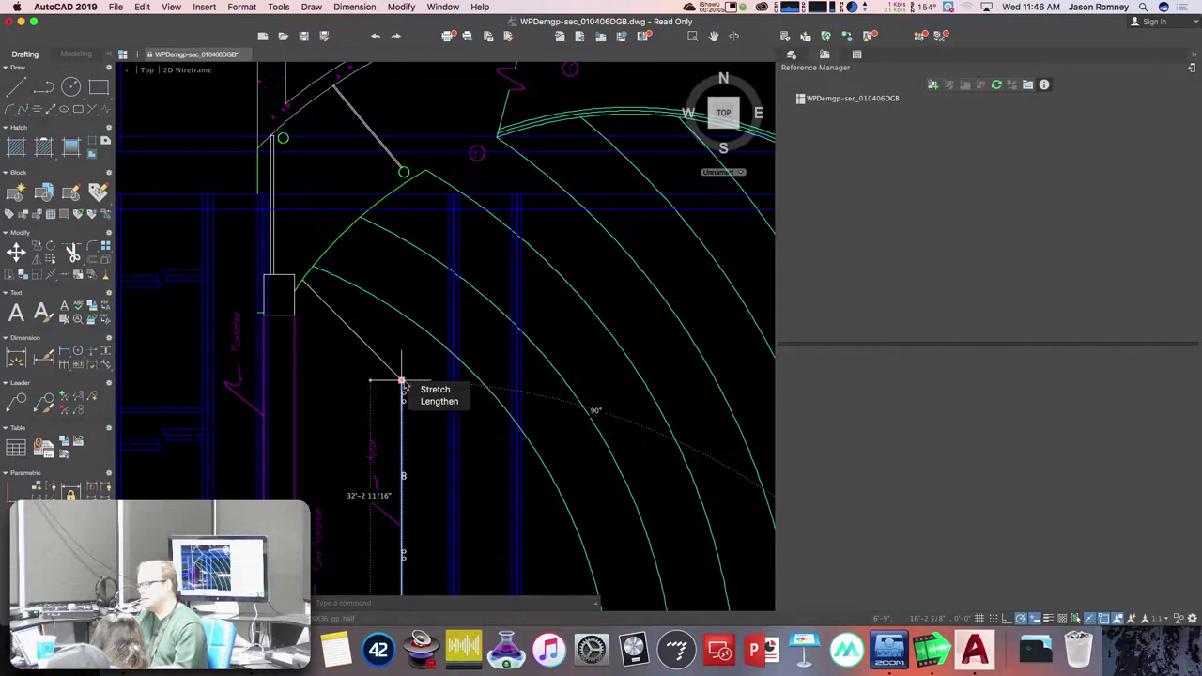
key("Escape")
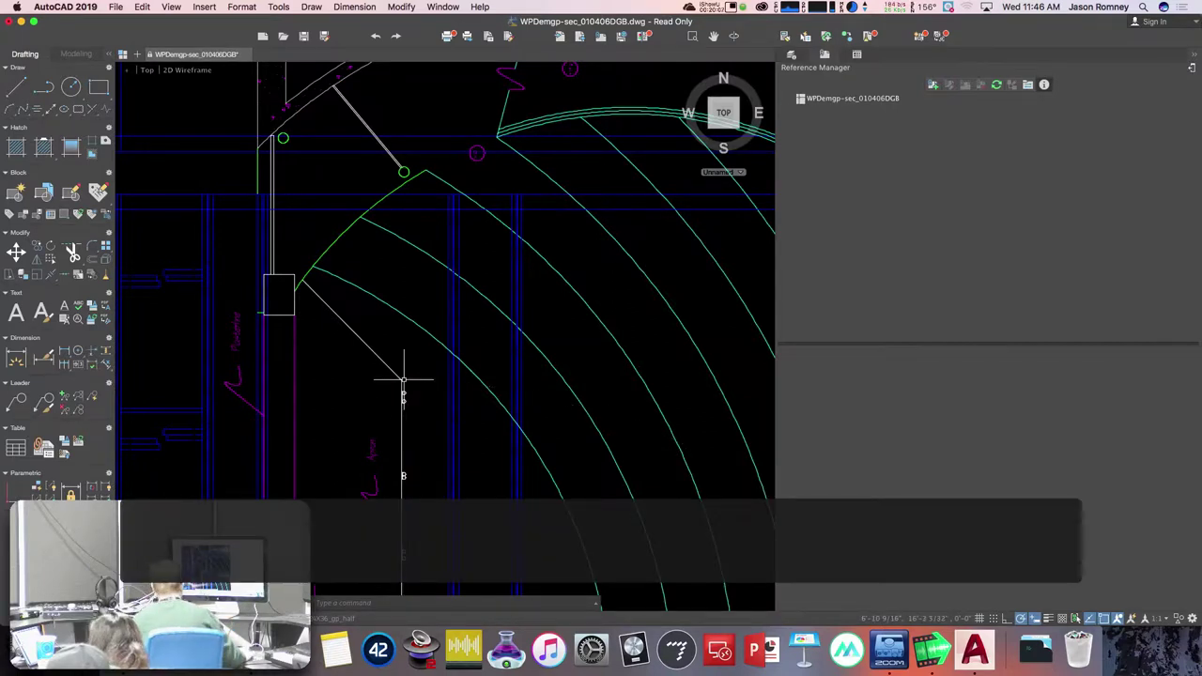
- Check the coordinates of the outer end of the green arc beside the front seating rows in the ground plan
scroll(460, 402, "down", 1)
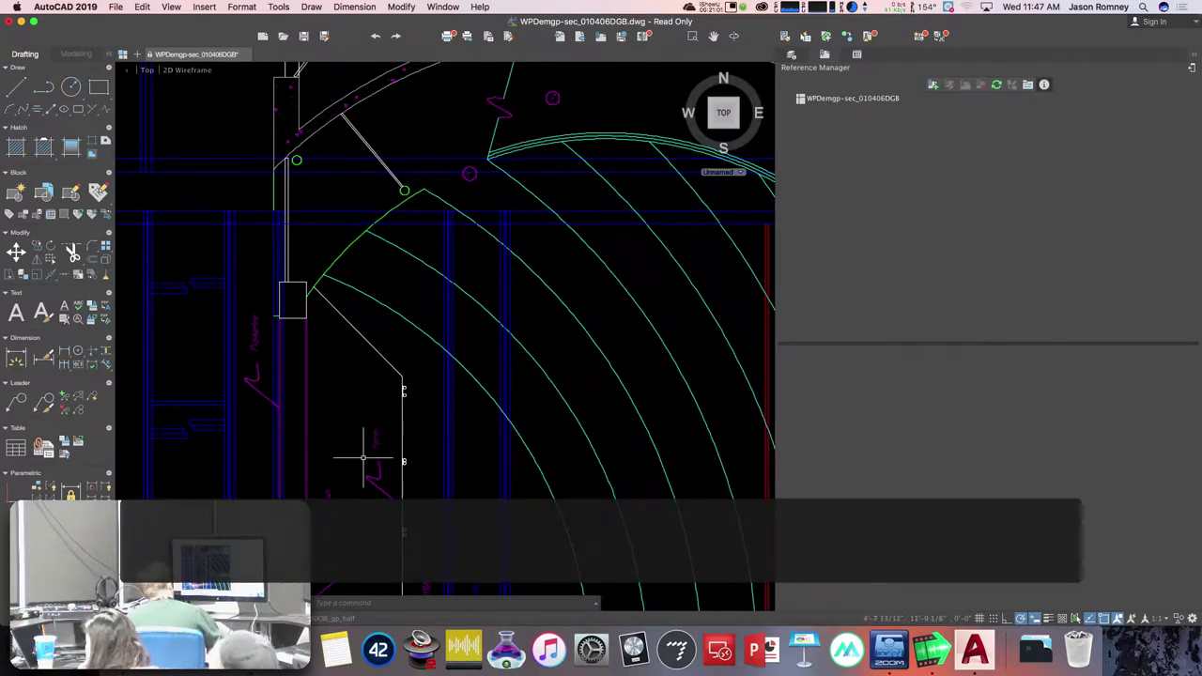
scroll(364, 460, "down", 2)
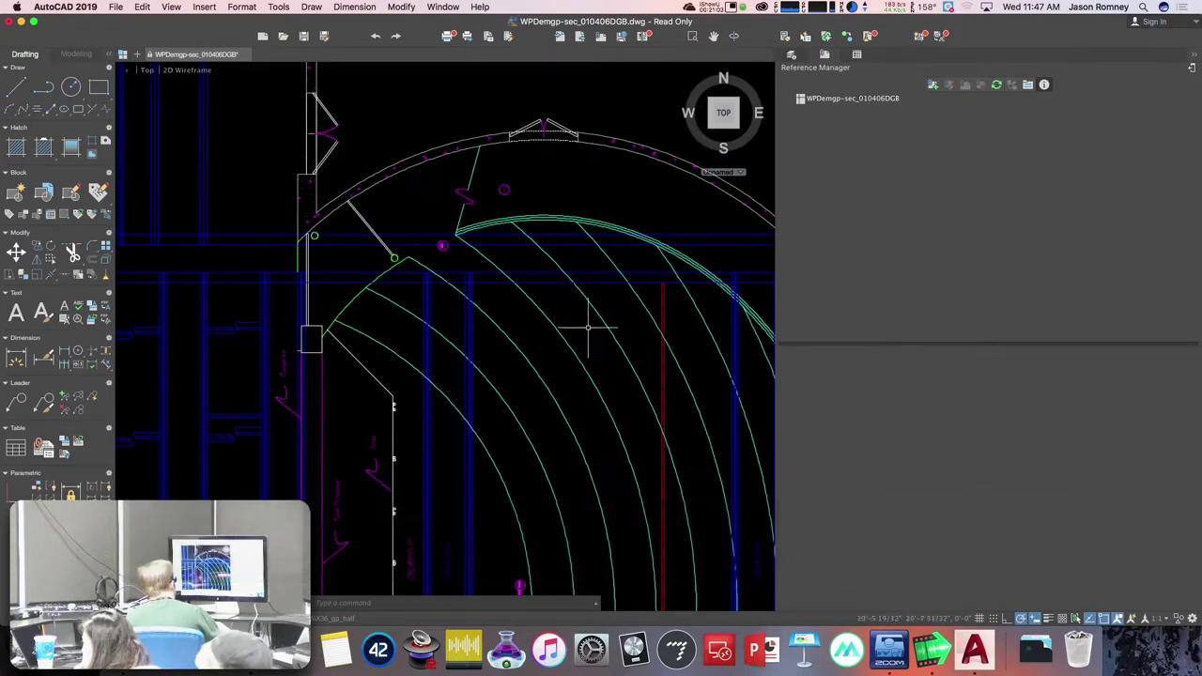
left_click(402, 257)
mouse_move(408, 258)
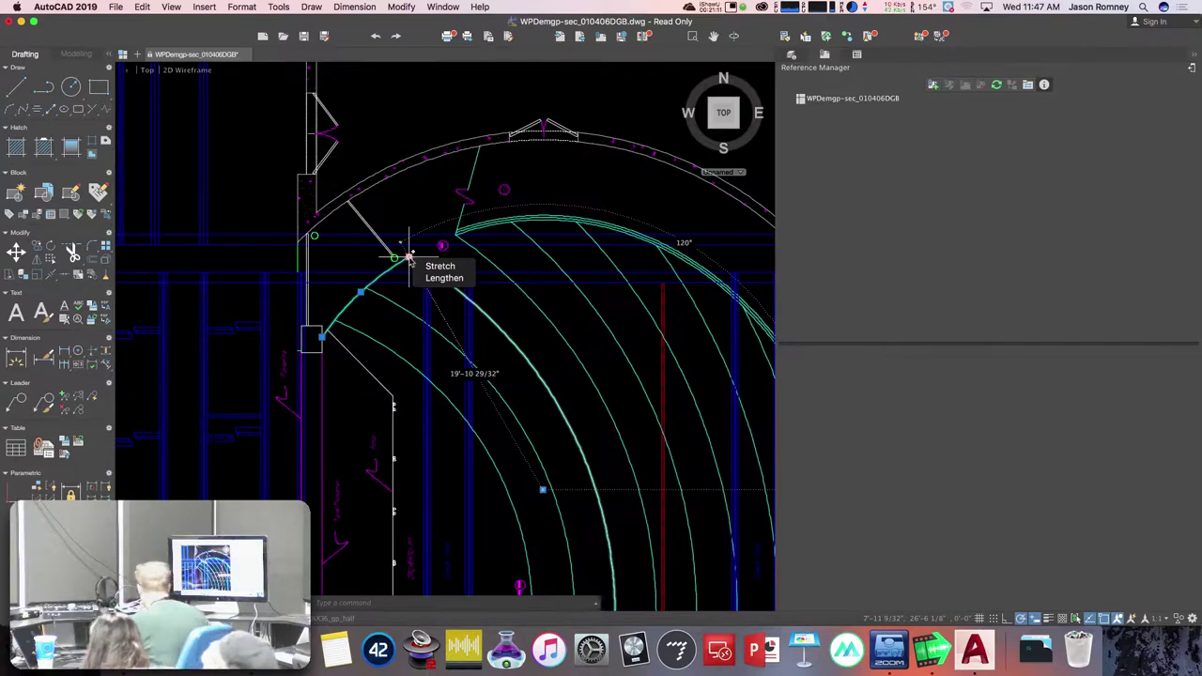
scroll(440, 333, "down", 5)
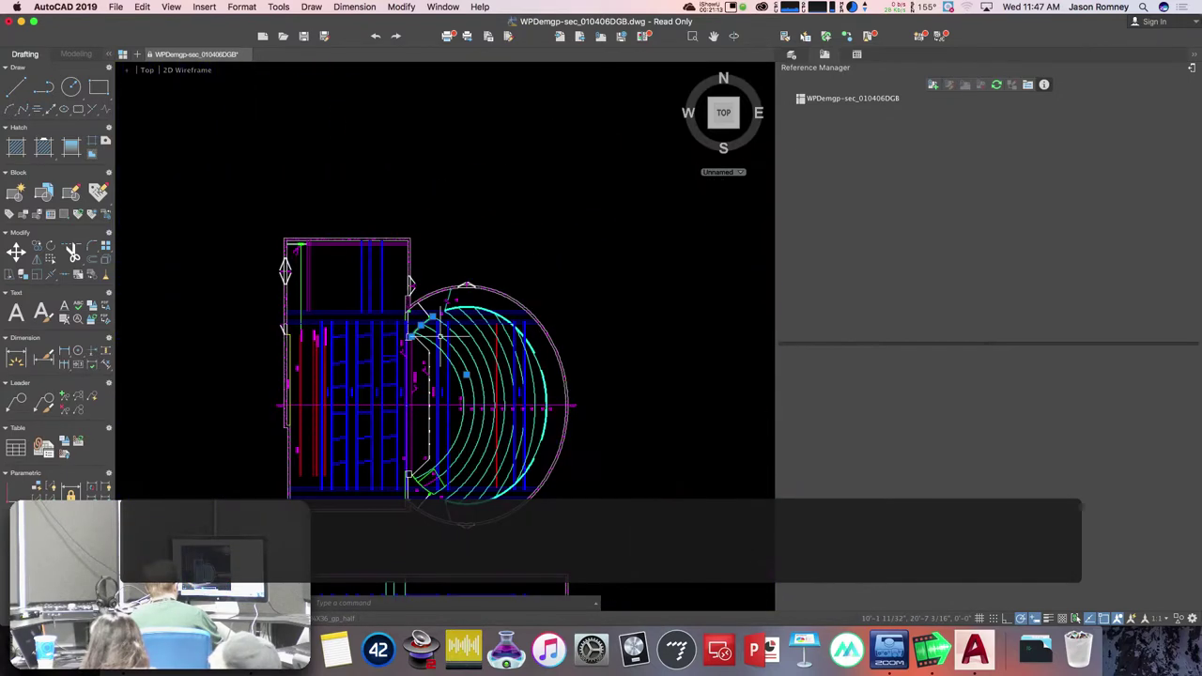
- Check the coordinates of the lower end of the short vertical line above the hatched seating steps in the section
middle_click_drag(440, 334, 463, 162)
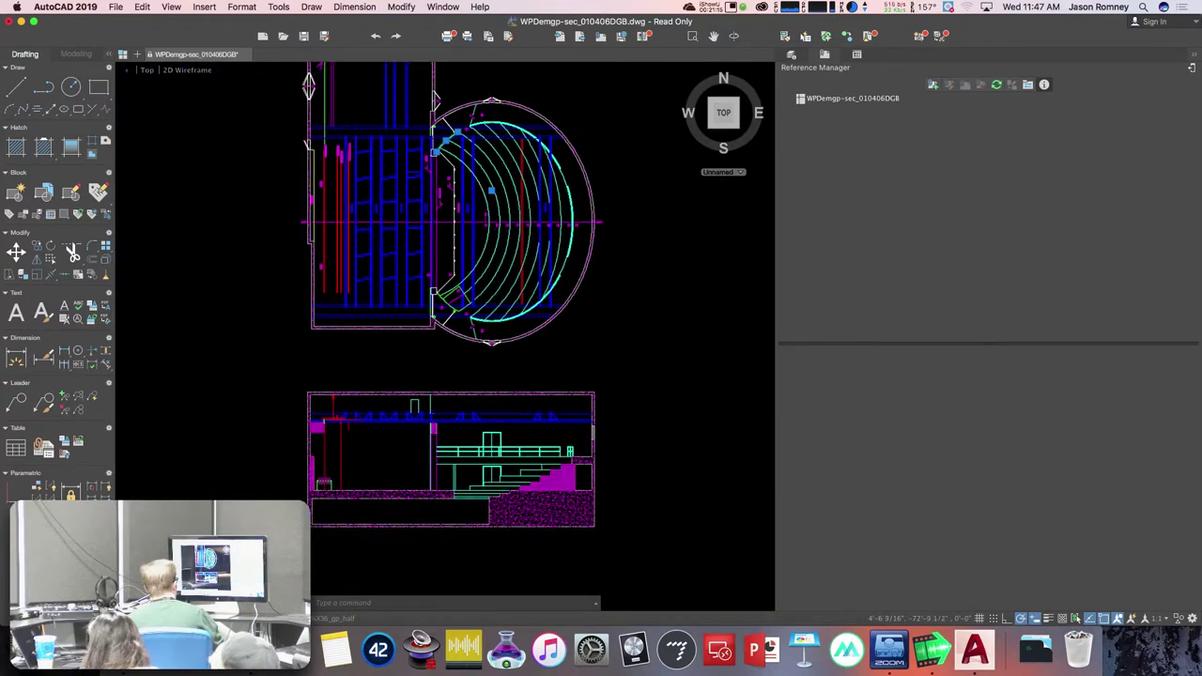
scroll(440, 468, "up", 5)
middle_click_drag(440, 468, 445, 405)
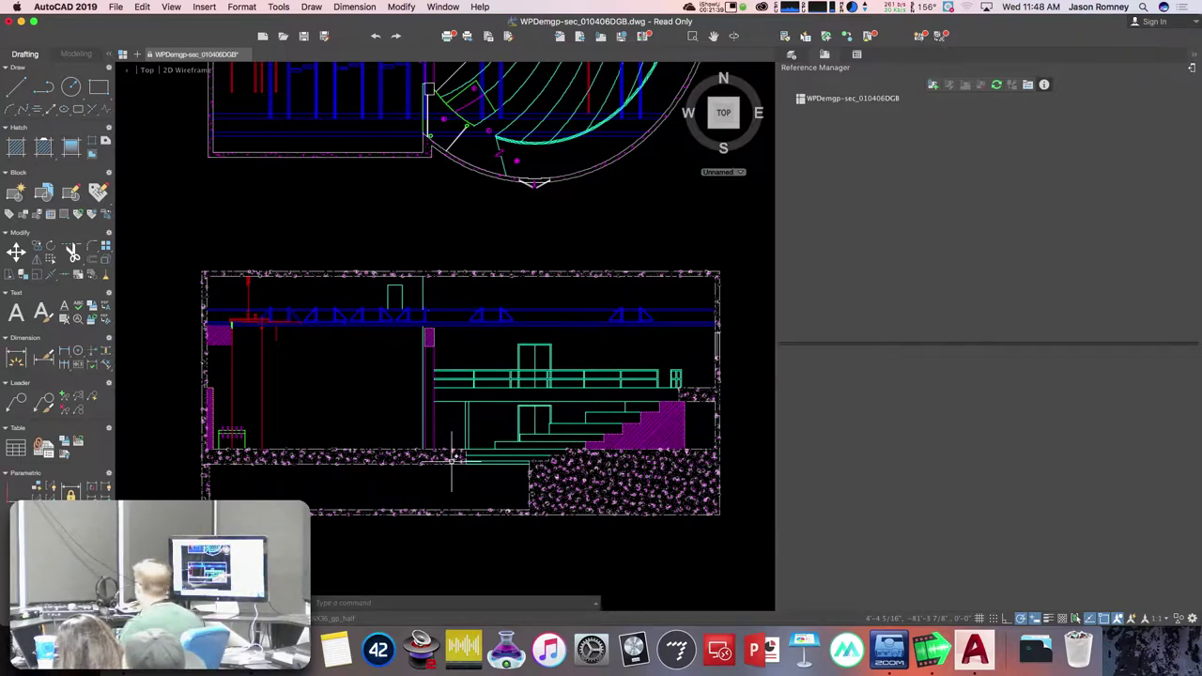
scroll(446, 474, "up", 2)
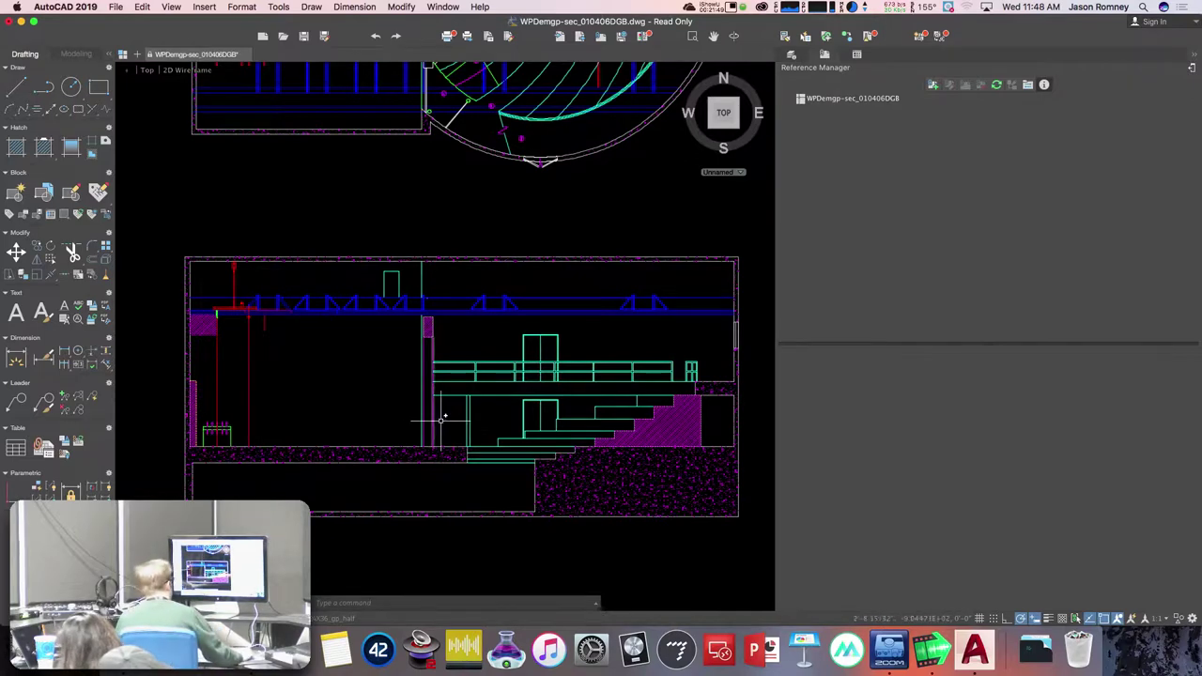
scroll(663, 402, "up", 2)
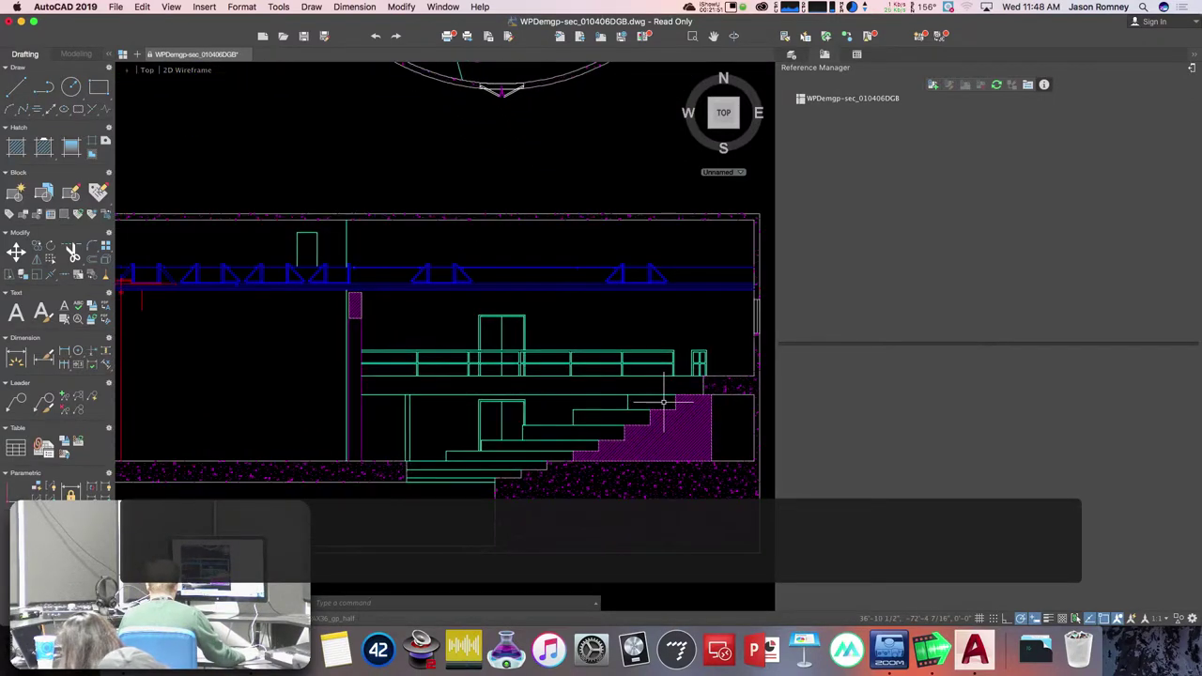
scroll(663, 402, "up", 2)
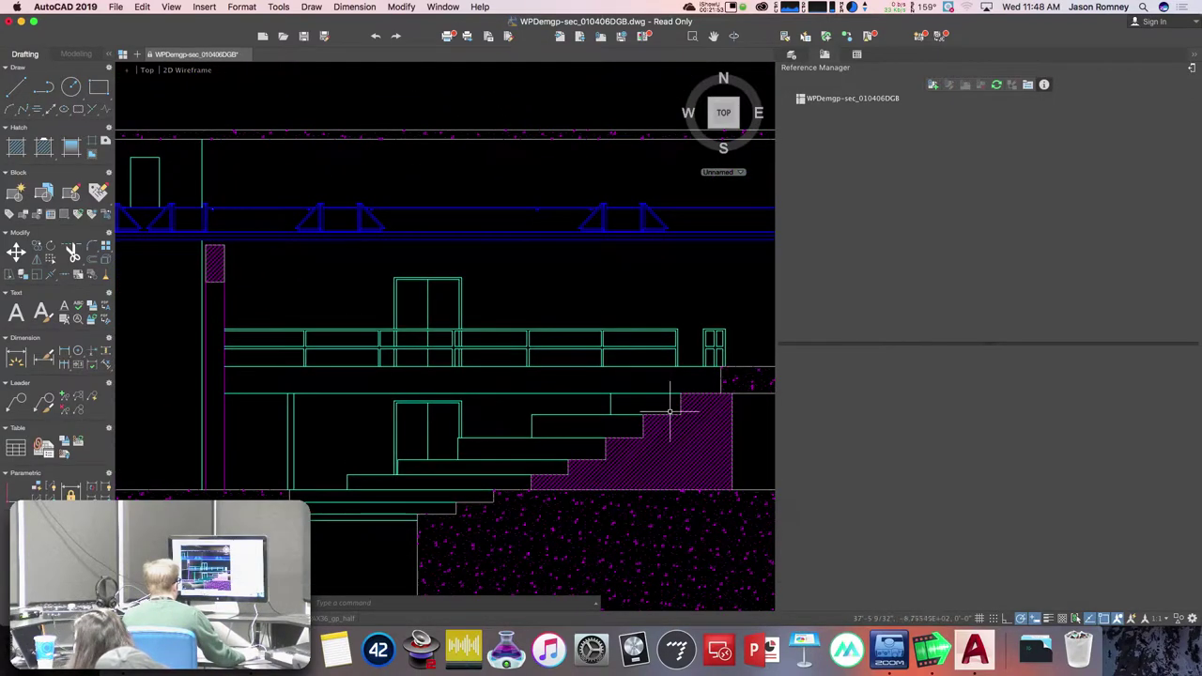
left_click(720, 385)
mouse_move(720, 394)
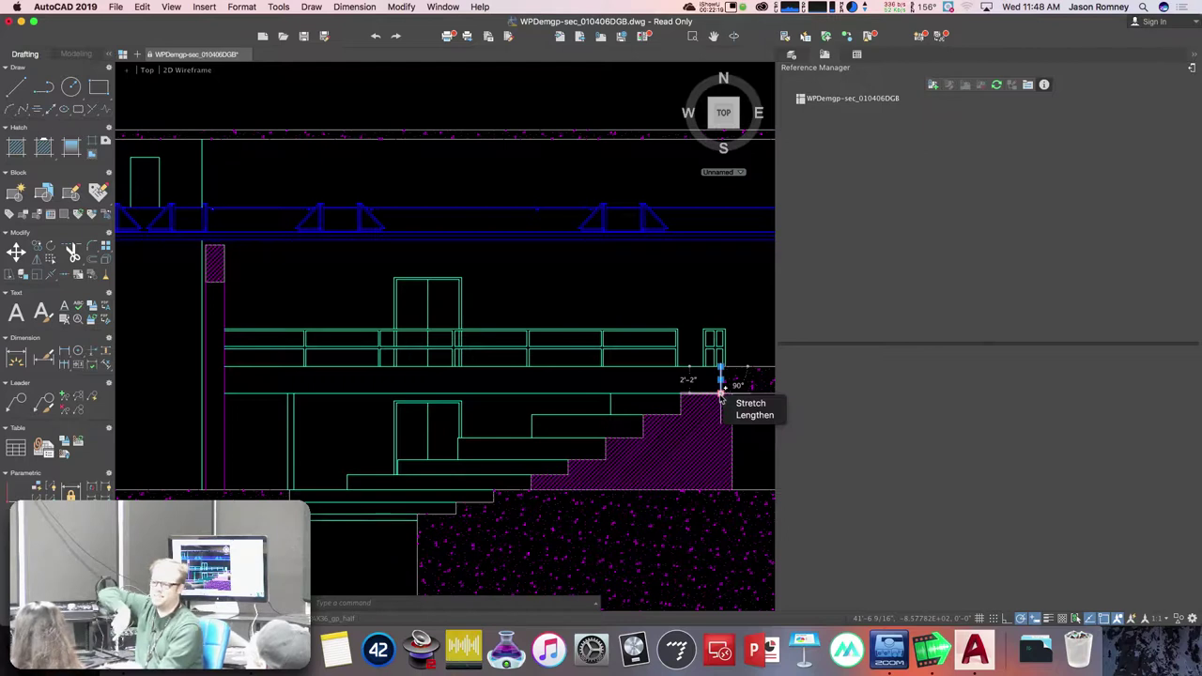
key("Escape")
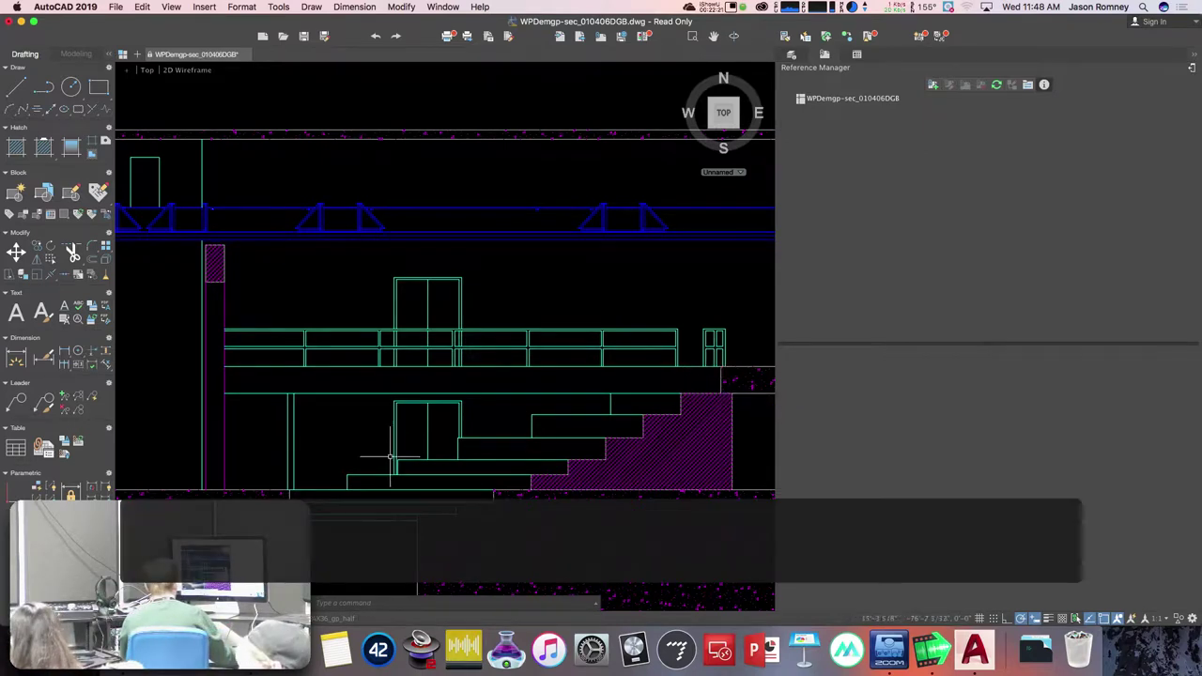
- Redefine the UCS in the section where the plaster line meets the stage floor, with X along the floor and Y upward
type("ucs")
key("Return")
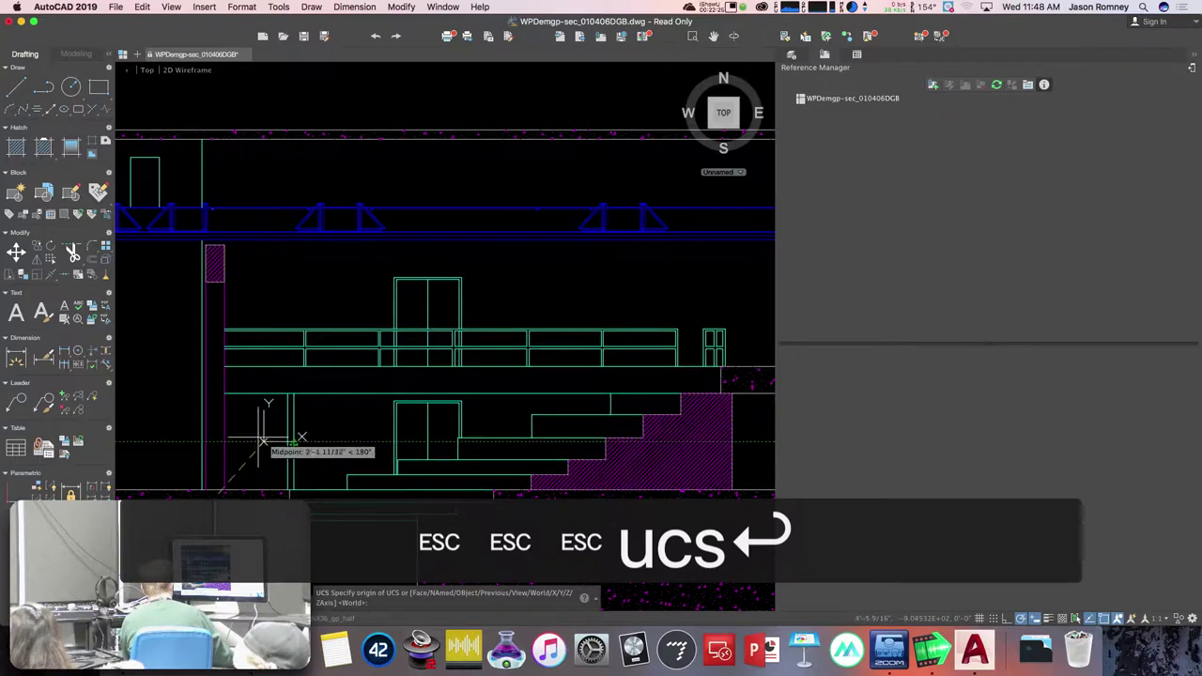
middle_click_drag(219, 458, 328, 429)
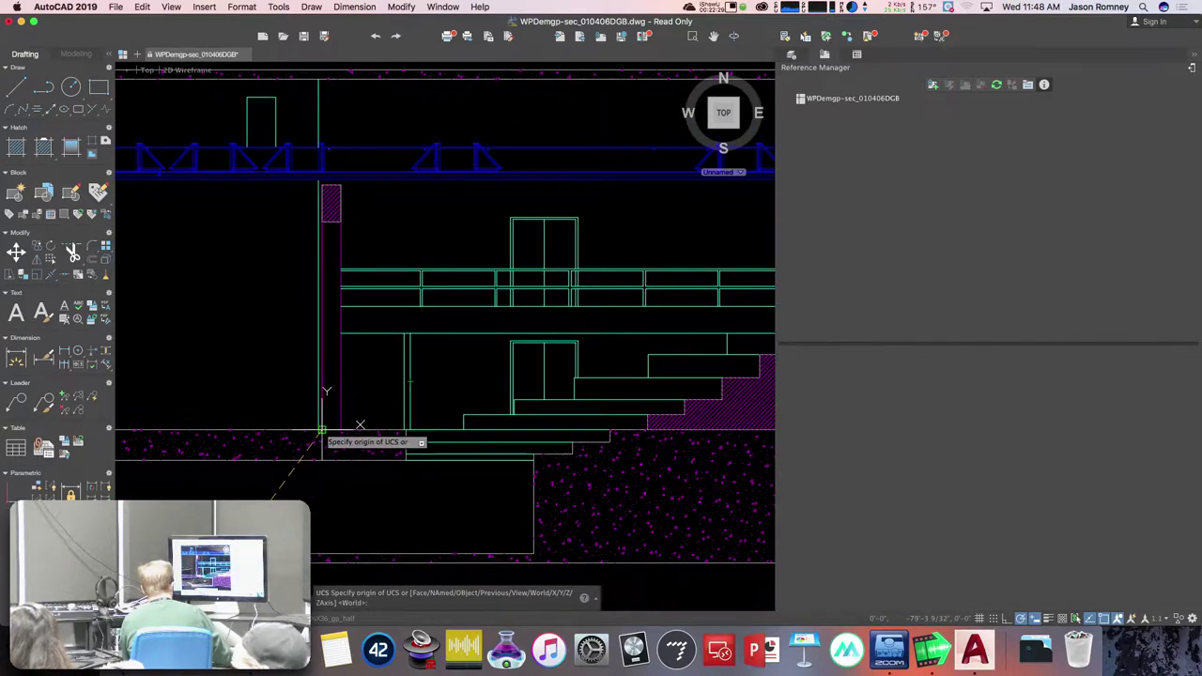
scroll(381, 428, "up", 5)
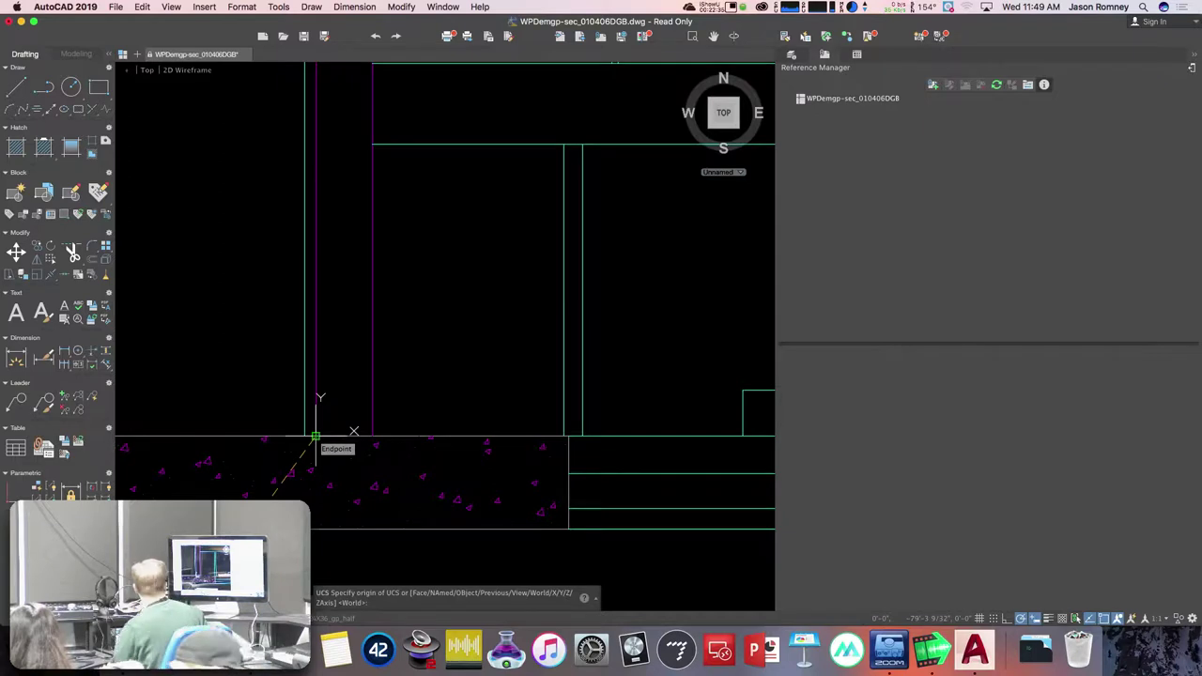
left_click(316, 437)
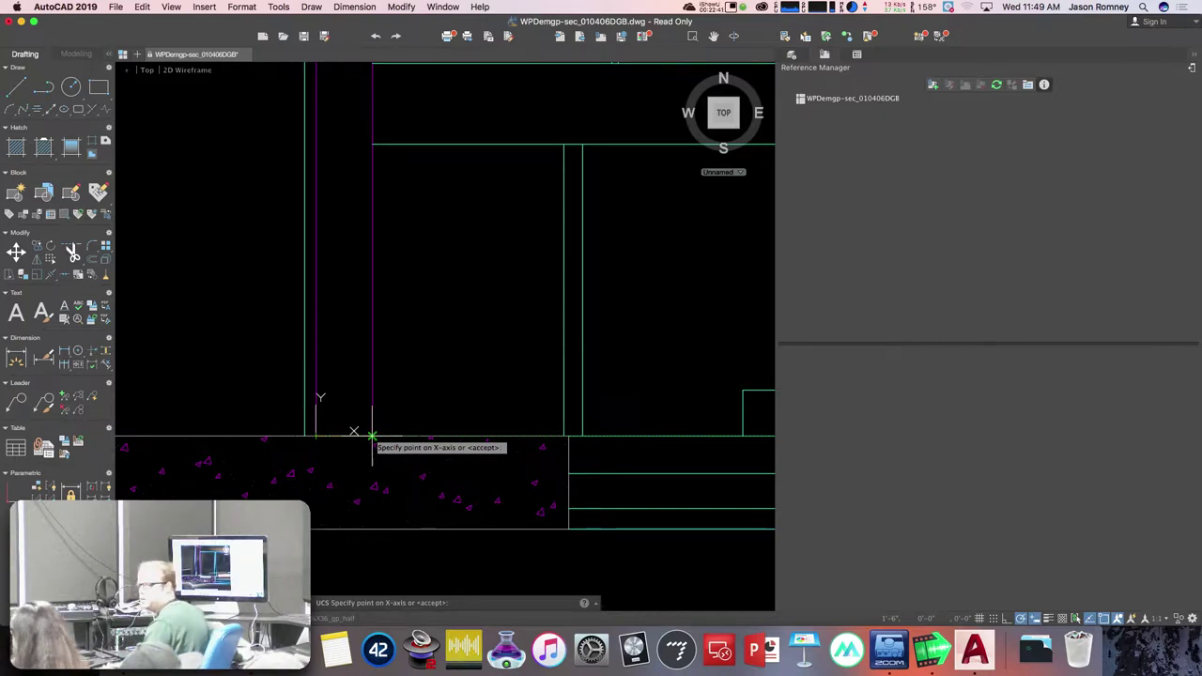
left_click(372, 434)
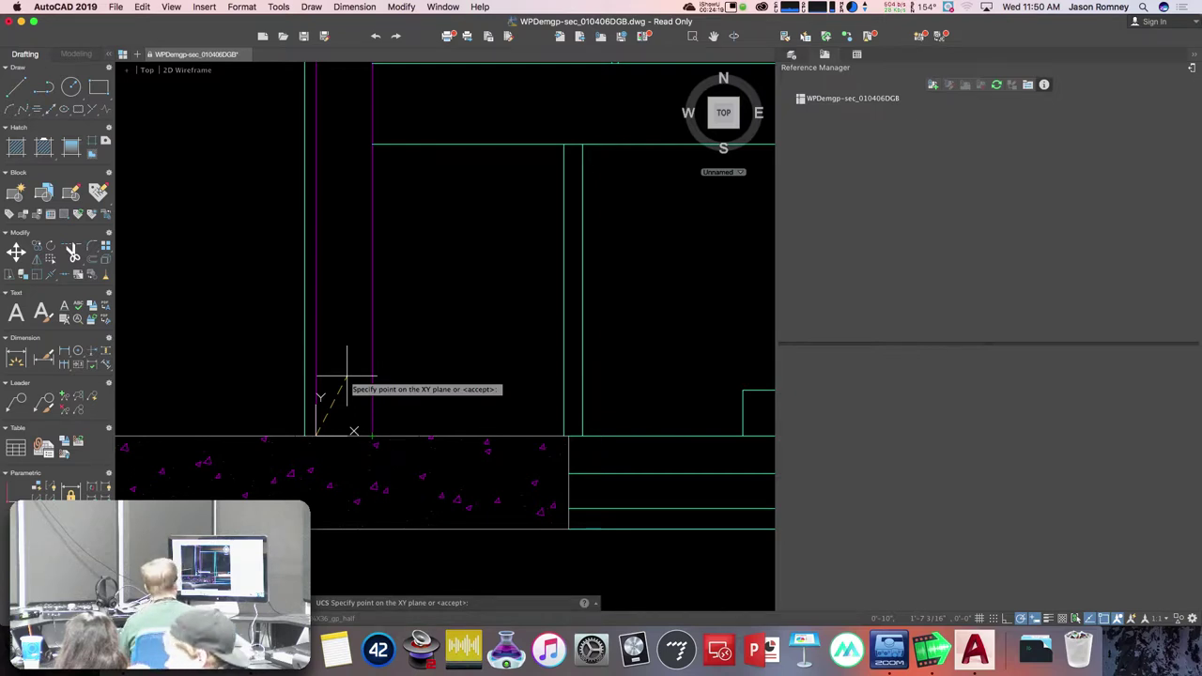
left_click(317, 316)
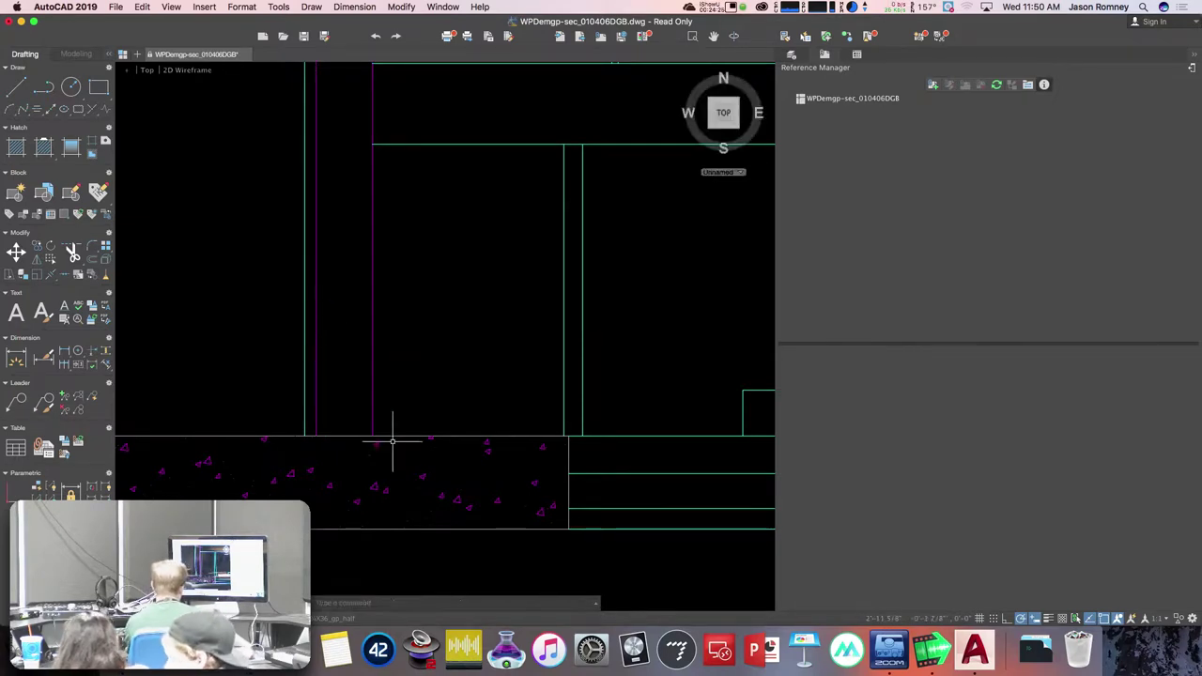
key("Return")
- Check the lower endpoint of the short vertical line above the seating steps against the section's new origin
scroll(513, 420, "up", 4)
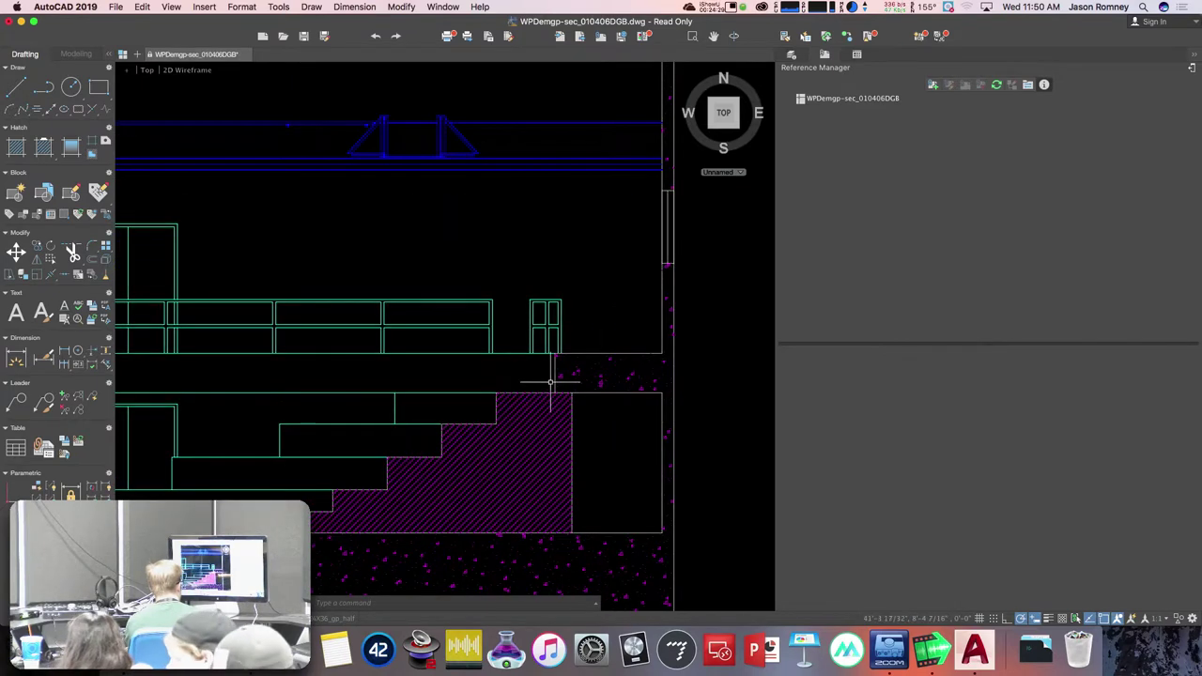
left_click(555, 378)
mouse_move(554, 394)
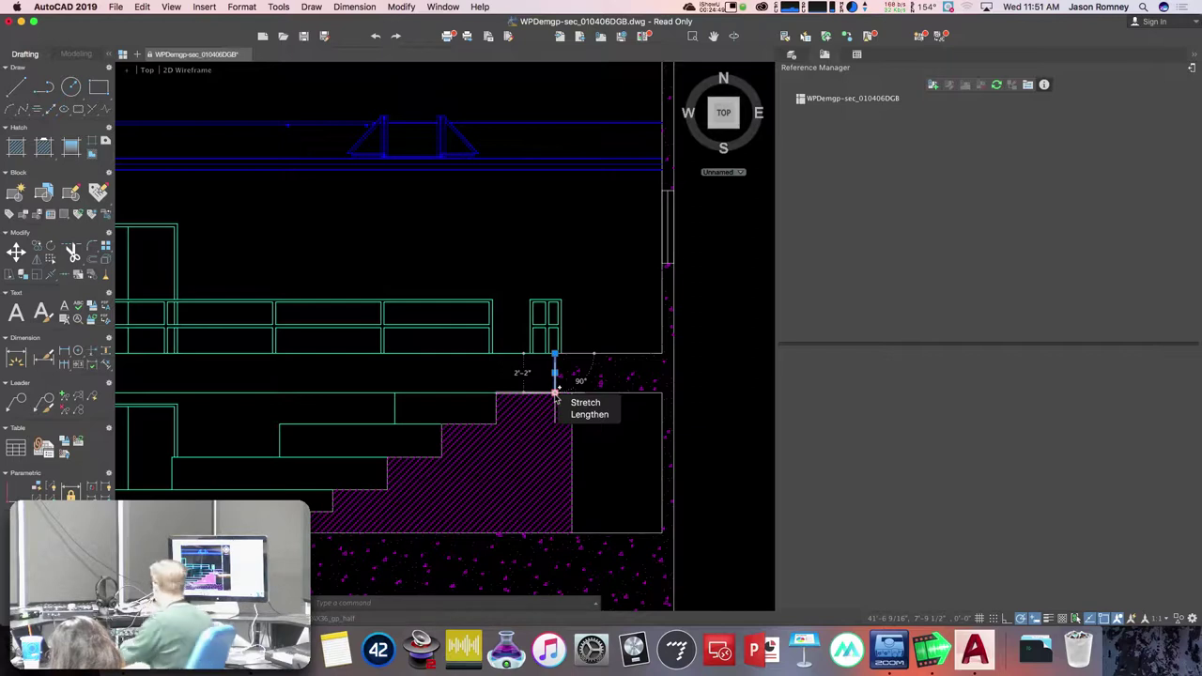
key("Escape")
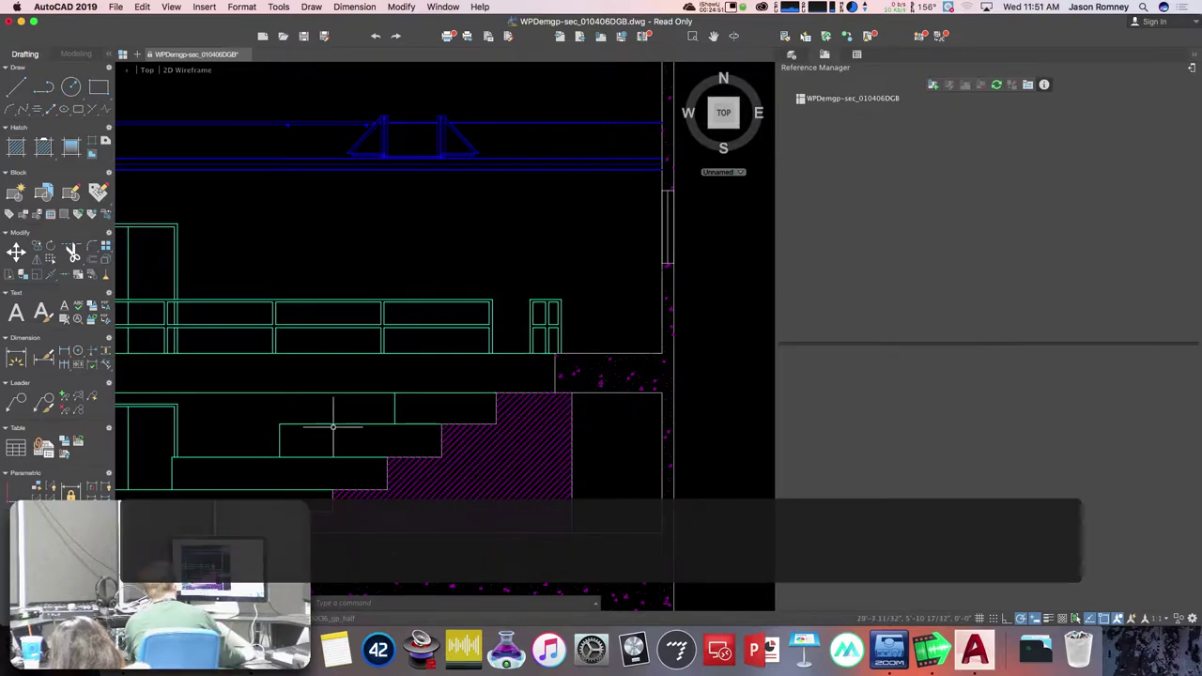
scroll(333, 428, "down", 5)
middle_click_drag(469, 448, 560, 463)
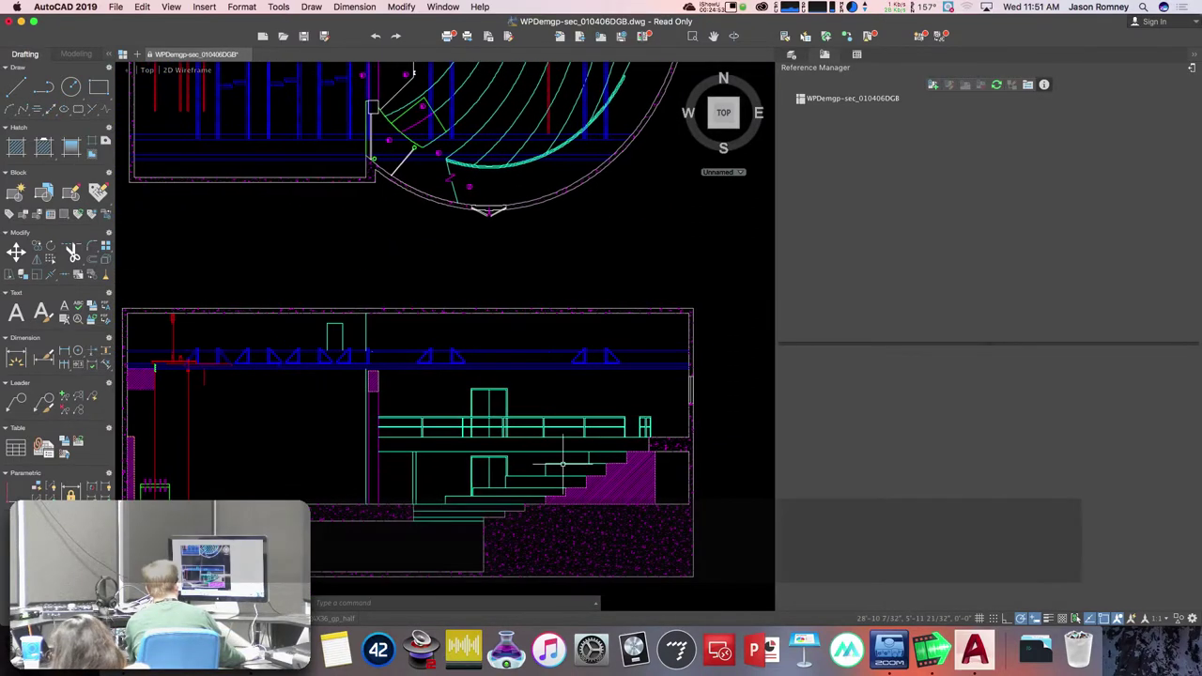
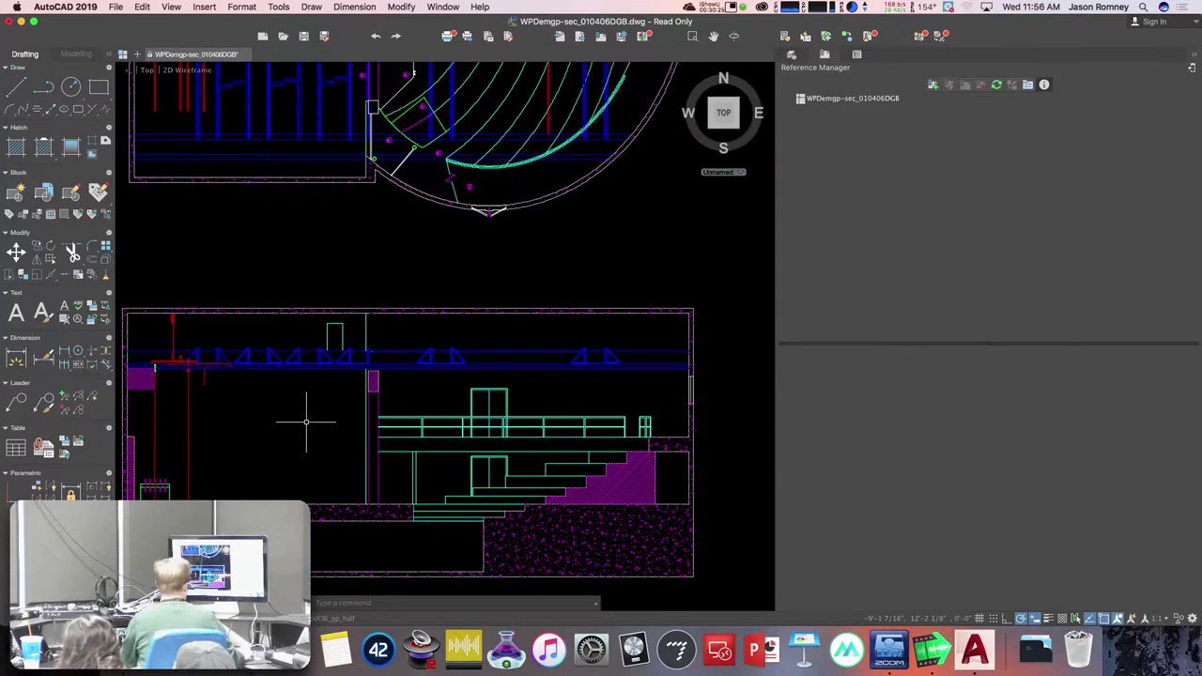
- Create a layer named Sound and make it the current layer
left_click(791, 54)
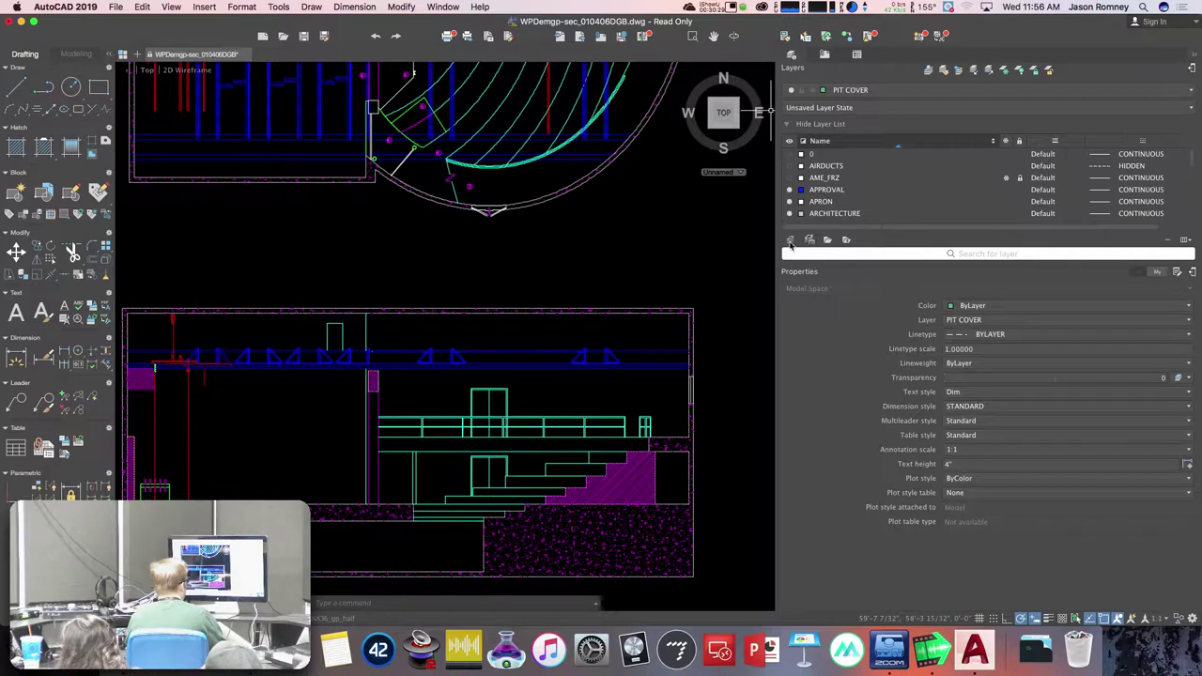
left_click(791, 241)
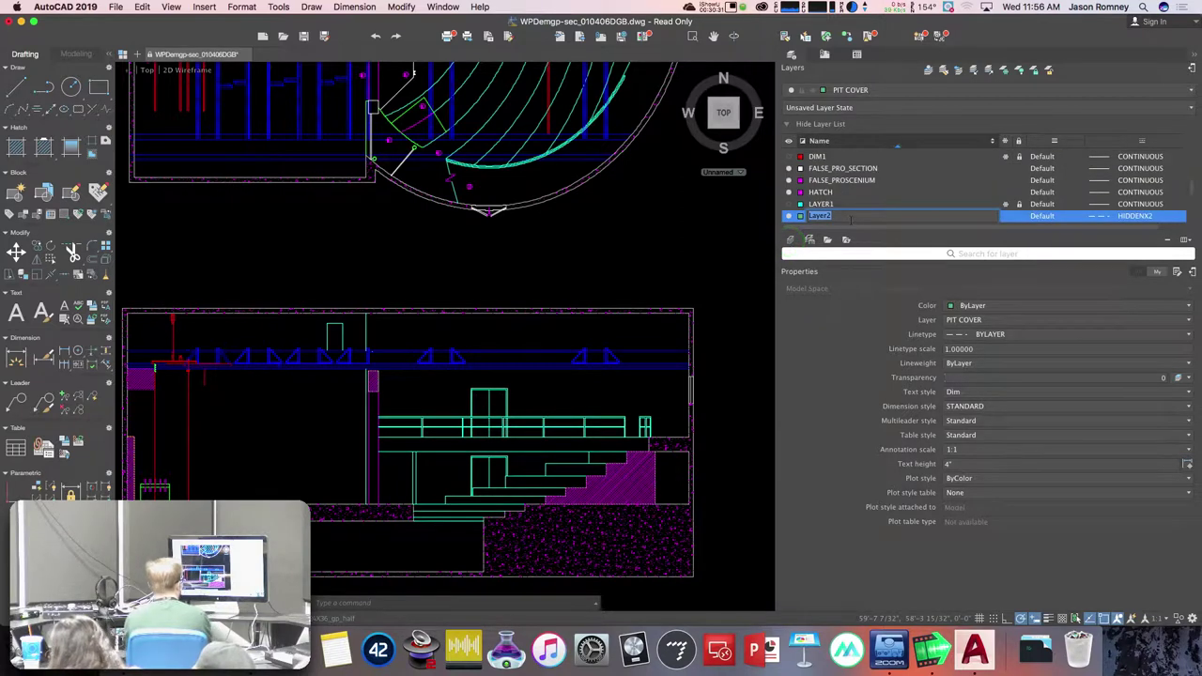
type("Sound")
key("Return")
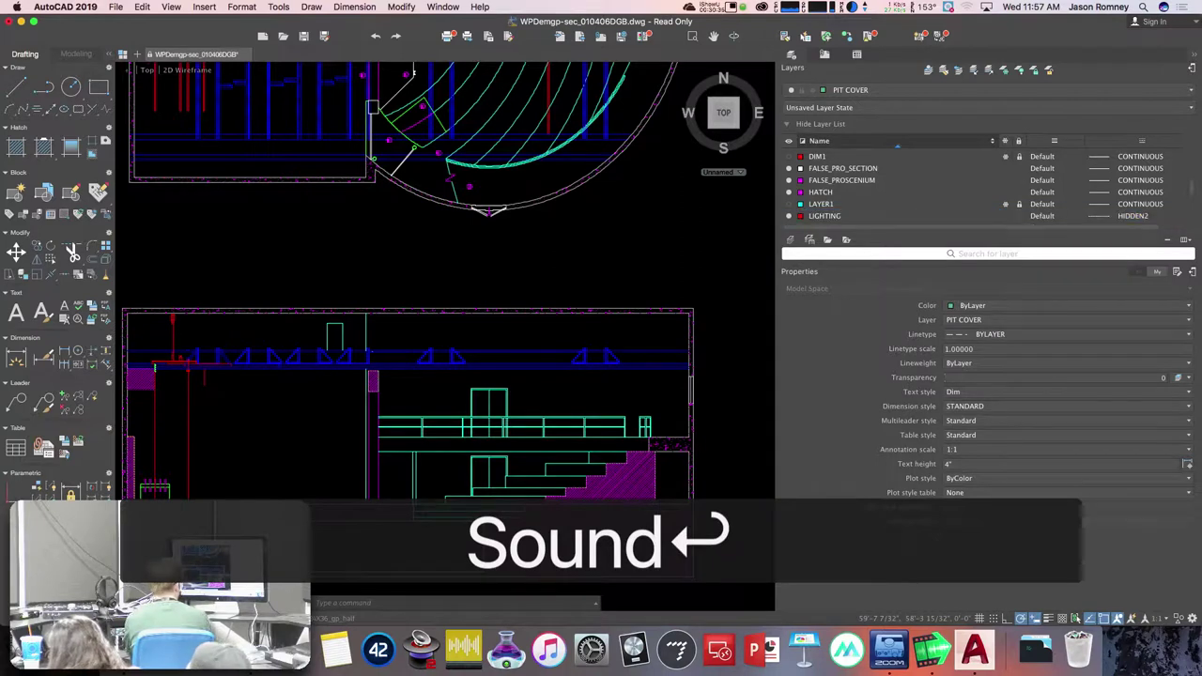
left_click(865, 91)
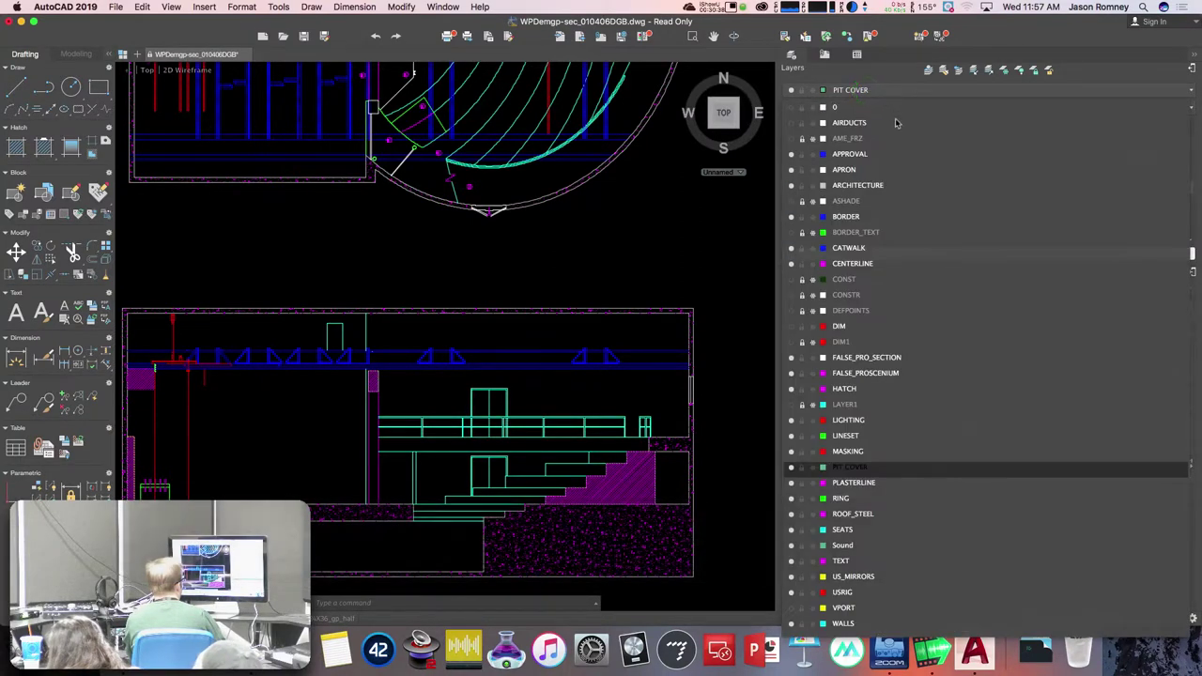
left_click(866, 543)
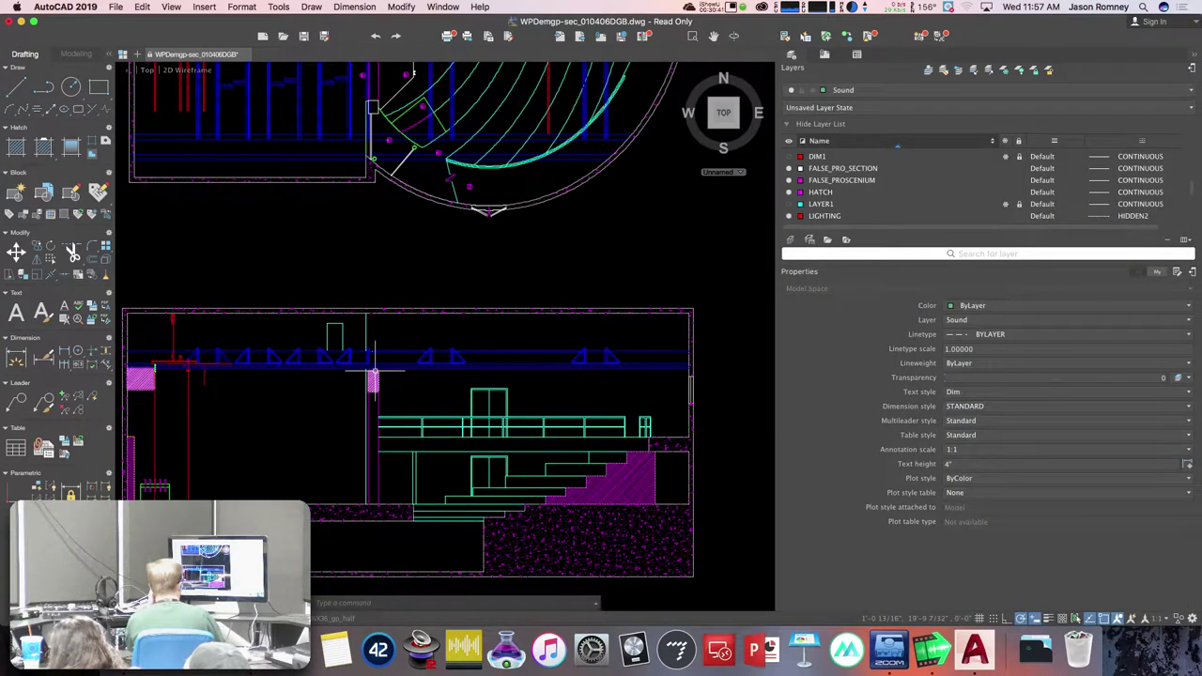
- Draw a small upright rectangle in the section, between the hatched proscenium header and the balcony door, just below the roof trusses
mouse_move(374, 374)
middle_mouse_down()
mouse_move(399, 365)
mouse_move(418, 310)
middle_mouse_up()
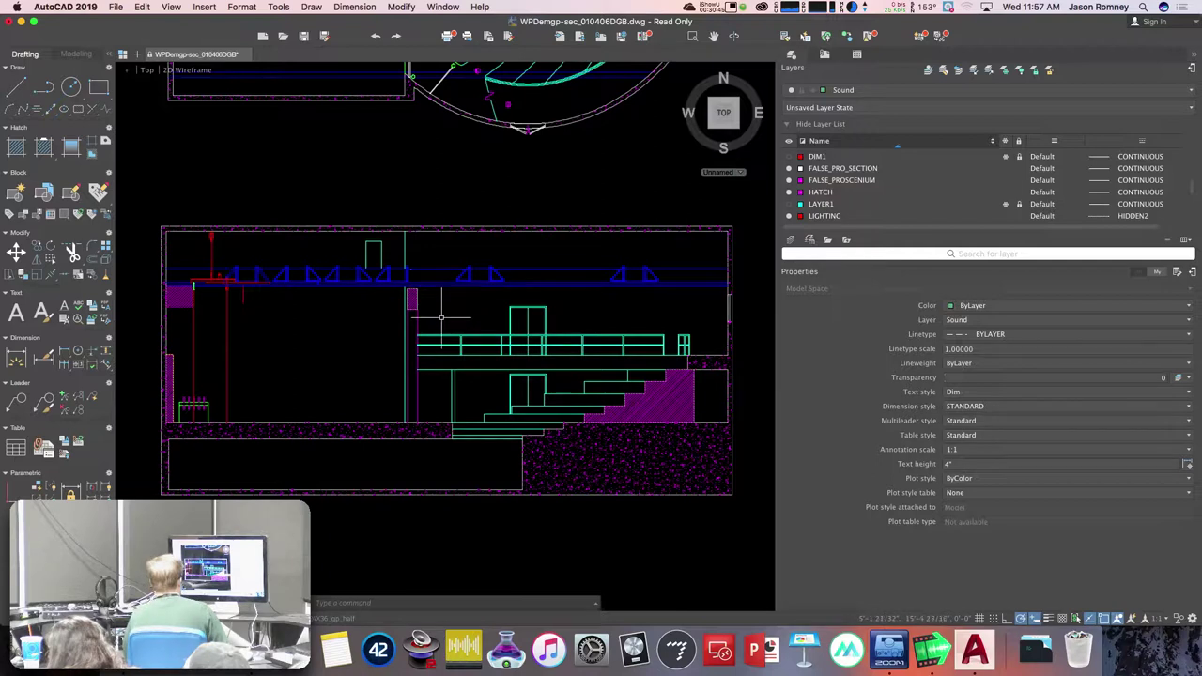
middle_click_drag(437, 305, 447, 335)
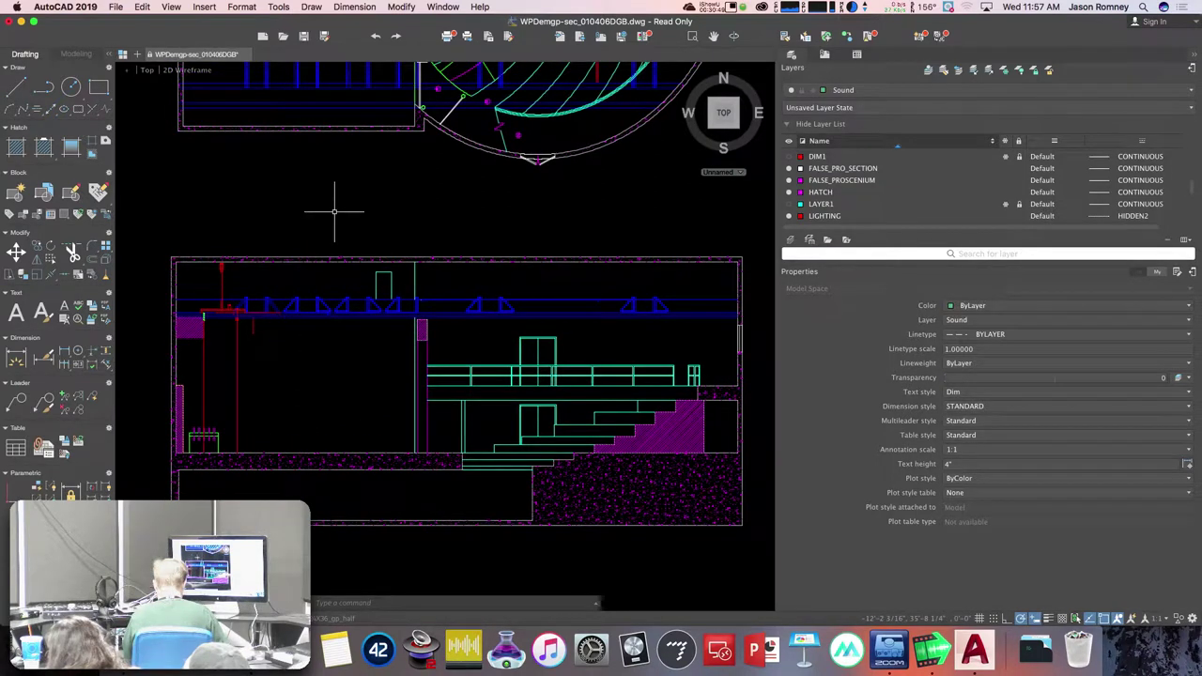
type("rec")
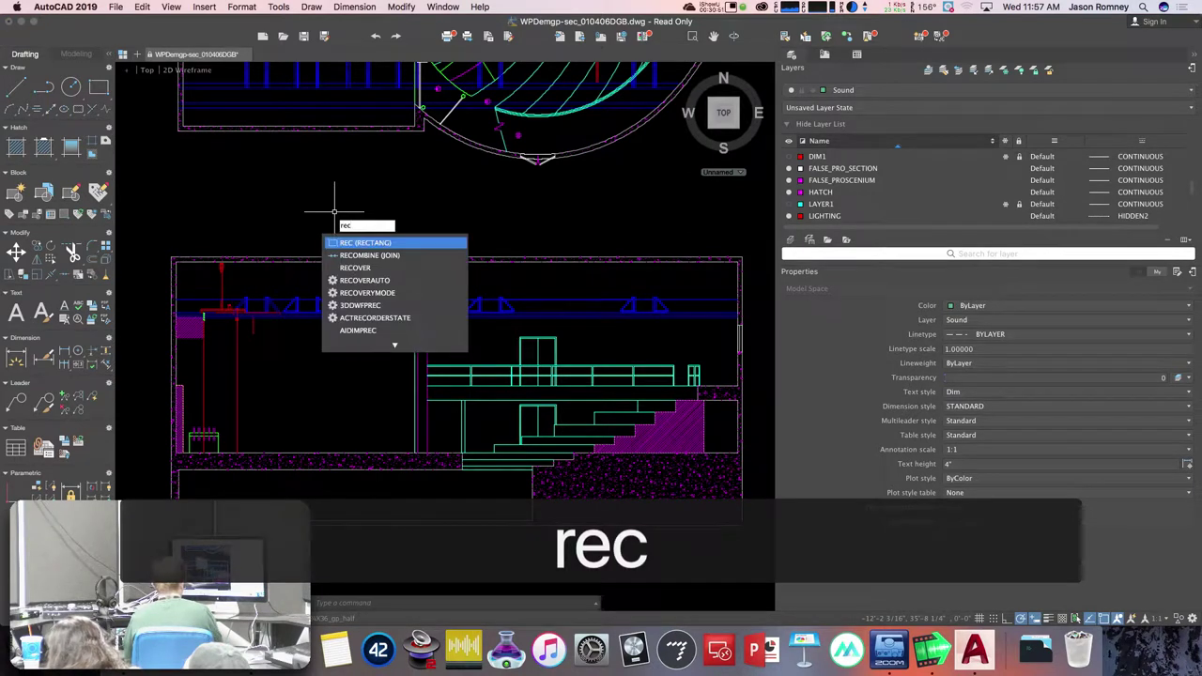
key("Return")
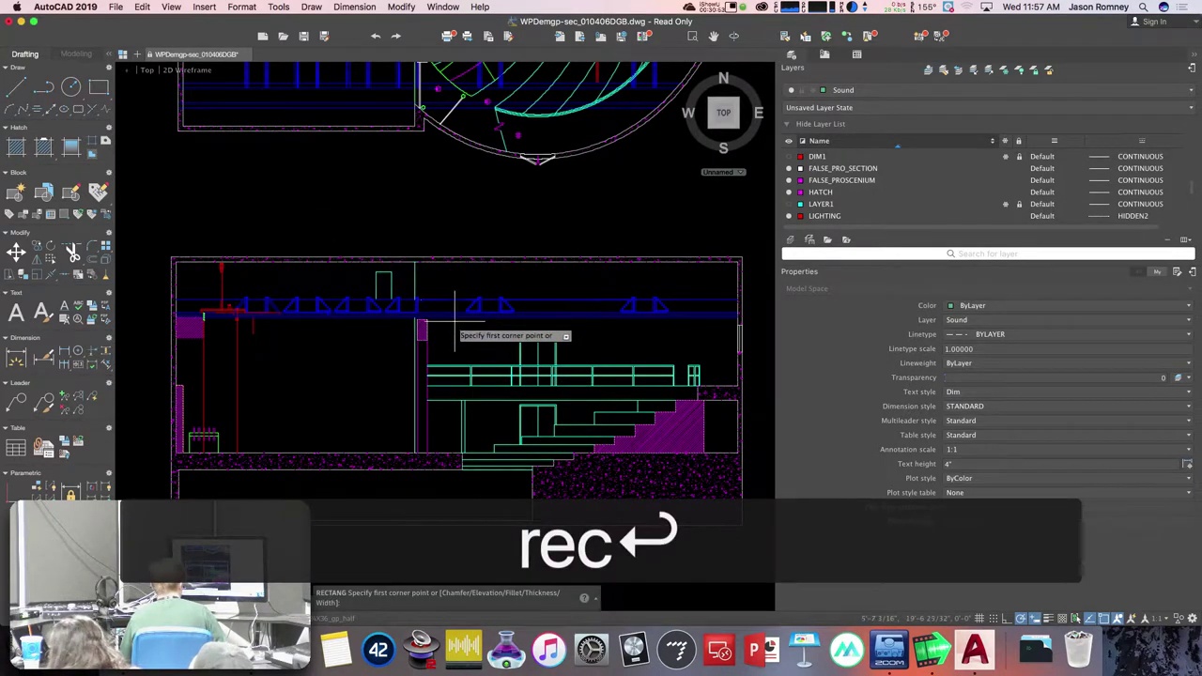
left_click(451, 328)
scroll(451, 333, "up", 1)
scroll(452, 333, "up", 3)
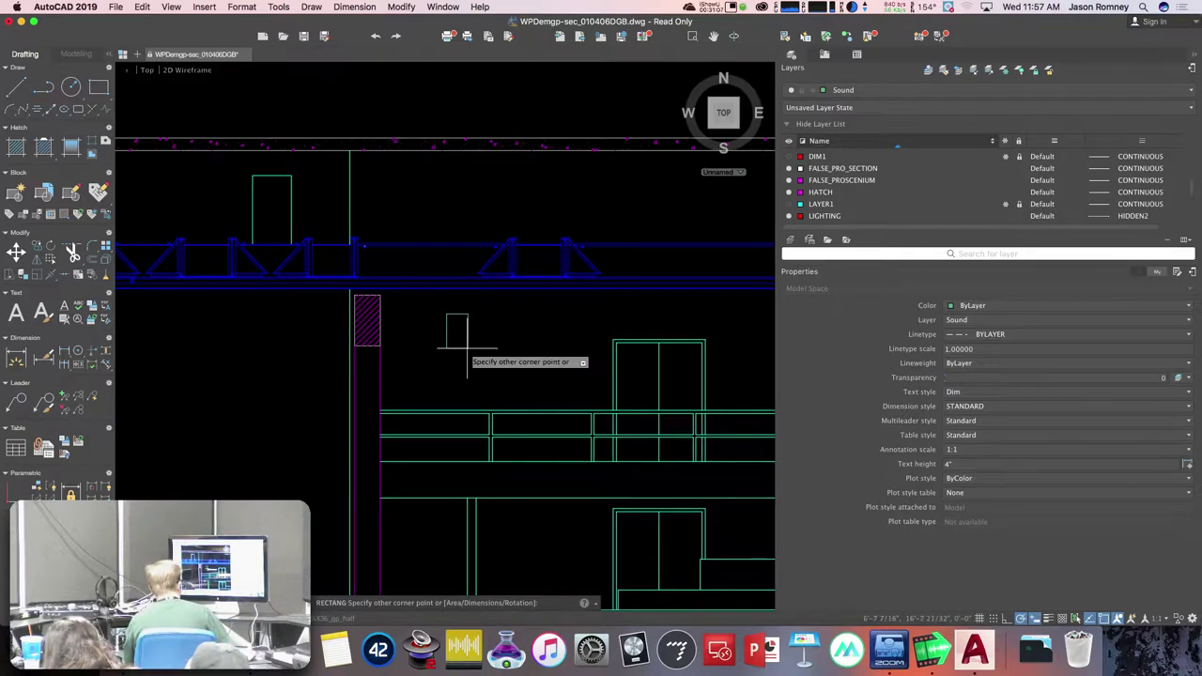
left_click(468, 350)
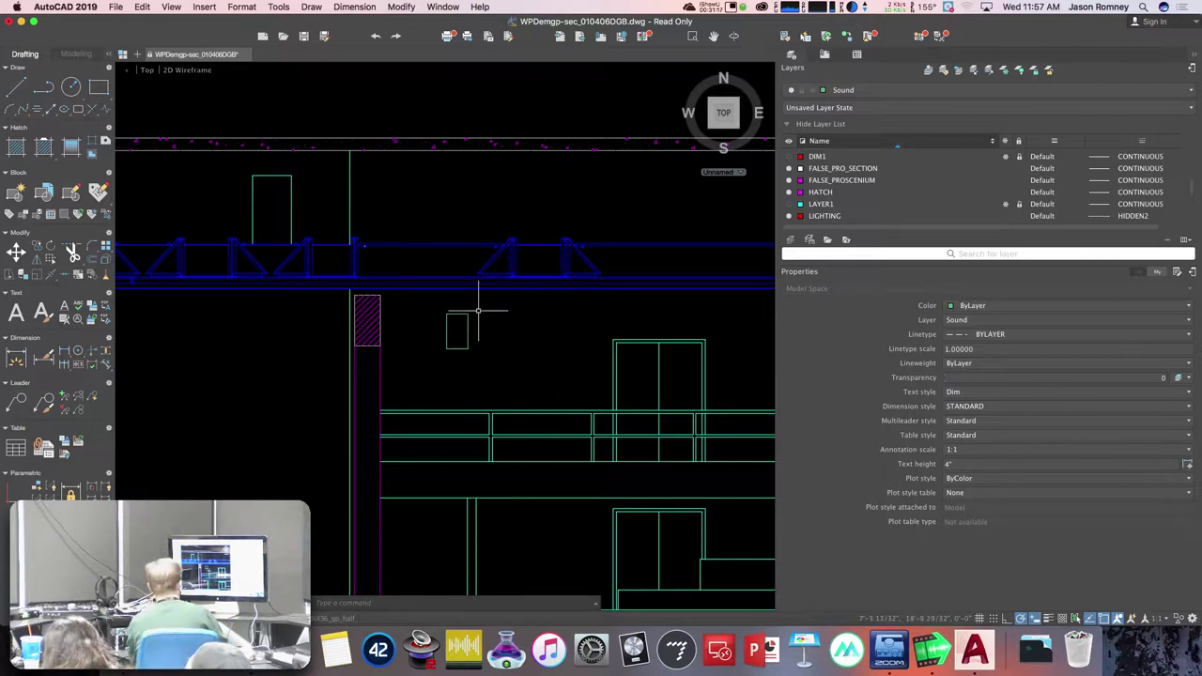
- Fill the small rectangle with a Solid hatch, using the rectangle as the boundary
scroll(474, 315, "up", 5)
scroll(474, 314, "up", 2)
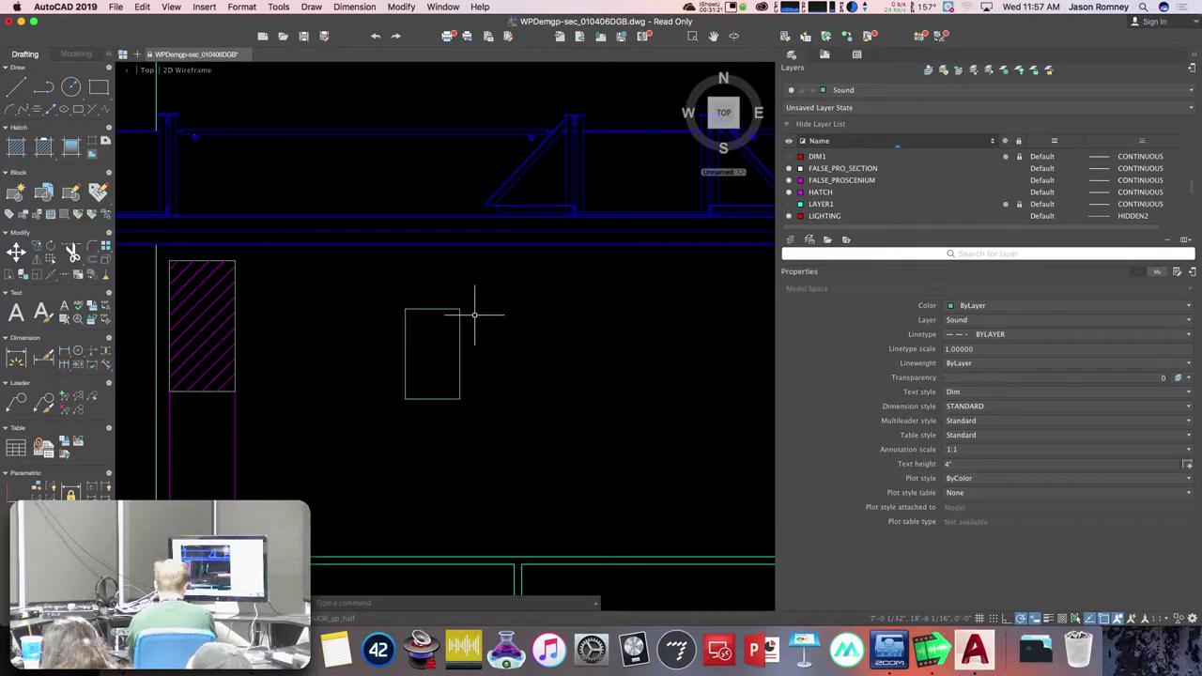
type("hatch")
key("Return")
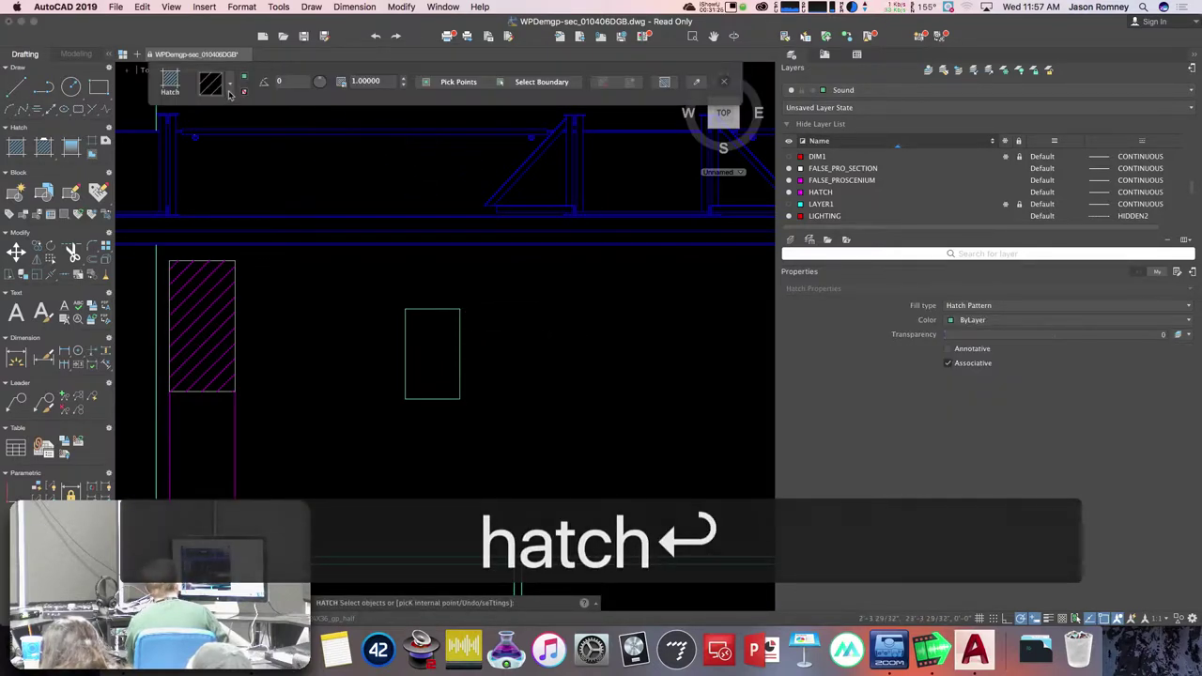
left_click(229, 84)
left_click(227, 113)
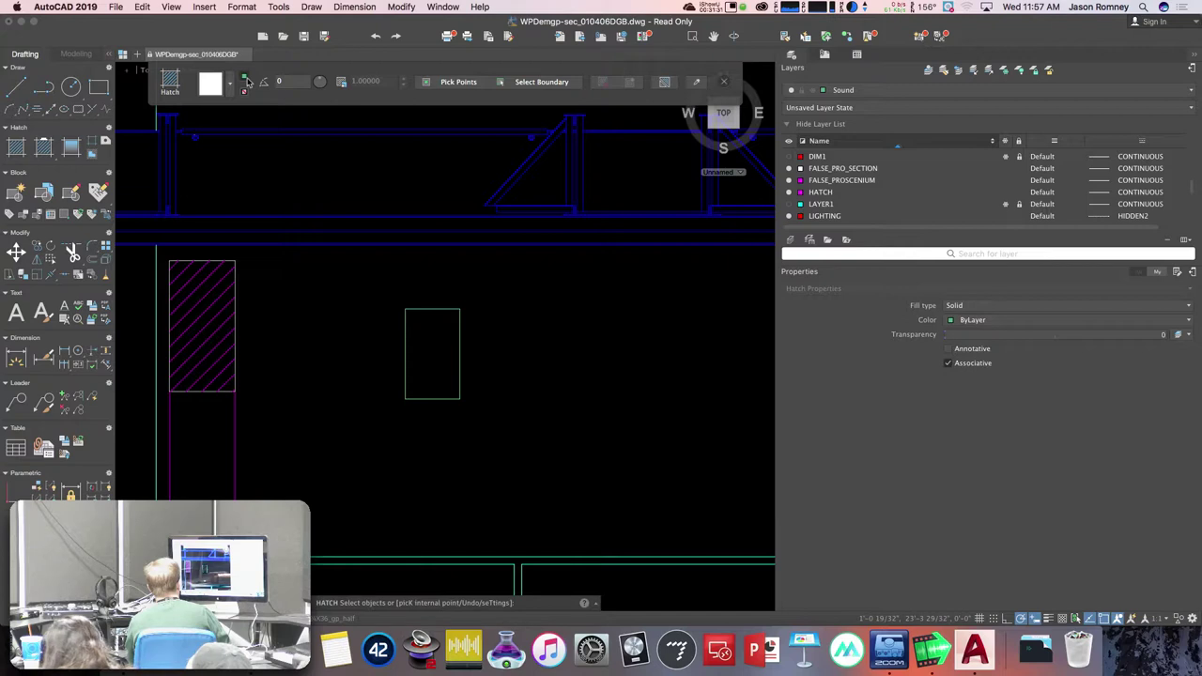
left_click(512, 86)
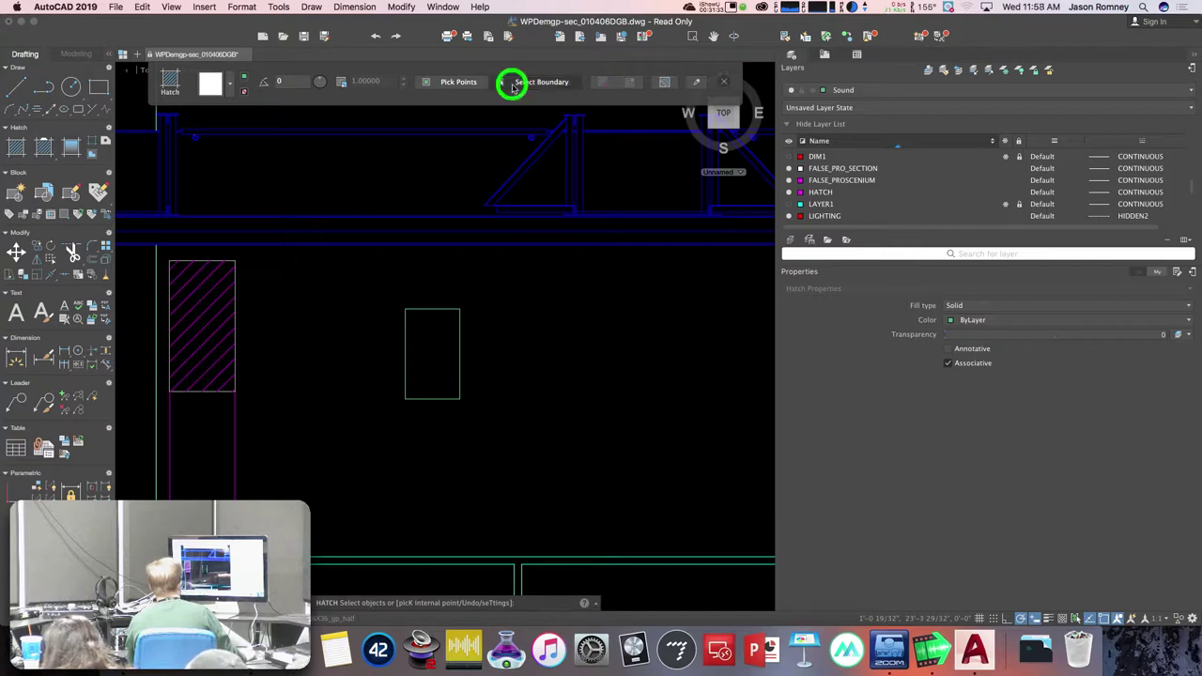
left_click(444, 310)
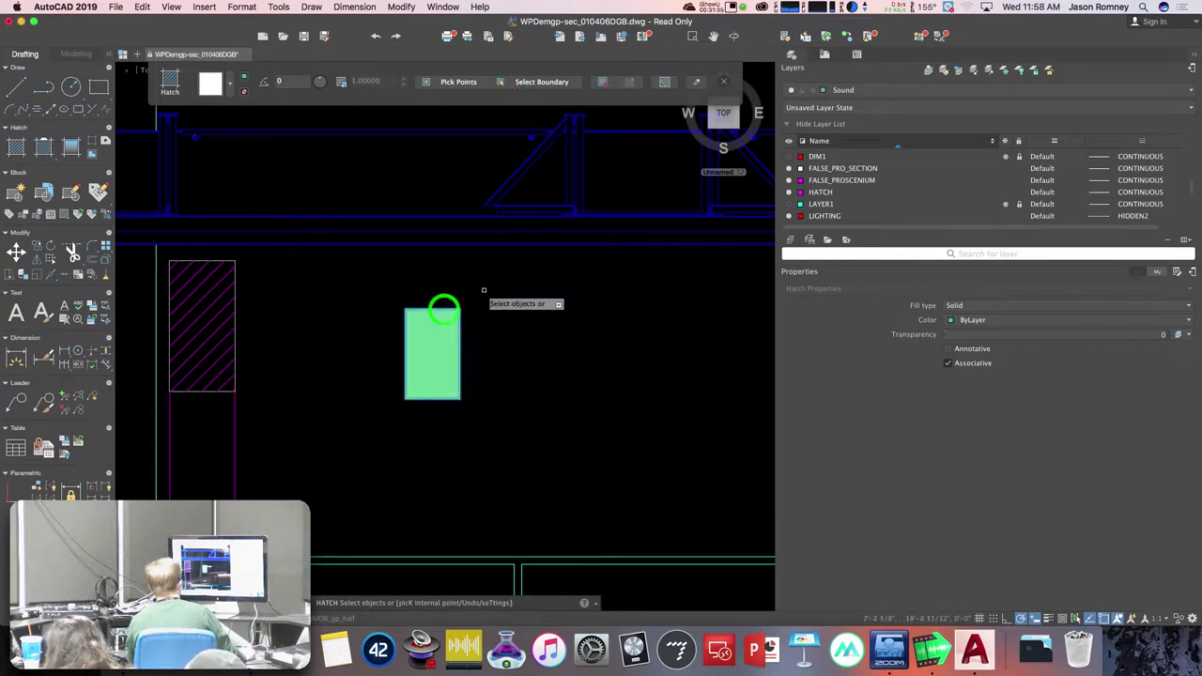
left_click(724, 81)
key("Return")
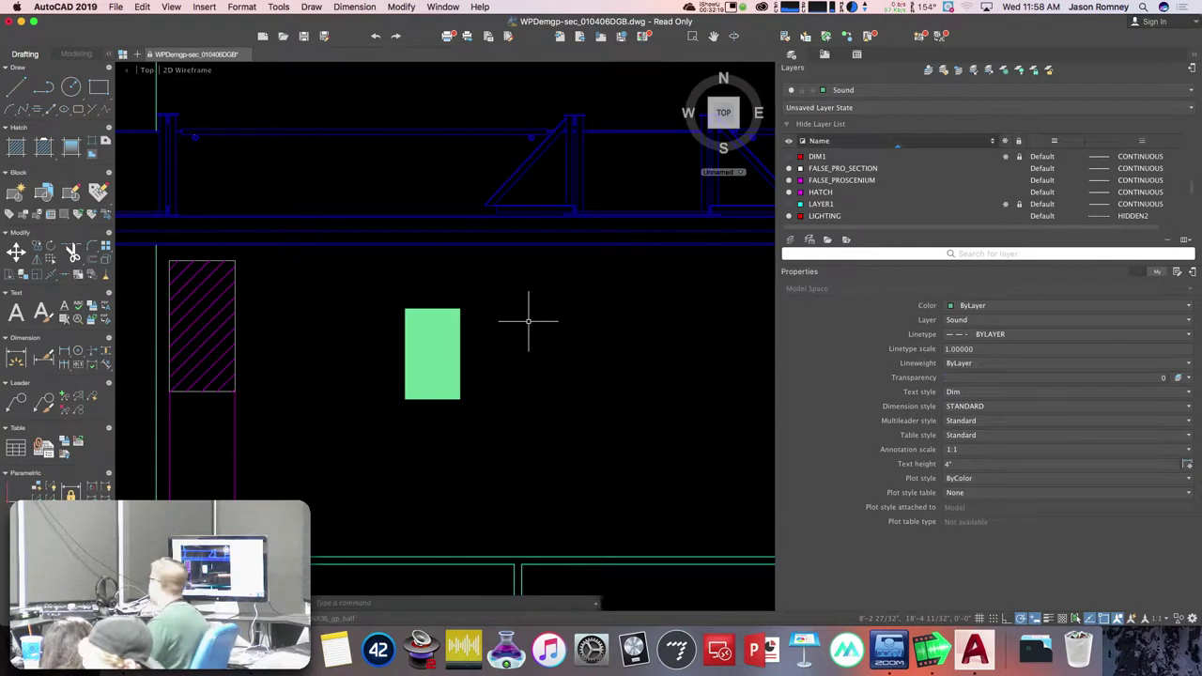
type("m")
key("Return")
left_click(369, 288)
left_click(521, 439)
key("Return")
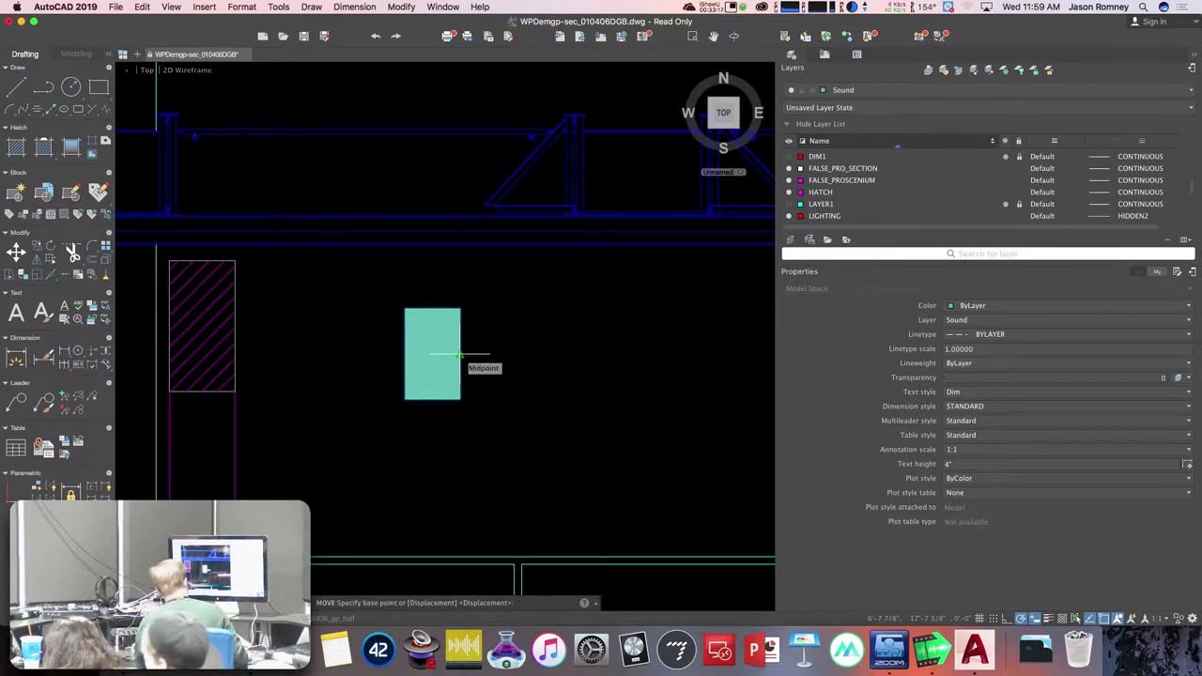
left_click(460, 354)
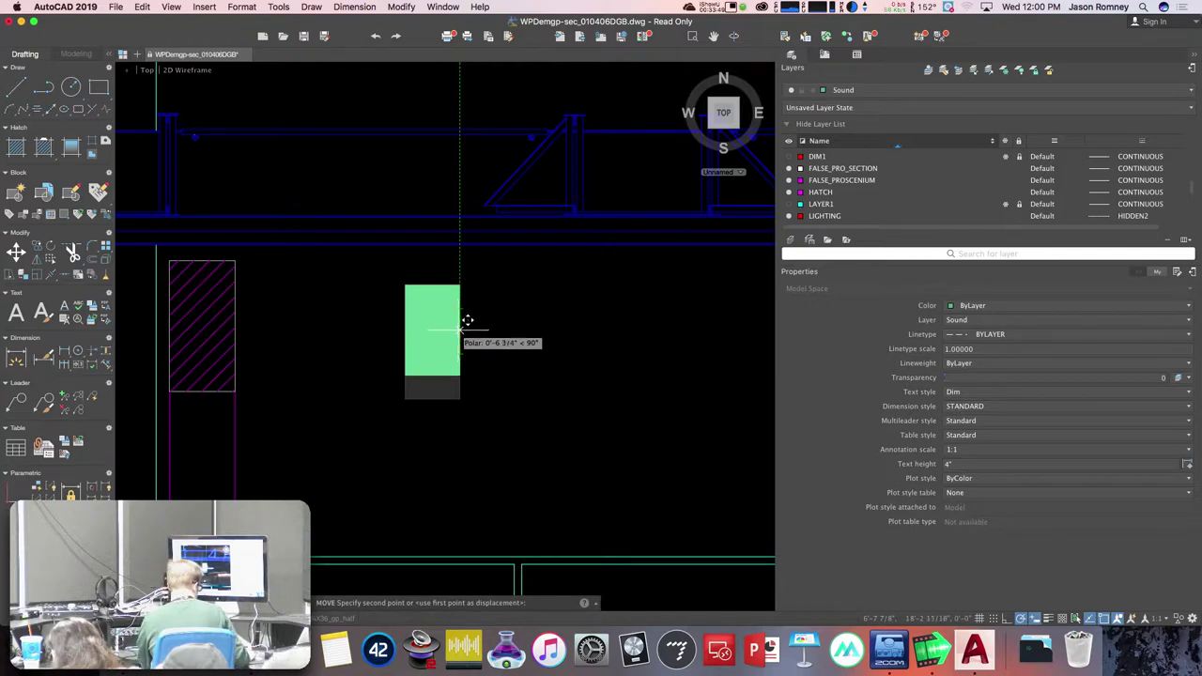
key("Escape")
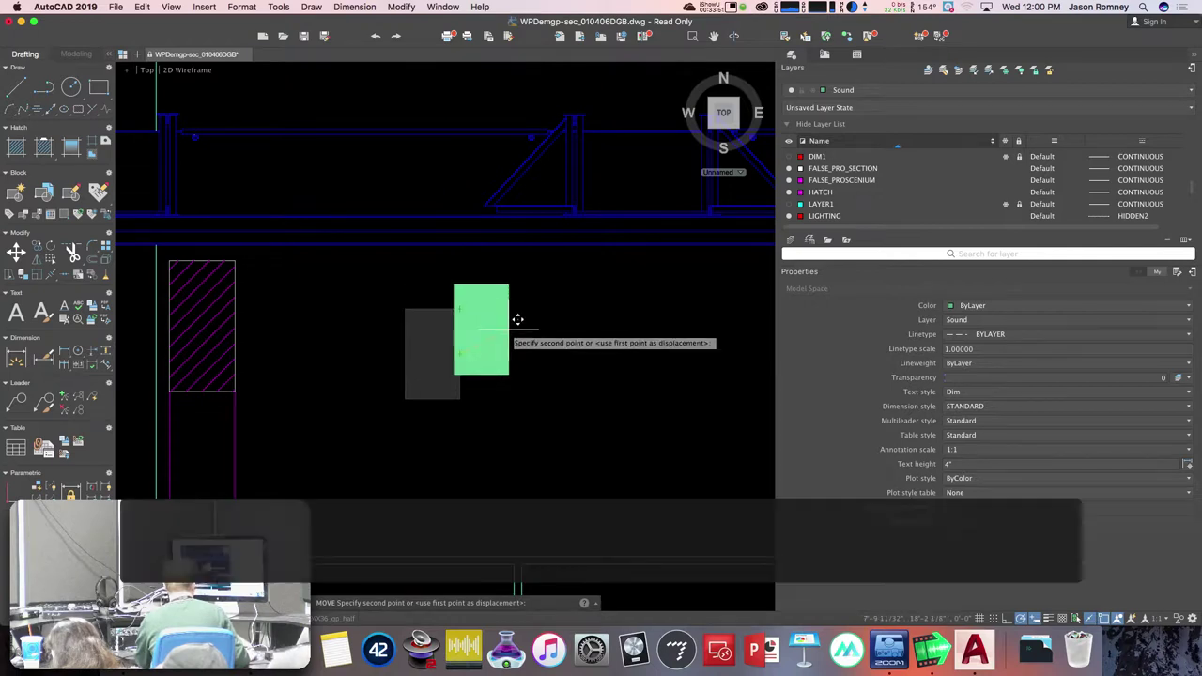
key("Escape")
- Draw a horizontal guide line from 0,18' toward the audience, about 4'-3" long
type("l")
key("Return")
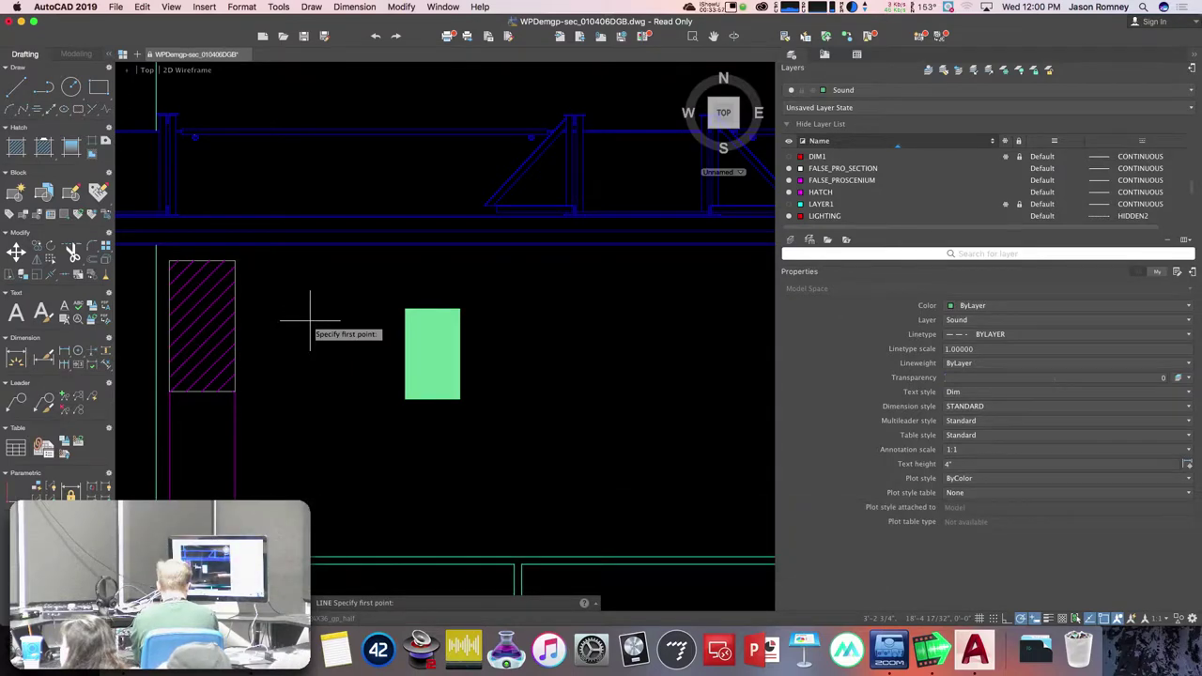
type("0,")
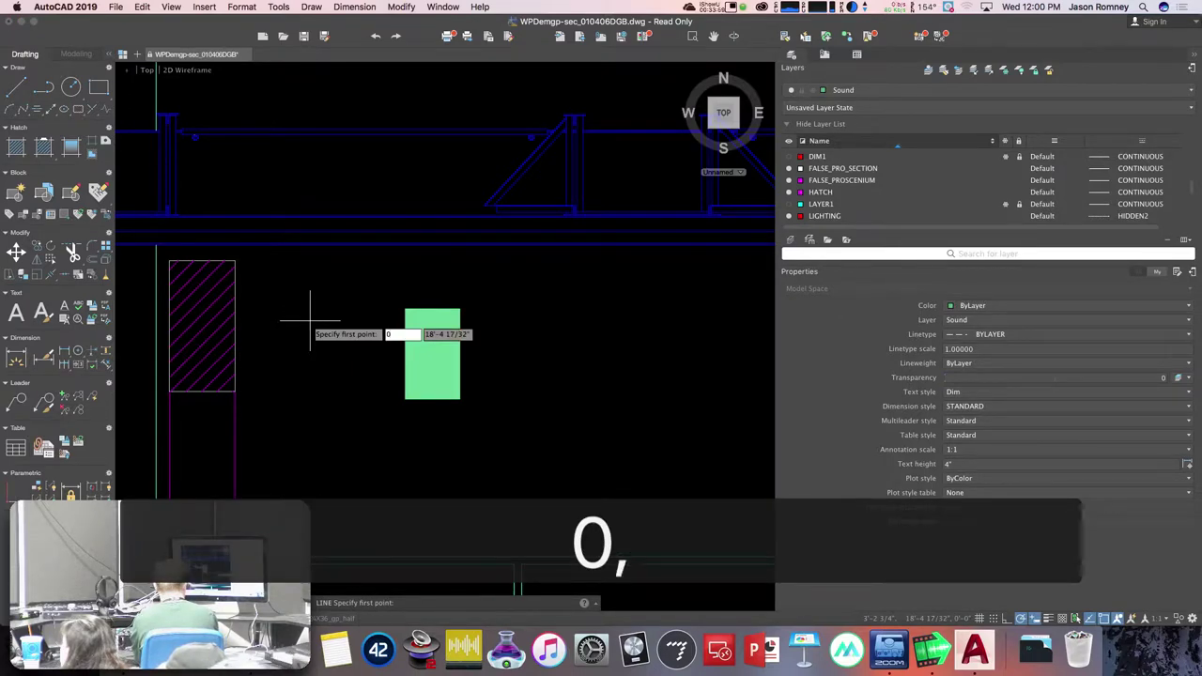
type("18")
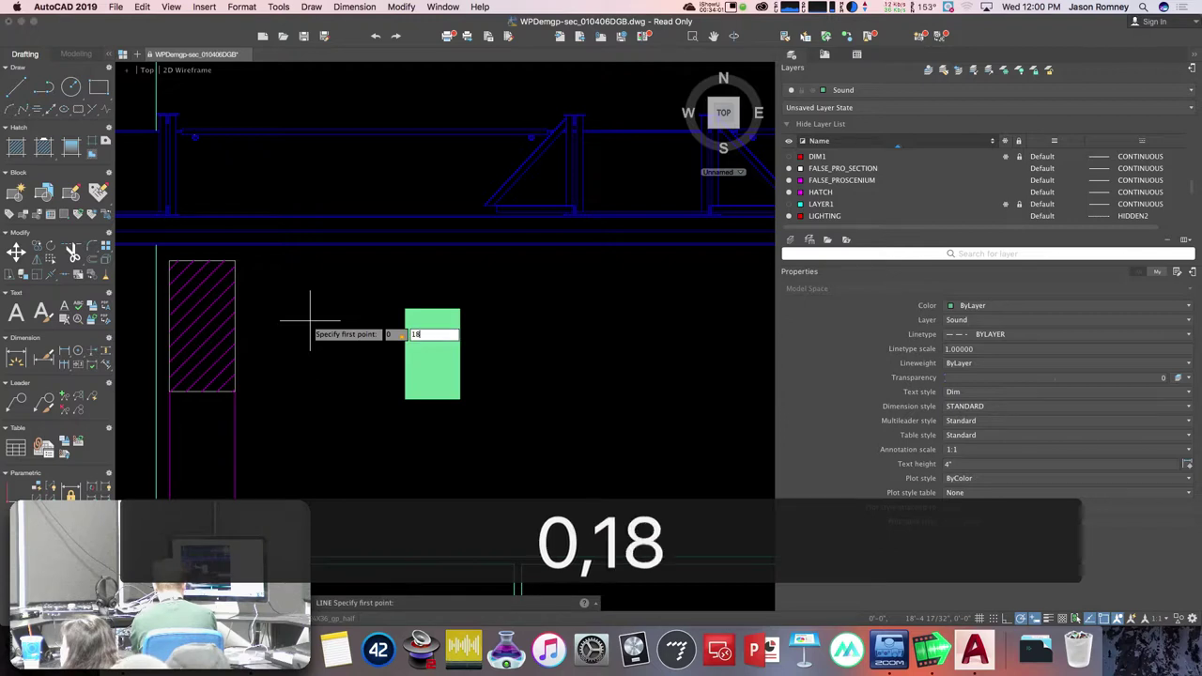
type("'")
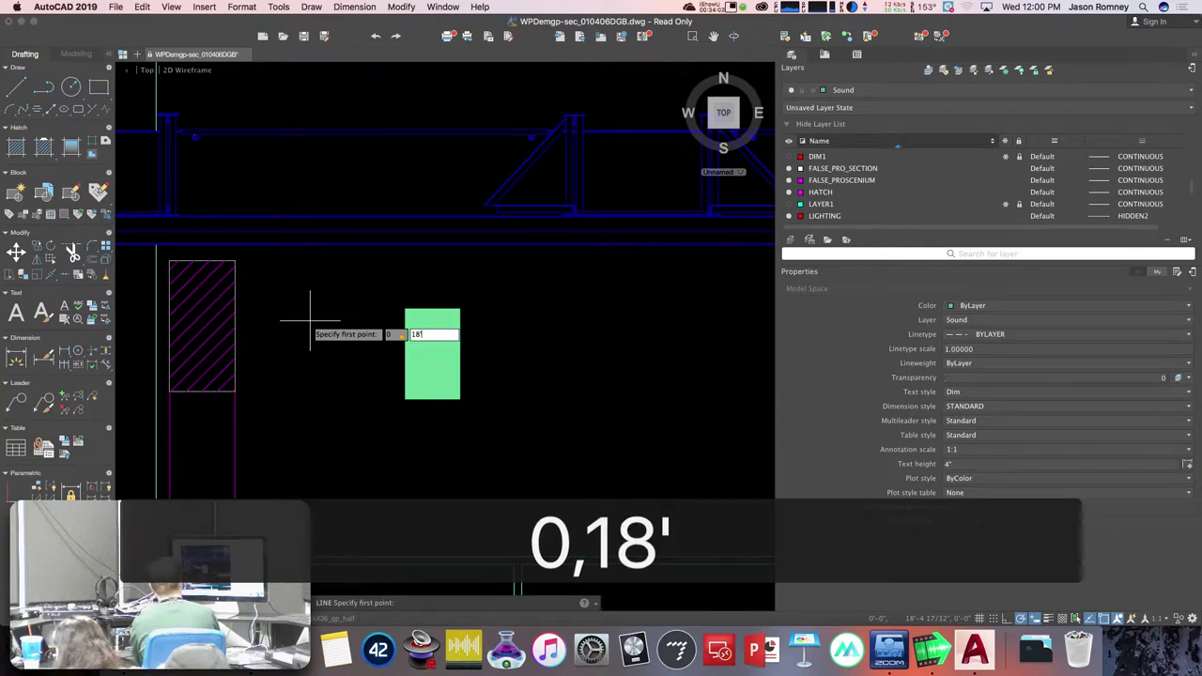
key("Return")
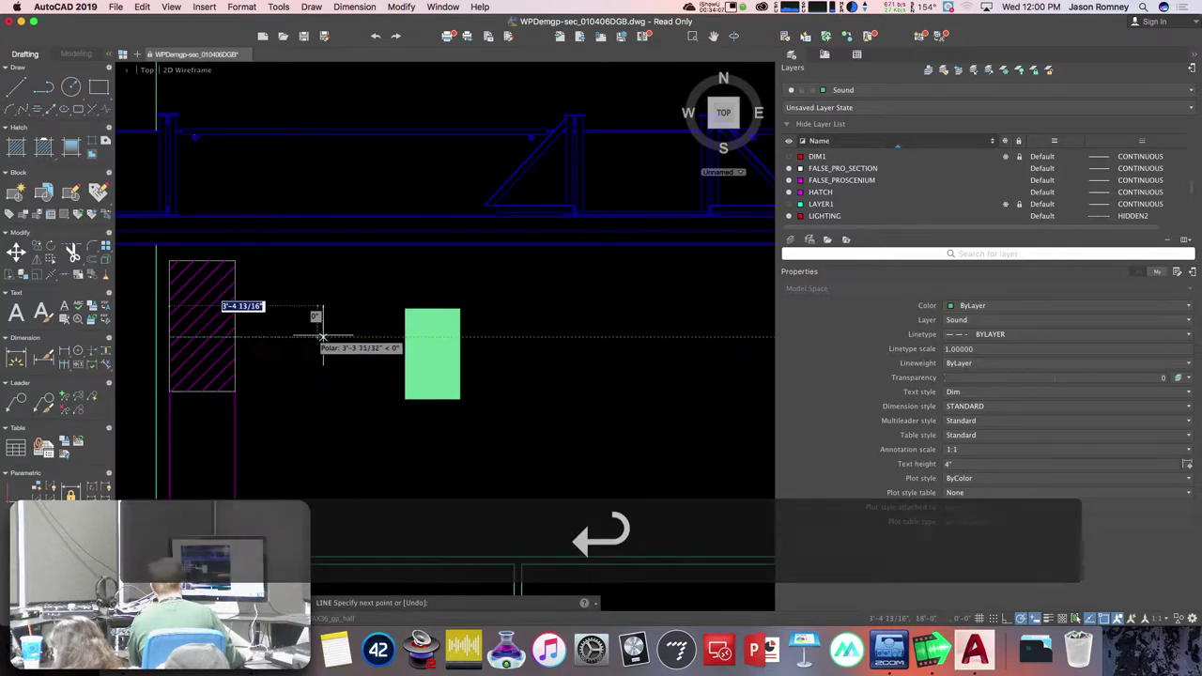
left_click(354, 336)
key("Return")
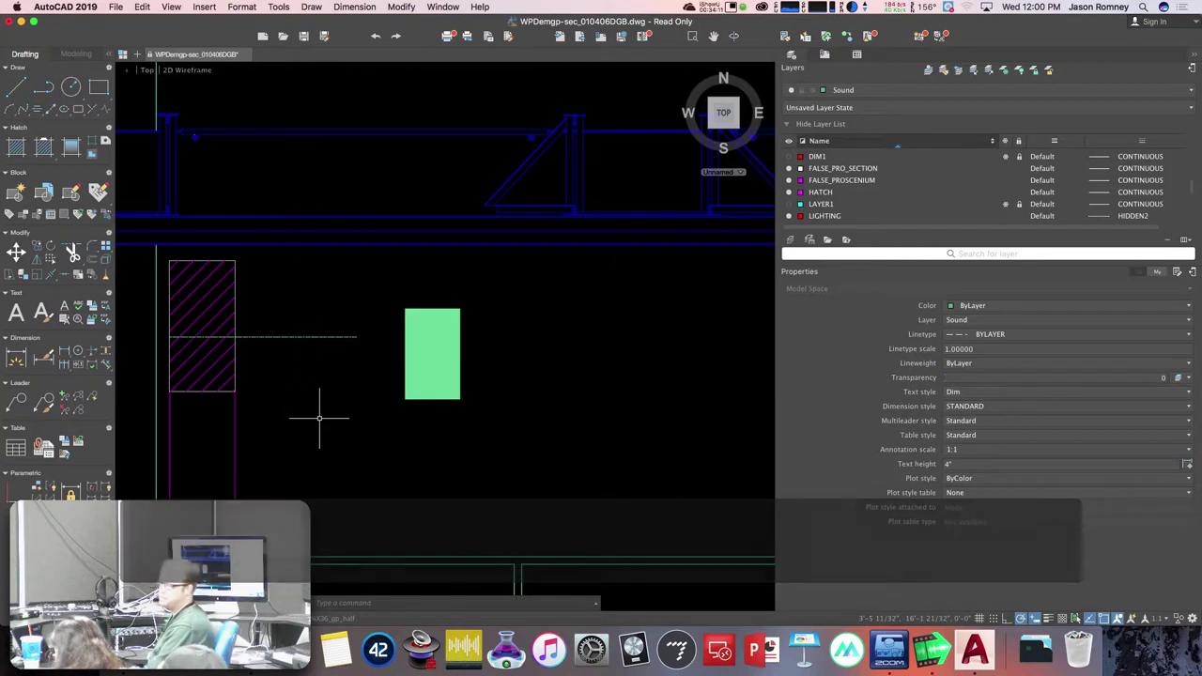
- Move the filled rectangle so the midpoint of its audience-side edge sits on the free end of the 18' guide line
type("m")
key("Return")
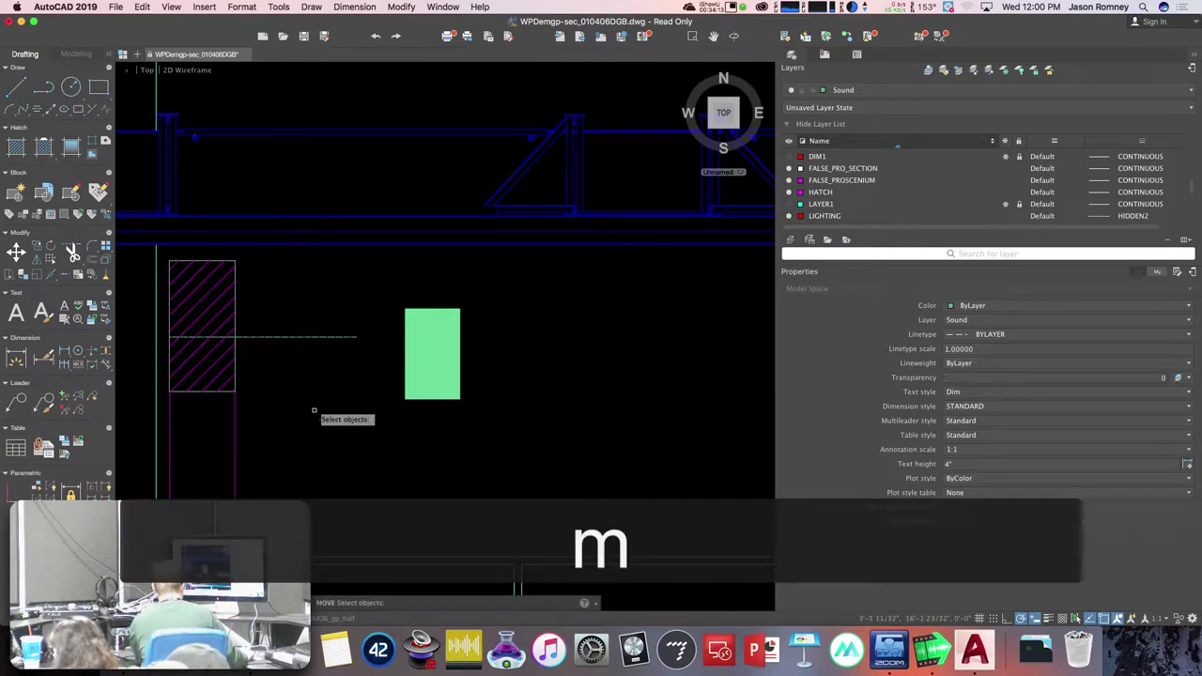
left_click(387, 286)
left_click(498, 427)
right_click(499, 427)
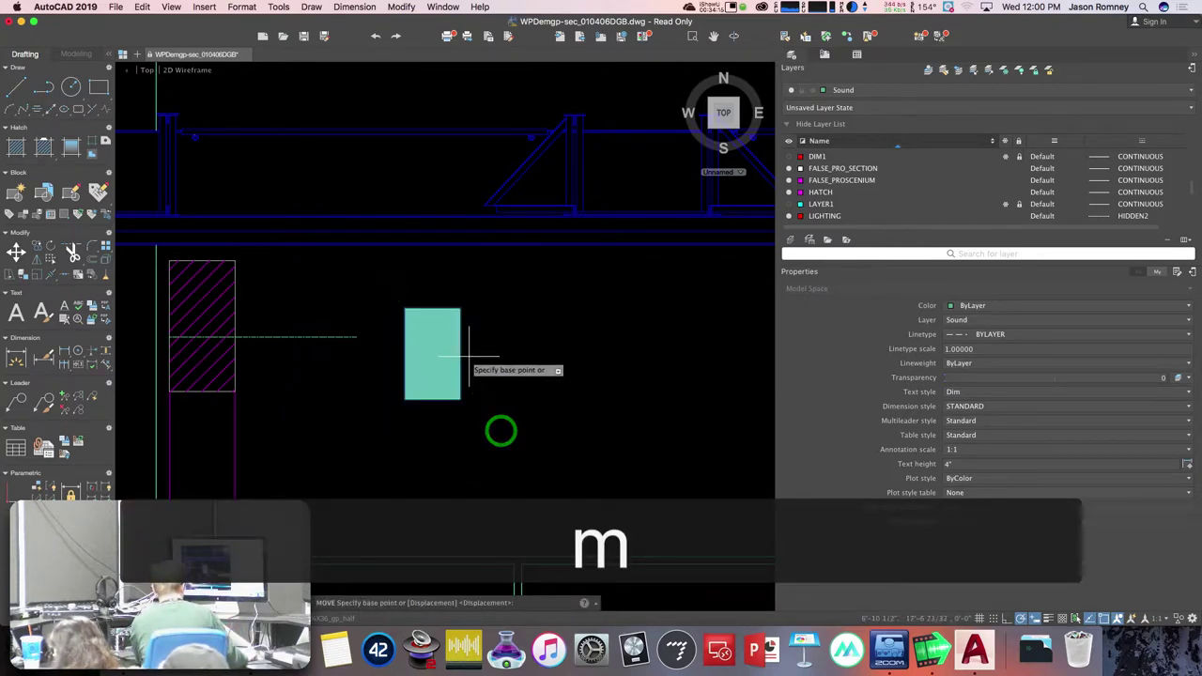
left_click(460, 355)
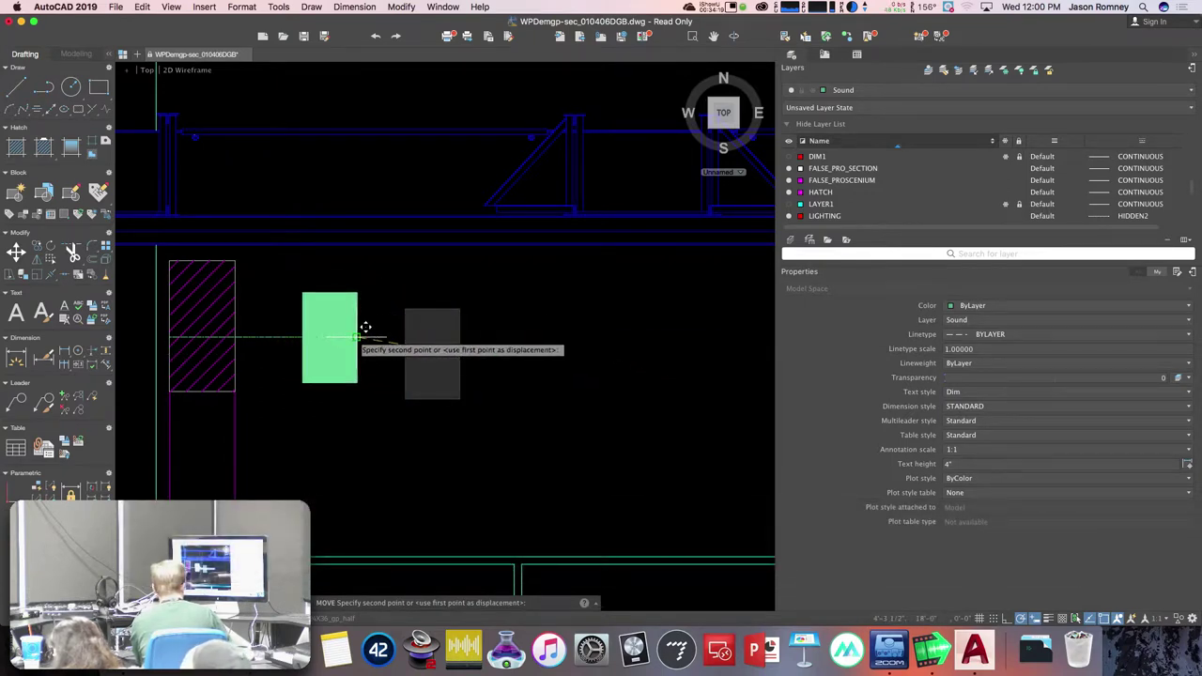
left_click(358, 336)
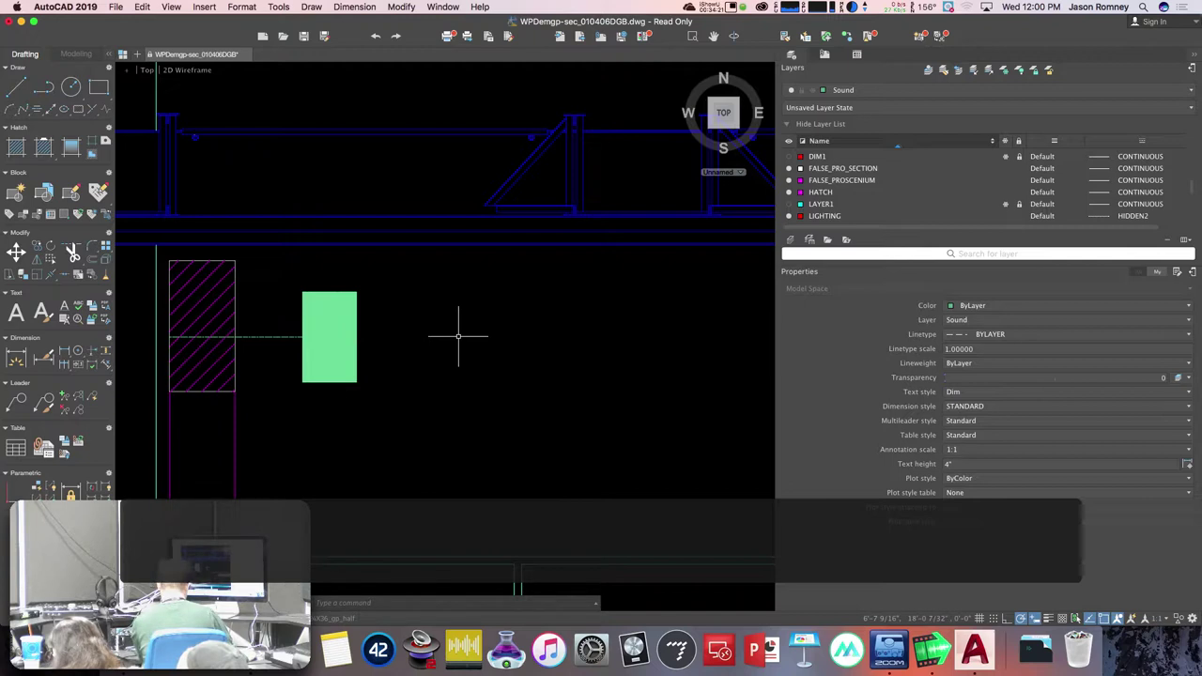
key("Escape")
key("Escape")
type("l")
key("Return")
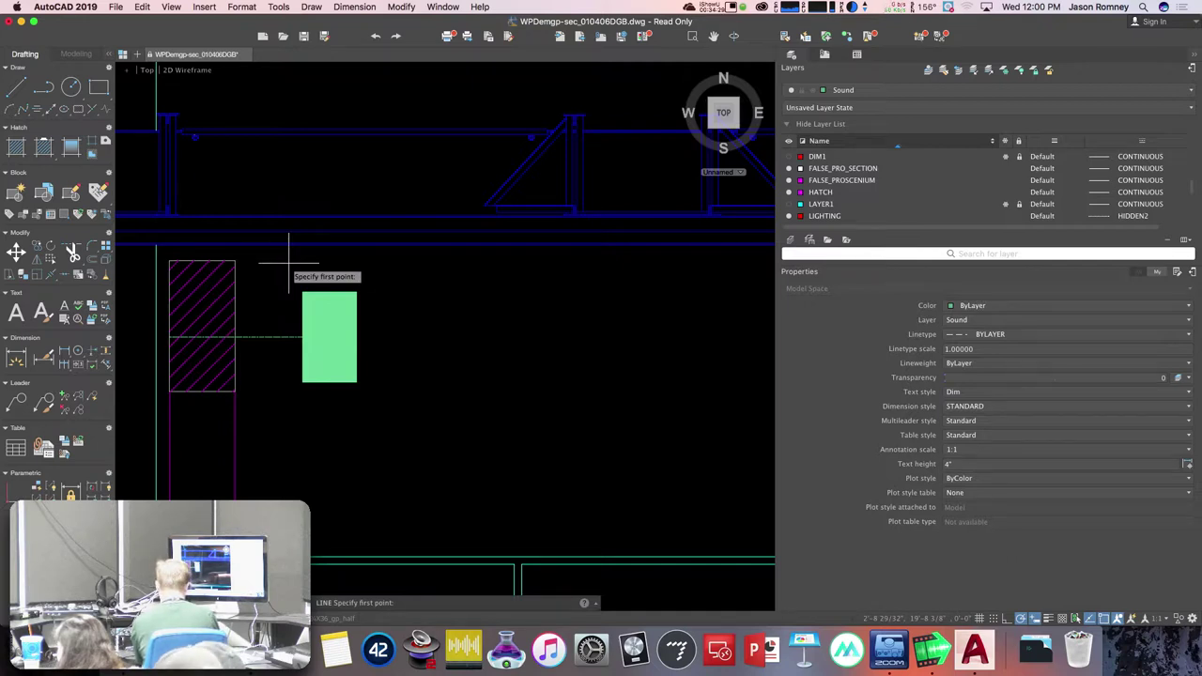
type("3")
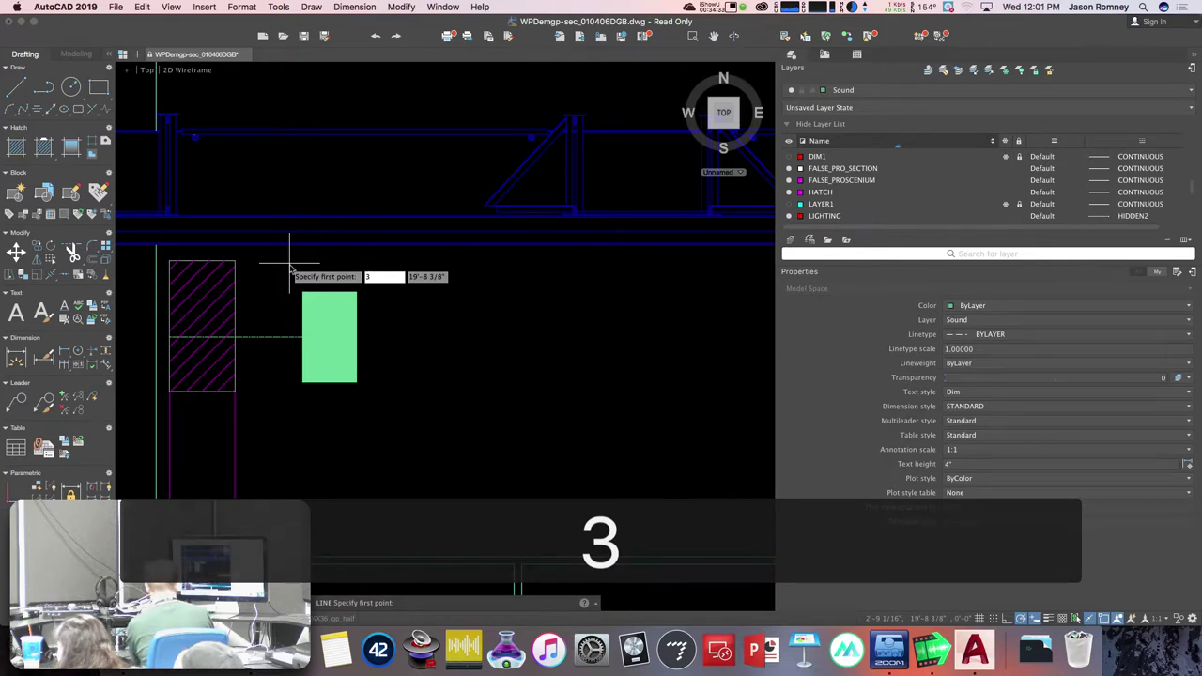
key("Tab")
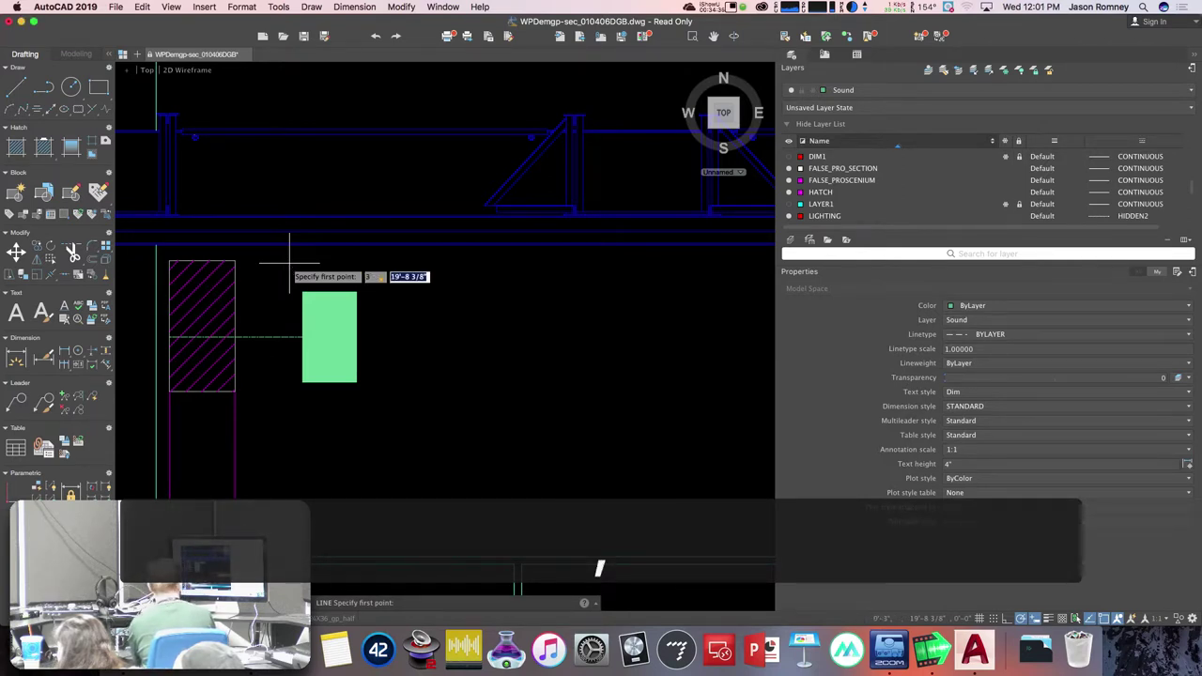
type("0")
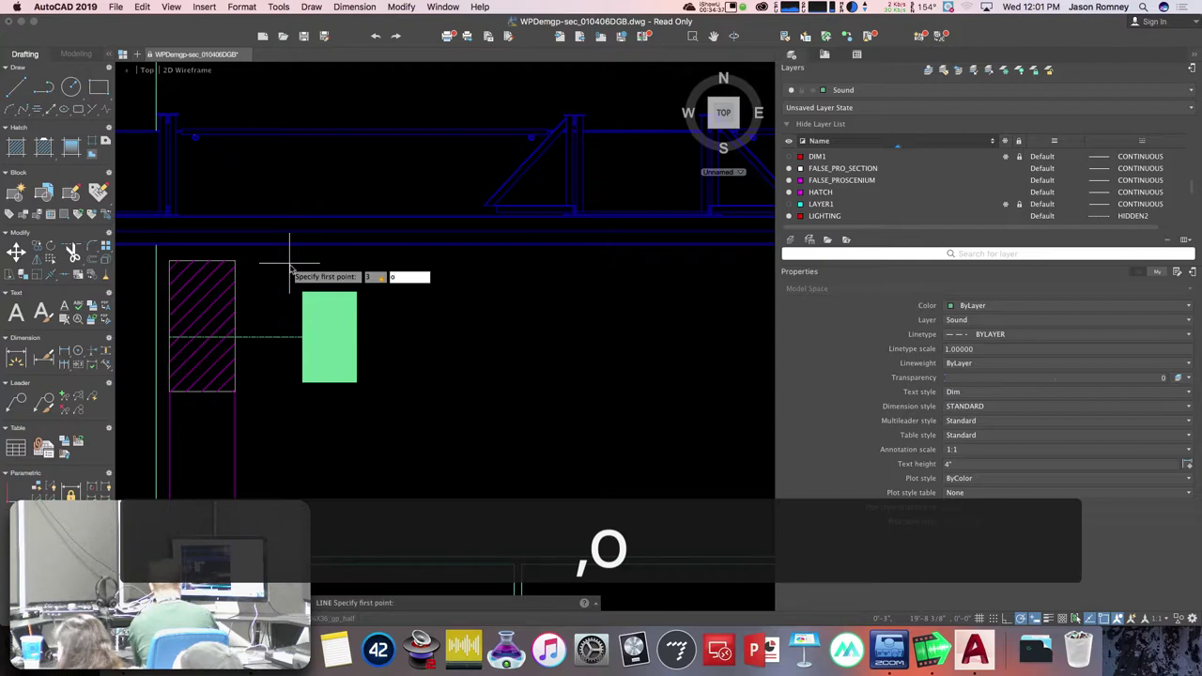
key("Return")
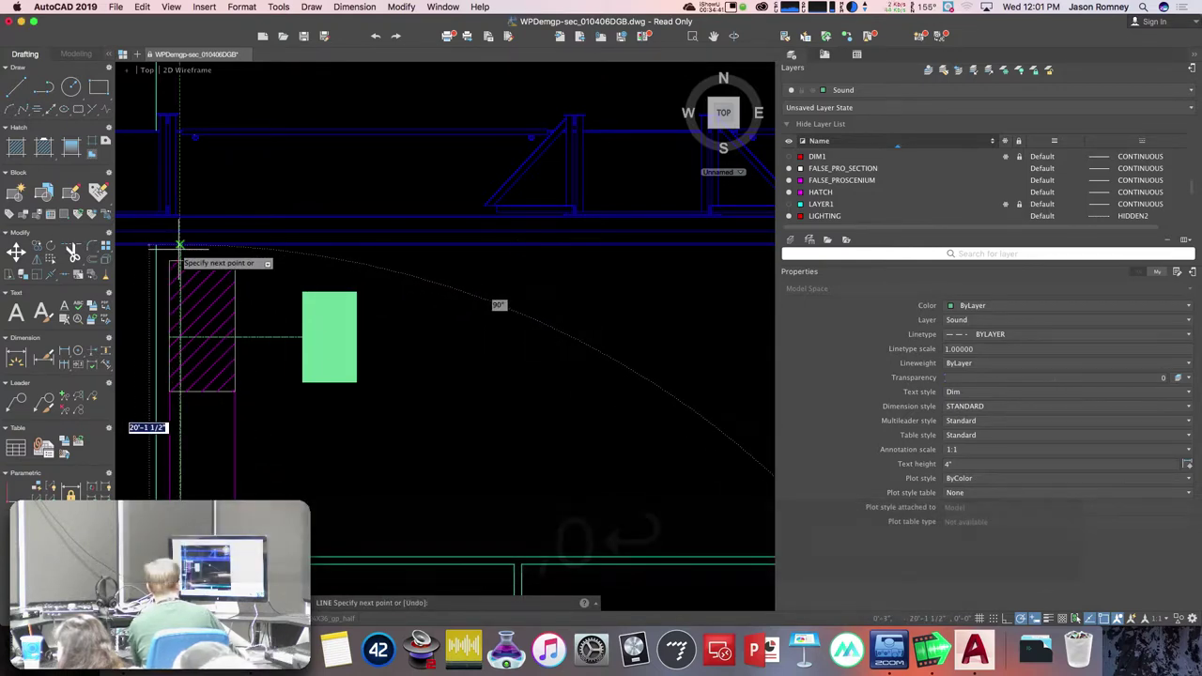
key("Escape")
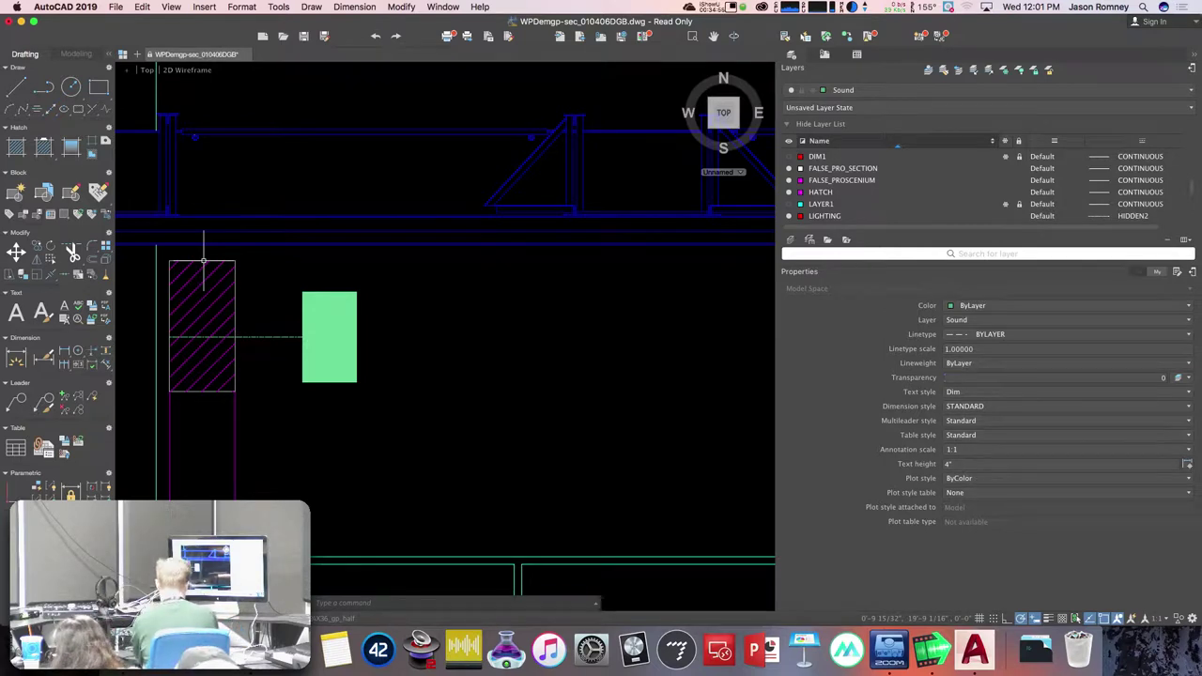
- Draw a vertical guide line in the section from 3',0 up past the filled rectangle to just below the roof trusses
key("Return")
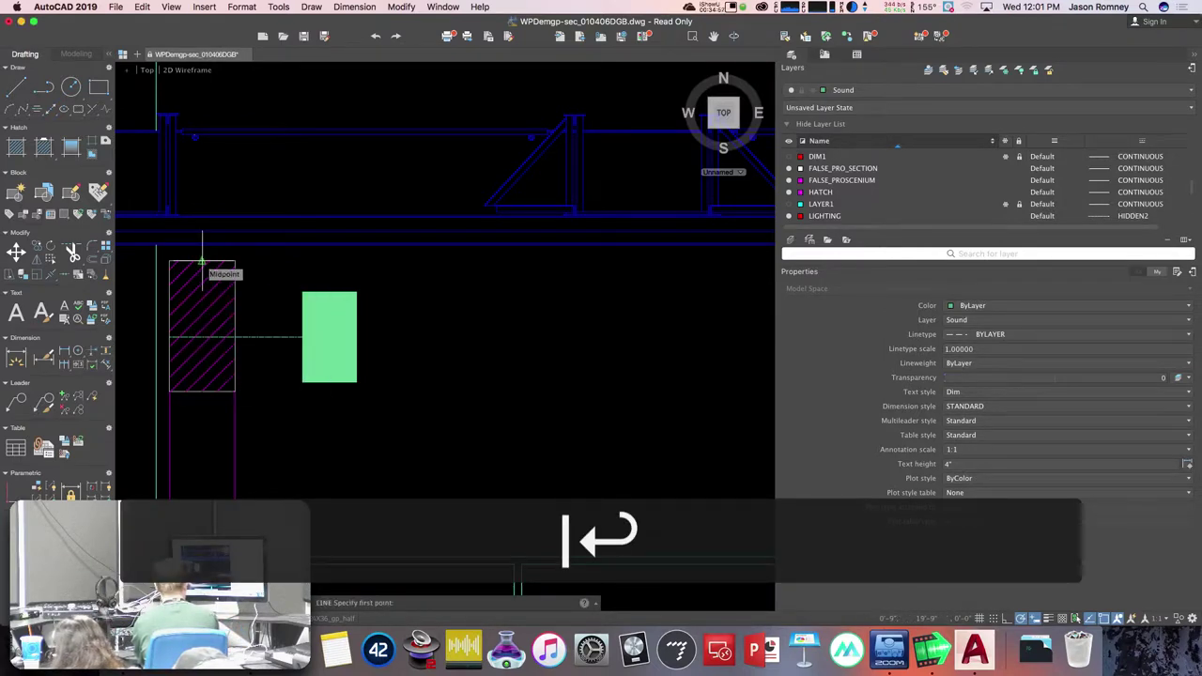
type("0")
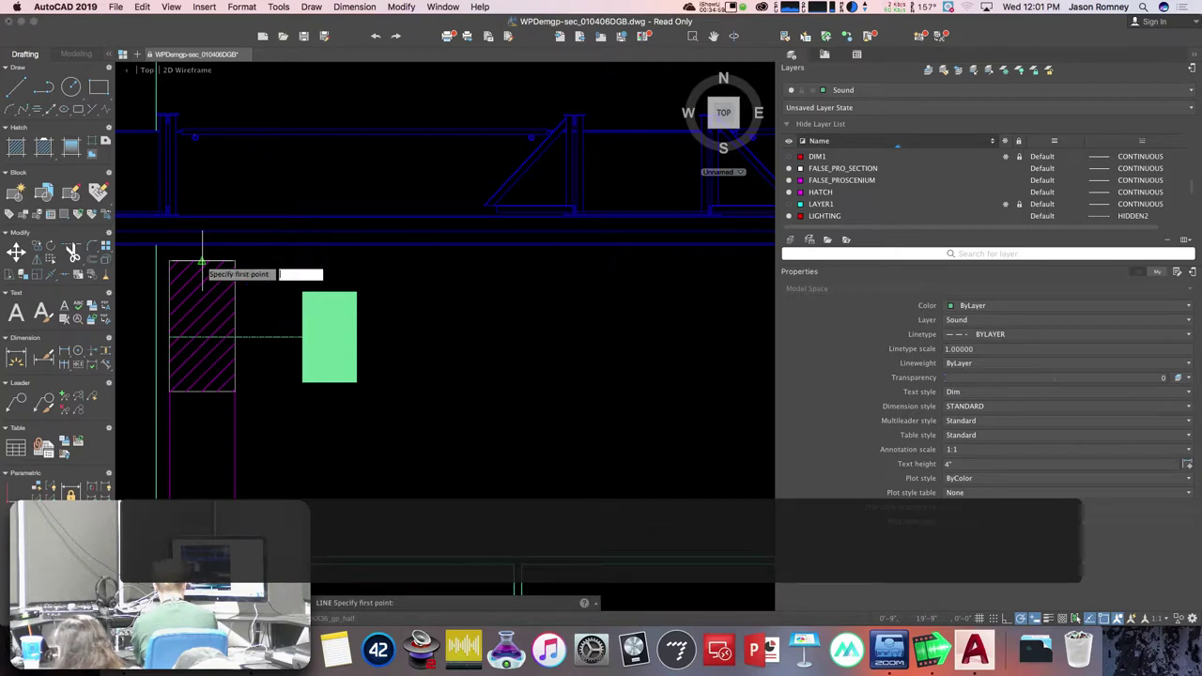
type("'")
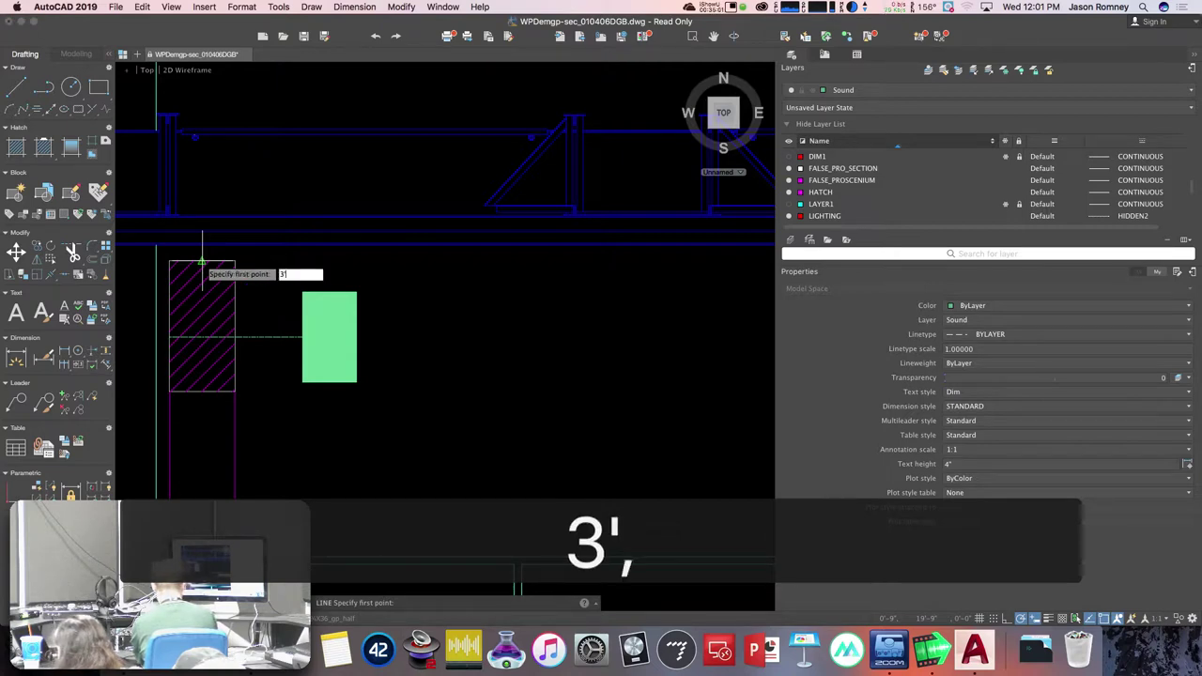
type(",0")
key("Return")
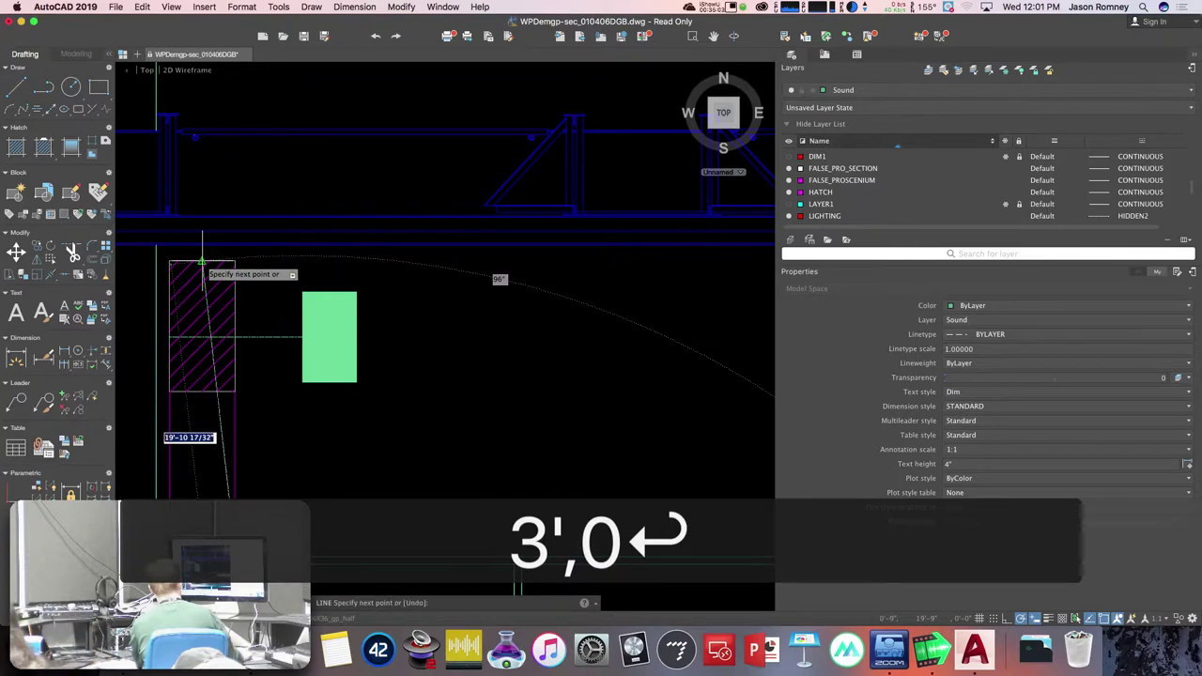
left_click(300, 253)
key("Return")
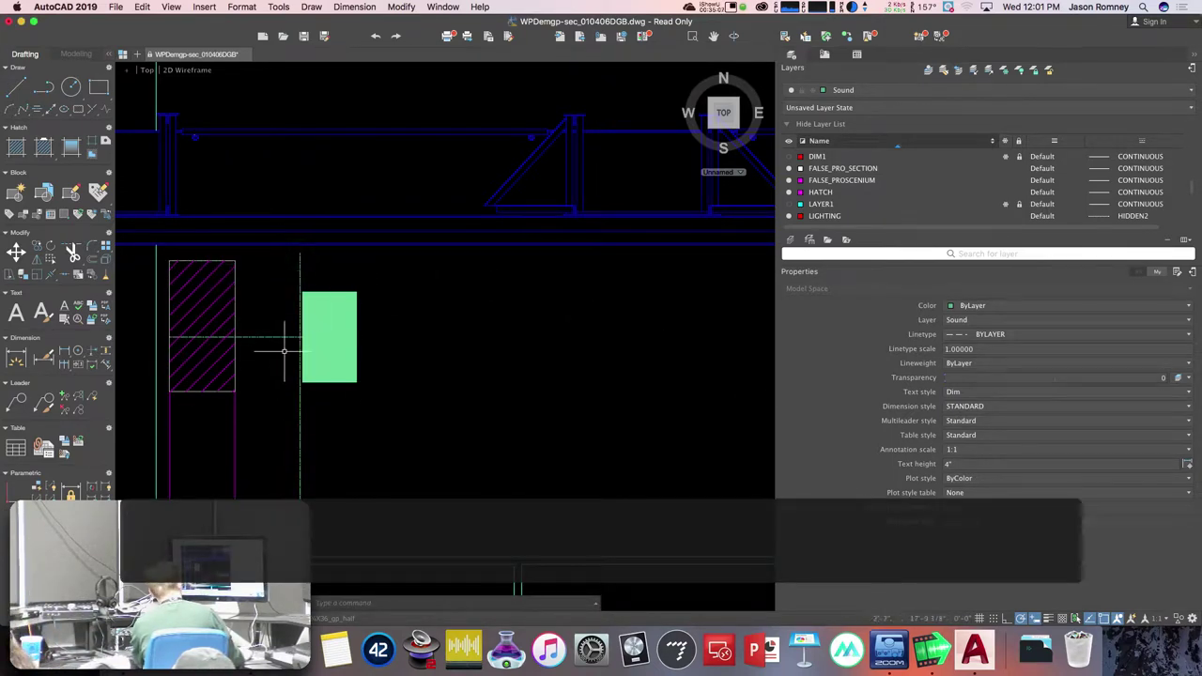
- Move the filled rectangle horizontally so the midpoint of its audience-side edge sits on the vertical guide line at 3'
key("Escape")
type("m")
key("space")
left_click(376, 403)
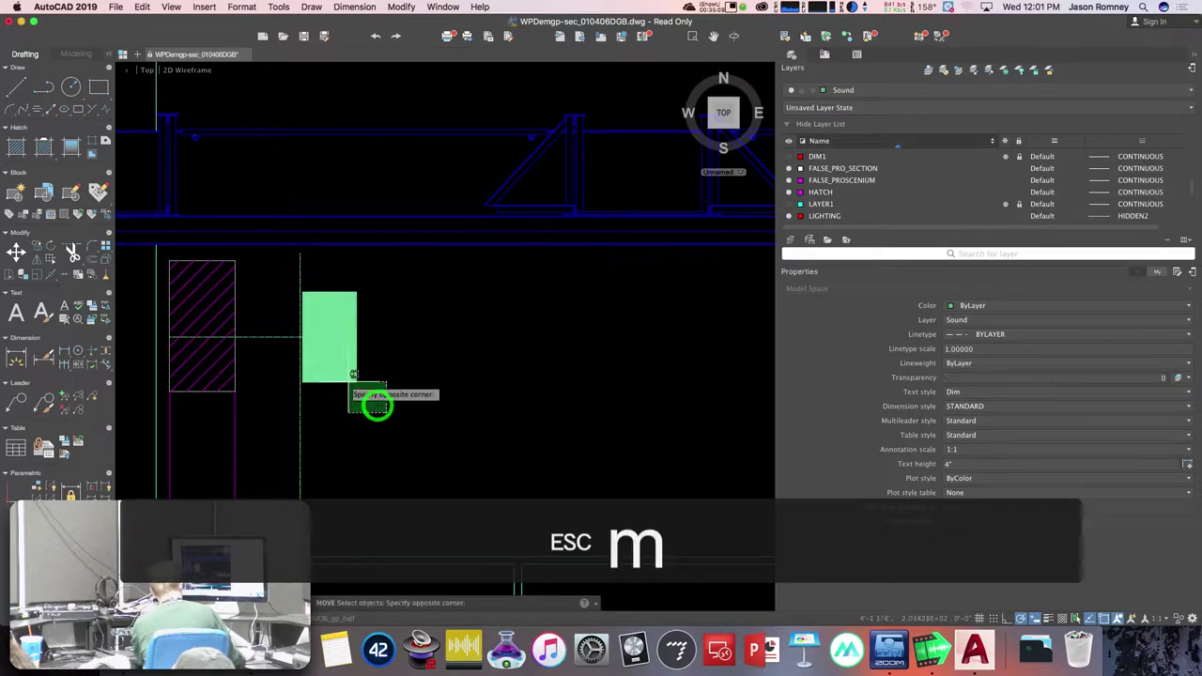
left_click(343, 376)
key("Return")
left_click(357, 336)
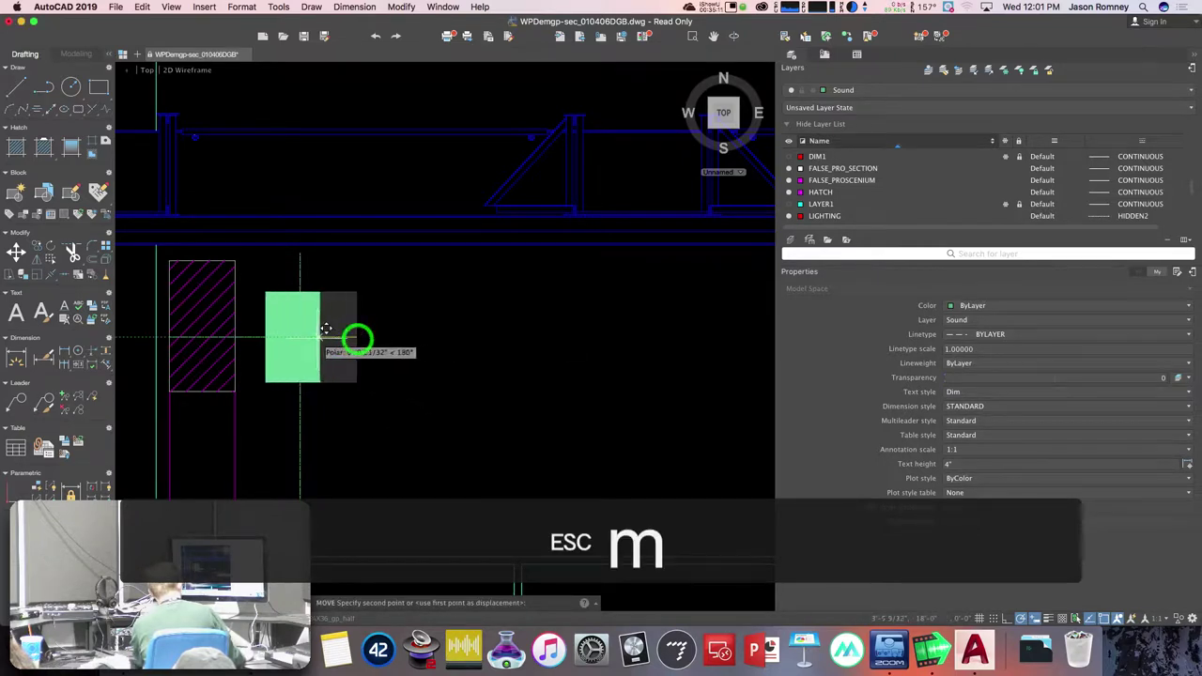
left_click(300, 336)
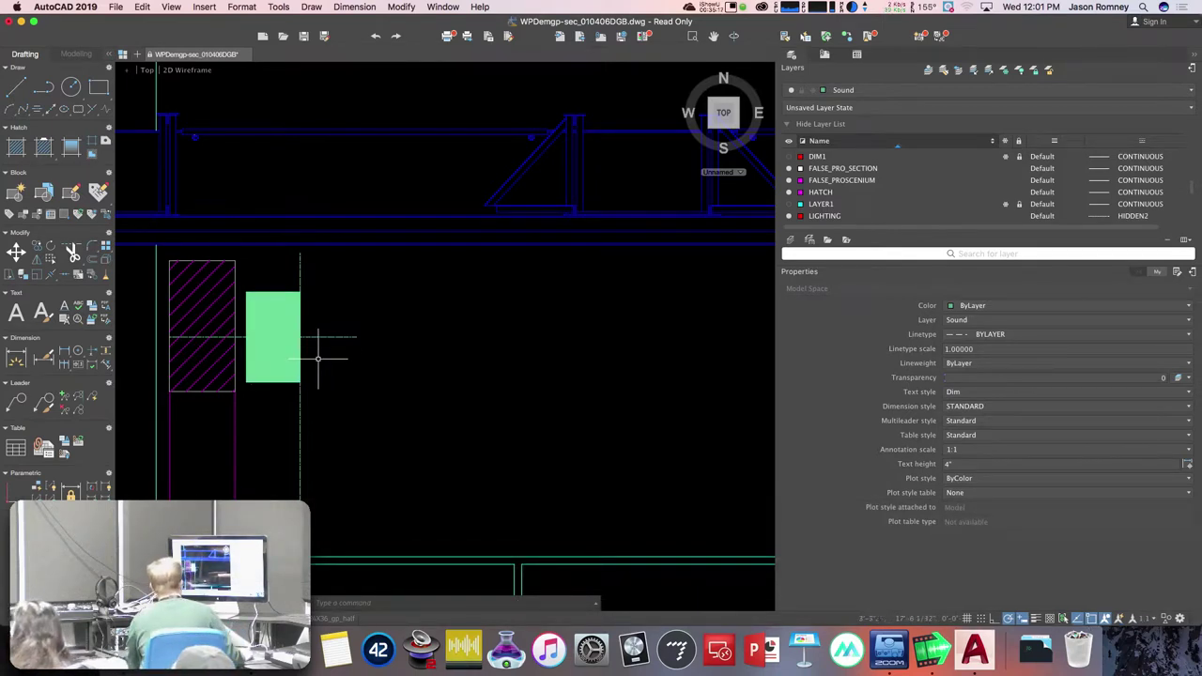
- Erase the horizontal 18' guide line and the vertical 3' guide line, keeping the filled rectangle
left_click(350, 336)
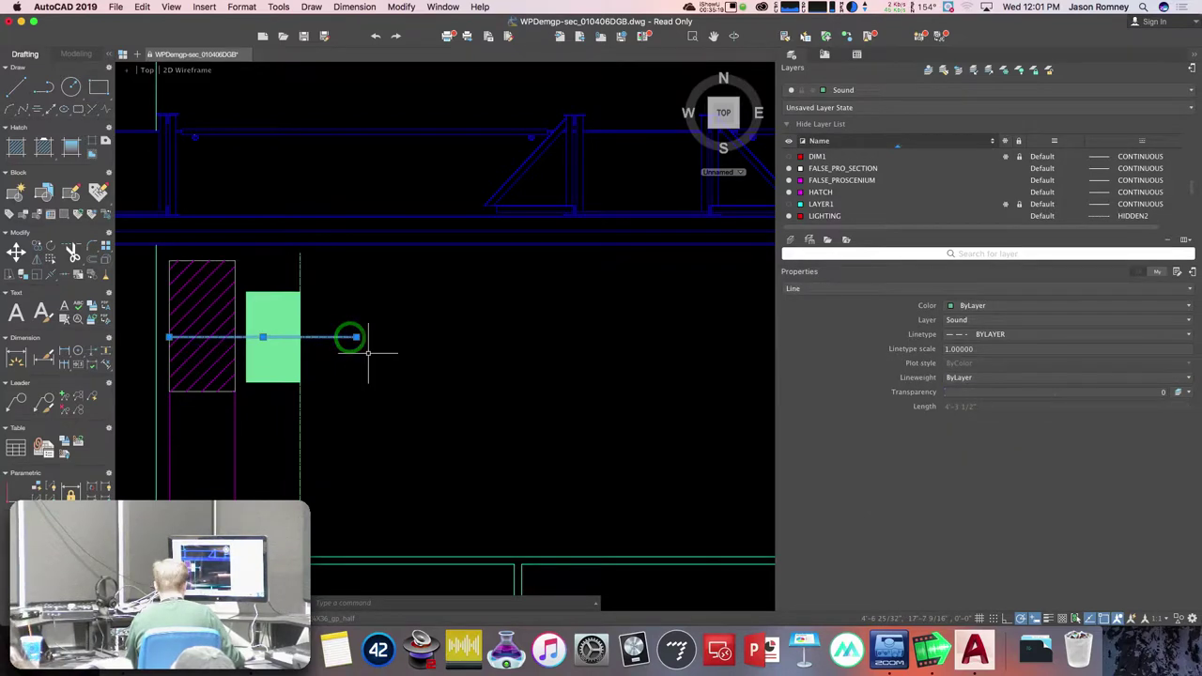
type("e")
key("space")
key("e")
left_click(301, 277)
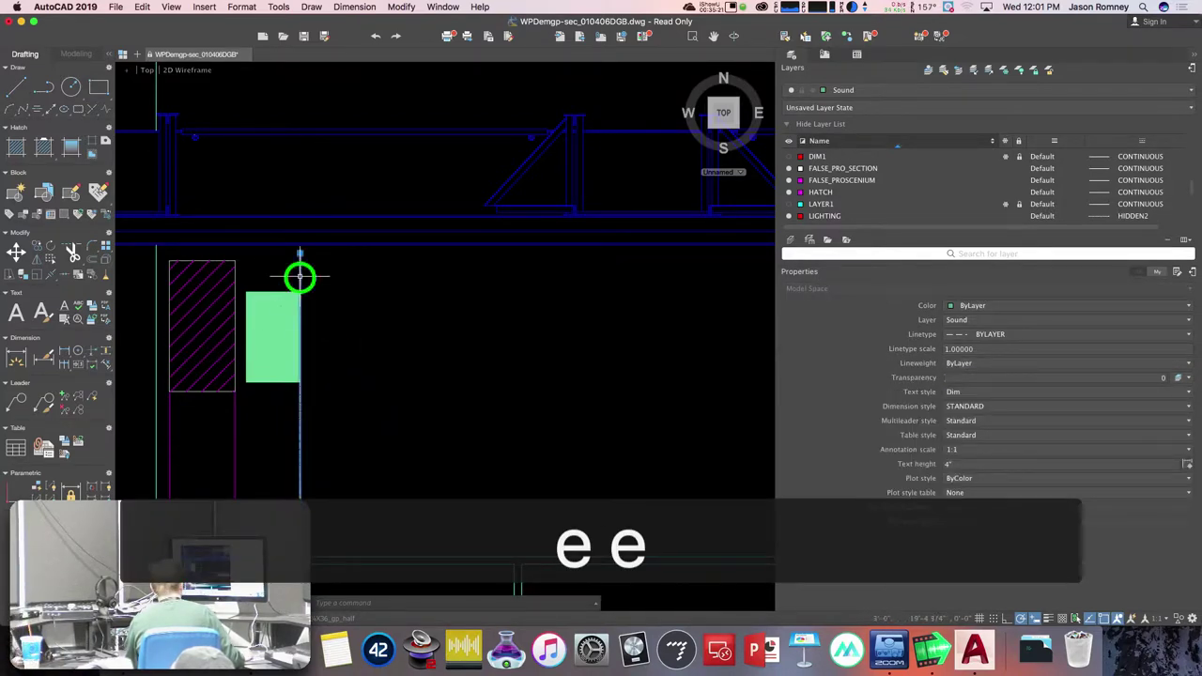
key("space")
scroll(376, 374, "down", 3)
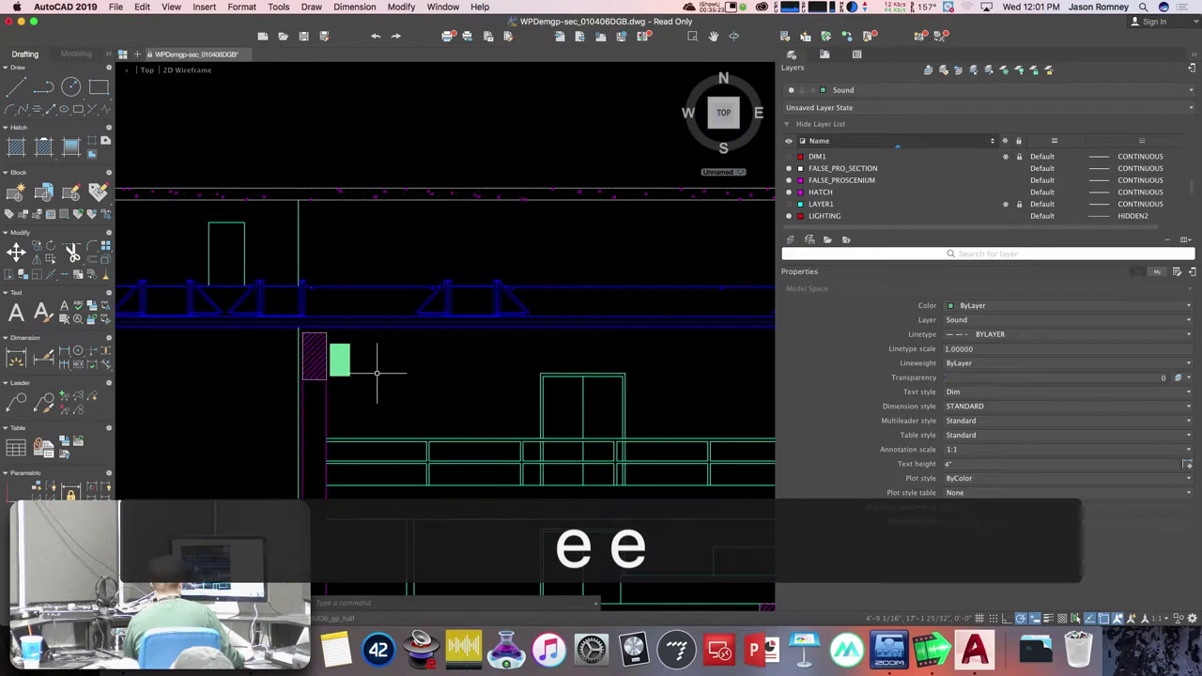
scroll(376, 374, "down", 2)
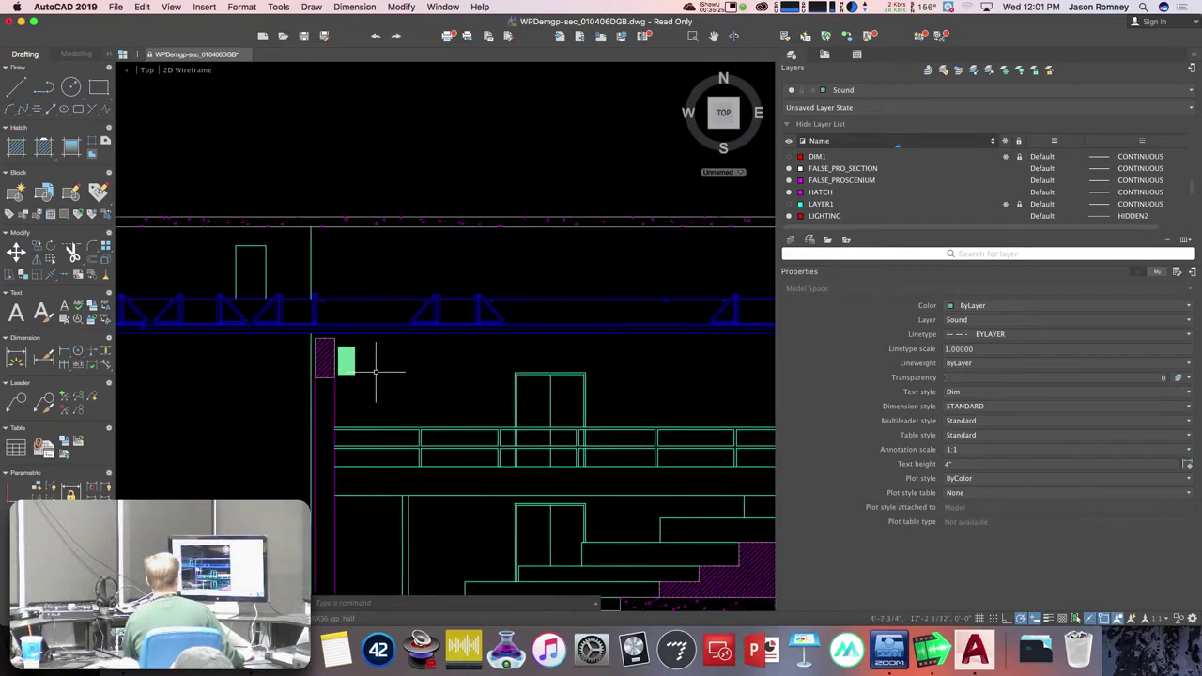
middle_click_drag(374, 377, 355, 536)
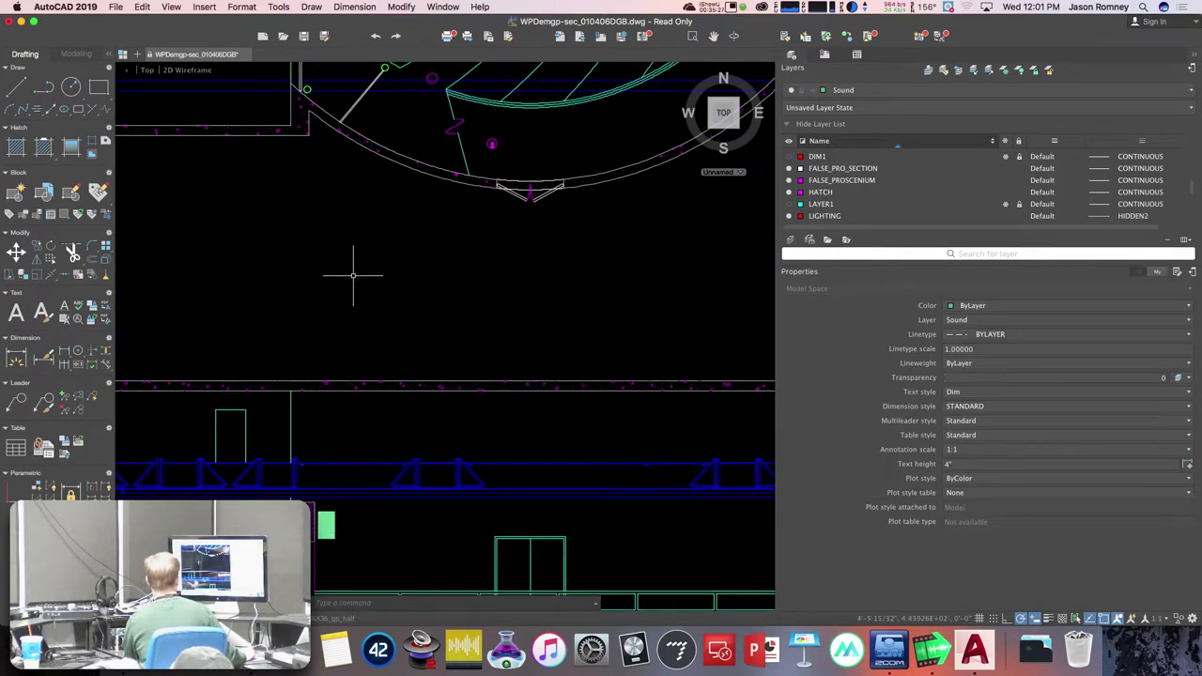
middle_click_drag(353, 275, 349, 542)
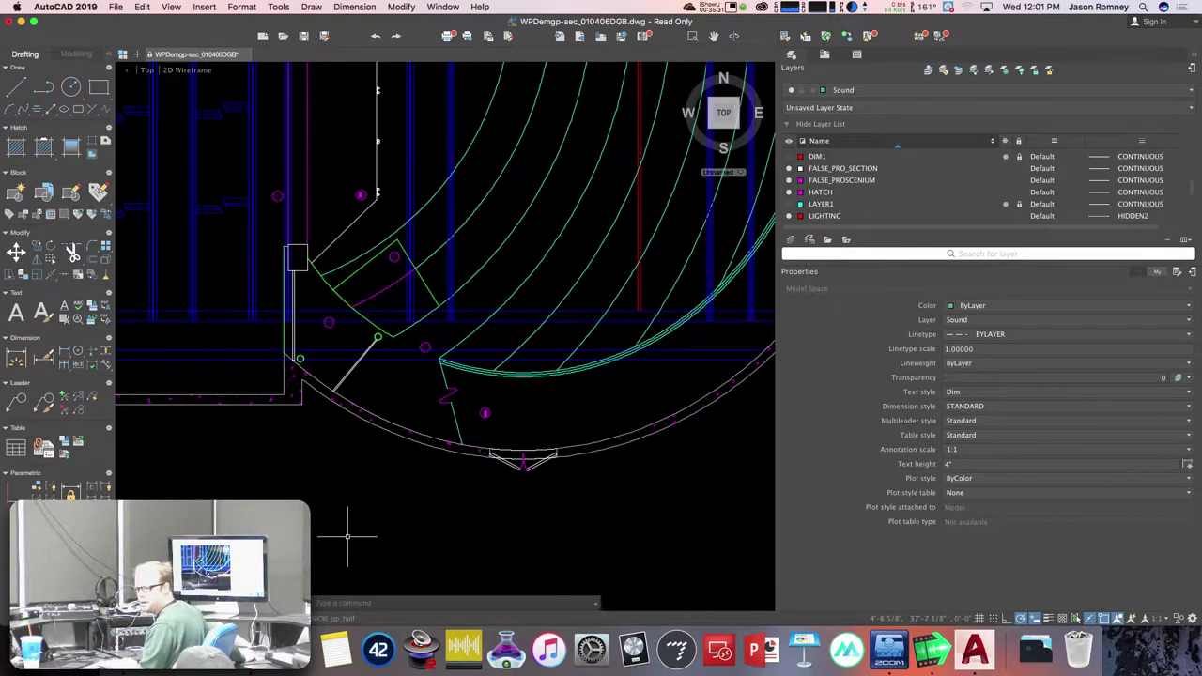
middle_click_drag(347, 535, 391, 260)
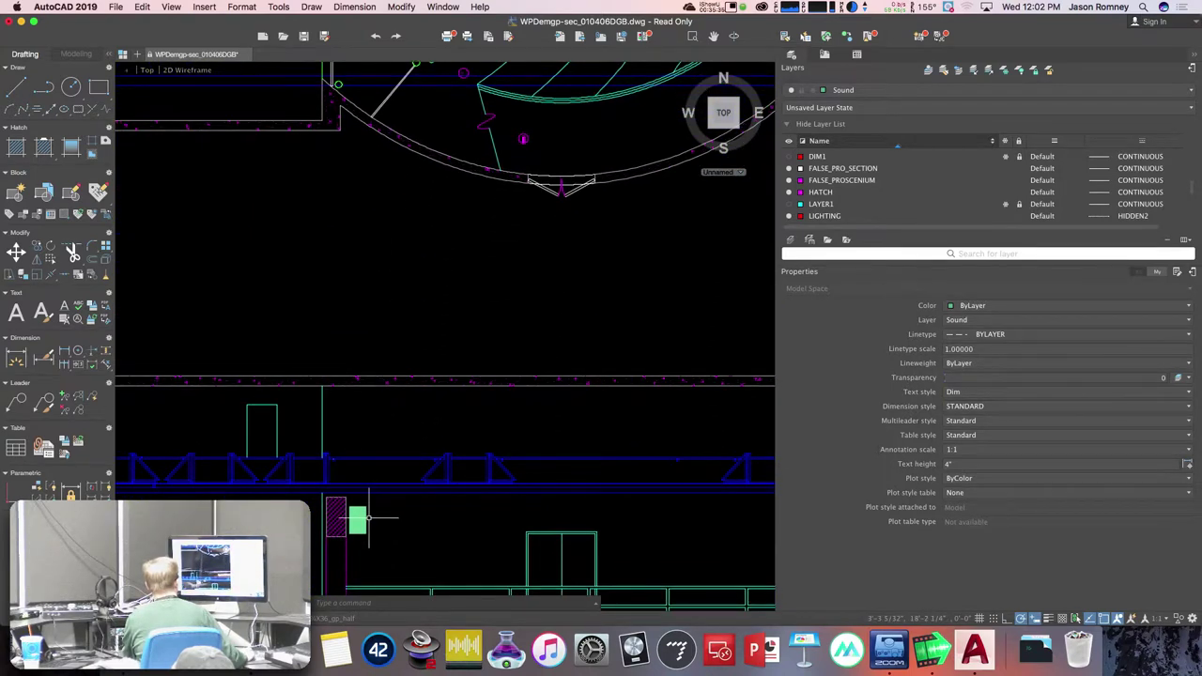
left_click(365, 518)
mouse_move(365, 522)
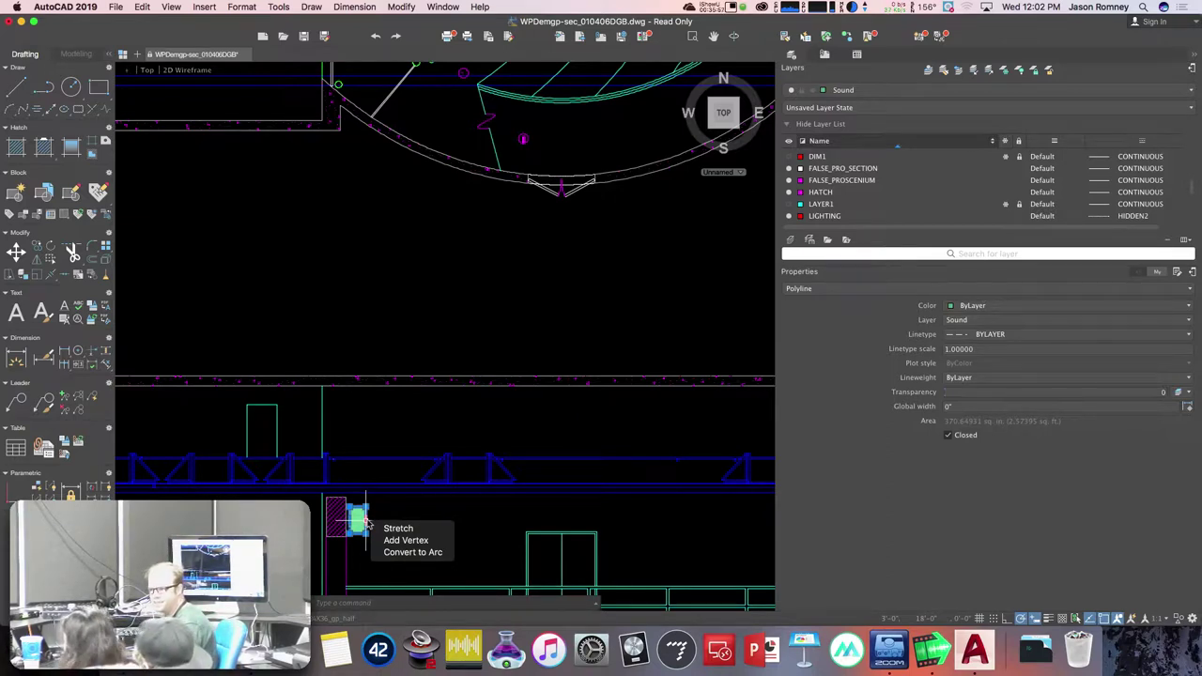
key("Escape")
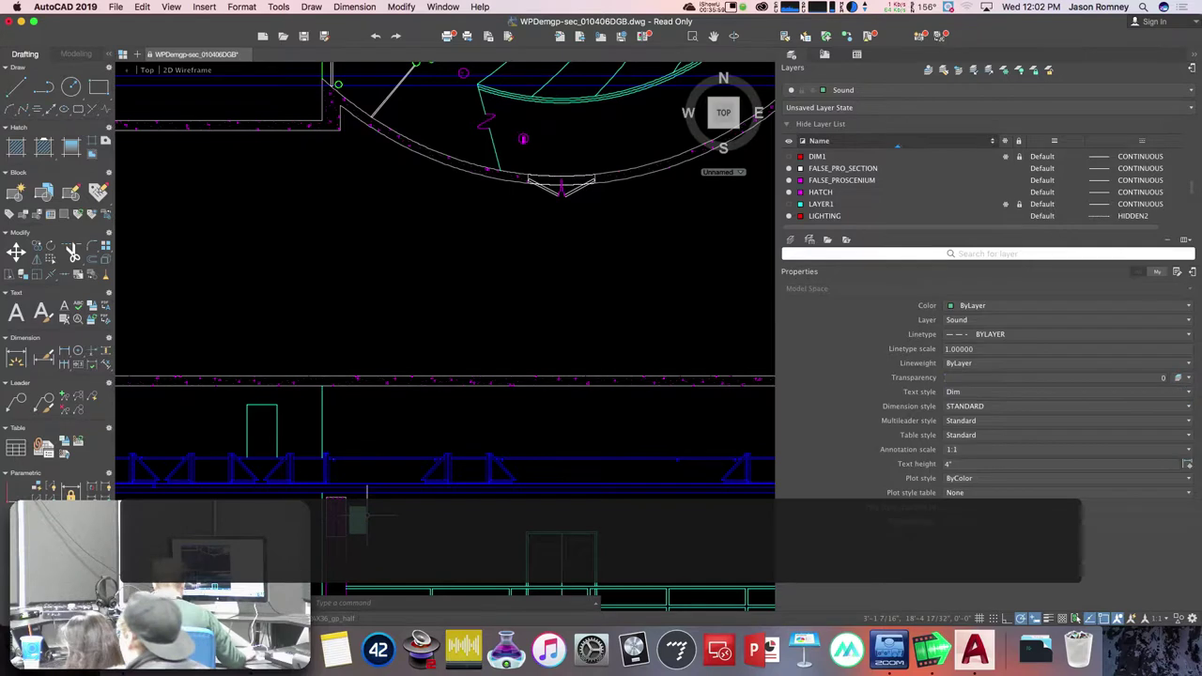
- Copy the filled rectangle from the section by its audience-side edge midpoint onto the plan's centre line, just upstage of the orchestra pit edge
type("co")
key("Return")
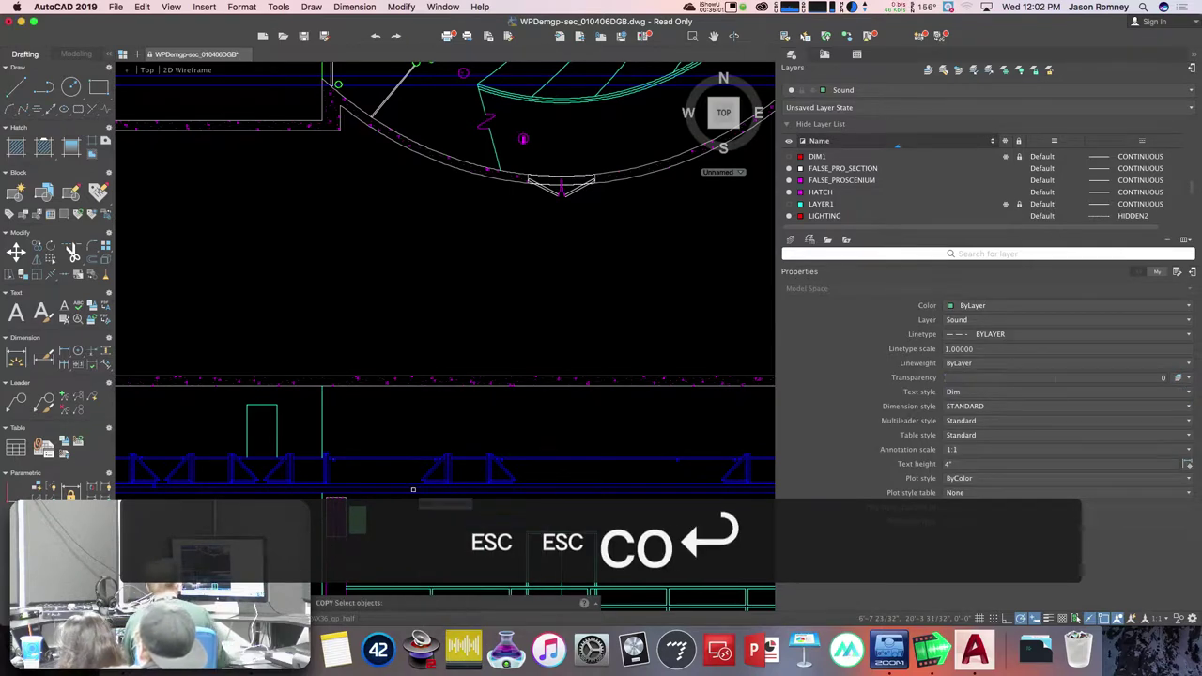
left_click(349, 498)
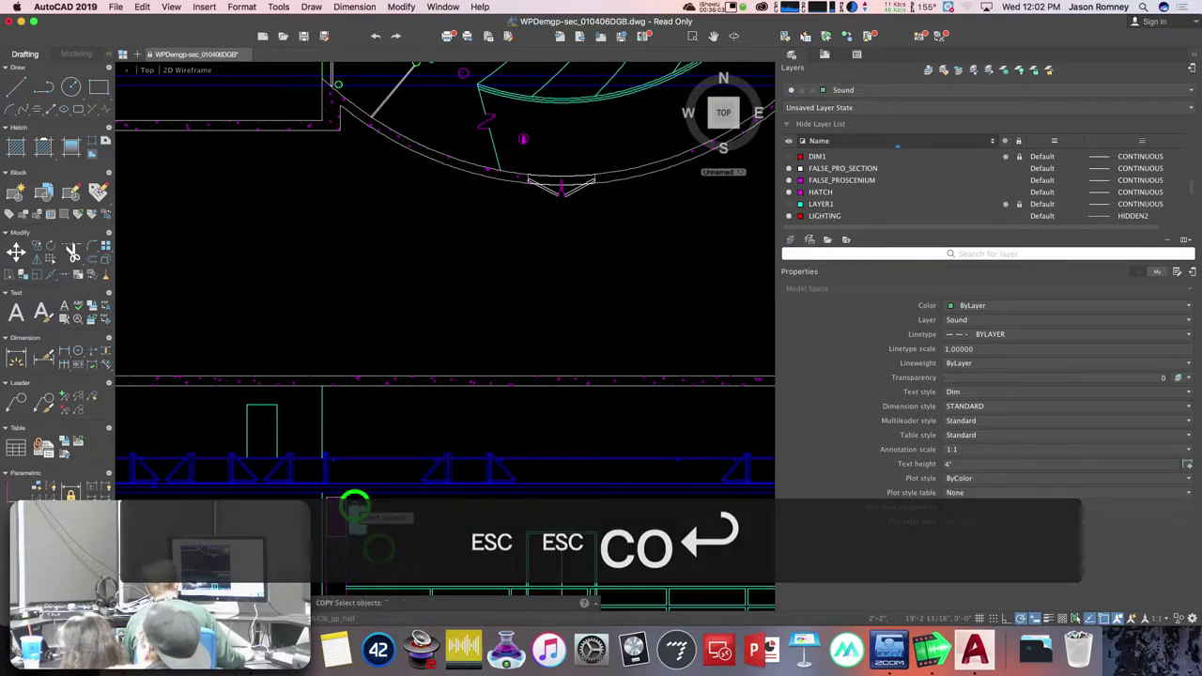
right_click(357, 498)
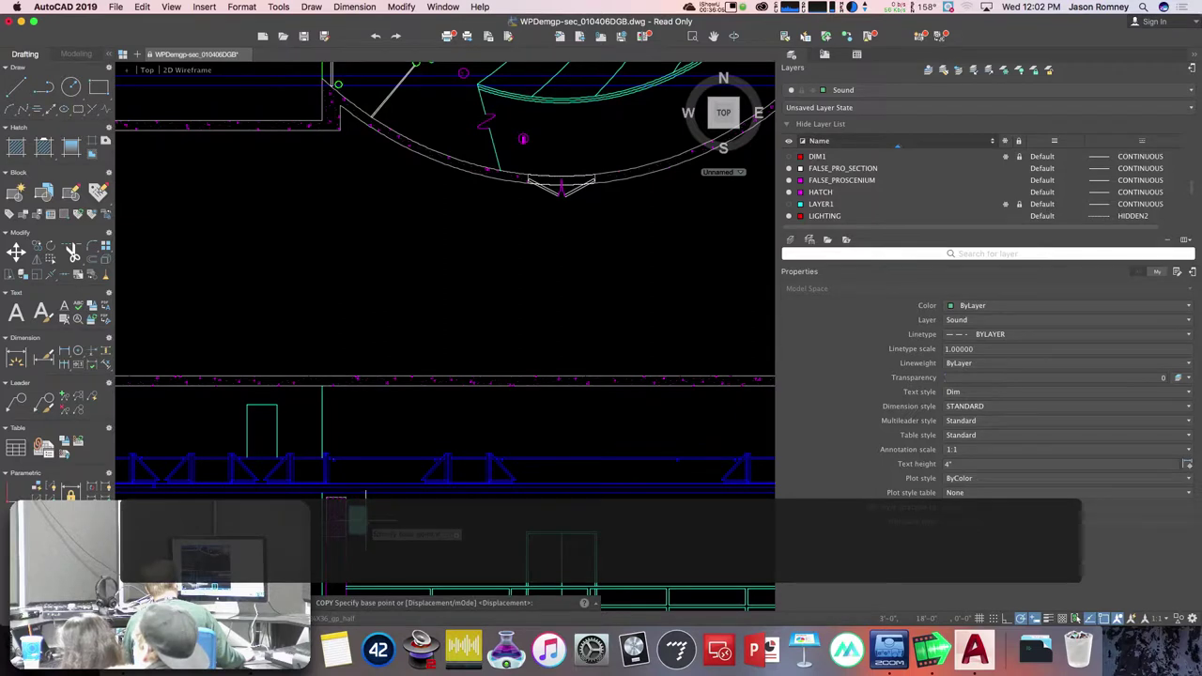
left_click(365, 519)
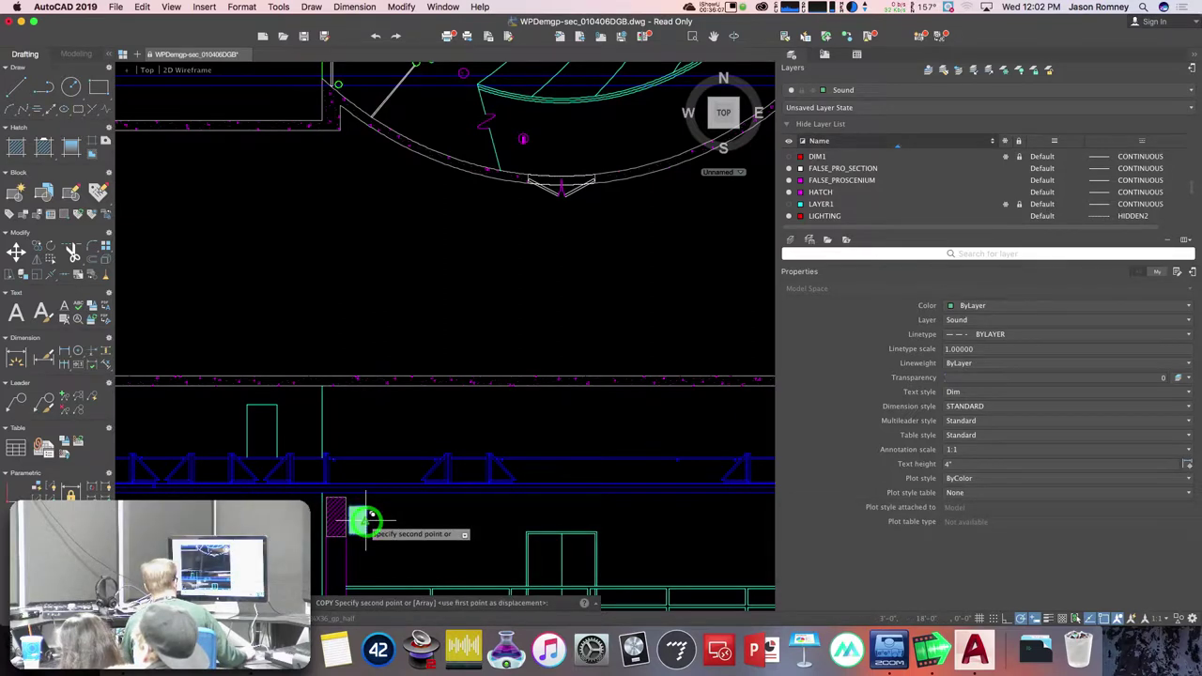
middle_click_drag(397, 370, 395, 563)
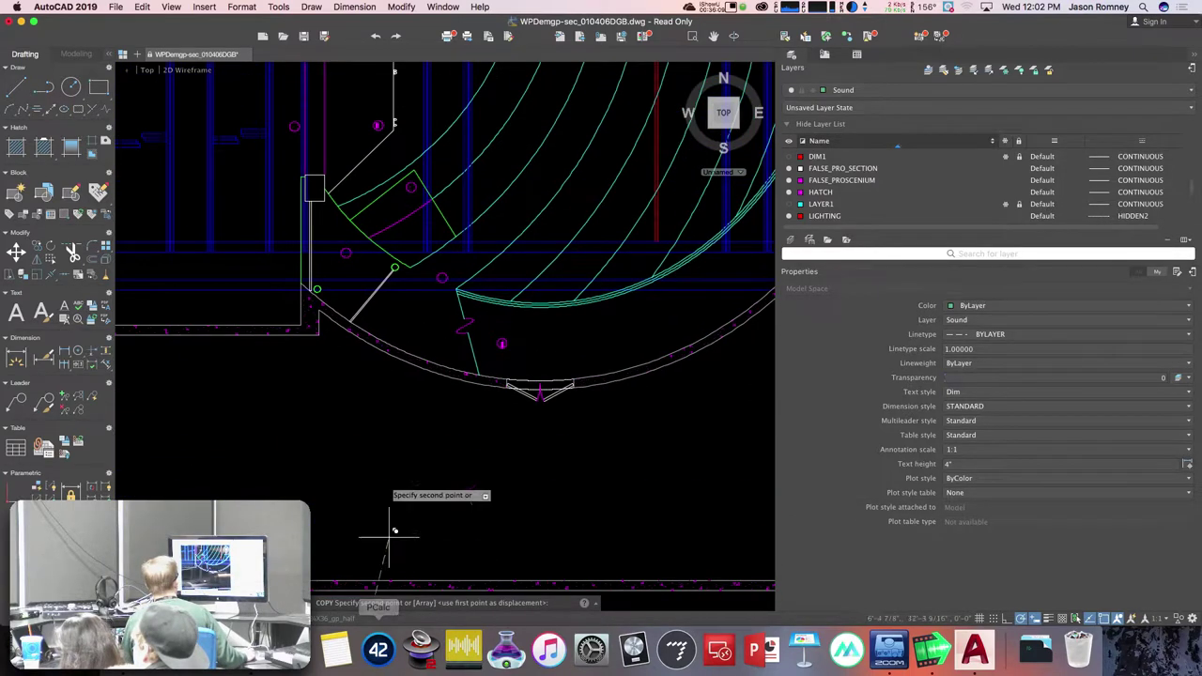
scroll(385, 197, "up", 5)
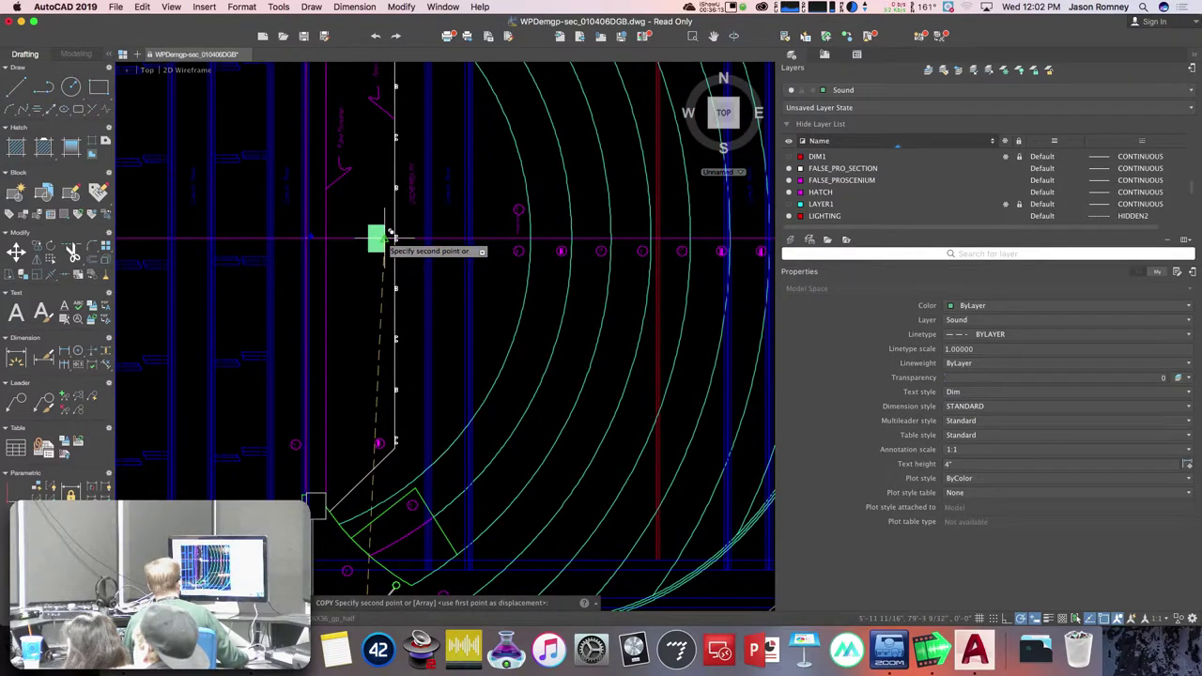
left_click(385, 237)
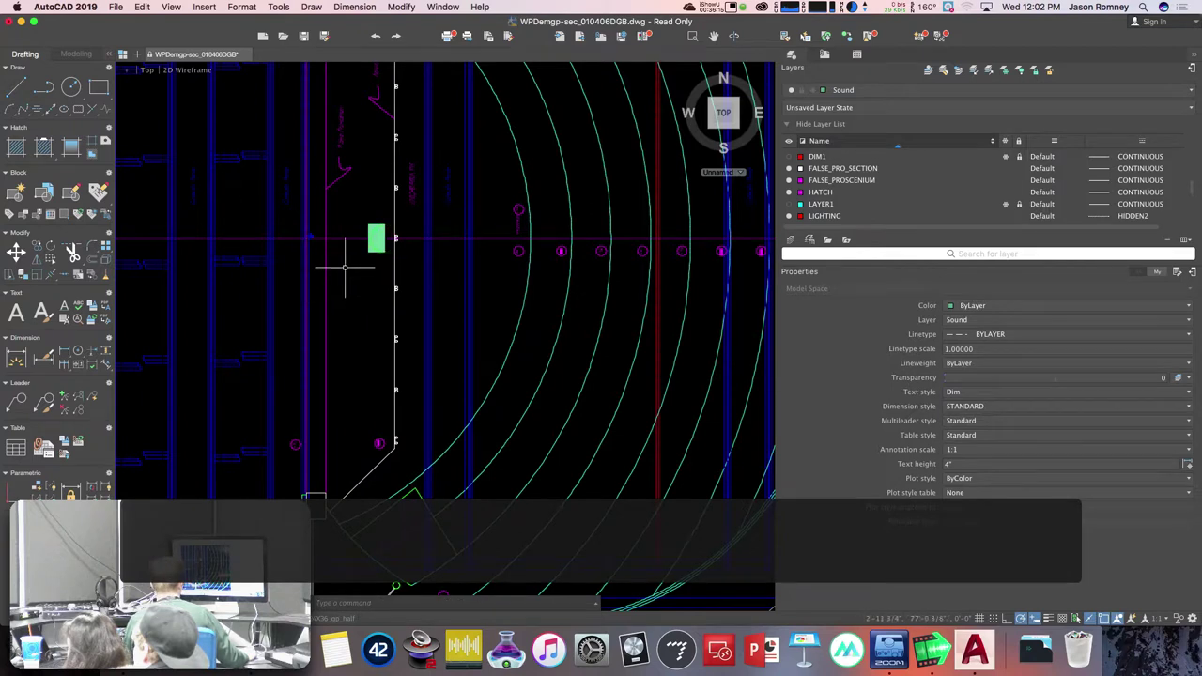
- Set the UCS origin in the plan at the intersection of the centre line and the plaster line, keeping the axis directions
middle_click_drag(348, 260, 343, 313)
scroll(344, 281, "up", 3)
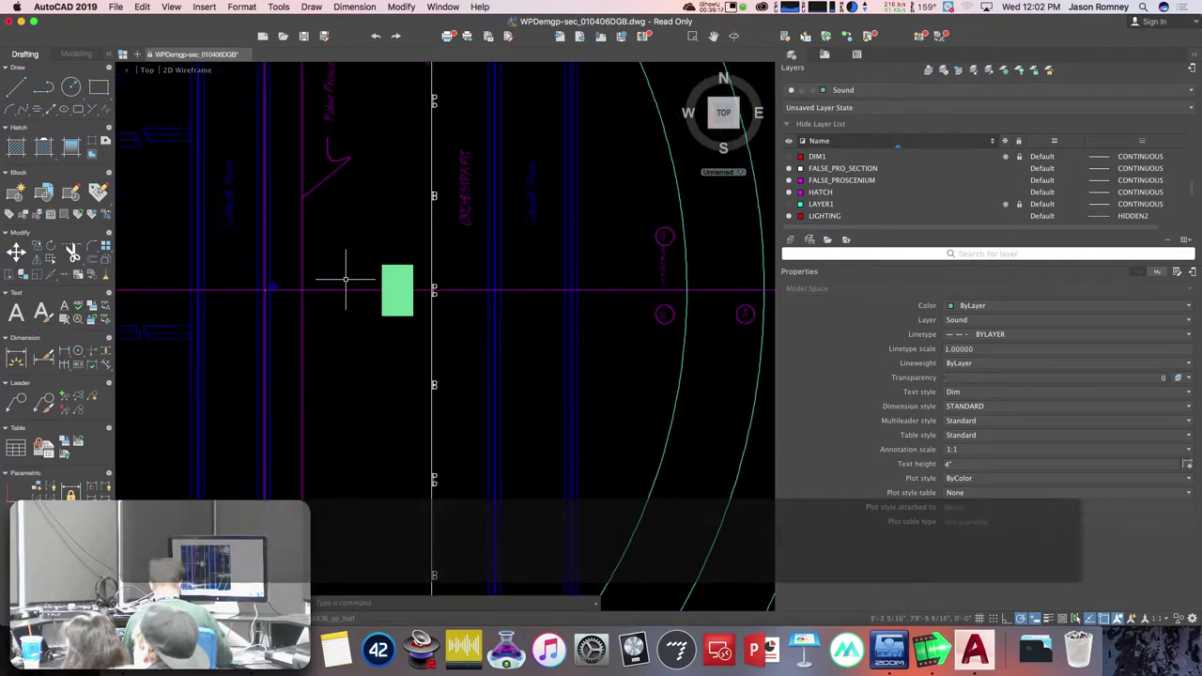
type("ucs")
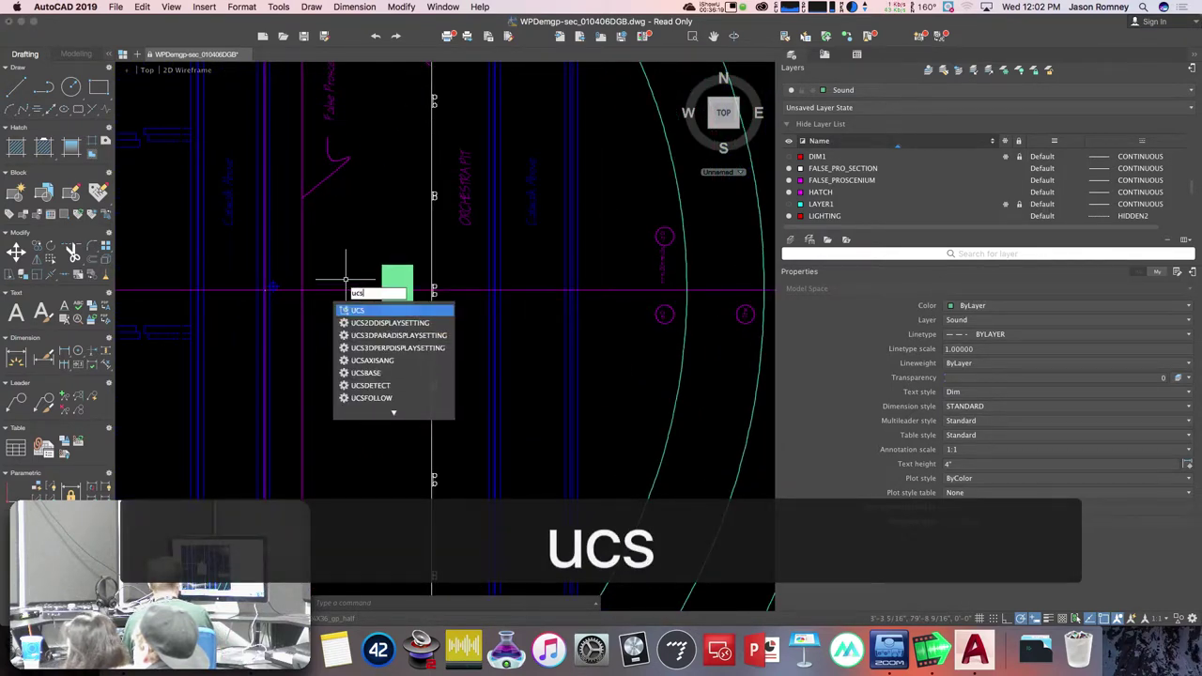
key("Return")
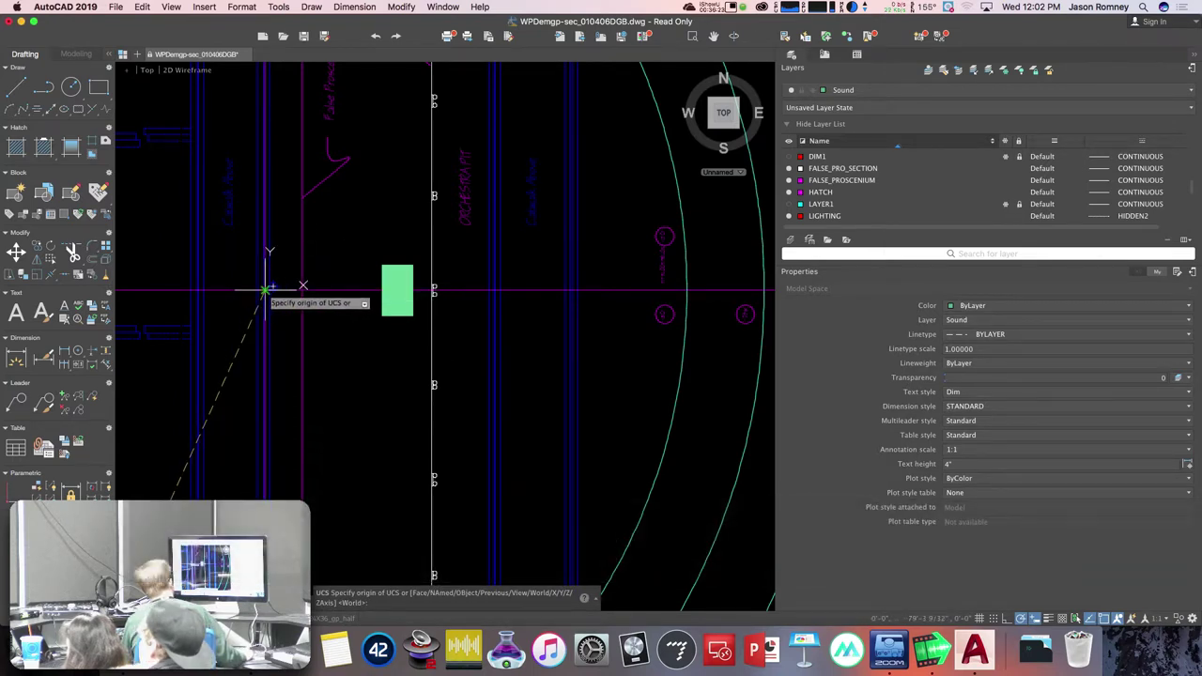
scroll(263, 289, "up", 5)
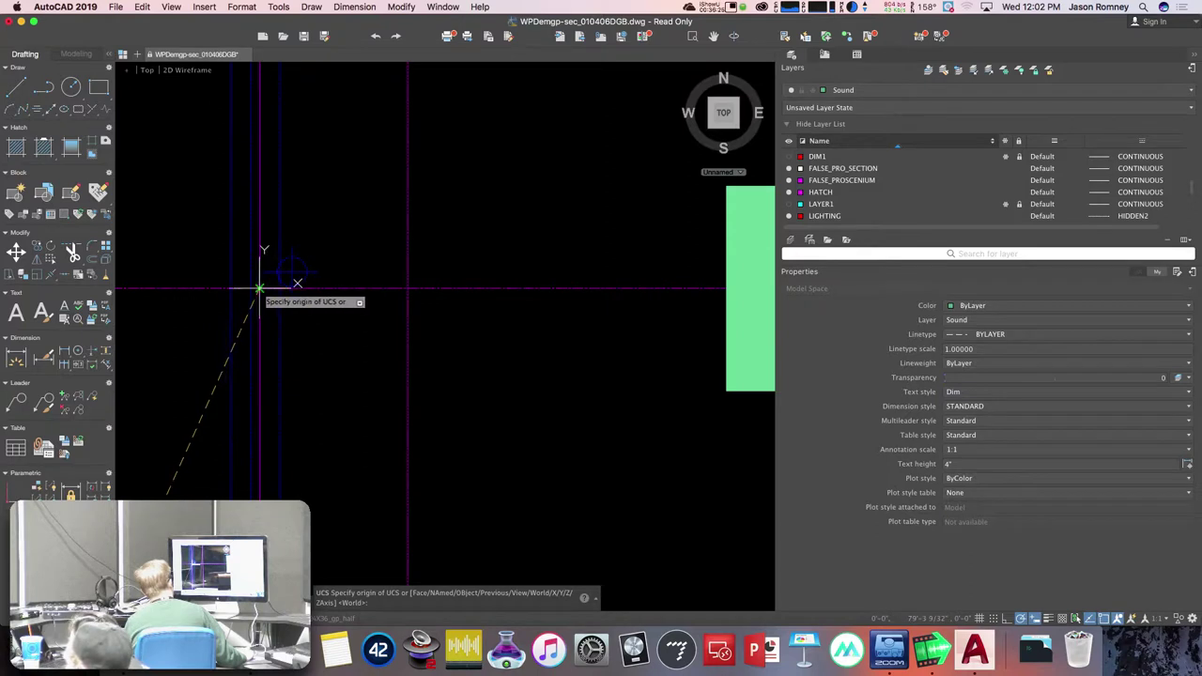
left_click(260, 289)
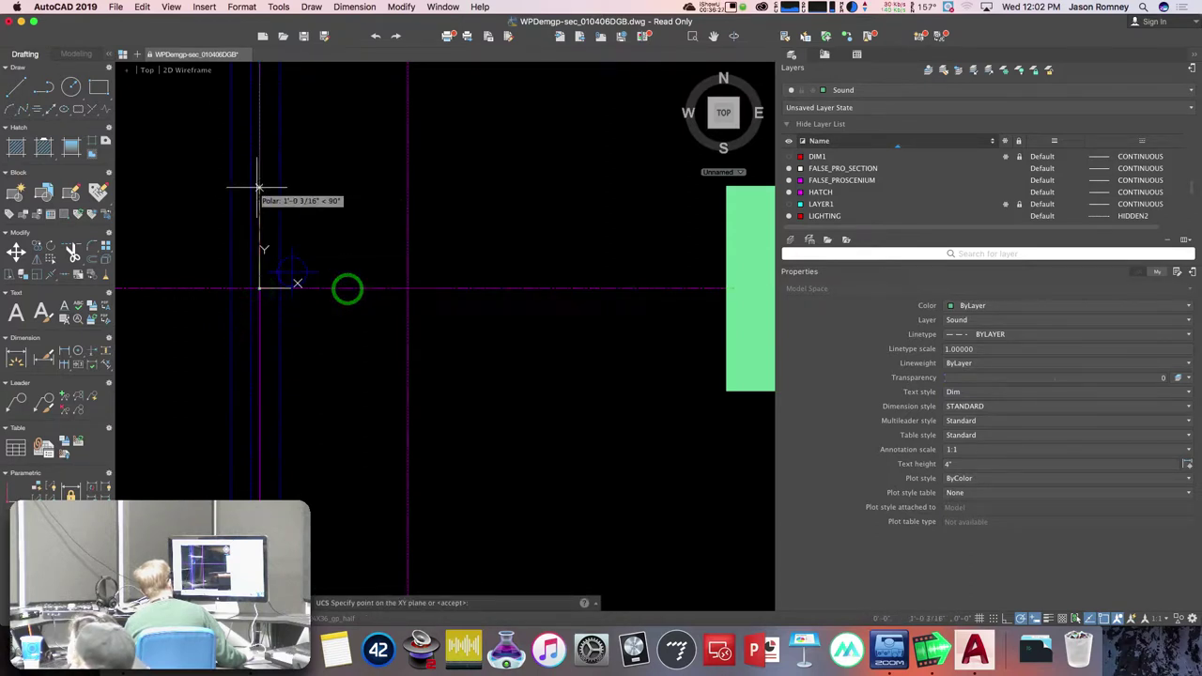
key("Return")
- Draw a short vertical guide line in the plan, starting at 3',0 and running down from the centre line
scroll(458, 339, "down", 3)
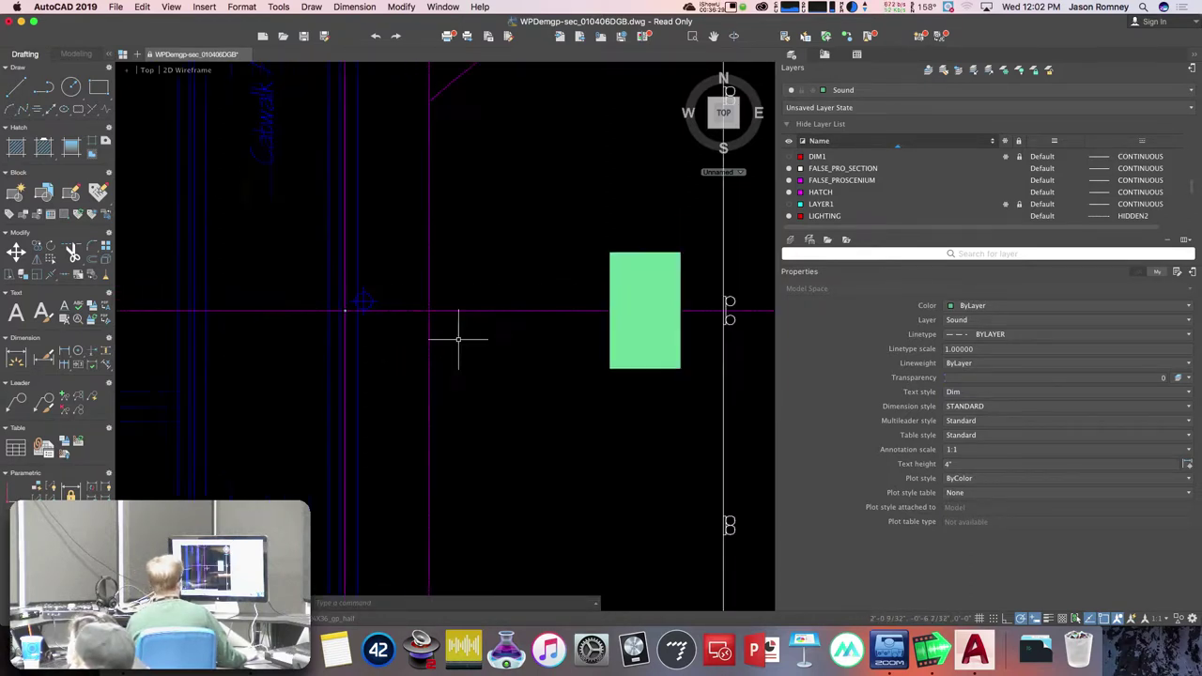
key("l")
key("Return")
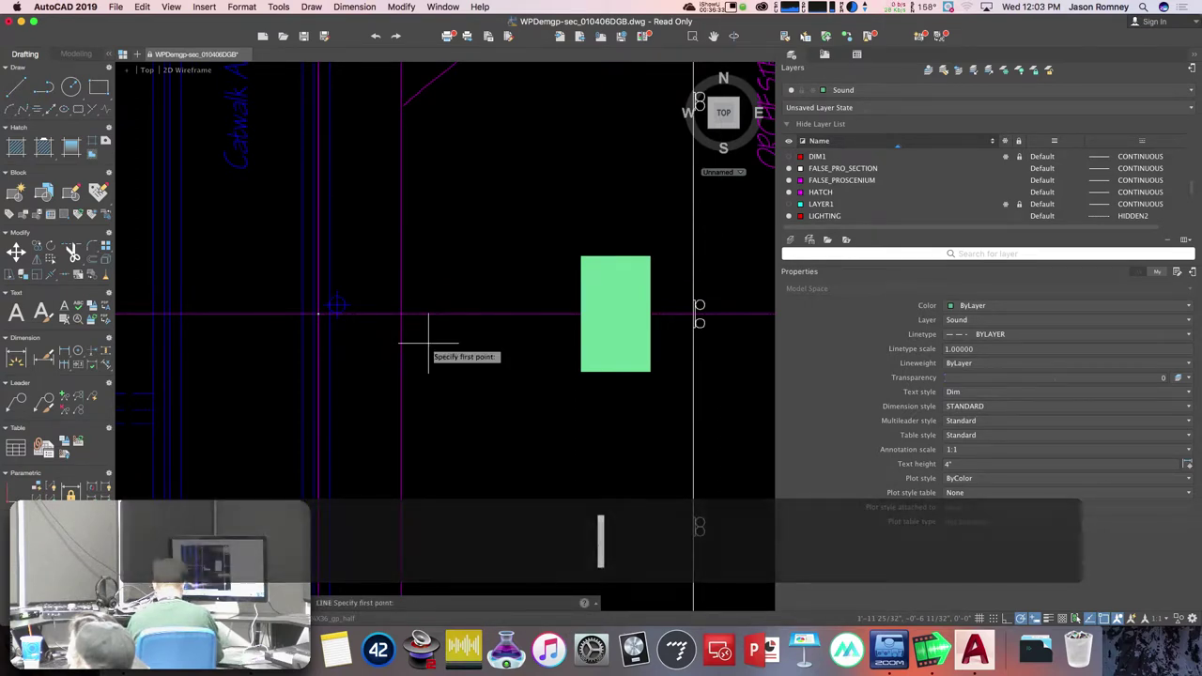
type("3',0")
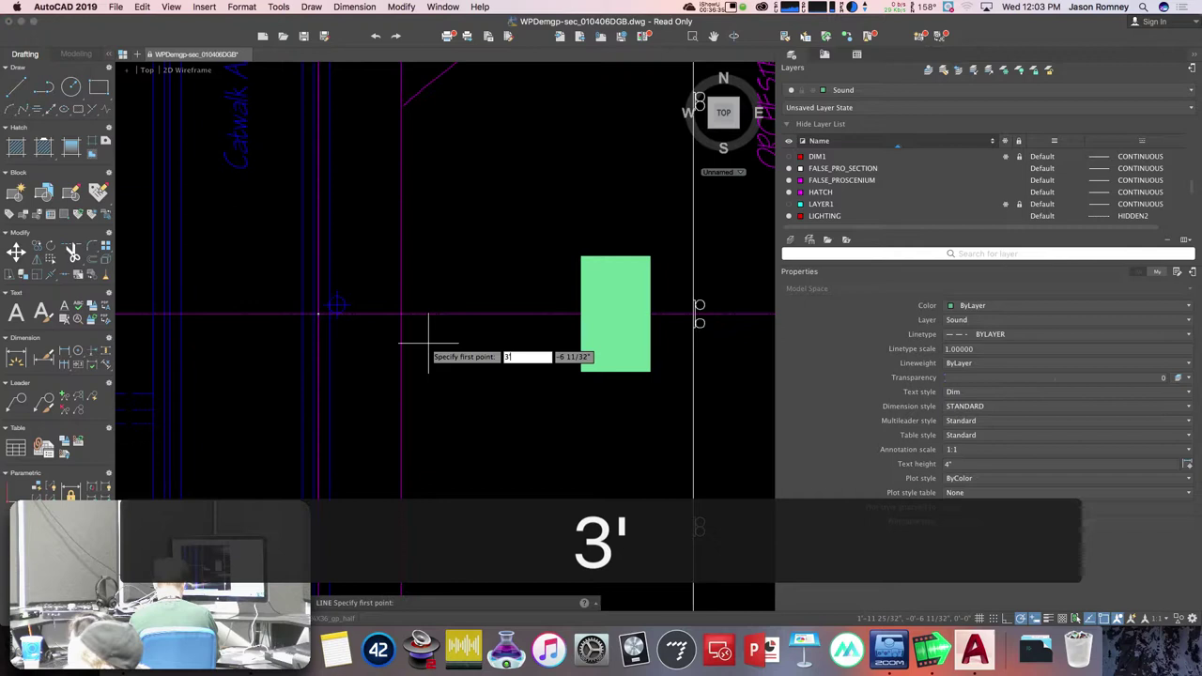
key("Return")
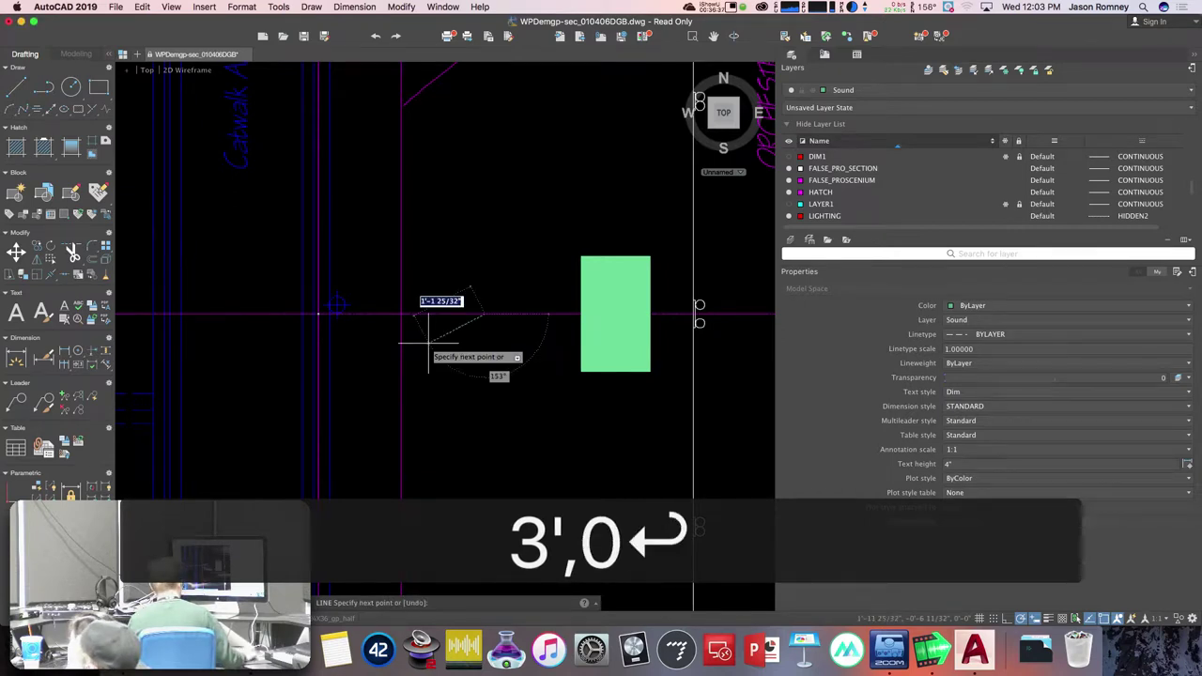
key("Escape")
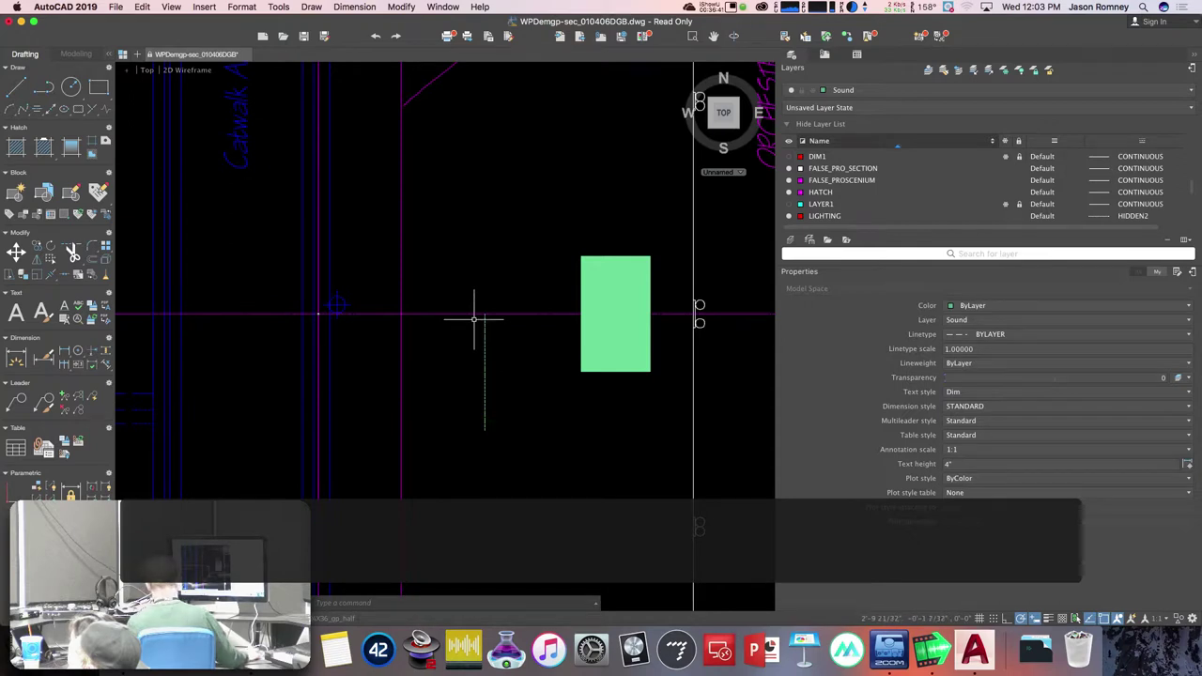
- Move the filled rectangle in the plan by its audience-side edge midpoint to the guide line's endpoint on the centre line
type("m")
key("space")
left_click(537, 223)
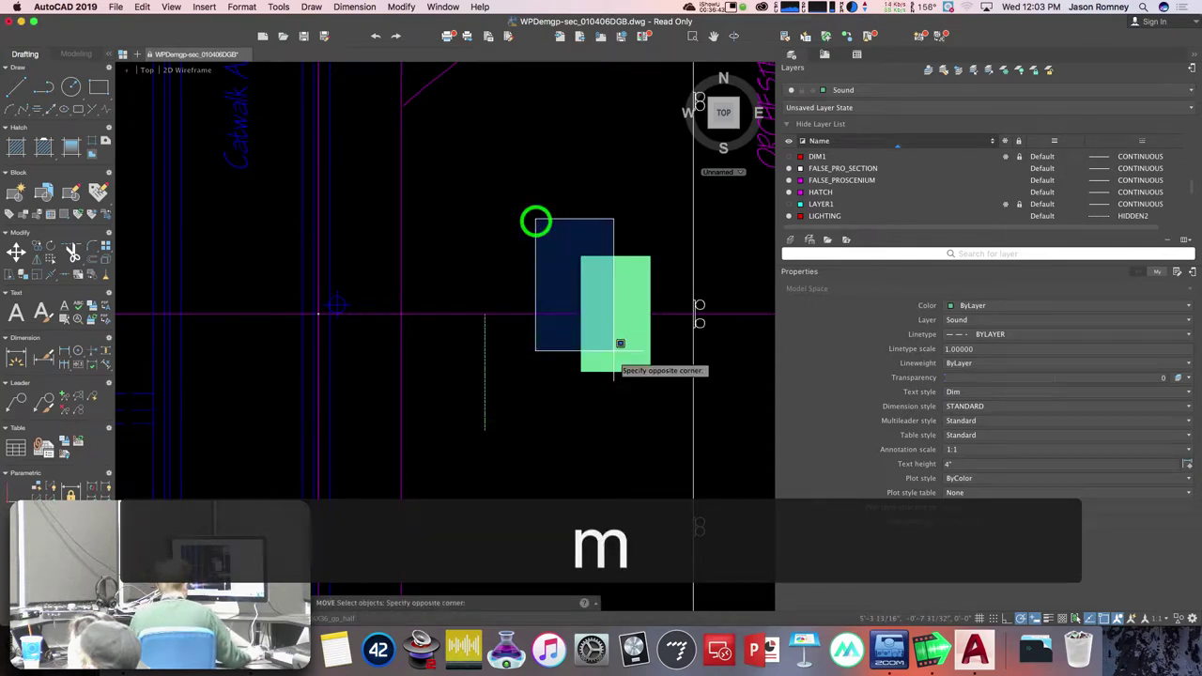
left_click(663, 407)
key("space")
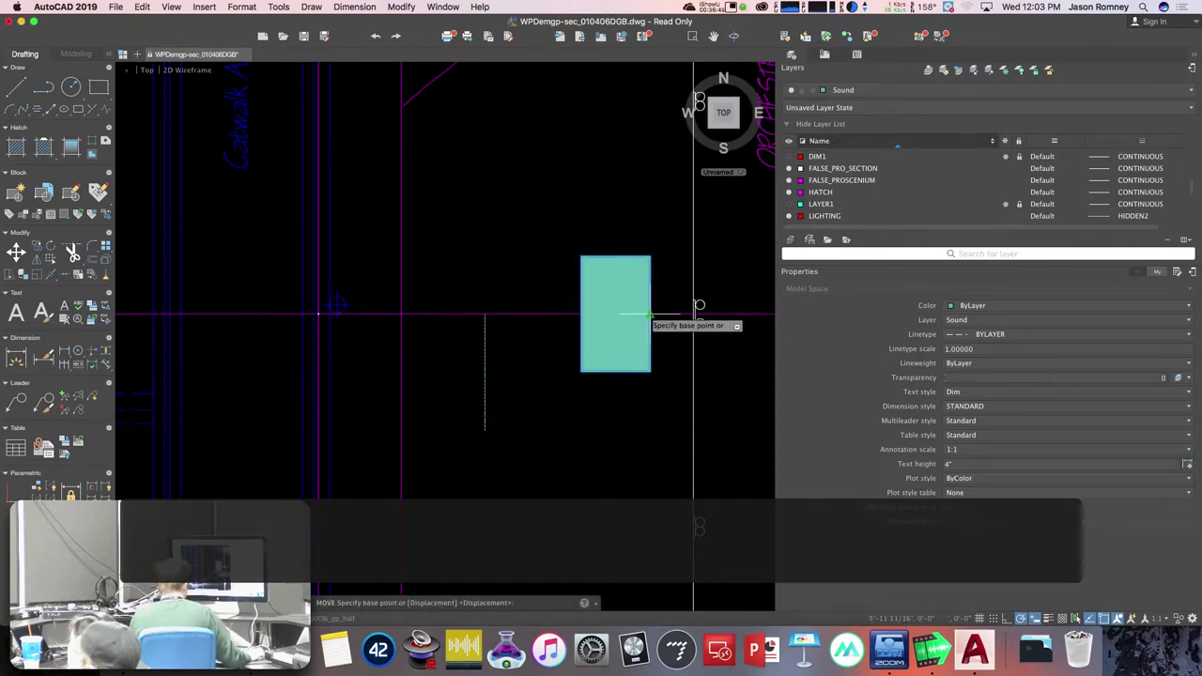
left_click(648, 314)
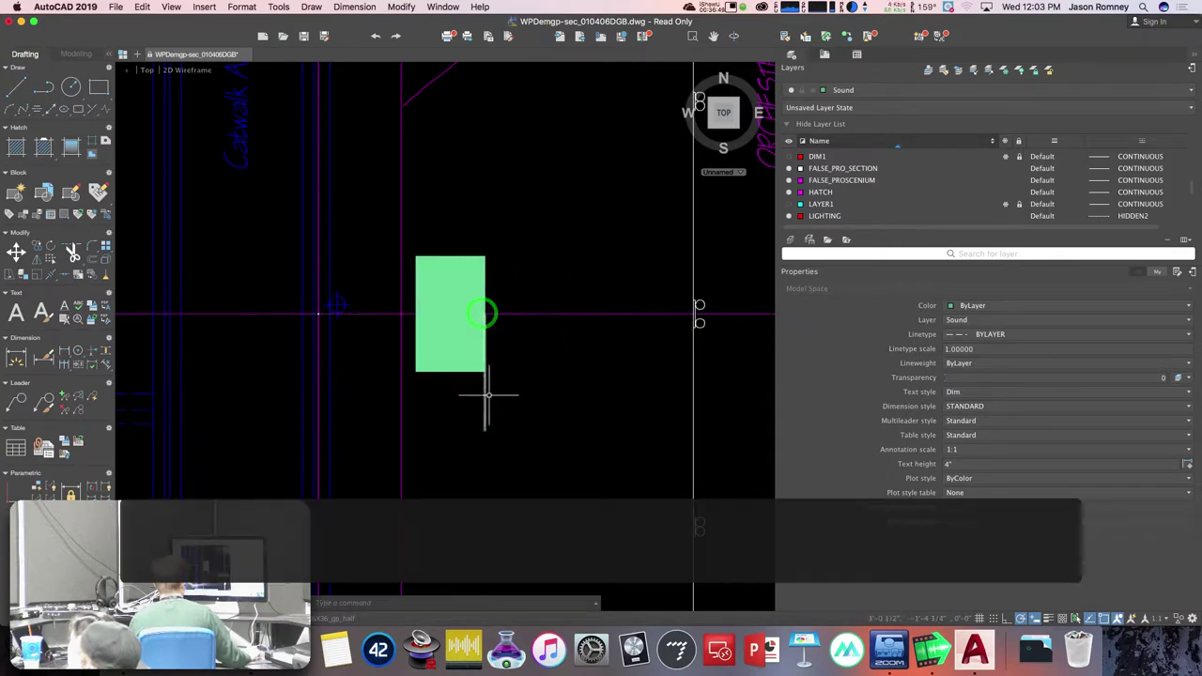
- Erase the short vertical guide line below the filled rectangle in the plan
right_click(504, 458)
left_click(507, 424)
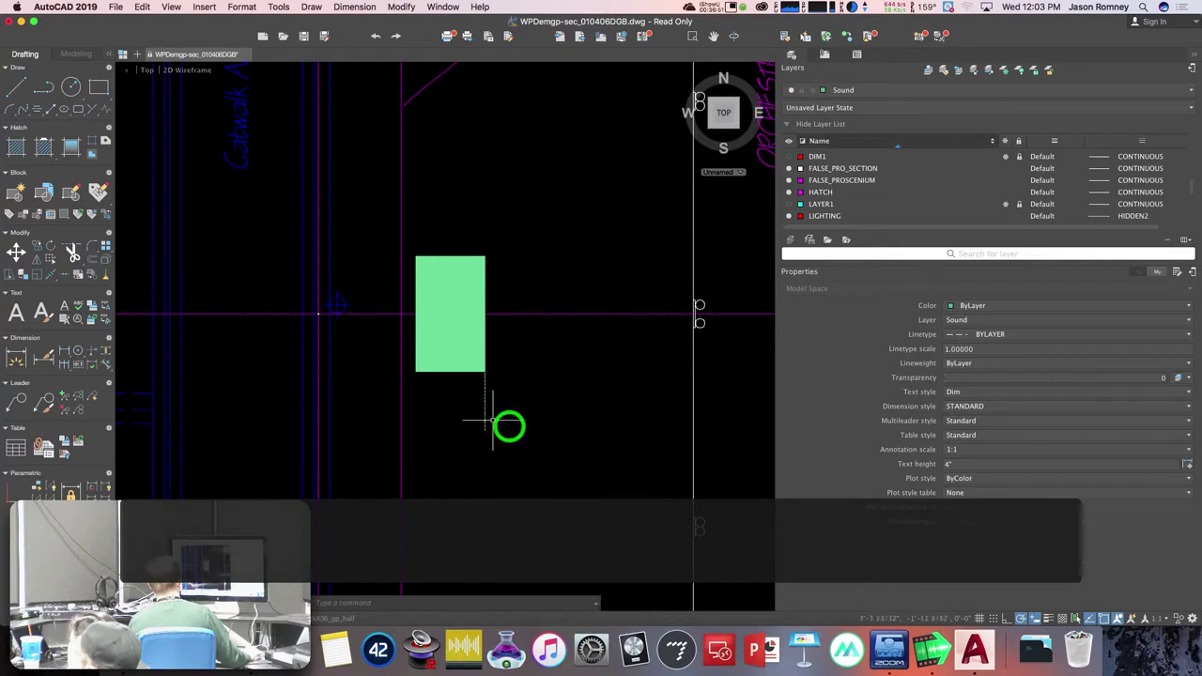
left_click(484, 418)
type("e")
key("Return")
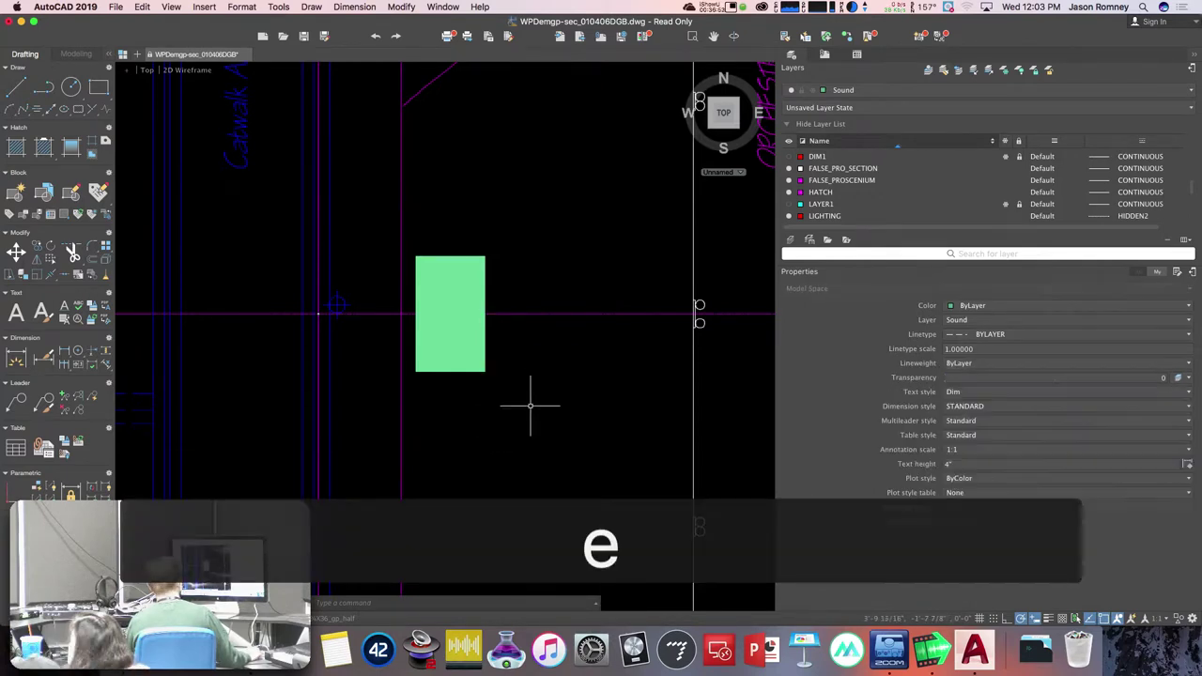
- Draw a vertical construction line through the audience-side edge midpoint of the plan's filled rectangle, extending down across the section
scroll(532, 398, "down", 8)
scroll(518, 393, "down", 5)
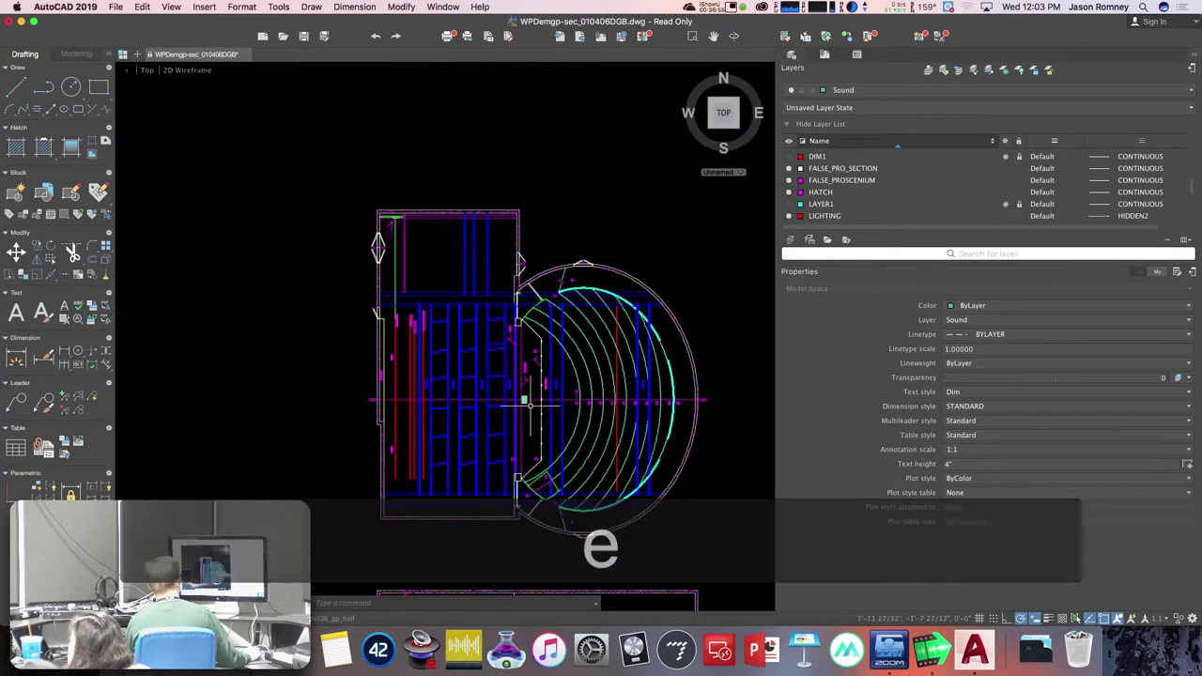
mouse_move(517, 393)
middle_mouse_down()
mouse_move(460, 197)
mouse_move(469, 190)
middle_mouse_up()
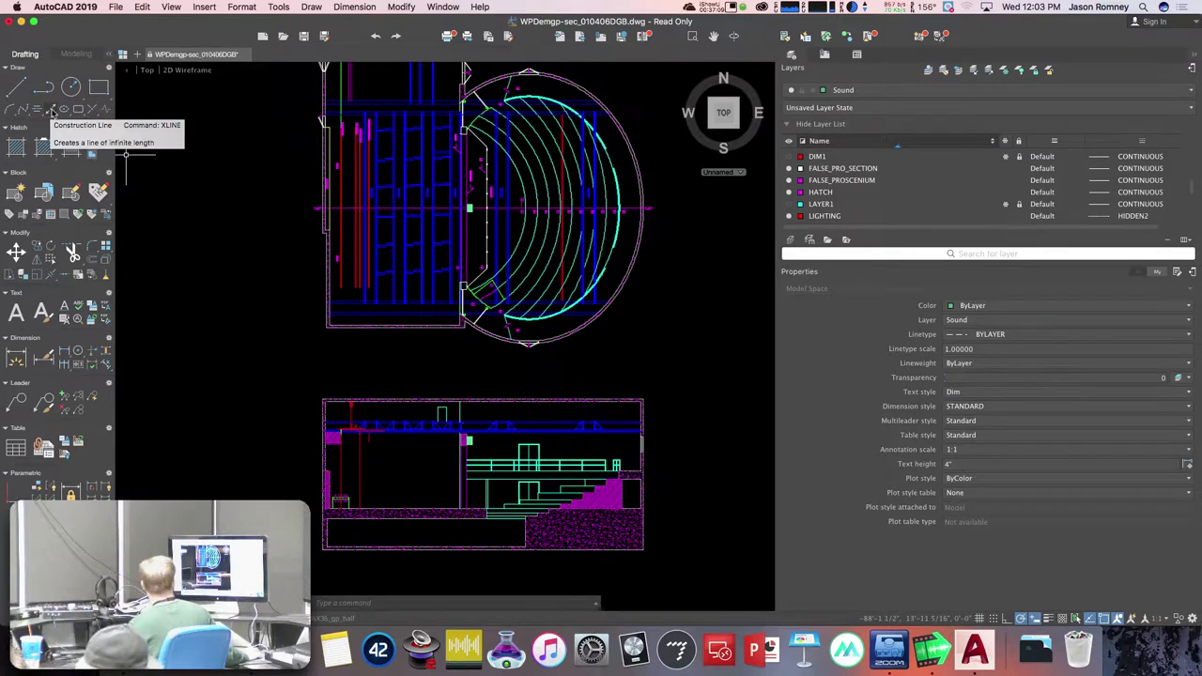
type("xlin")
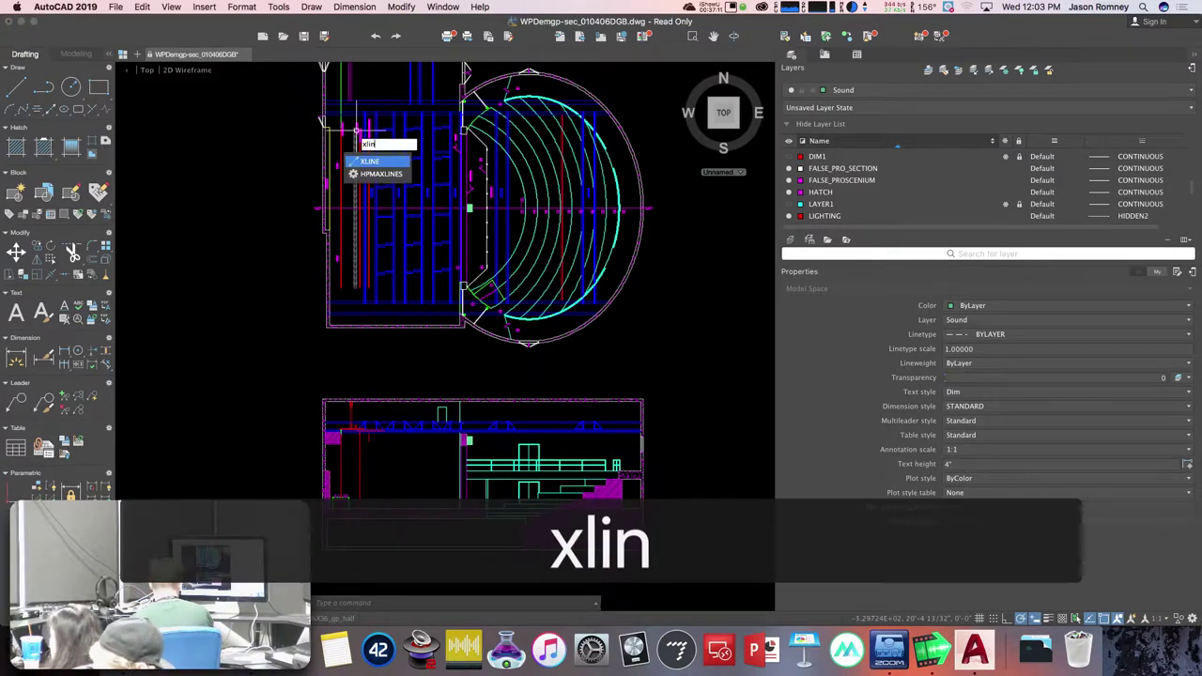
type("e")
key("Return")
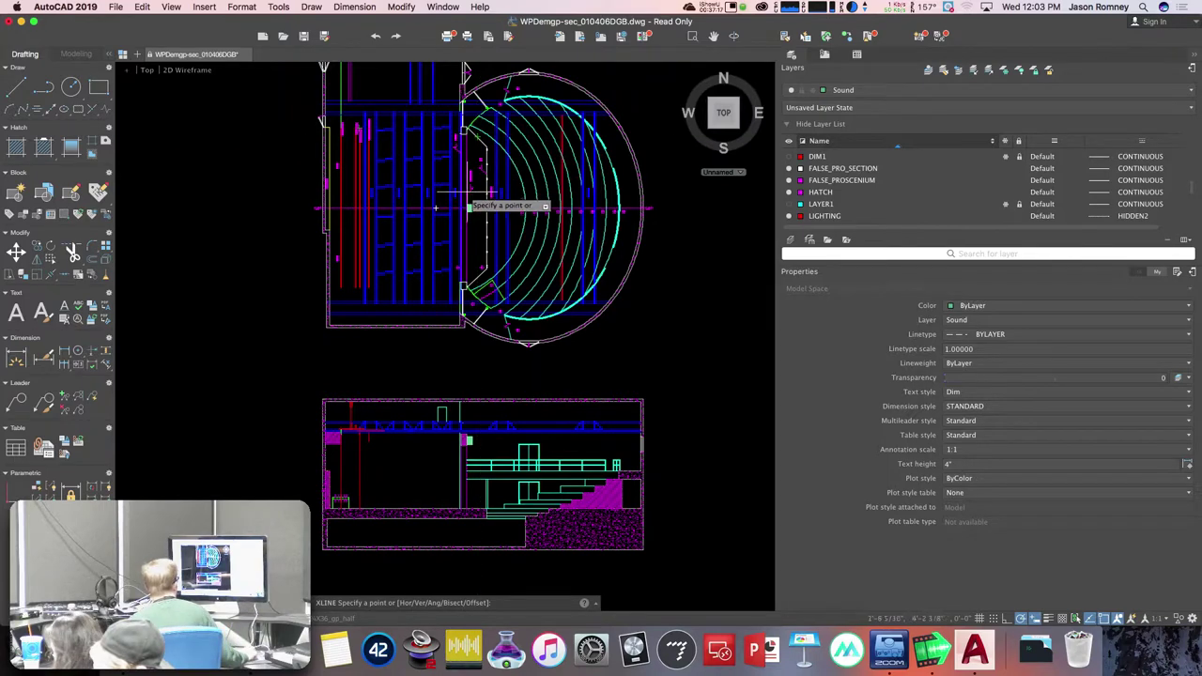
scroll(466, 194, "up", 3)
scroll(464, 195, "up", 3)
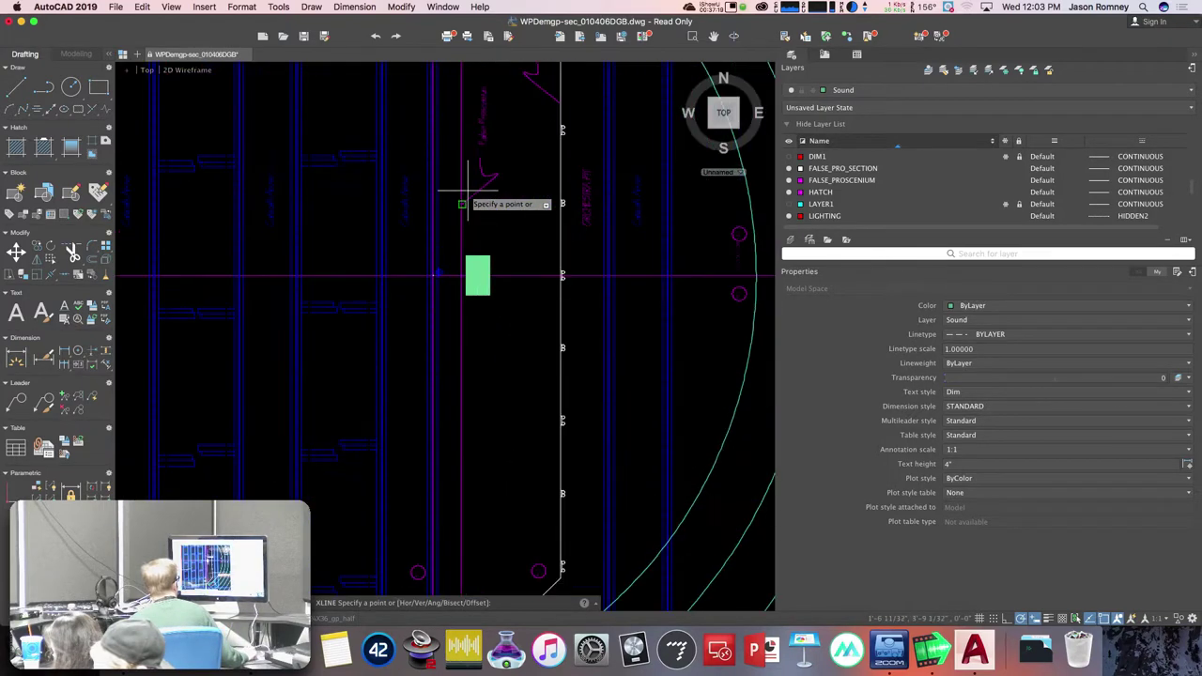
left_click(489, 275)
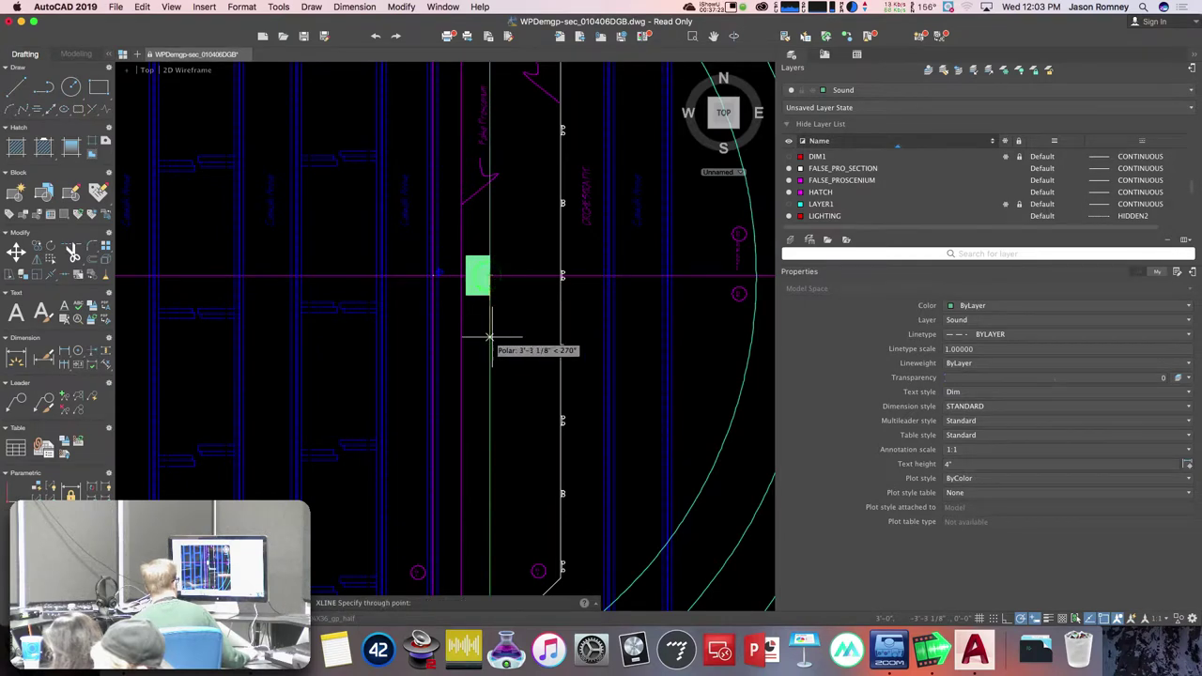
left_click(490, 337)
key("Return")
- Check along the construction line whether the audience-side edges of the filled rectangles in the section and plan align
scroll(502, 345, "down", 1)
scroll(503, 344, "down", 6)
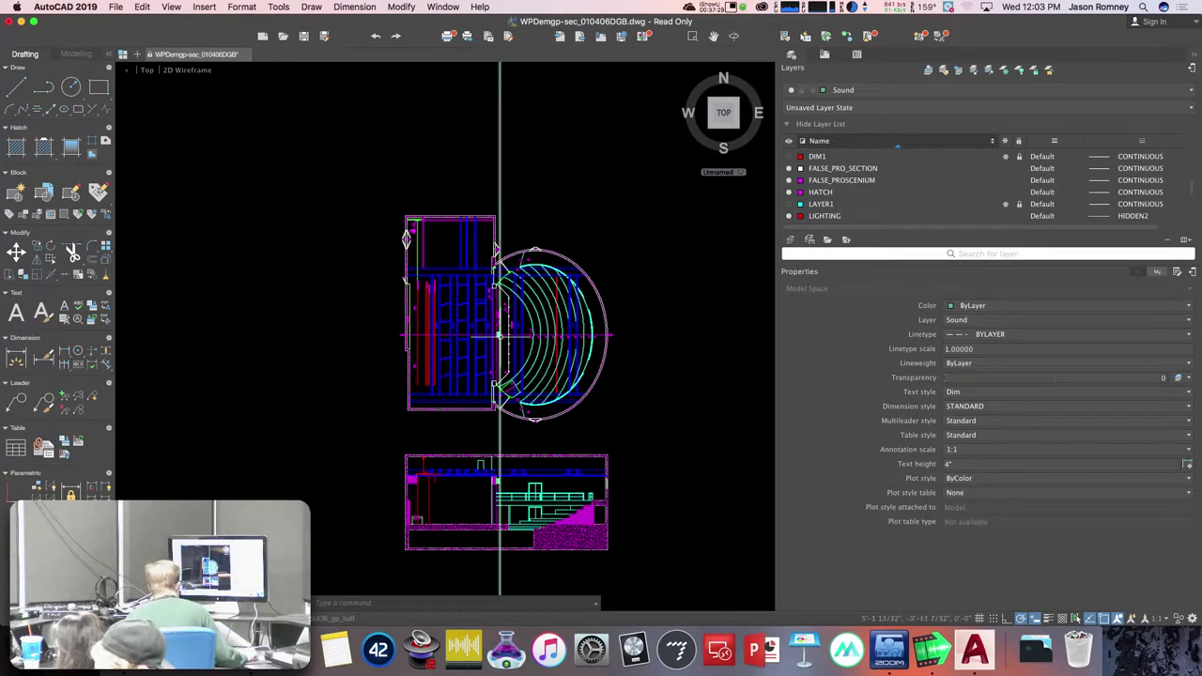
scroll(498, 403, "up", 1)
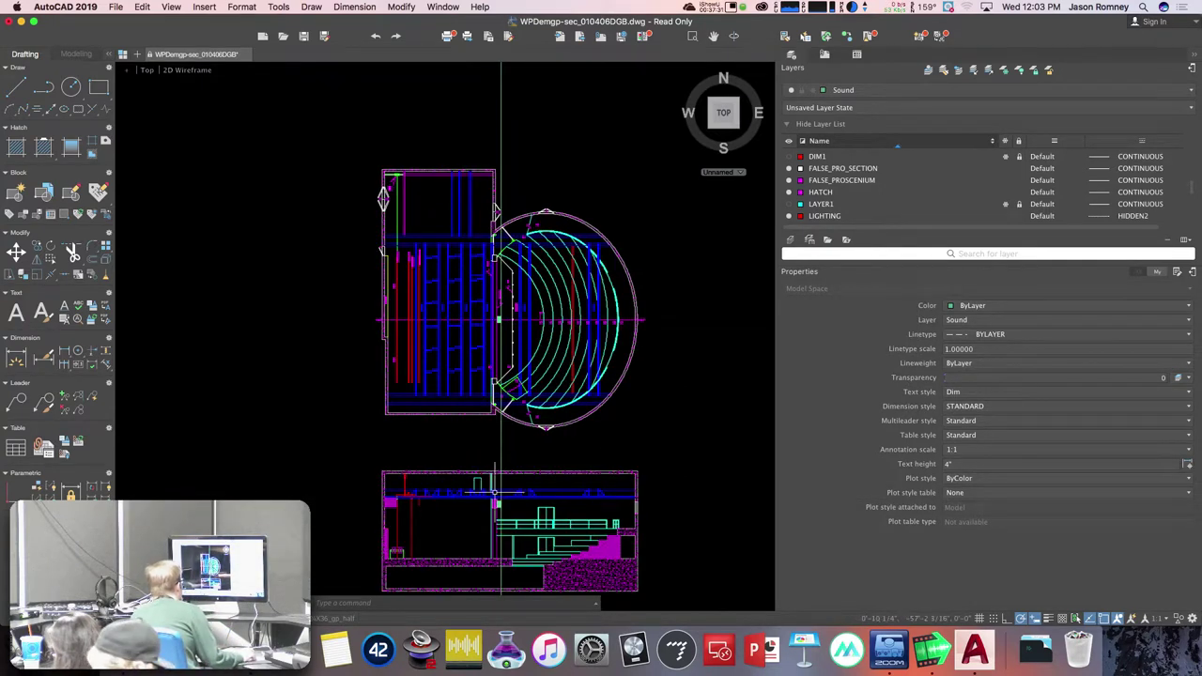
scroll(495, 498, "up", 4)
scroll(501, 509, "up", 4)
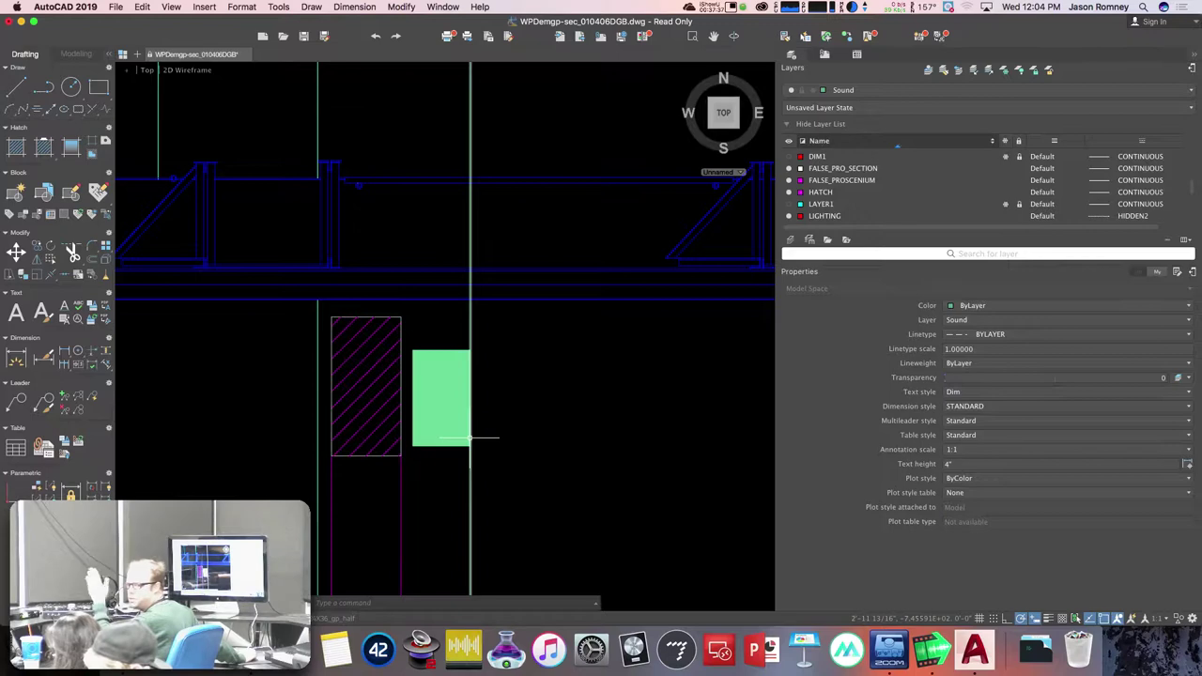
scroll(469, 435, "up", 2)
scroll(468, 432, "down", 8)
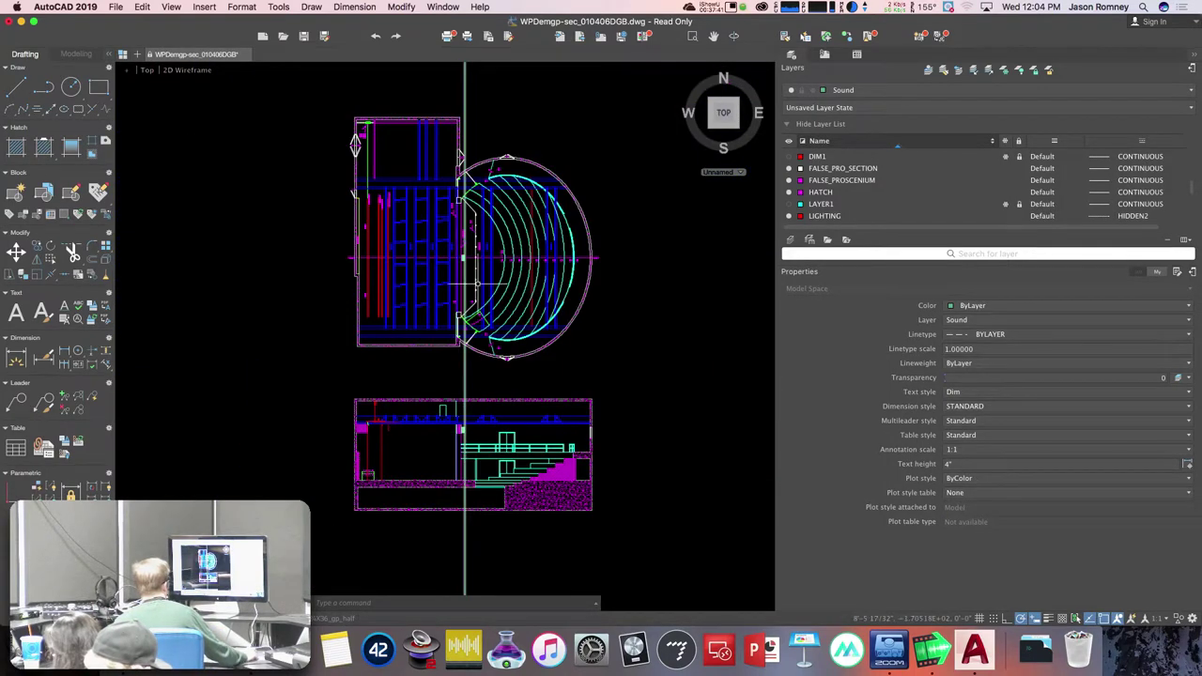
scroll(462, 241, "up", 6)
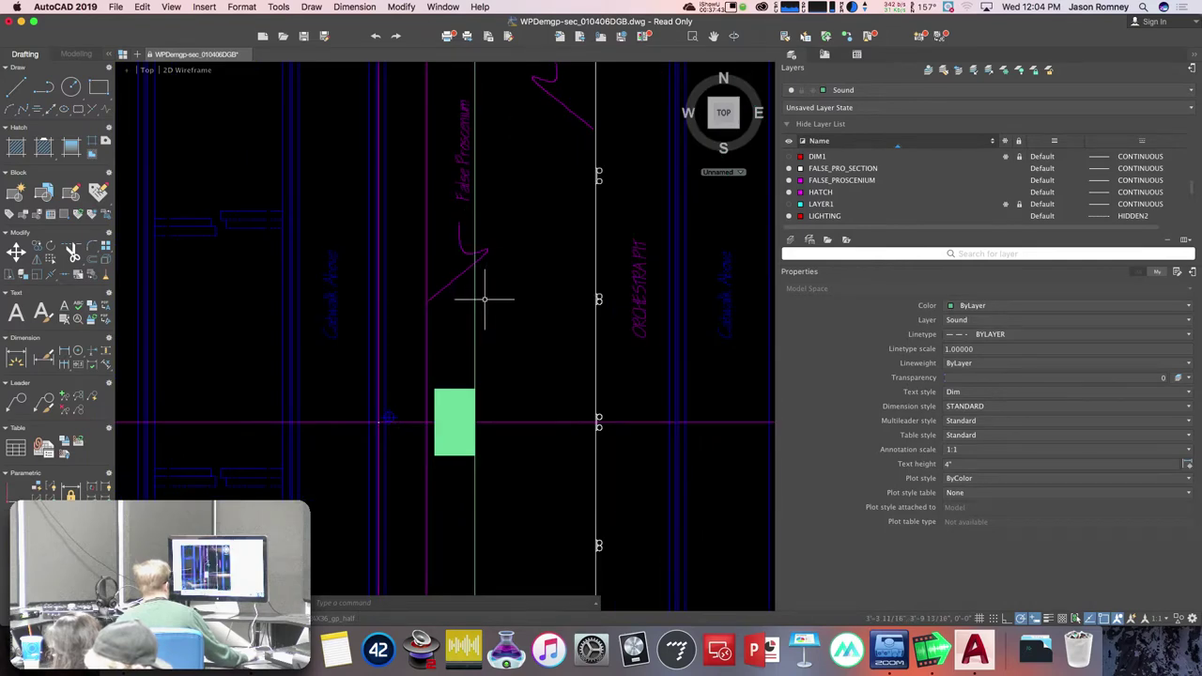
scroll(477, 297, "down", 5)
scroll(484, 300, "down", 6)
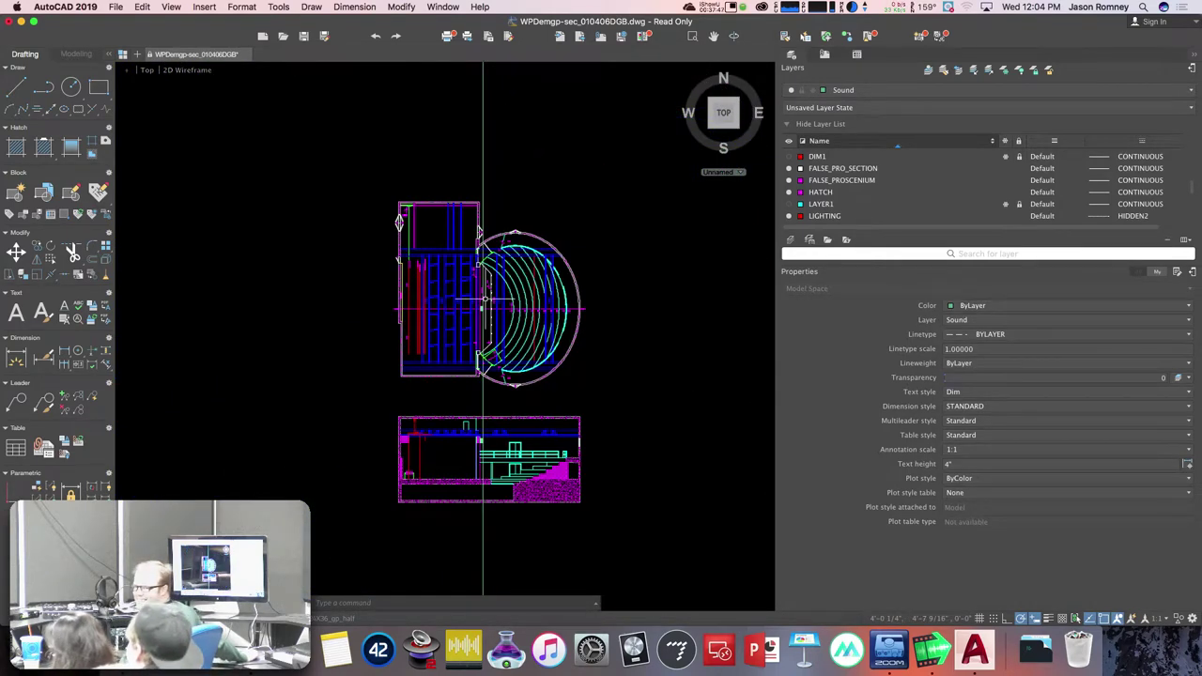
- Erase the vertical construction line running through the plan and section
left_click(482, 393)
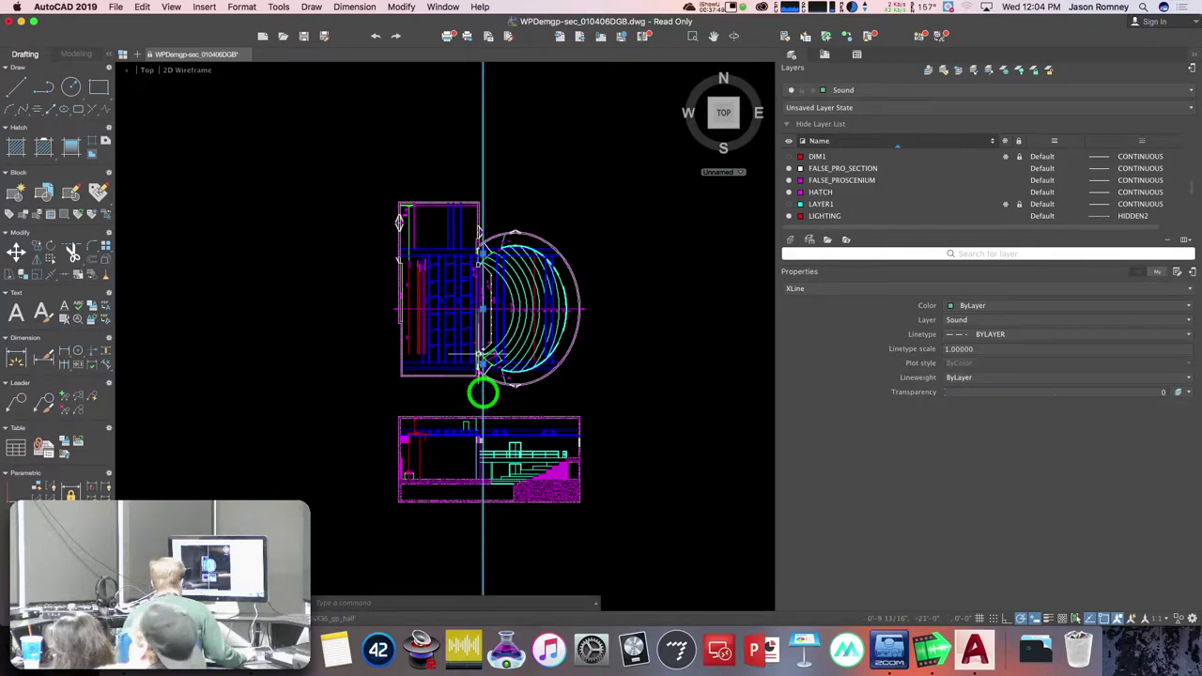
key("e")
key("Return")
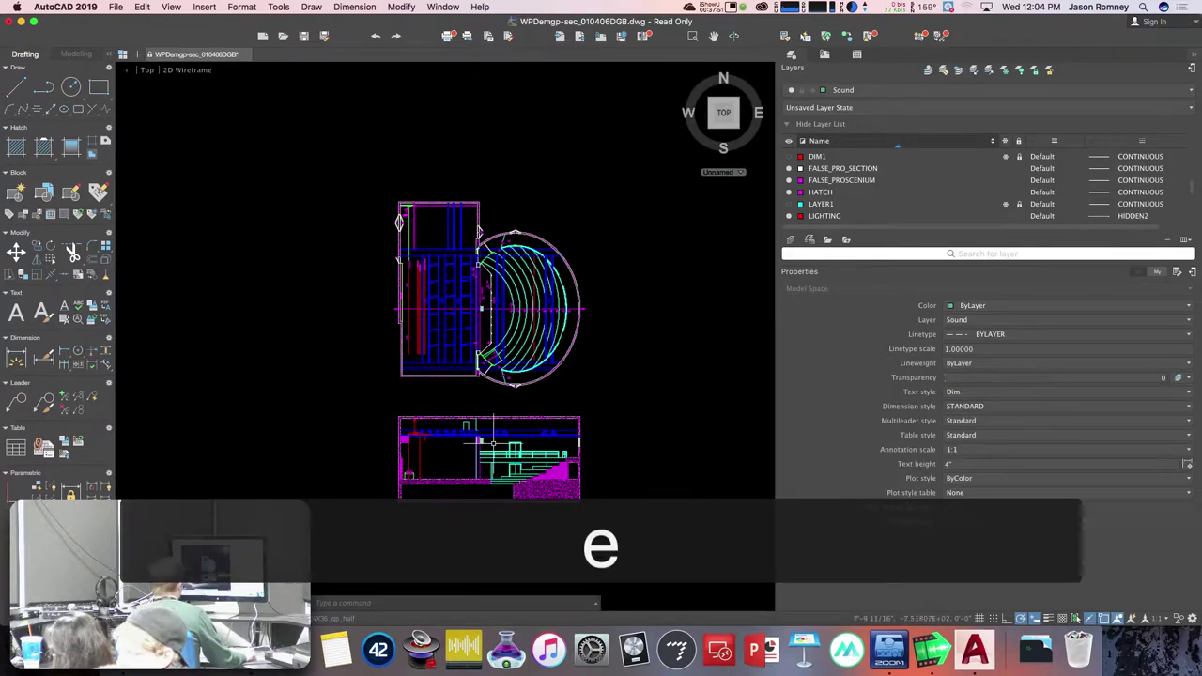
- Place a point in the section at the front upper corner of the hatched highest seating step, below the balcony
scroll(493, 441, "up", 5)
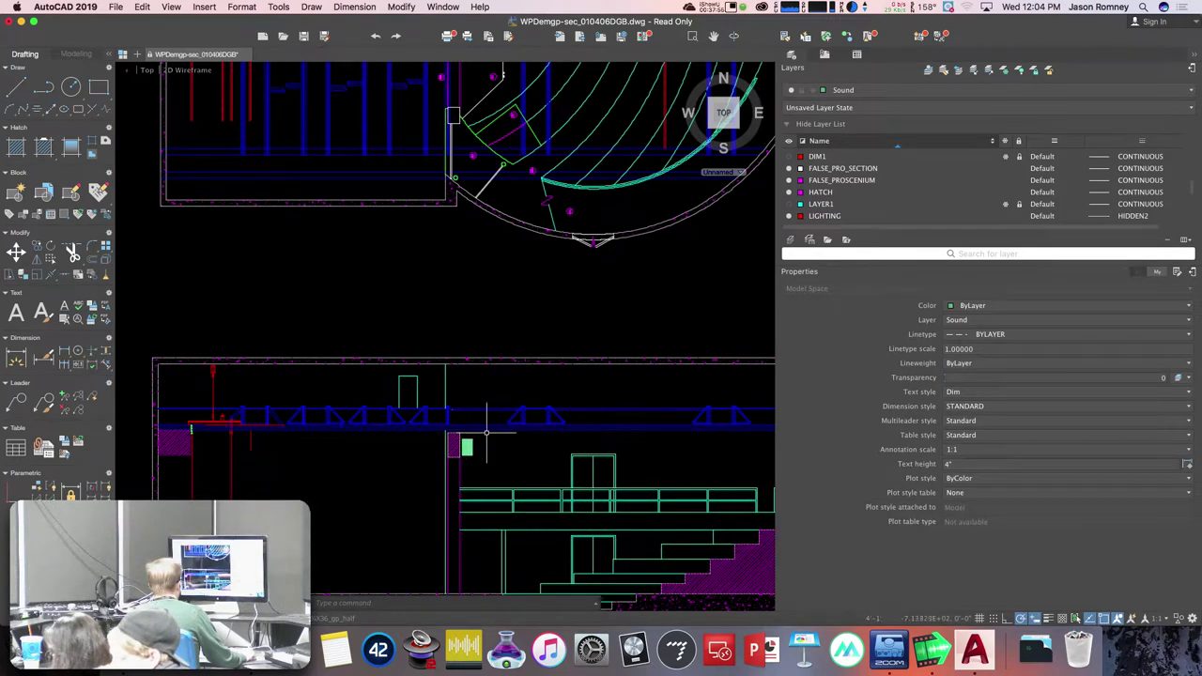
middle_click_drag(511, 446, 511, 392)
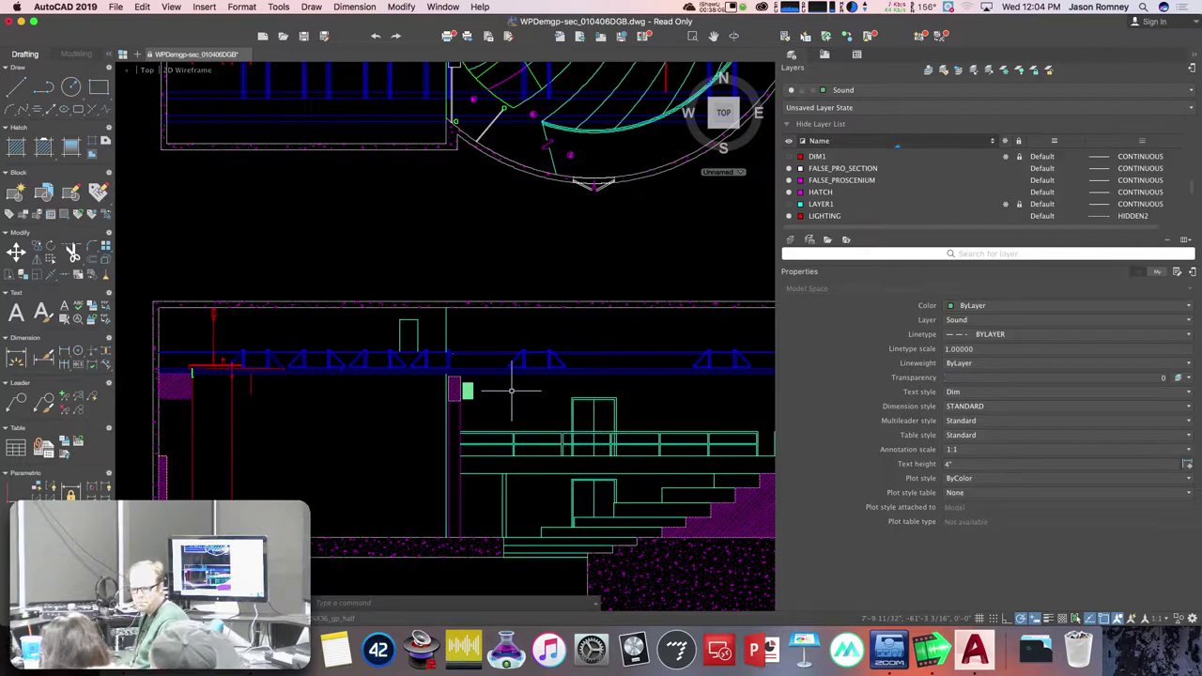
middle_click_drag(517, 397, 394, 348)
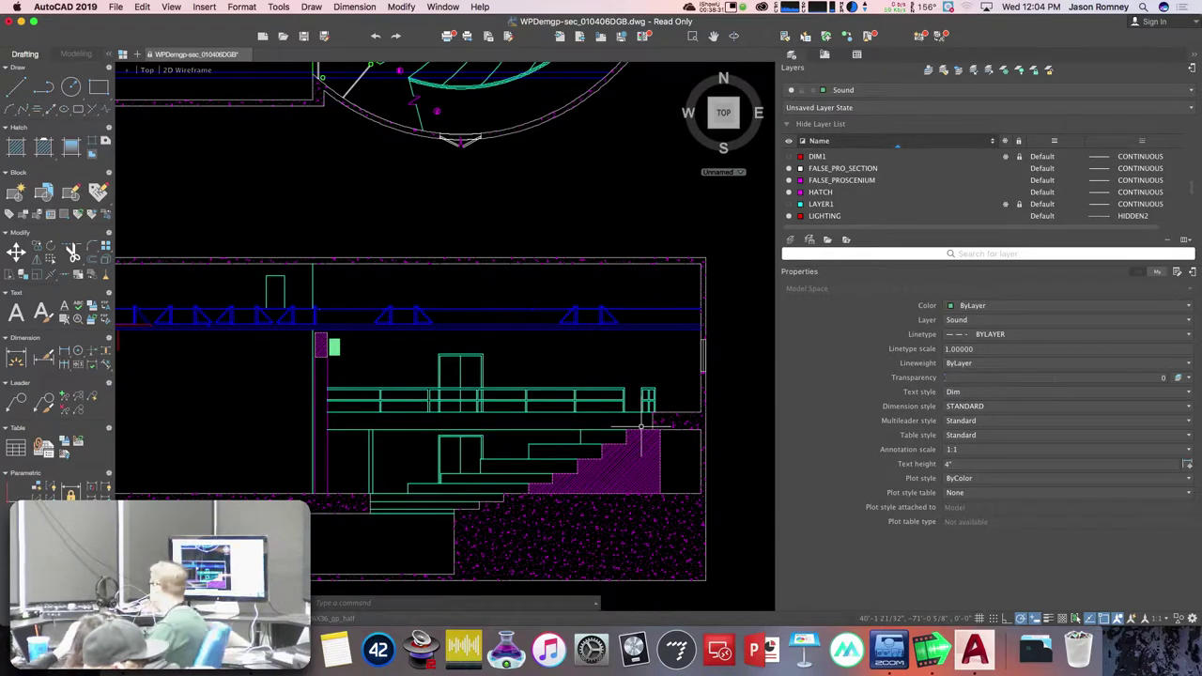
scroll(625, 437, "up", 3)
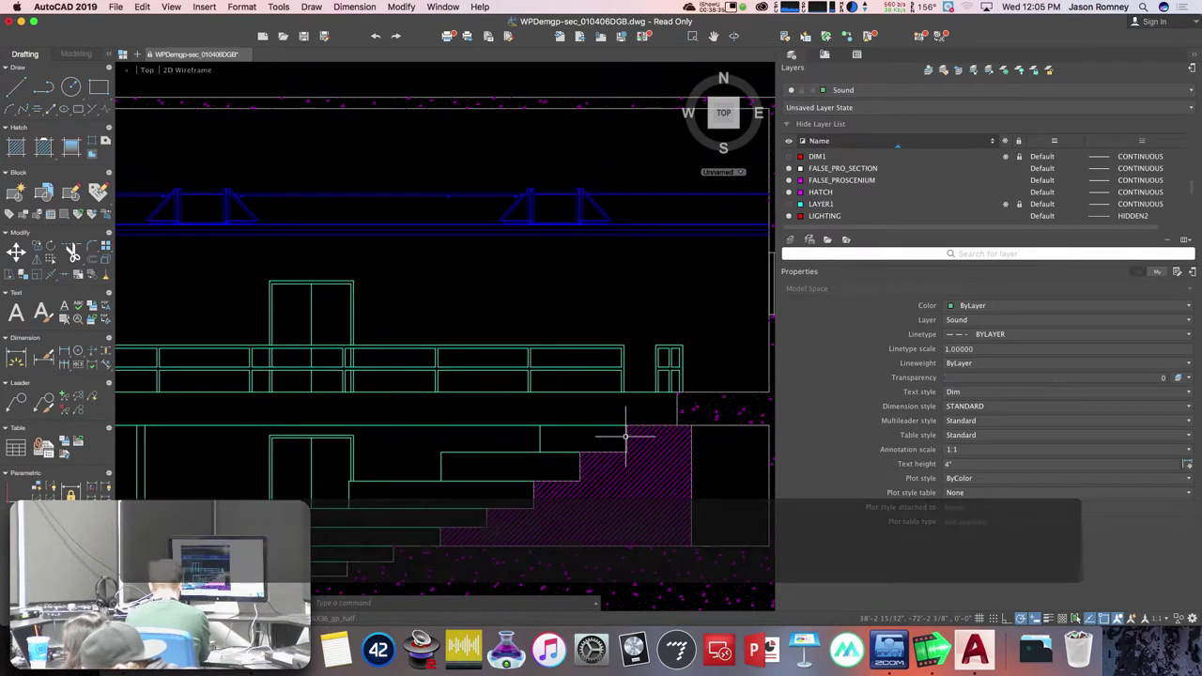
type("point")
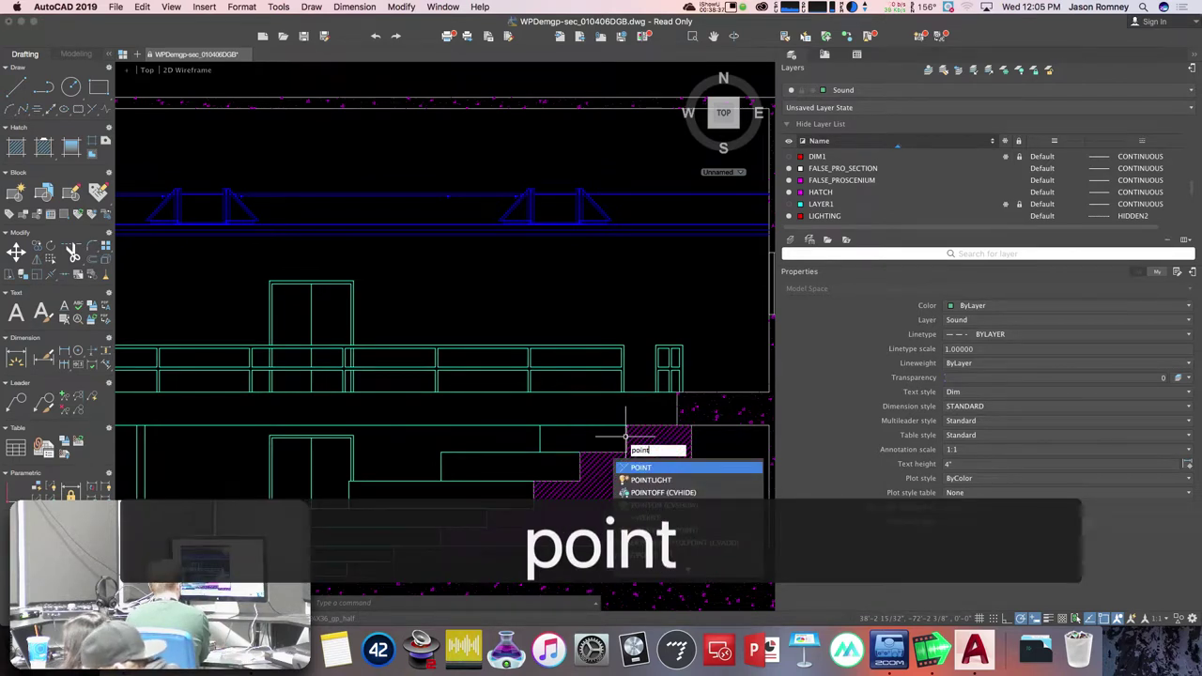
key("Return")
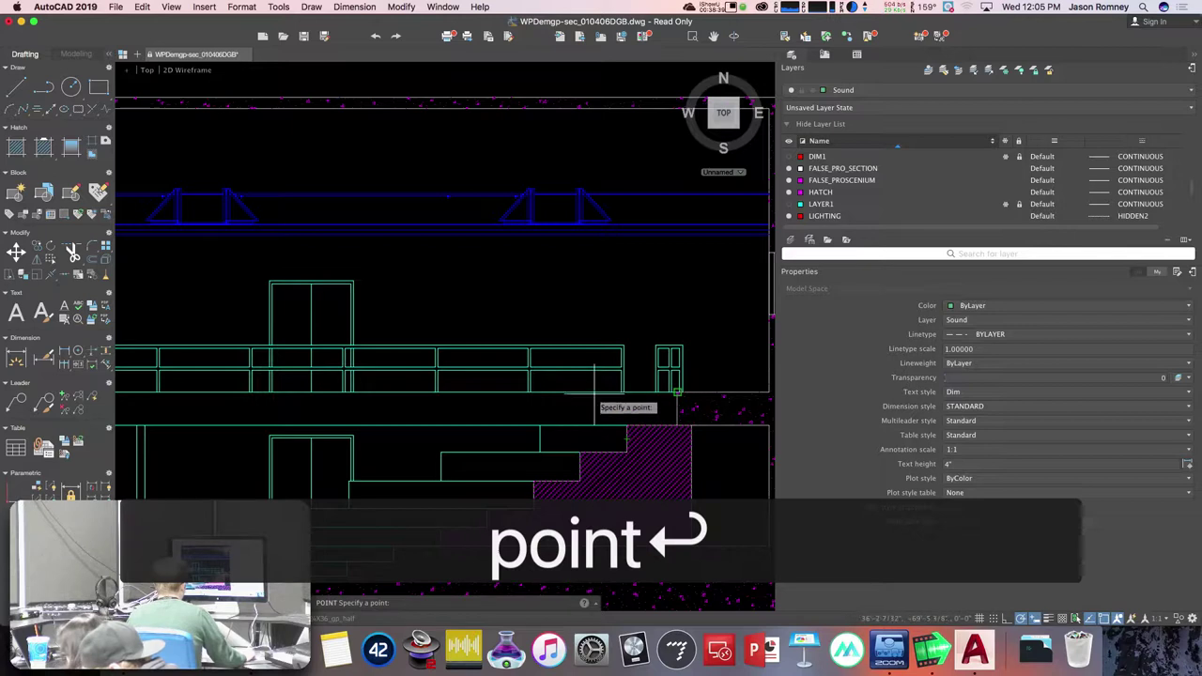
scroll(620, 421, "up", 3)
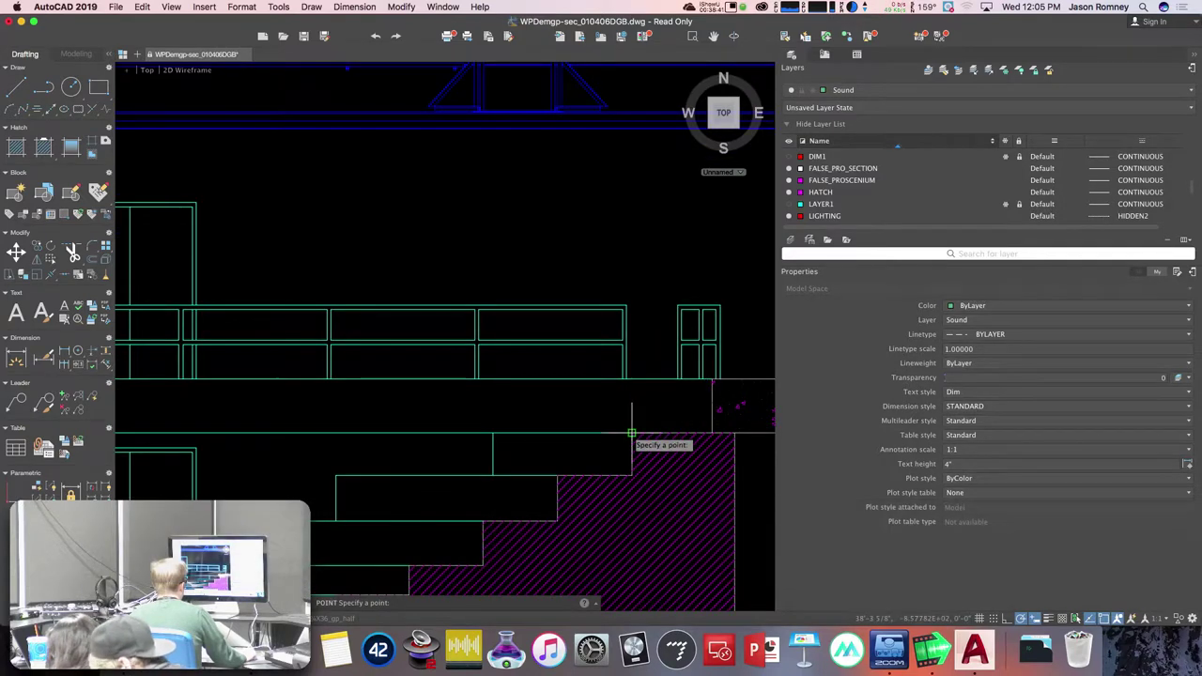
left_click(631, 432)
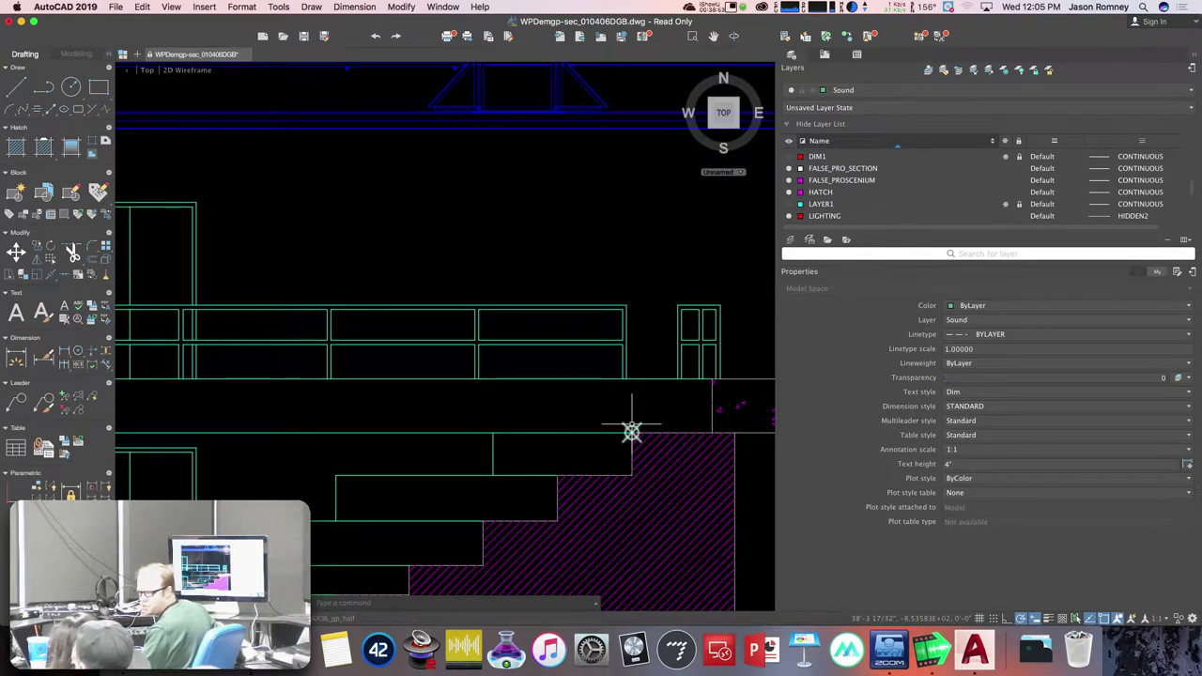
- Rotate the section's filled loudspeaker rectangle, using the midpoint of its audience-side edge as the base point
scroll(571, 402, "down", 4)
mouse_move(542, 389)
middle_mouse_down()
mouse_move(654, 395)
mouse_move(612, 409)
middle_mouse_up()
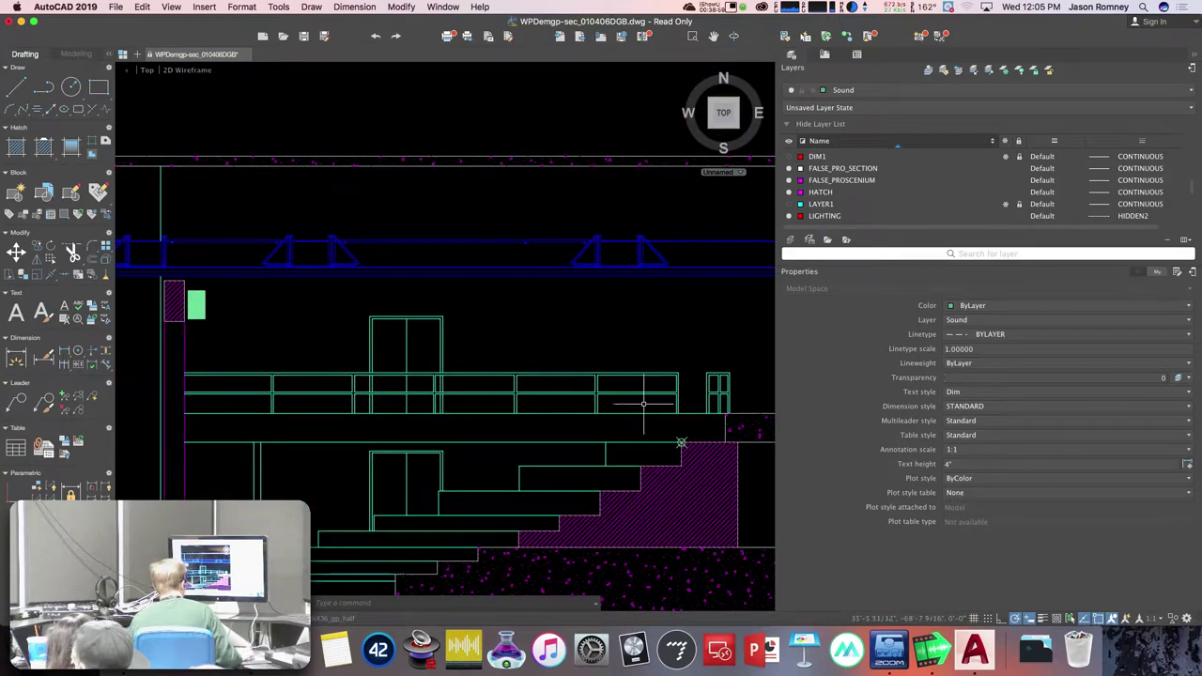
scroll(174, 277, "up", 2)
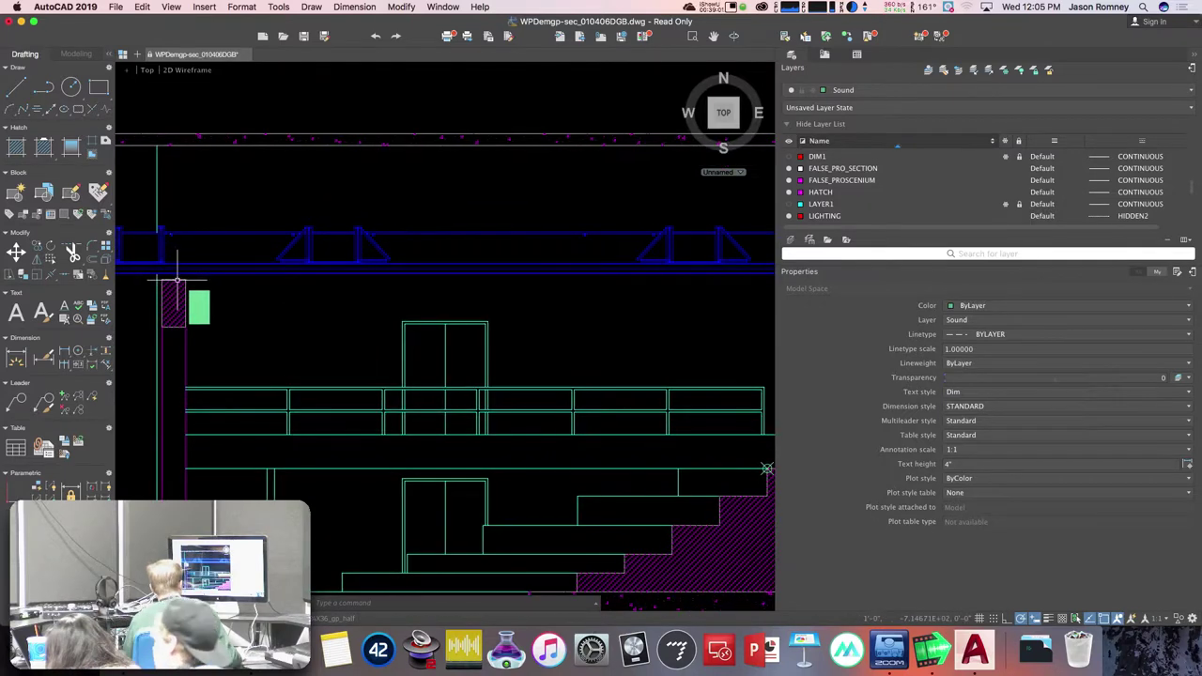
middle_click_drag(169, 270, 240, 274)
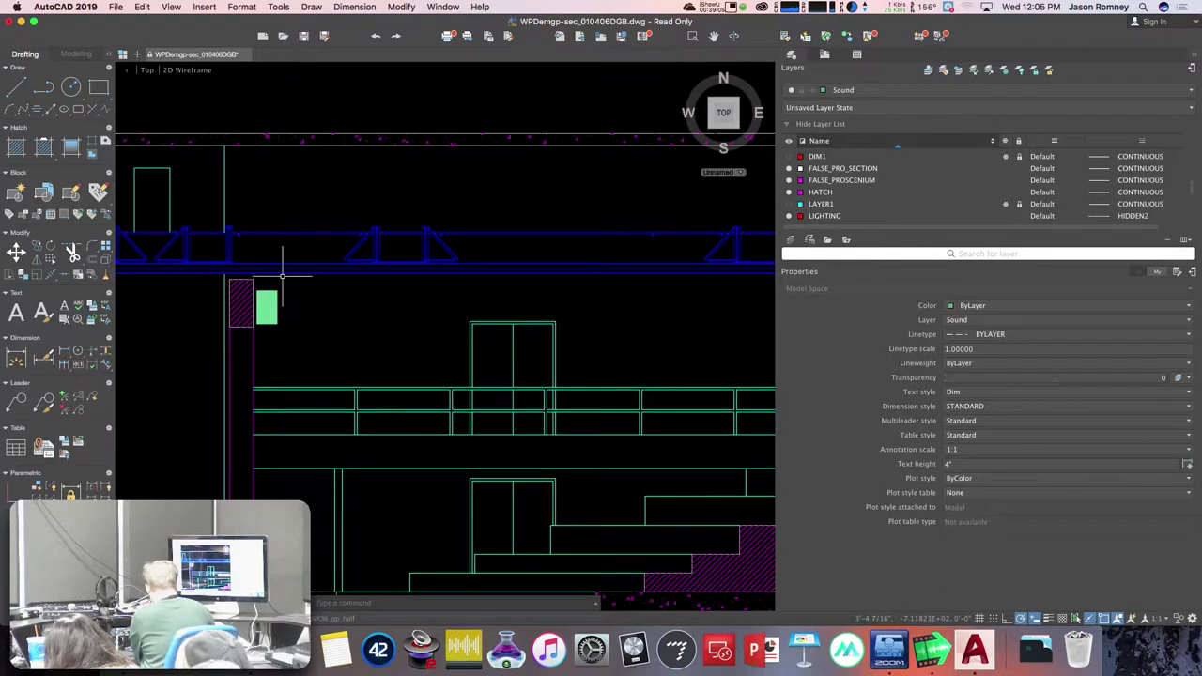
type("ro")
key("Return")
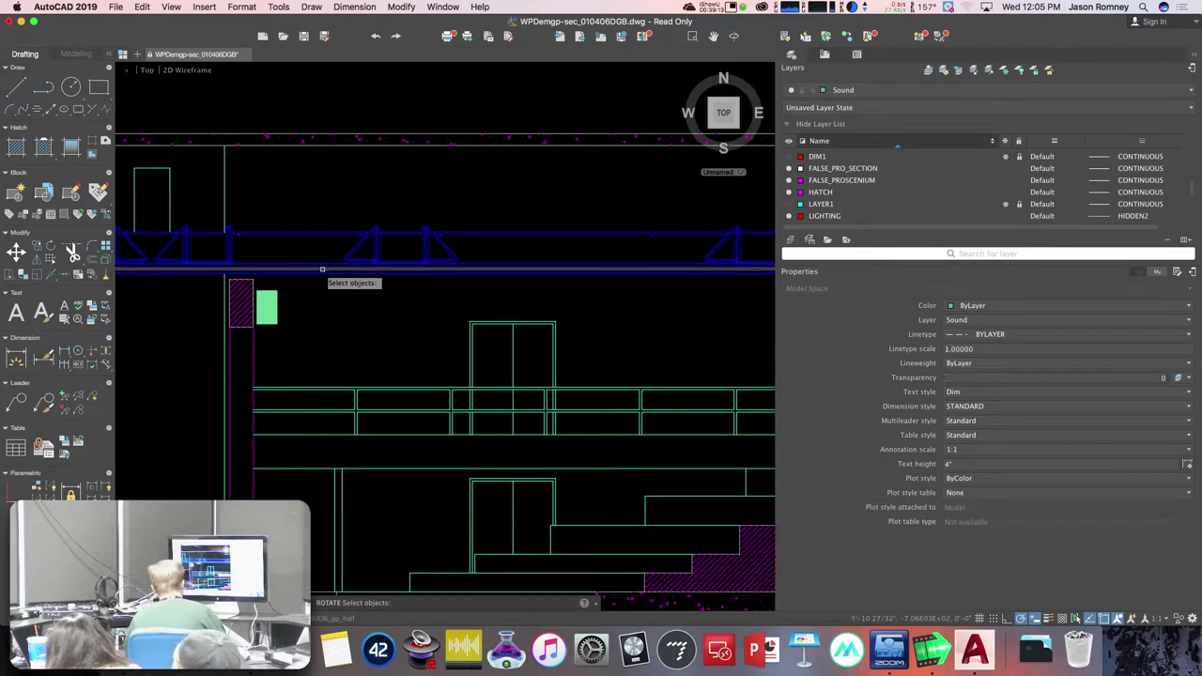
left_click(286, 336)
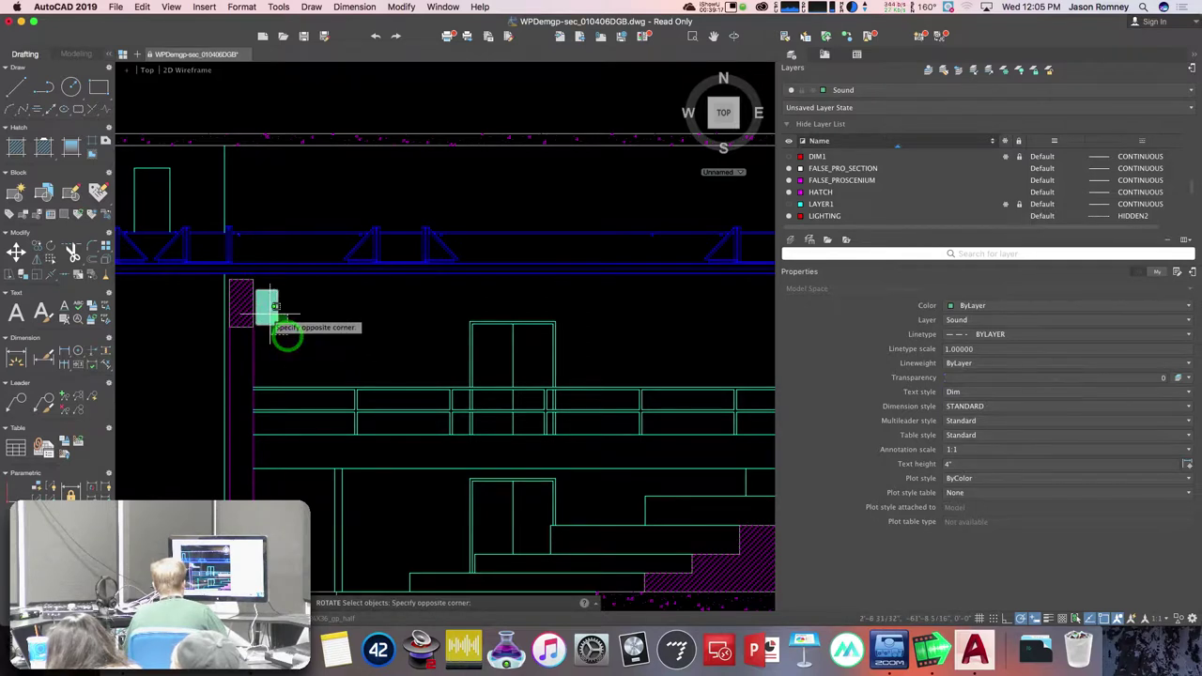
left_click(269, 314)
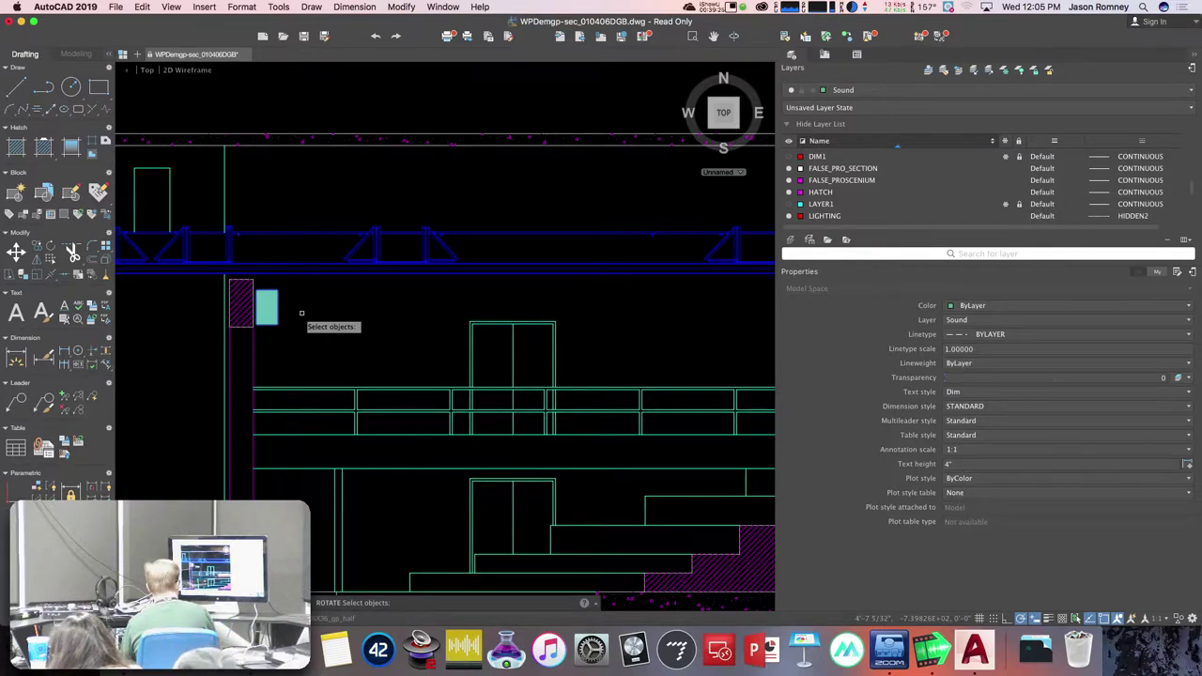
key("Return")
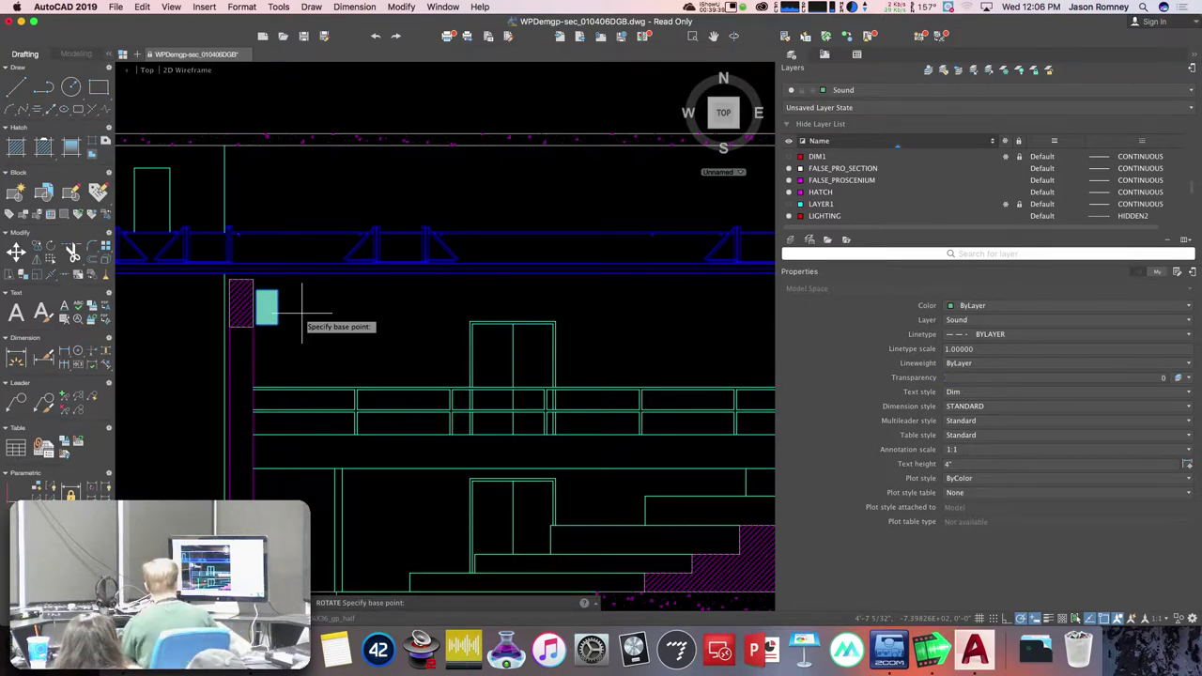
scroll(288, 310, "up", 2)
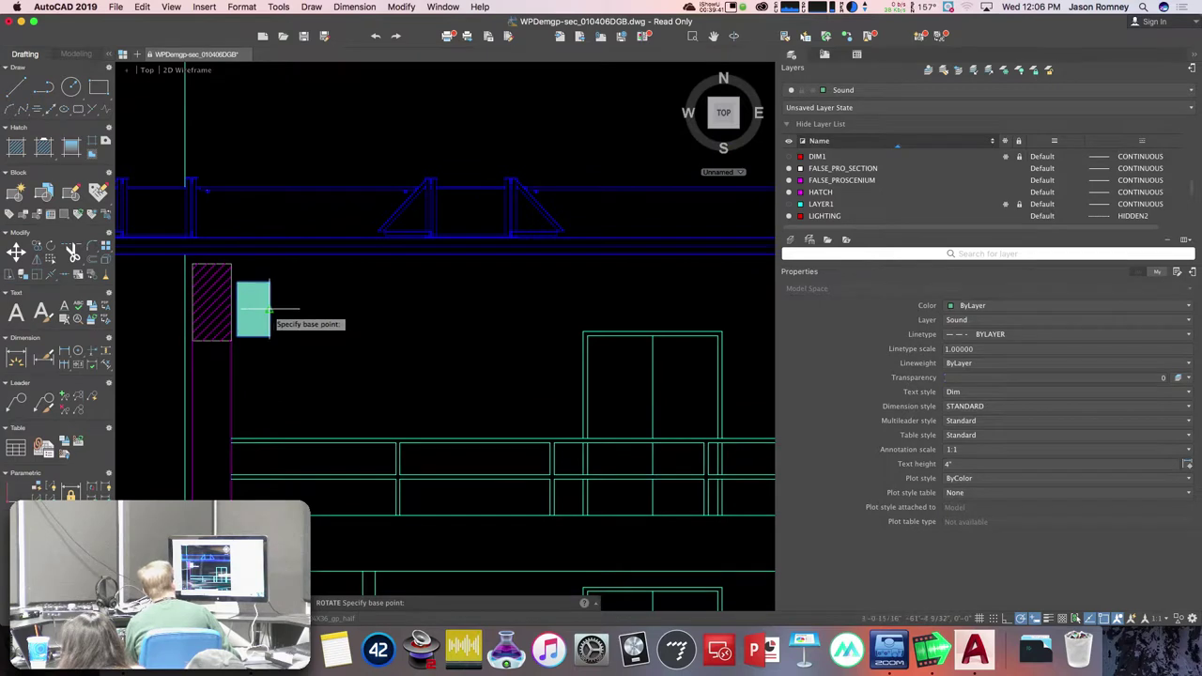
- Rotate the loudspeaker in the section view about its front-face midpoint so it aims at the point marker on the top seating riser
left_click(269, 310)
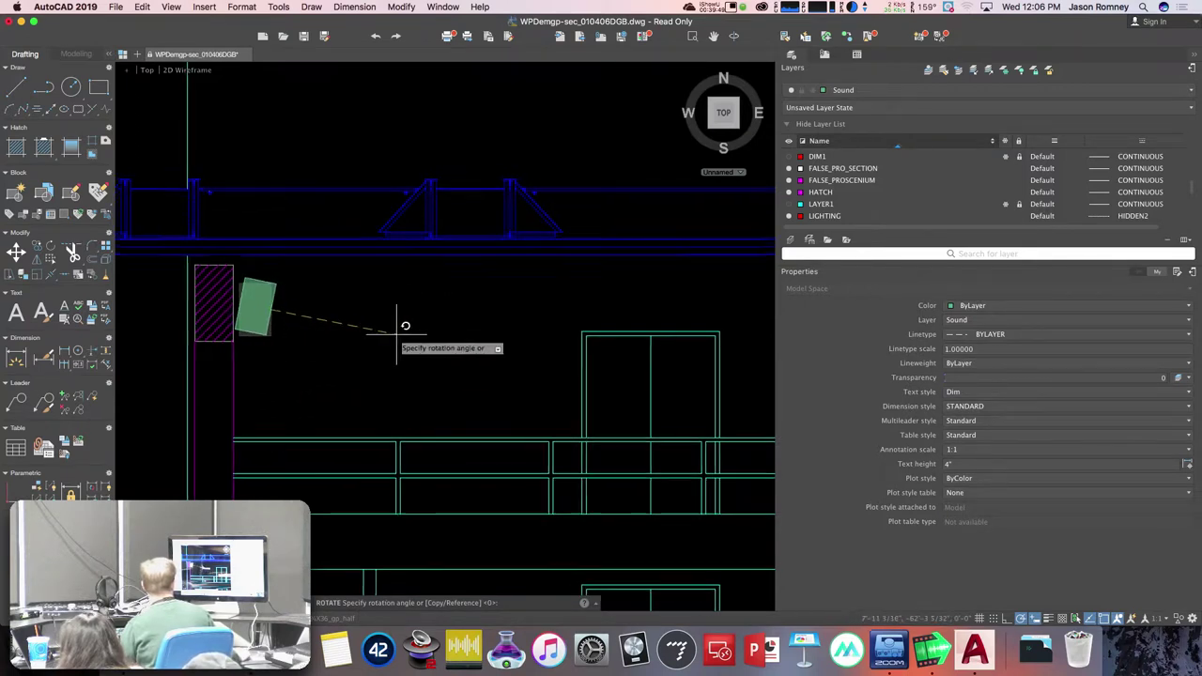
scroll(406, 326, "down", 3)
scroll(403, 327, "right", 5)
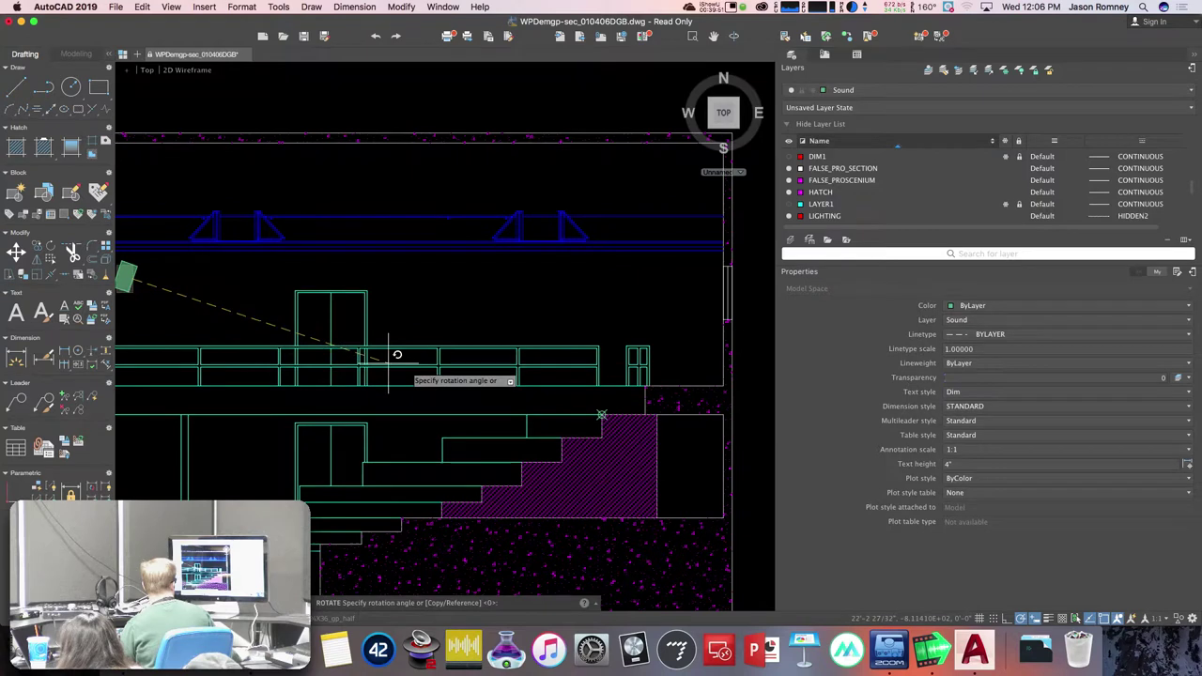
scroll(605, 413, "up", 3)
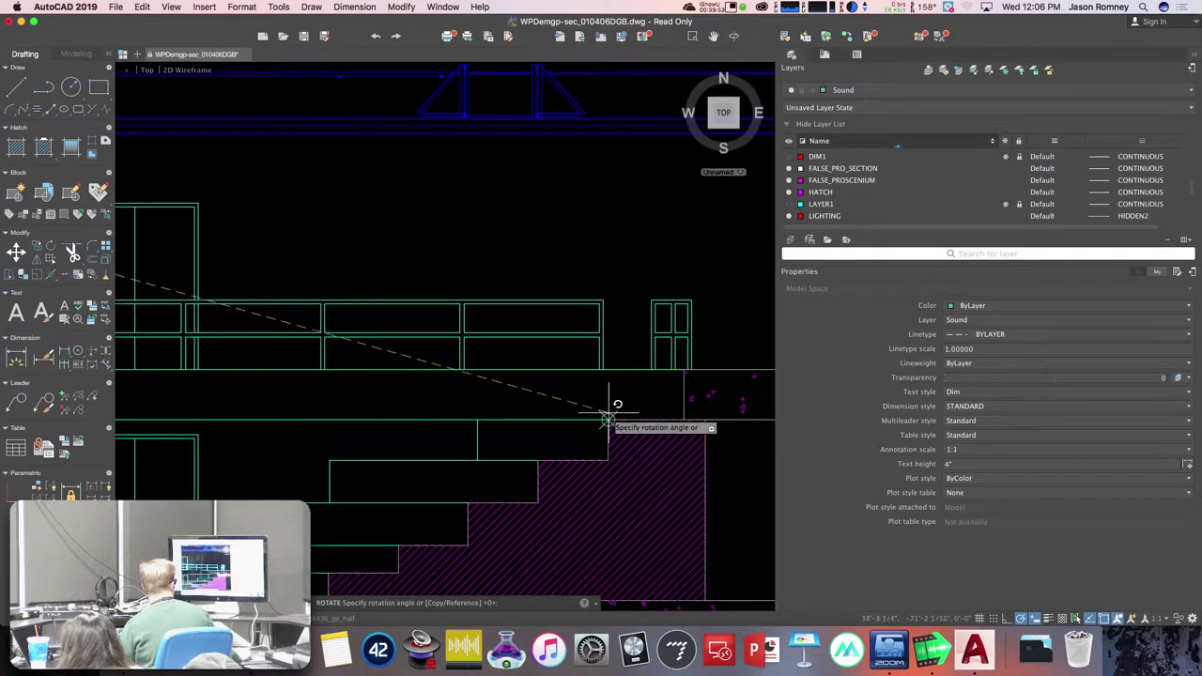
left_click(608, 421)
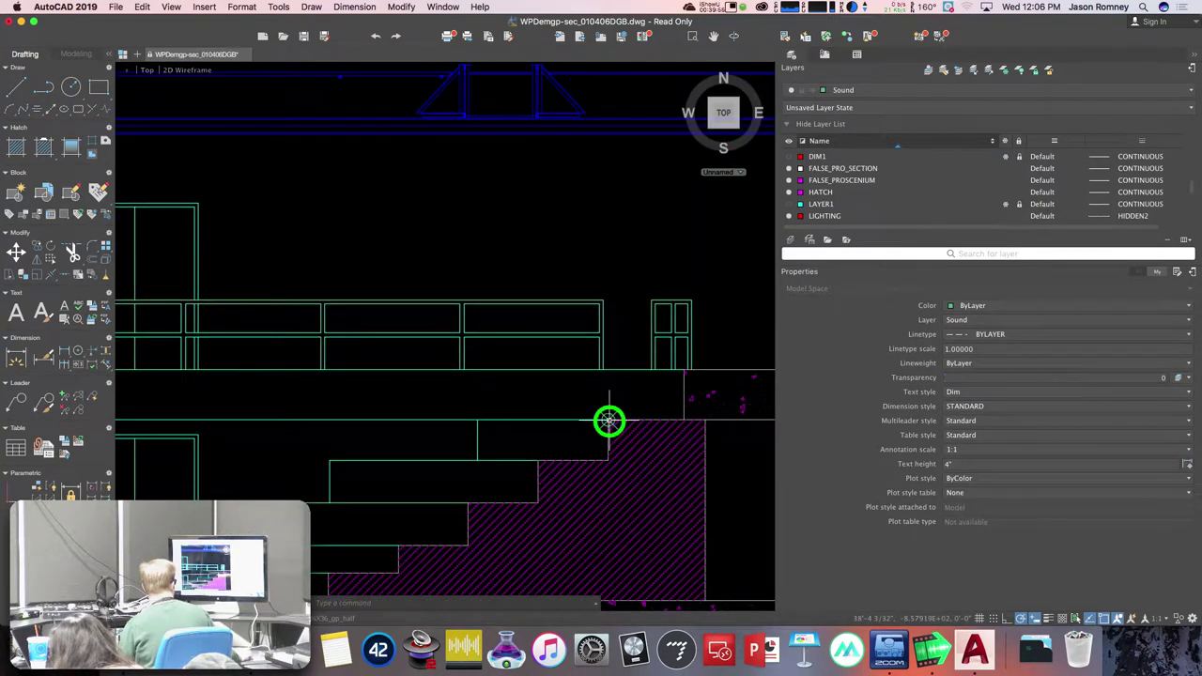
- Draw an aiming line in the section view from the loudspeaker's front-face midpoint to the point marker on the top seating riser
scroll(403, 397, "down", 2)
middle_click_drag(403, 397, 629, 404)
mouse_move(429, 394)
middle_mouse_down()
mouse_move(518, 396)
mouse_move(435, 397)
mouse_move(472, 397)
middle_mouse_up()
type("l")
key("Return")
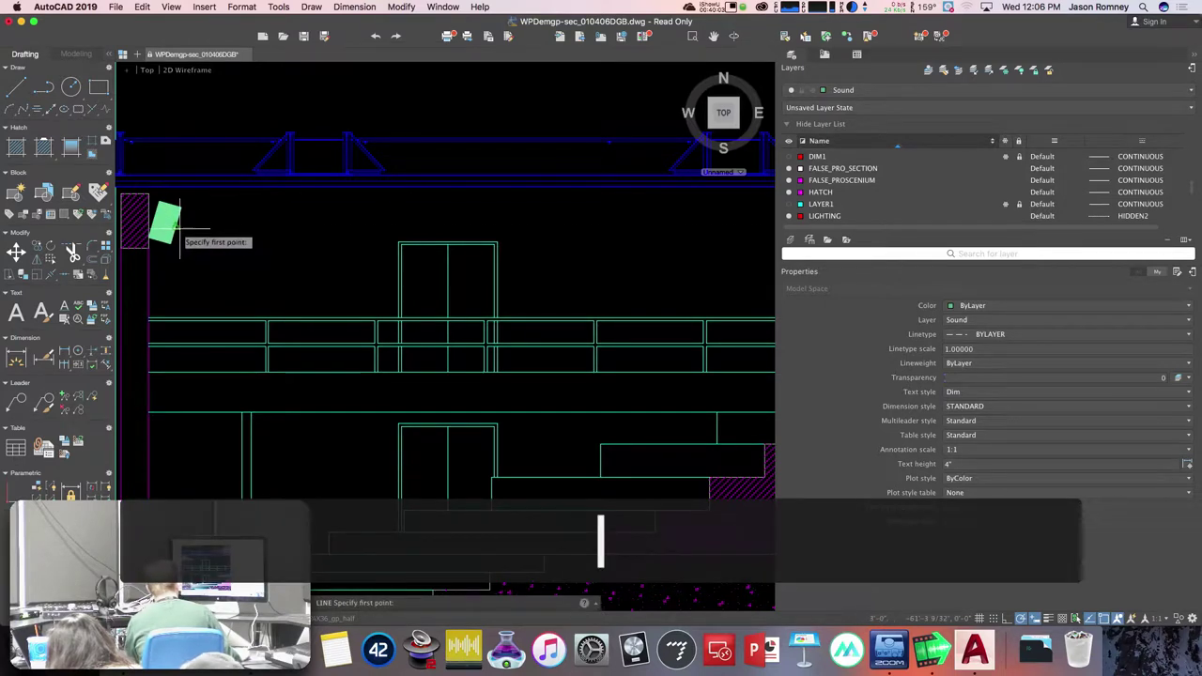
left_click(174, 227)
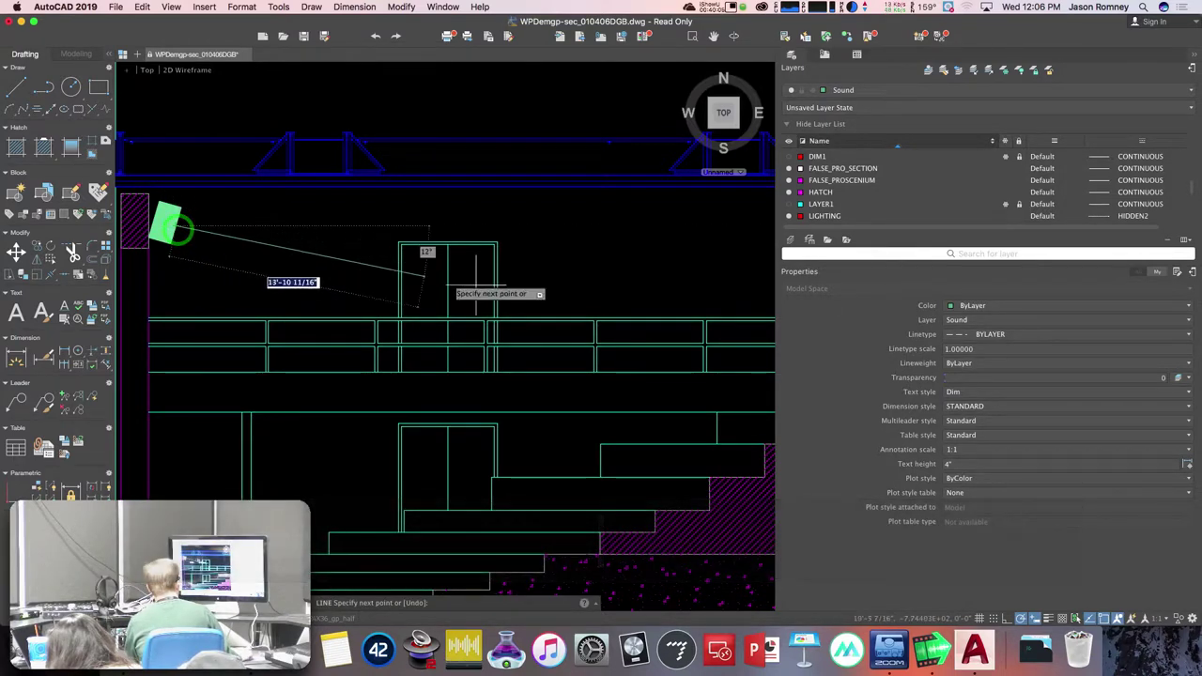
scroll(523, 295, "down", 5)
scroll(523, 295, "right", 5)
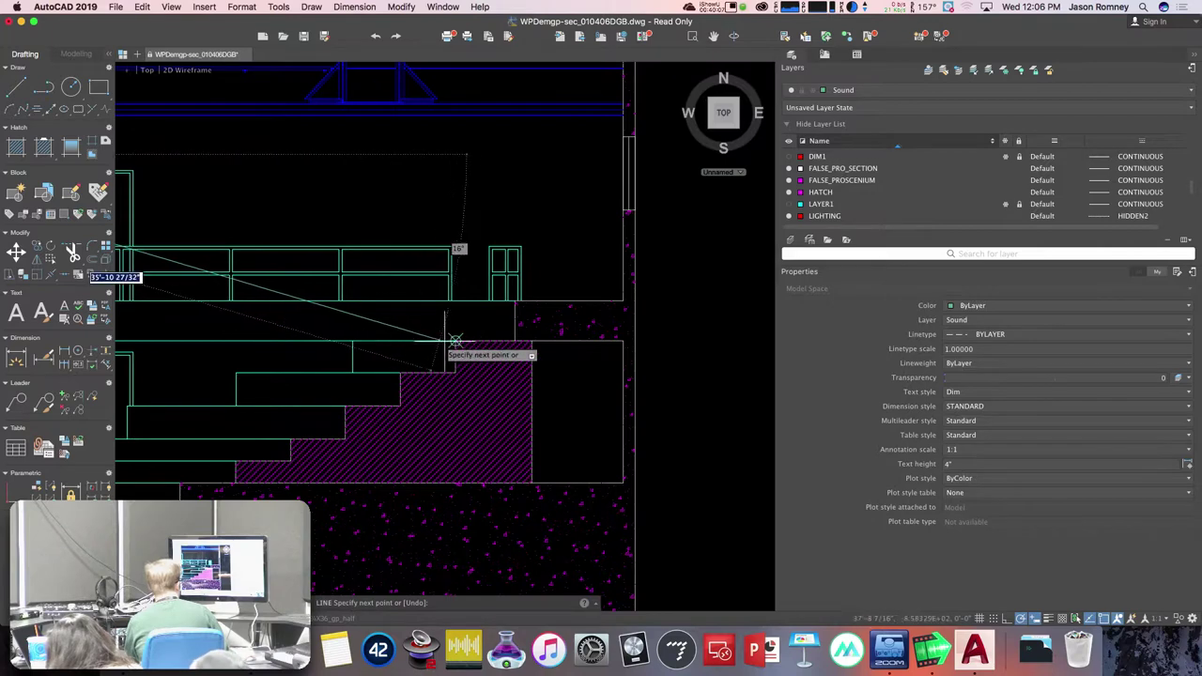
left_click(455, 341)
left_click(456, 344)
key("Escape")
scroll(461, 295, "down", 3)
scroll(461, 295, "up", 2)
middle_click_drag(461, 295, 496, 292)
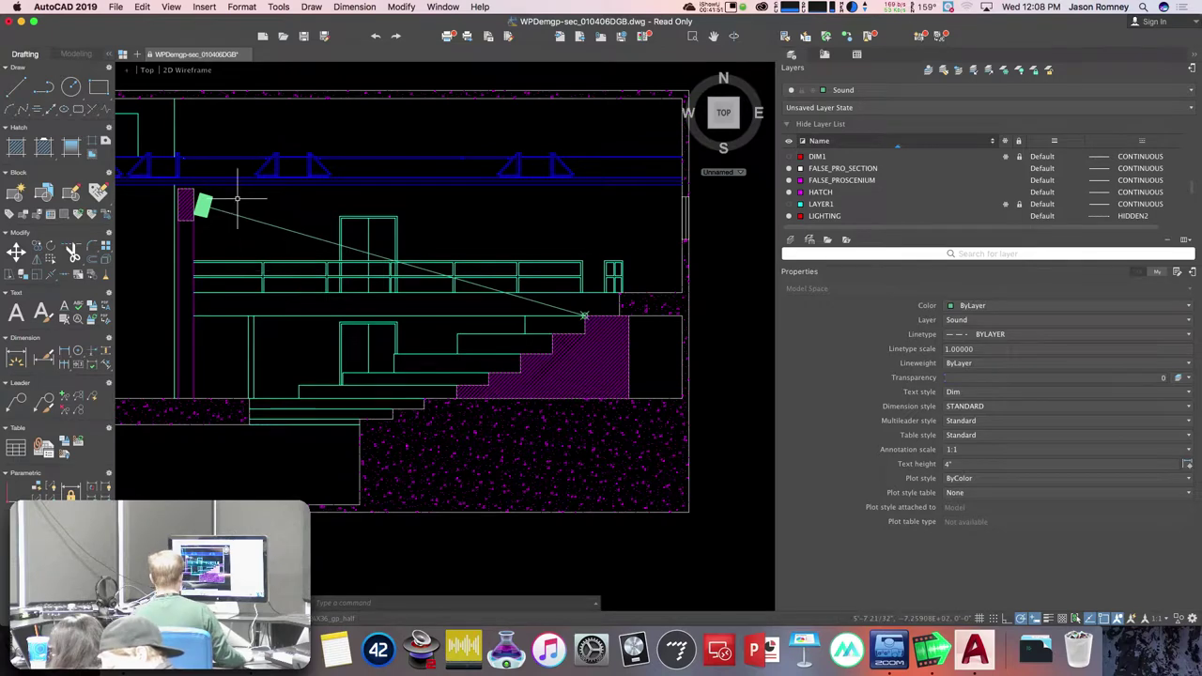
- Draw a vertical construction line (XLINE) through the section's aim point so it extends up across the ground plan
middle_click_drag(242, 200, 288, 231)
scroll(285, 230, "up", 5)
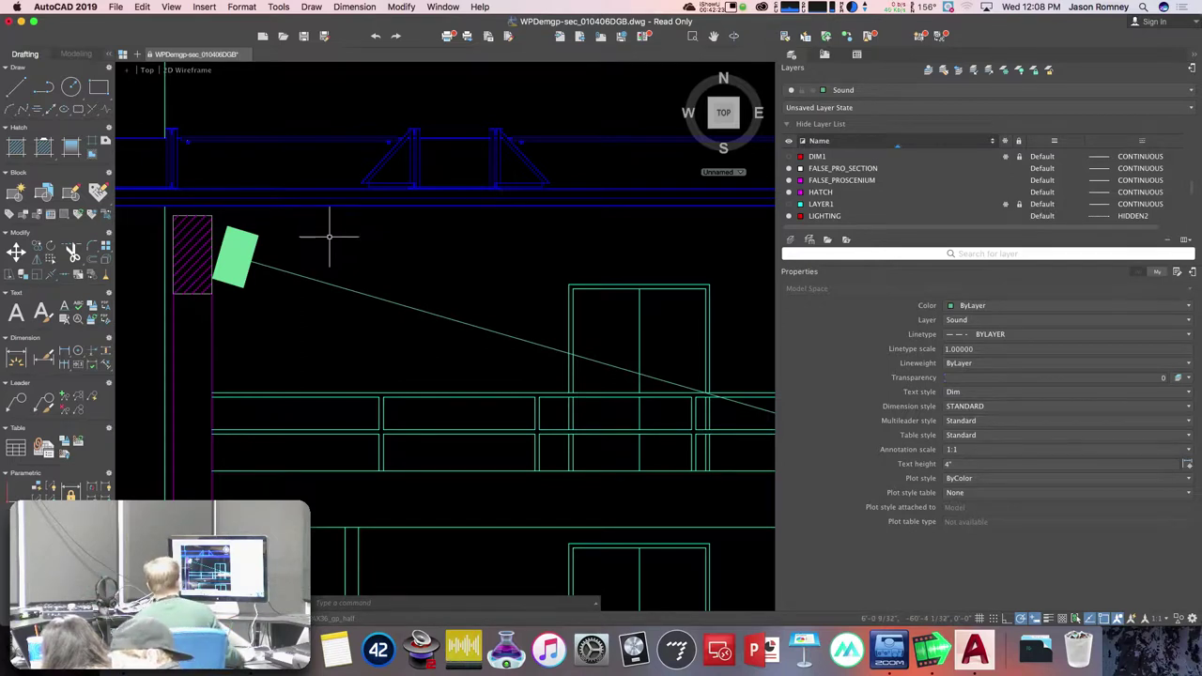
scroll(332, 236, "down", 5)
middle_click_drag(332, 237, 311, 437)
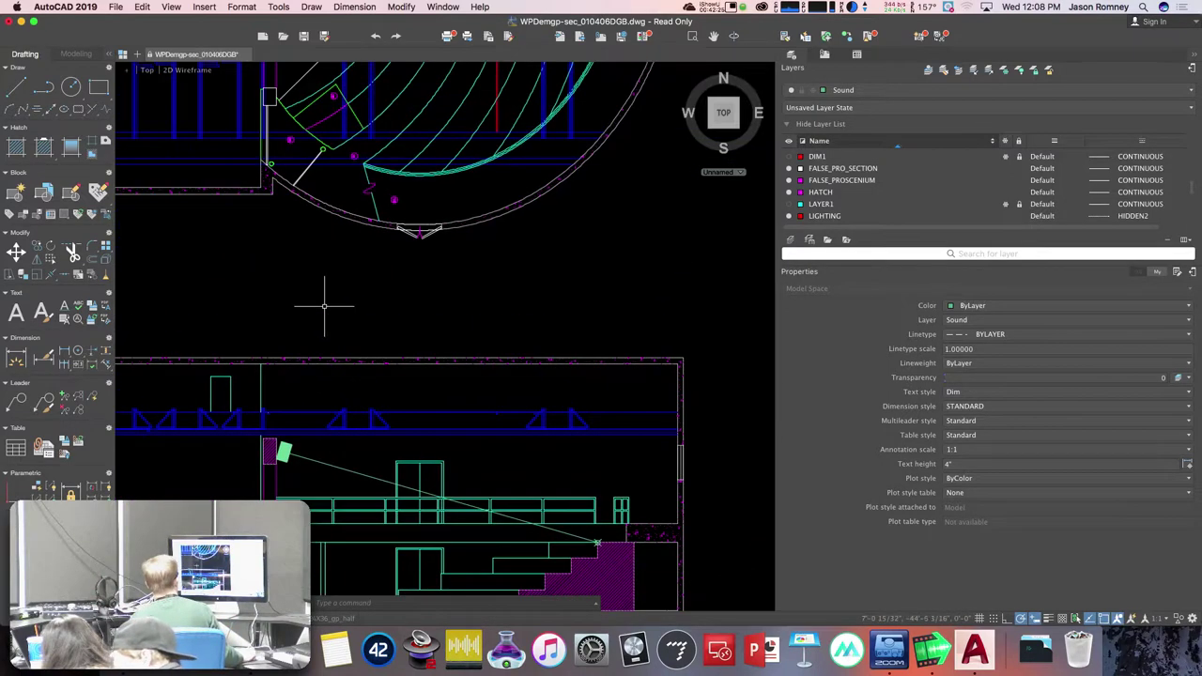
scroll(328, 403, "up", 2)
scroll(327, 404, "down", 2)
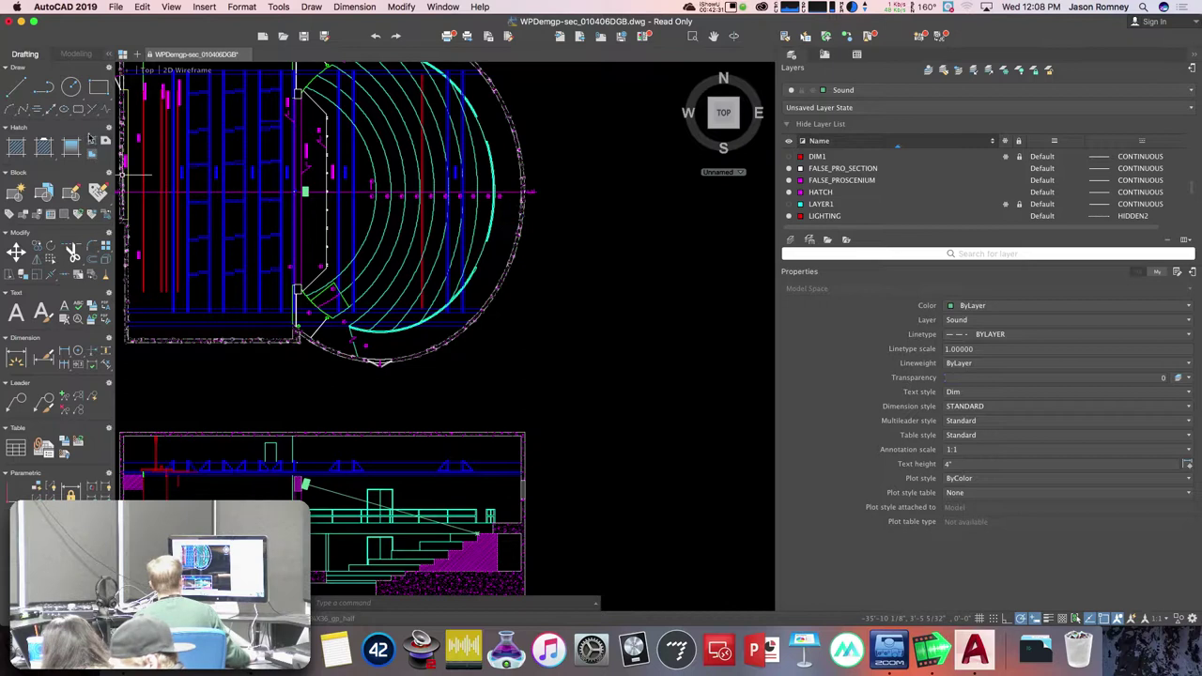
type("xline")
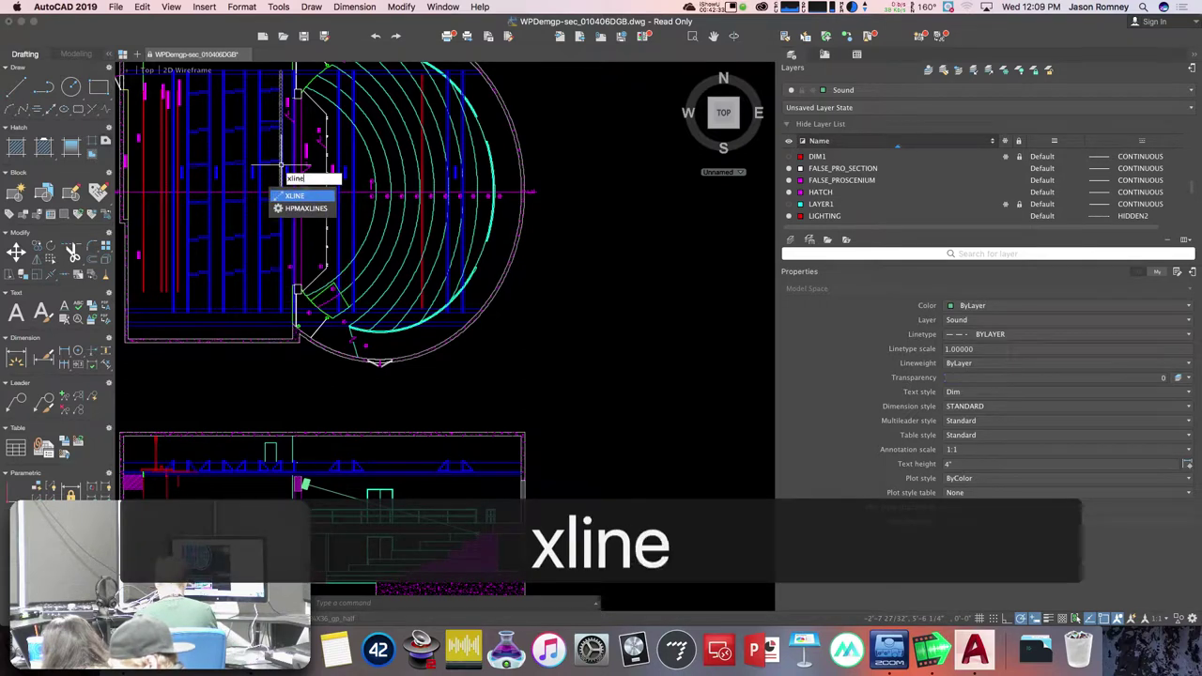
key("Return")
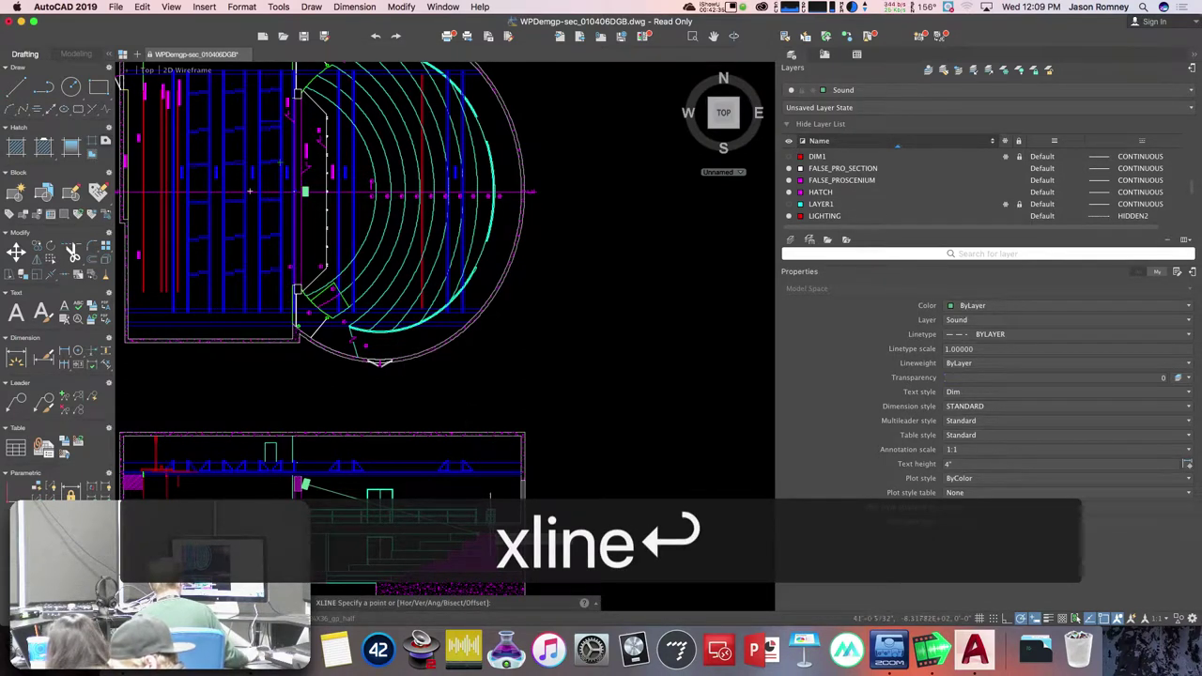
scroll(480, 526, "up", 5)
left_click(482, 524)
left_click(482, 417)
key("Escape")
- Place a point in the ground plan where the vertical construction line crosses the centerline
scroll(421, 403, "down", 10)
scroll(417, 407, "up", 9)
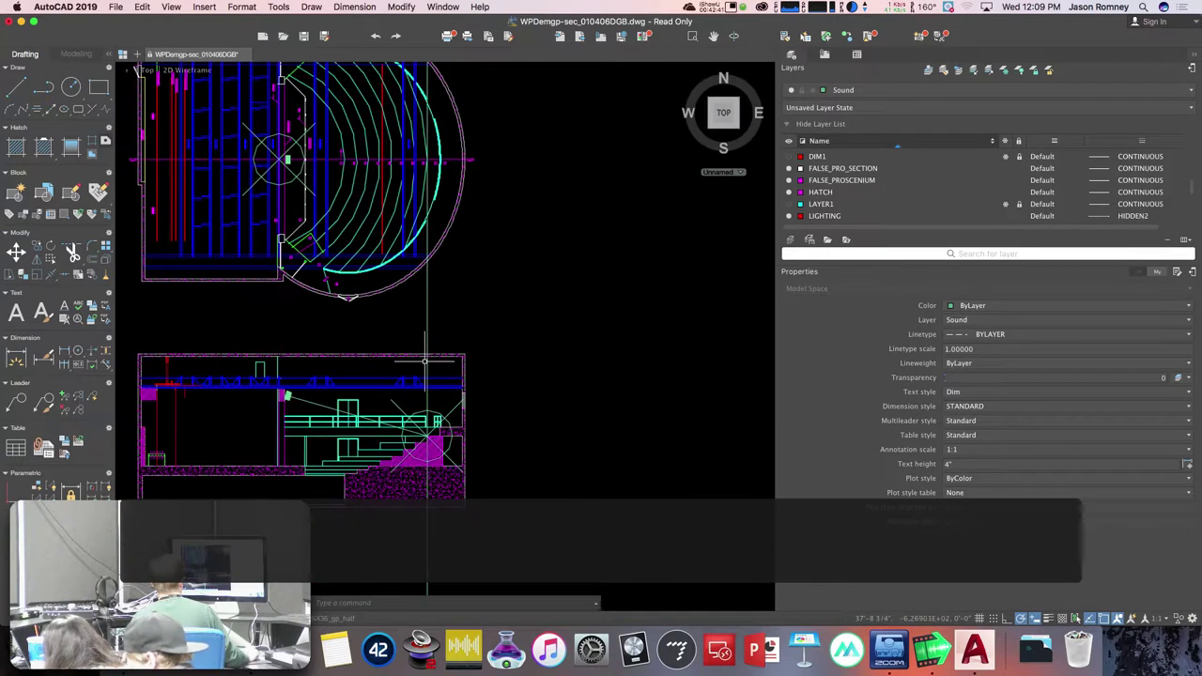
scroll(424, 159, "up", 4)
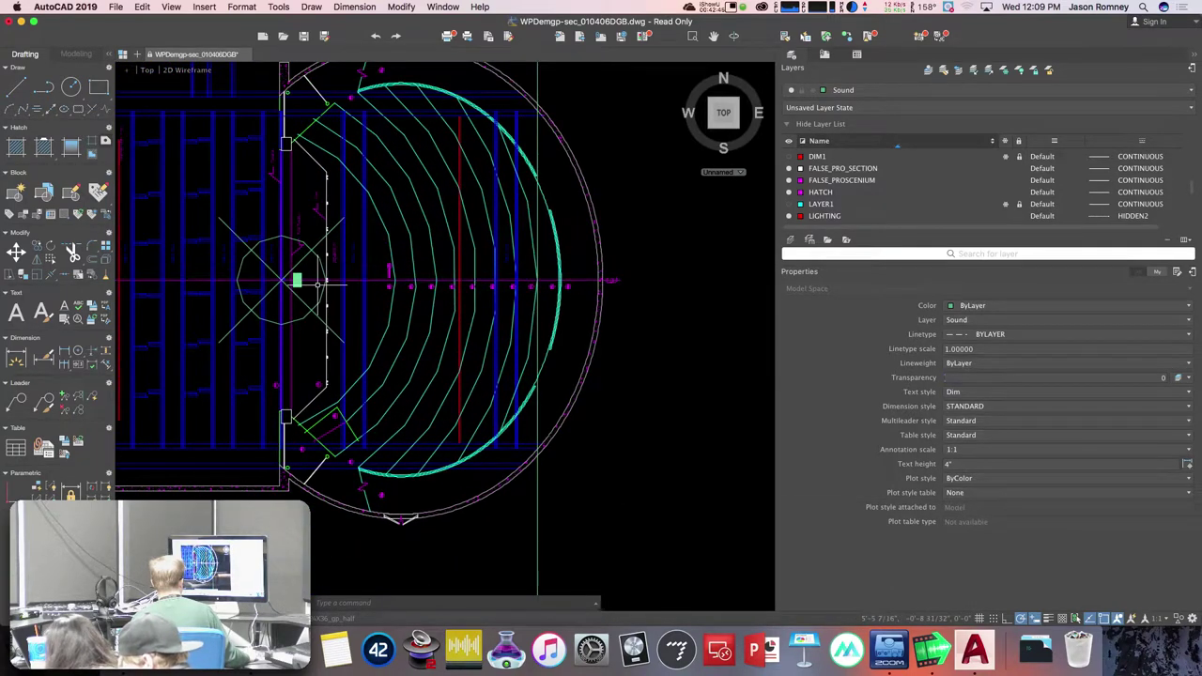
type("point")
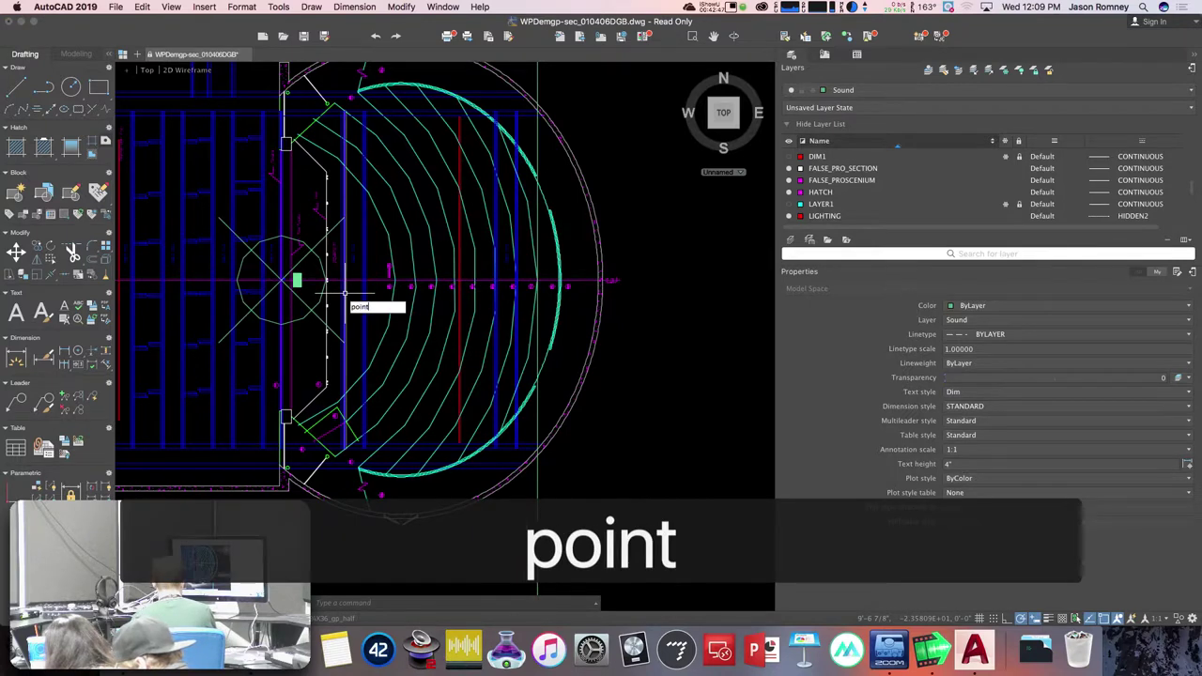
key("Return")
scroll(552, 285, "up", 3)
scroll(533, 285, "up", 2)
left_click(530, 277)
key("Escape")
- Draw an aiming line in the ground plan from the loudspeaker's front face along the centerline to the new aim point
type("l")
key("Return")
left_click(120, 277)
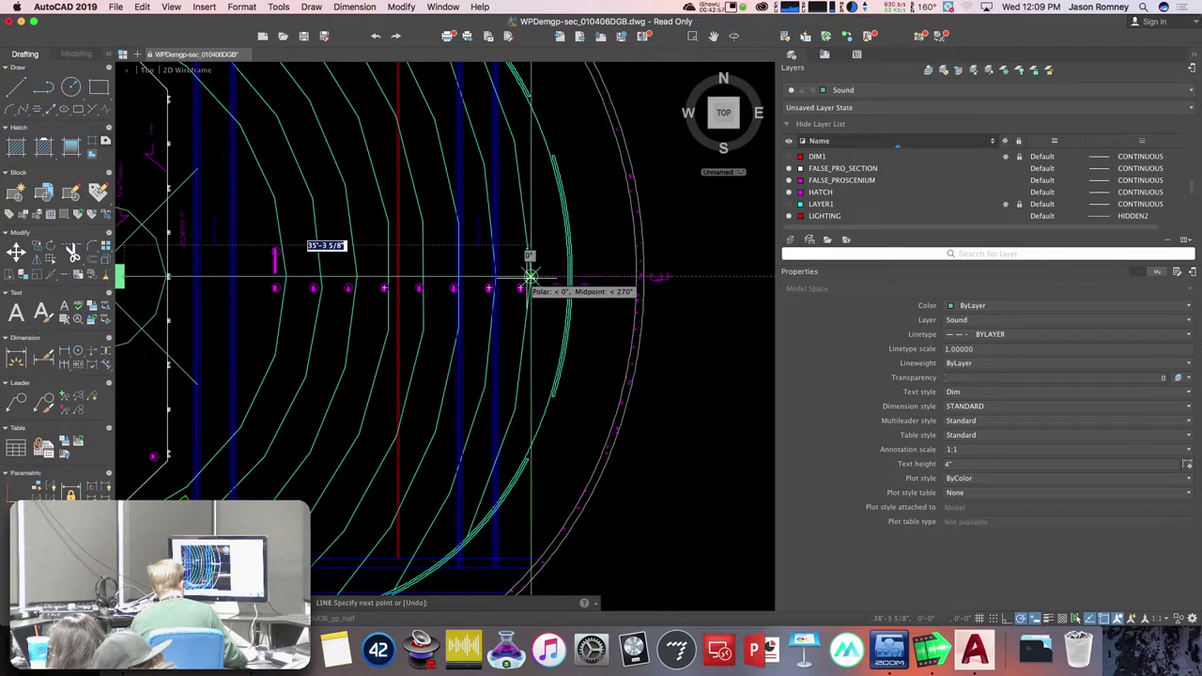
left_click(530, 277)
key("Escape")
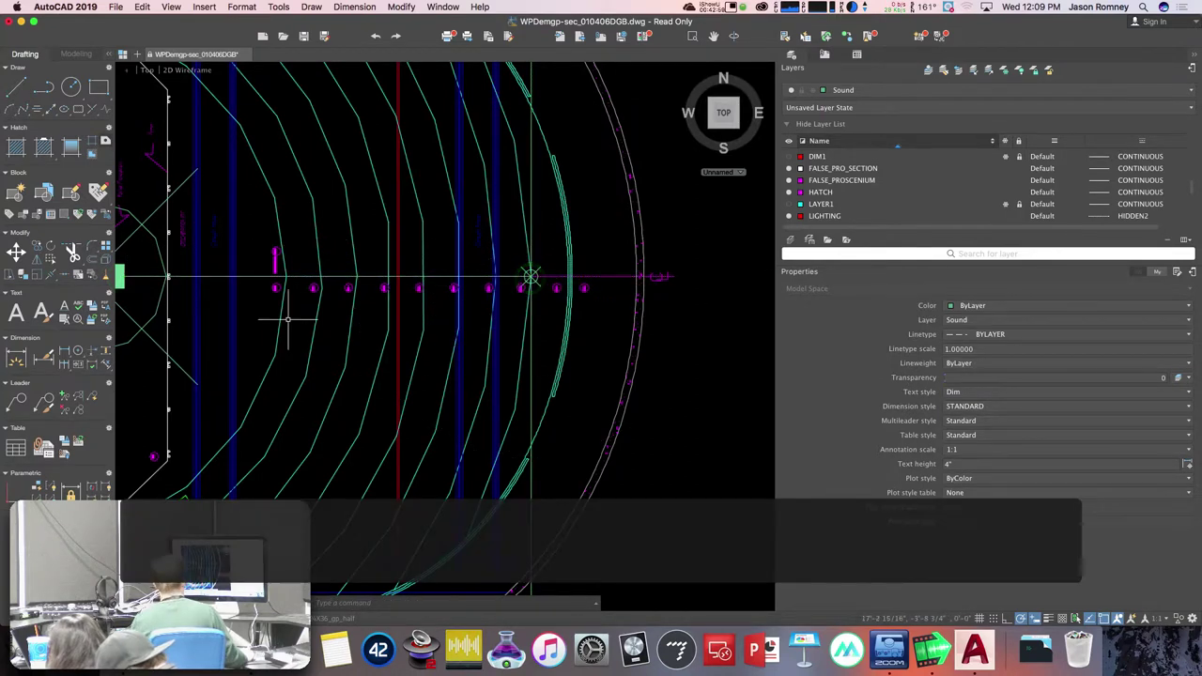
- Regenerate the drawing to refresh the curves and point markers in the ground plan
middle_click_drag(286, 316, 456, 316)
scroll(459, 320, "down", 1)
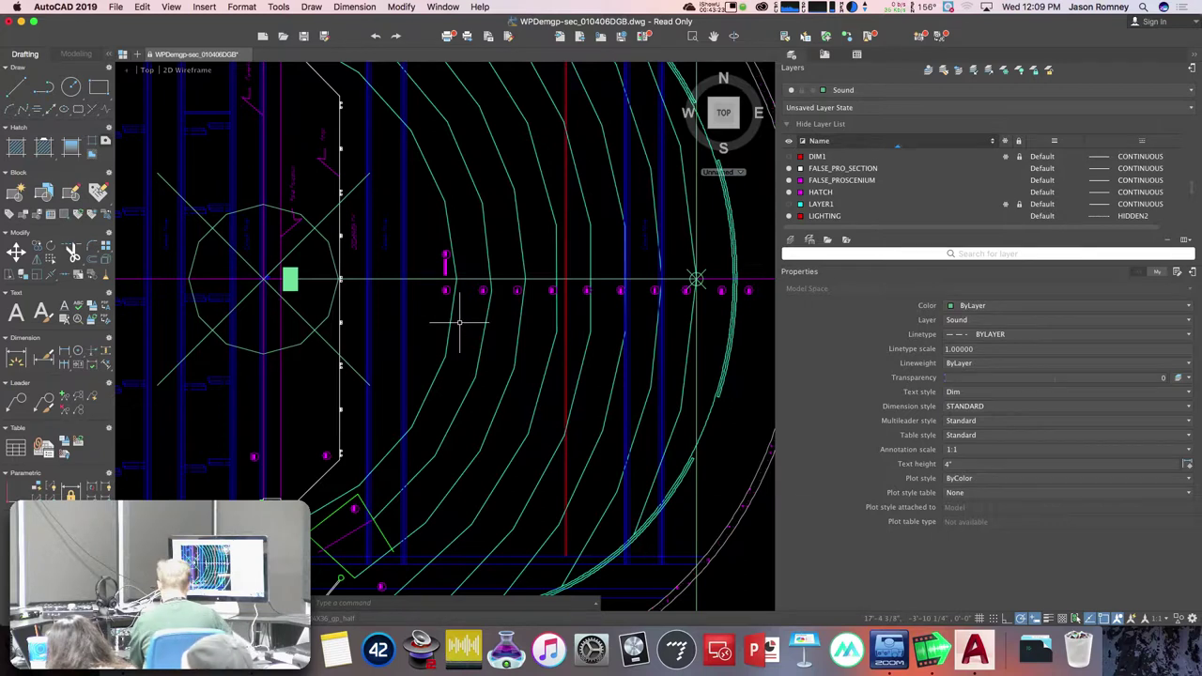
type("re")
key("Return")
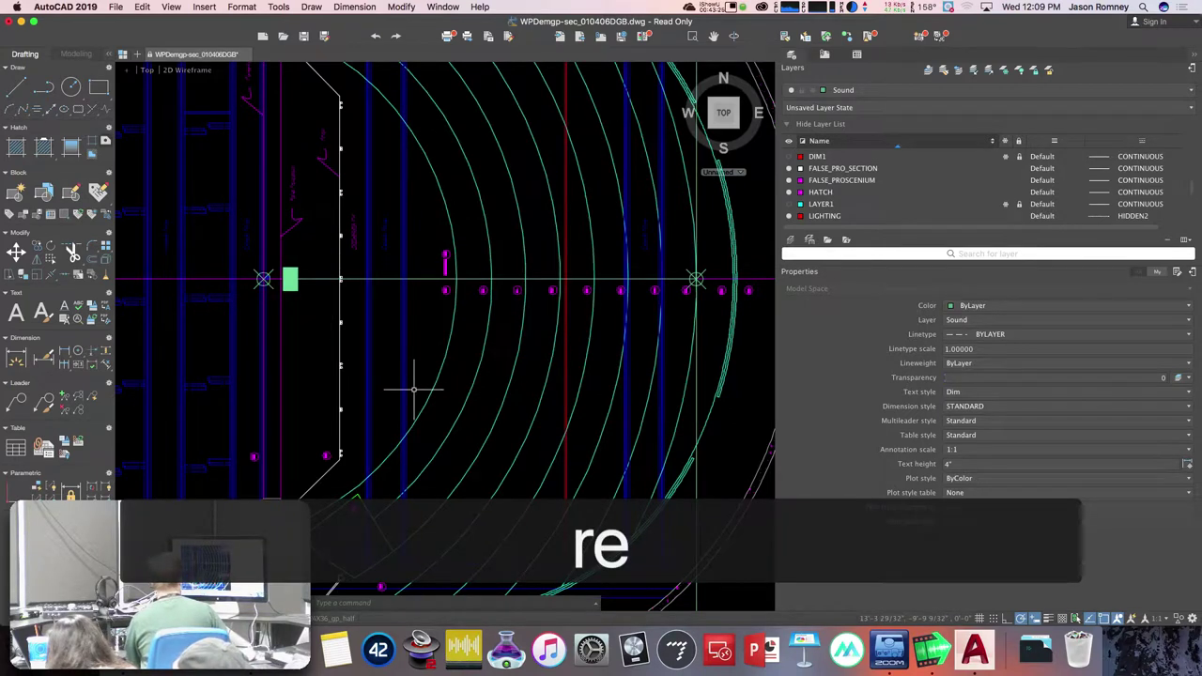
scroll(416, 389, "down", 2)
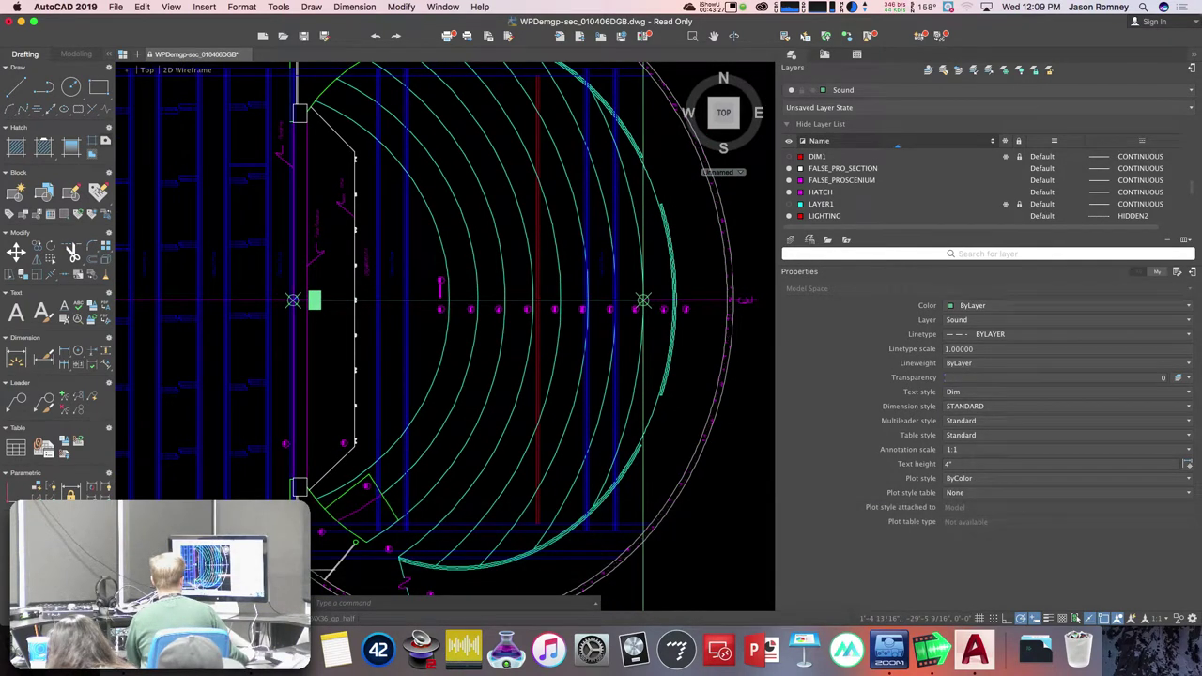
- Switch to Safari, open the Loudspeaker Plot Assignment from the course modules and review its listed loudspeaker locations and aim points
key("super+Tab")
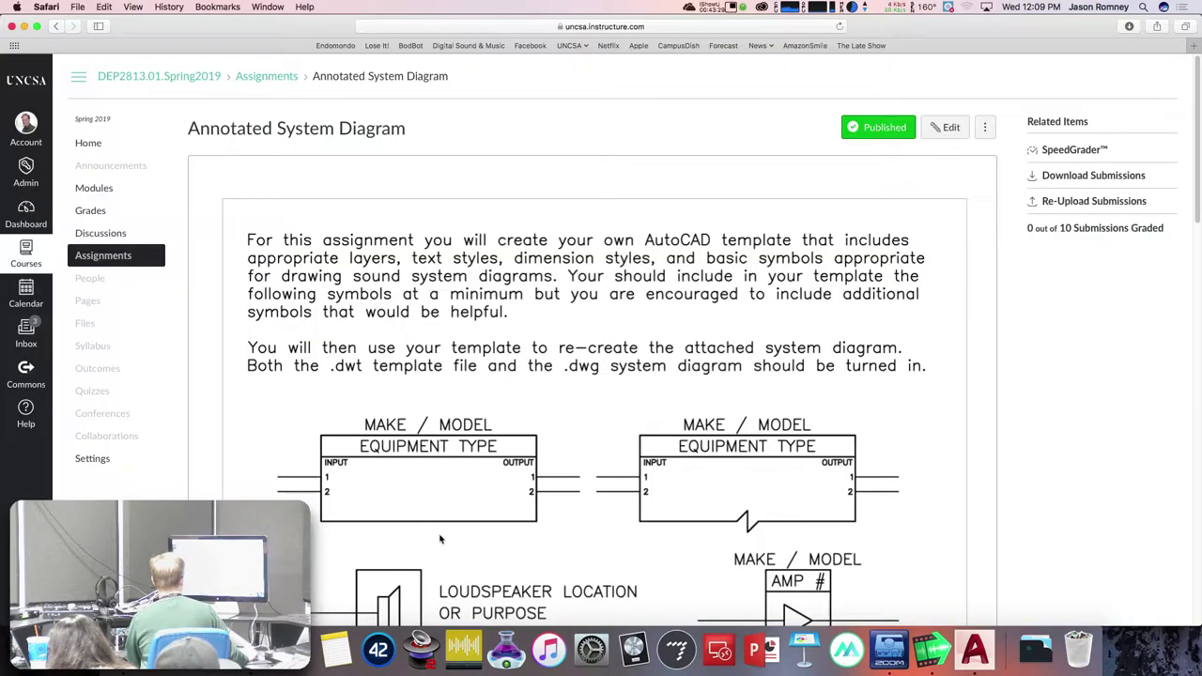
left_click(110, 254)
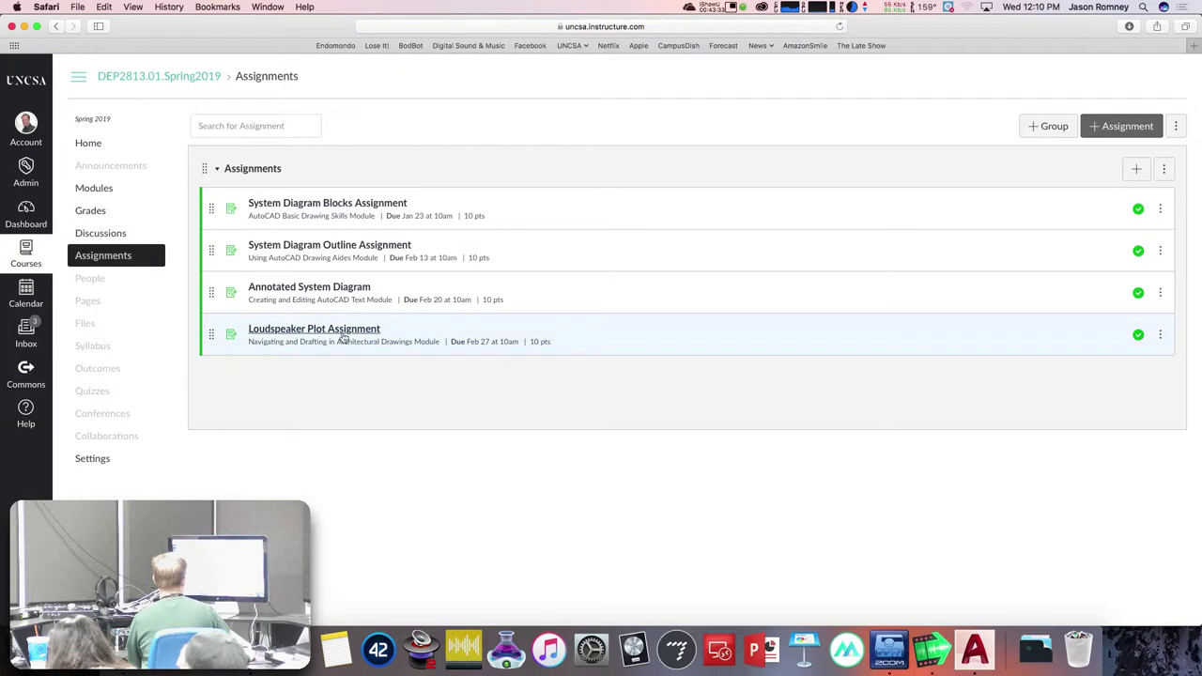
left_click(94, 188)
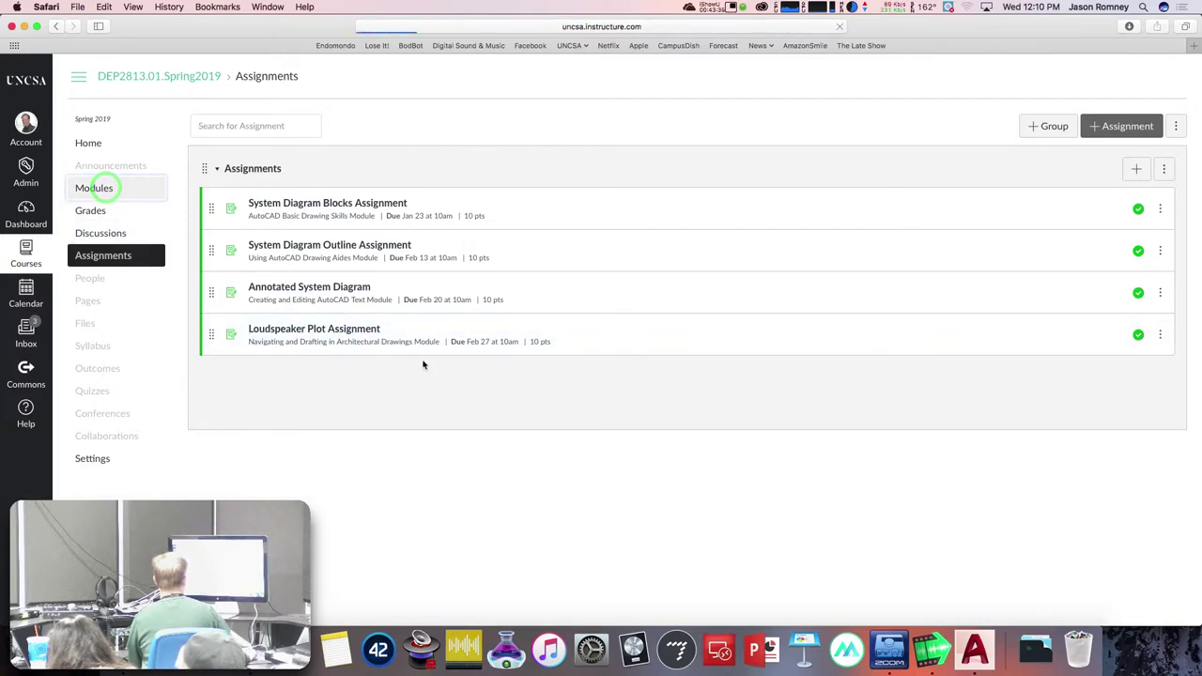
scroll(438, 425, "down", 5)
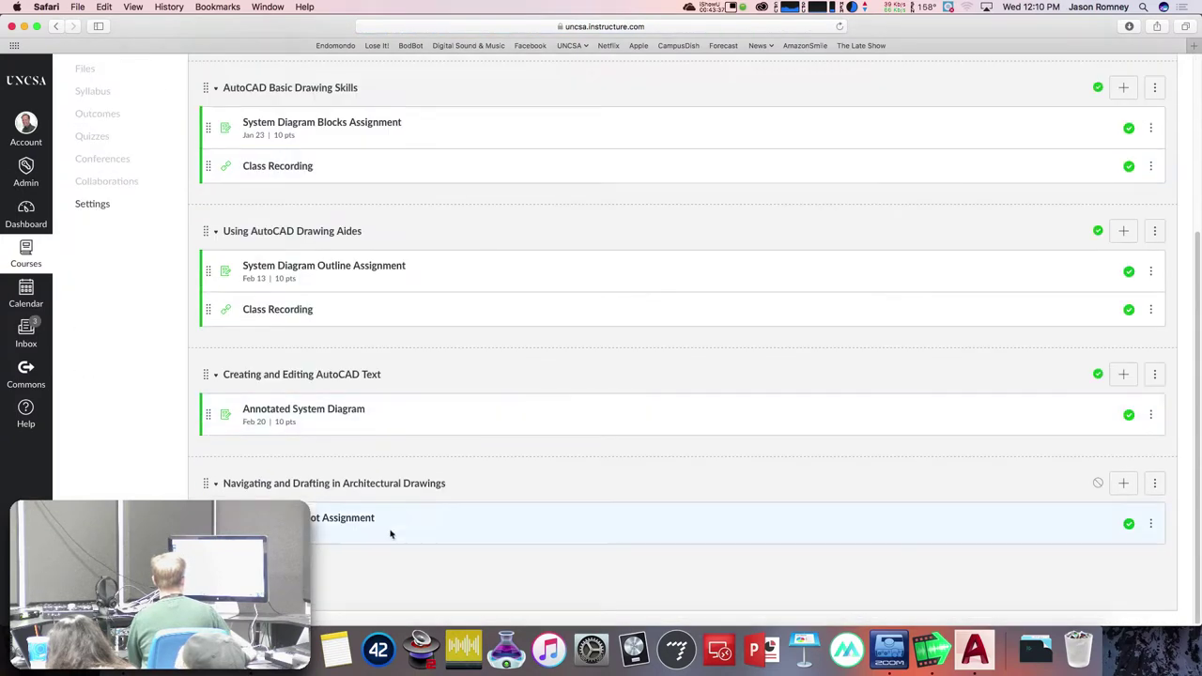
left_click(333, 521)
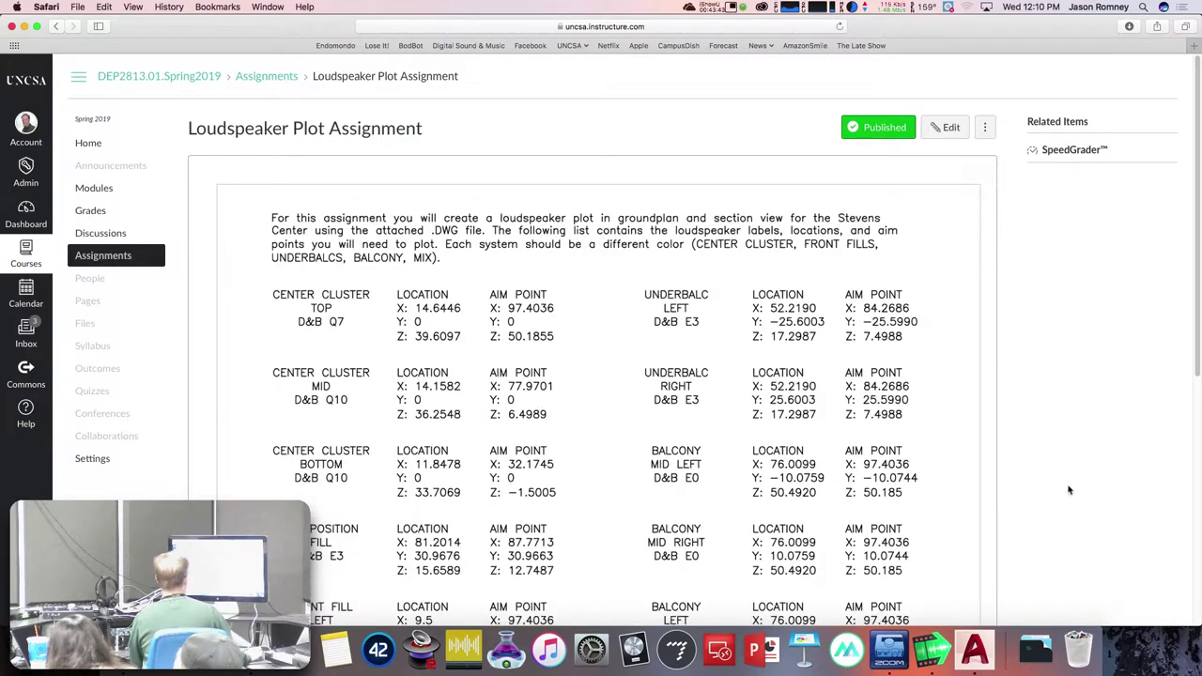
scroll(1066, 490, "down", 3)
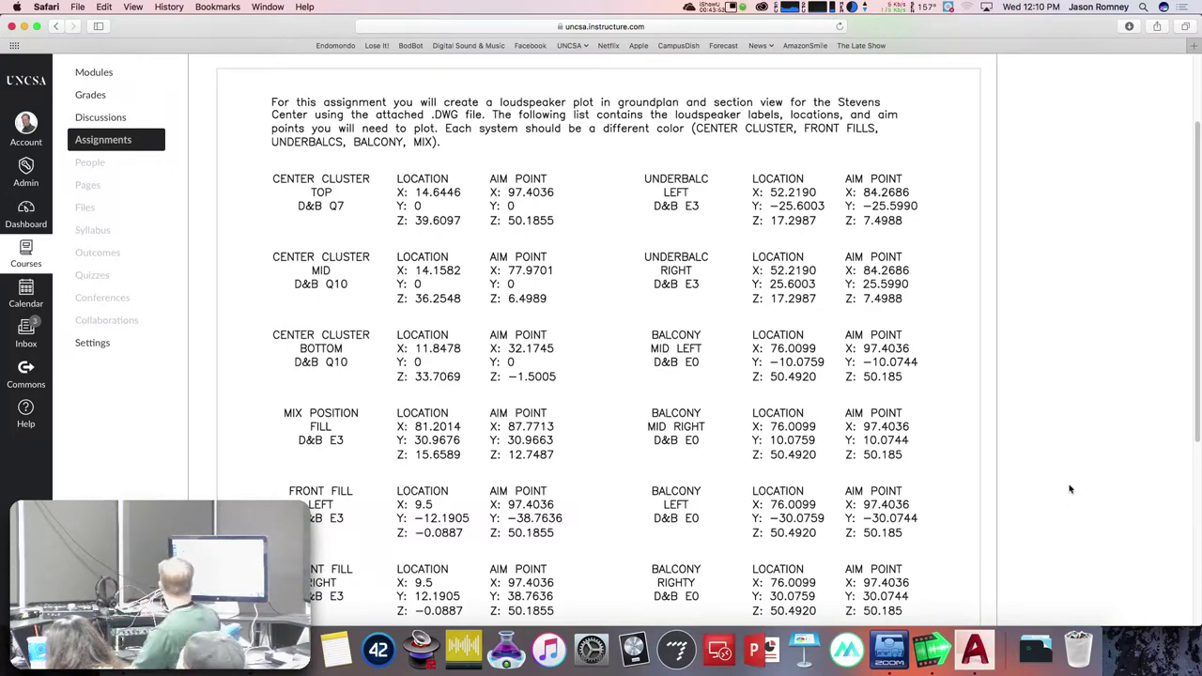
scroll(1070, 488, "down", 5)
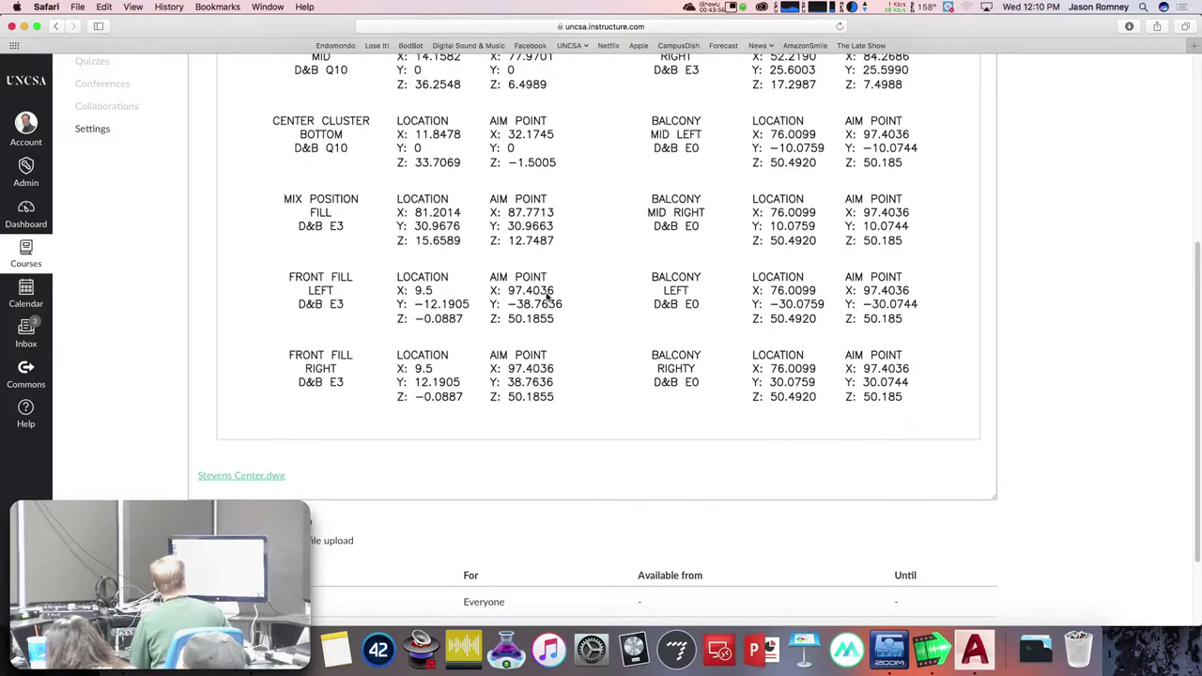
scroll(390, 167, "up", 6)
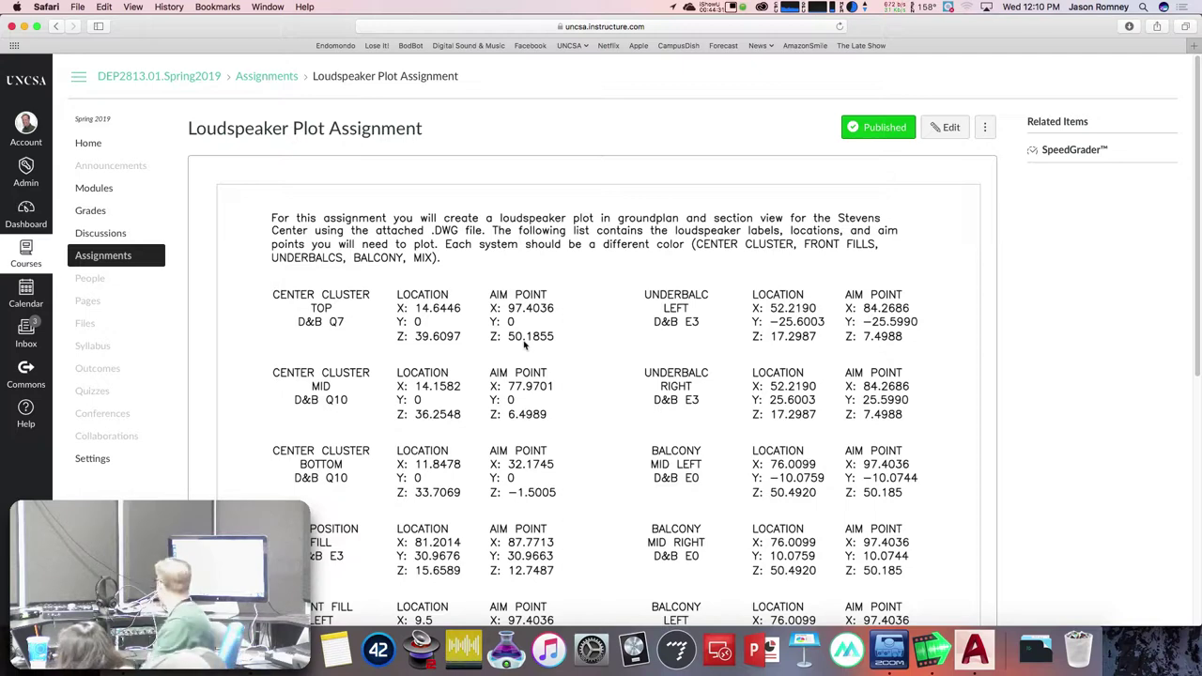
- Download the attached Stevens Center.dwg and open it in AutoCAD, ignoring the unresolved reference files
scroll(530, 352, "down", 5)
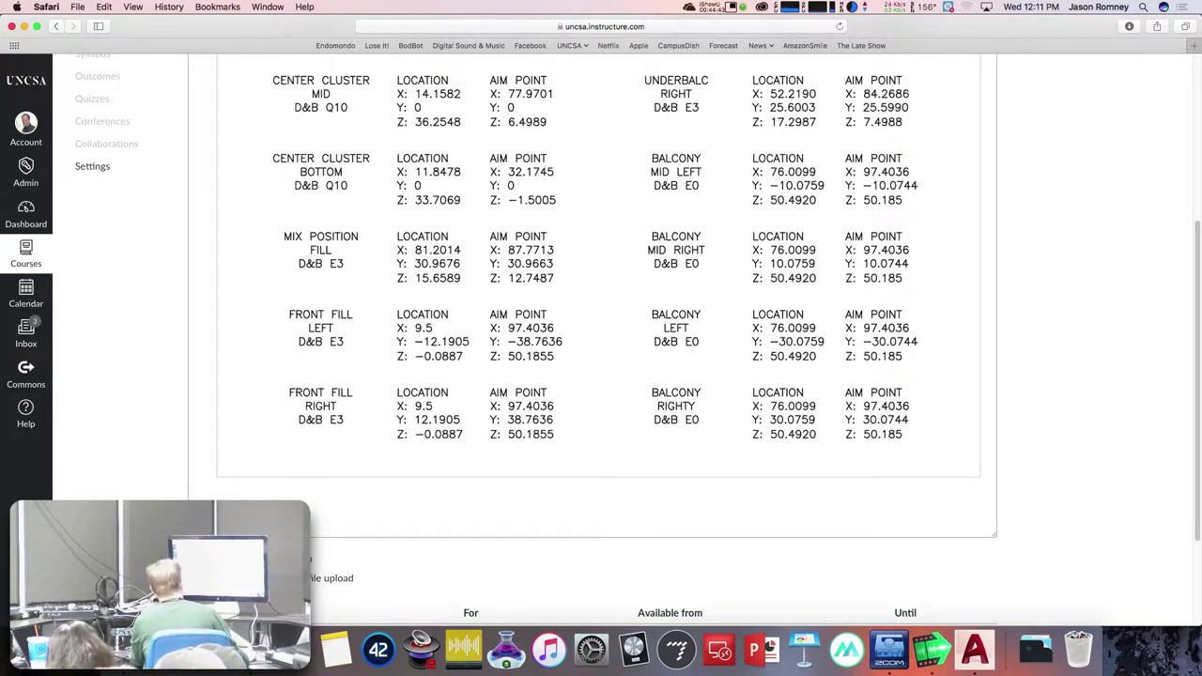
left_click(248, 495)
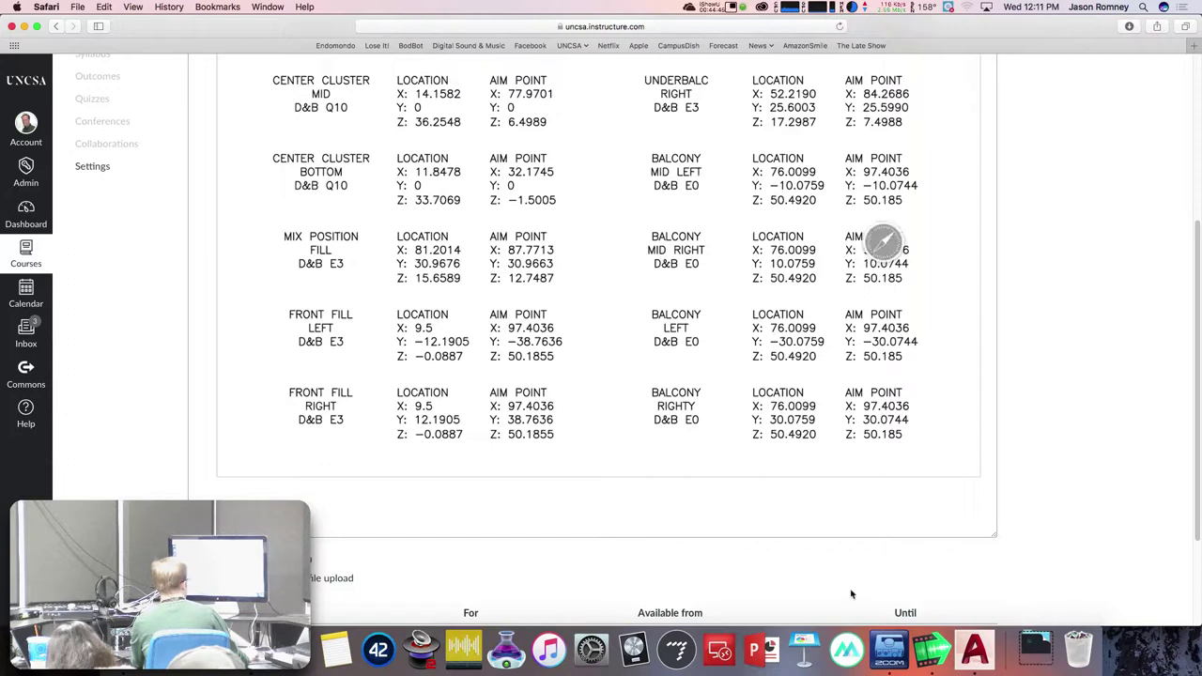
left_click(1035, 645)
left_click(1036, 599)
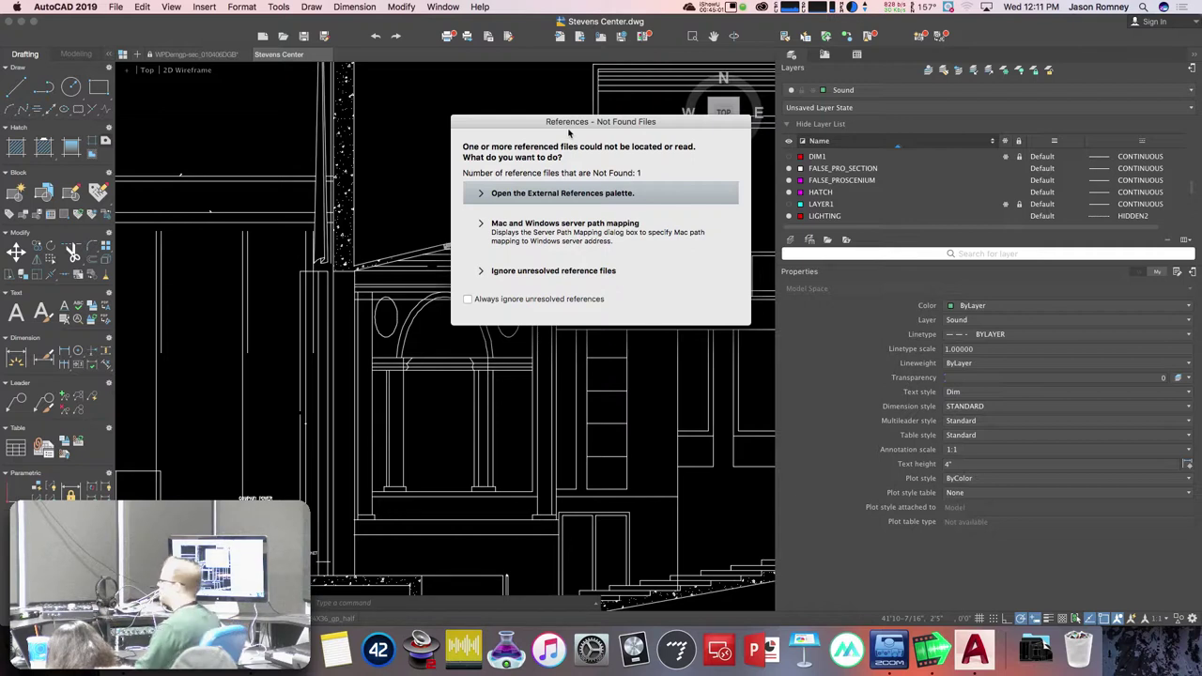
left_click(554, 271)
- Examine the section view and the ground plans in the Stevens Center drawing
scroll(465, 305, "down", 6)
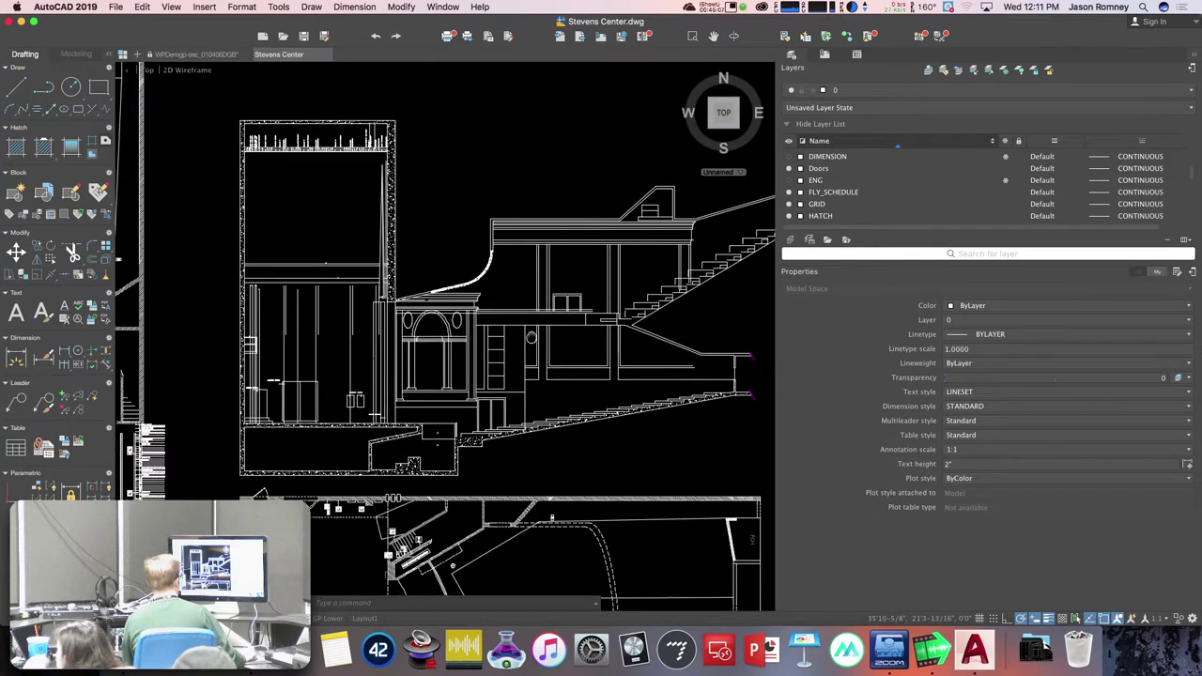
middle_click_drag(531, 337, 348, 347)
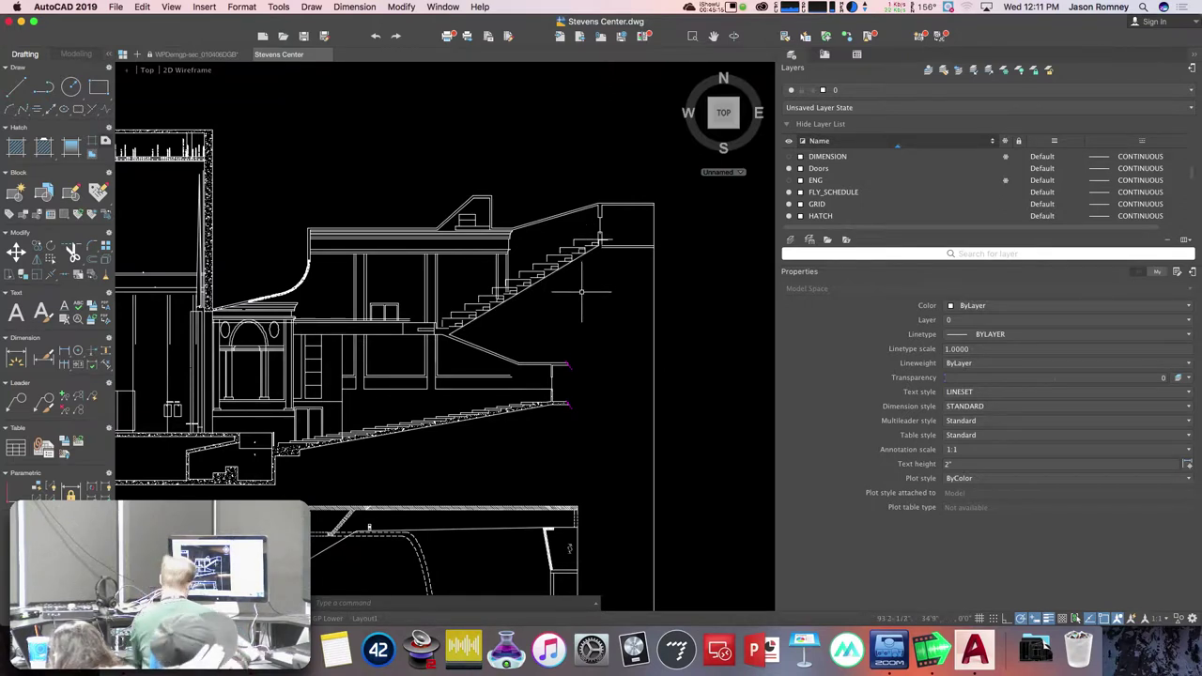
mouse_move(407, 478)
middle_mouse_down()
mouse_move(480, 319)
mouse_move(483, 270)
middle_mouse_up()
mouse_move(437, 378)
middle_mouse_down()
mouse_move(451, 326)
mouse_move(408, 322)
mouse_move(424, 188)
middle_mouse_up()
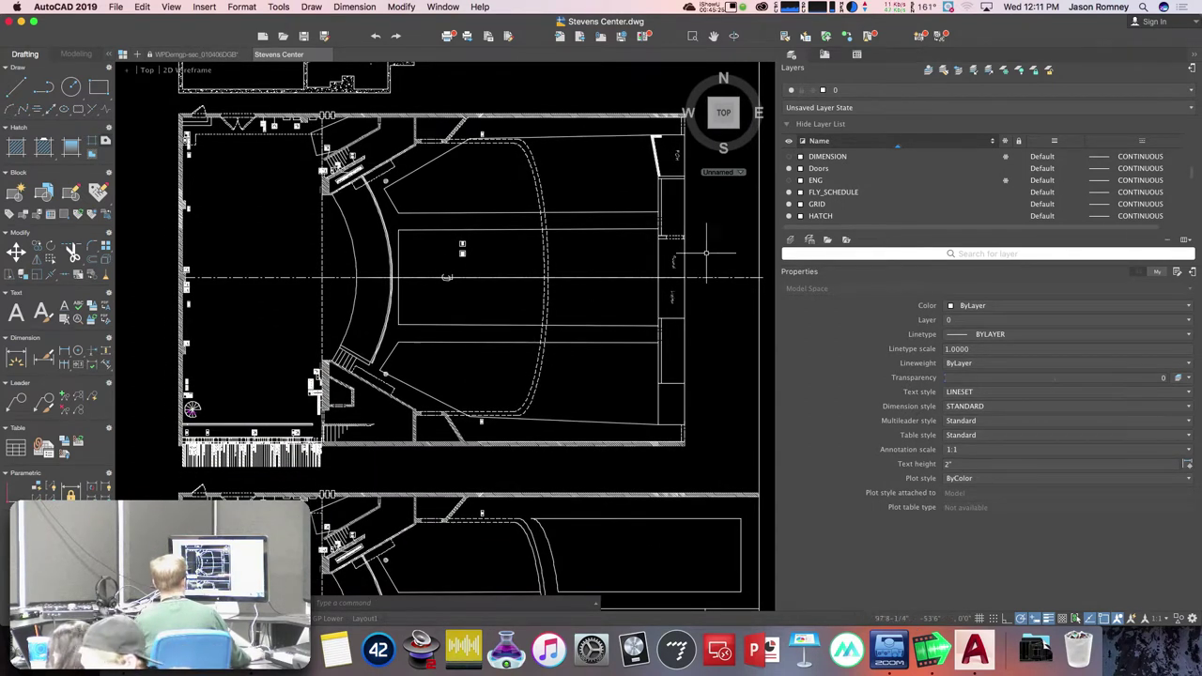
- Compare the section and ground plans in AutoCAD with the loudspeaker locations and aim points on the Safari assignment page
middle_click_drag(592, 430, 570, 137)
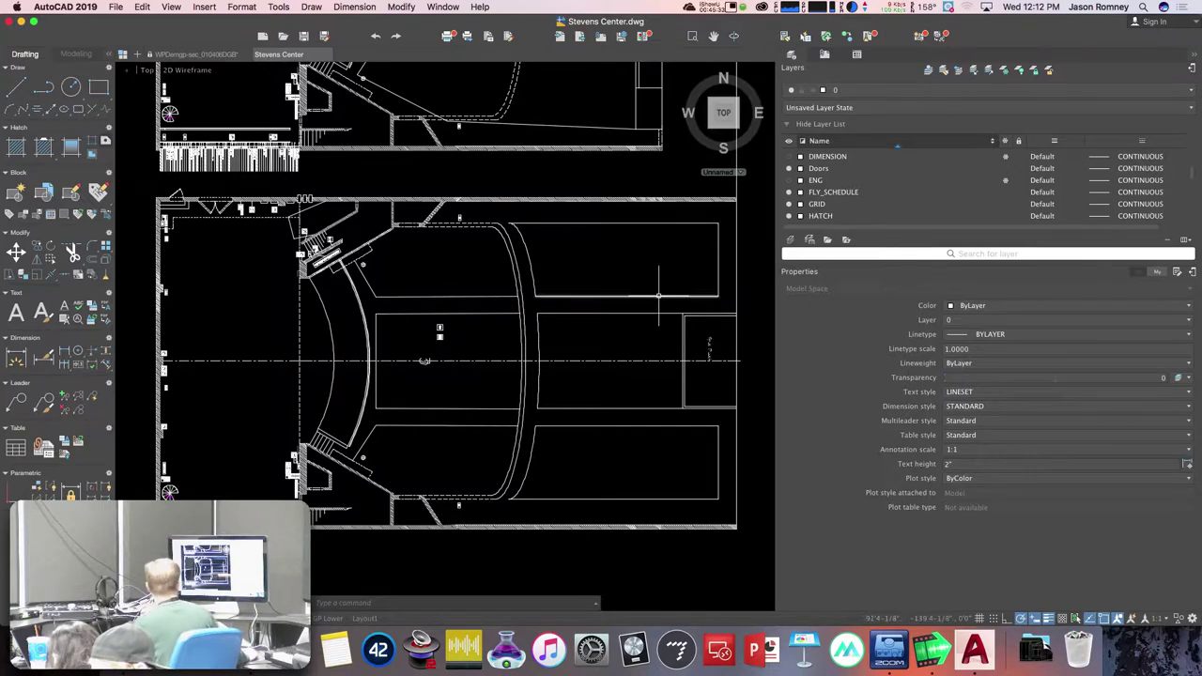
scroll(582, 304, "down", 1)
key("super+Tab")
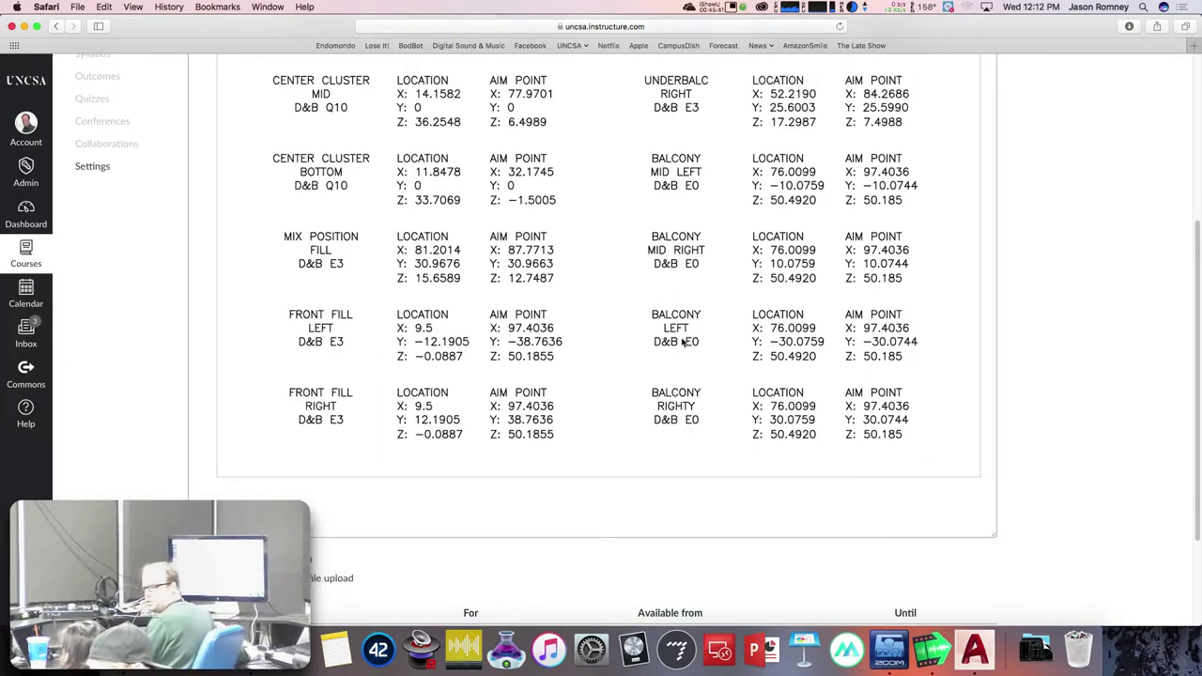
key("super+Tab")
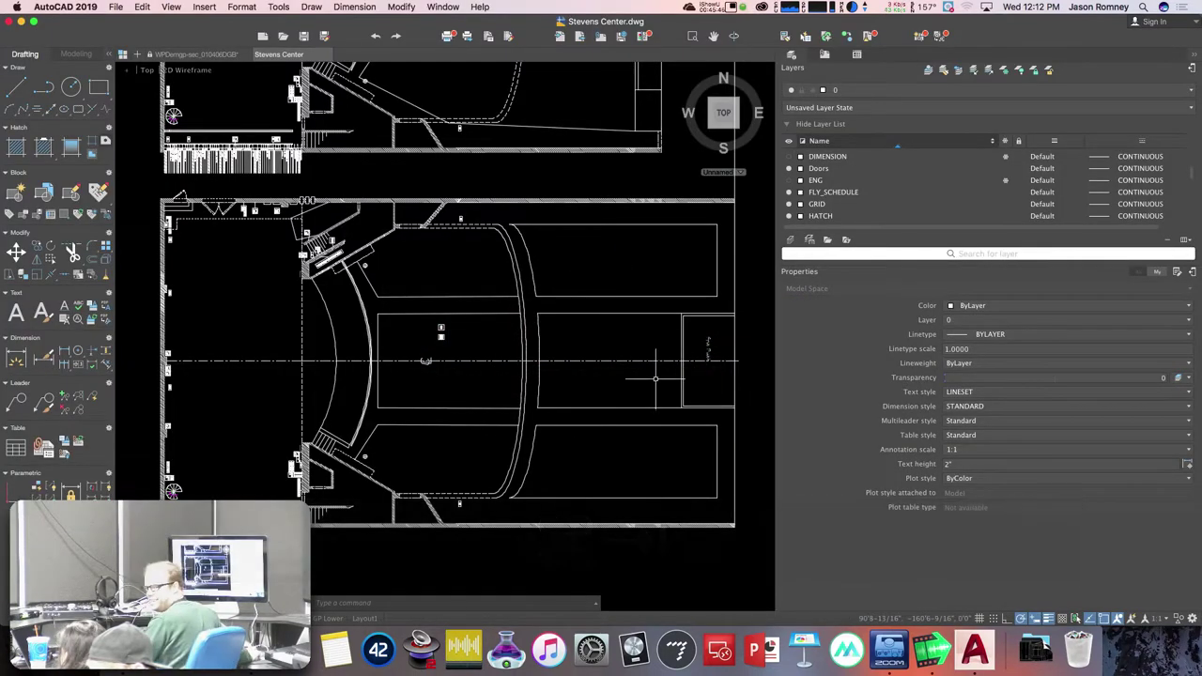
middle_click_drag(646, 318, 553, 215)
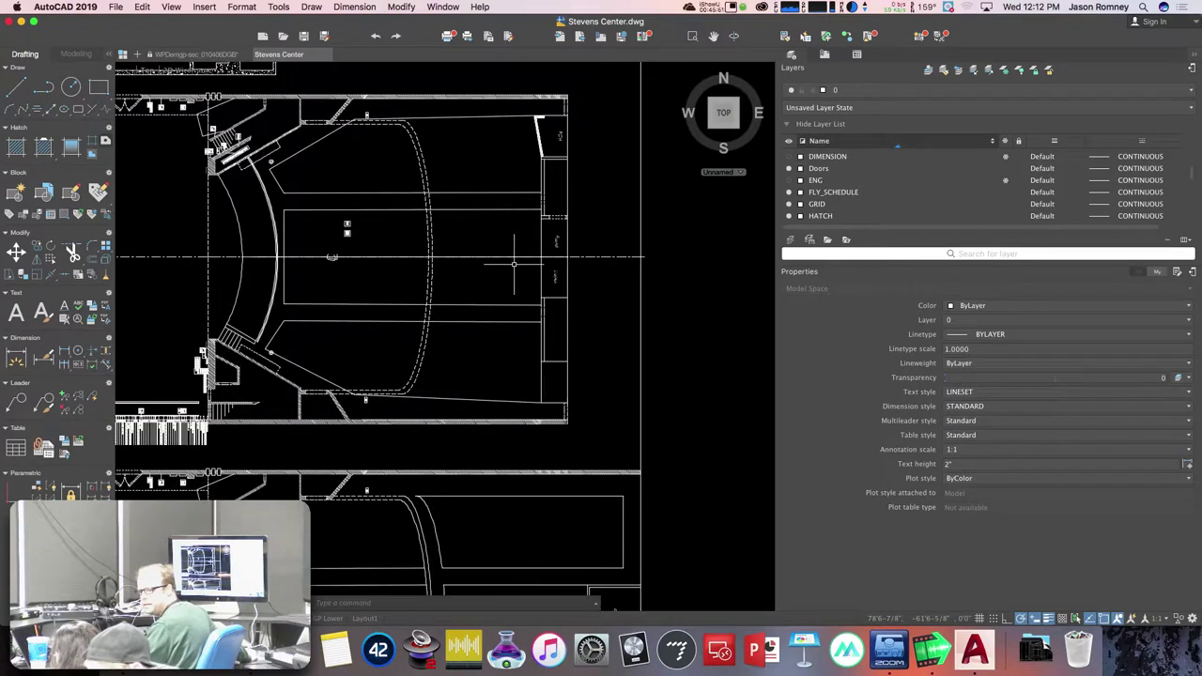
mouse_move(467, 305)
middle_mouse_down()
mouse_move(510, 267)
mouse_move(579, 161)
mouse_move(583, 310)
mouse_move(592, 198)
middle_mouse_up()
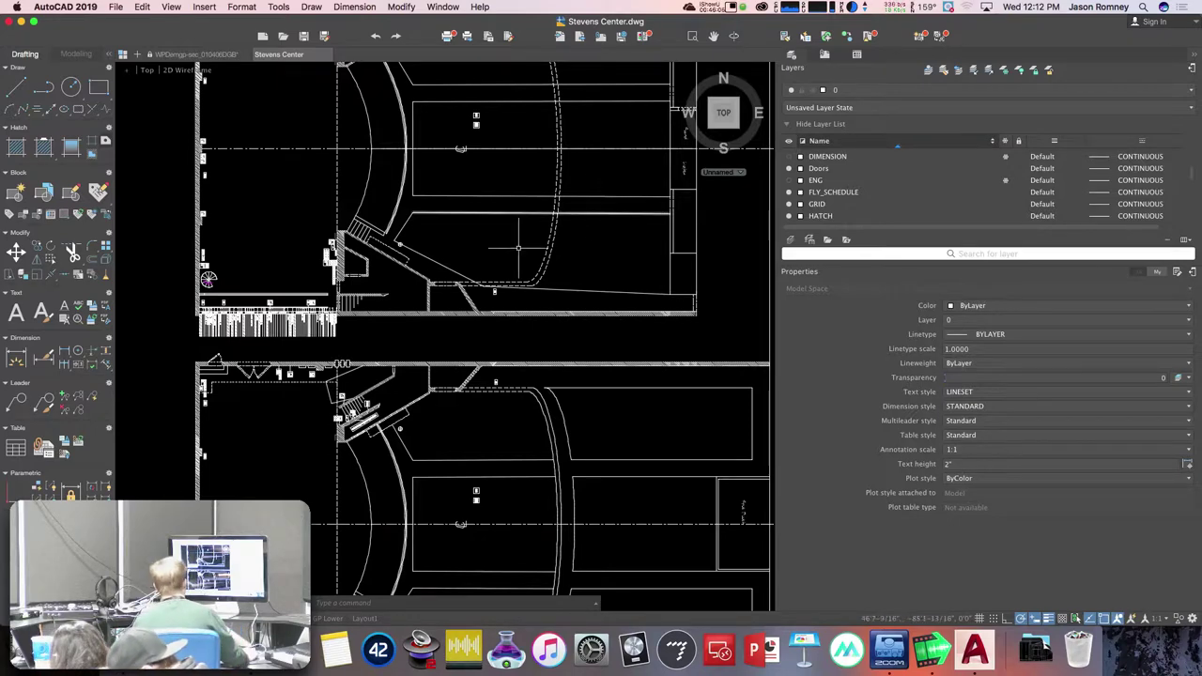
scroll(479, 282, "down", 1)
scroll(479, 282, "down", 3)
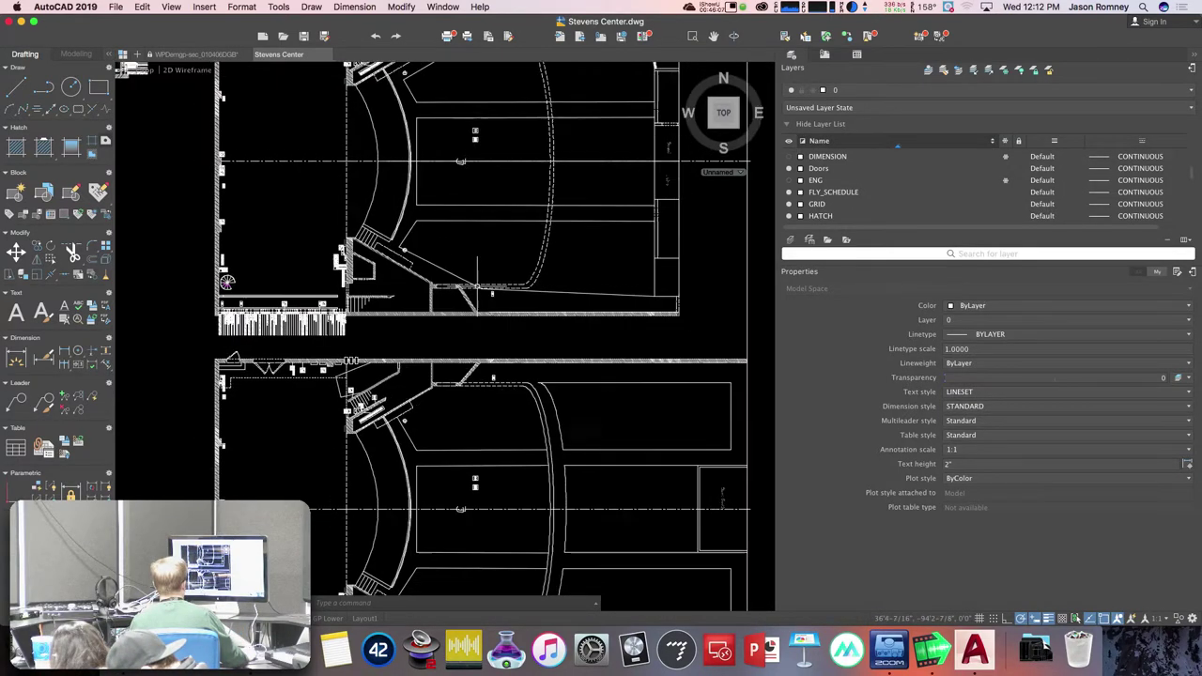
middle_click_drag(469, 276, 439, 399)
middle_click_drag(434, 314, 433, 322)
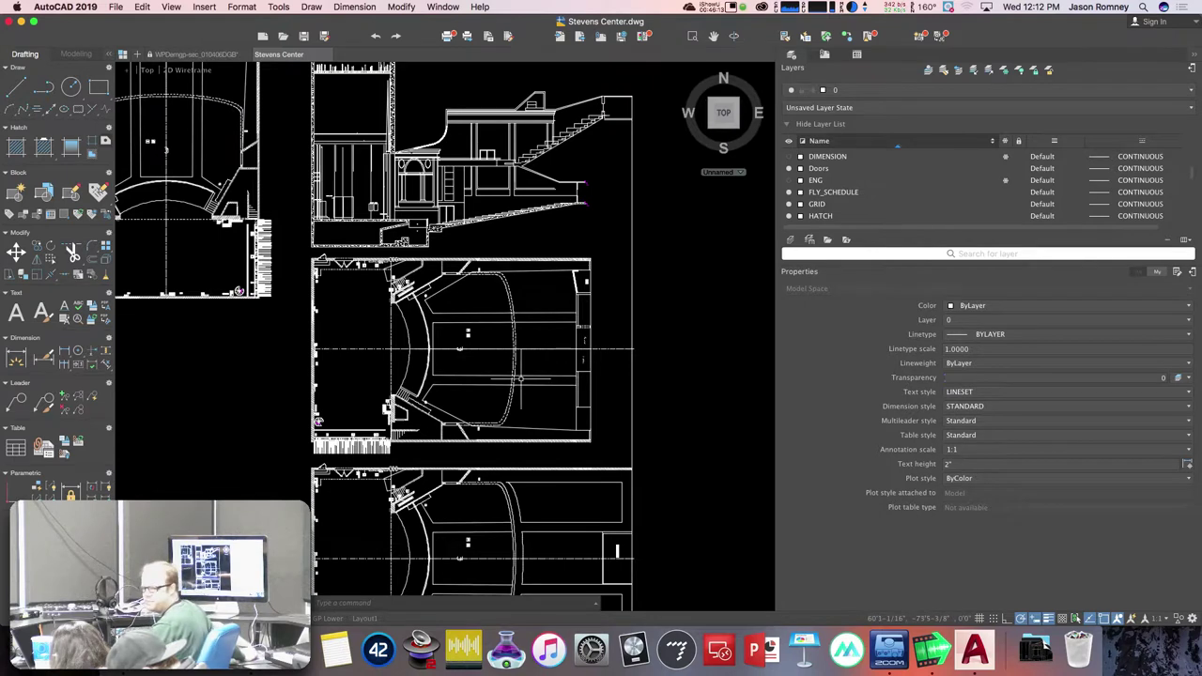
key("super+Tab")
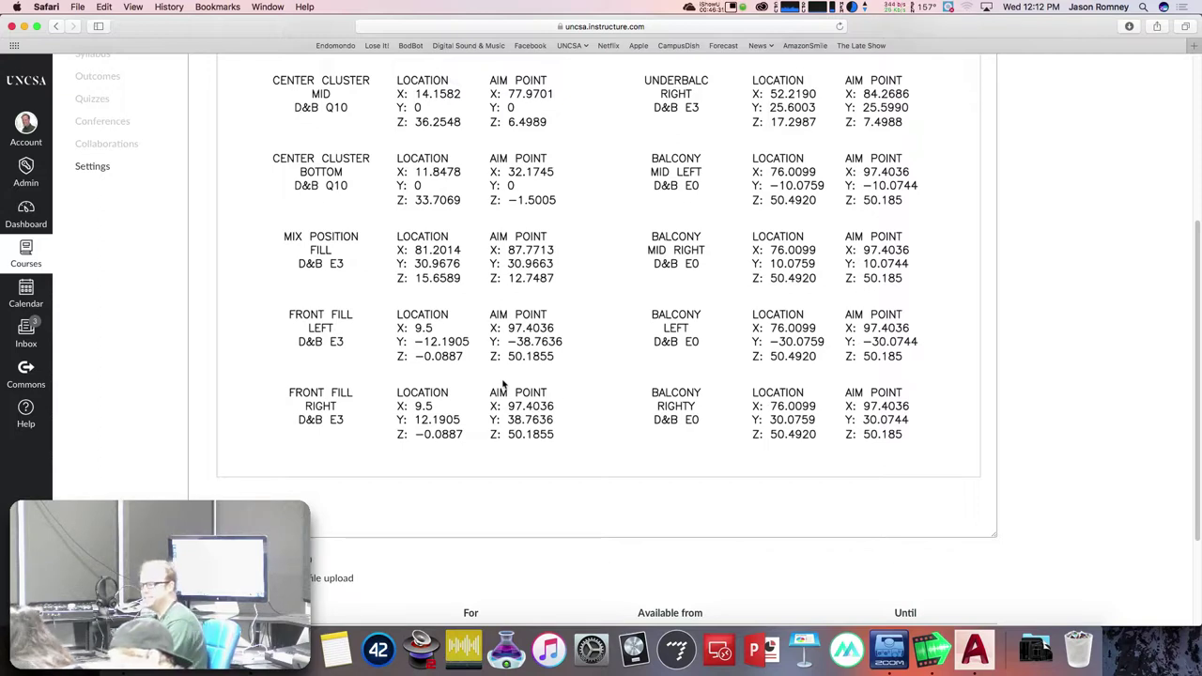
key("super+Tab")
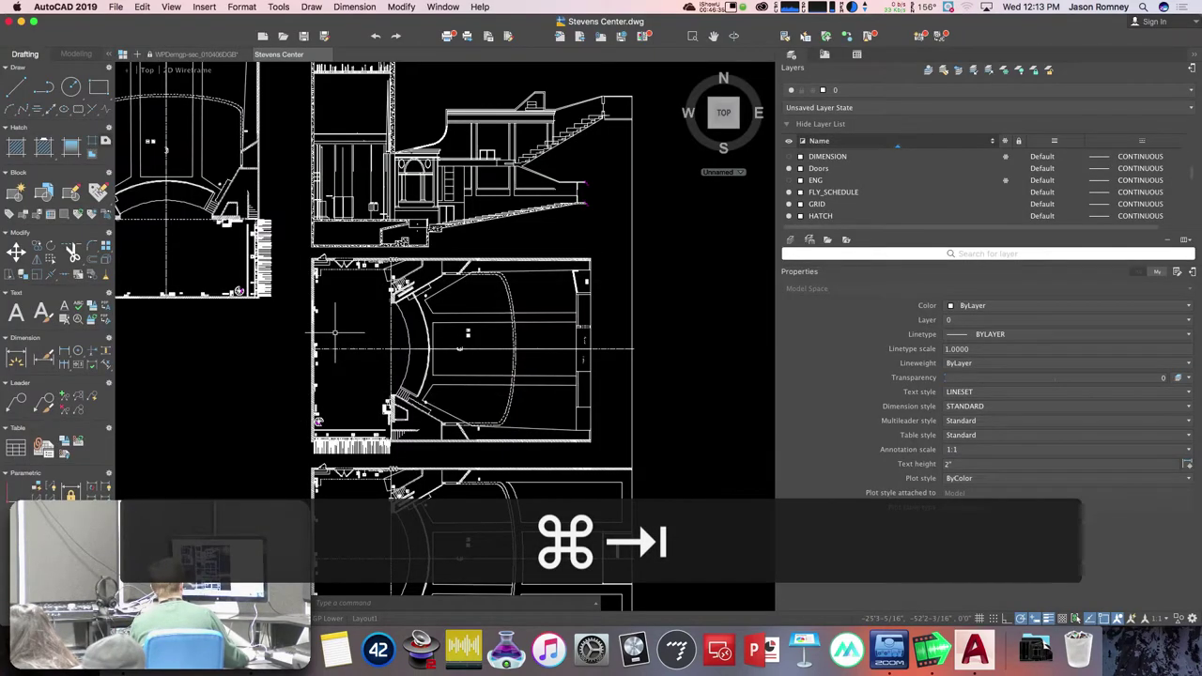
scroll(369, 331, "down", 2)
mouse_move(369, 331)
middle_mouse_down()
mouse_move(405, 387)
mouse_move(398, 380)
middle_mouse_up()
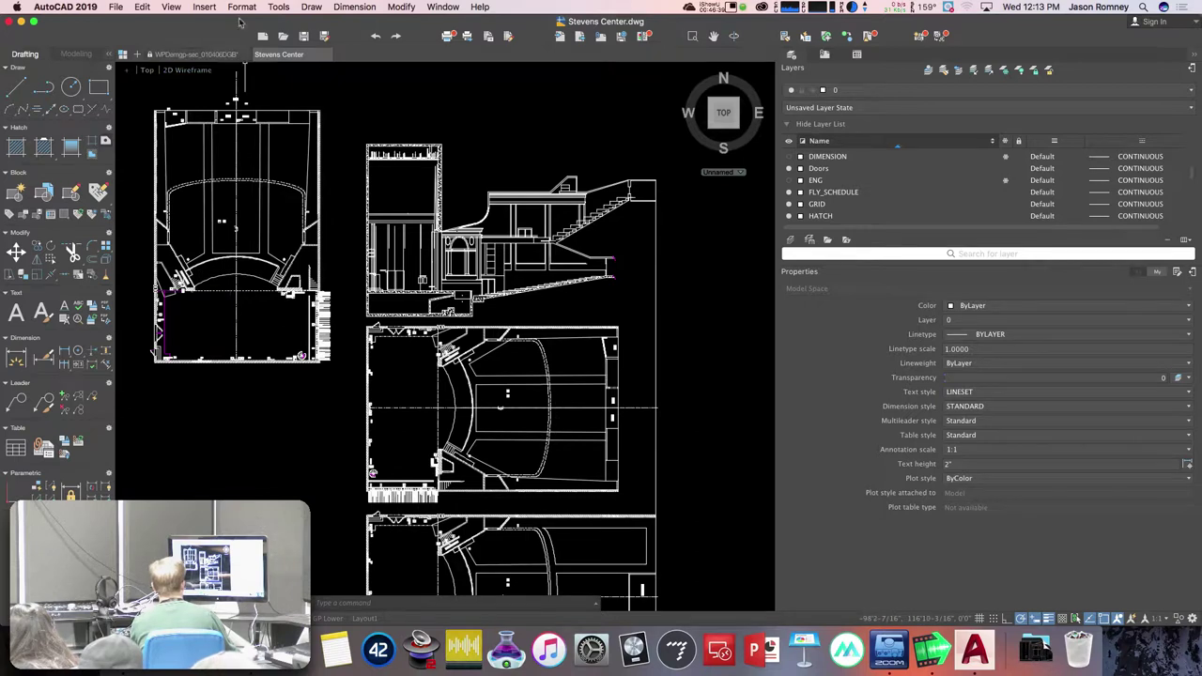
type("unit")
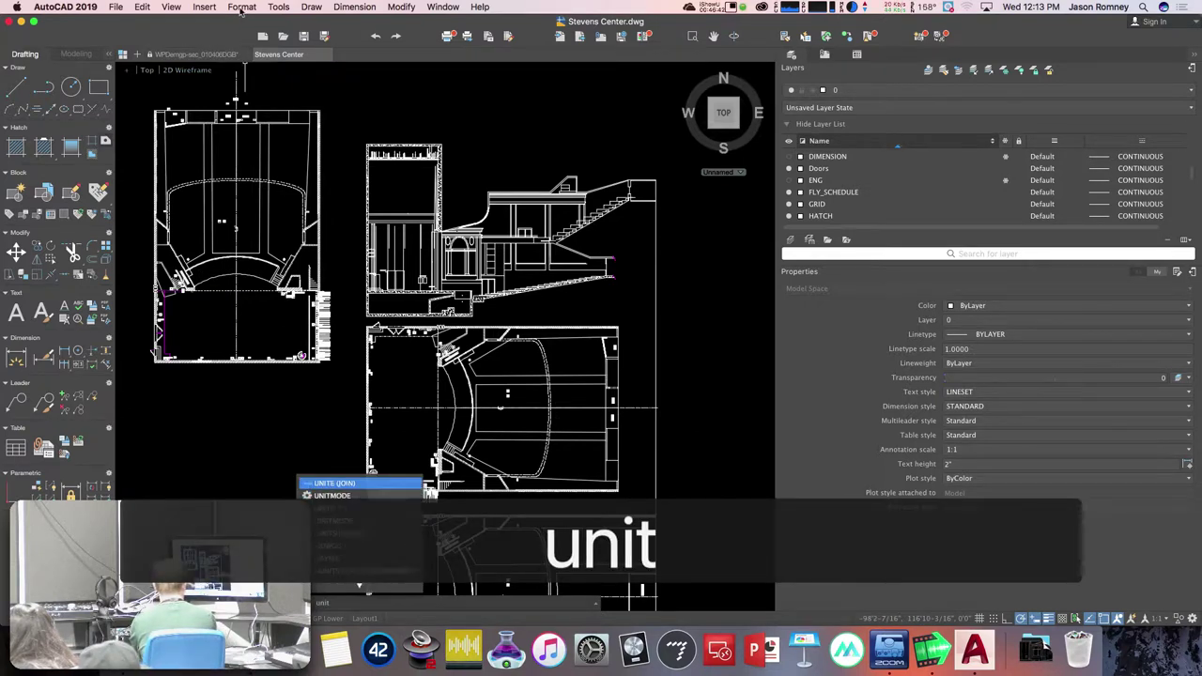
key("Return")
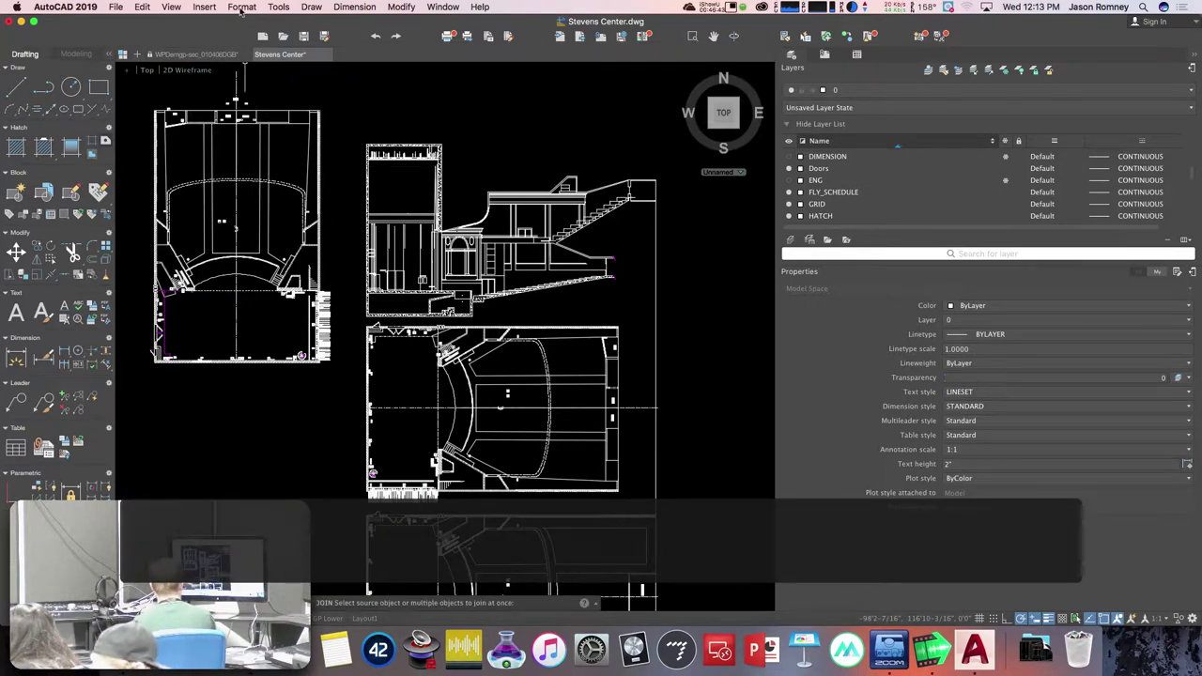
key("Escape")
key("Escape")
- Set the drawing's length units to Decimal
type("units")
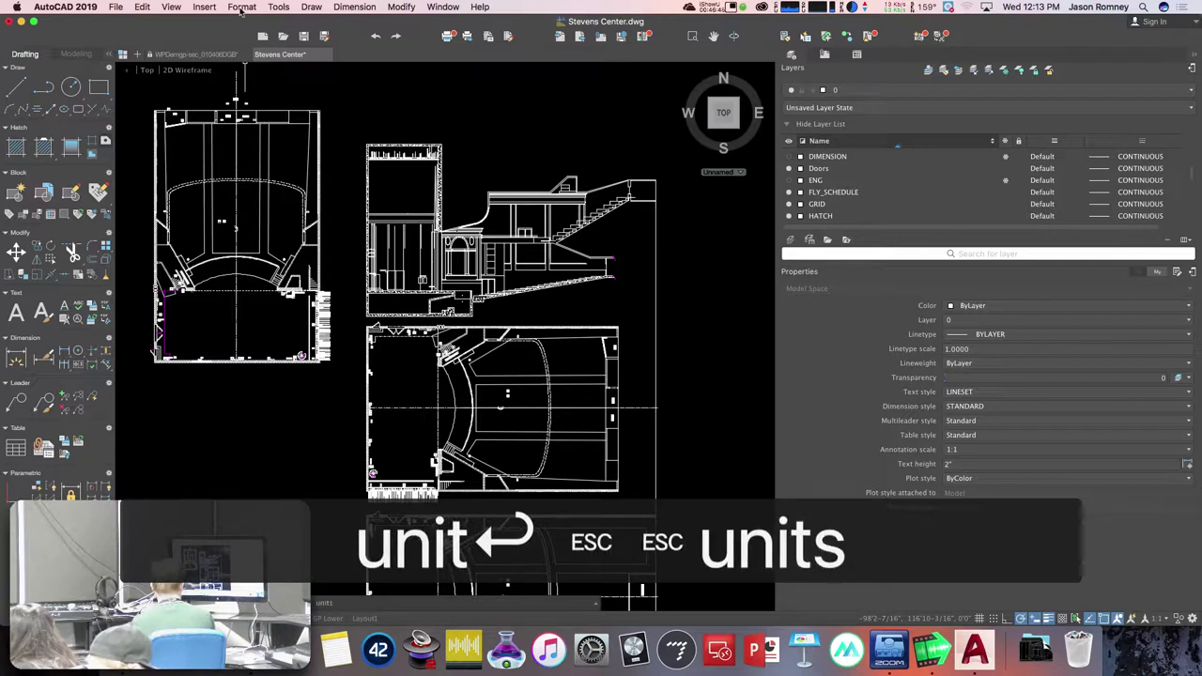
key("Return")
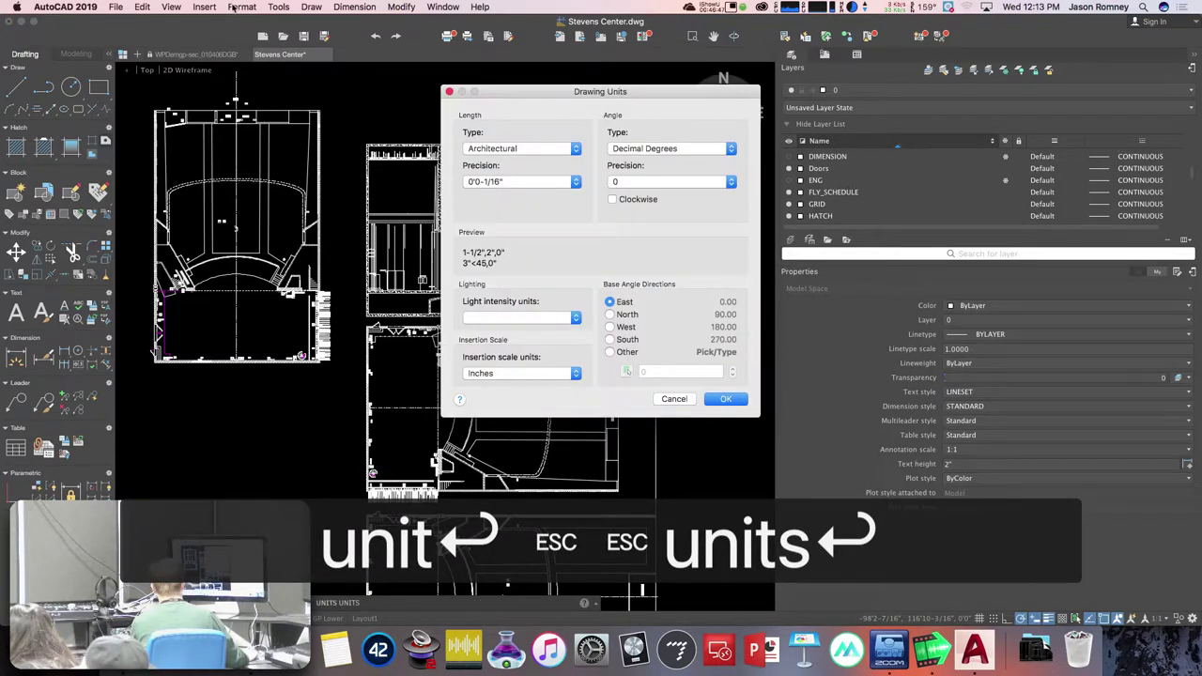
left_click(495, 152)
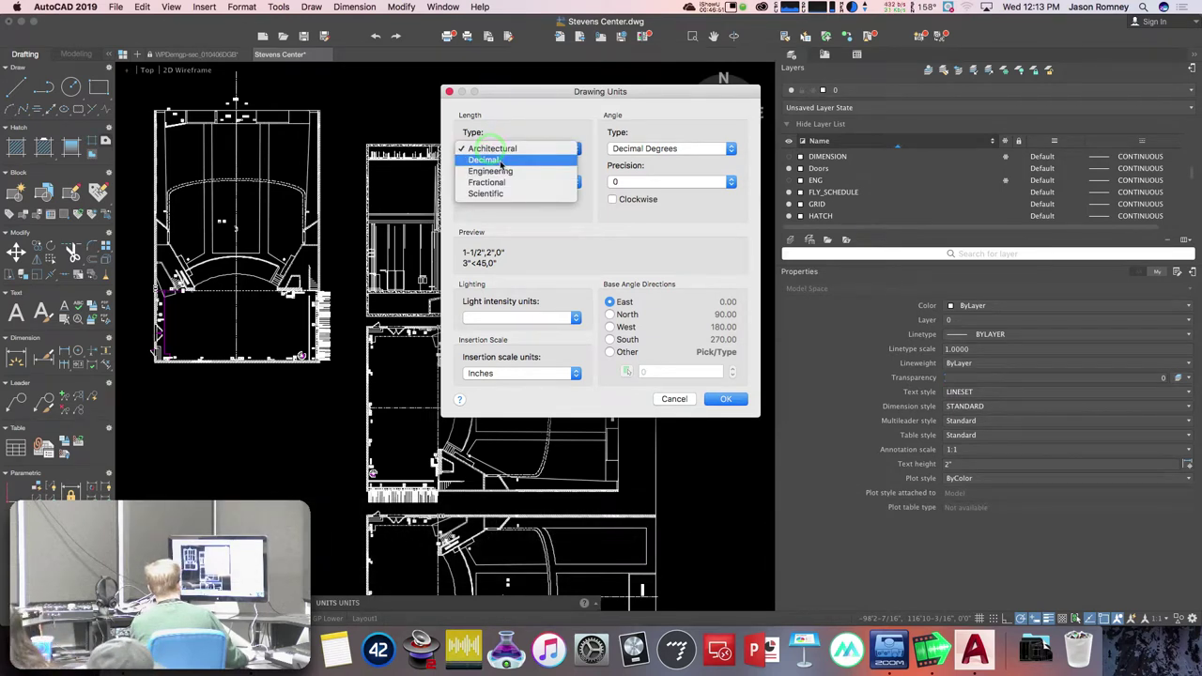
left_click(500, 162)
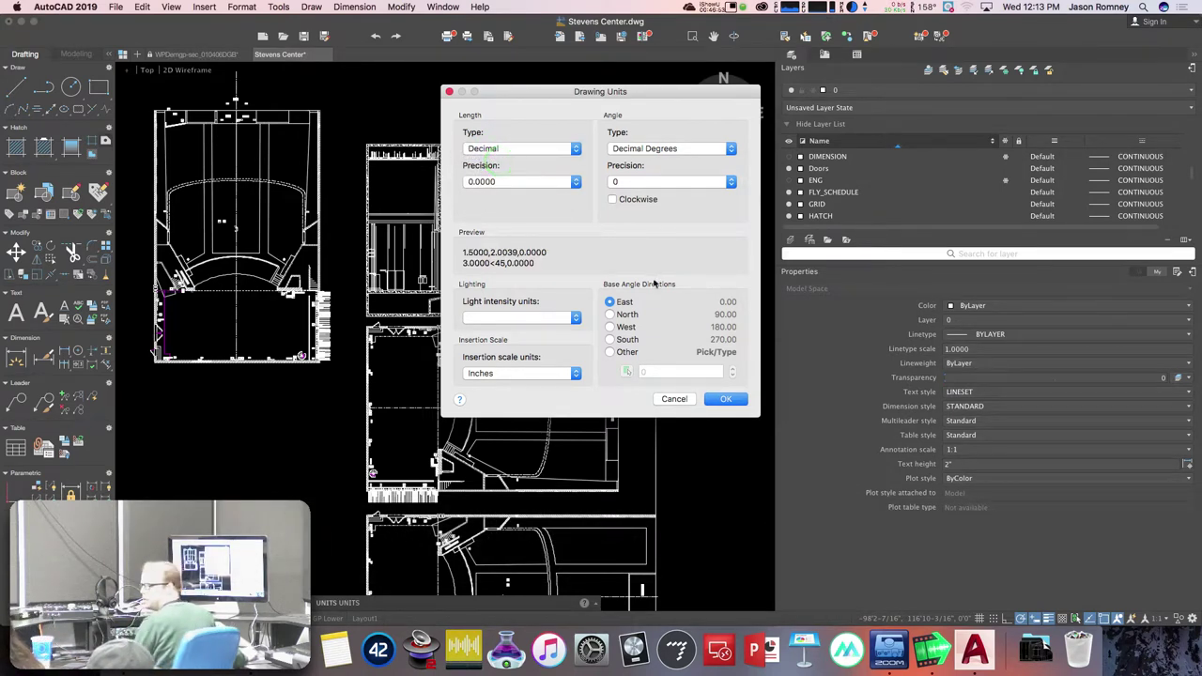
left_click(726, 398)
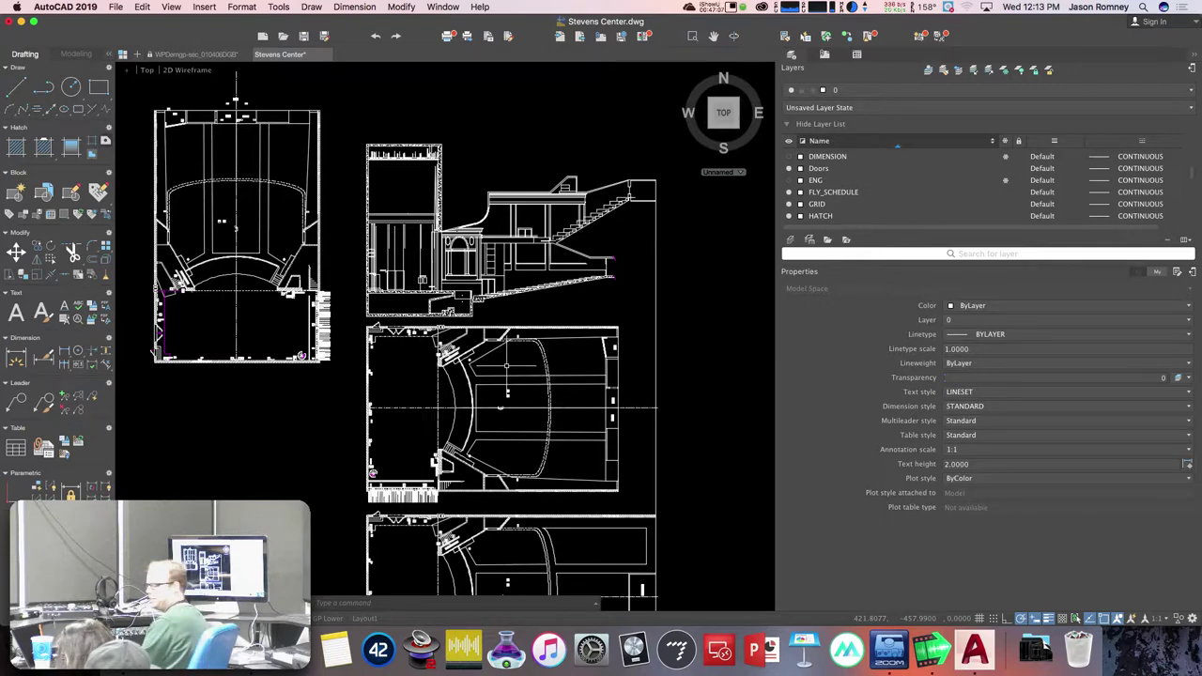
- Scale all objects in the drawing by a factor of 1/12 about the base point 0,0
type("scale")
key("Return")
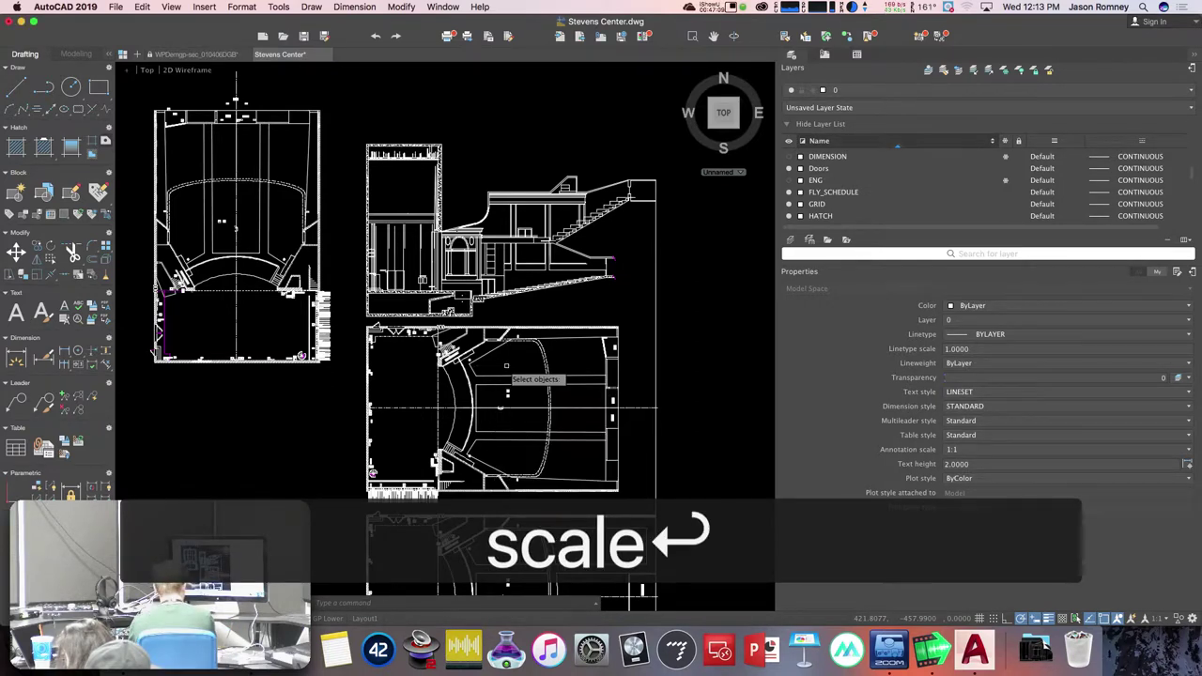
type("all")
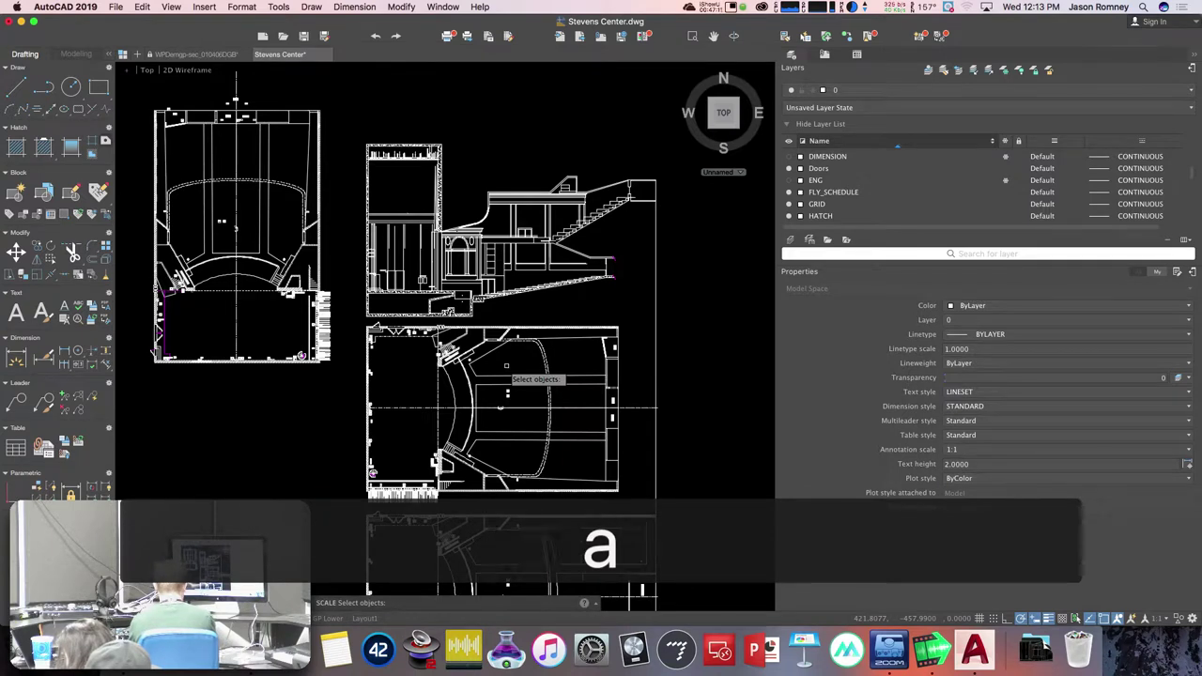
key("Return")
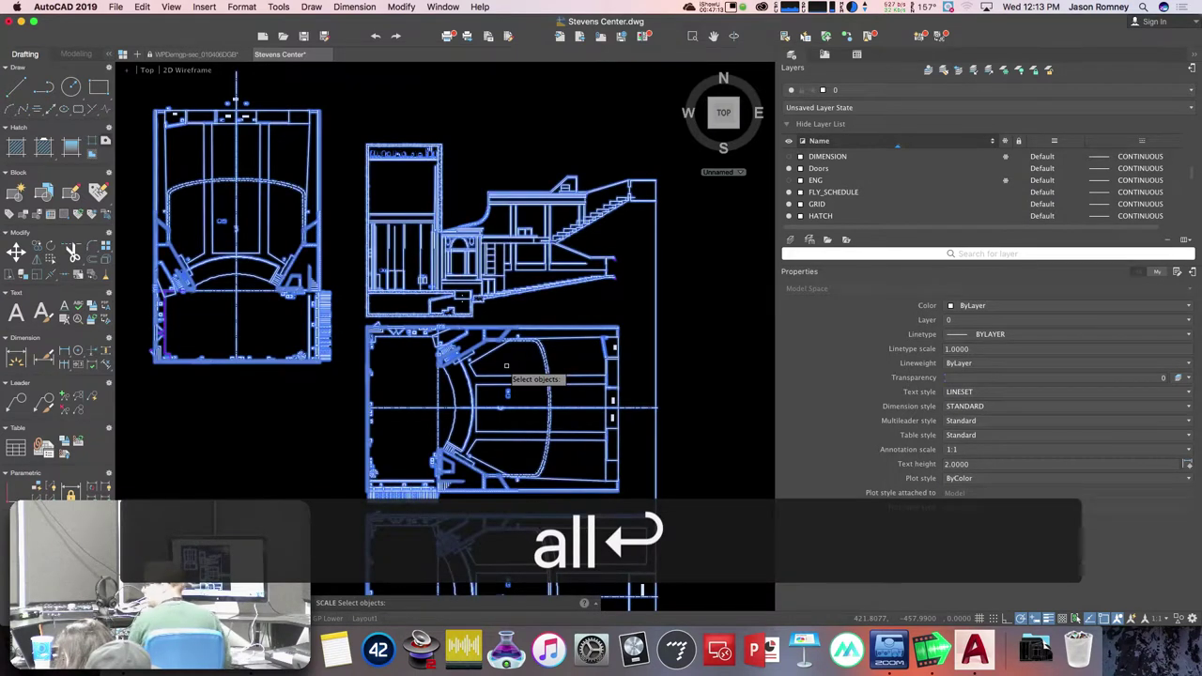
key("Return")
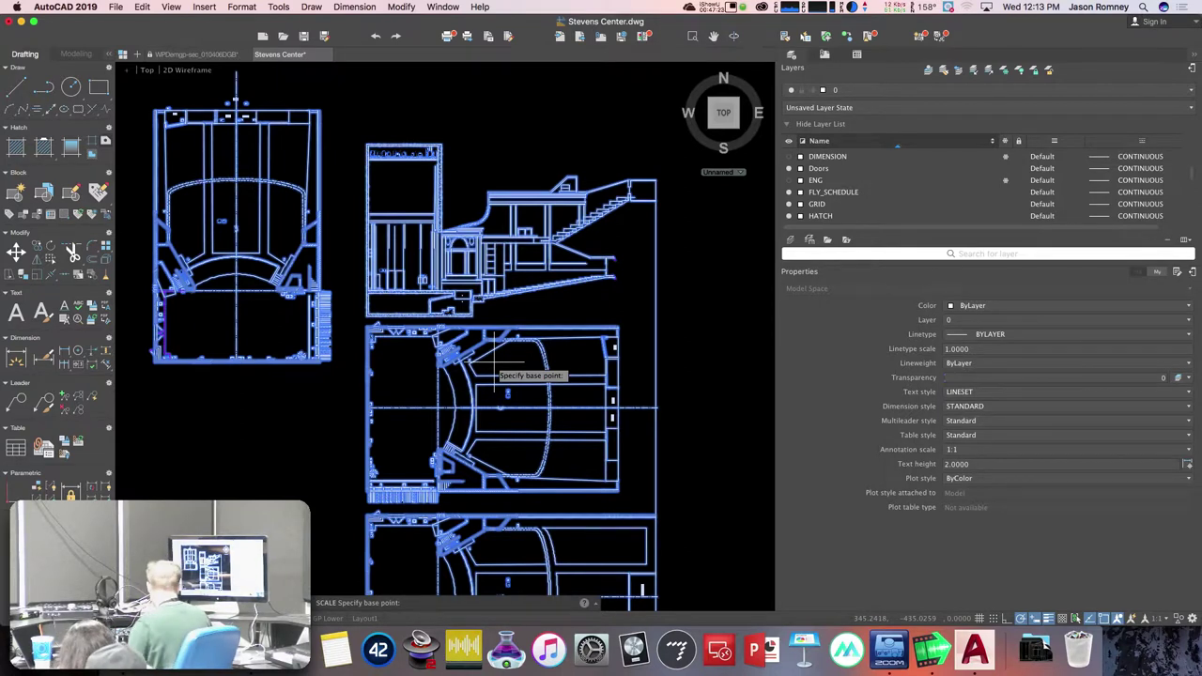
type("0,0")
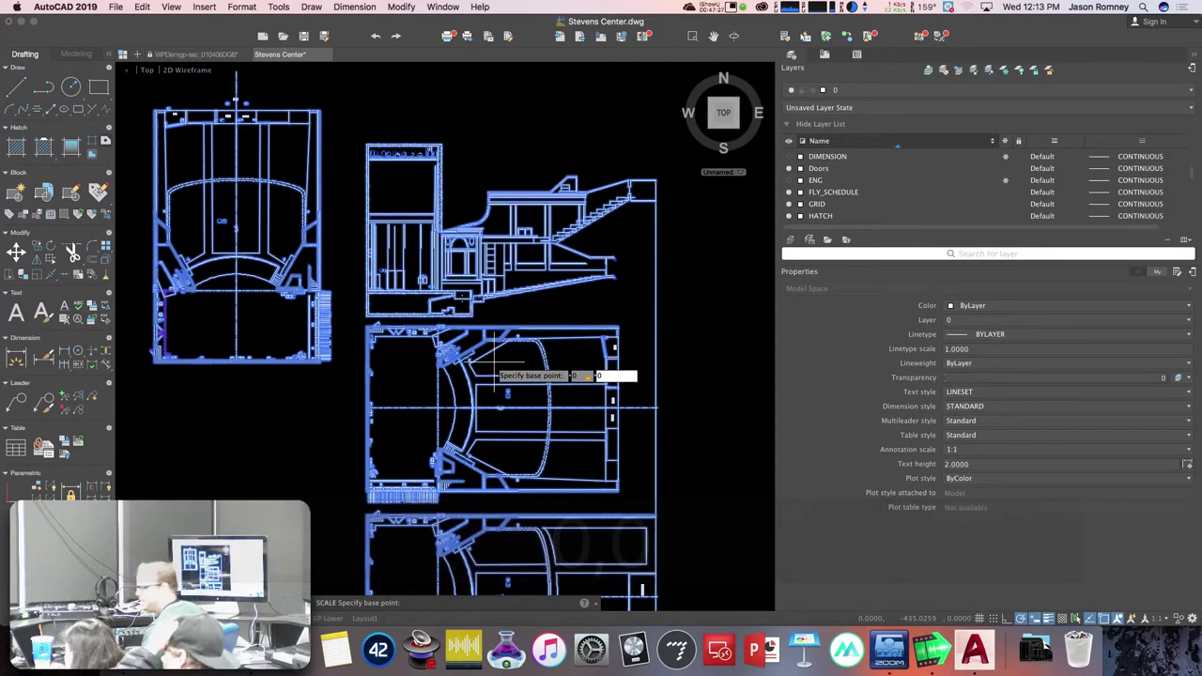
key("Return")
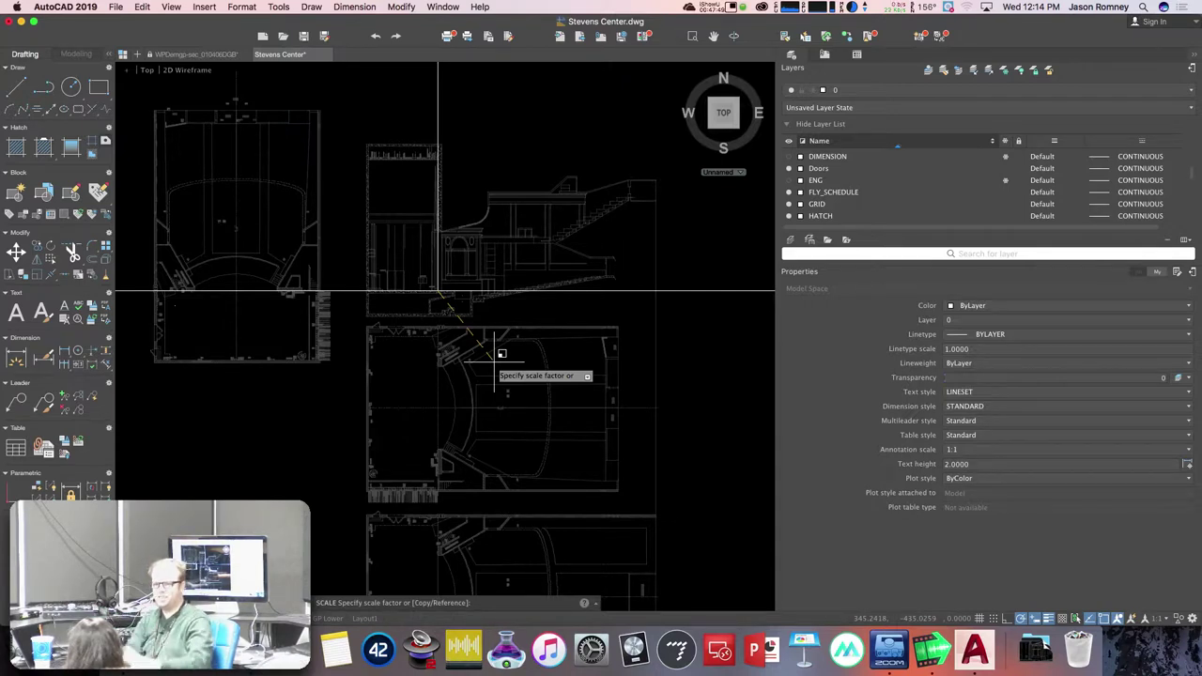
type("1/12")
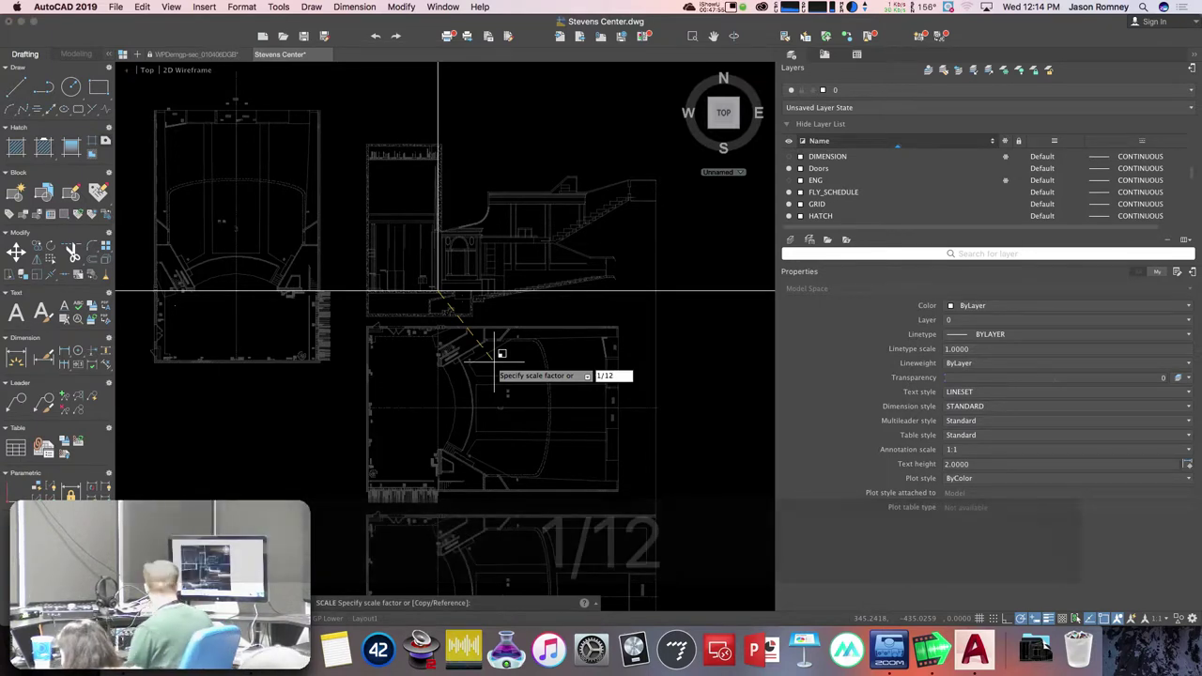
key("Return")
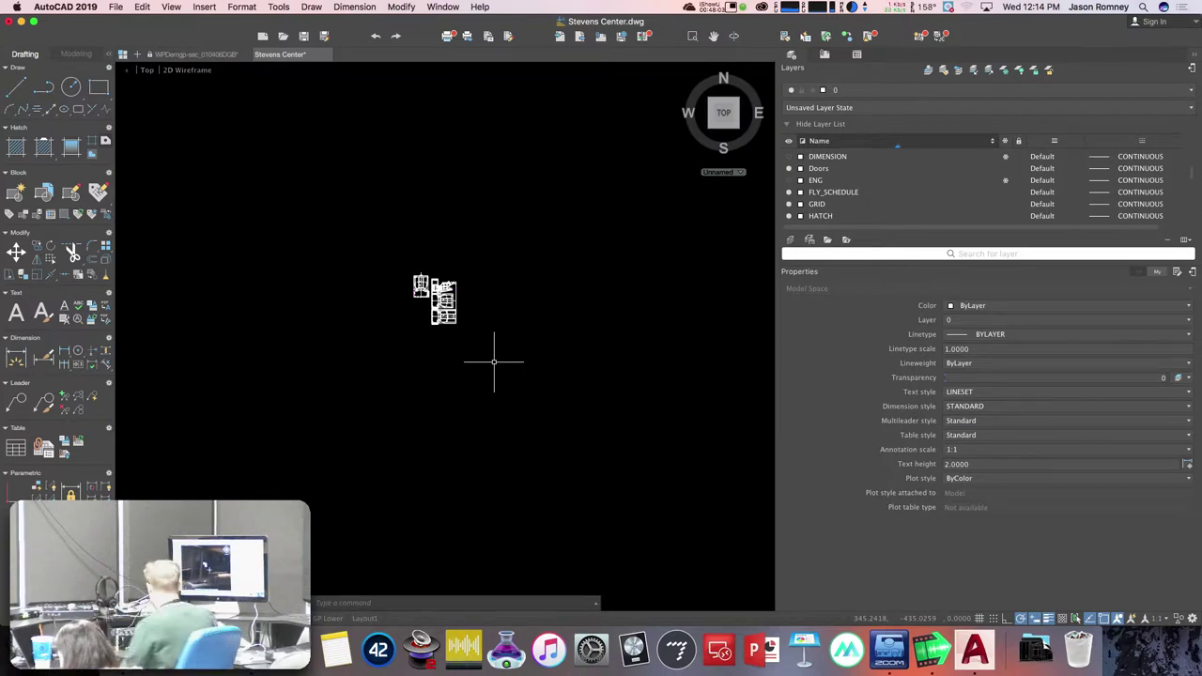
- Set the UCS origin in the section view where the proscenium line meets the stage floor, with the X axis running toward the audience
type("z")
key("space")
type("e")
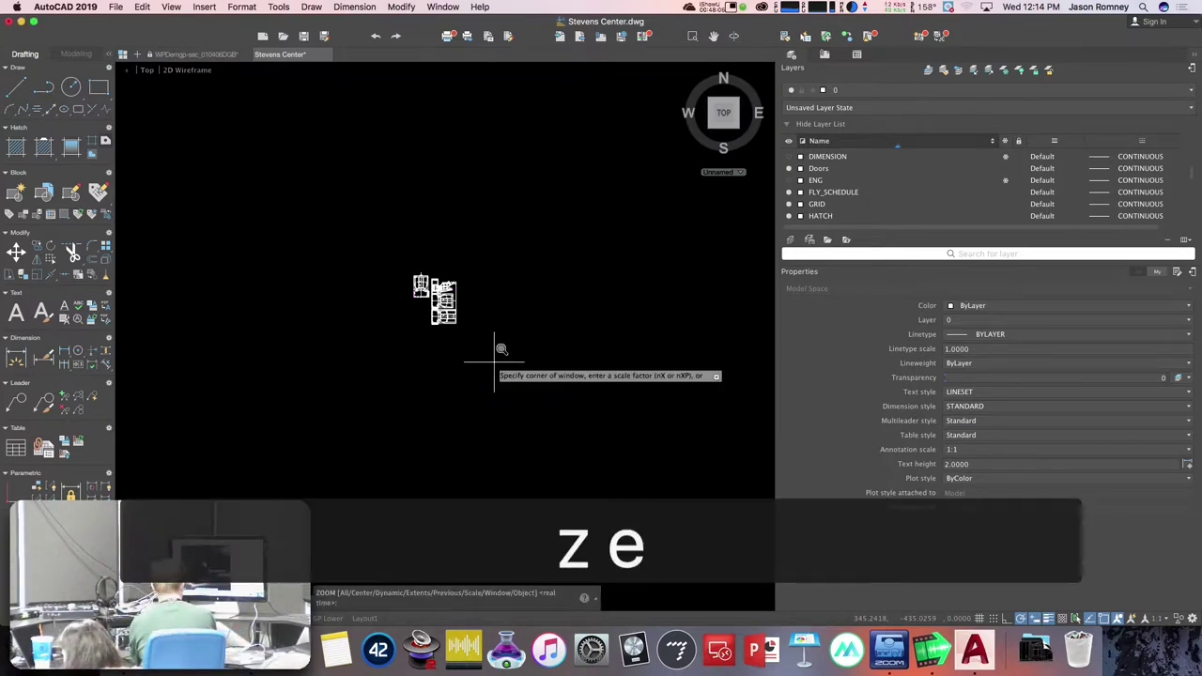
key("space")
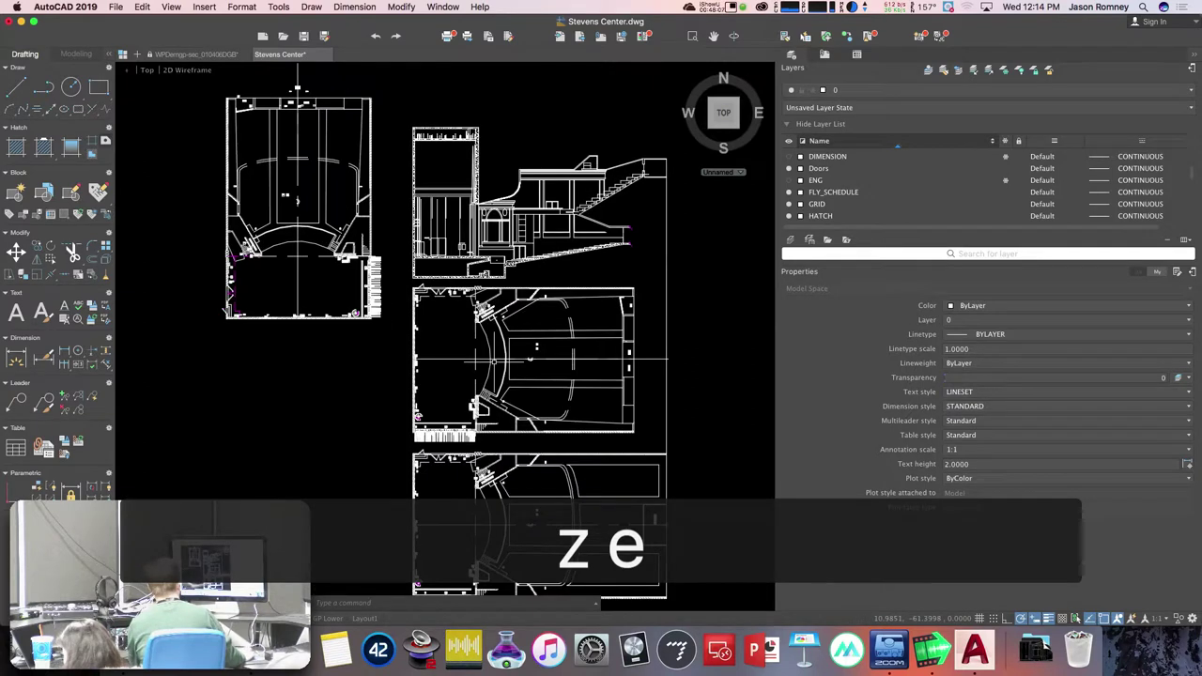
scroll(490, 252, "up", 3)
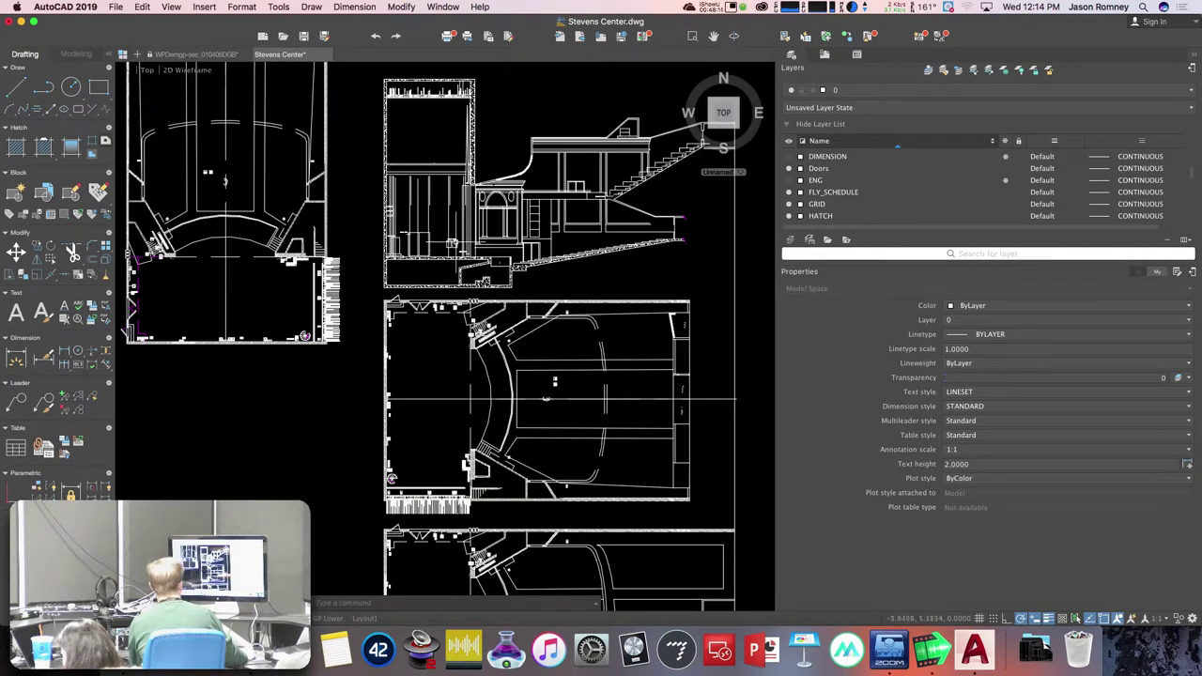
scroll(457, 242, "up", 3)
scroll(460, 246, "up", 3)
type("ucs")
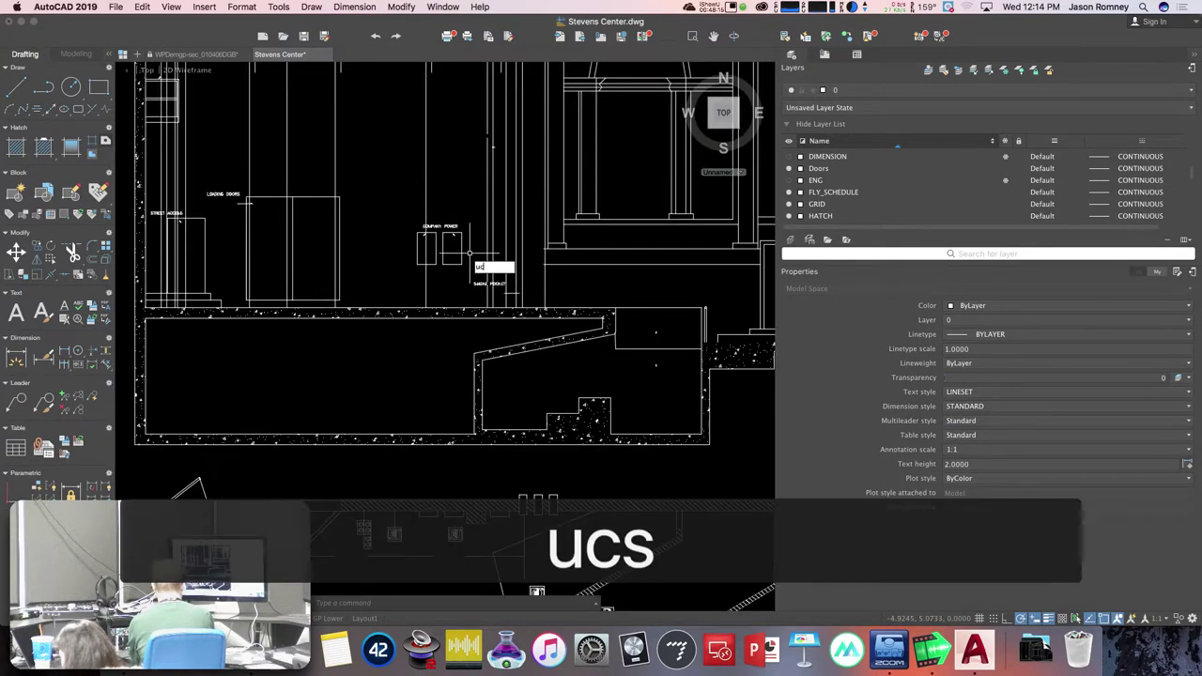
key("Return")
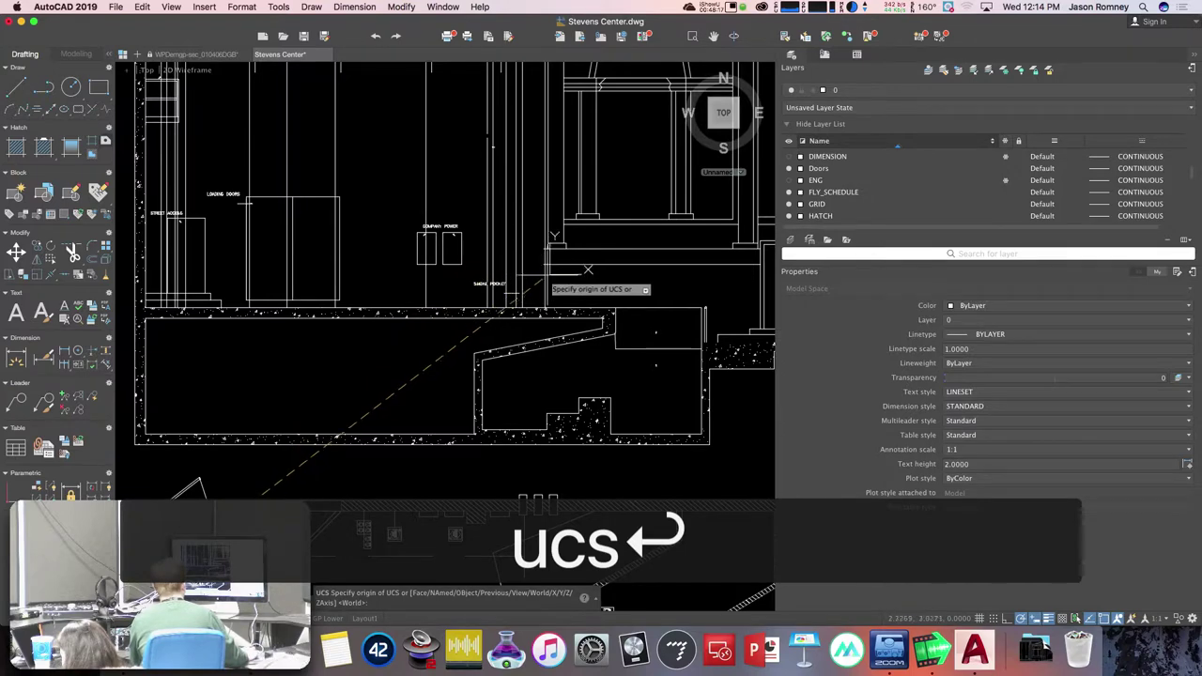
scroll(526, 281, "up", 5)
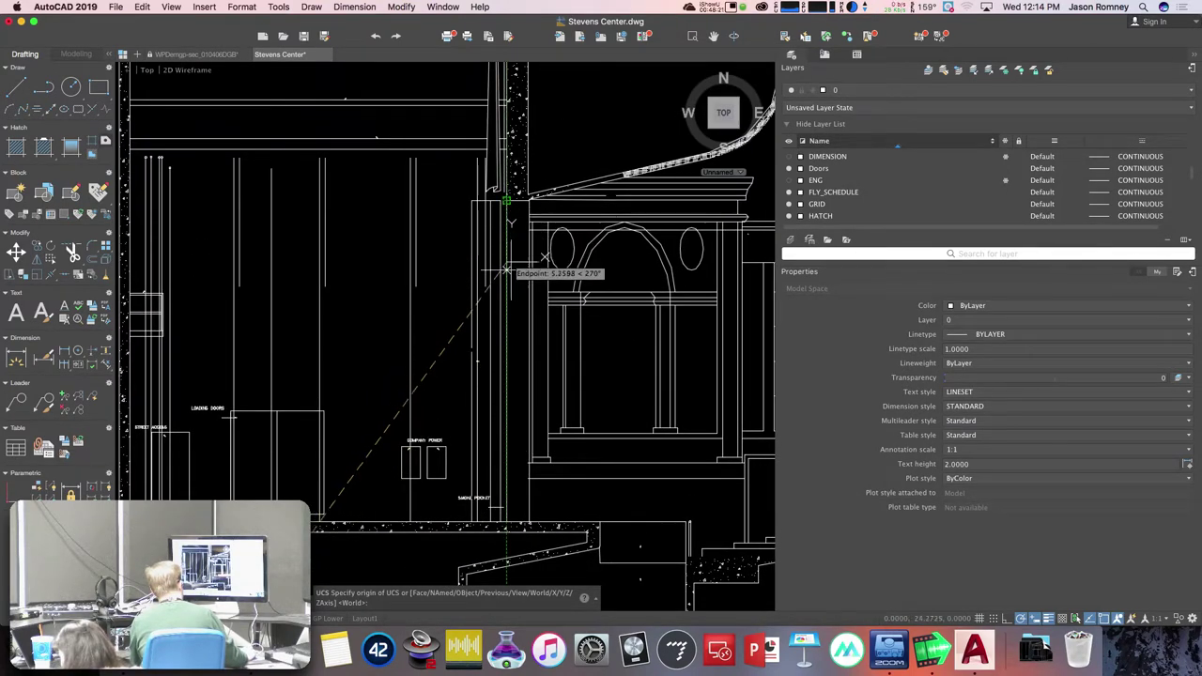
left_click(504, 523)
left_click(582, 518)
key("Return")
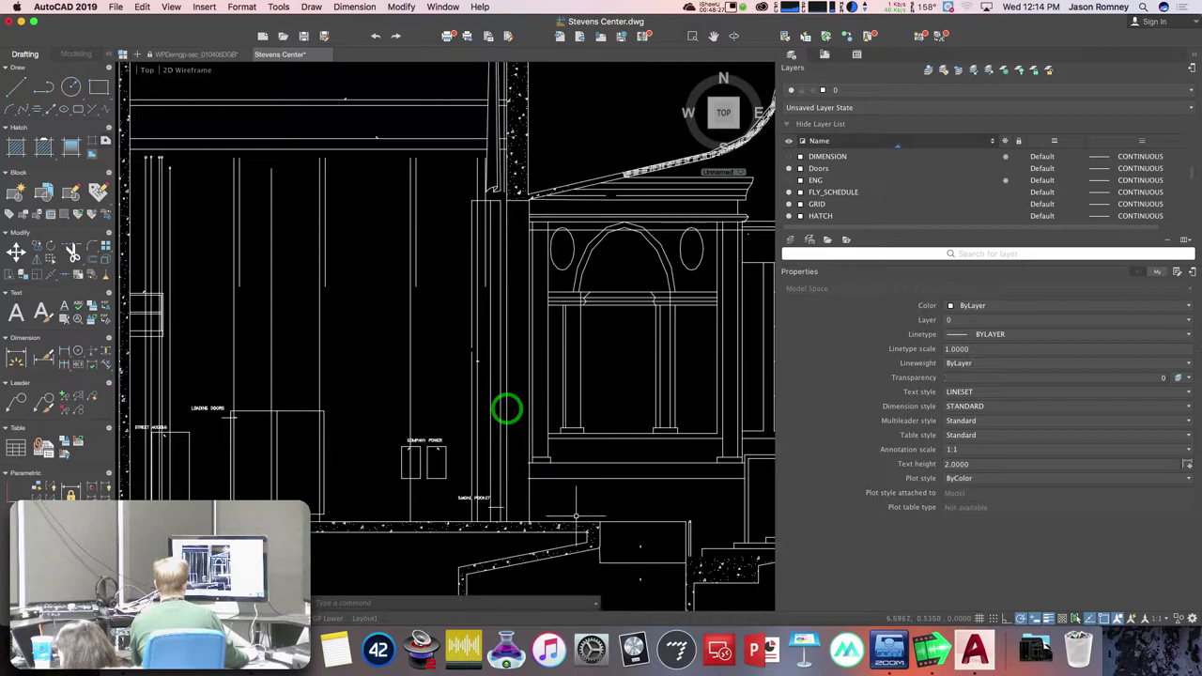
scroll(647, 495, "down", 5)
scroll(647, 494, "down", 3)
middle_click_drag(647, 494, 498, 422)
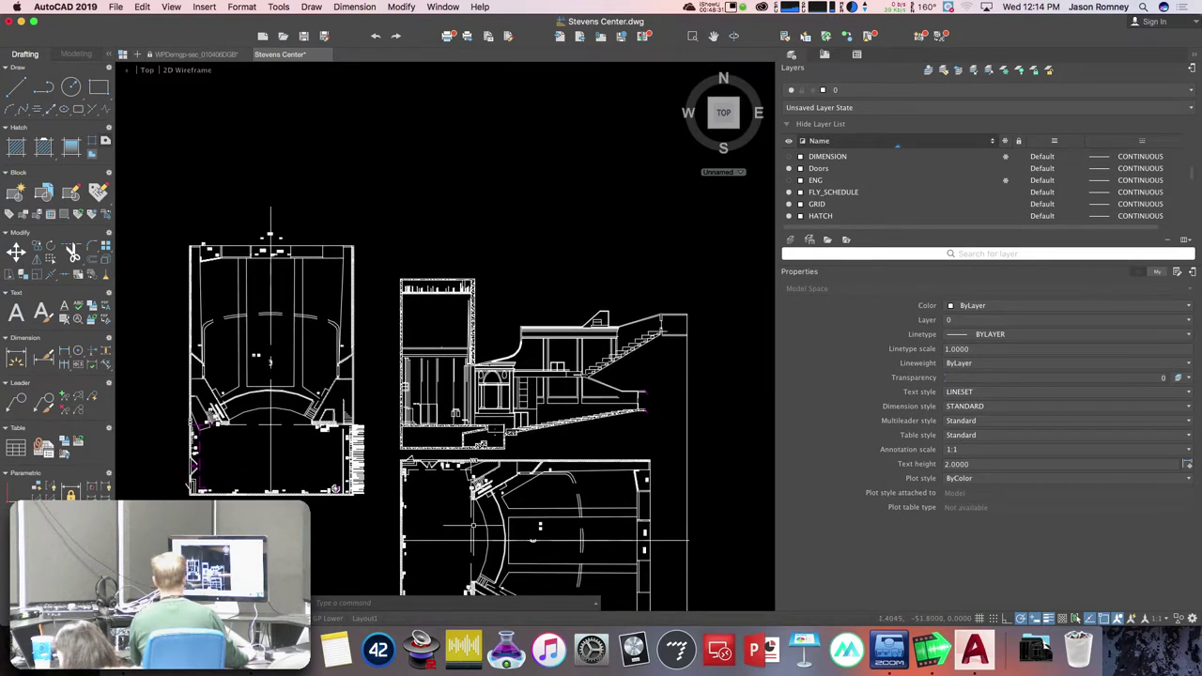
middle_click_drag(474, 531, 478, 323)
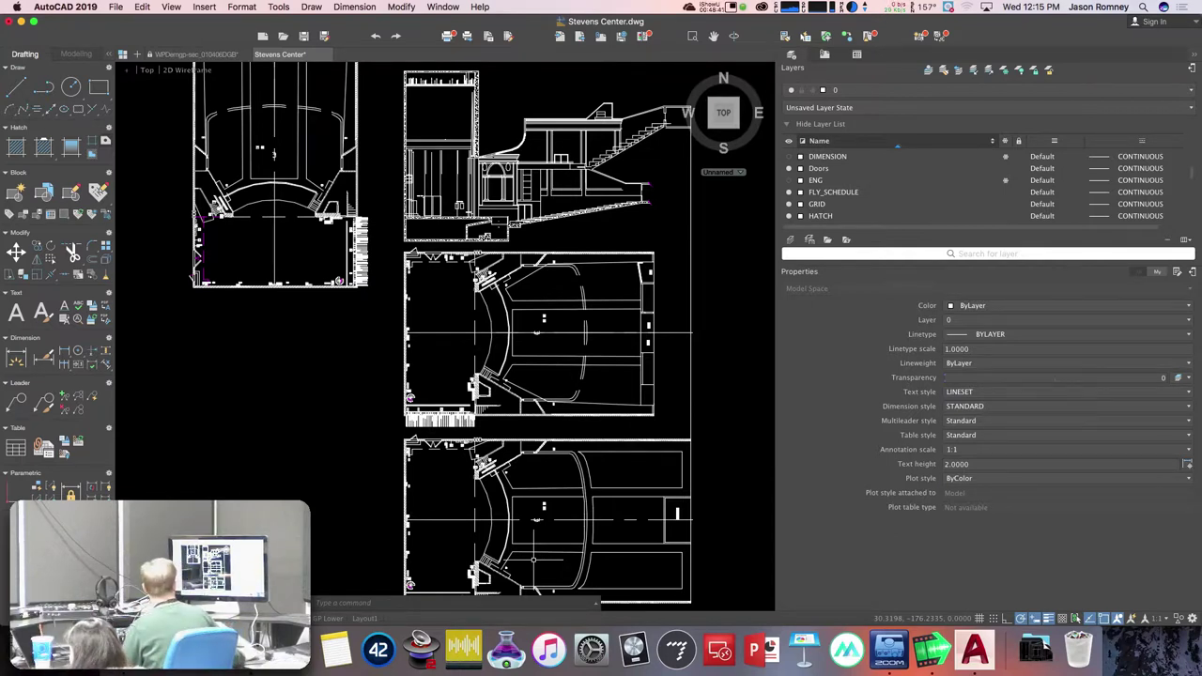
scroll(309, 397, "up", 5)
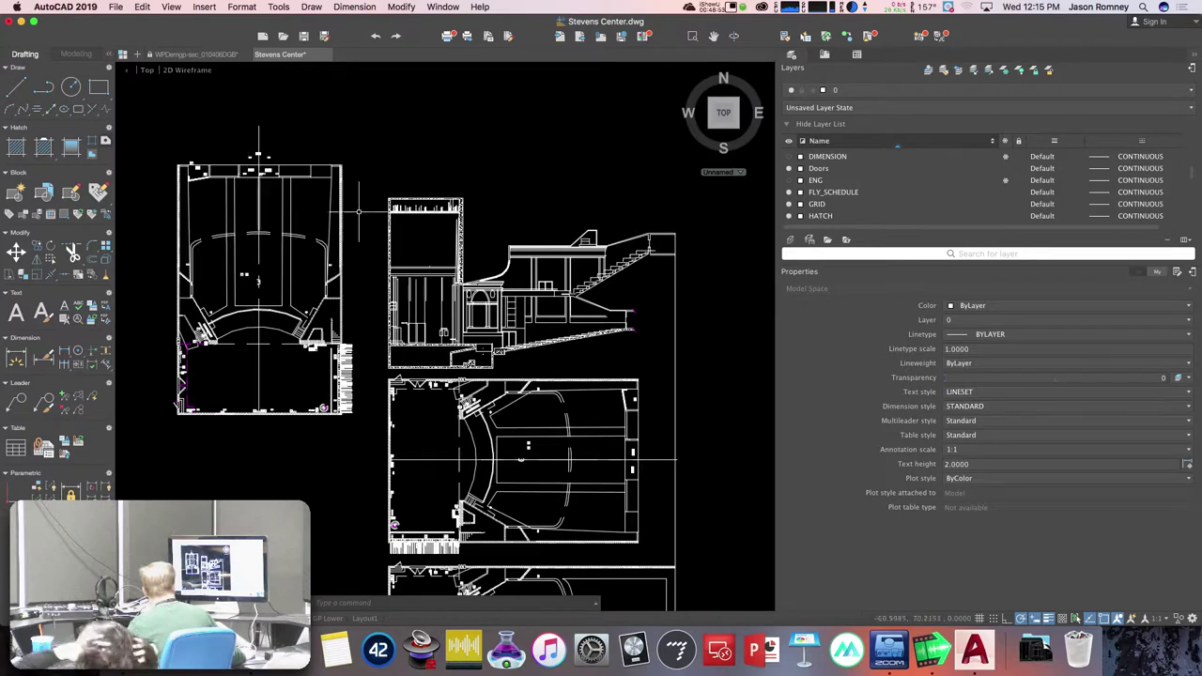
- Switch to Finder and browse the OneDrive - UNCSA folder to the contents of Assignments > Assignment 4
scroll(488, 413, "down", 5)
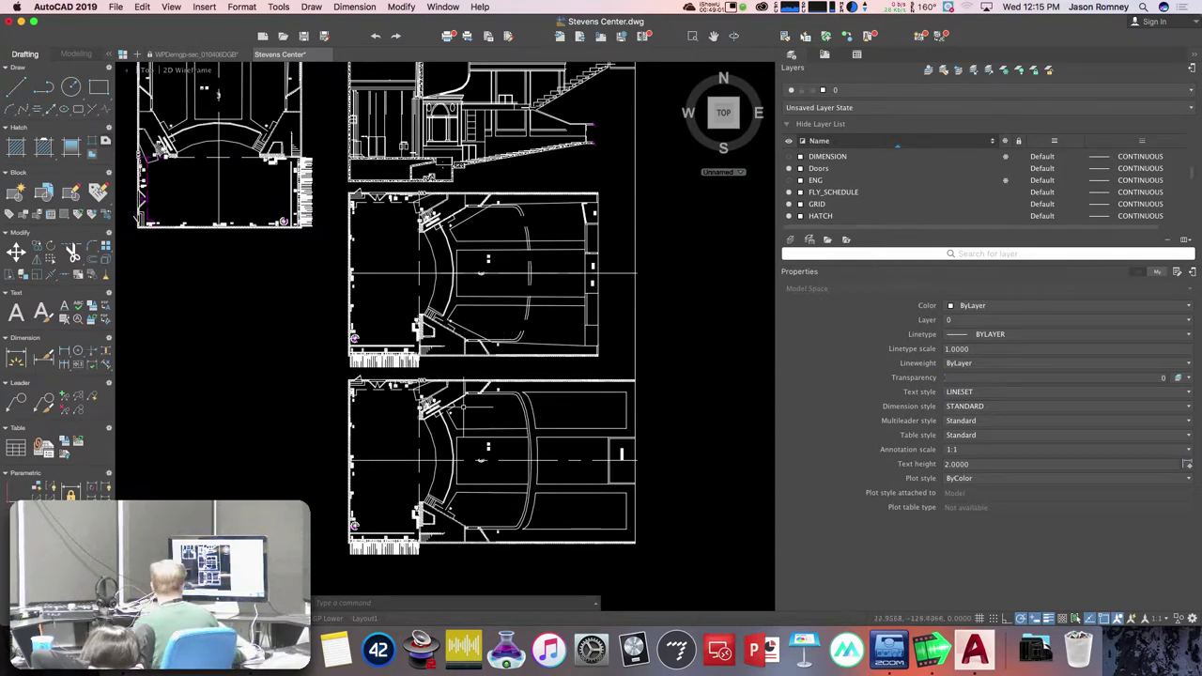
key("super+Tab")
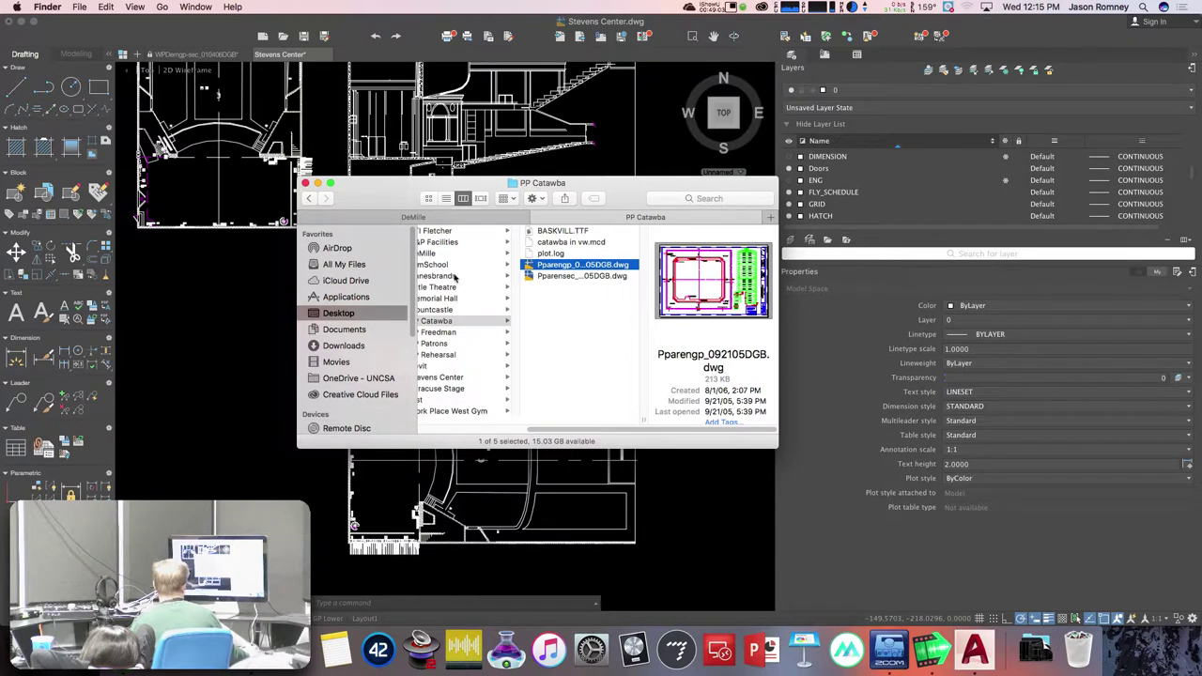
left_click(367, 377)
double_click(482, 228)
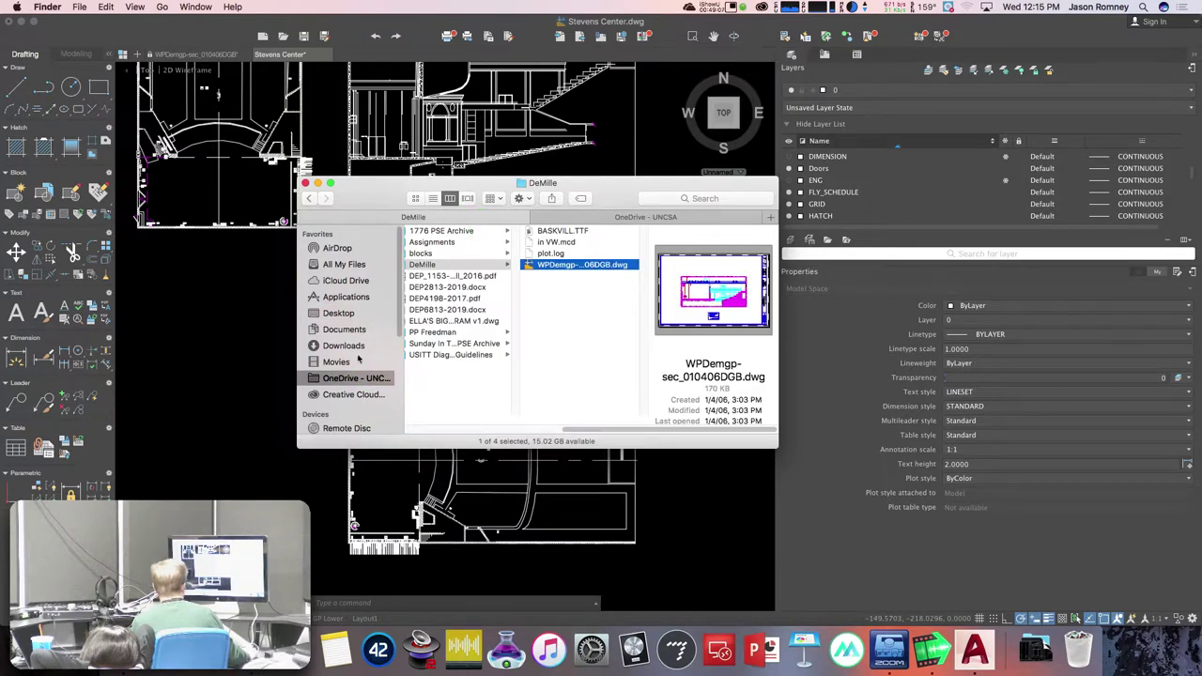
left_click_drag(569, 429, 537, 429)
left_click(500, 242)
left_click(629, 264)
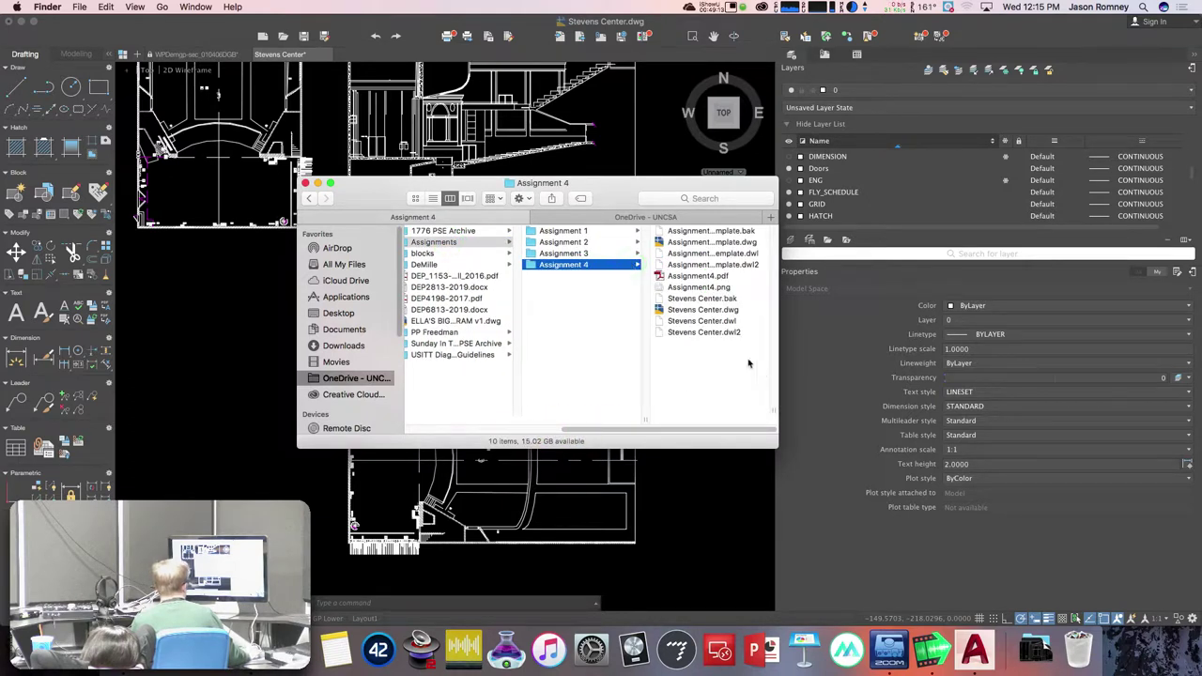
left_click_drag(772, 409, 951, 408)
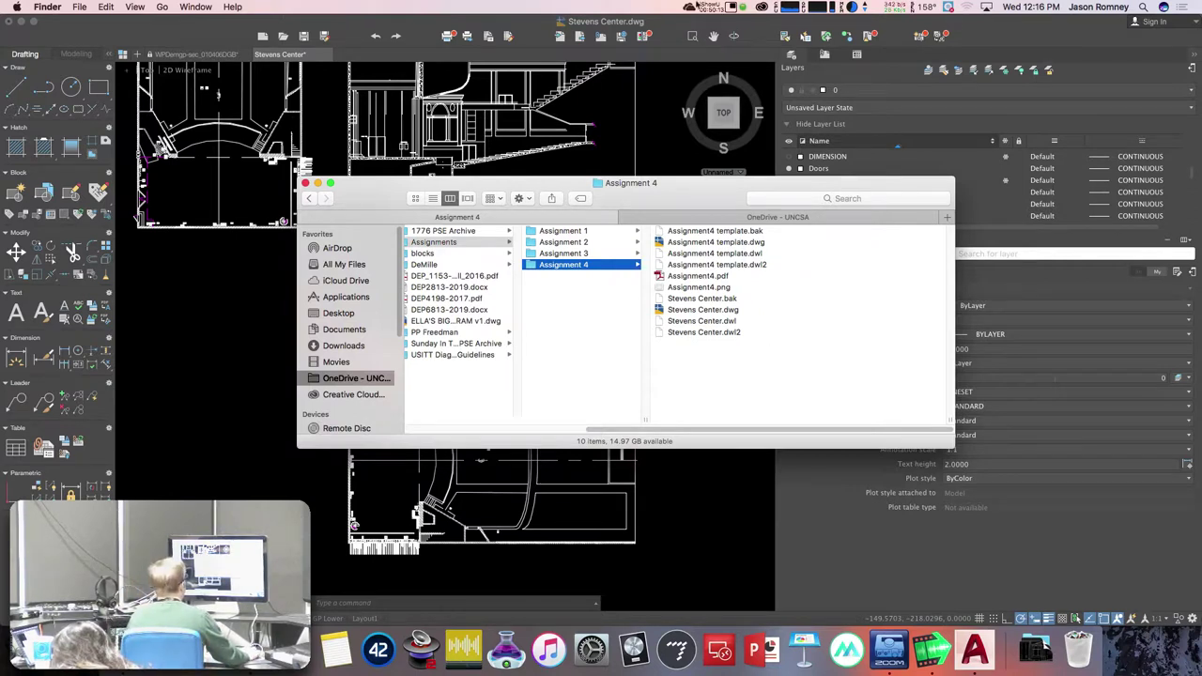
- Check OneDrive's recent sync activity and its available options
left_click(688, 8)
left_click(688, 8)
left_click(688, 7)
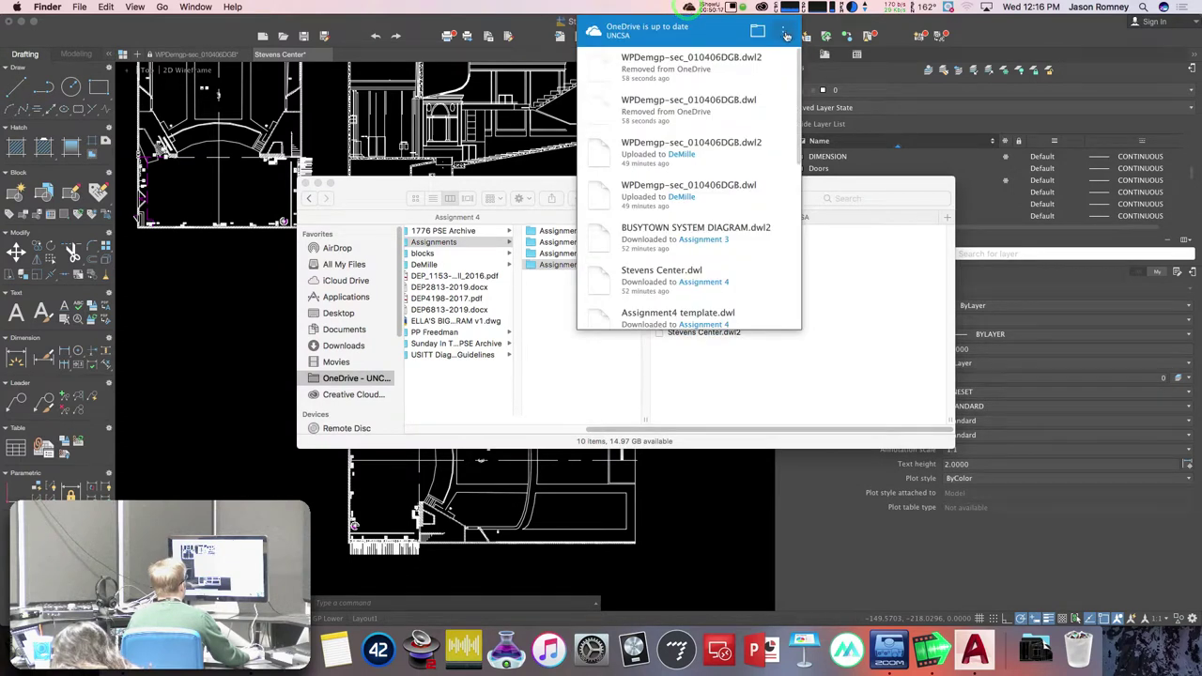
left_click(784, 33)
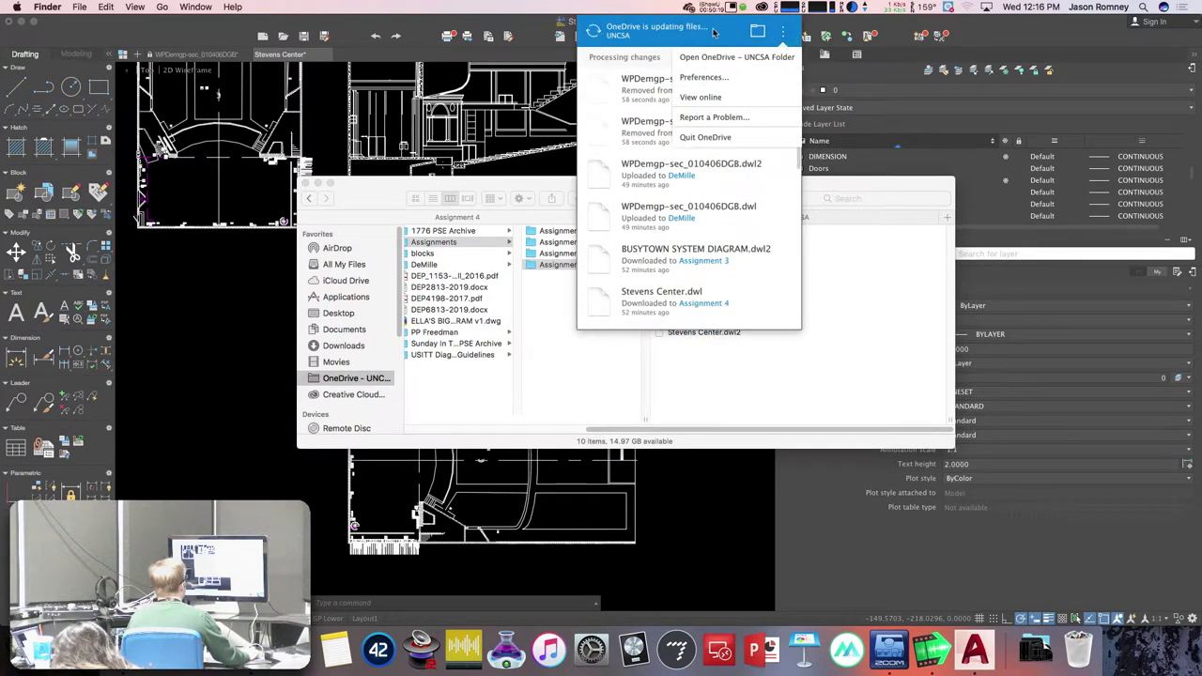
- Open Night Music Section.dwg in AutoCAD, accepting the non-student-version notice and ignoring the unresolved reference files
left_click(723, 298)
double_click(723, 298)
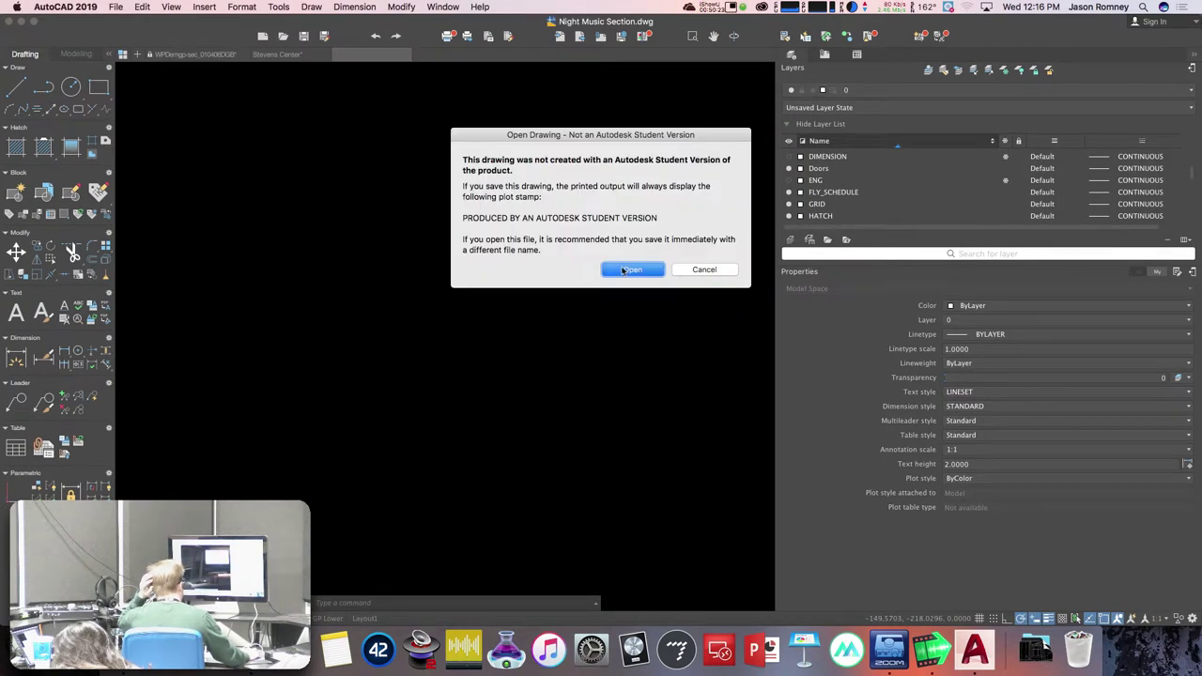
left_click(627, 269)
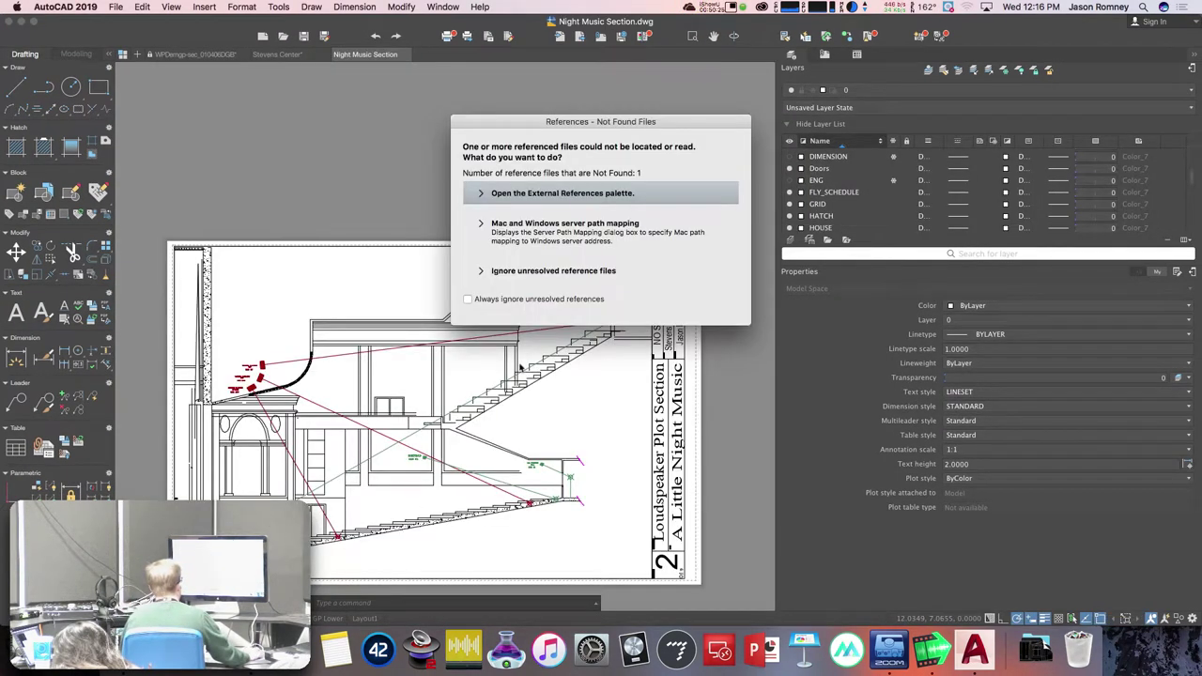
left_click(517, 270)
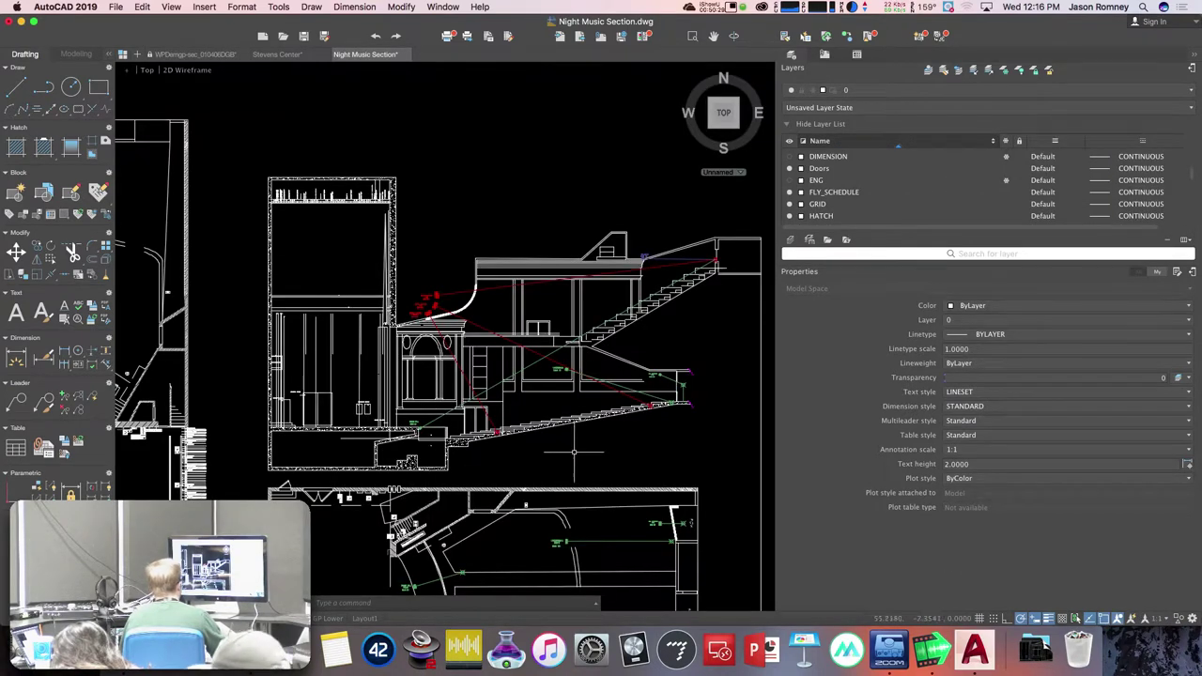
- Examine the section view's center cluster, front fill, underbalcony, mix position and balcony loudspeakers with their labels and aim lines
middle_click_drag(569, 459, 507, 373)
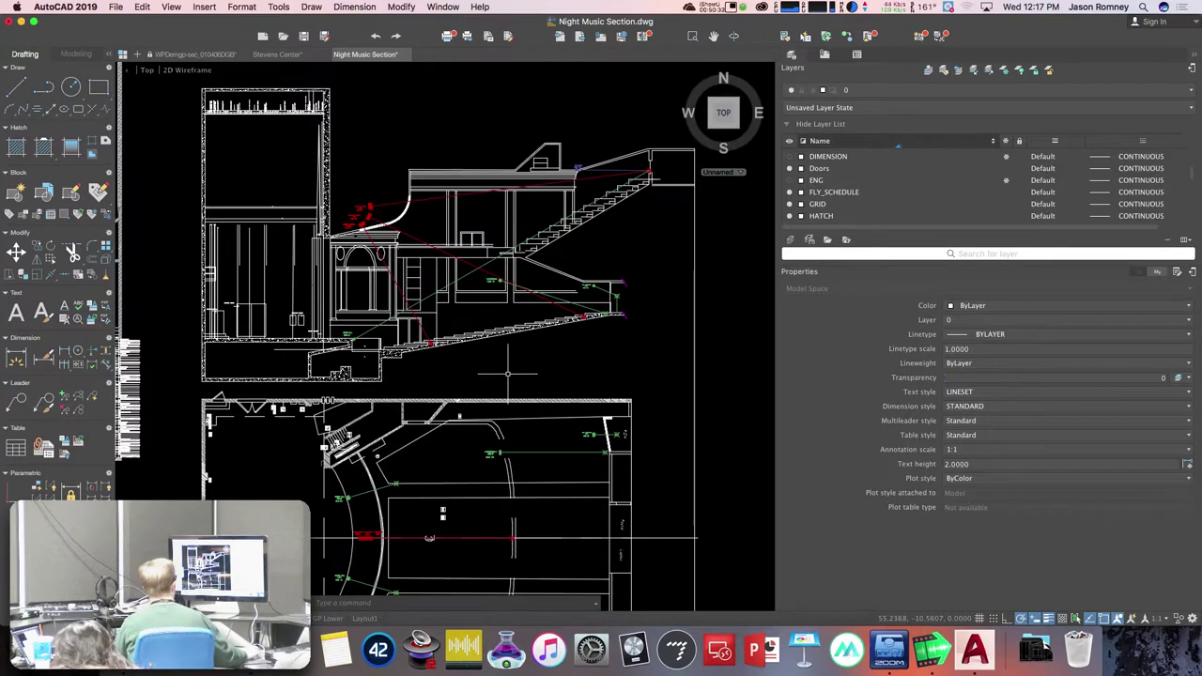
scroll(366, 225, "up", 5)
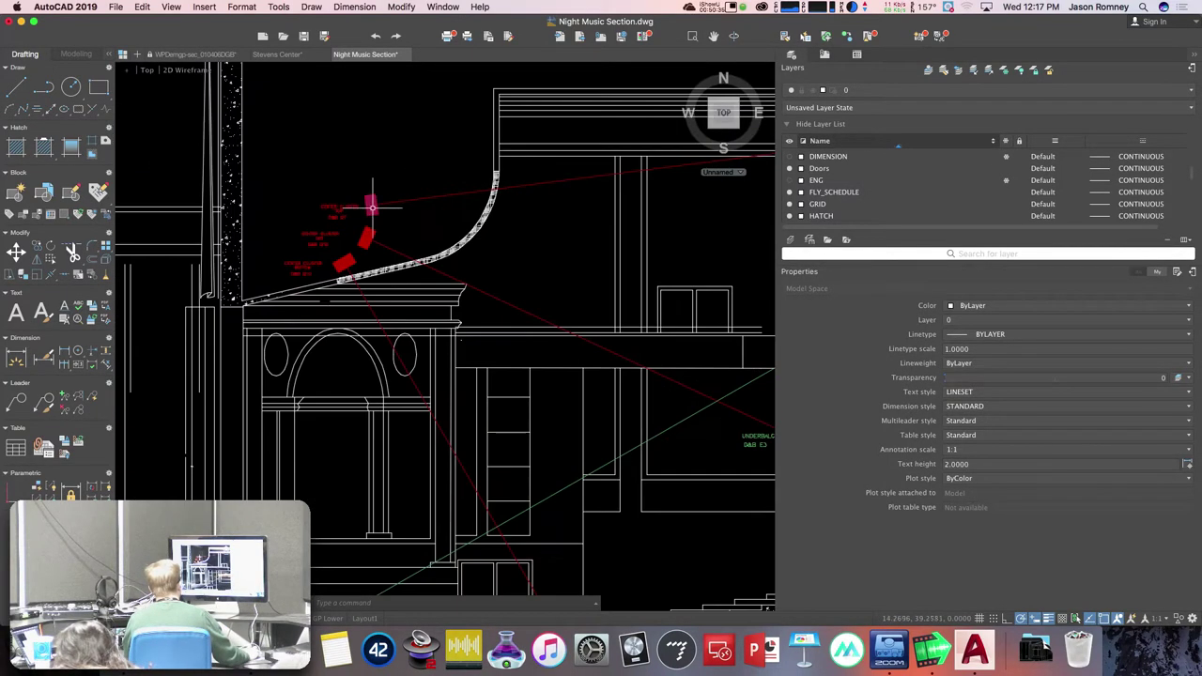
scroll(362, 394, "down", 5)
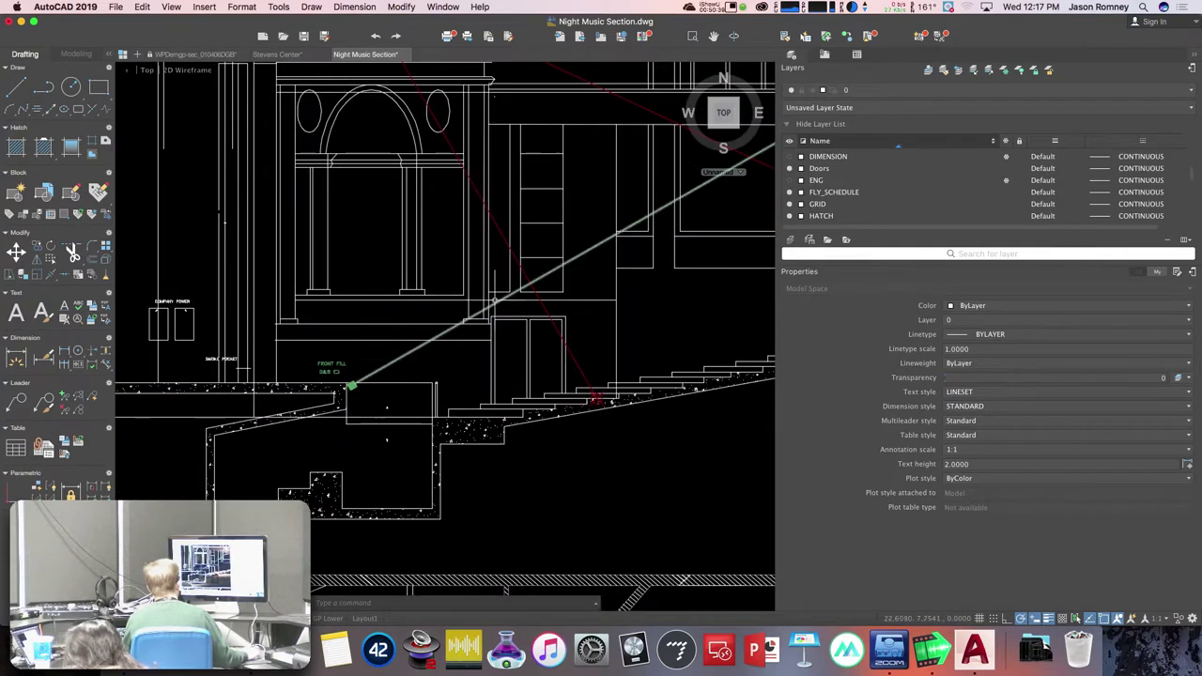
scroll(404, 324, "right", 3)
scroll(400, 320, "right", 6)
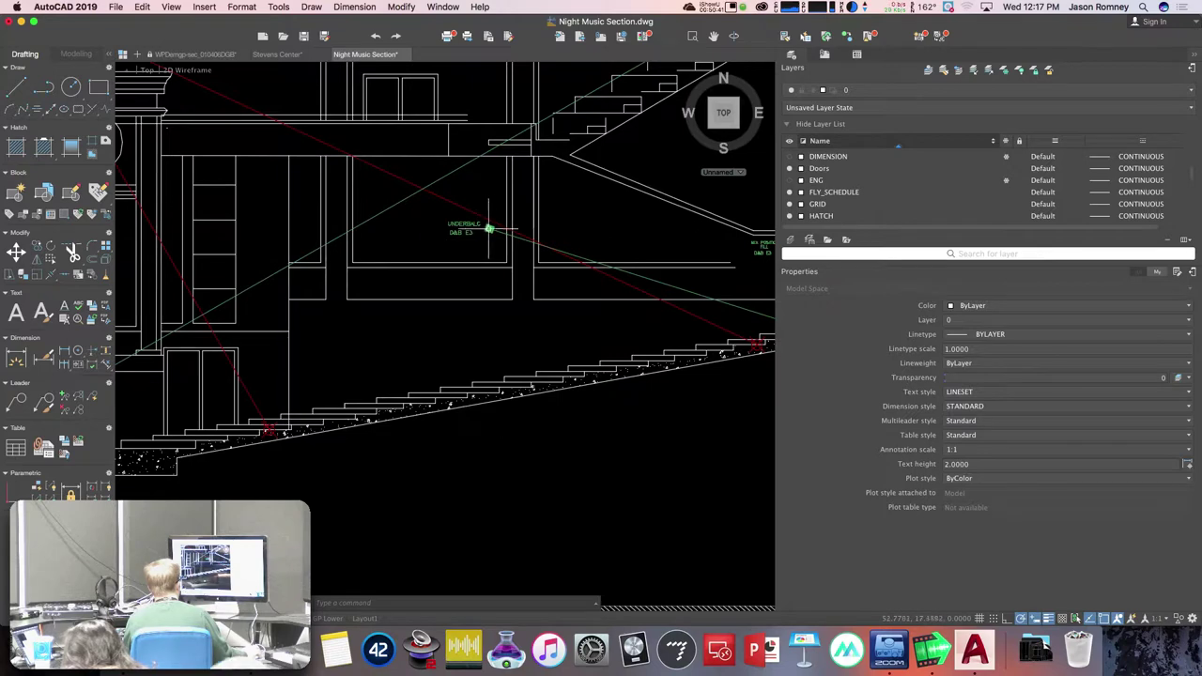
middle_click_drag(582, 234, 397, 269)
mouse_move(498, 158)
middle_mouse_down()
mouse_move(467, 316)
mouse_move(455, 470)
middle_mouse_up()
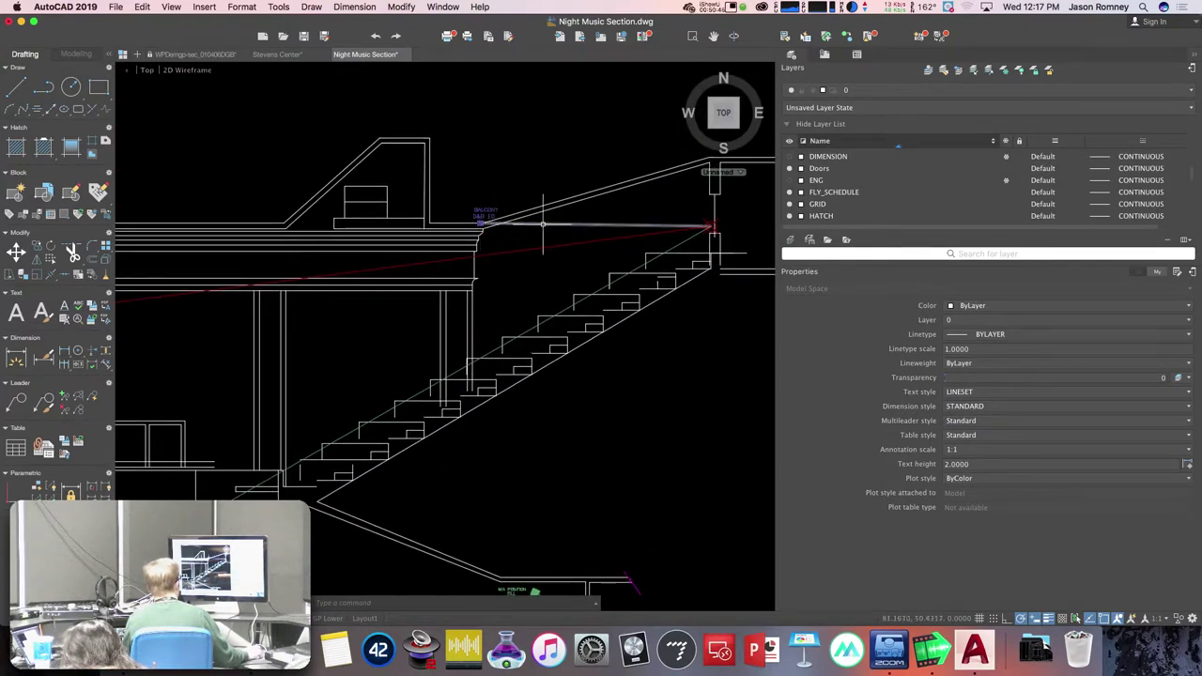
scroll(521, 244, "down", 3)
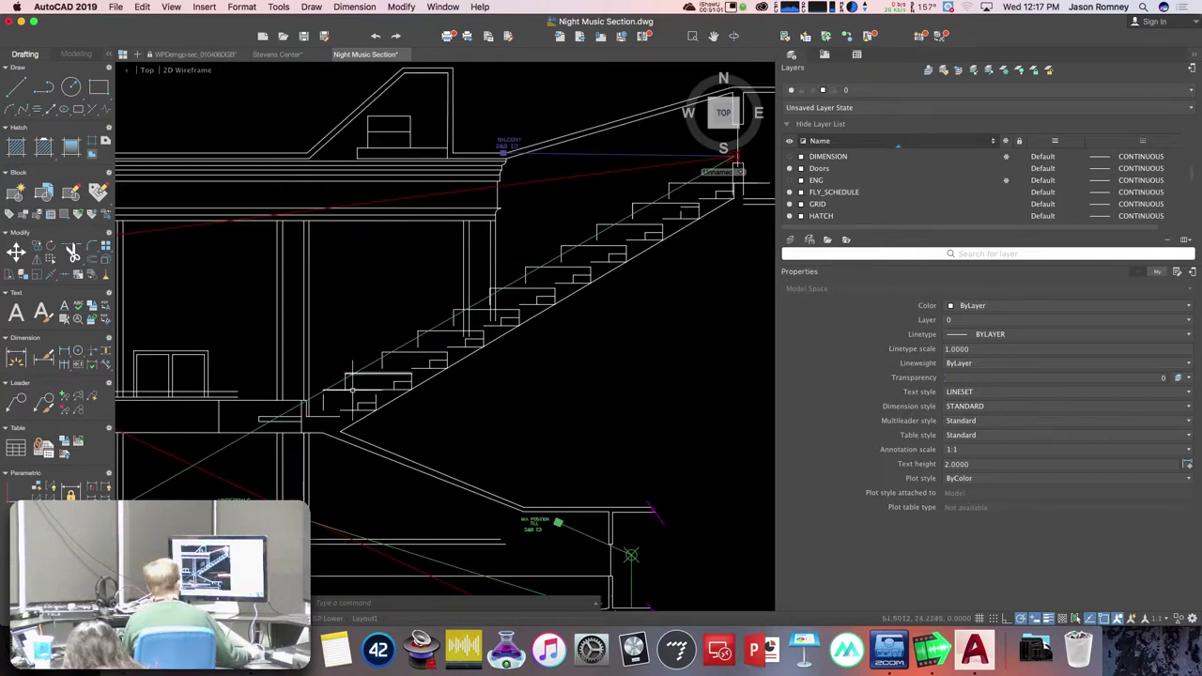
scroll(229, 488, "up", 5)
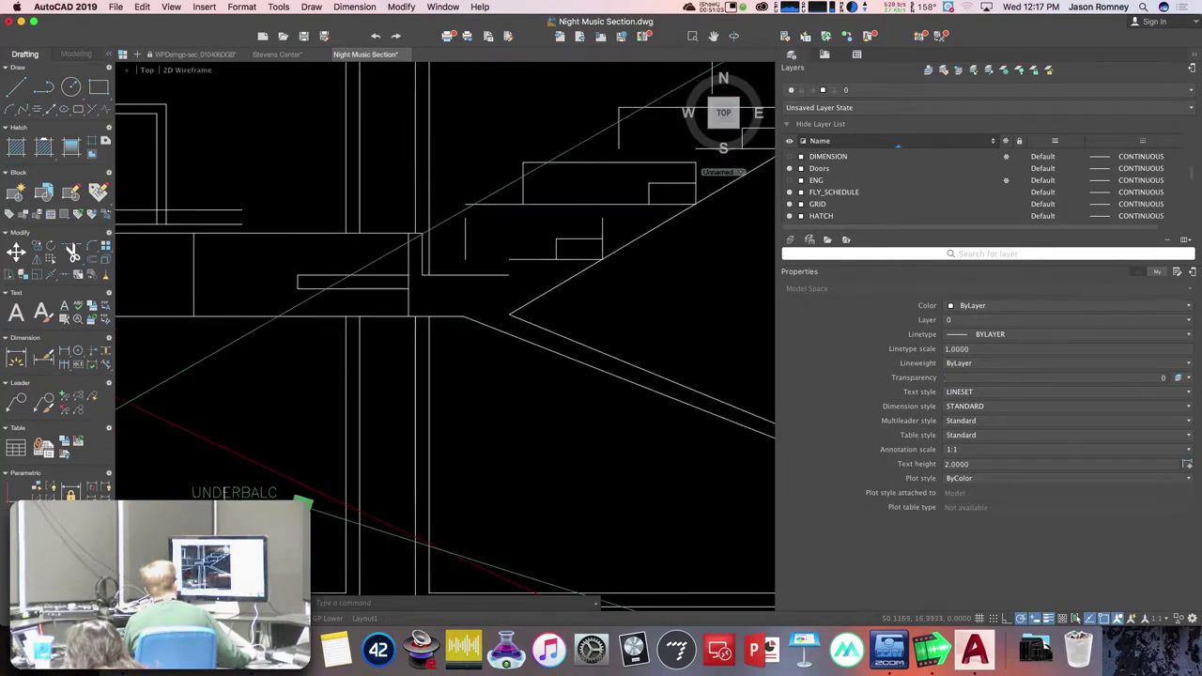
scroll(282, 490, "down", 5)
scroll(281, 490, "down", 3)
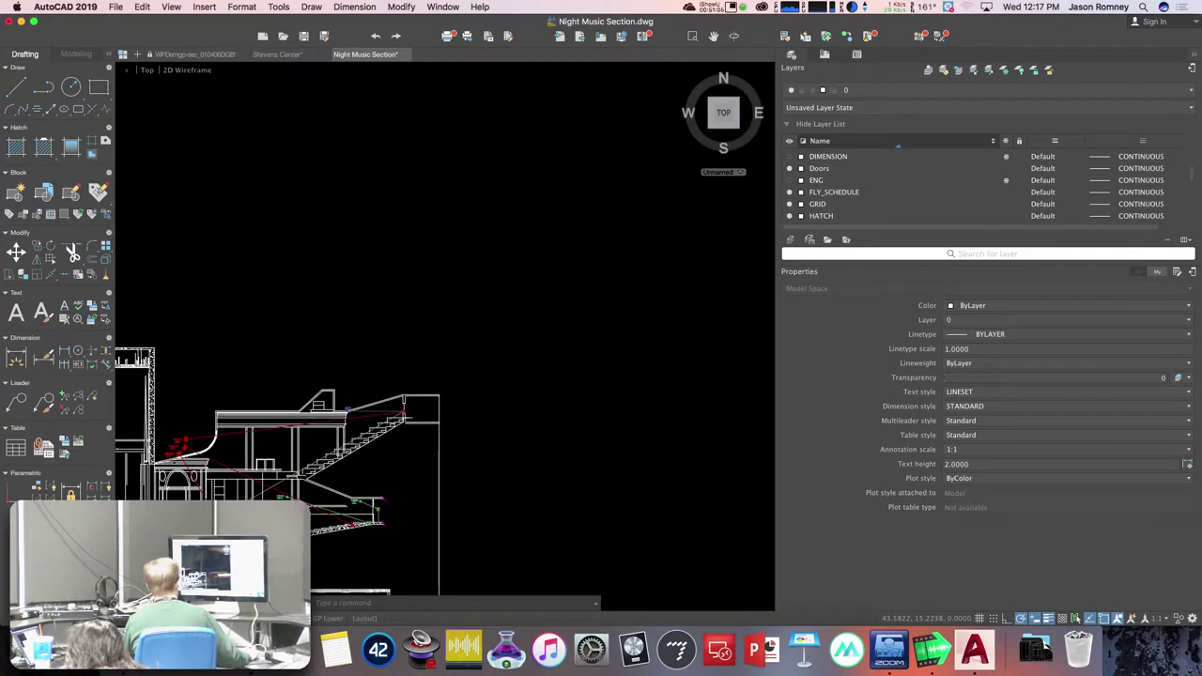
middle_click_drag(188, 439, 307, 317)
scroll(307, 317, "up", 5)
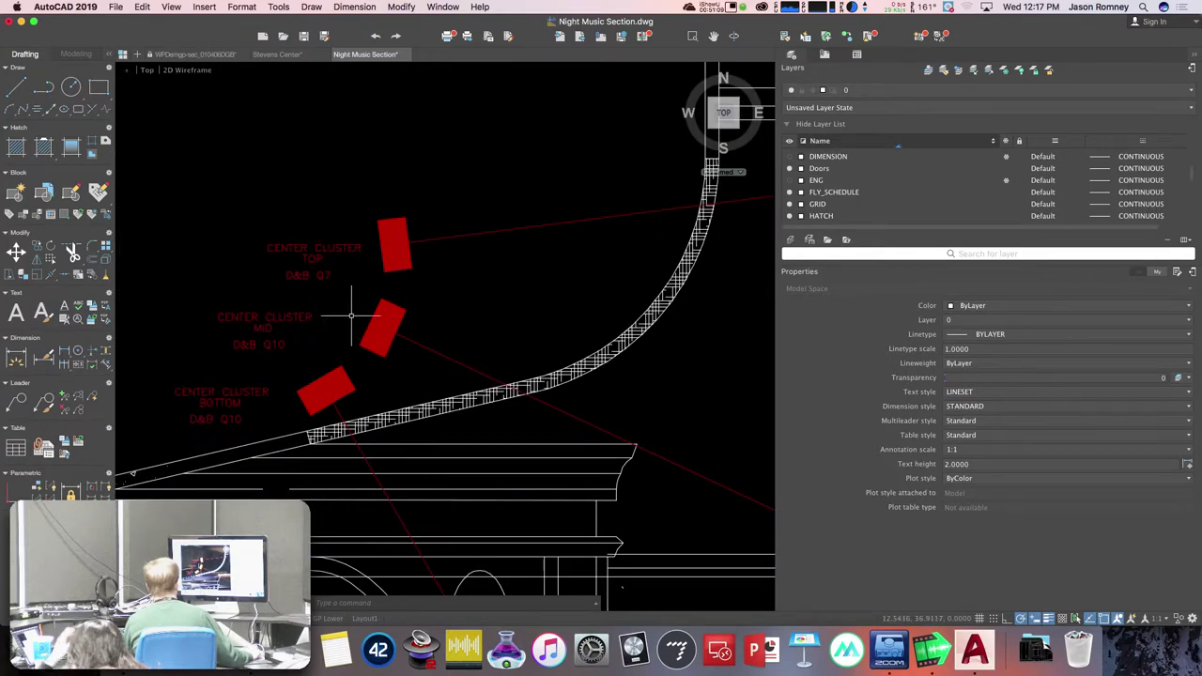
scroll(357, 314, "down", 5)
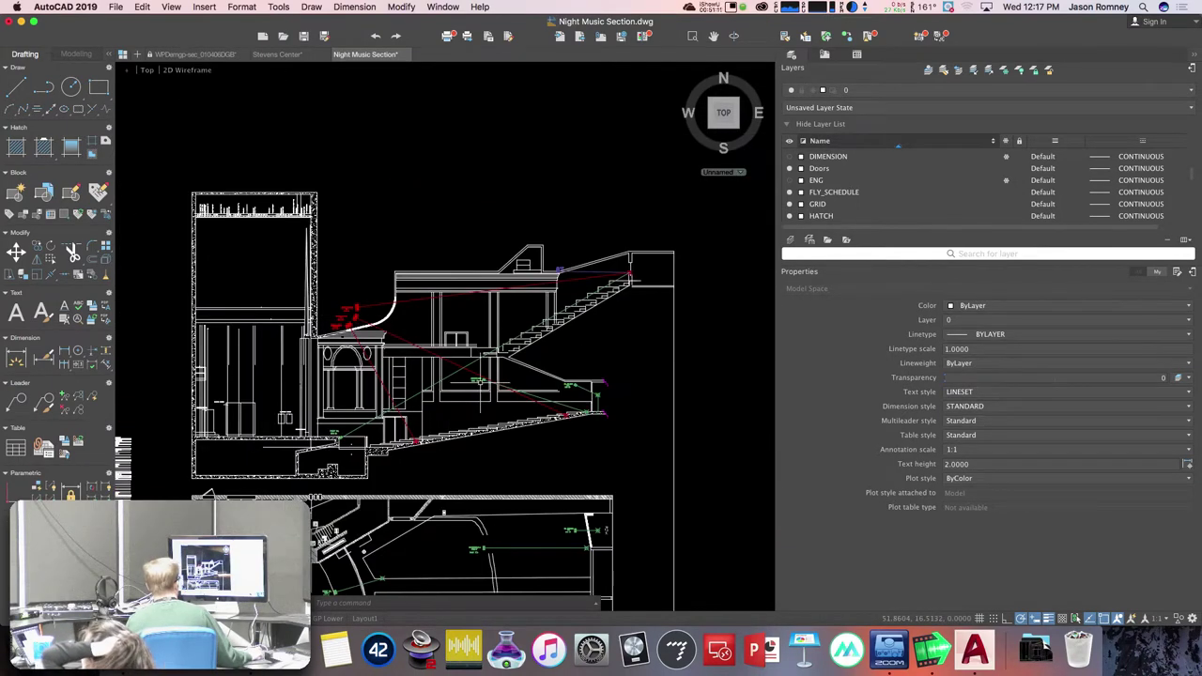
scroll(479, 380, "up", 2)
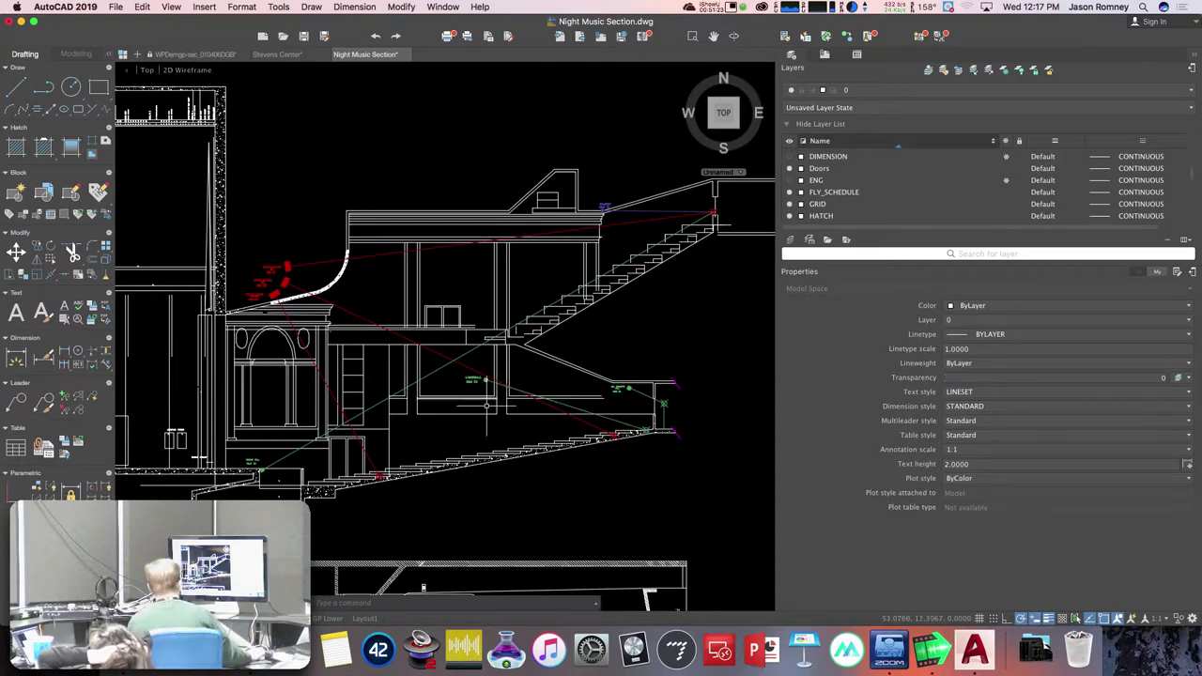
- Examine how the loudspeakers, labels and aim lines are plotted in both ground plans, including the overlapping center cluster on the centerline
middle_click_drag(469, 495, 466, 263)
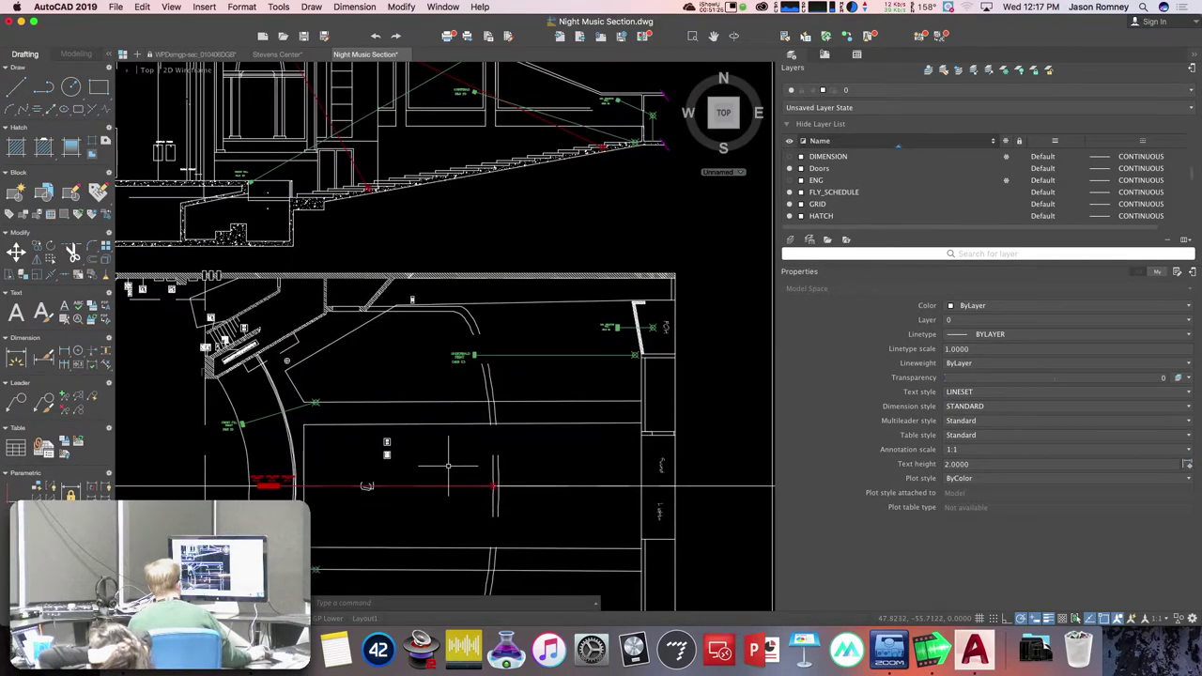
middle_click_drag(448, 466, 459, 345)
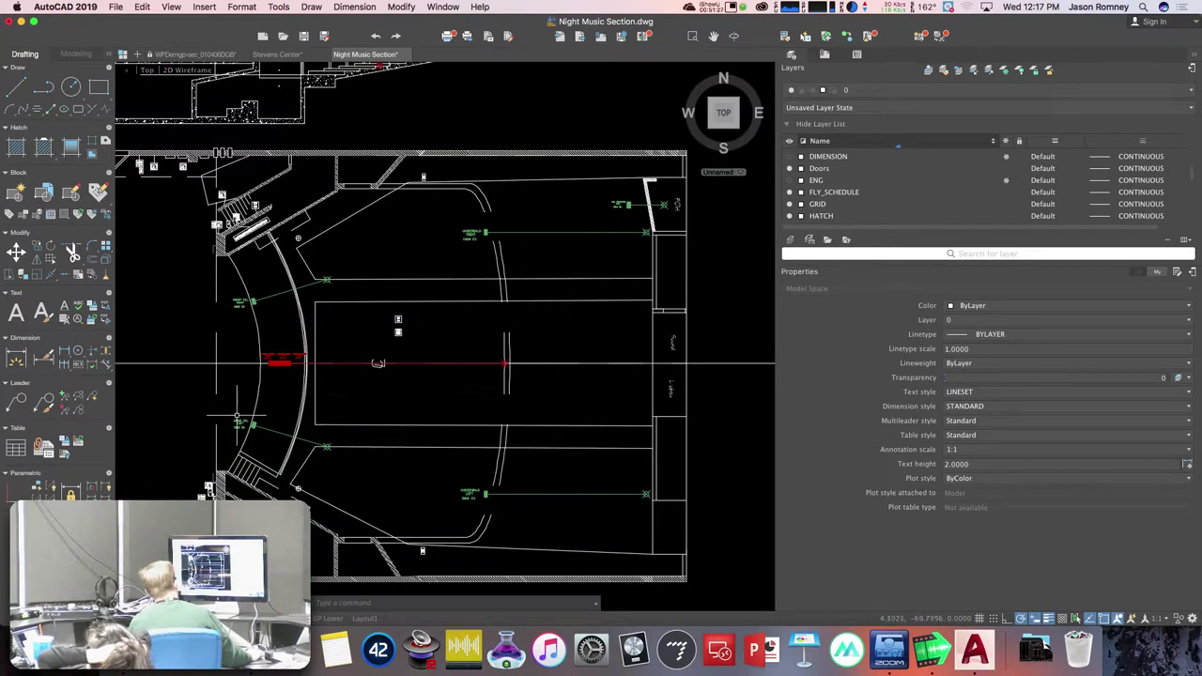
middle_click_drag(484, 465, 490, 222)
middle_click_drag(474, 582, 364, 436)
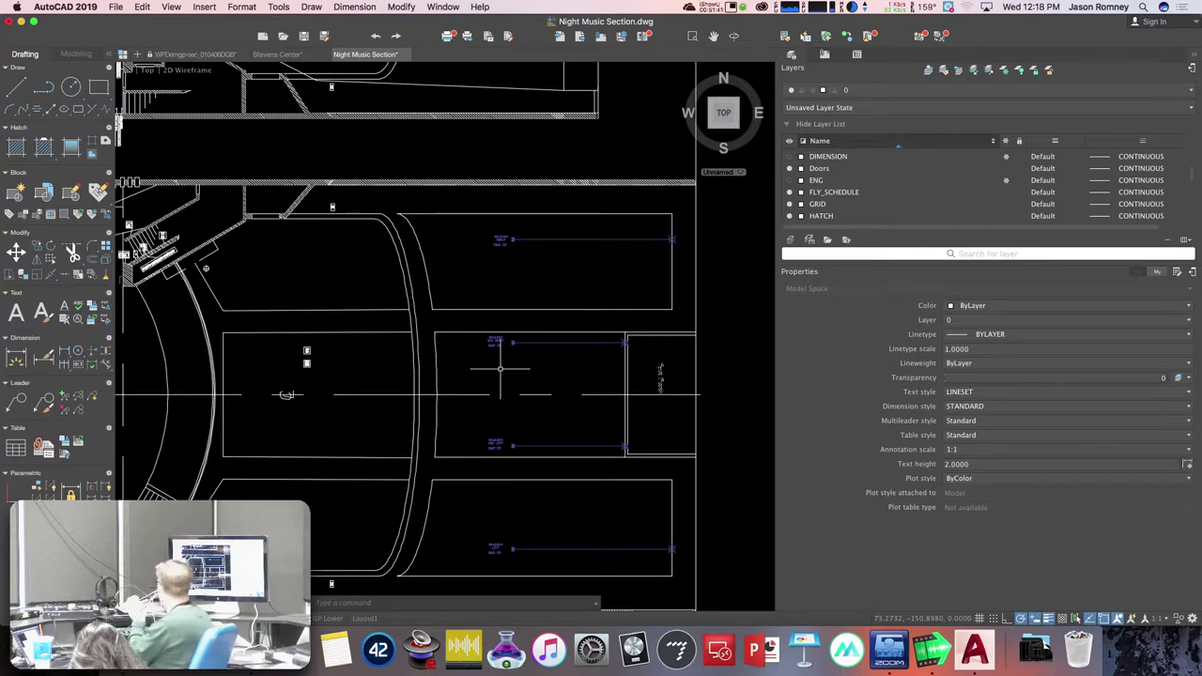
scroll(356, 348, "up", 5)
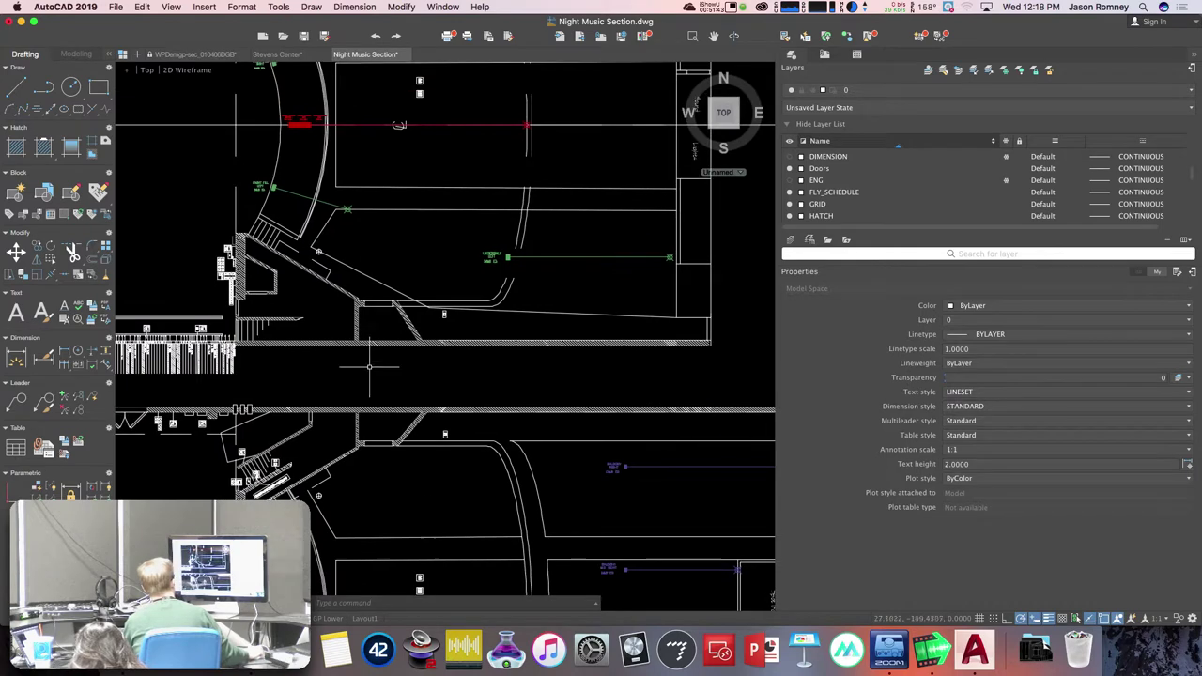
middle_click_drag(292, 146, 317, 319)
scroll(315, 314, "up", 5)
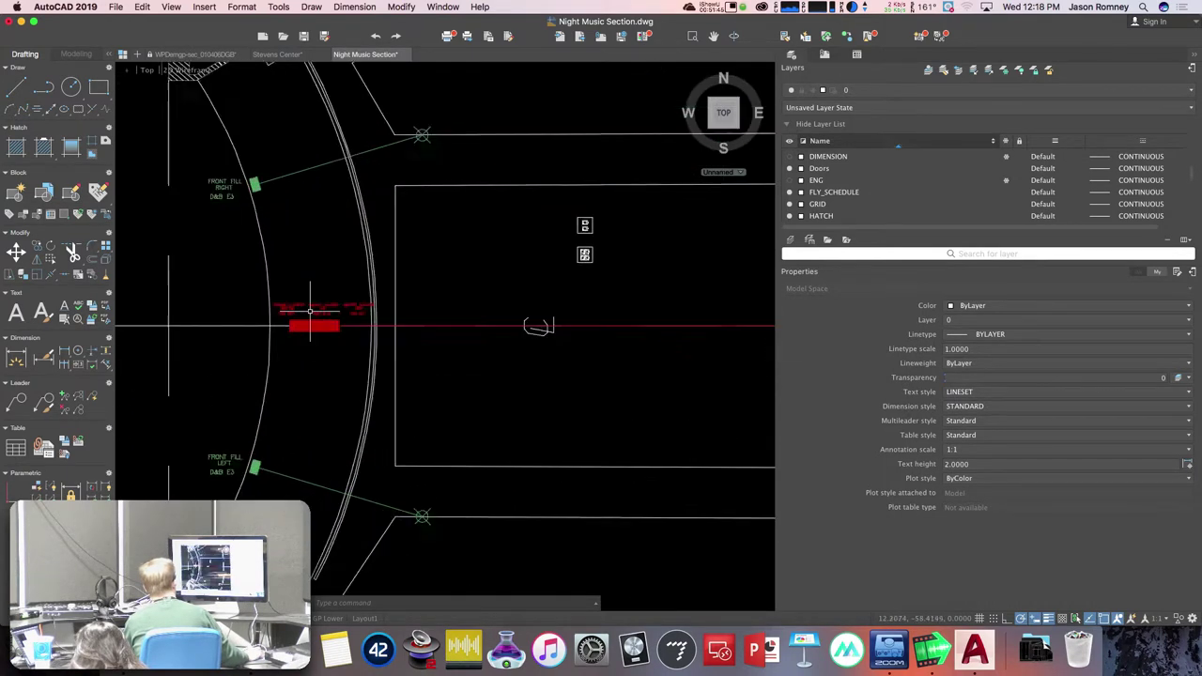
scroll(310, 310, "up", 1)
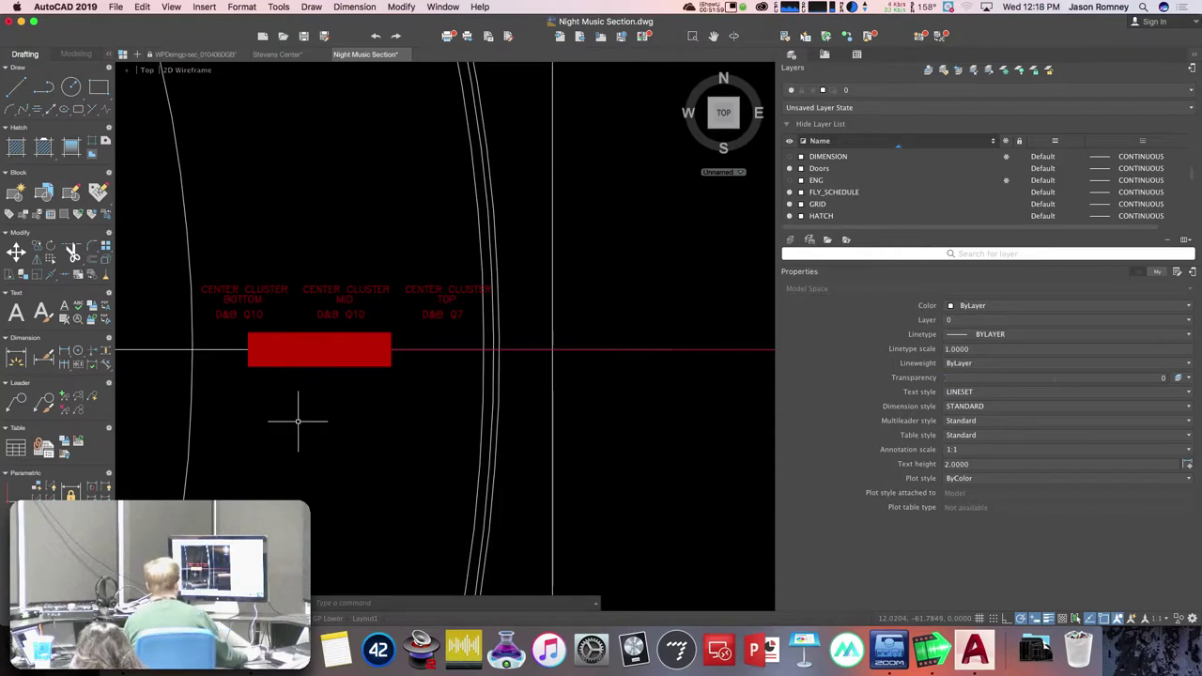
scroll(371, 376, "down", 5)
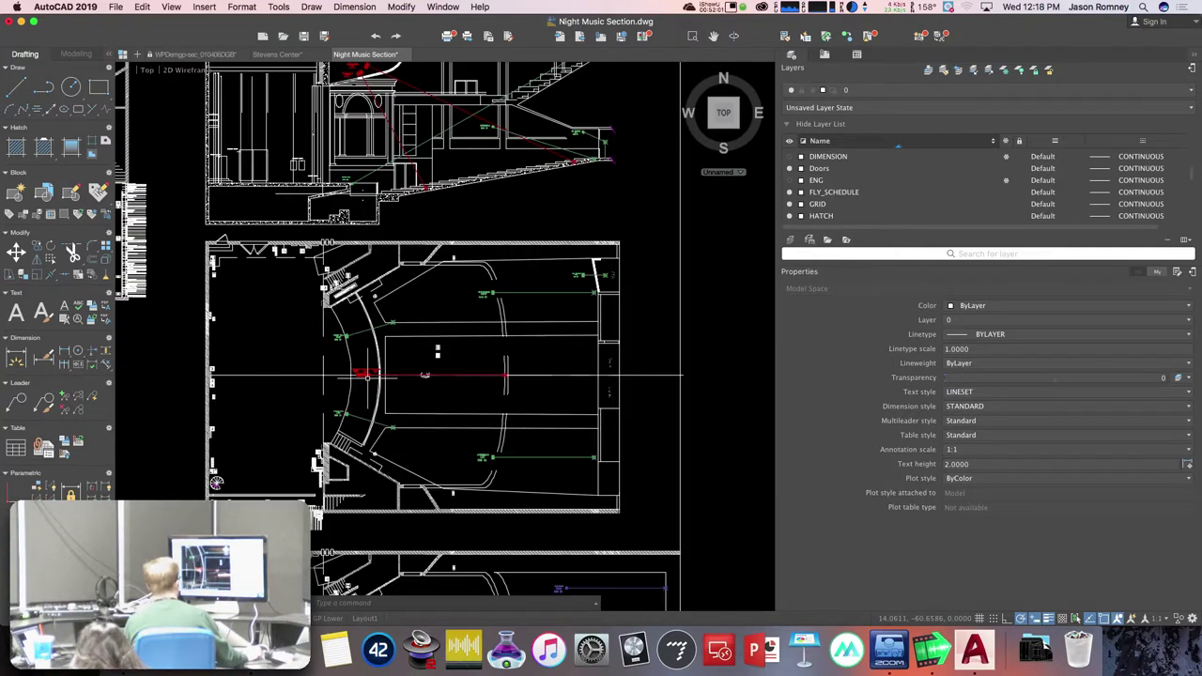
scroll(422, 375, "up", 3)
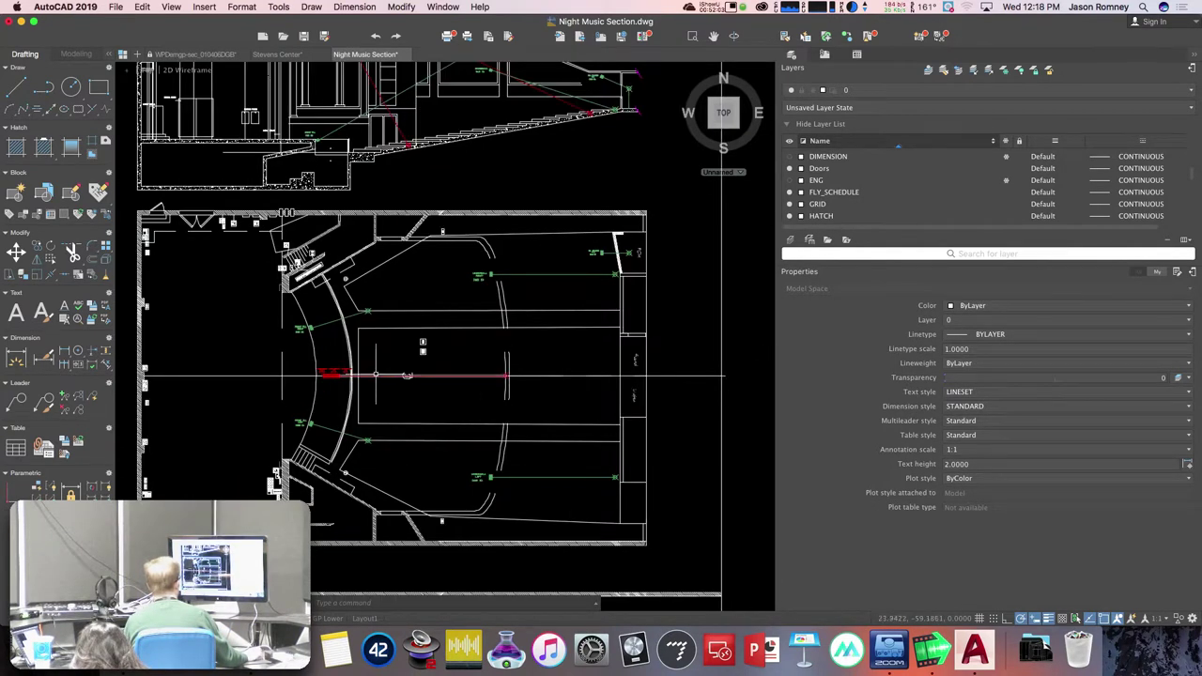
scroll(282, 373, "up", 3)
scroll(277, 374, "down", 5)
- Close the Night Music Section drawing and return to the section and ground plans in Stevens Center.dwg
key("super+w")
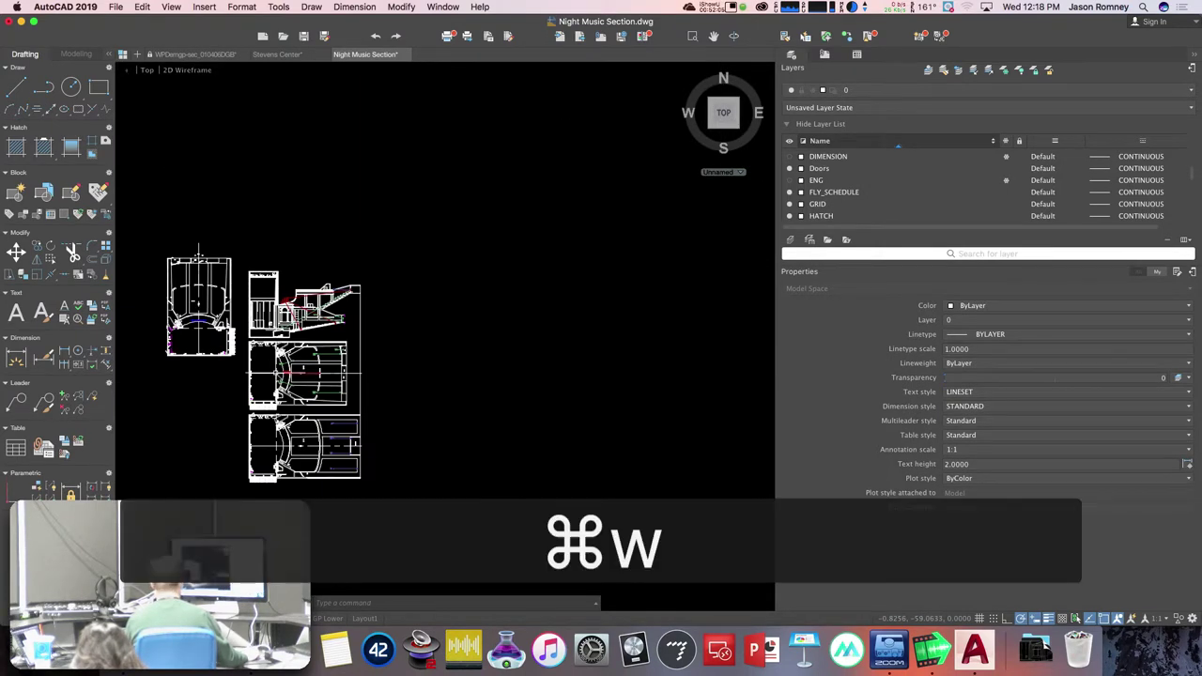
left_click(556, 222)
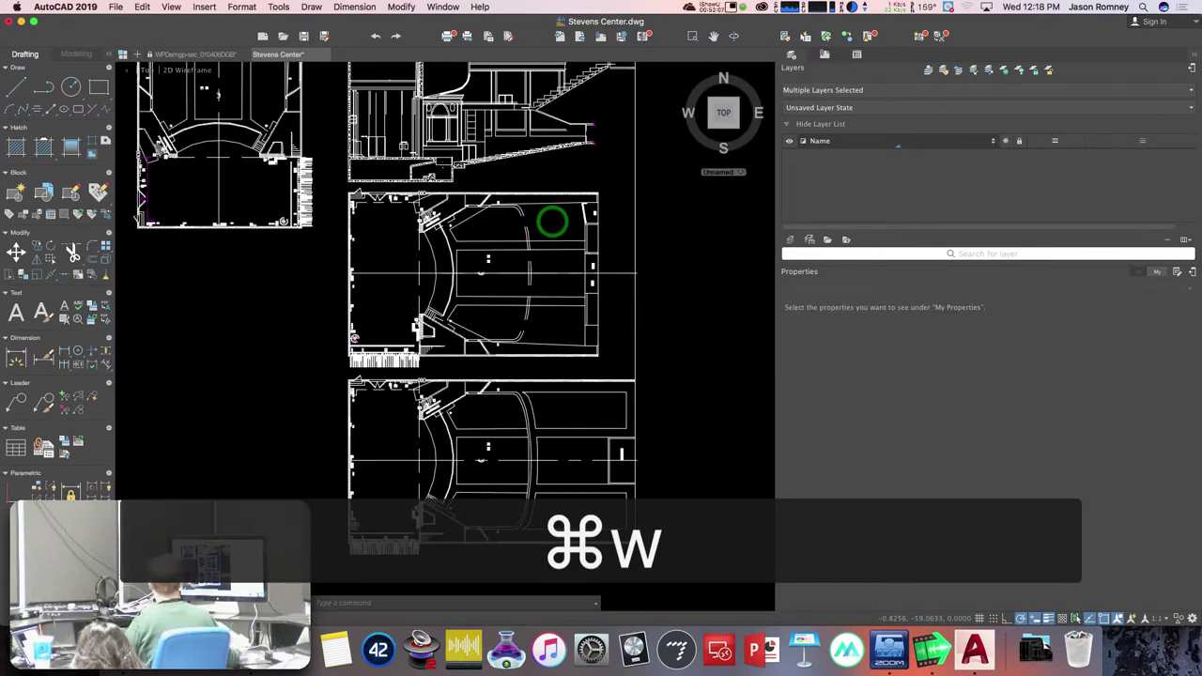
scroll(494, 289, "up", 2)
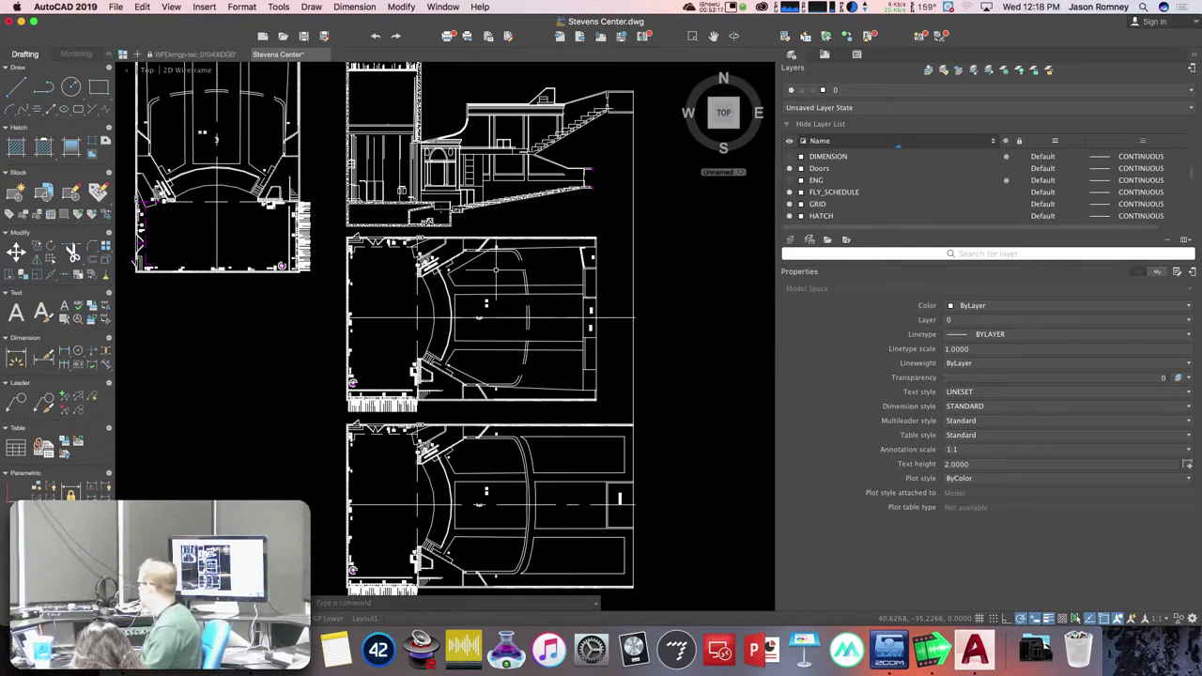
- Review the loudspeaker labels, locations, aim points and color requirement on the Safari assignment page, and return to AutoCAD
key("super+Tab")
key("super+Tab")
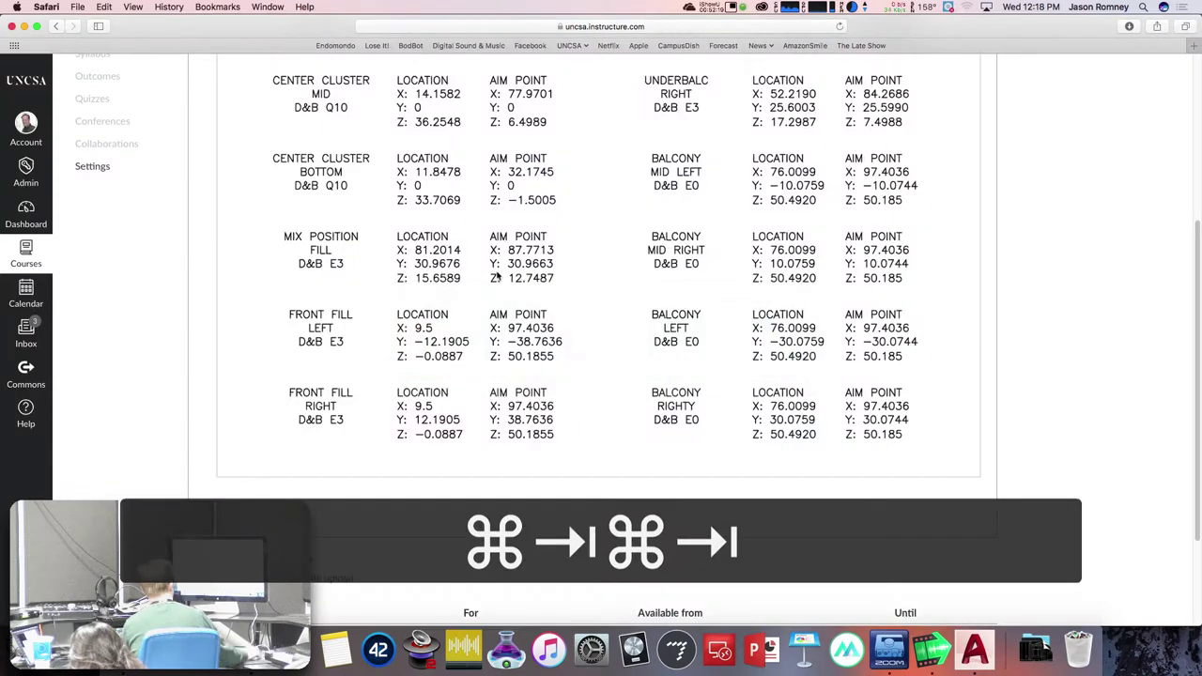
scroll(443, 380, "up", 5)
scroll(443, 380, "down", 2)
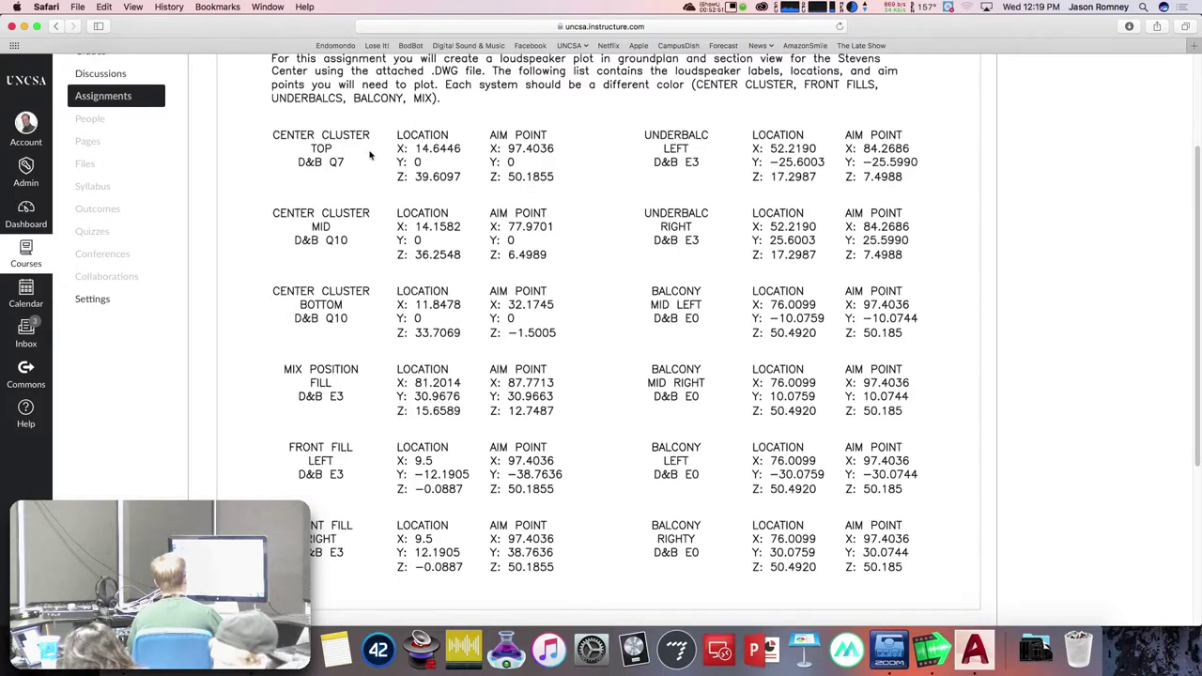
scroll(370, 158, "up", 2)
key("super+Tab")
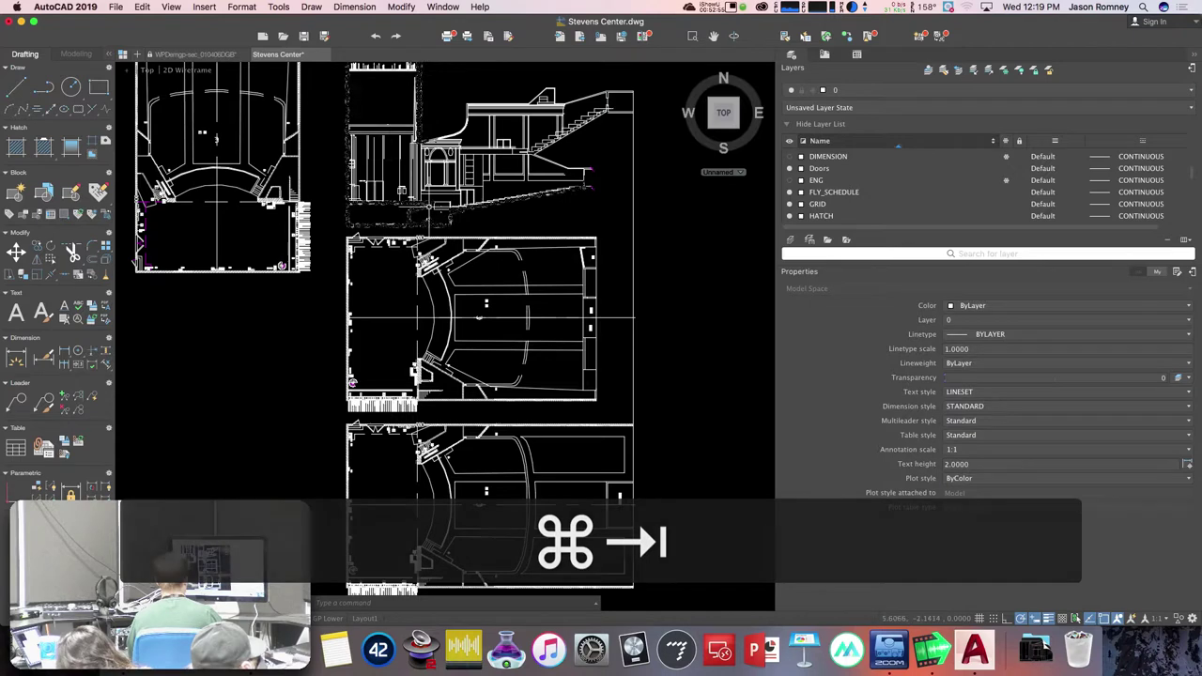
- Set the UCS origin in the section view where the vertical line near the smoke pocket meets the top of the stage floor
scroll(394, 338, "up", 3)
scroll(439, 210, "up", 5)
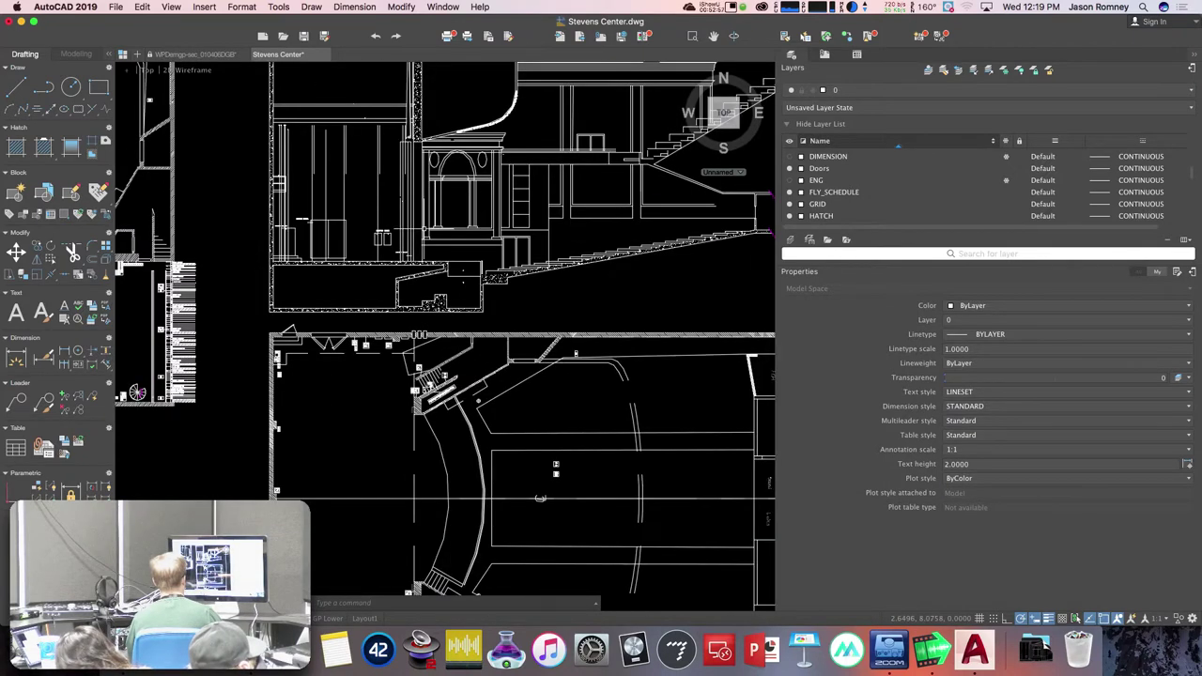
scroll(407, 222, "up", 3)
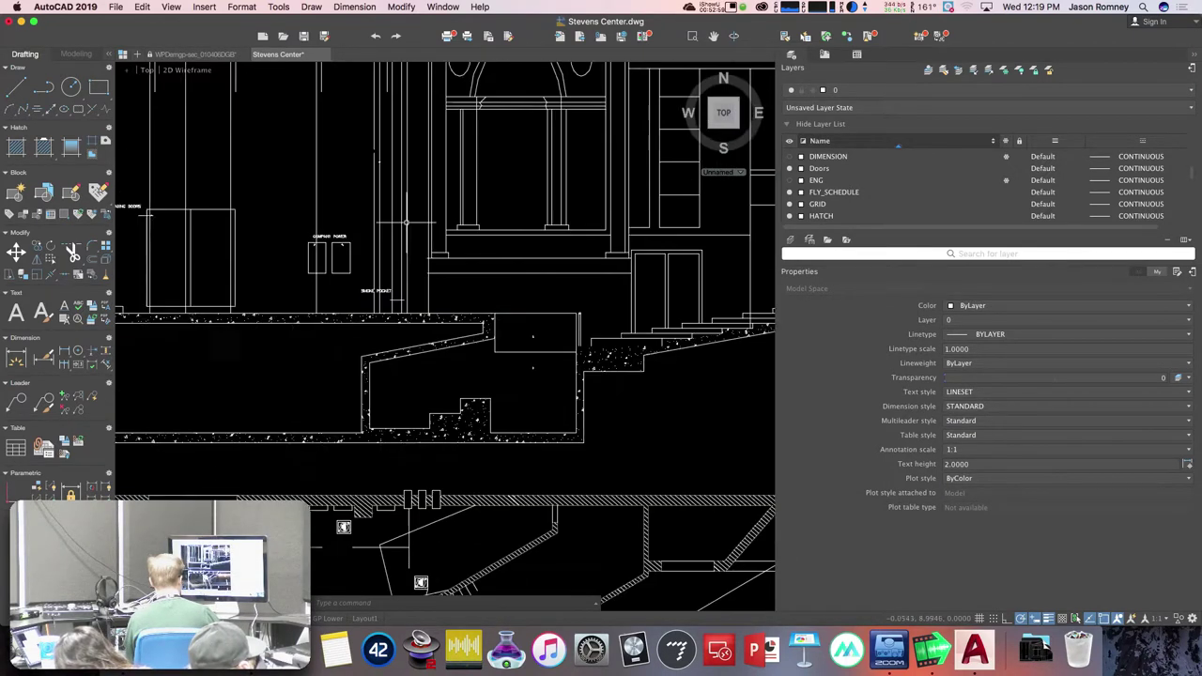
type("ucs")
key("Return")
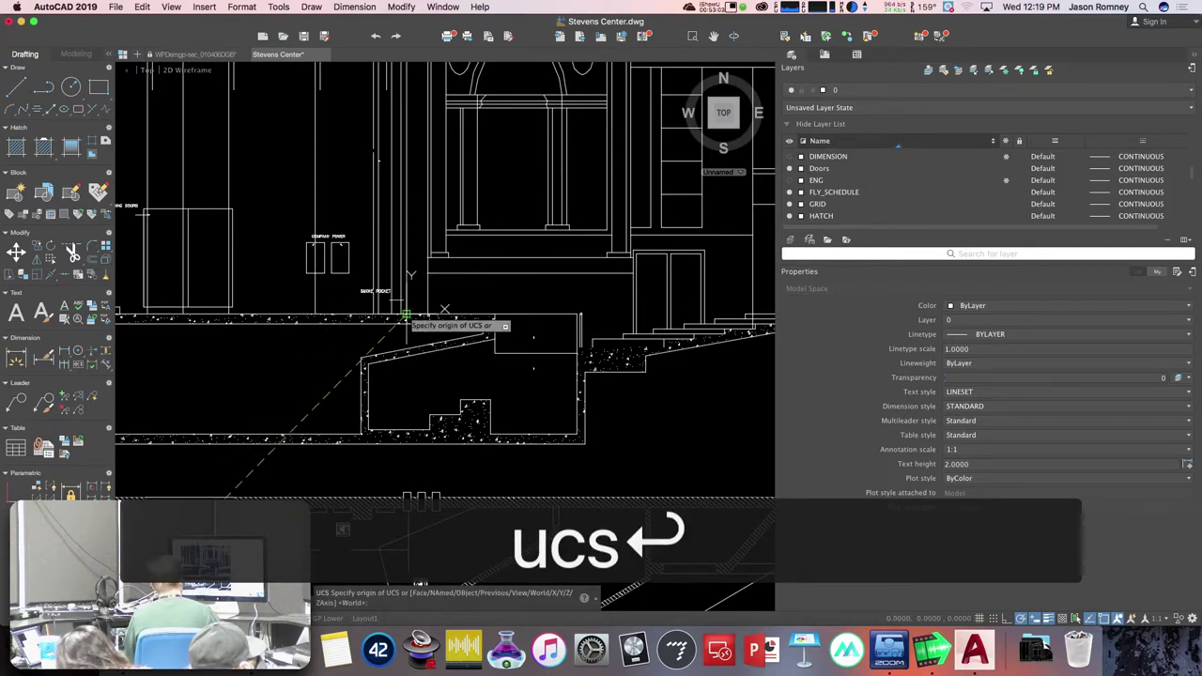
left_click(405, 312)
left_click(442, 311)
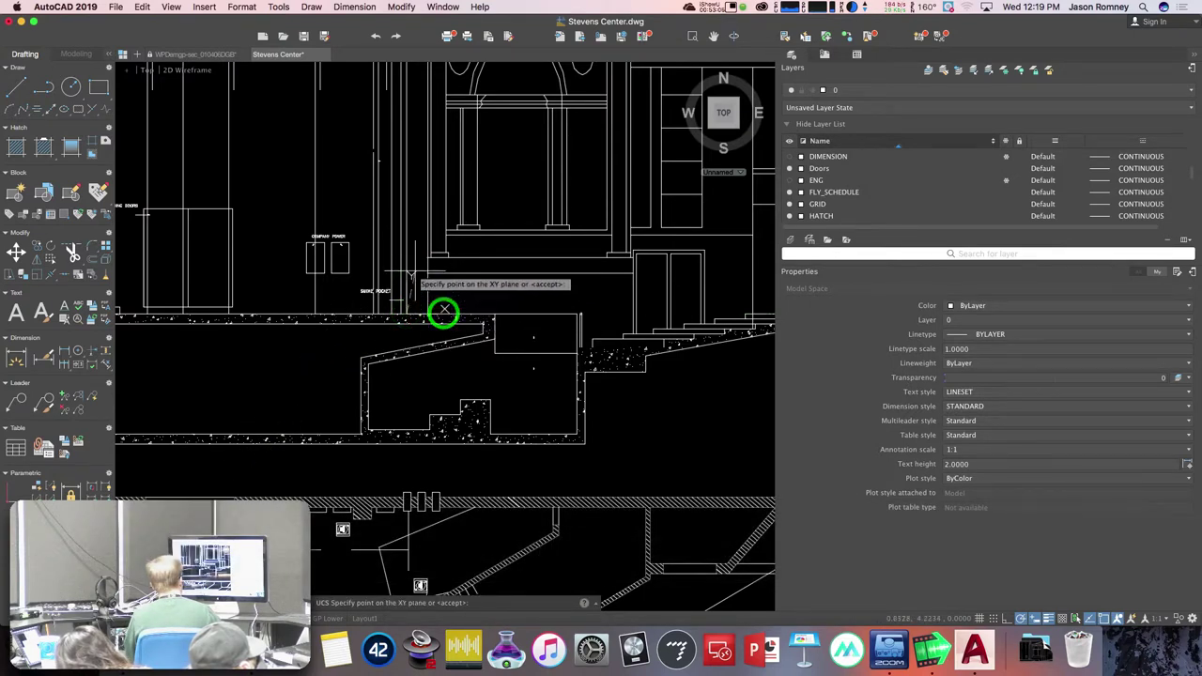
key("Return")
- Place a point in the section view at 14.6446, 39.6097, using the center cluster top's X and Z location from the assignment page
scroll(413, 256, "down", 5)
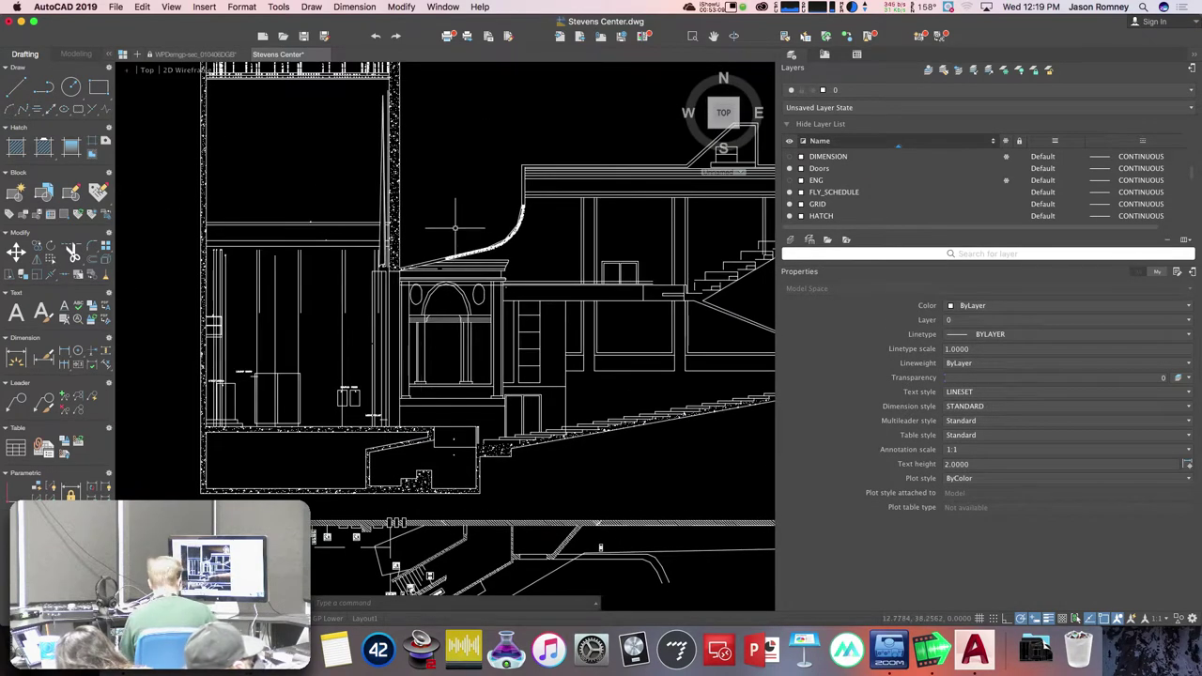
type("point")
key("Return")
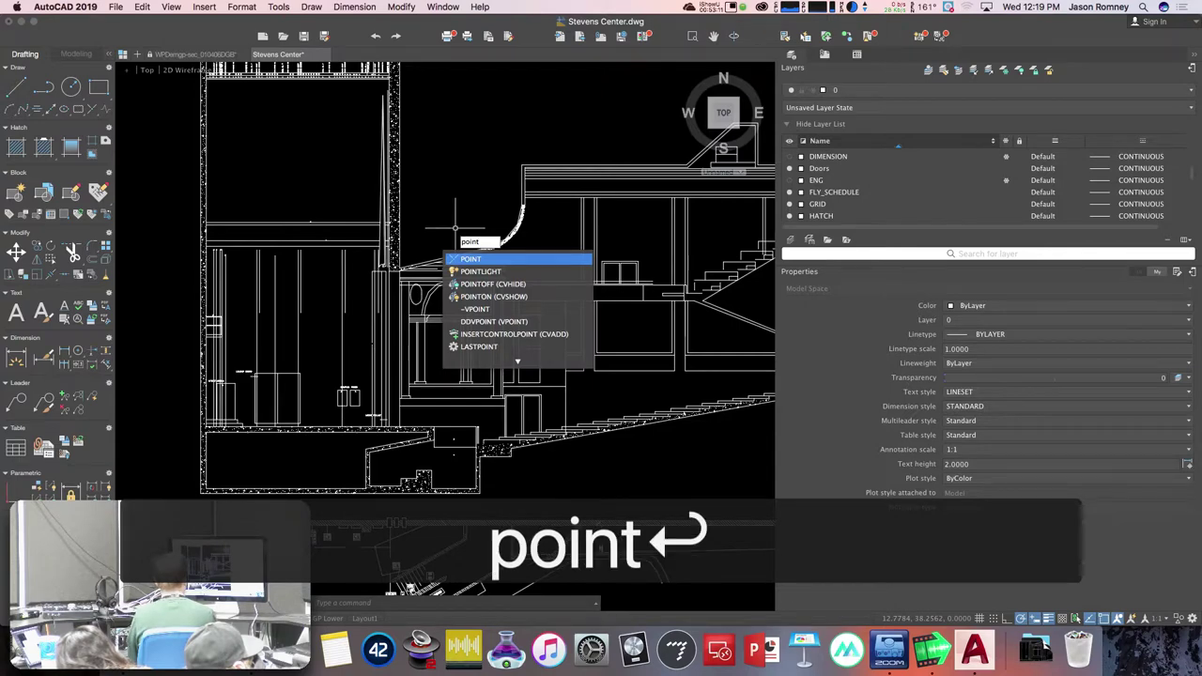
key("super+Tab")
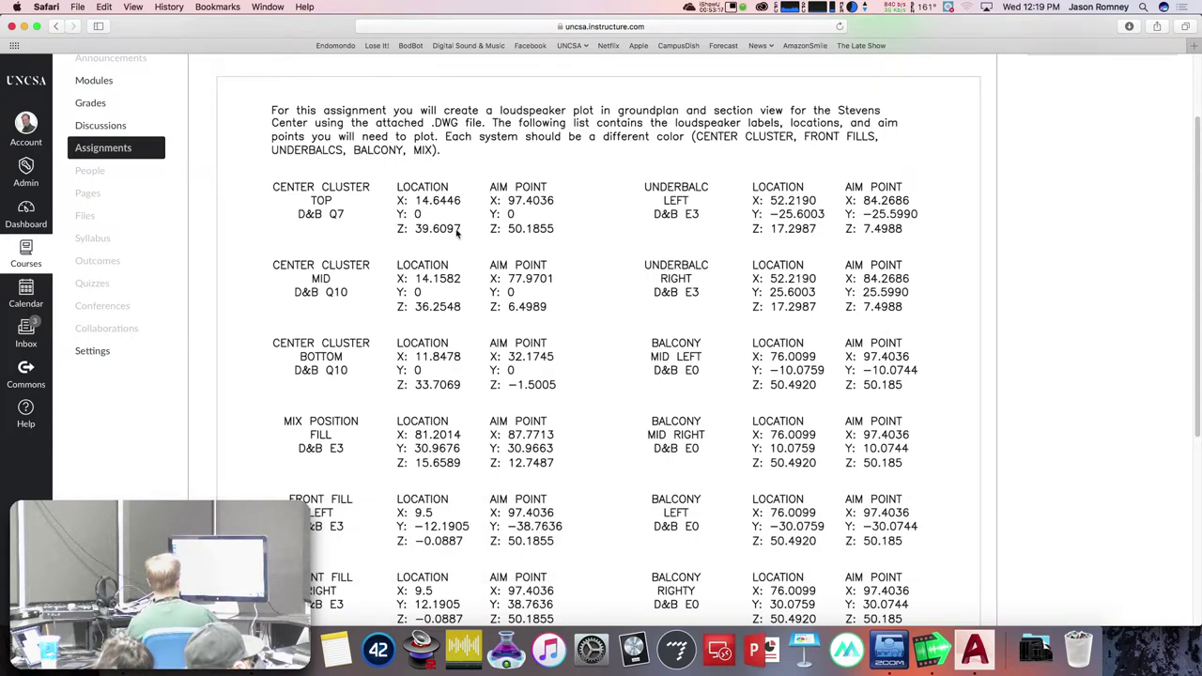
key("super+Tab")
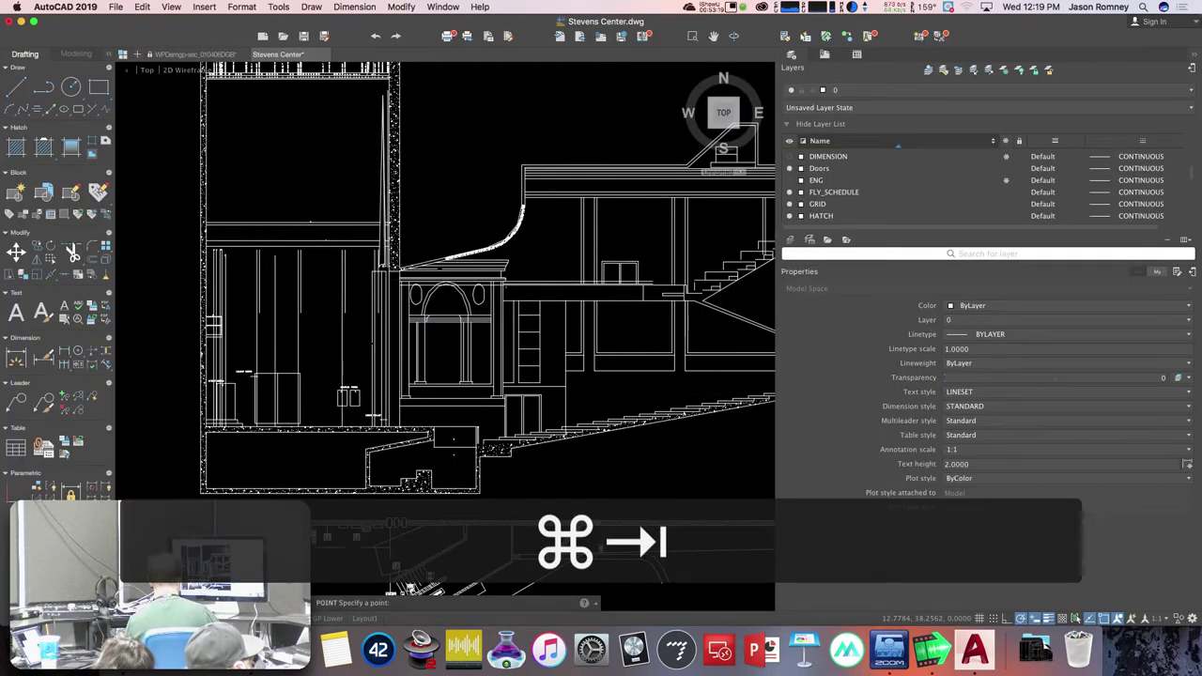
type("14.6")
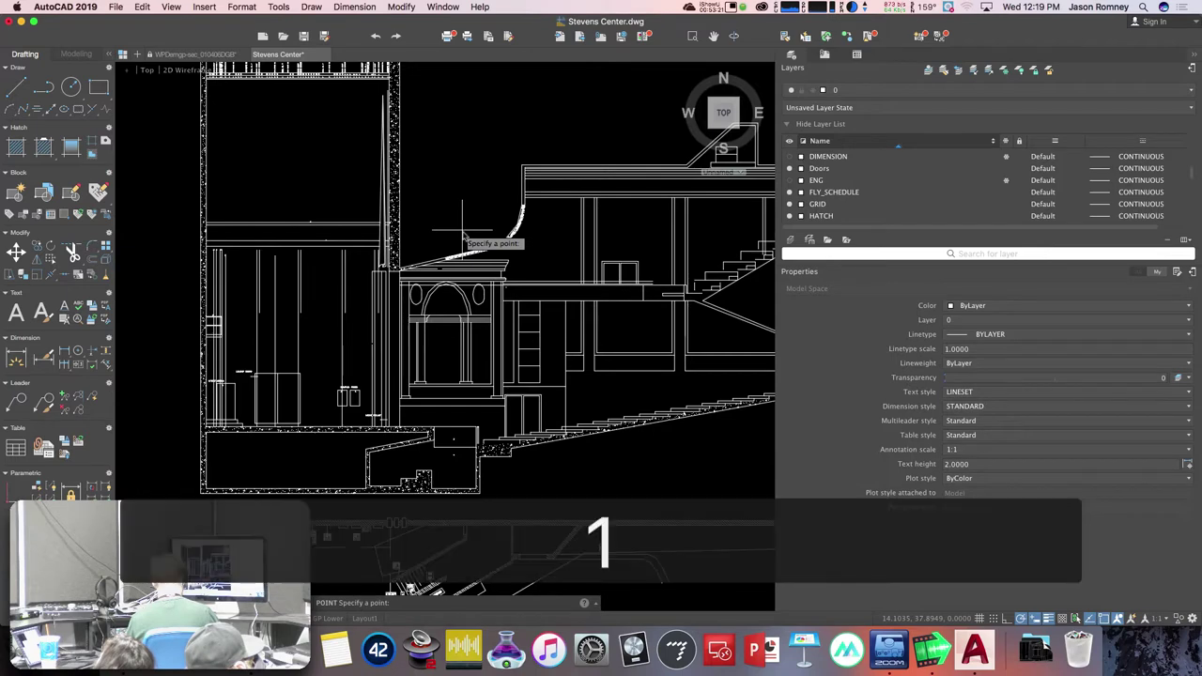
type("446")
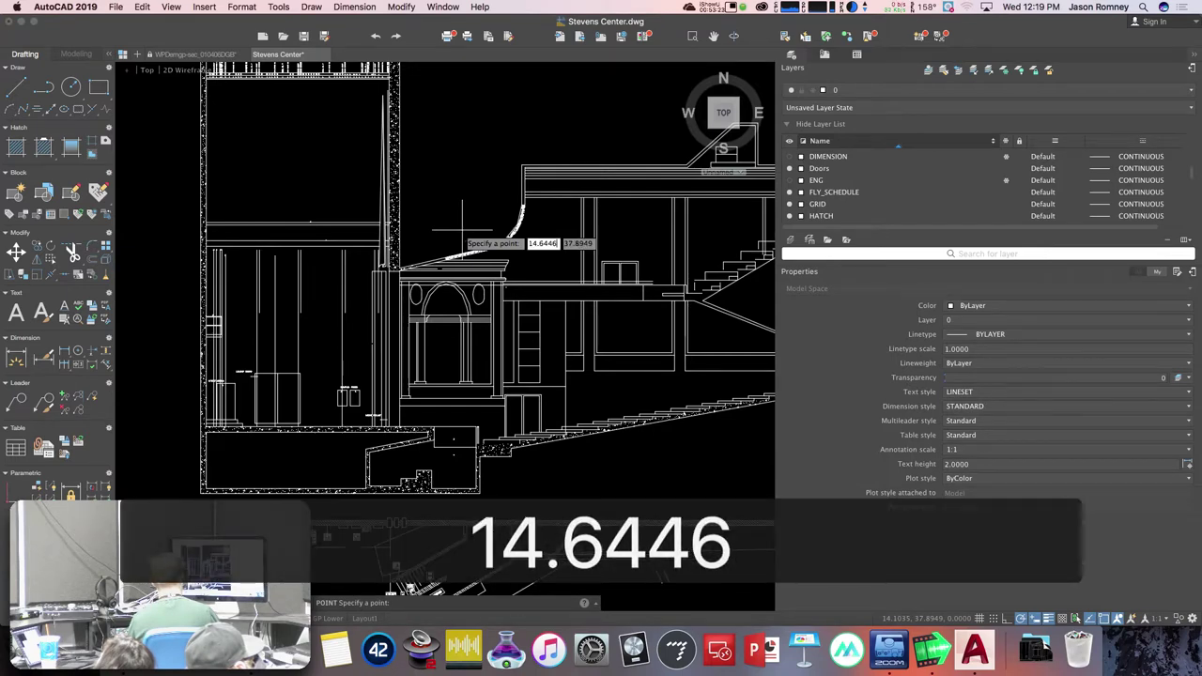
key("super+Tab")
key("super+Tab")
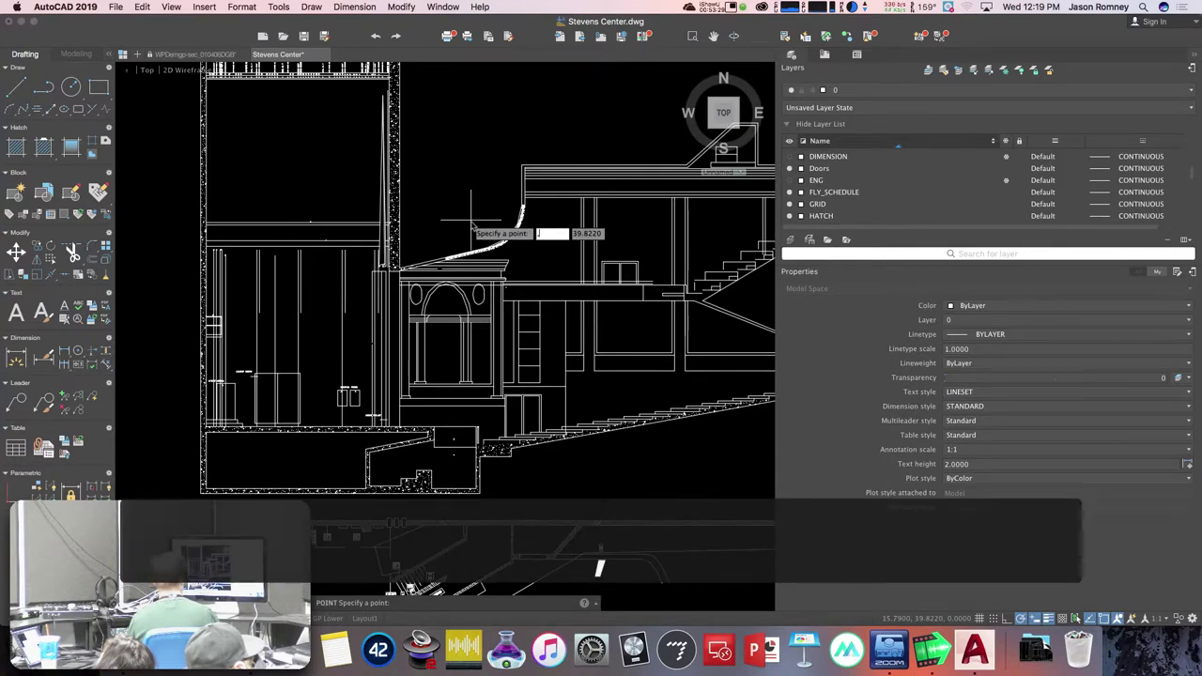
key("super+Tab")
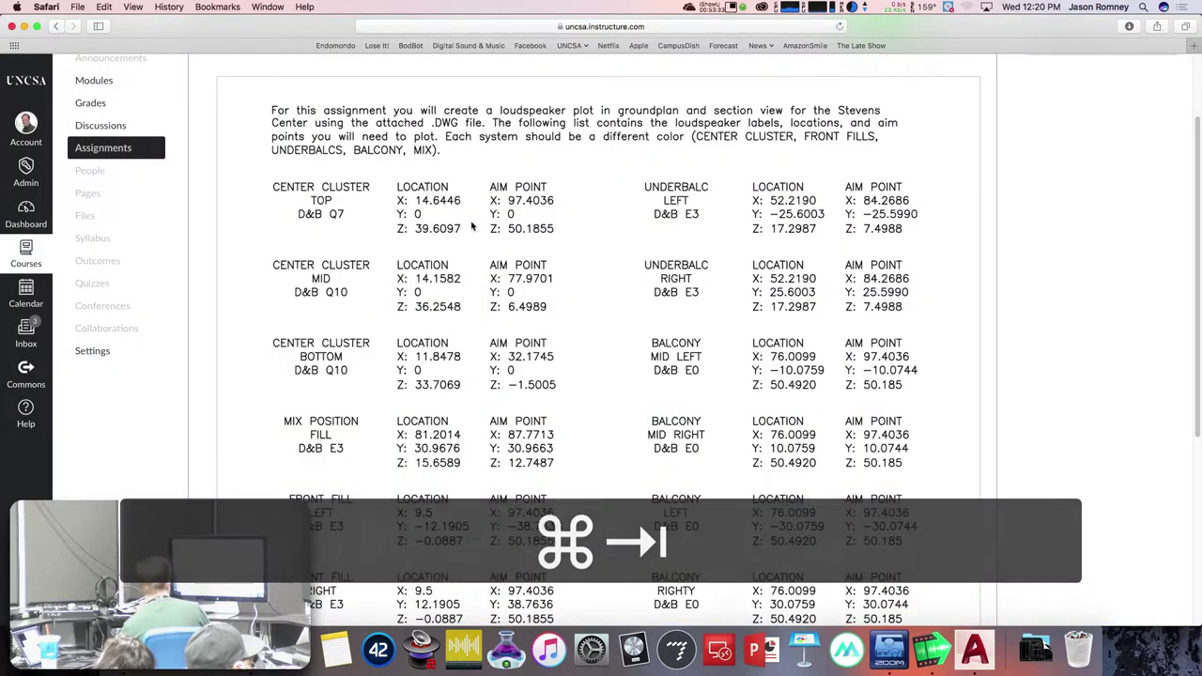
key("super+Tab")
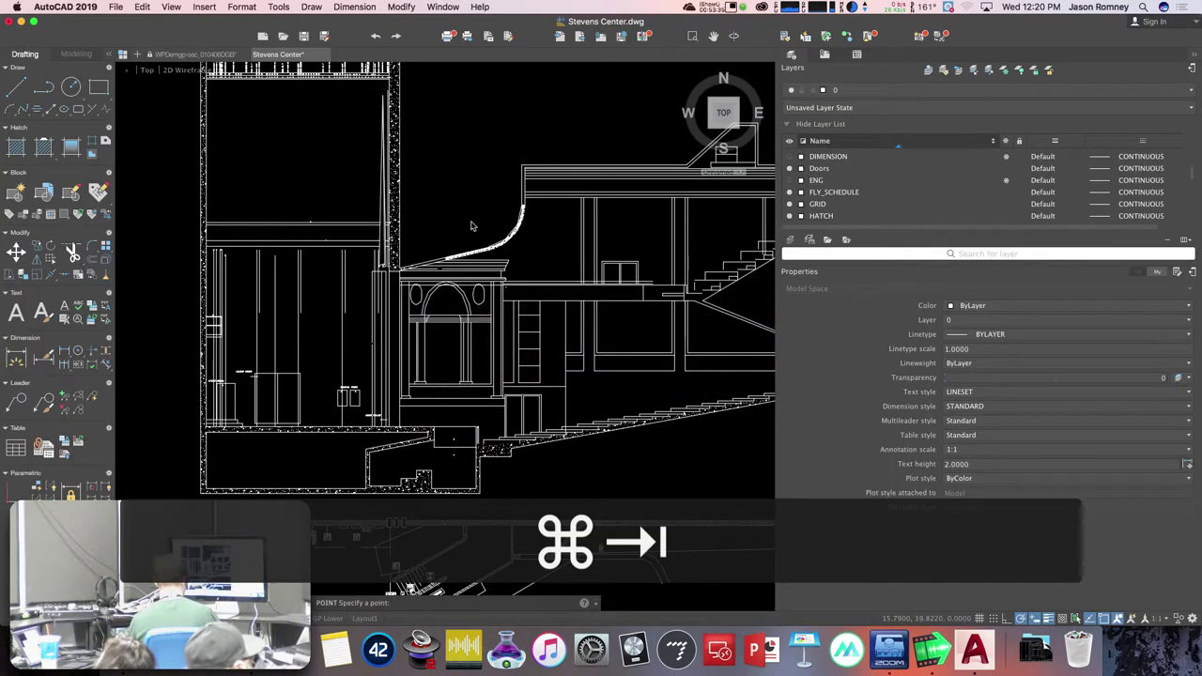
type("39.")
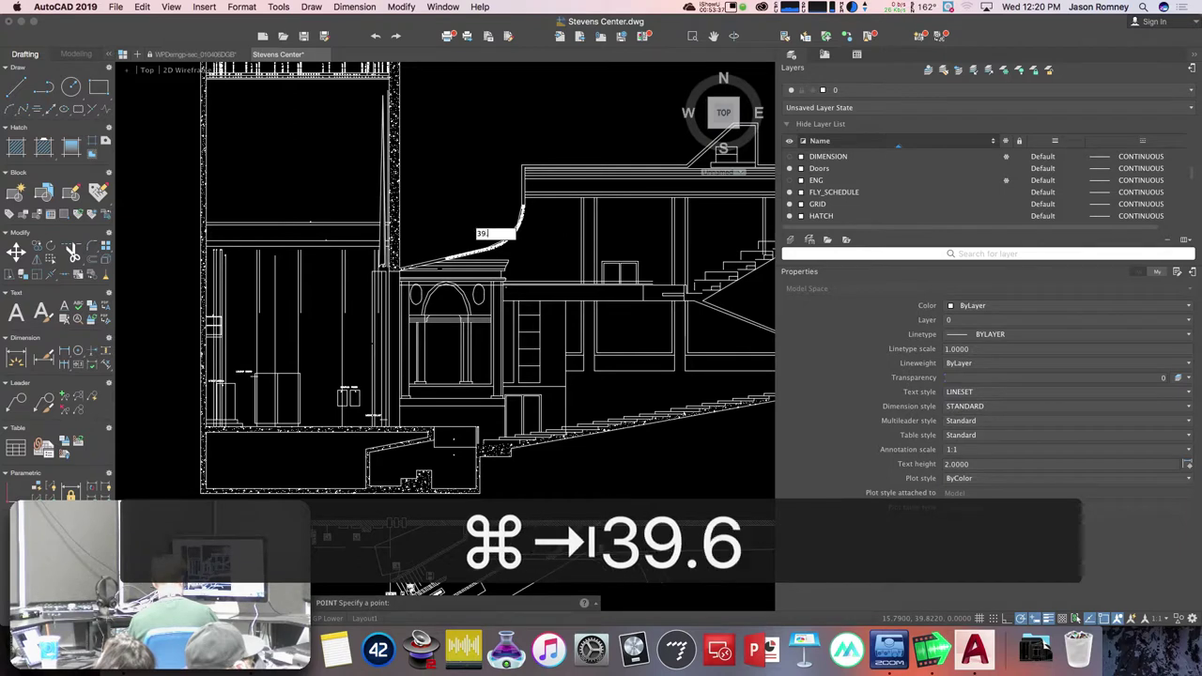
type("6097")
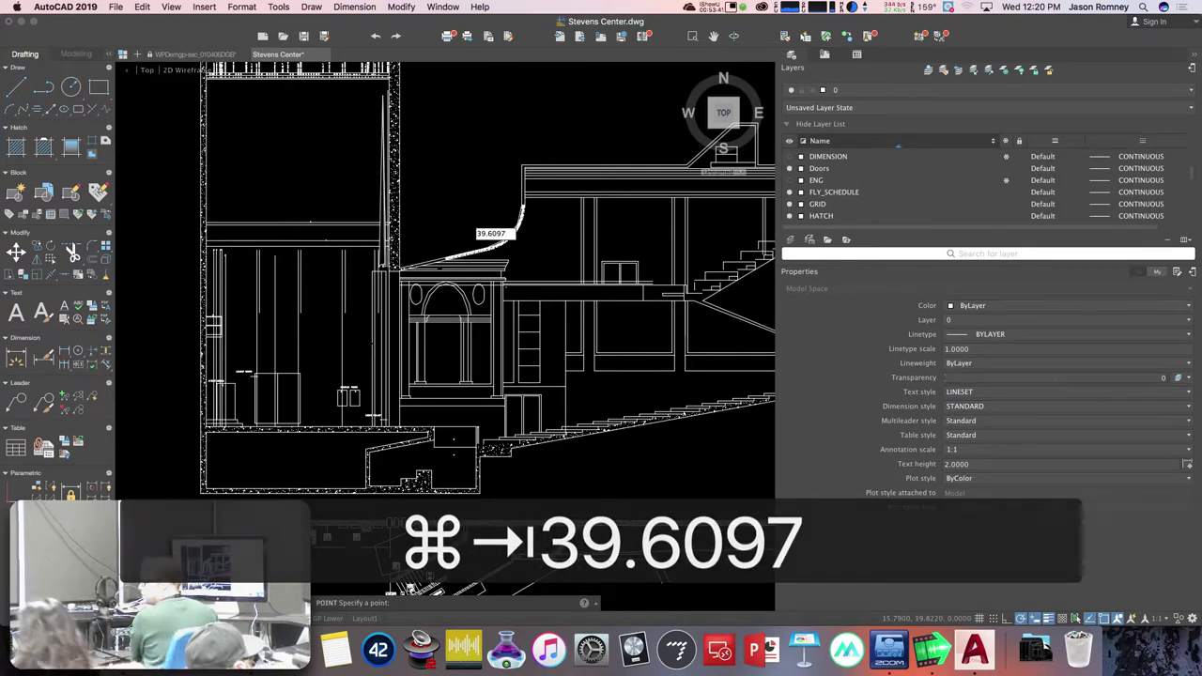
key("Return")
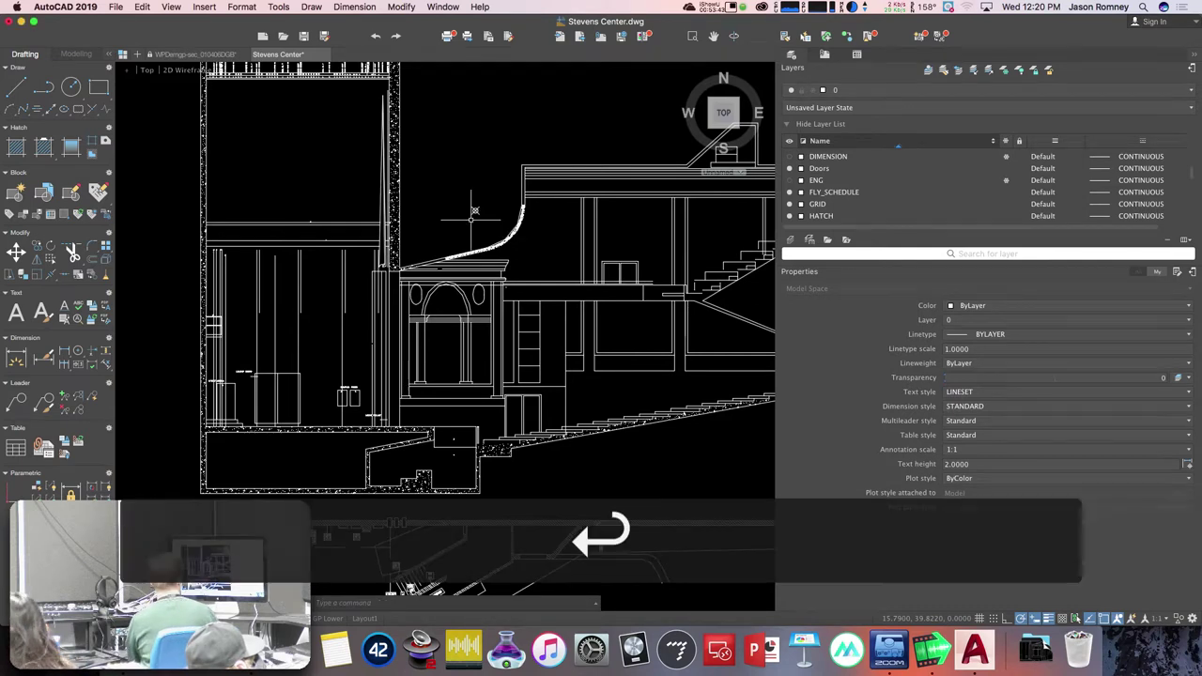
- Recheck the loudspeaker list on the Safari assignment page, and create a layer named sound in AutoCAD
scroll(476, 212, "up", 3)
key("super+Tab")
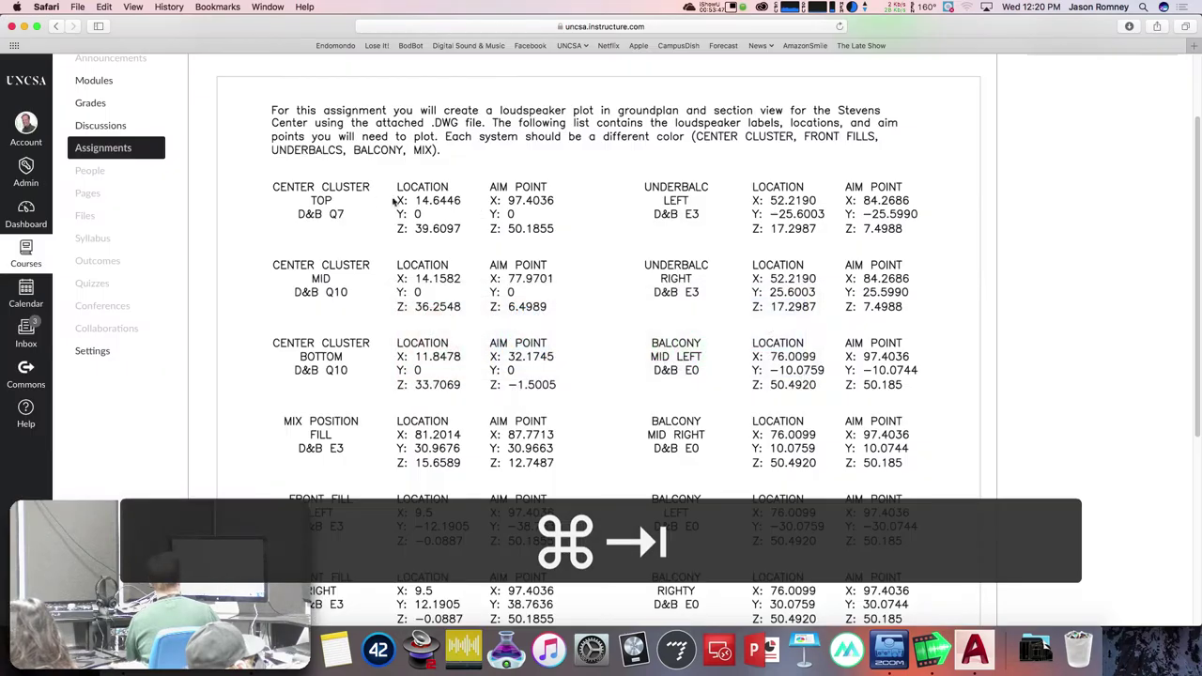
key("super+Tab")
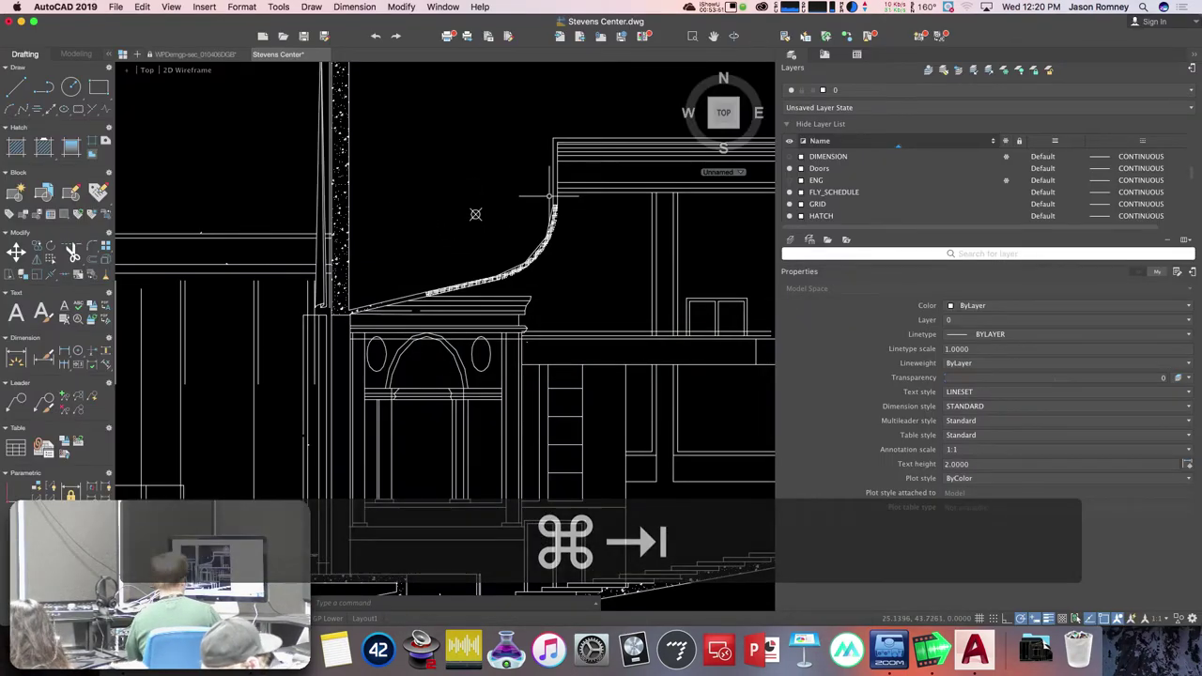
left_click(853, 90)
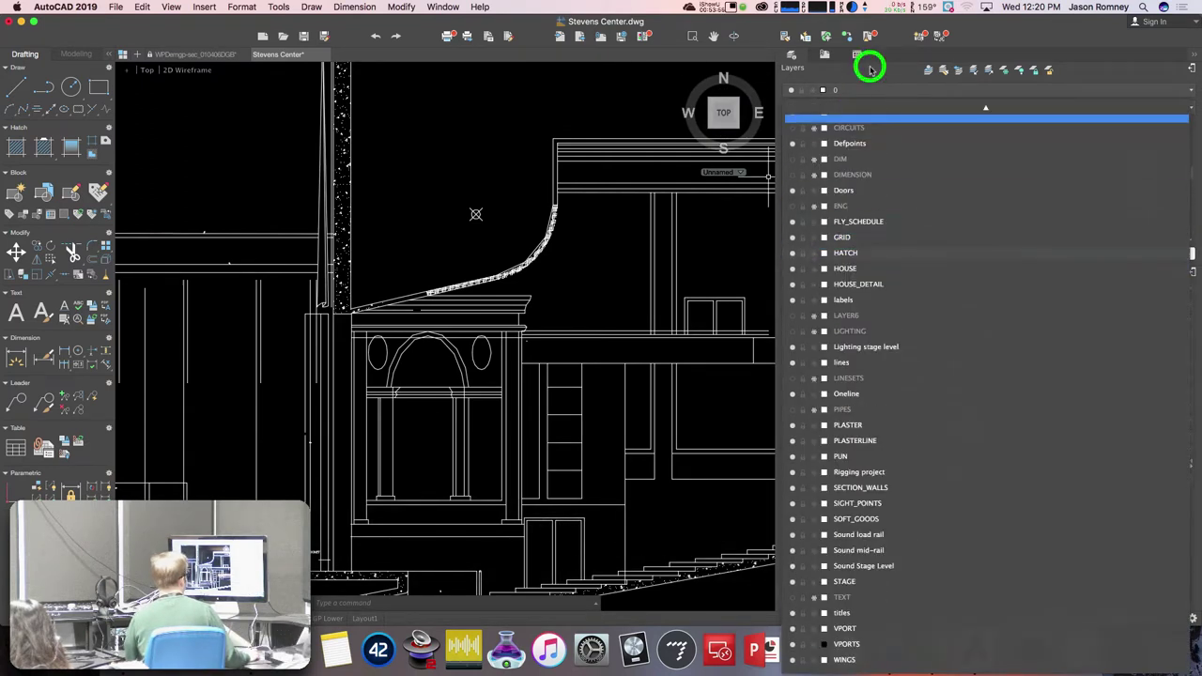
left_click(871, 69)
left_click(792, 241)
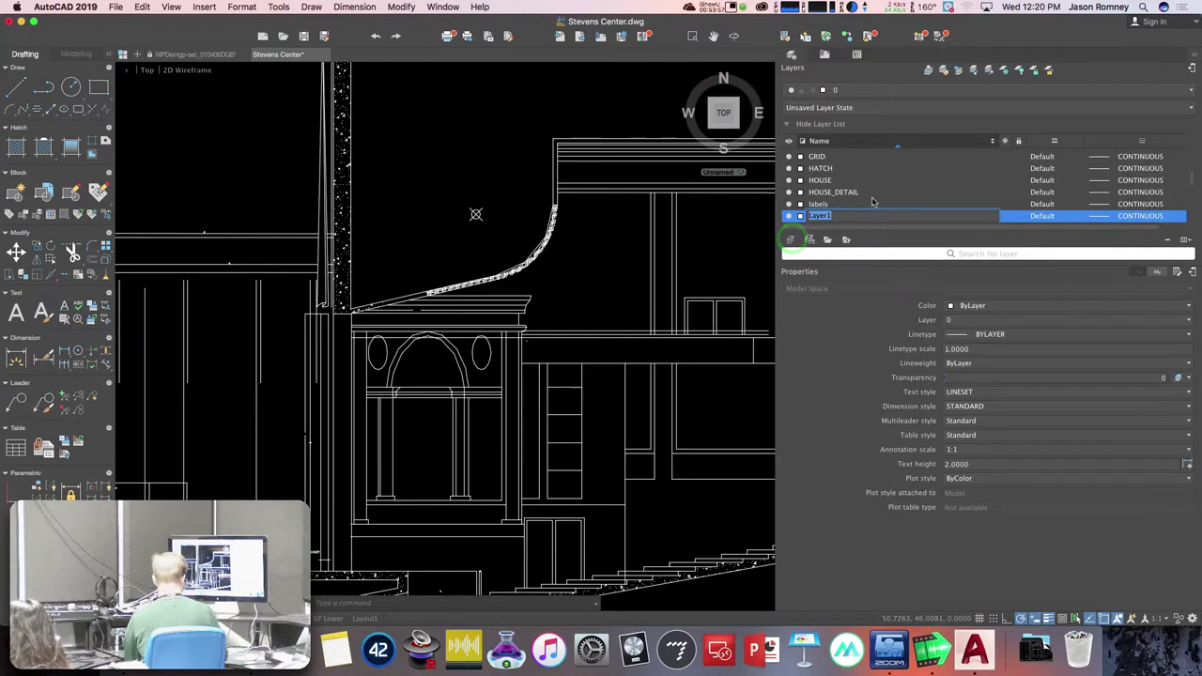
type("sound")
key("Return")
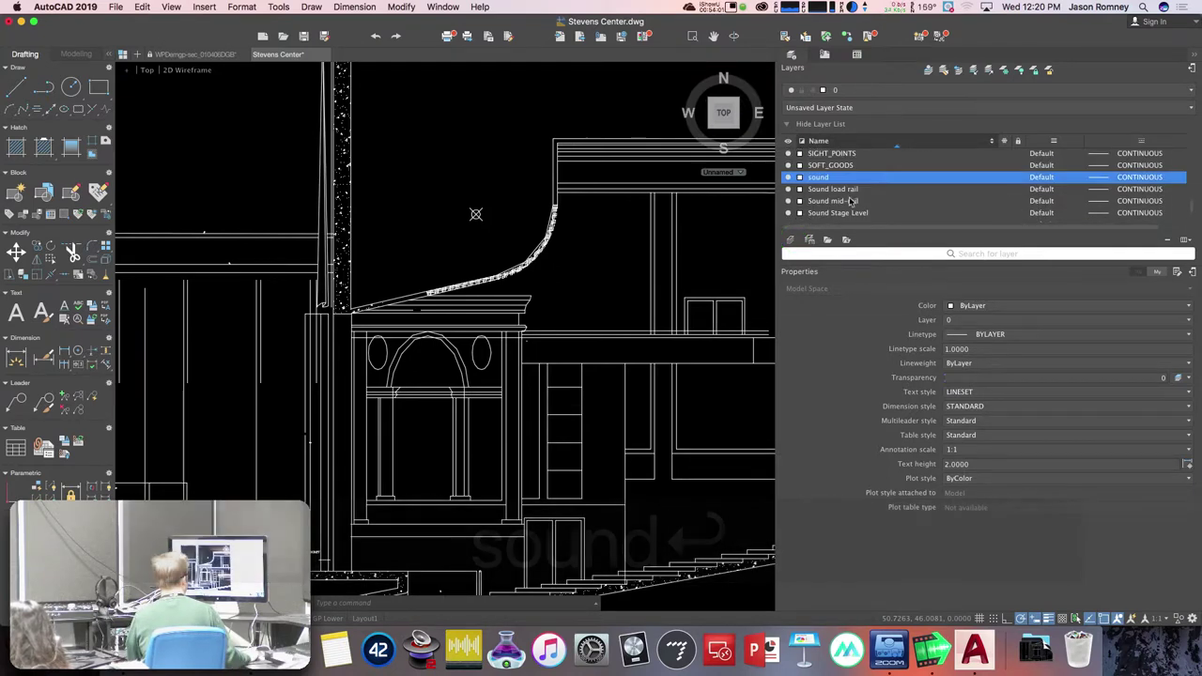
- Set the sound layer's color to index color 137 and make it the current layer
left_click(799, 176)
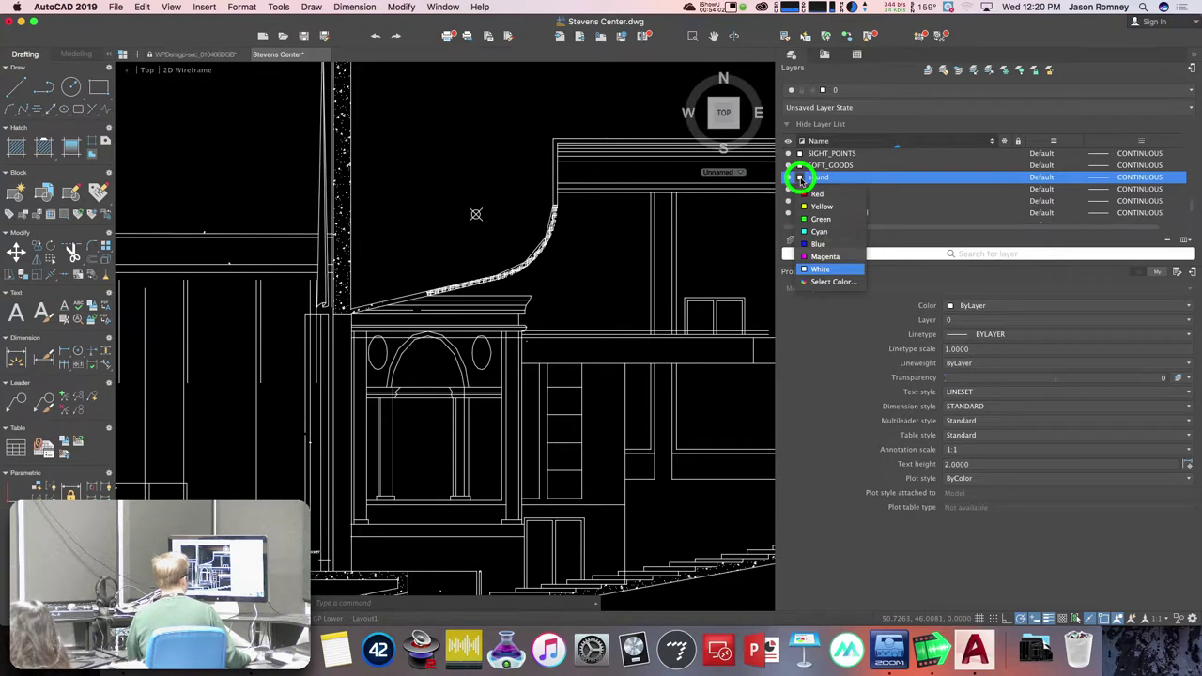
left_click(836, 281)
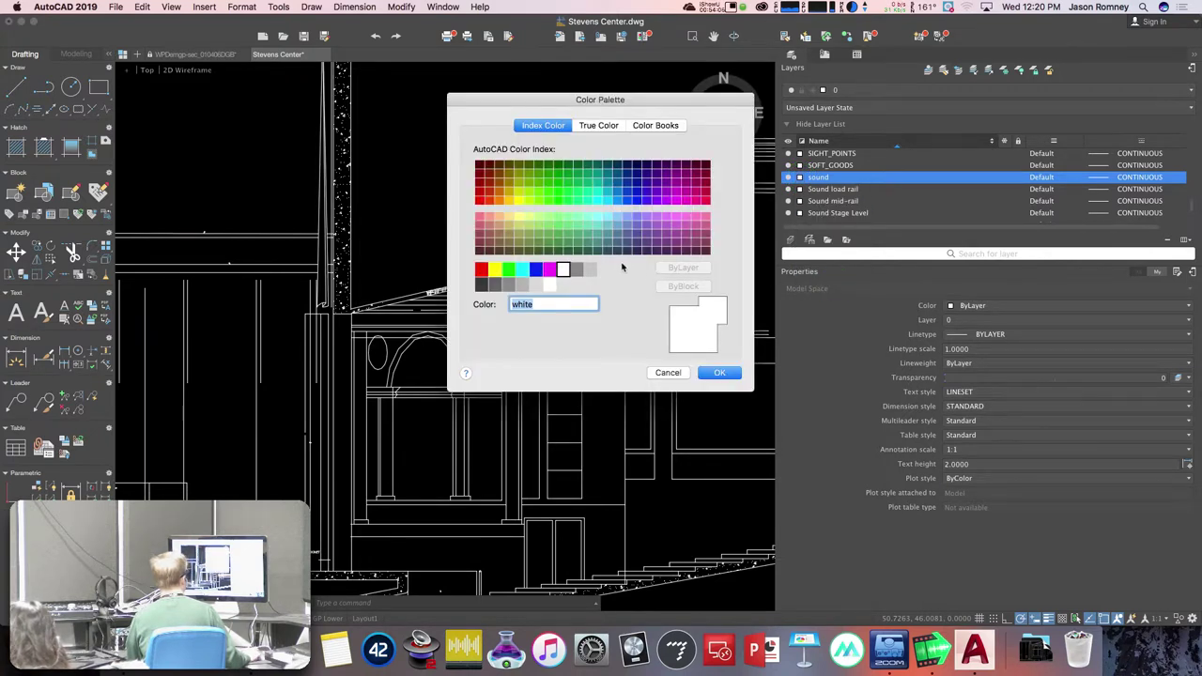
left_click(597, 244)
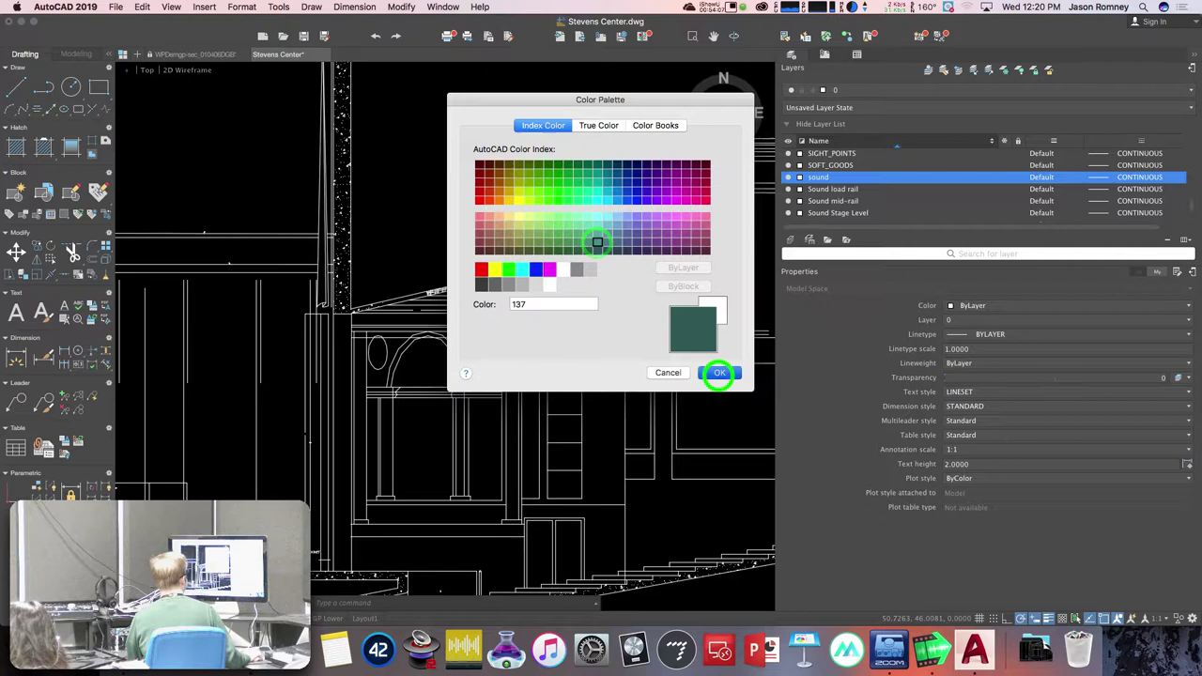
left_click(718, 373)
left_click(835, 89)
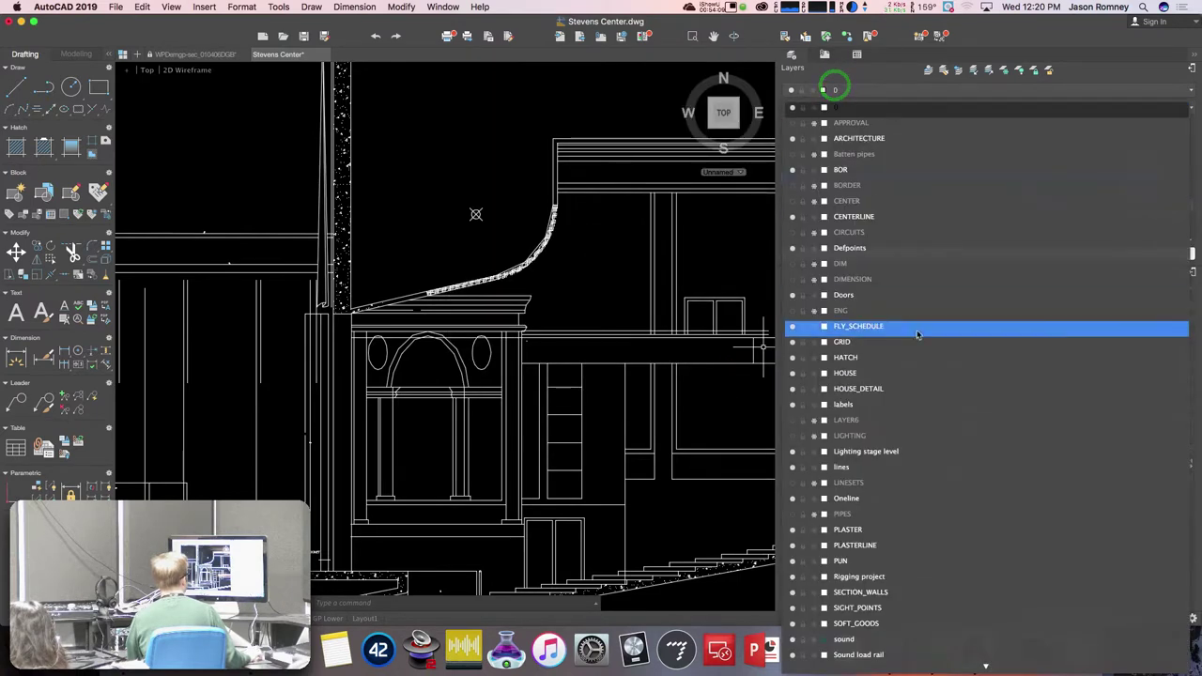
left_click(884, 632)
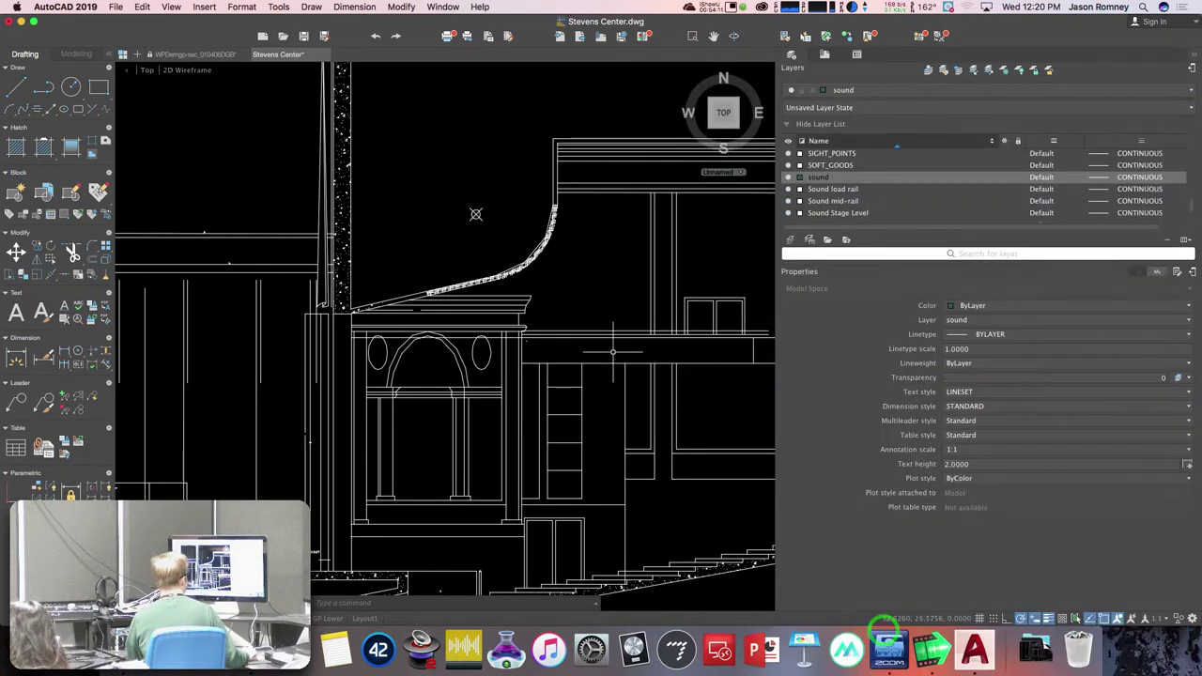
- Move the center cluster top location point to the sound layer and deselect it
left_click(476, 213)
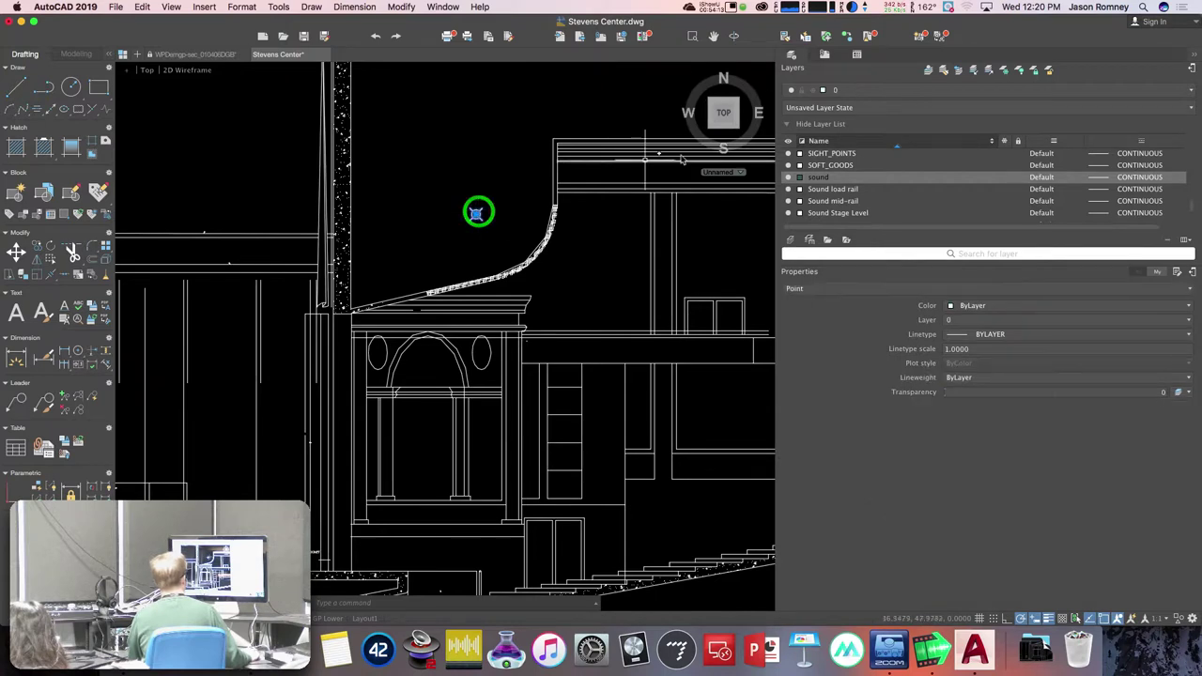
left_click(837, 90)
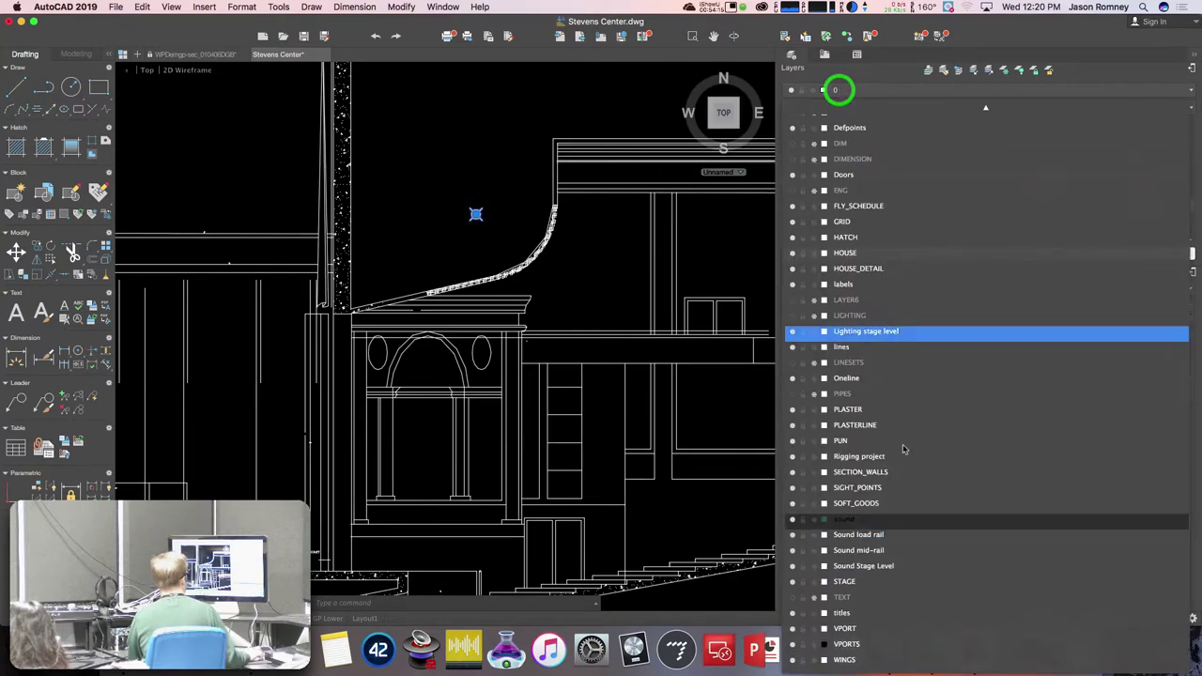
left_click(895, 515)
key("Escape")
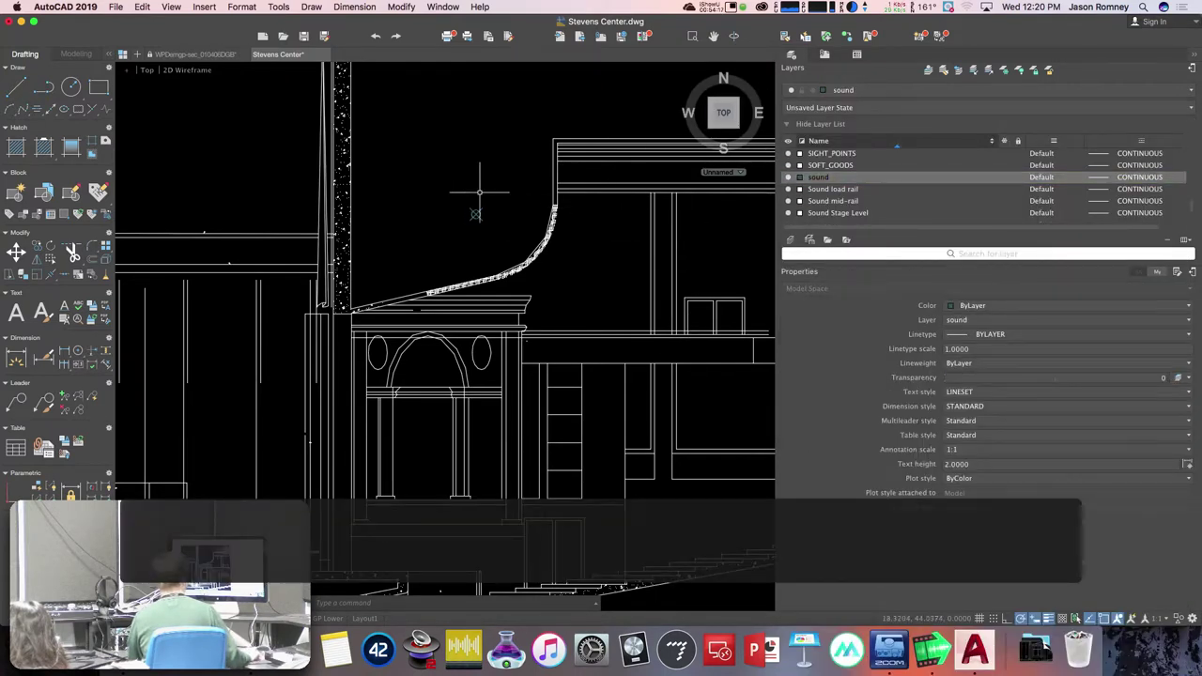
- Draw a small upright rectangle as the loudspeaker body, just above the location point on its stage side
type("rec")
key("Return")
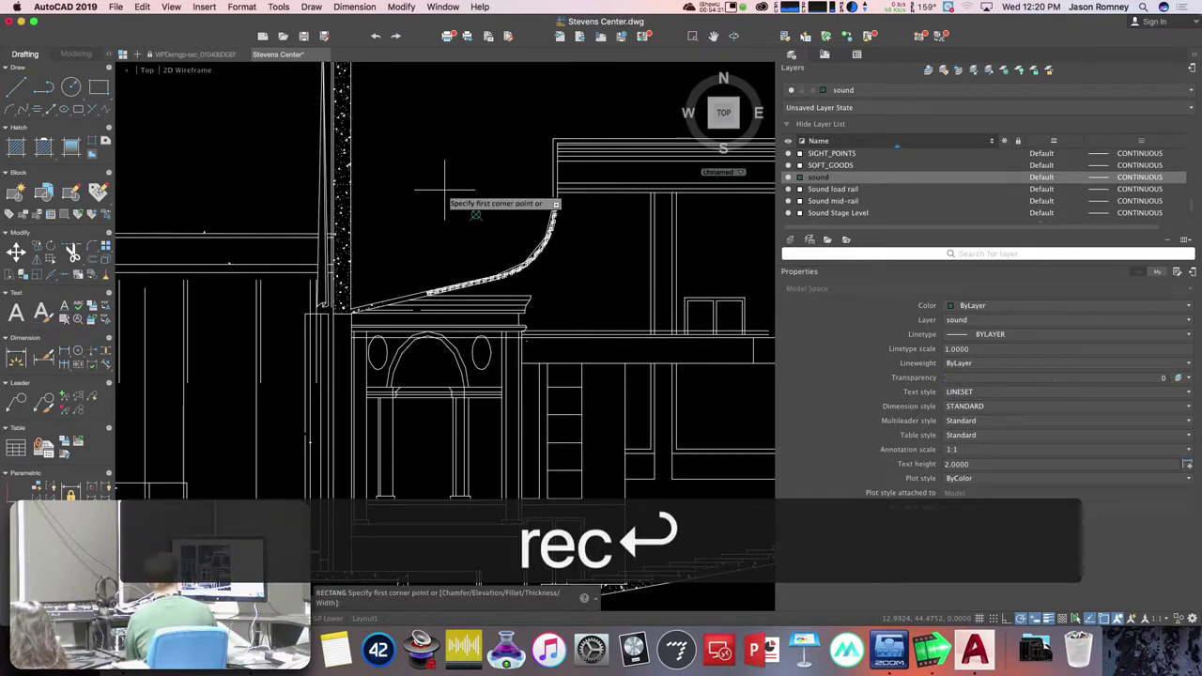
left_click(448, 184)
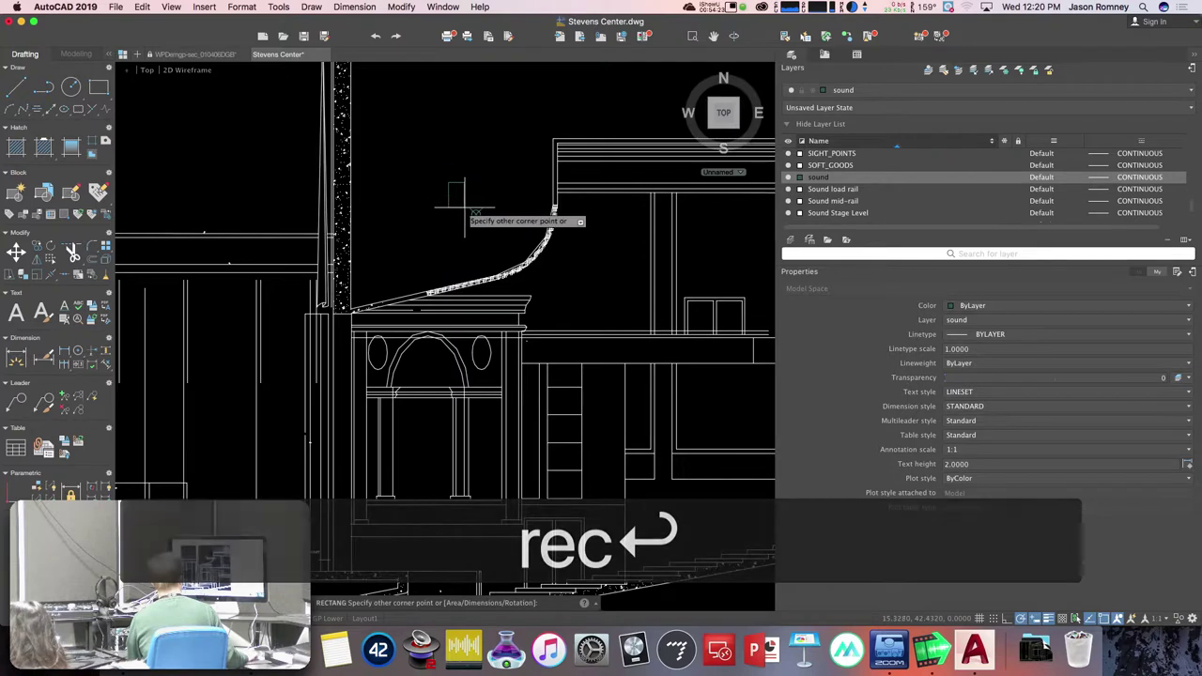
left_click(464, 208)
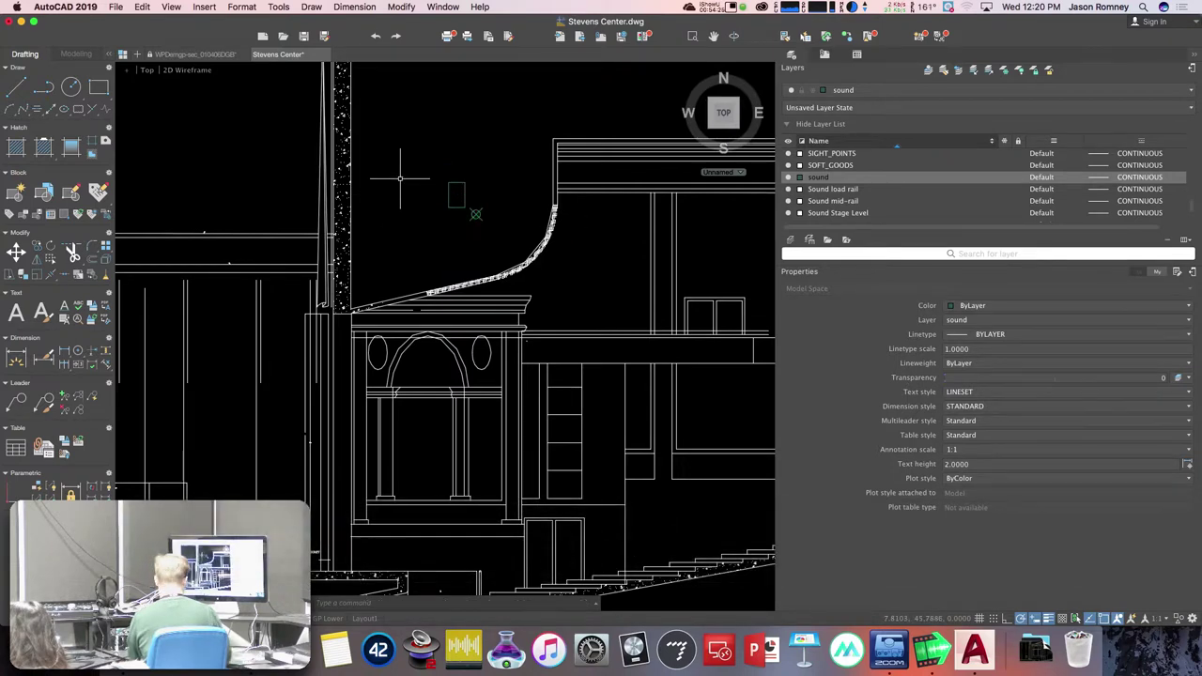
- Fill the small loudspeaker rectangle beside the location point with a solid hatch, using the rectangle as the boundary
type("hatch")
key("Return")
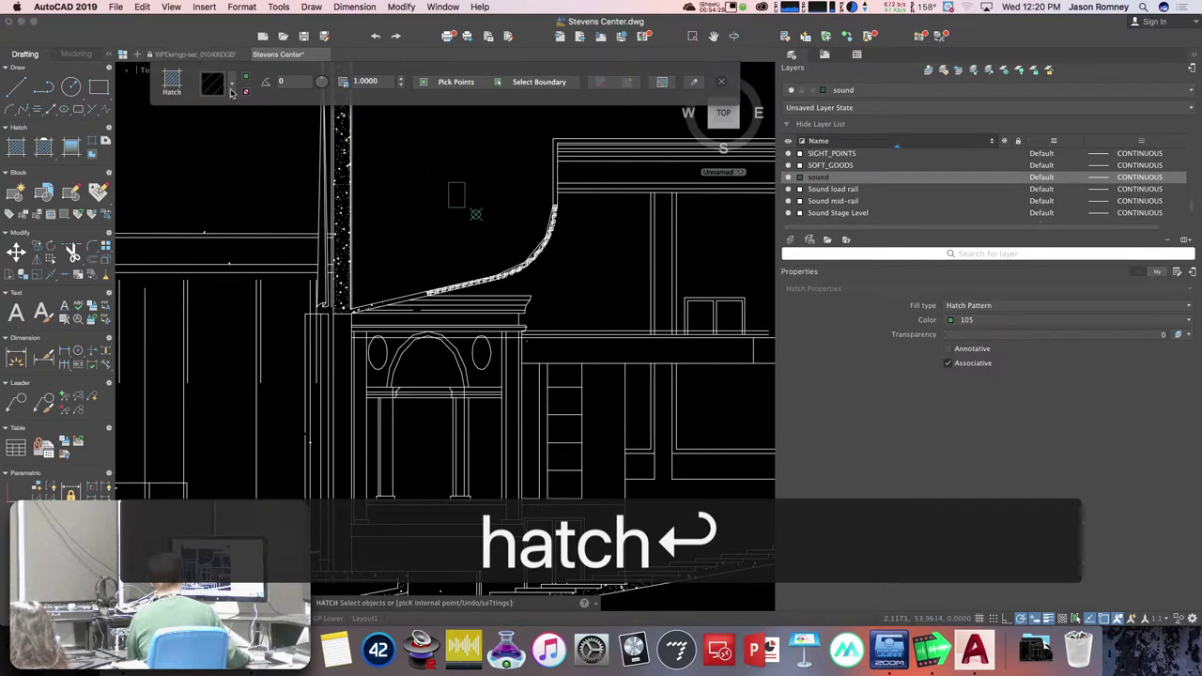
left_click(230, 86)
left_click(225, 132)
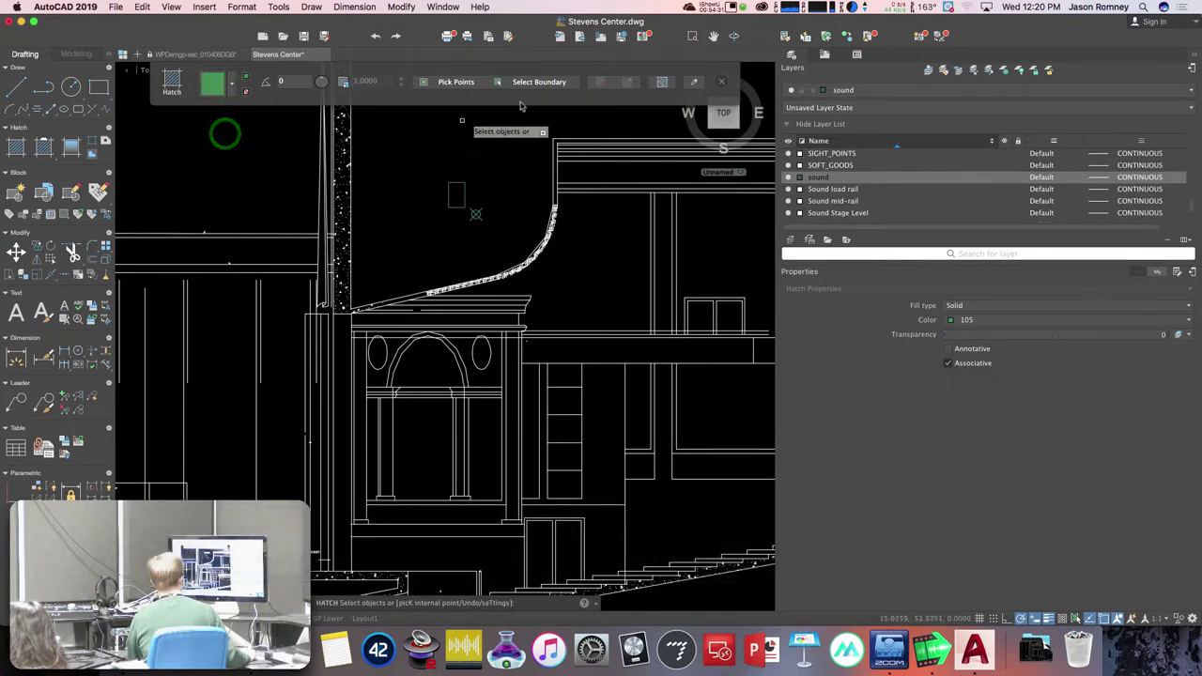
left_click(537, 82)
left_click(465, 192)
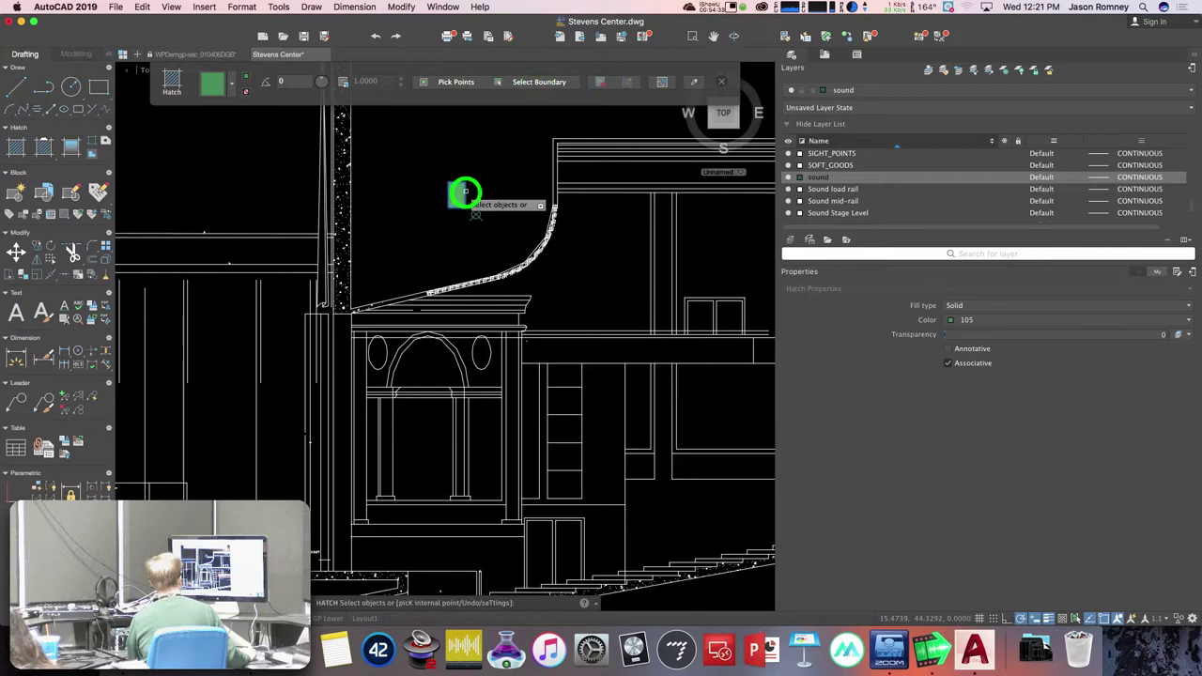
key("Return")
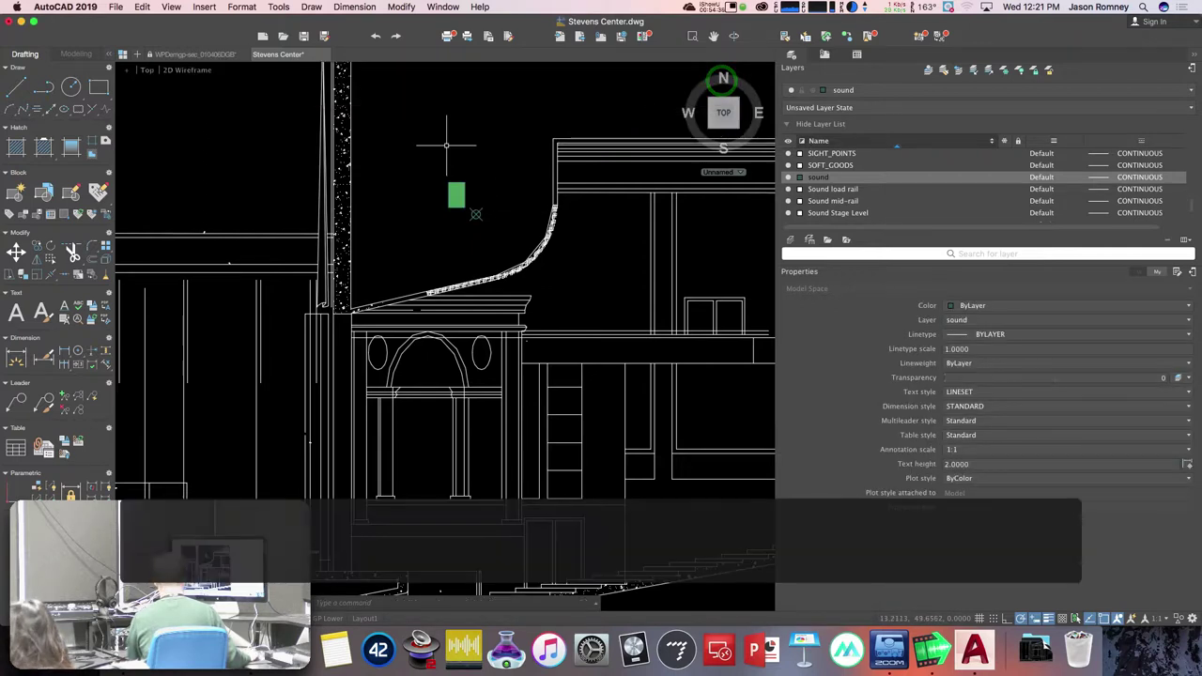
- Enable the Node object snap and move the filled loudspeaker by the midpoint of its audience-side edge onto the location point
key("Escape")
type("m")
key("Return")
left_click(423, 166)
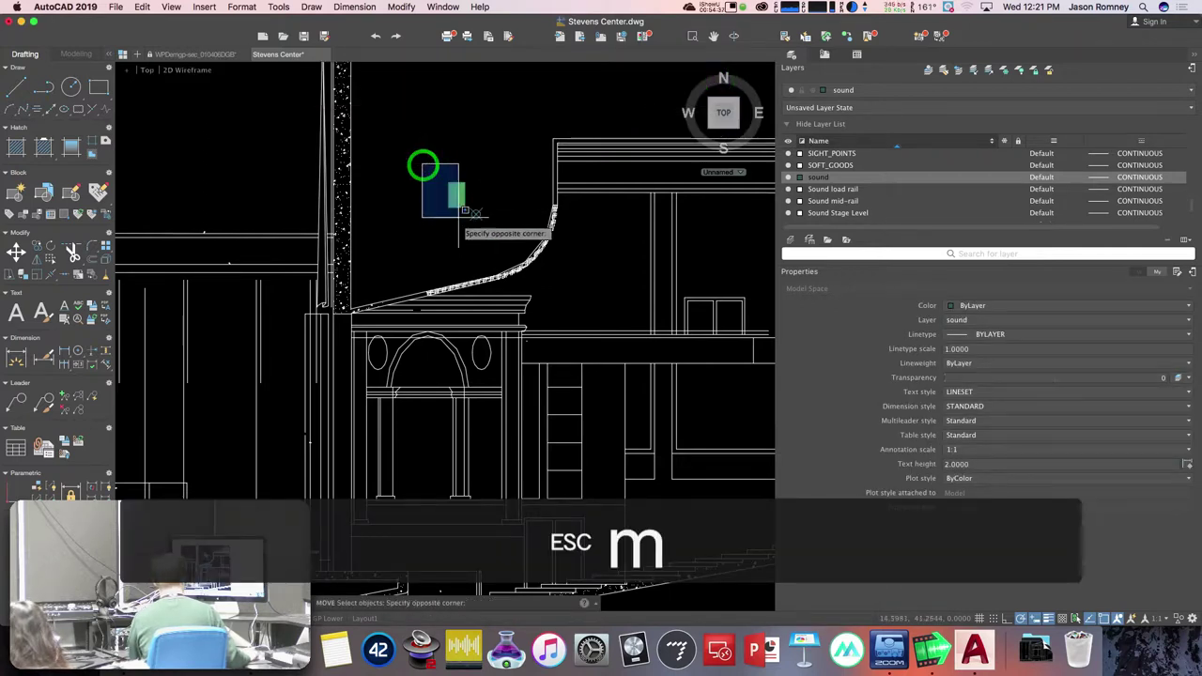
left_click(468, 220)
key("Return")
left_click(466, 195)
scroll(469, 197, "up", 4)
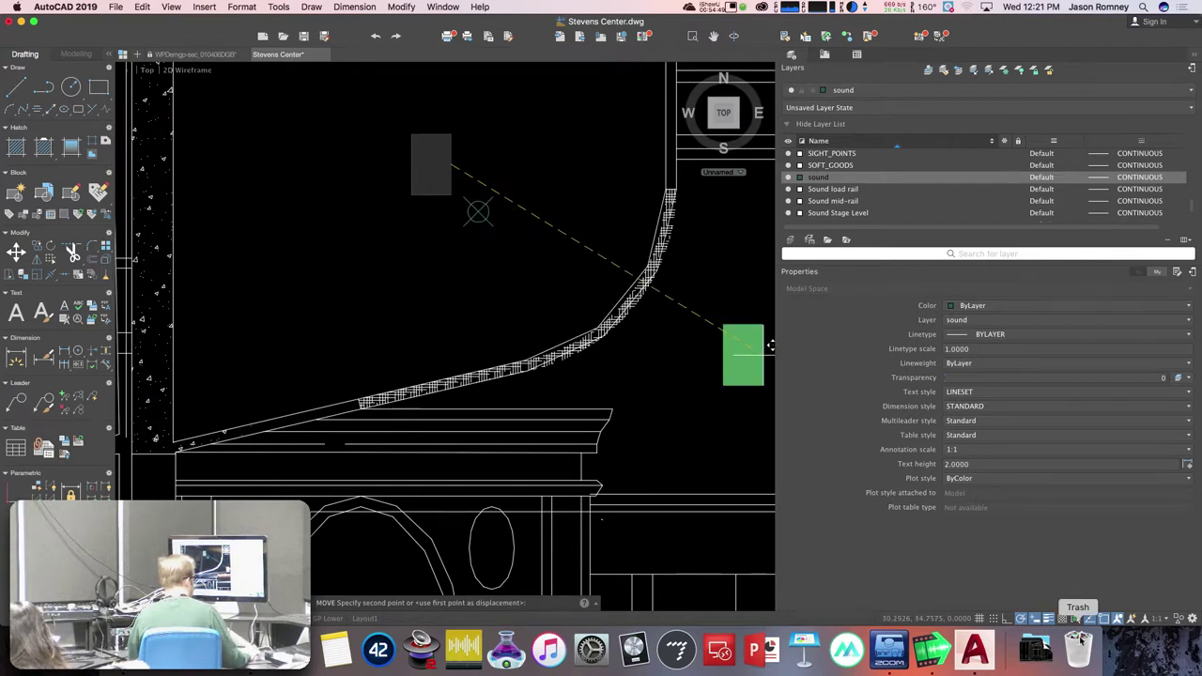
left_click(1103, 620)
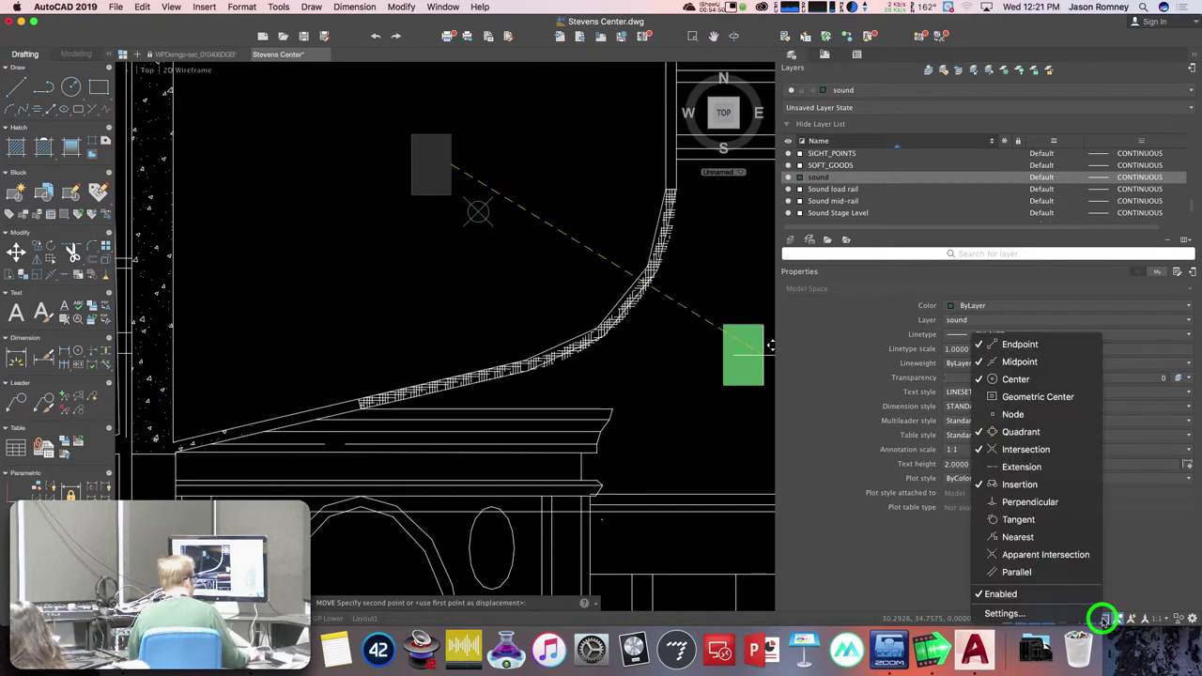
left_click(1043, 418)
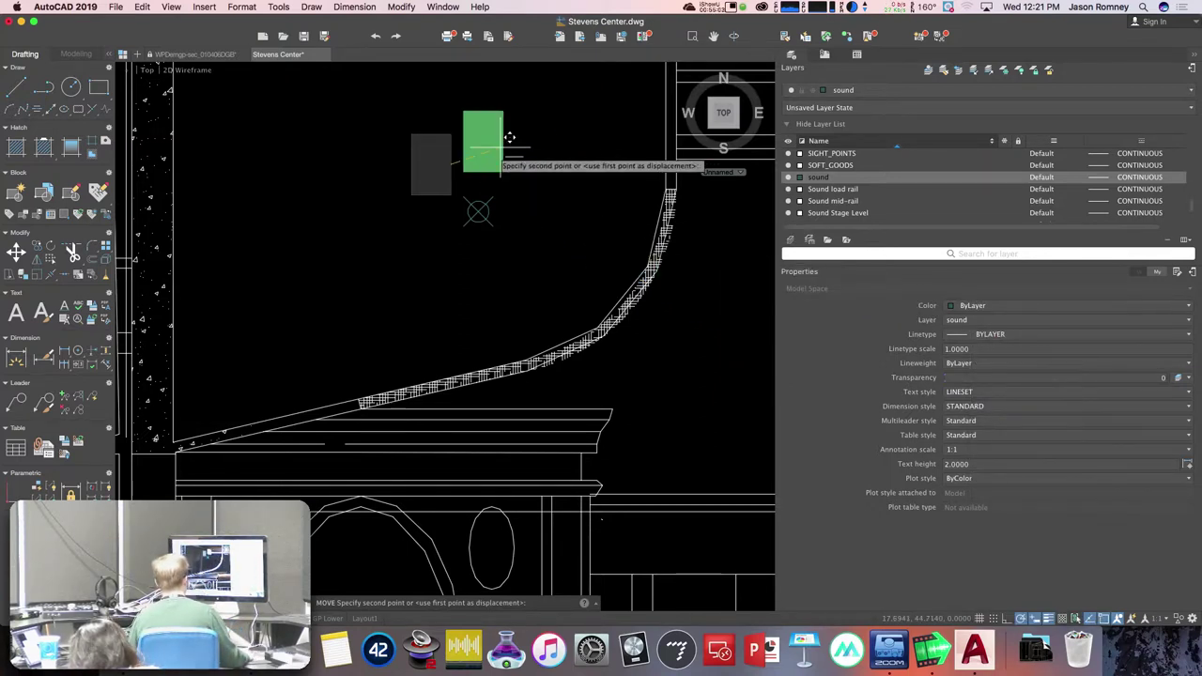
left_click(482, 205)
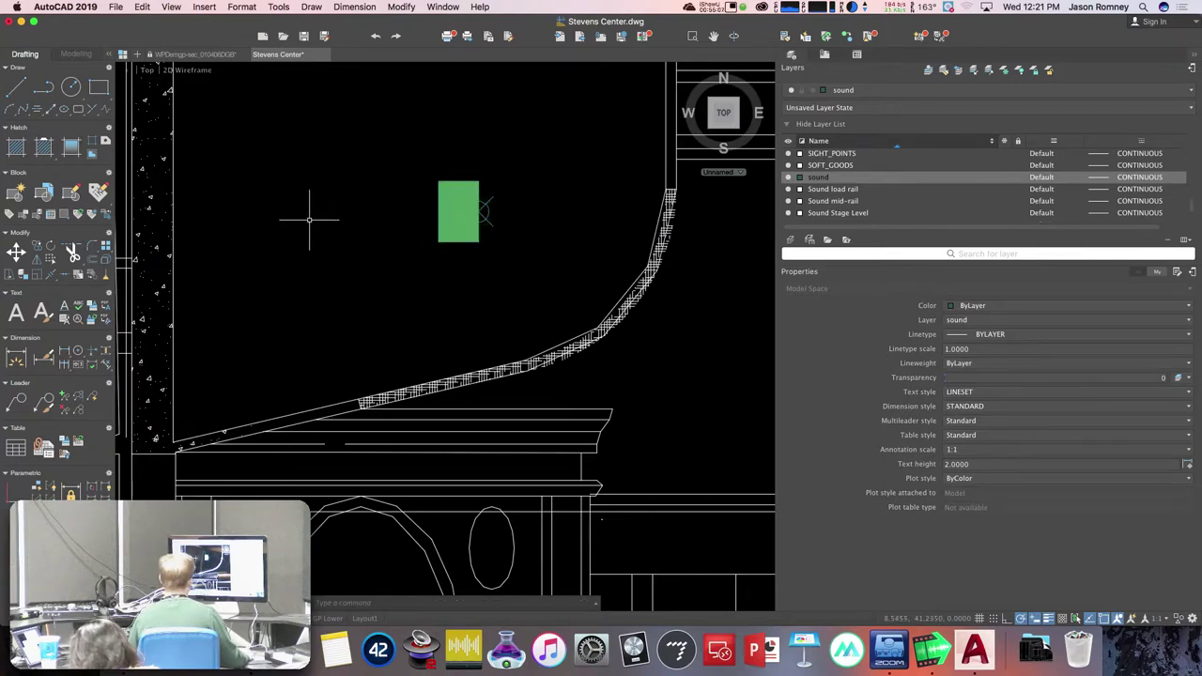
- Place a point in AutoCAD at the center cluster top's X and Z aim coordinates from the Safari assignment page, 97.4036,50.1855
scroll(308, 220, "down", 3)
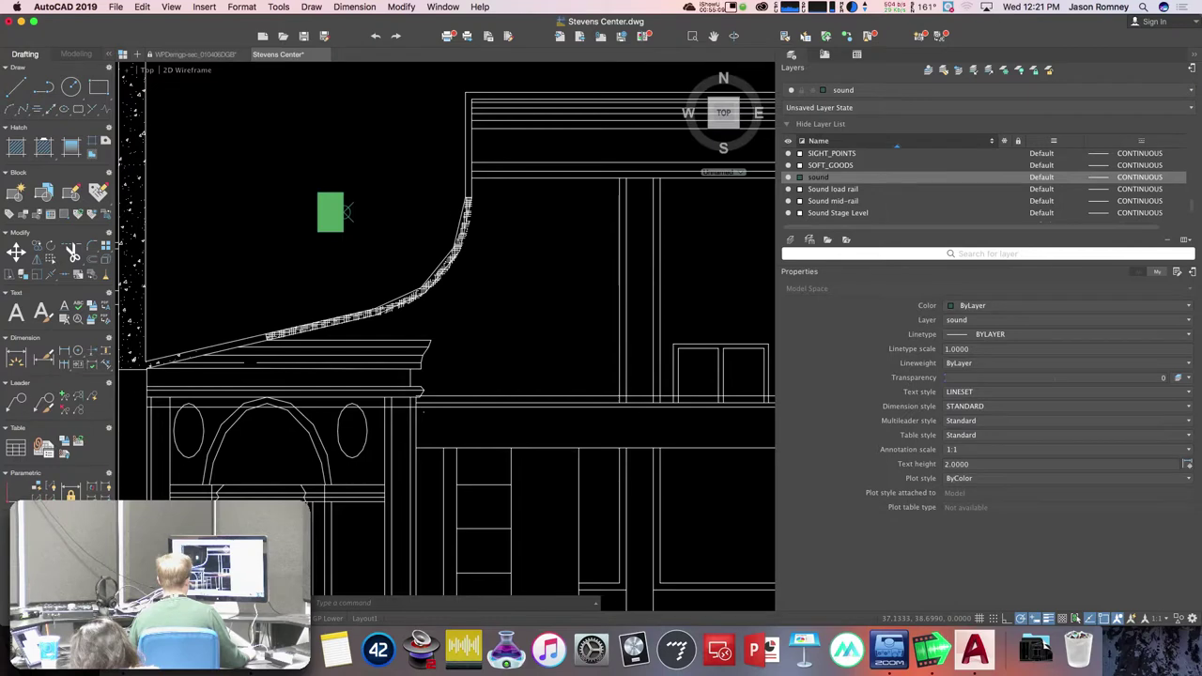
middle_click_drag(610, 234, 514, 272)
scroll(526, 272, "down", 2)
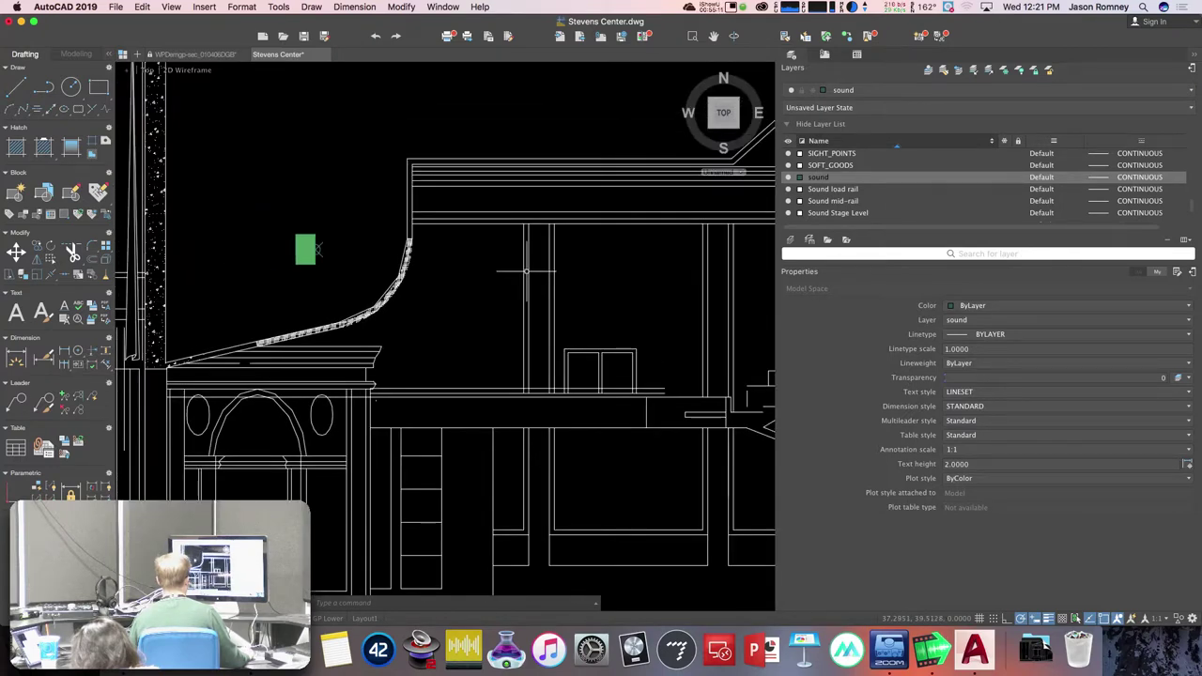
key("super+Tab")
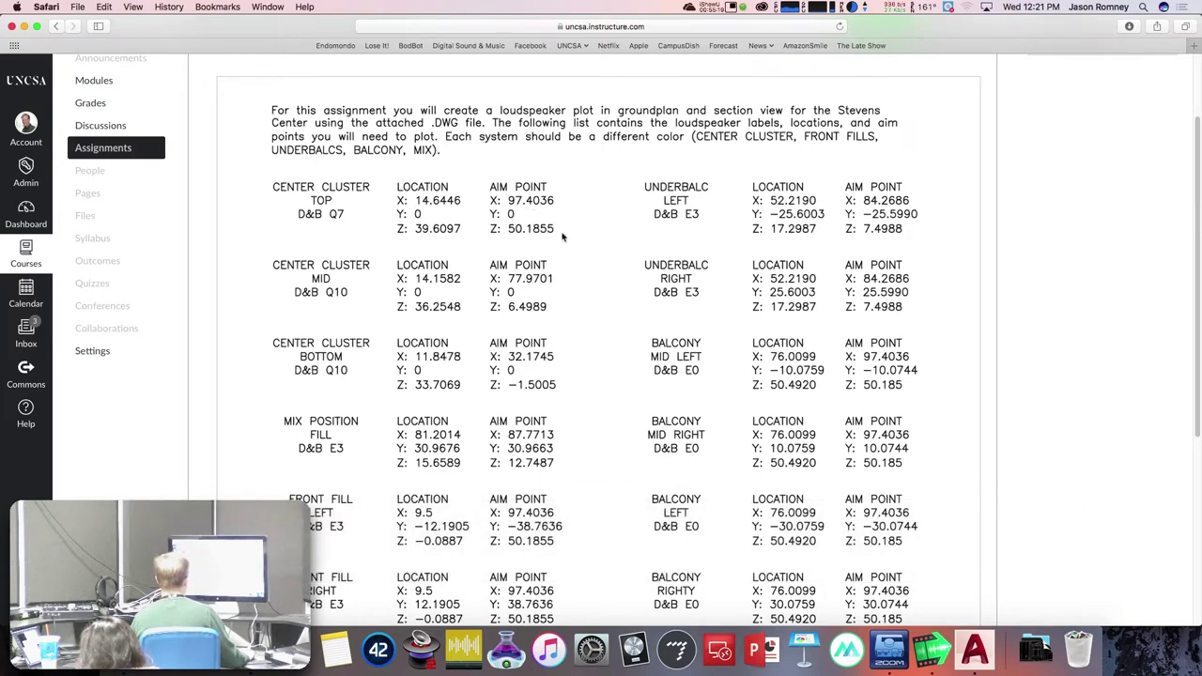
key("super+Tab")
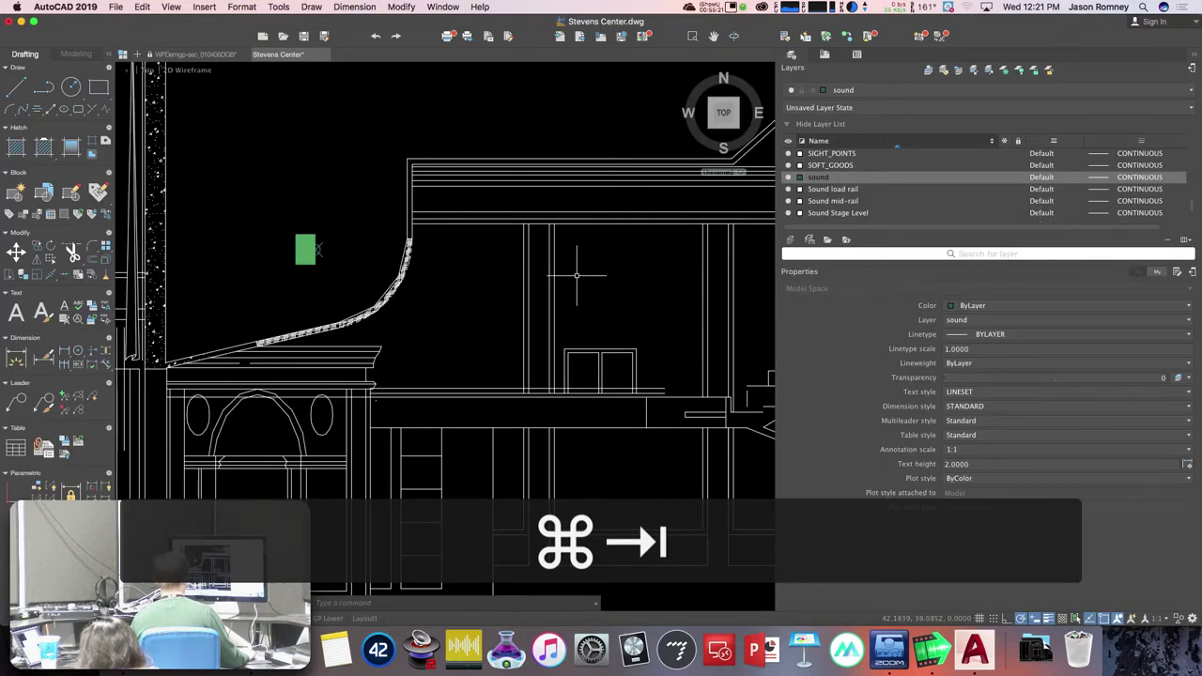
scroll(576, 275, "down", 5)
type("p")
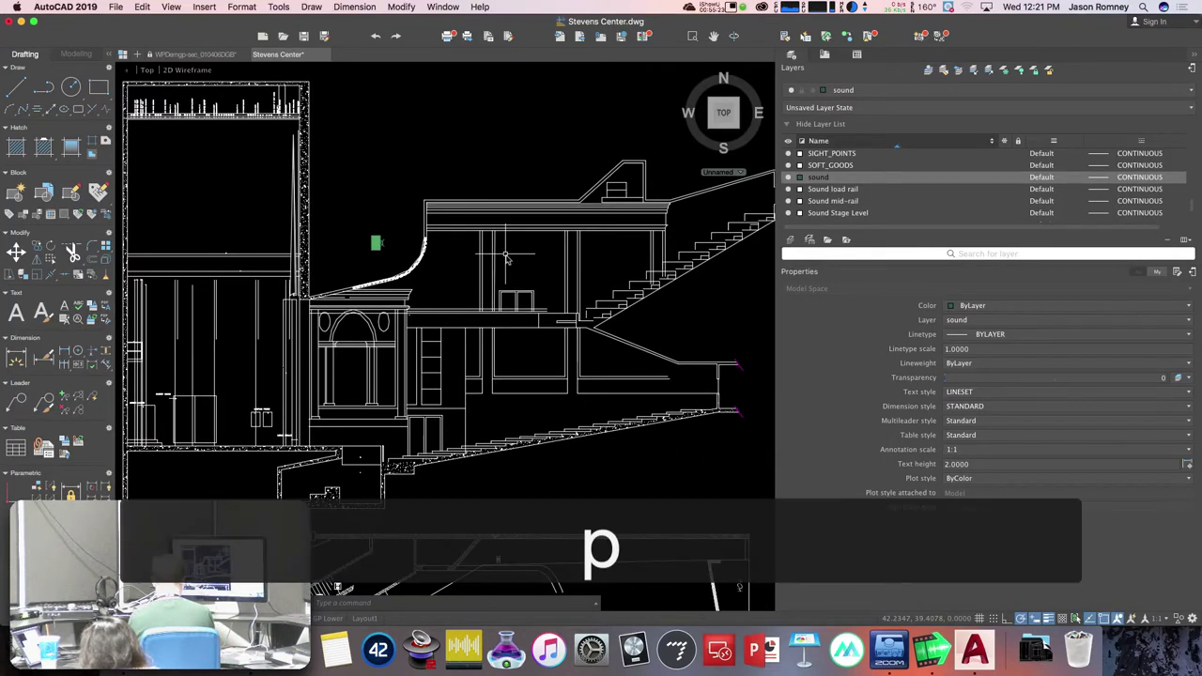
type("oint")
key("Return")
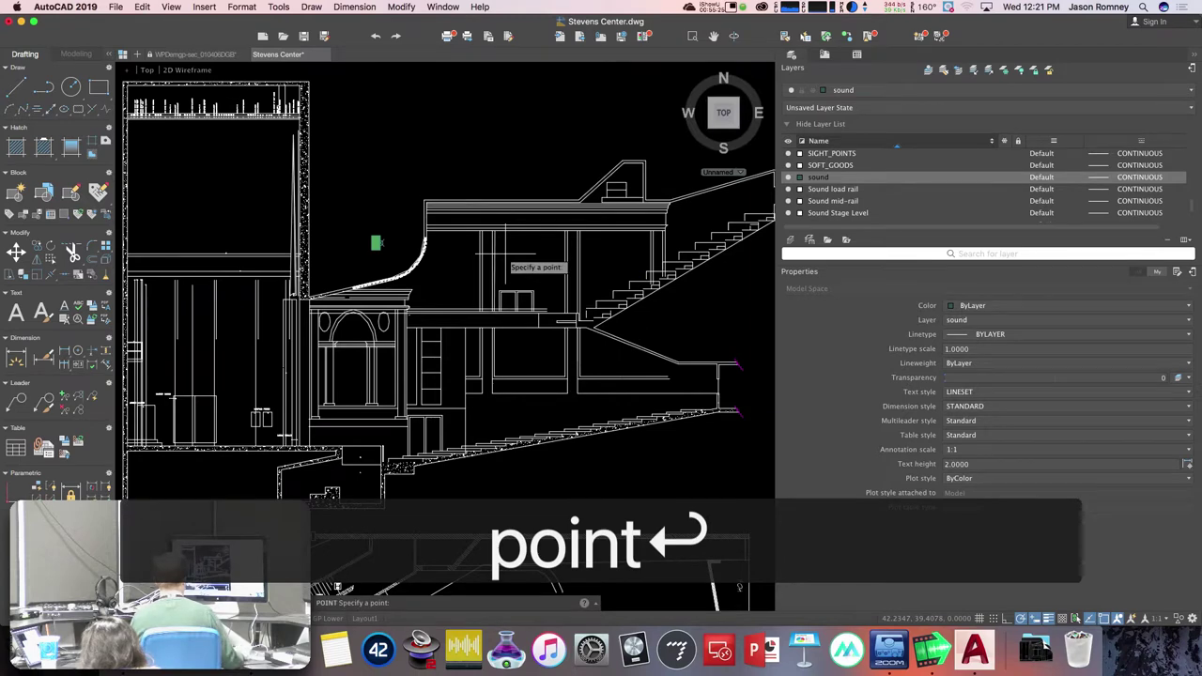
key("super+Tab")
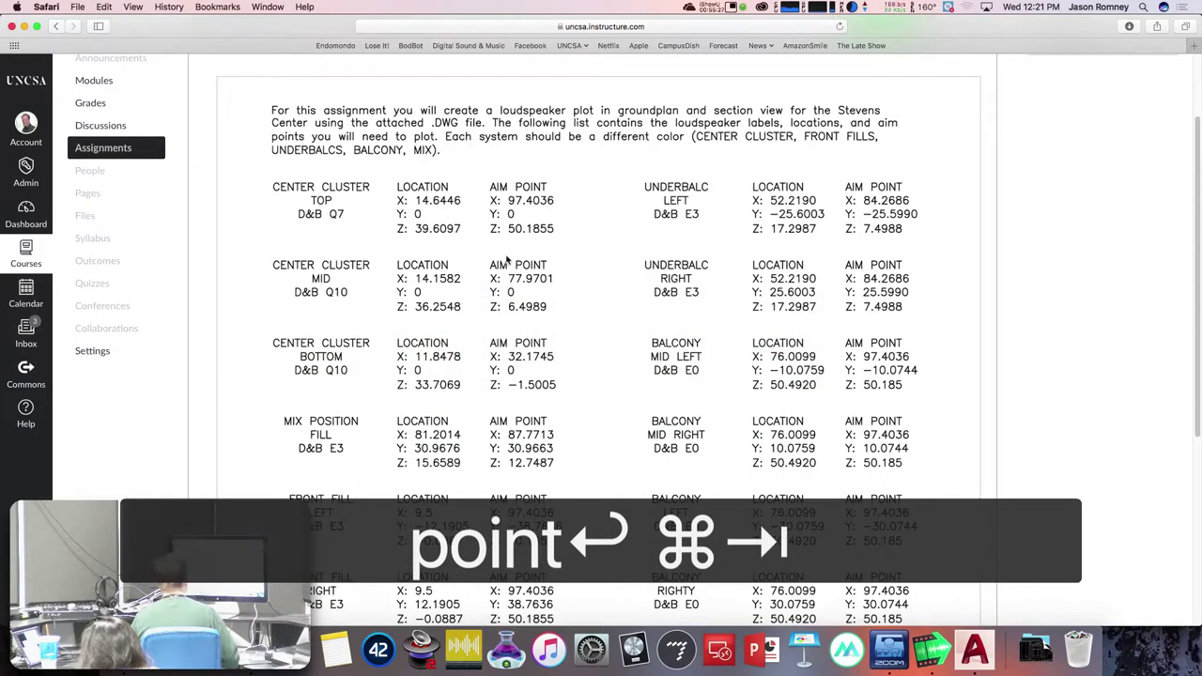
key("super+Tab")
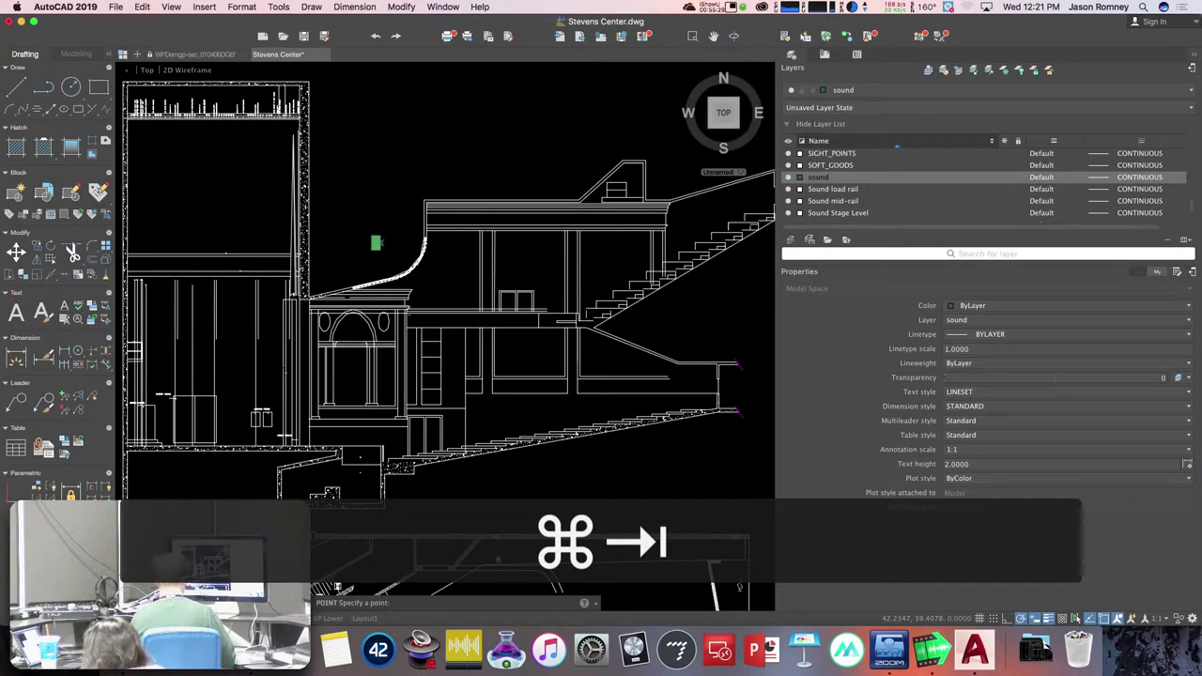
type("97.403")
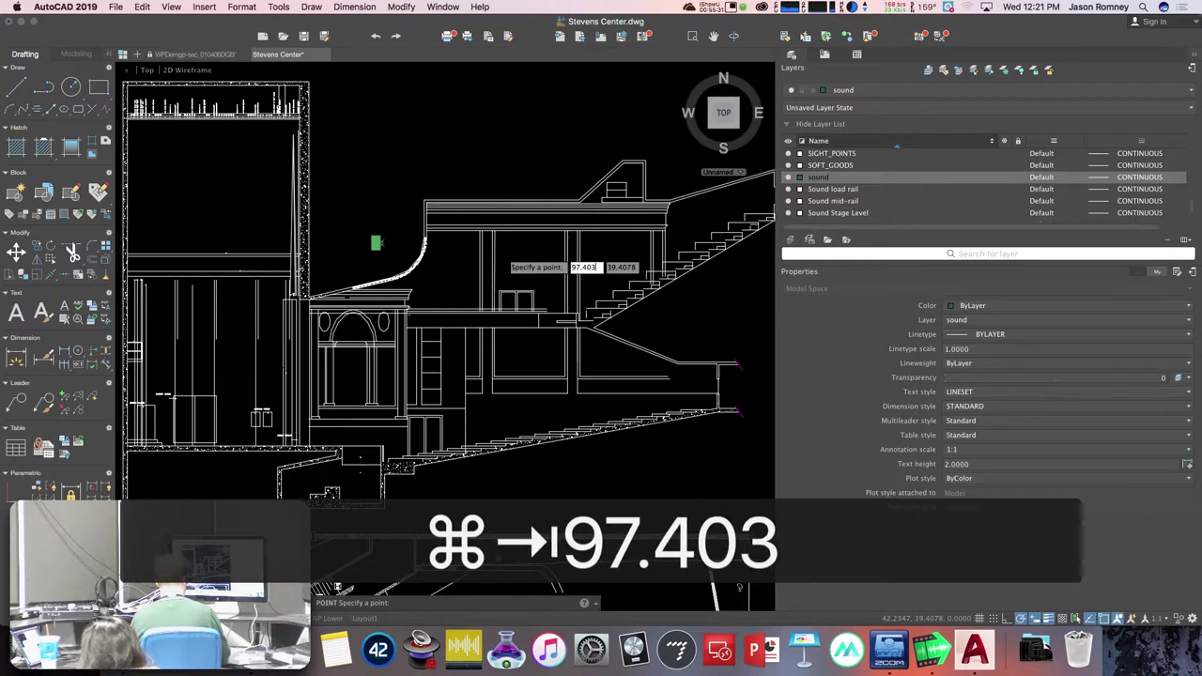
type("6,")
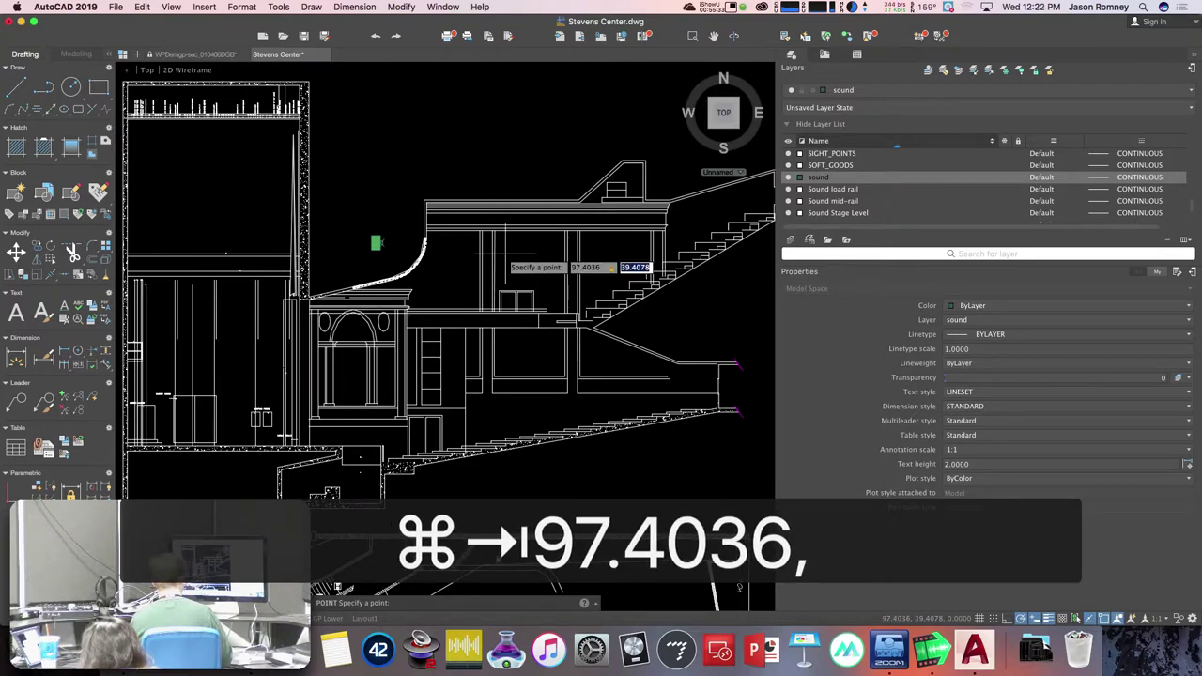
key("super+Tab")
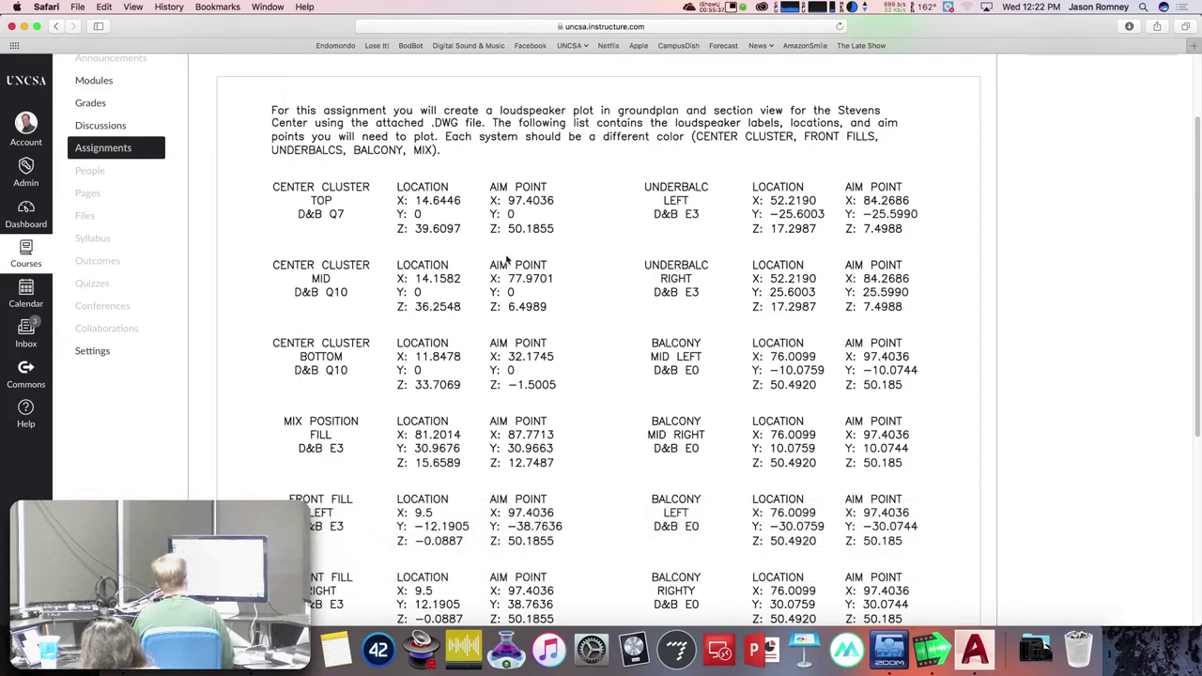
key("super+Tab")
type("50.1855")
key("Return")
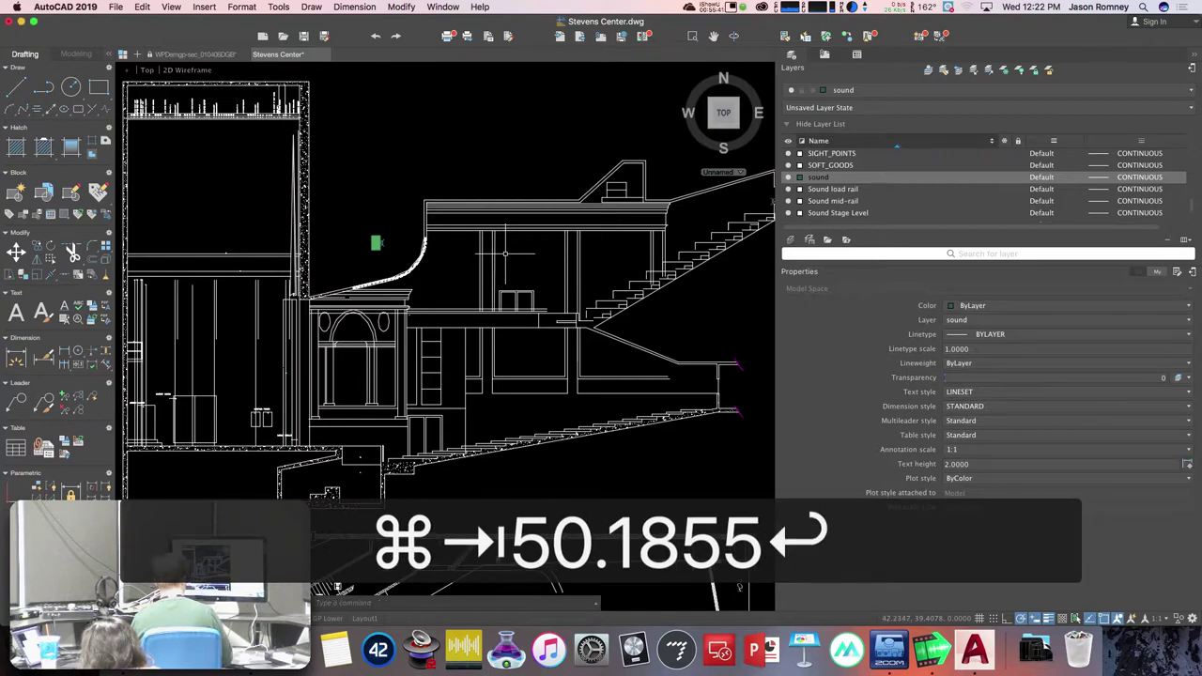
scroll(620, 246, "right", 3)
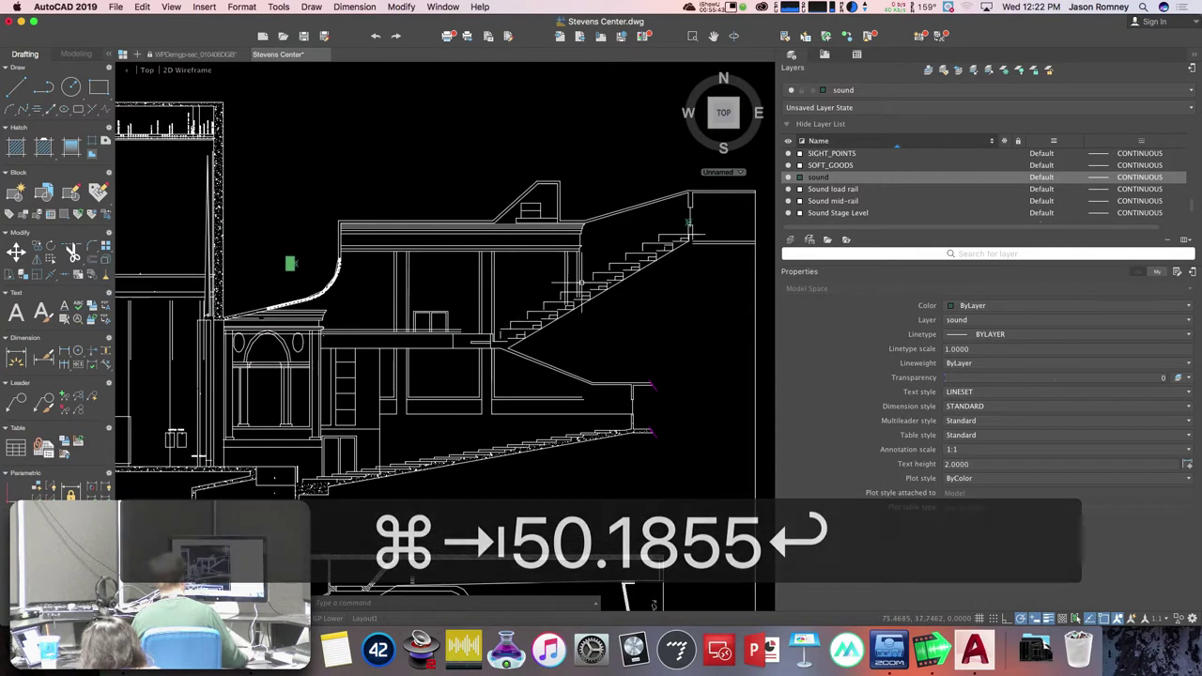
scroll(699, 223, "up", 2)
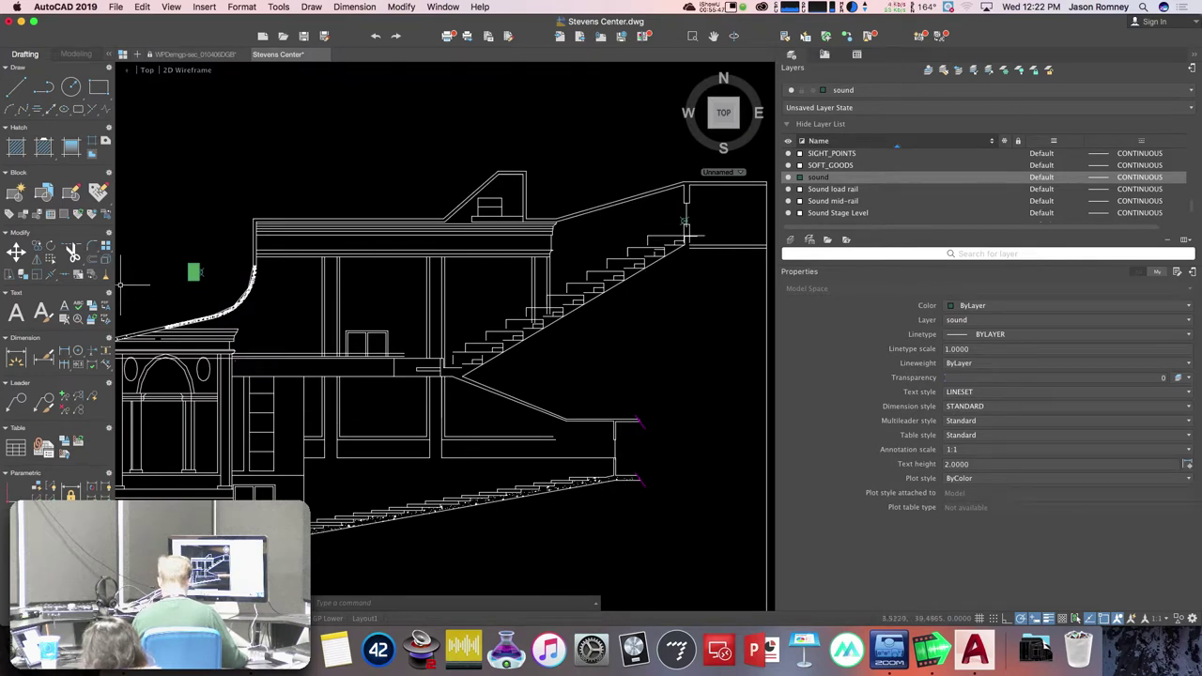
- Rotate the filled loudspeaker and its location point about that point so its front faces the aim point above the balcony stairs
scroll(156, 257, "up", 2)
type("ro")
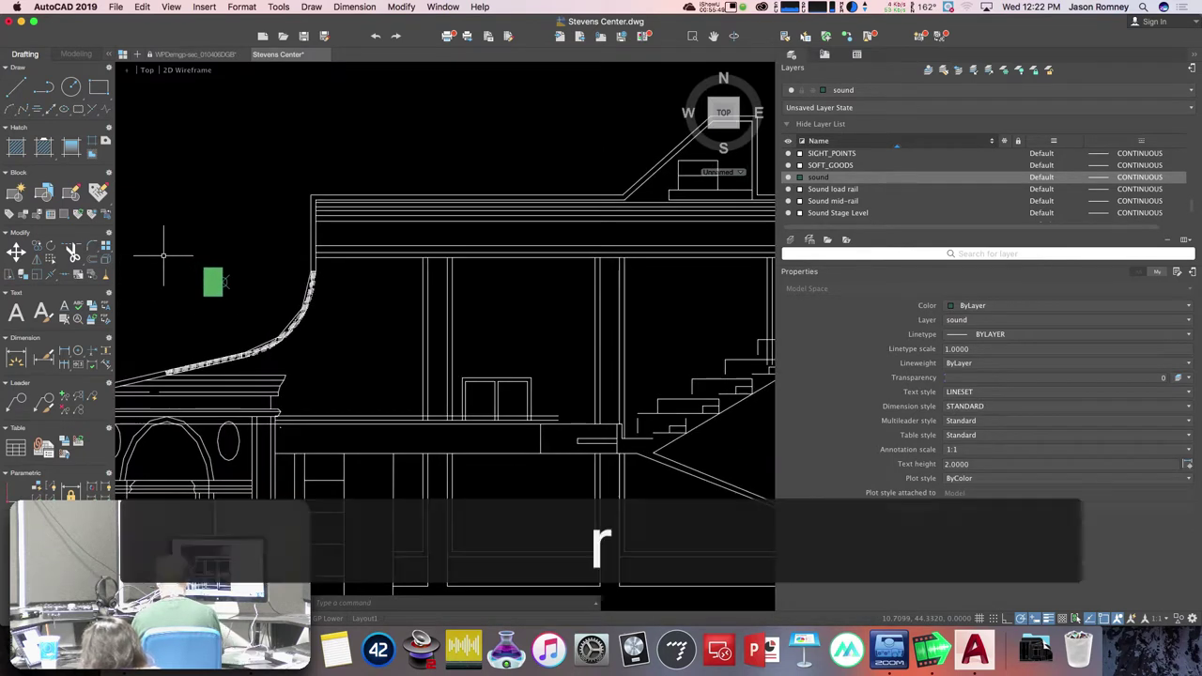
key("Return")
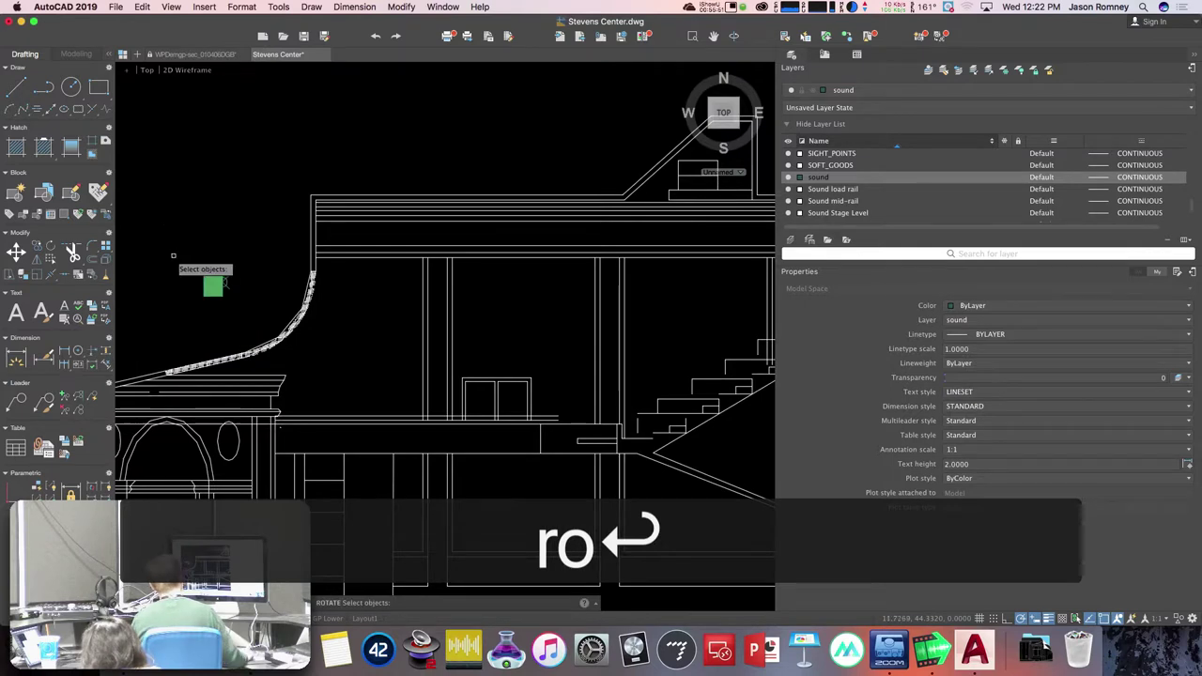
left_click(187, 261)
left_click(247, 309)
key("Return")
scroll(232, 275, "up", 2)
scroll(232, 275, "up", 3)
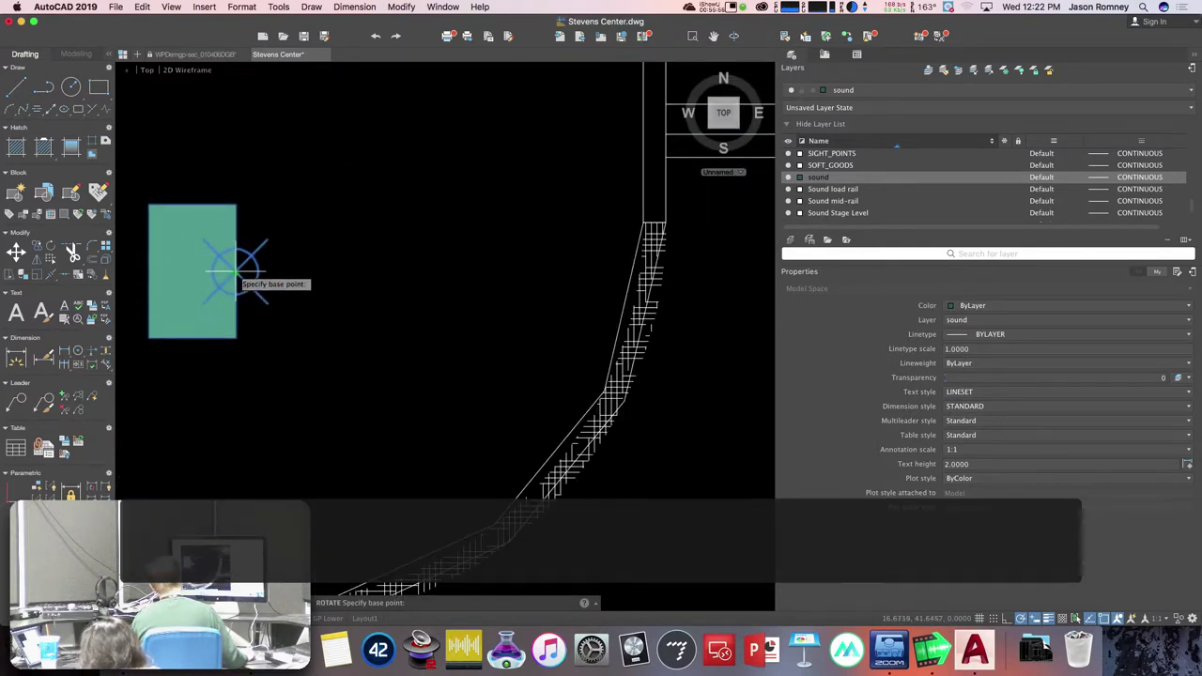
left_click(235, 271)
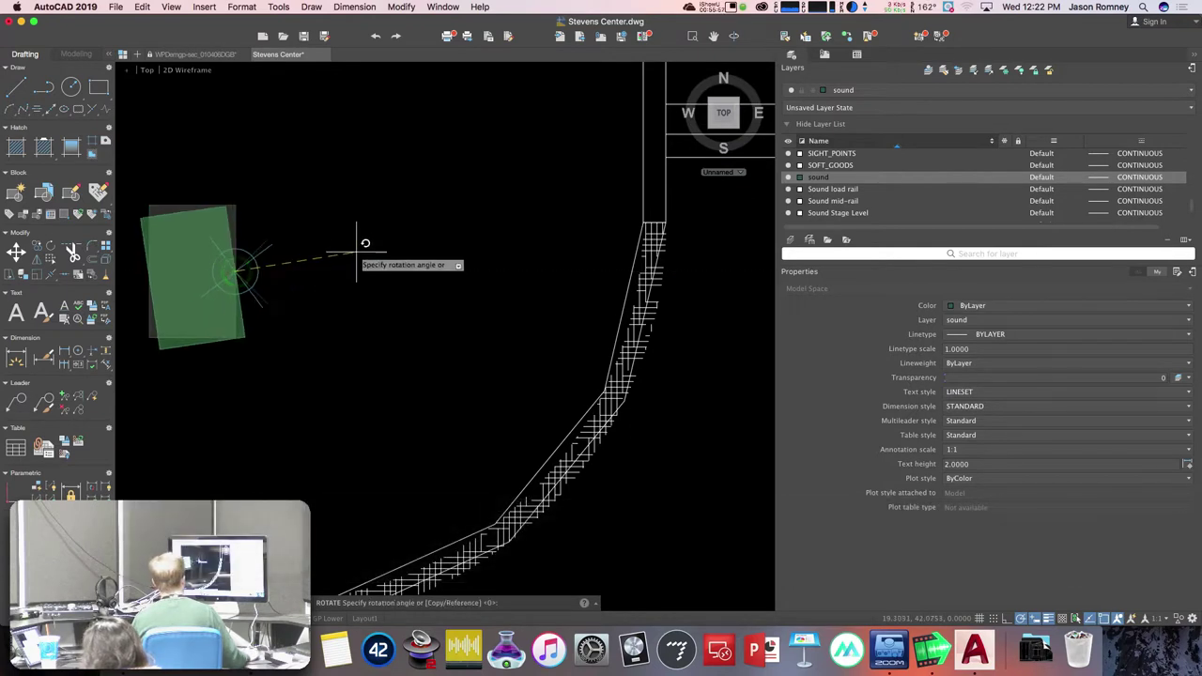
scroll(362, 249, "down", 5)
middle_click_drag(356, 253, 127, 275)
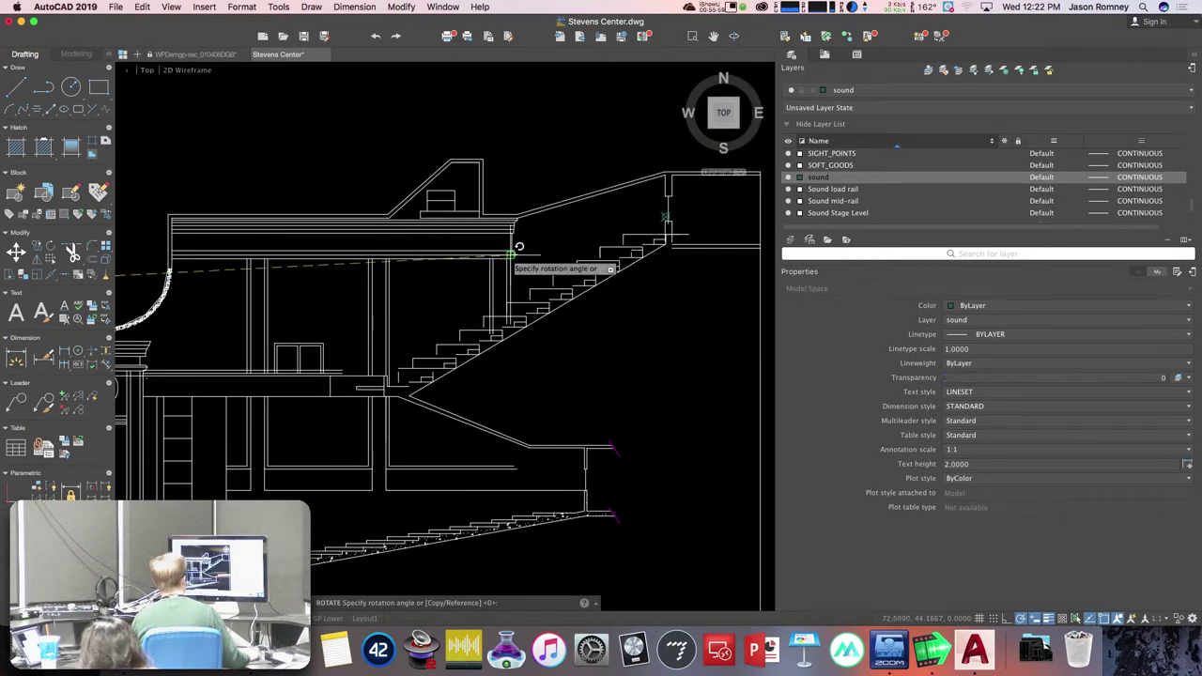
left_click(663, 214)
middle_click_drag(416, 316, 461, 349)
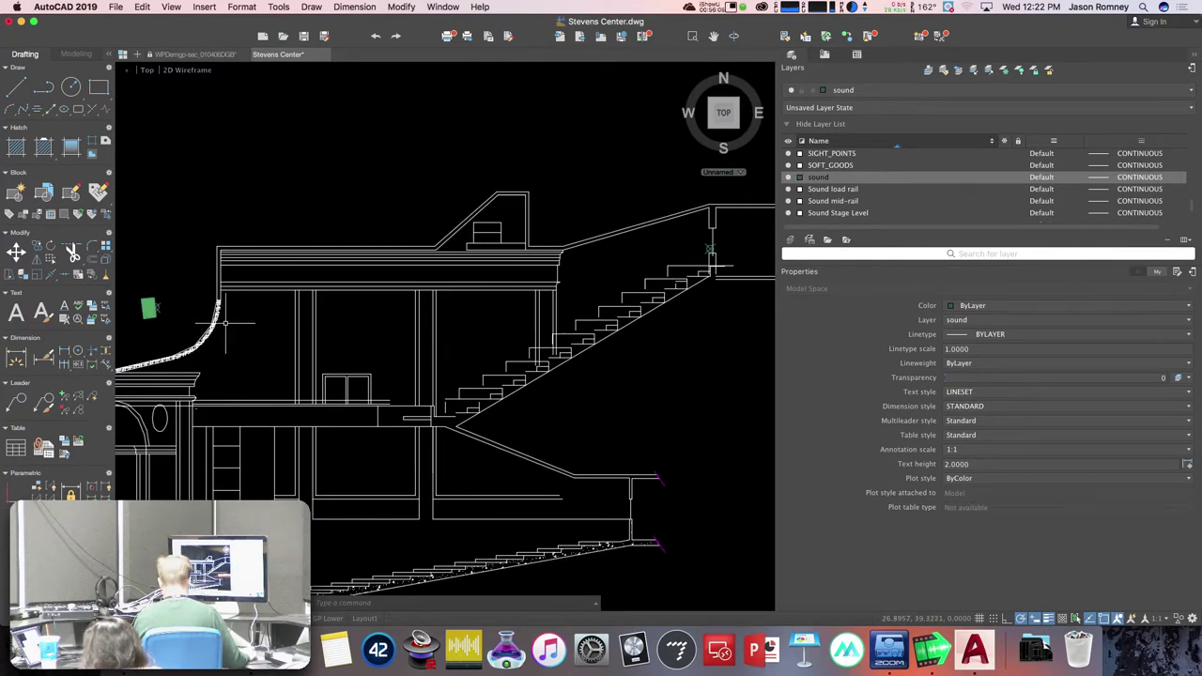
- Draw the aiming line from the center cluster top location point to its aim point
key("l")
key("Return")
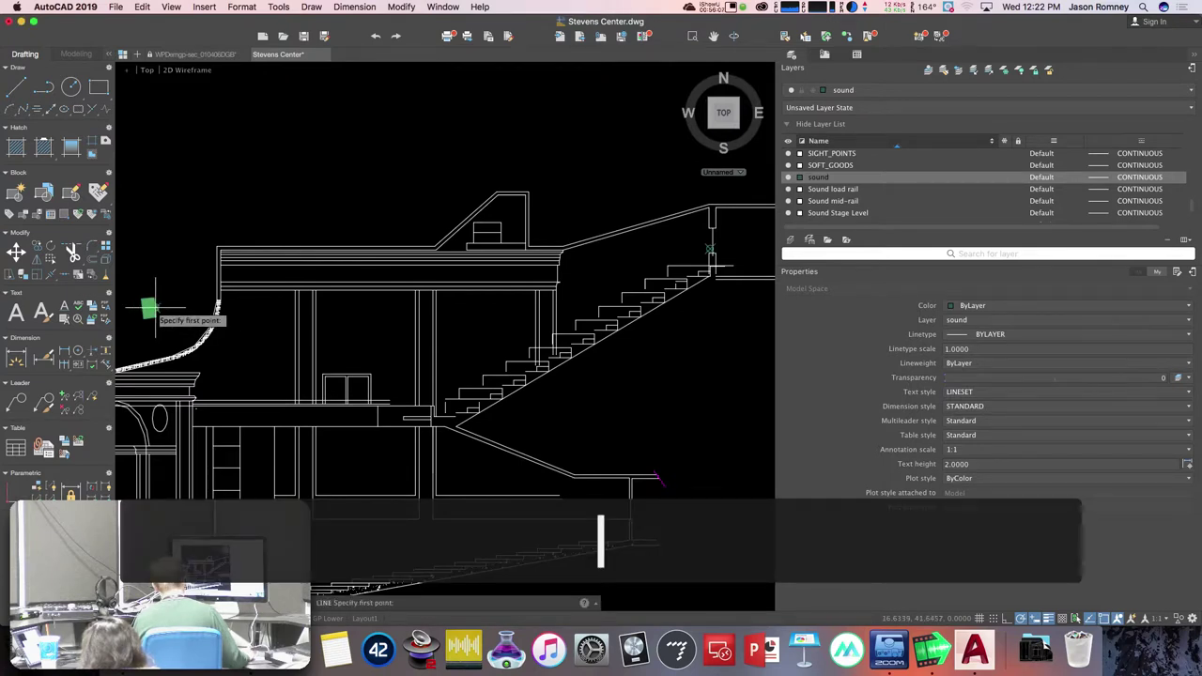
left_click(154, 308)
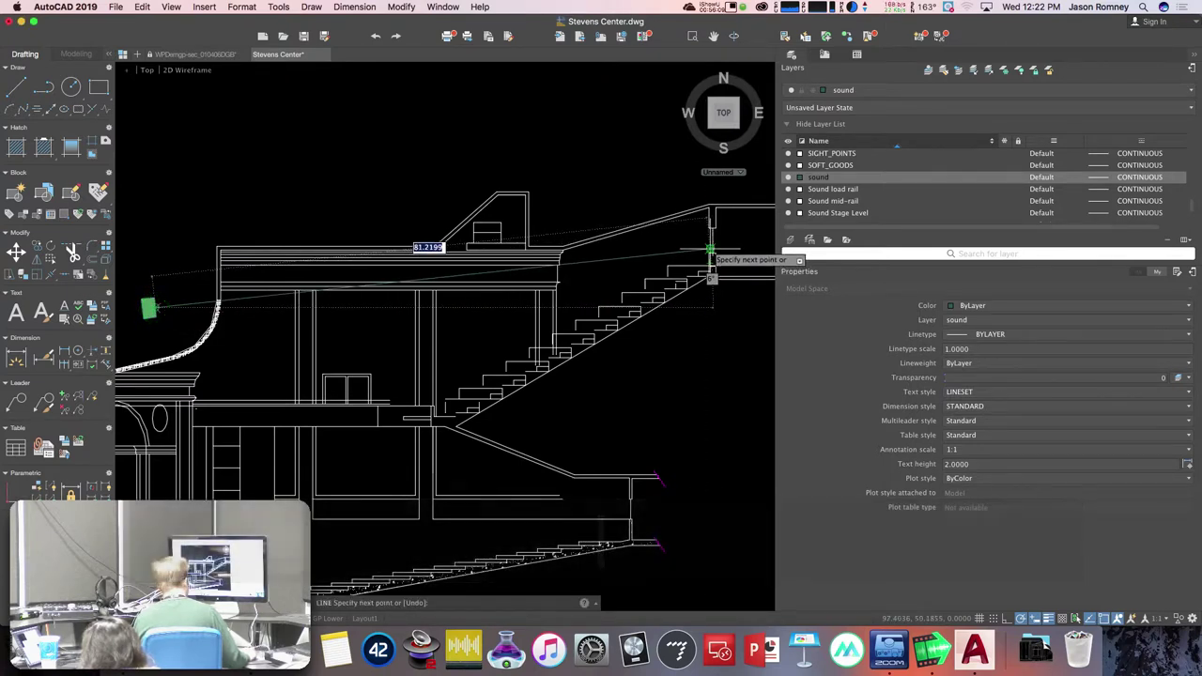
left_click(709, 248)
key("Return")
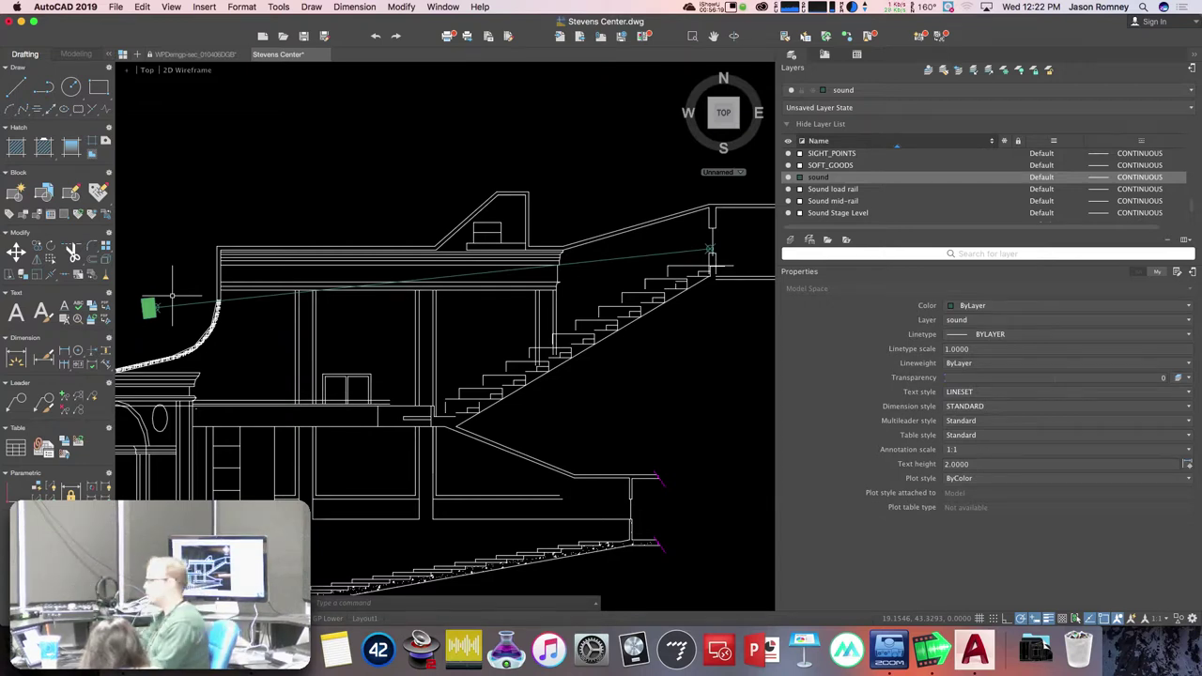
- Recheck the loudspeaker list on the Safari assignment page and return to the loudspeaker in the AutoCAD section
key("super+Tab")
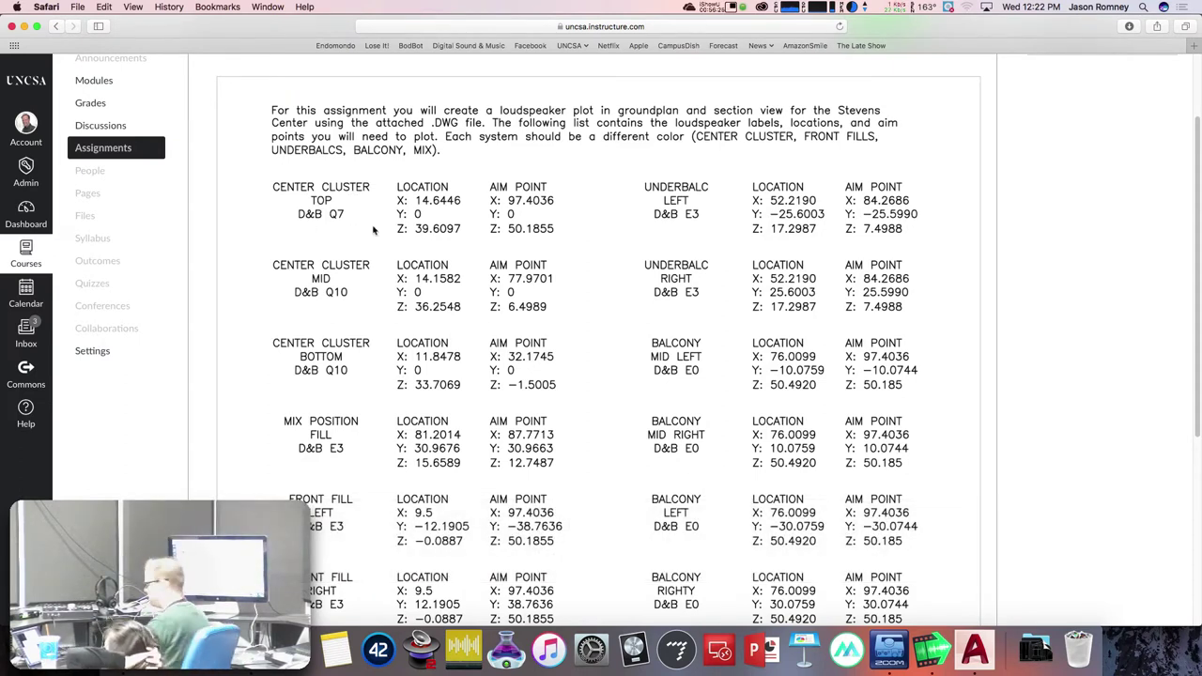
key("super+Tab")
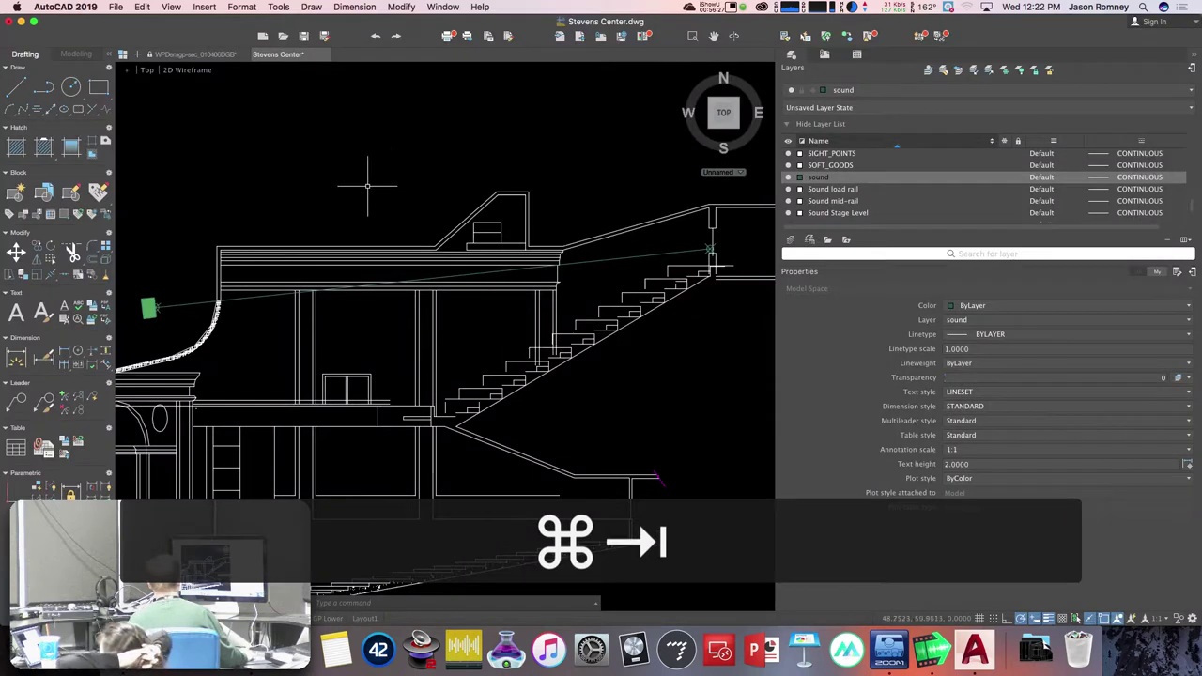
scroll(228, 273, "up", 3)
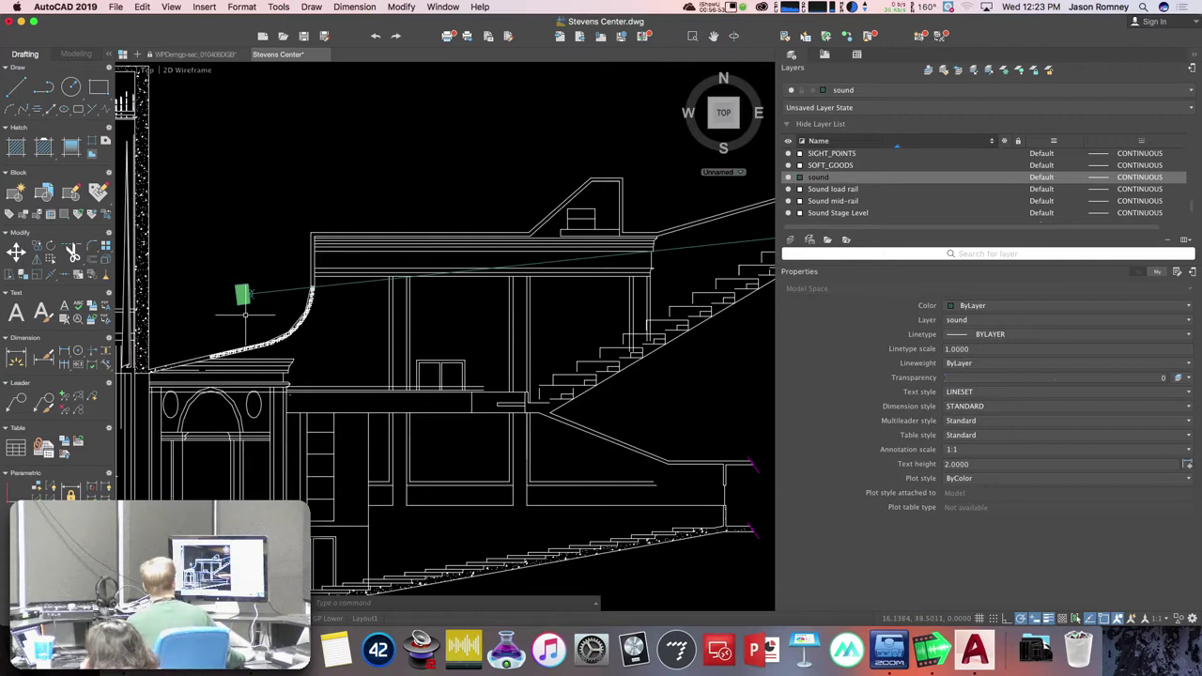
- Draw a horizontal reference line from the center cluster top location point toward the house in the section
scroll(257, 312, "up", 4)
type("l")
key("Return")
left_click(230, 270)
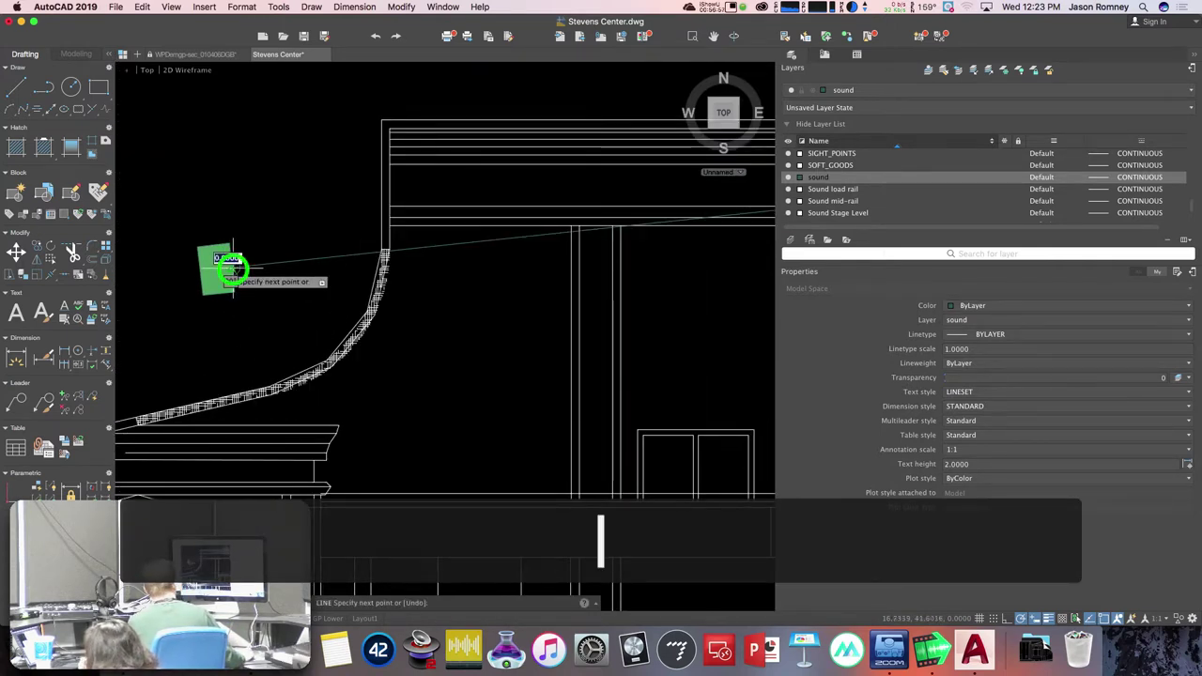
left_click(471, 268)
key("Return")
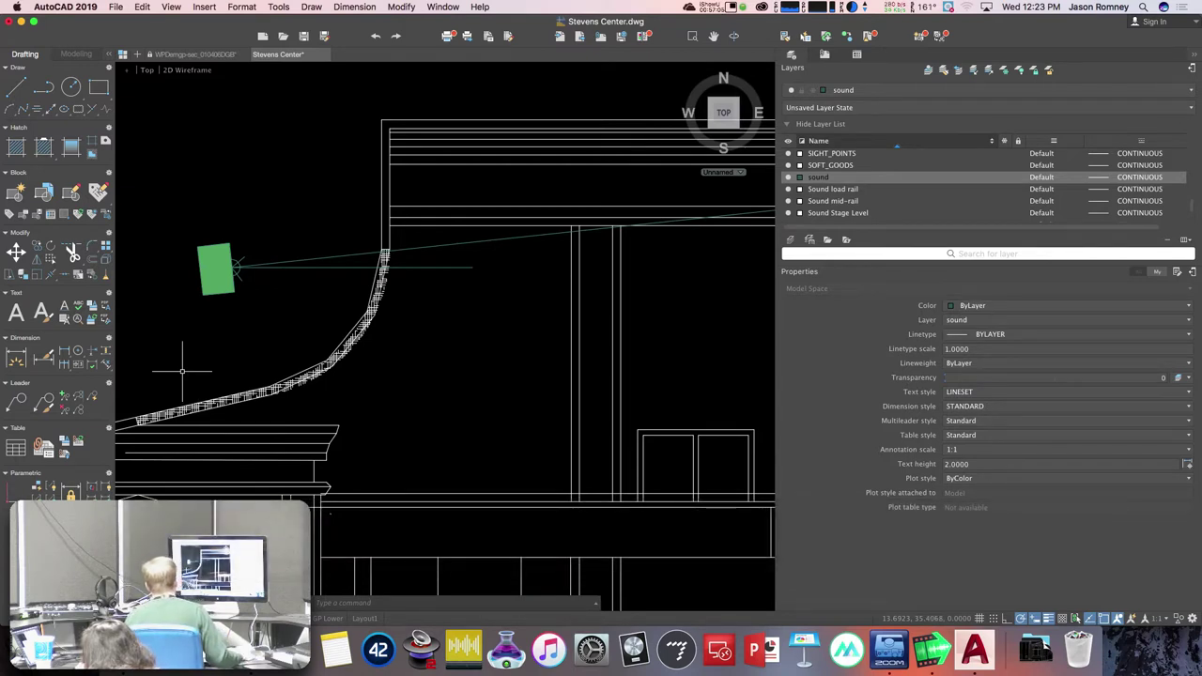
- Add an angular dimension between the horizontal reference line and the aiming line in front of the loudspeaker
type("dim")
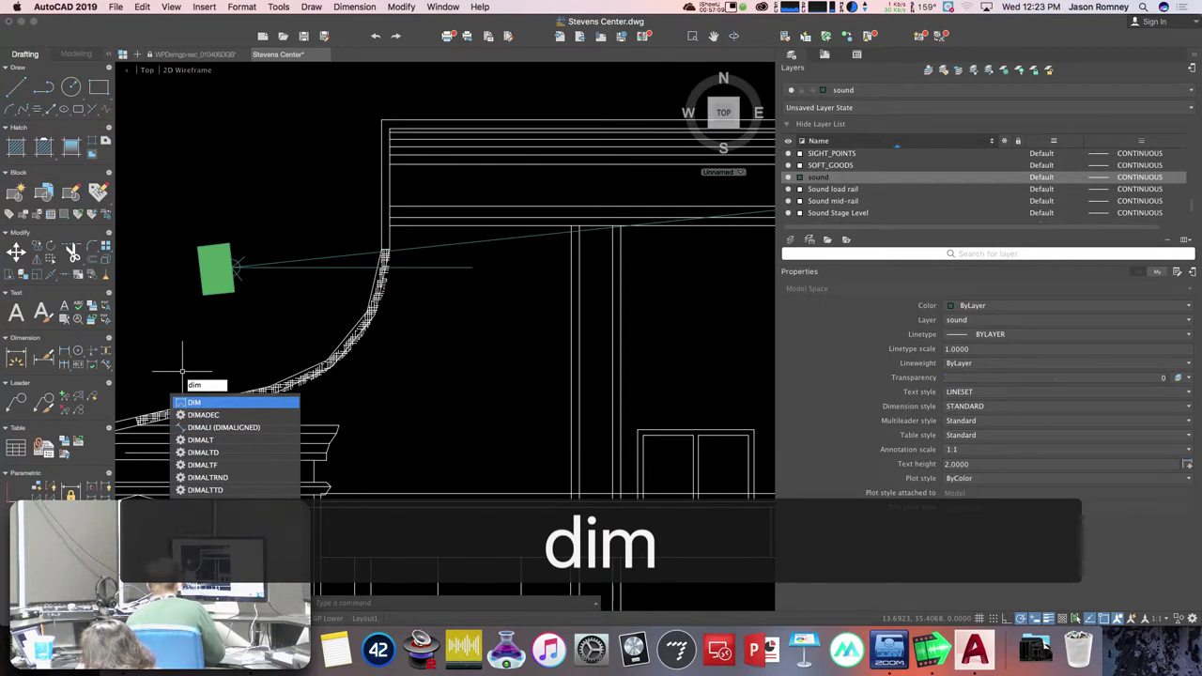
key("Return")
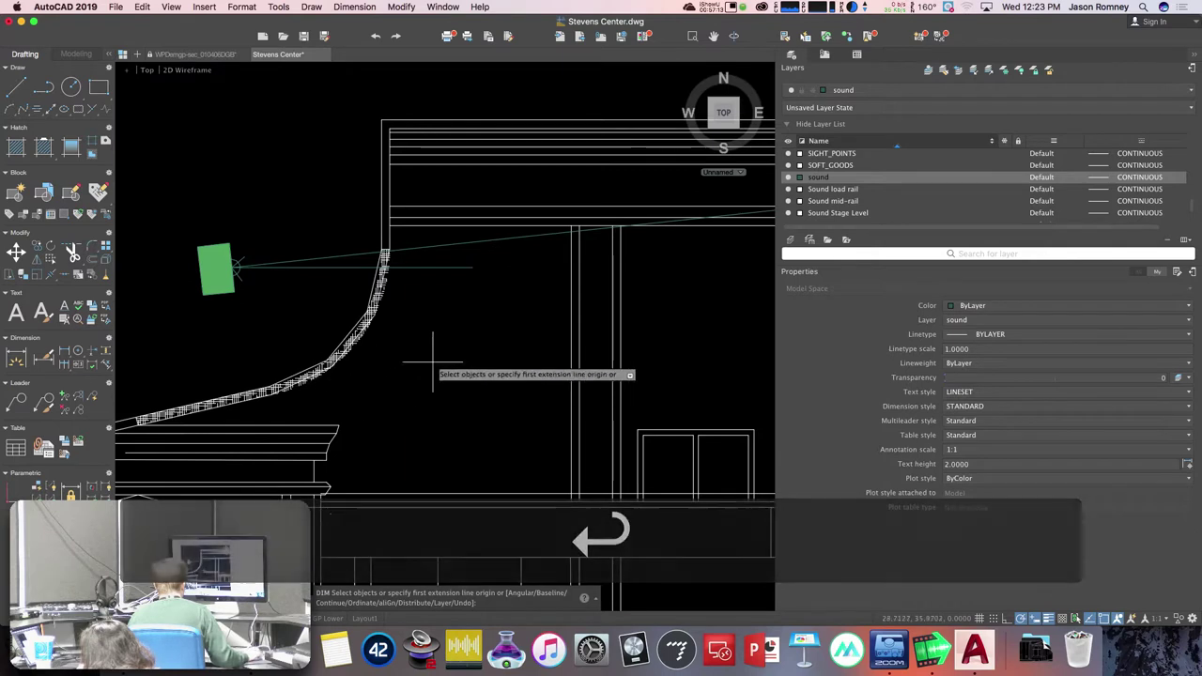
type("a")
key("Return")
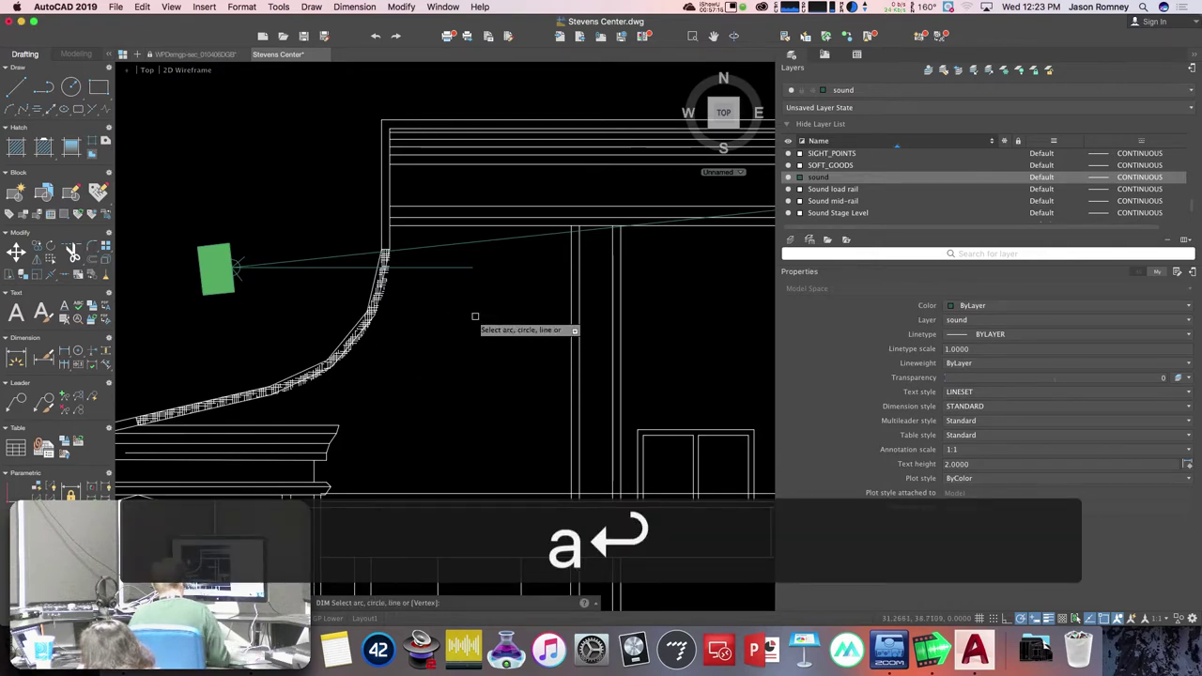
left_click(442, 268)
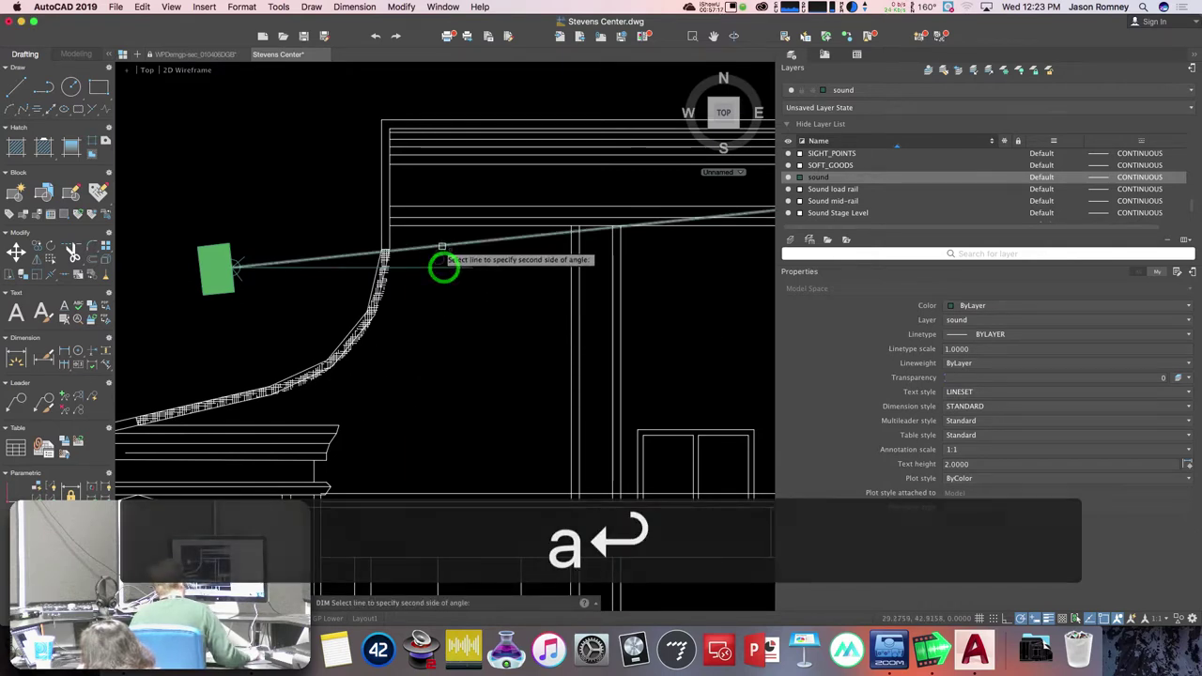
left_click(442, 248)
left_click(493, 254)
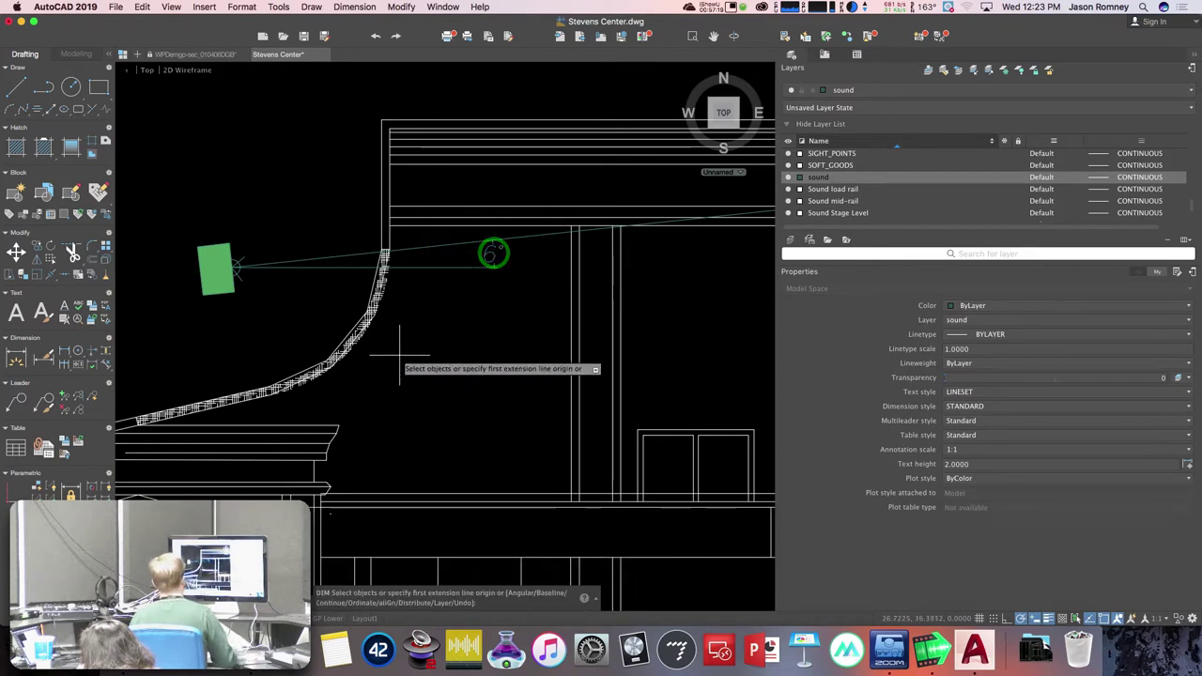
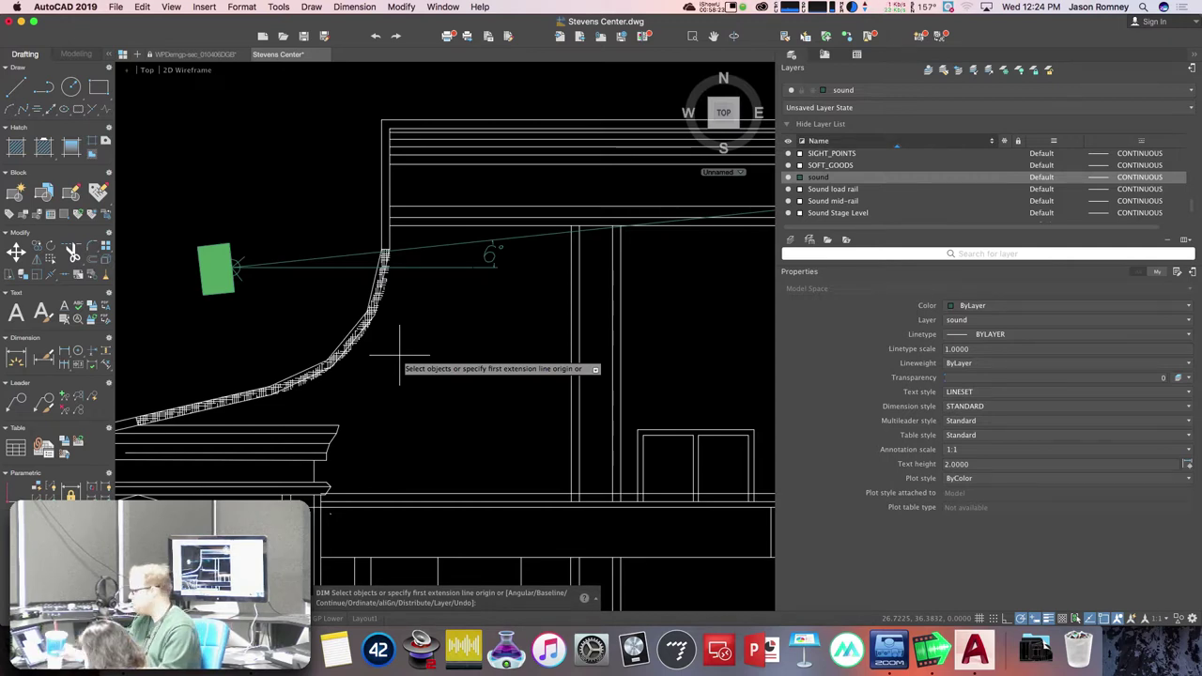
key("Escape")
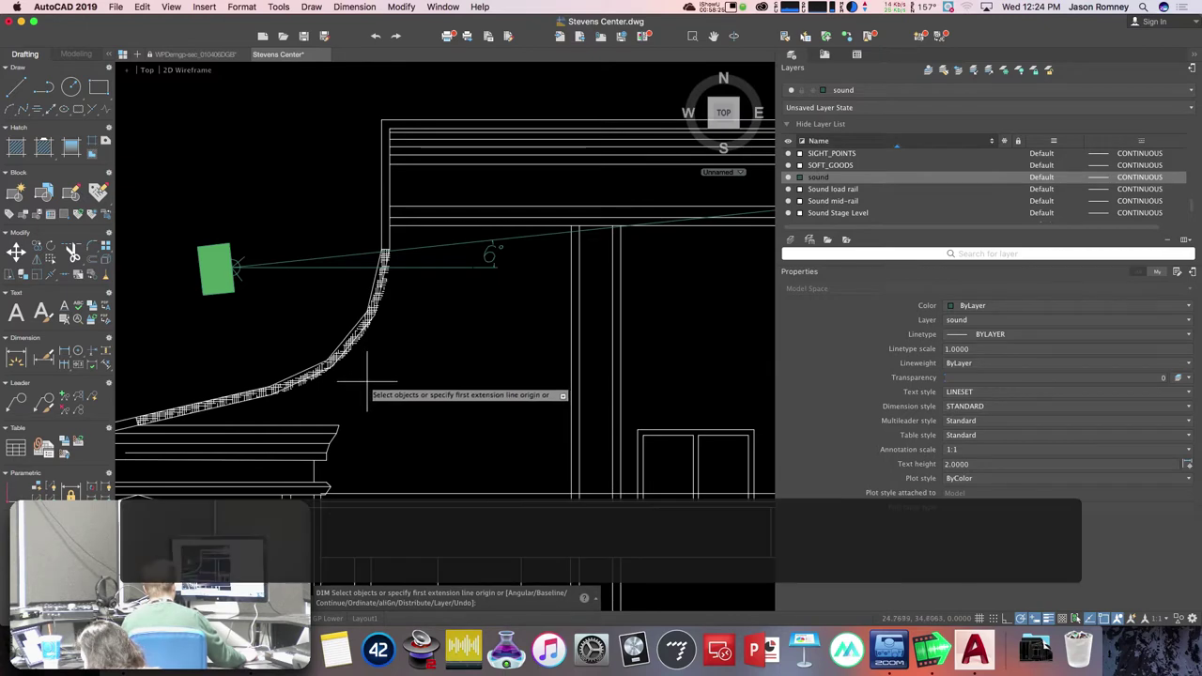
- Set the UCS origin in the ground plan where the center line crosses the dashed stage line, with X running toward the house
scroll(366, 392, "down", 2)
scroll(366, 393, "down", 4)
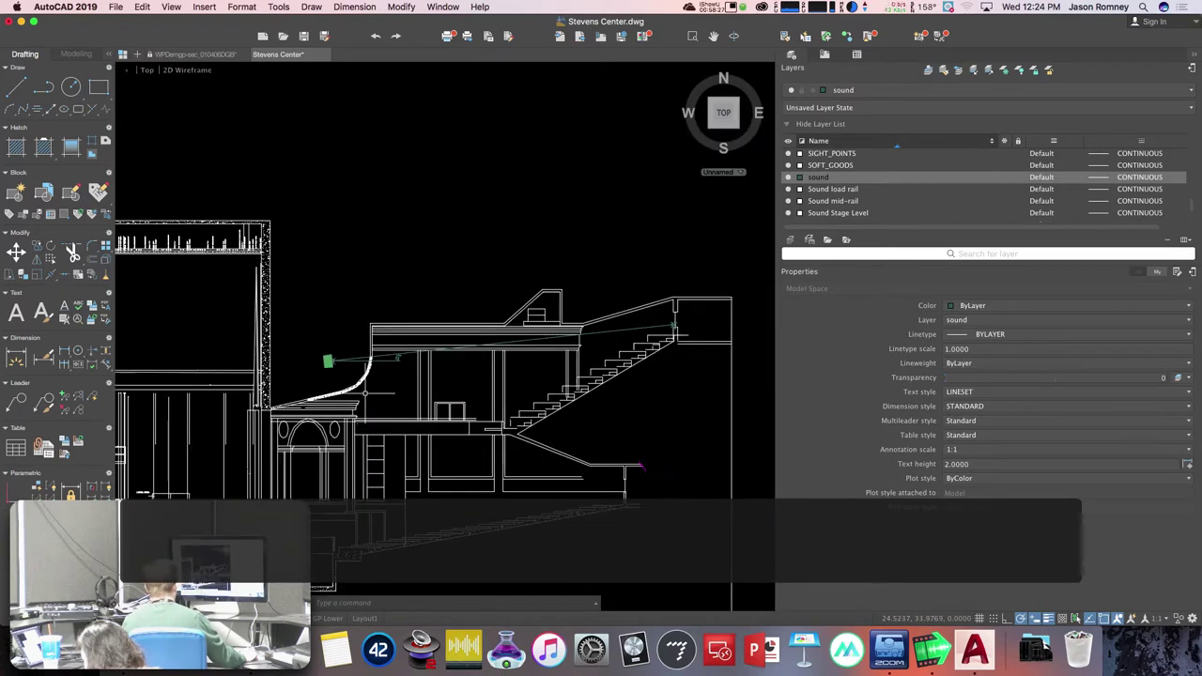
middle_click_drag(381, 364, 433, 195)
mouse_move(381, 542)
middle_mouse_down()
mouse_move(384, 401)
mouse_move(400, 387)
middle_mouse_up()
type("ucs")
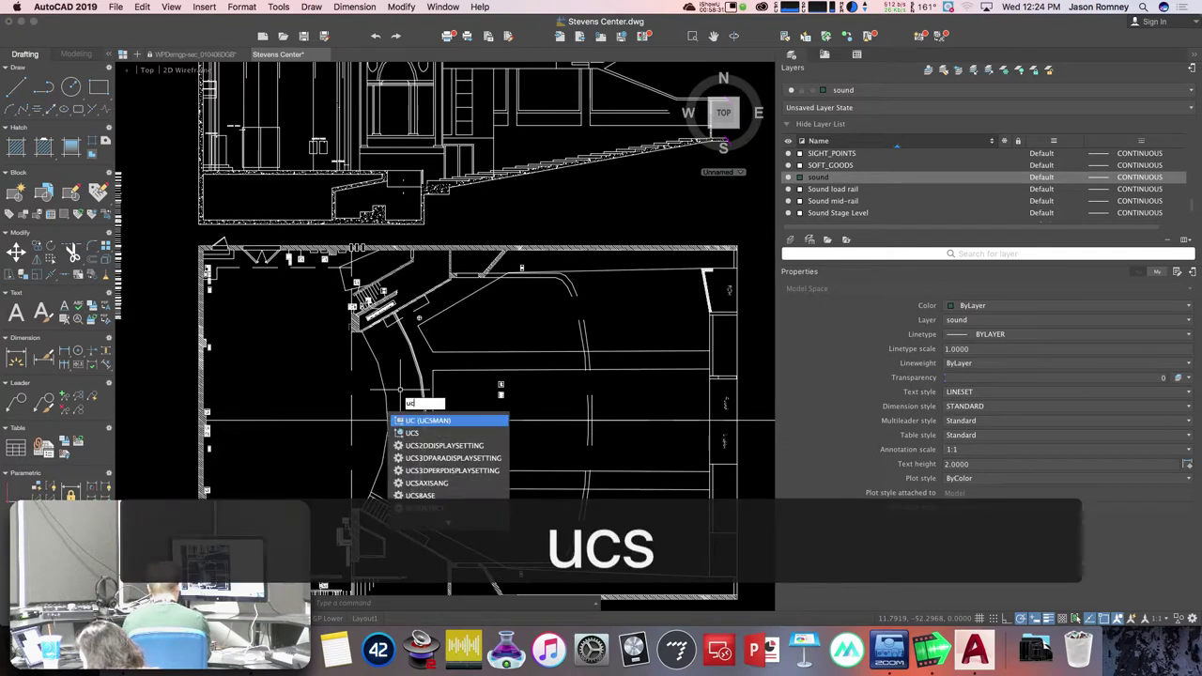
key("Return")
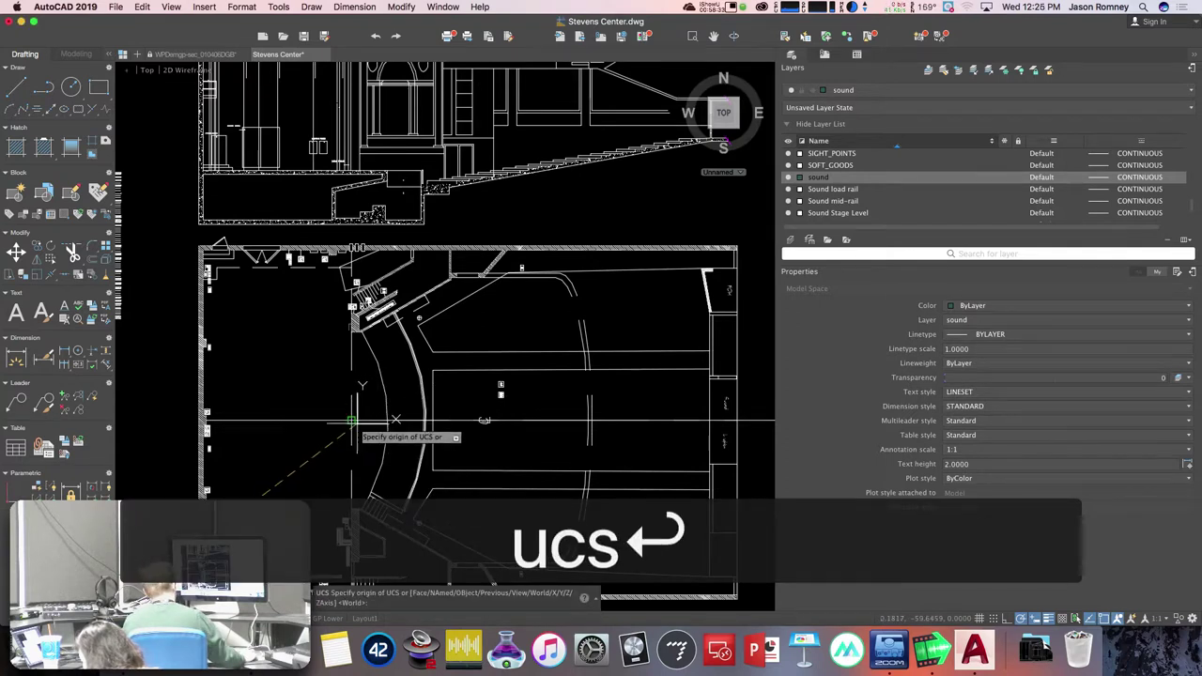
left_click(351, 422)
left_click(374, 423)
left_click(349, 370)
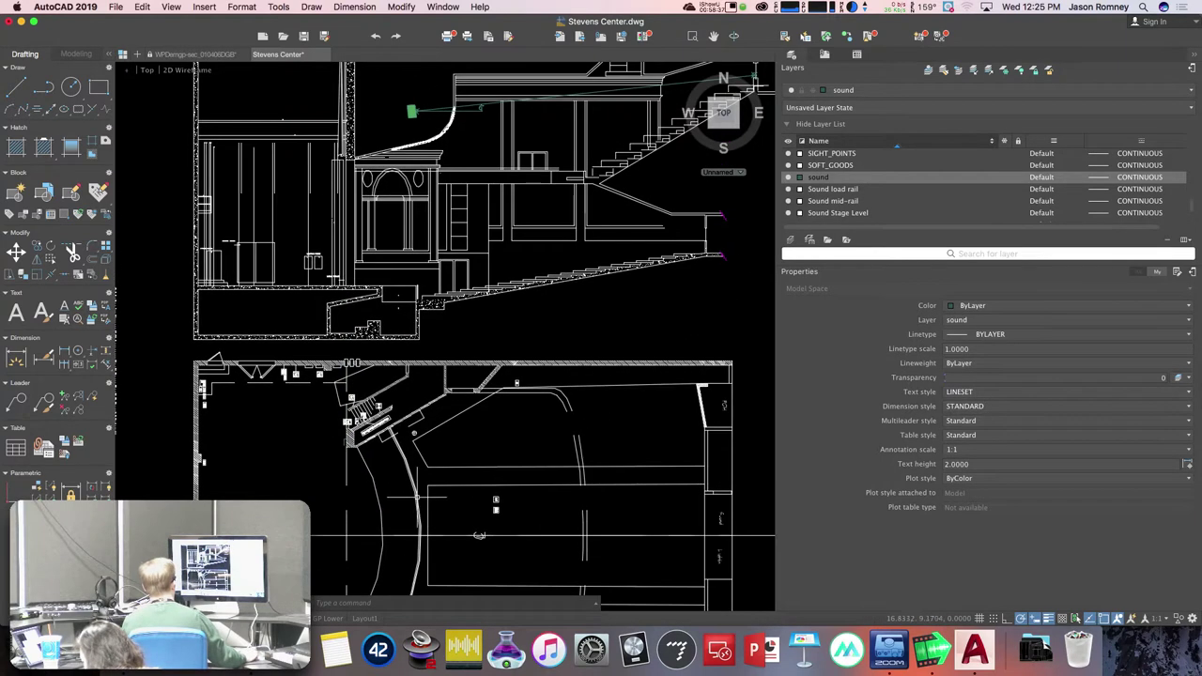
- Copy the filled loudspeaker and its location point from the section onto the center line of the ground plan
type("co")
key("Return")
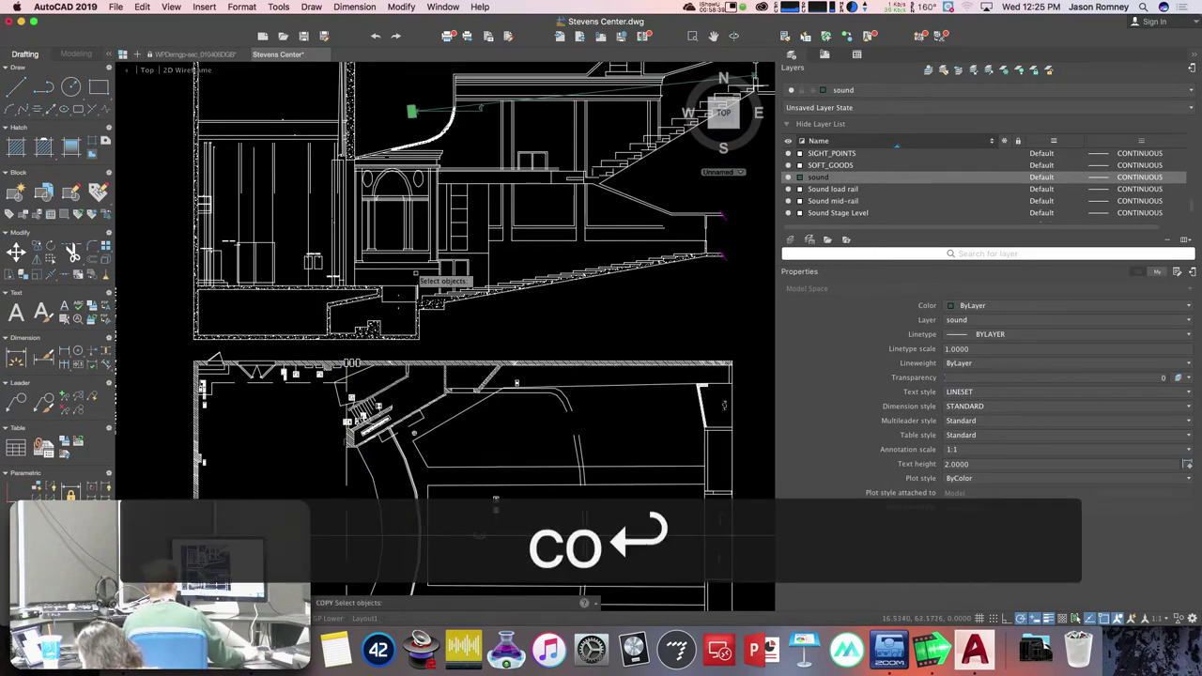
left_click(398, 96)
left_click(416, 113)
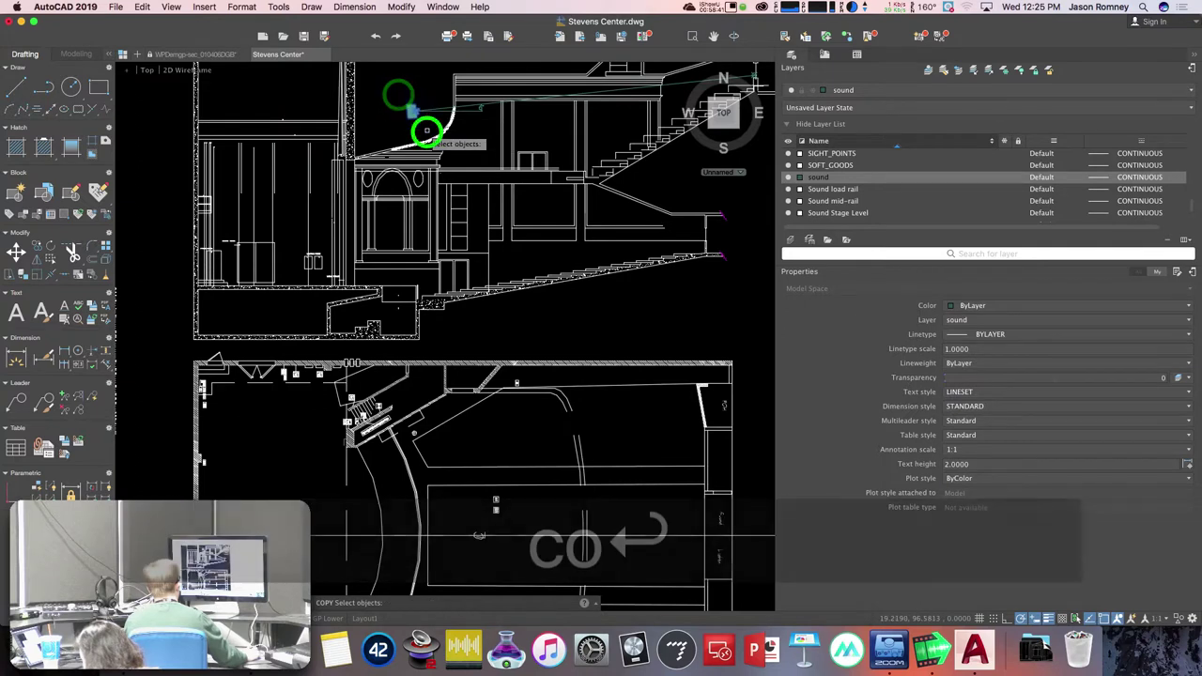
key("Return")
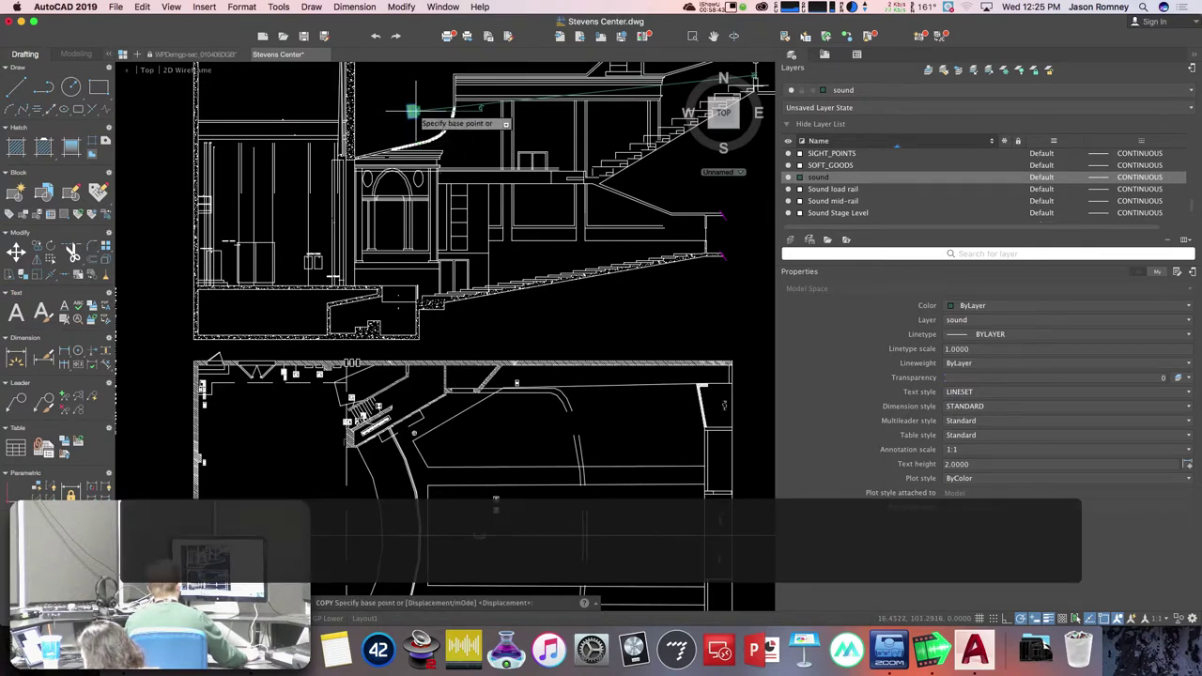
left_click(414, 111)
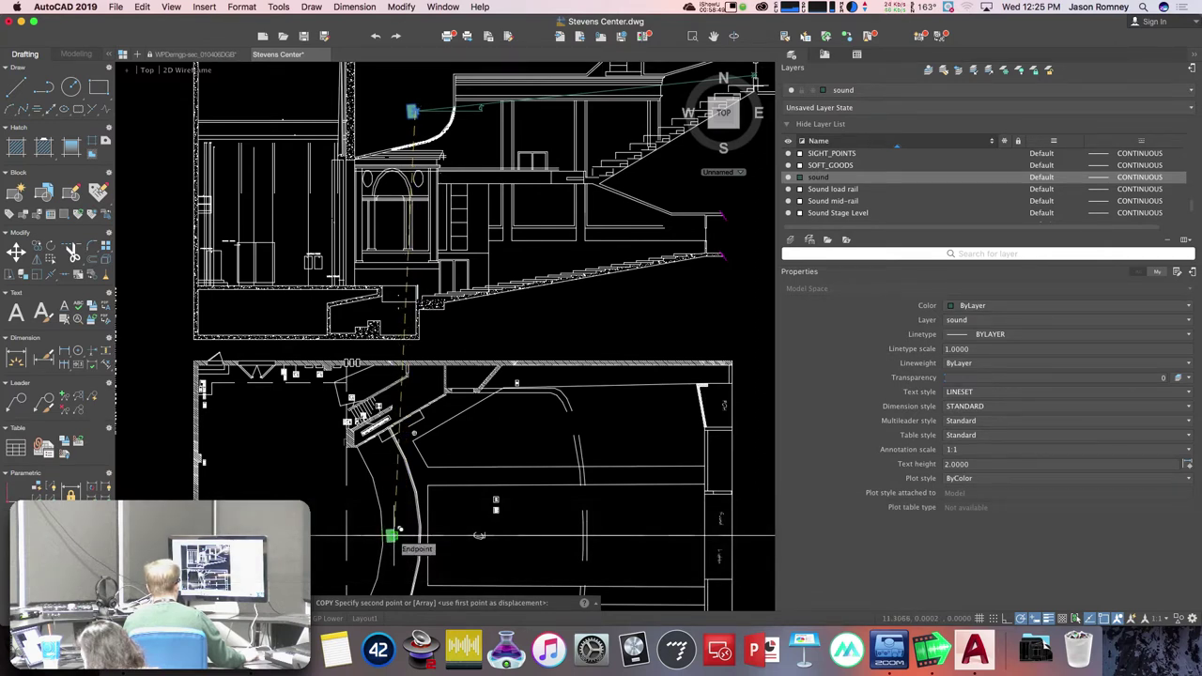
left_click(390, 536)
key("Escape")
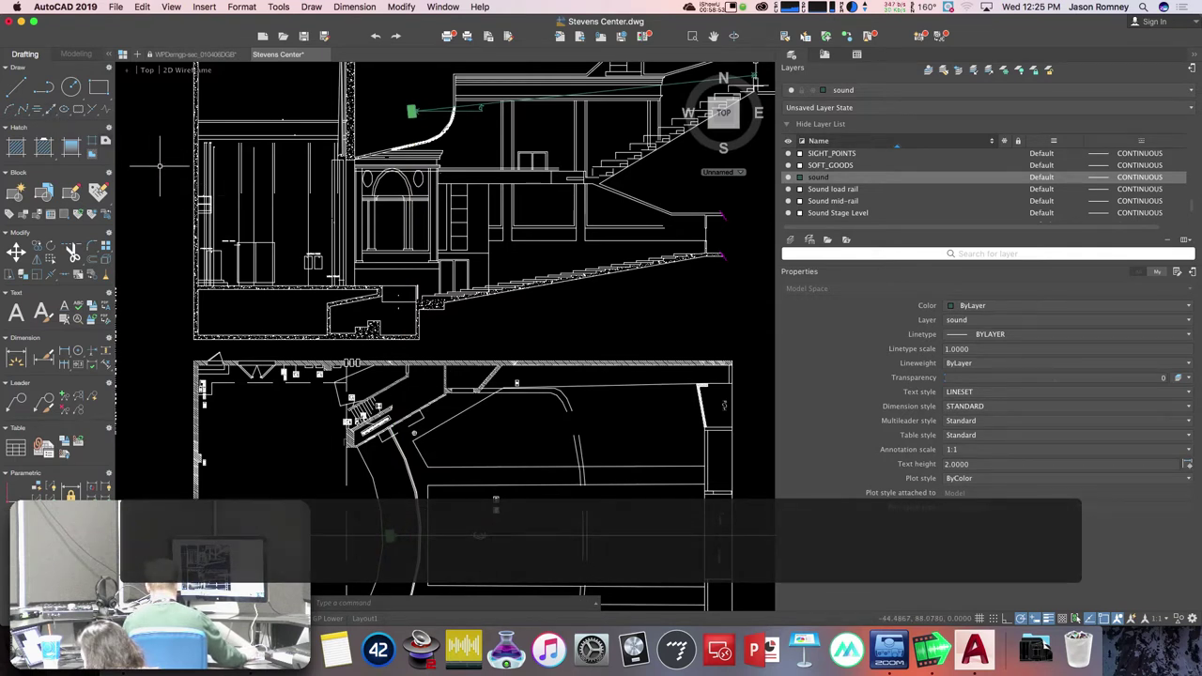
- Draw a vertical construction line through the section's loudspeaker location point down into the ground plan
type("xli")
key("Return")
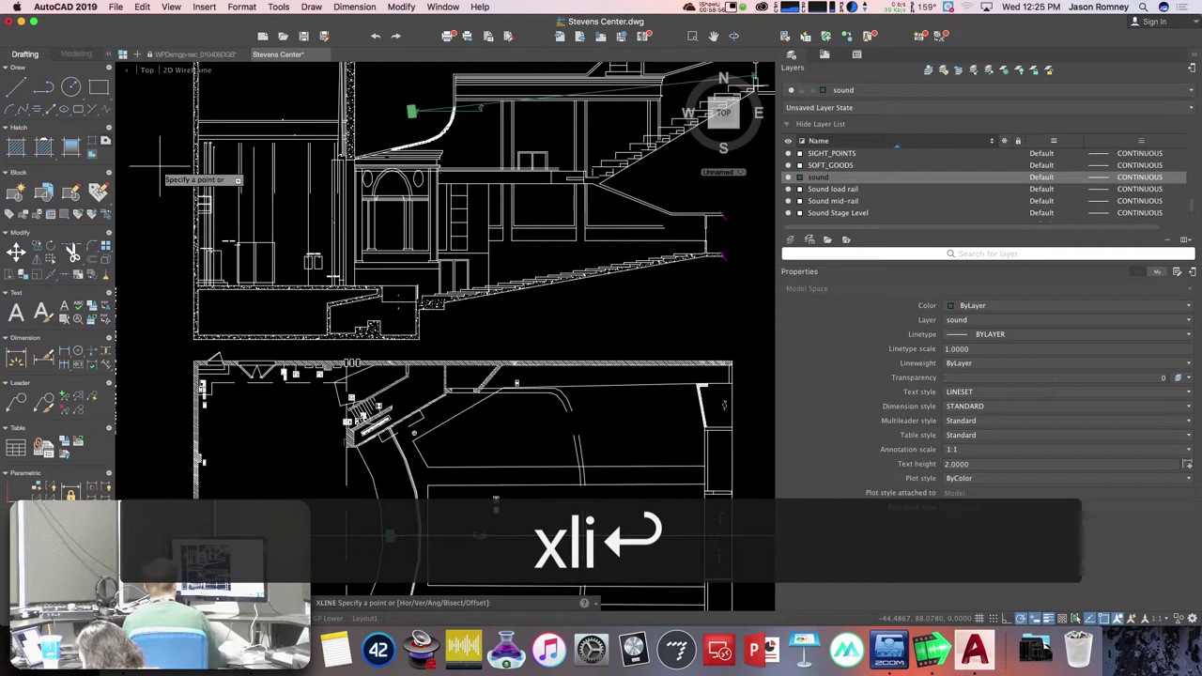
left_click(414, 113)
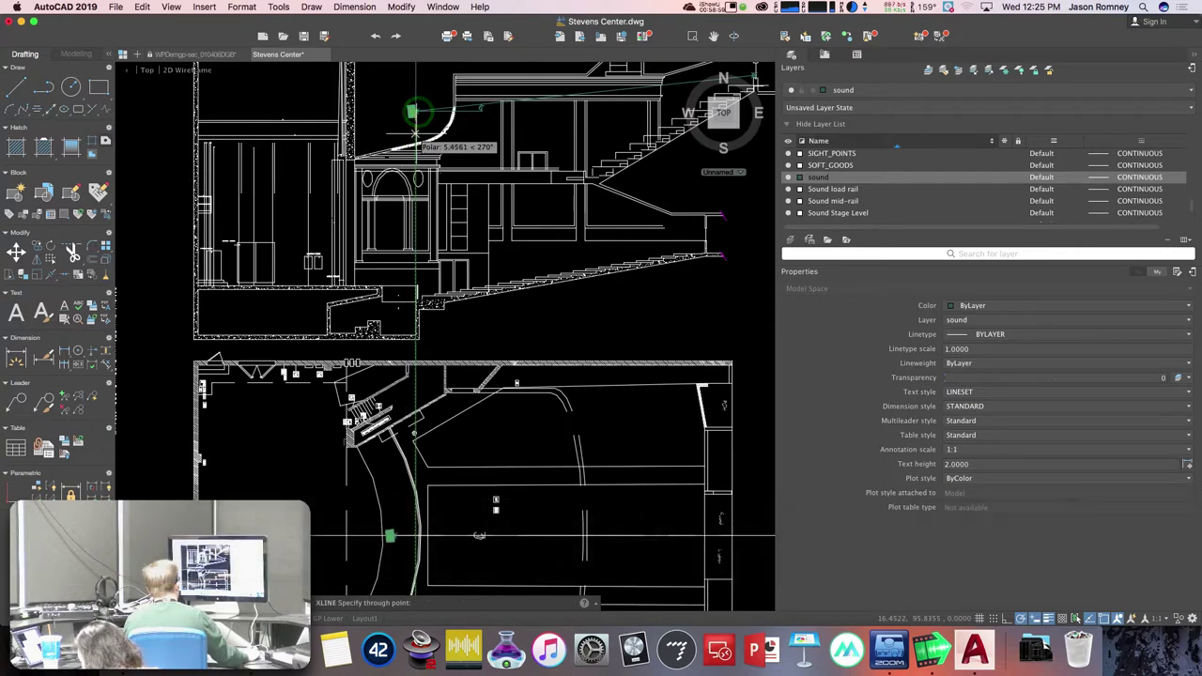
key("Escape")
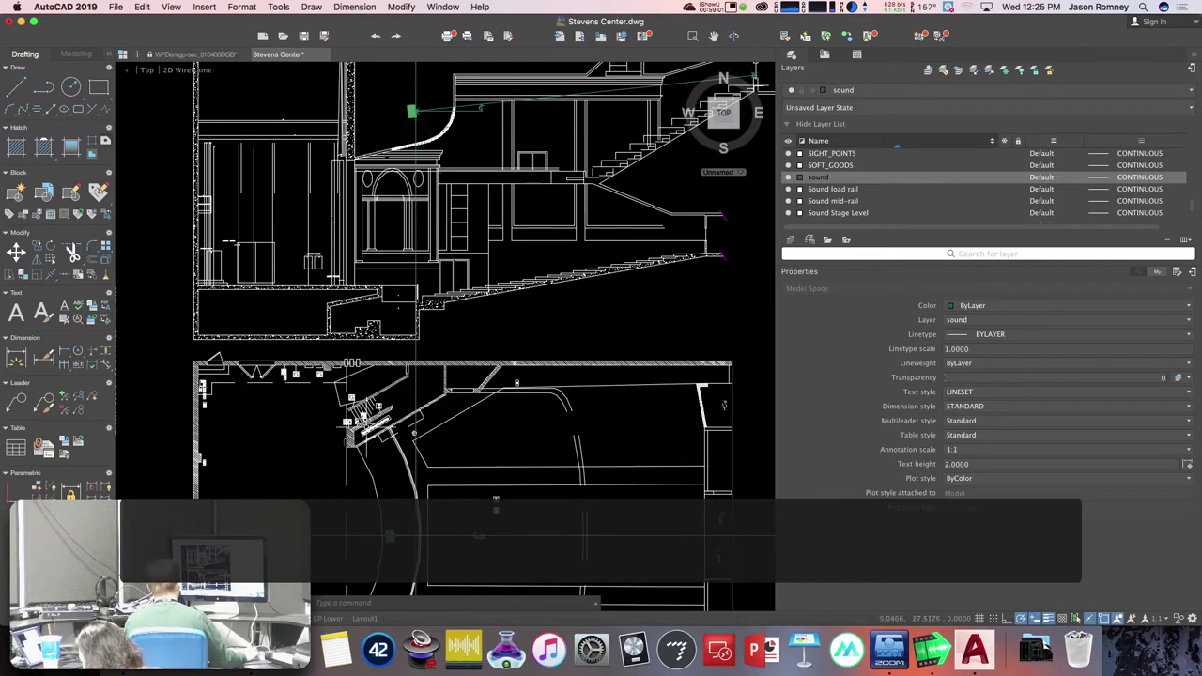
right_click(403, 429)
key("Escape")
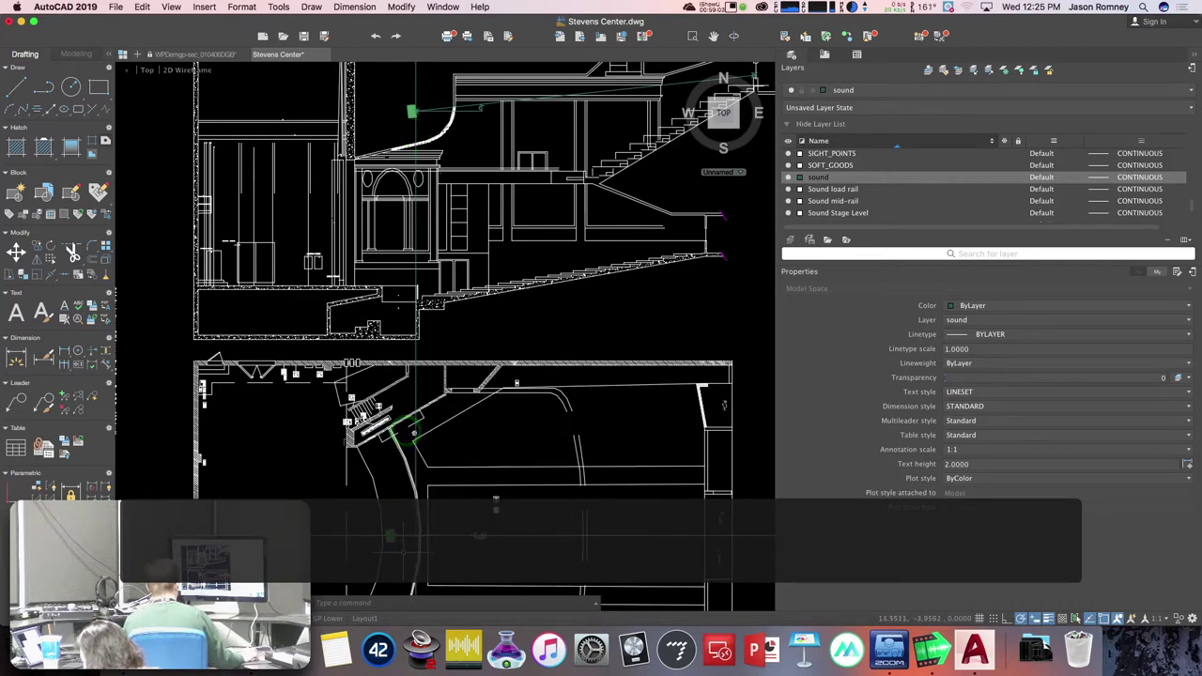
- Move the copied loudspeaker and its point so the point sits where the construction line crosses the ground plan's center line
scroll(413, 430, "up", 8)
type("m")
key("Return")
left_click(288, 325)
left_click(389, 420)
key("Return")
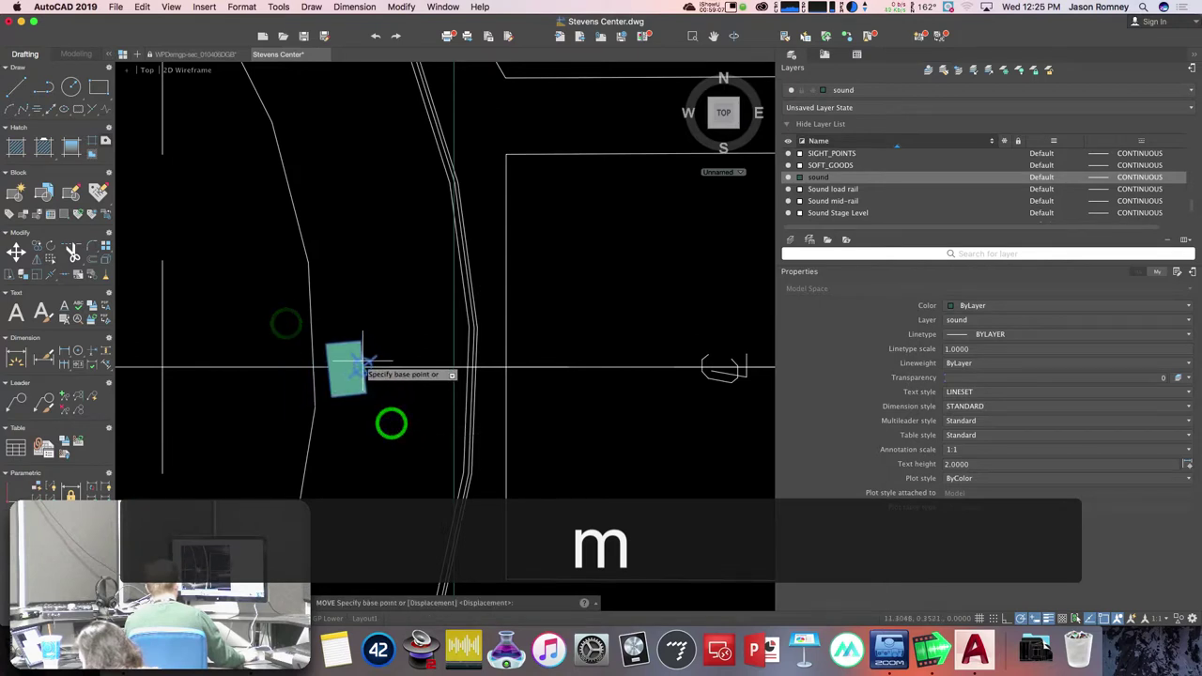
left_click(367, 363)
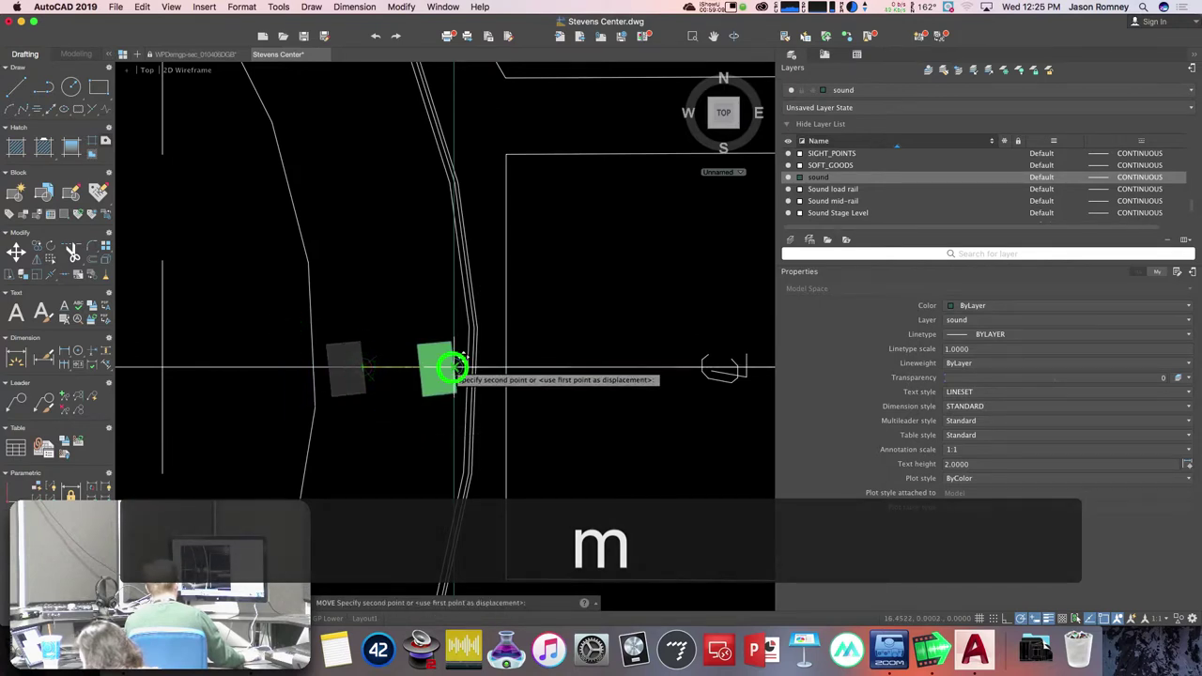
left_click(460, 363)
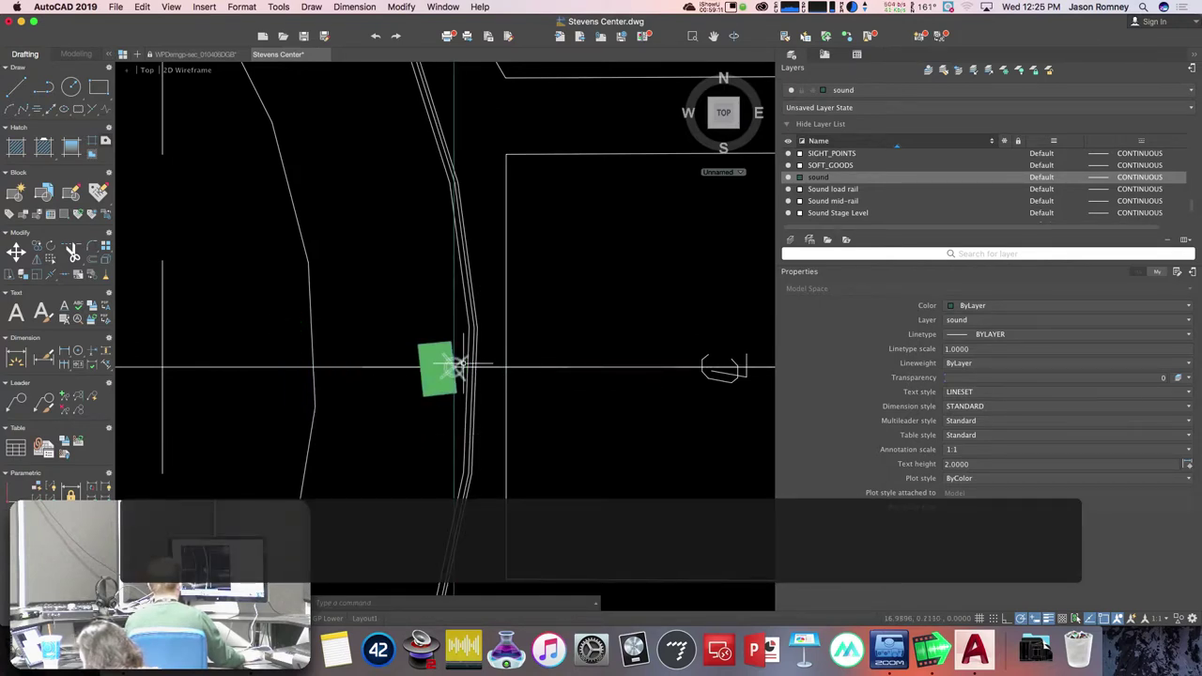
- Check the center cluster top location on the Safari assignment page against the moved point and return to AutoCAD
left_click(456, 364)
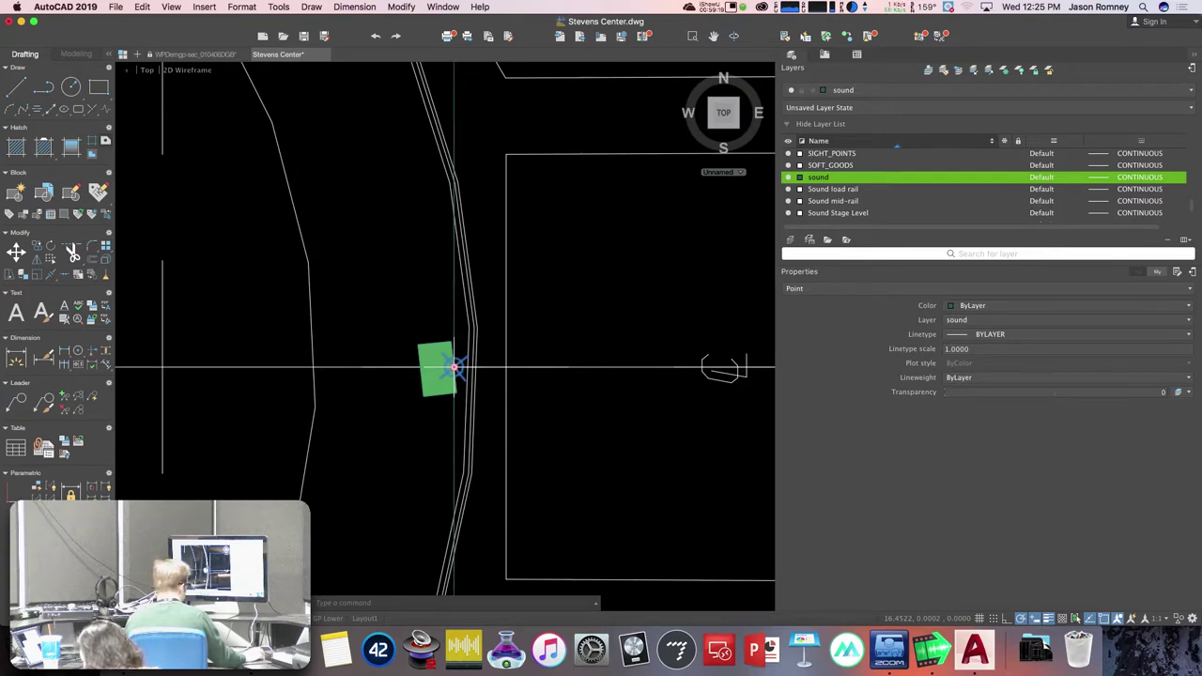
key("super+Tab")
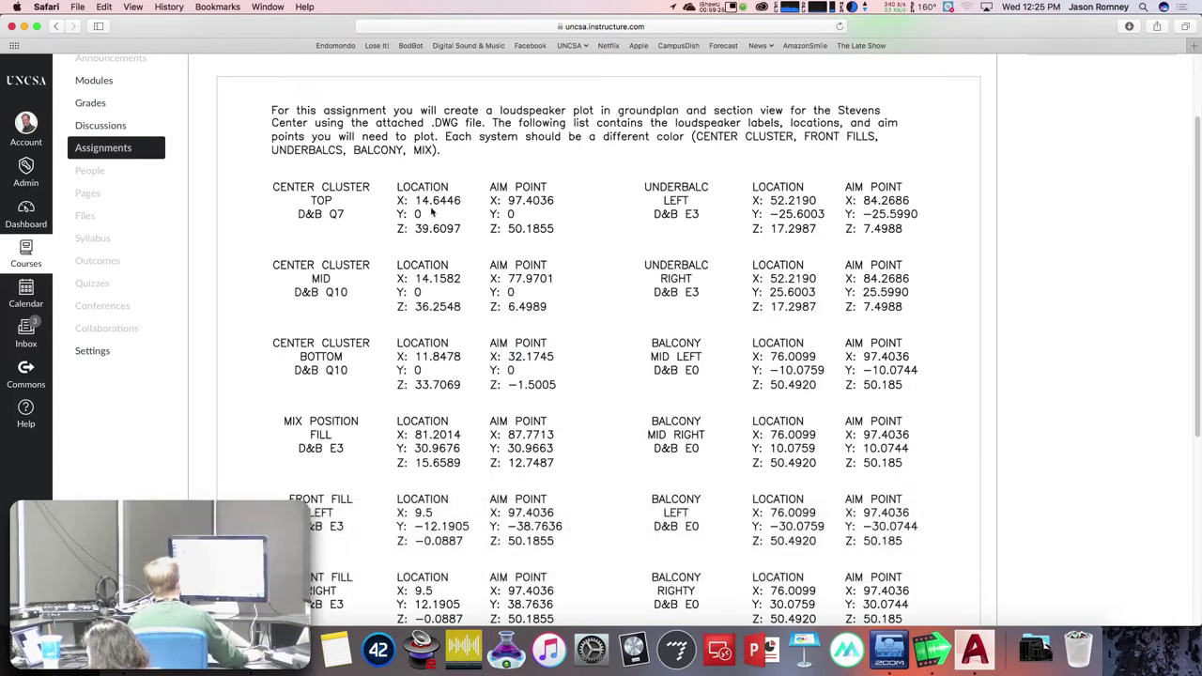
key("super+Tab")
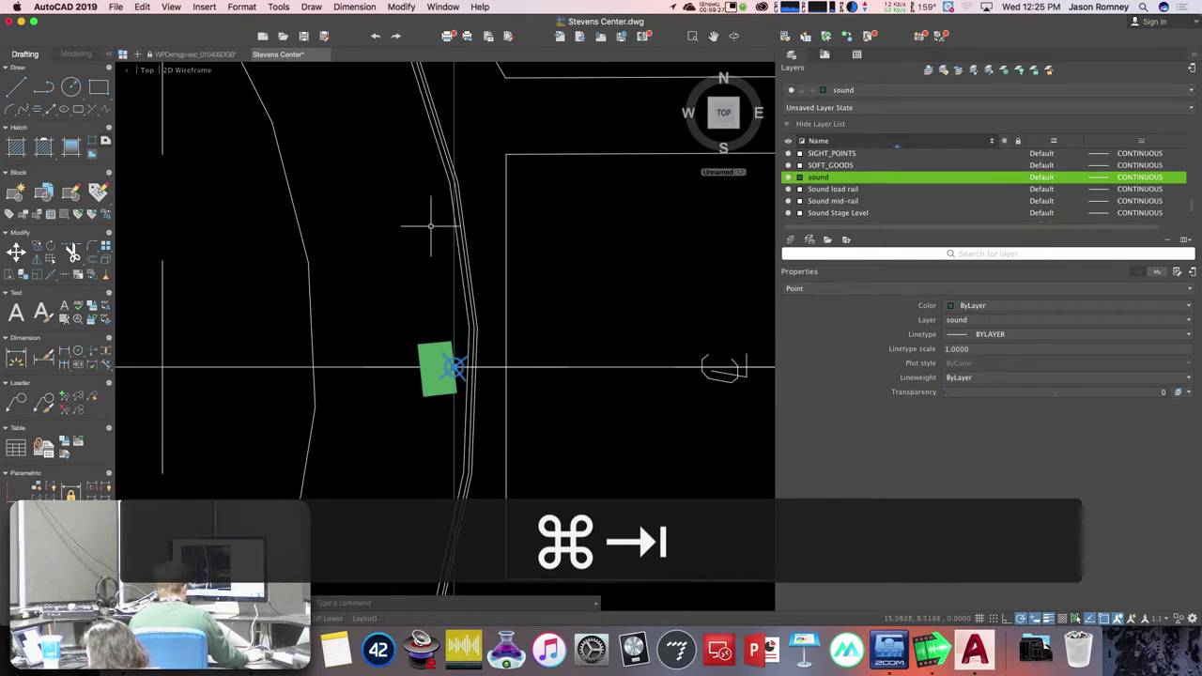
key("Escape")
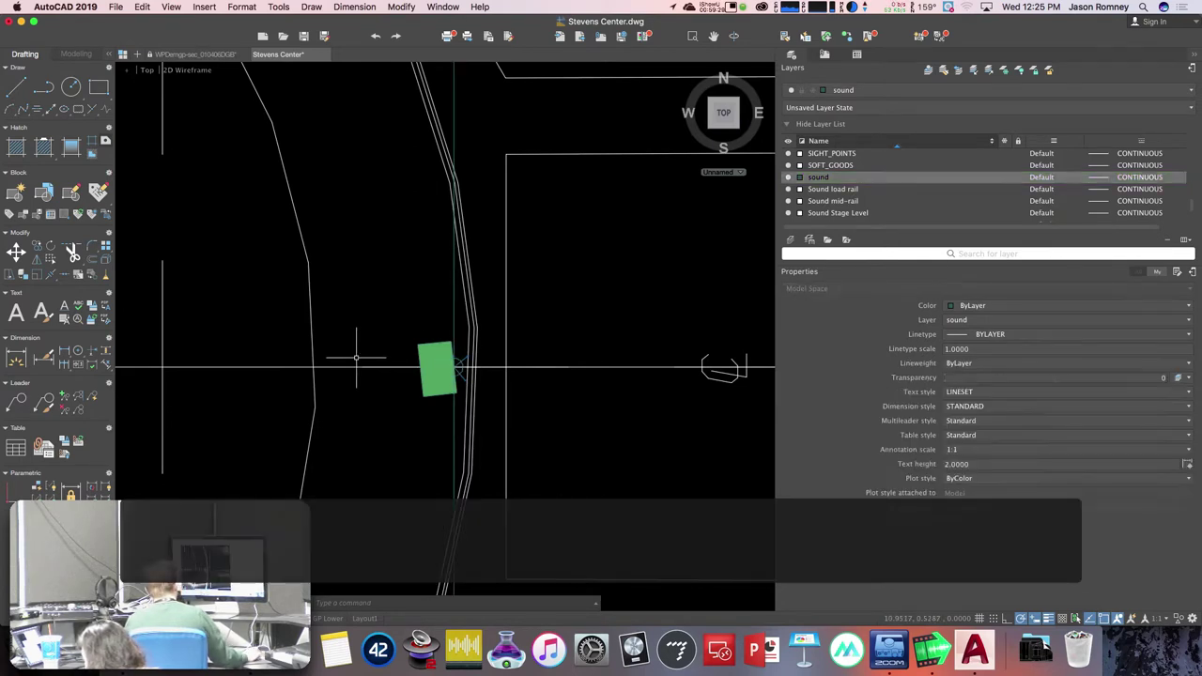
- Rotate the ground plan loudspeaker body about its location point, using a reference angle to align its axis with the center line at 180°
scroll(356, 357, "down", 2)
scroll(256, 360, "up", 3)
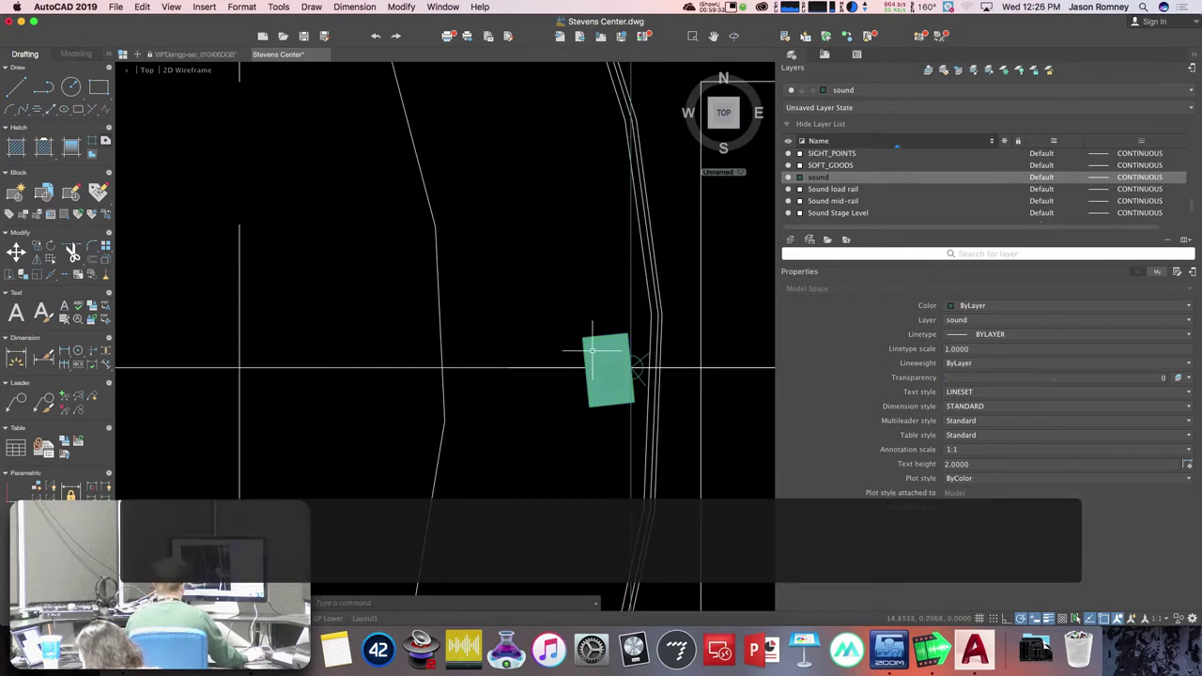
type("o")
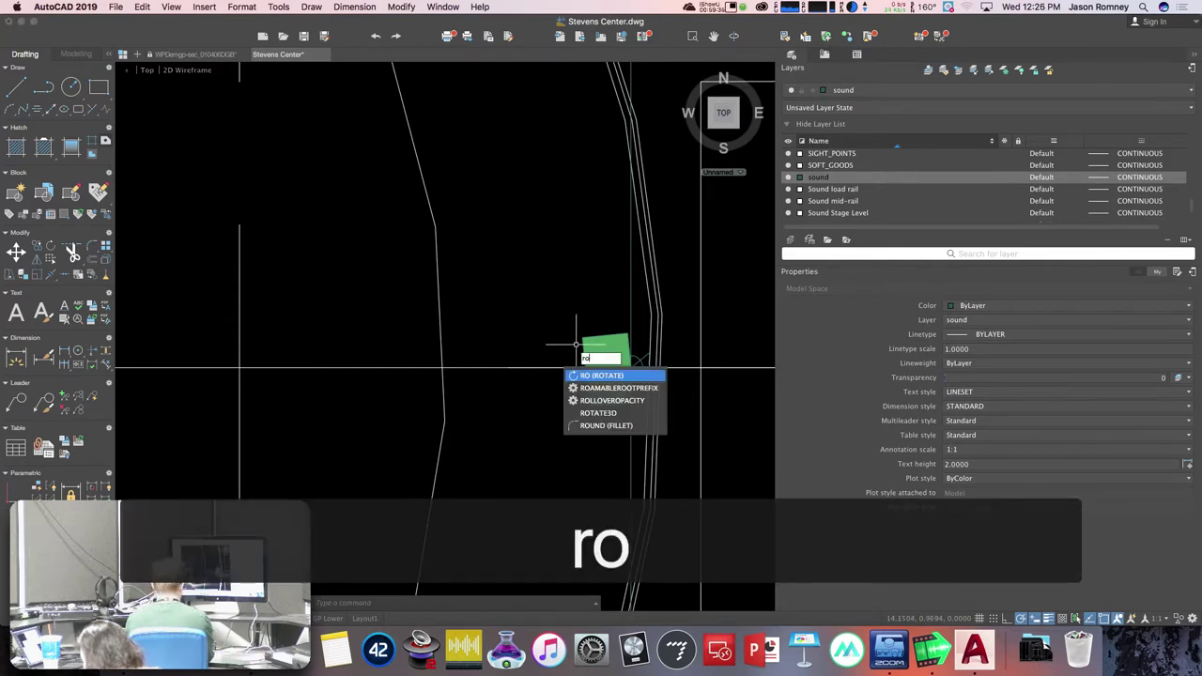
key("Return")
left_click(598, 316)
left_click(571, 357)
right_click(572, 356)
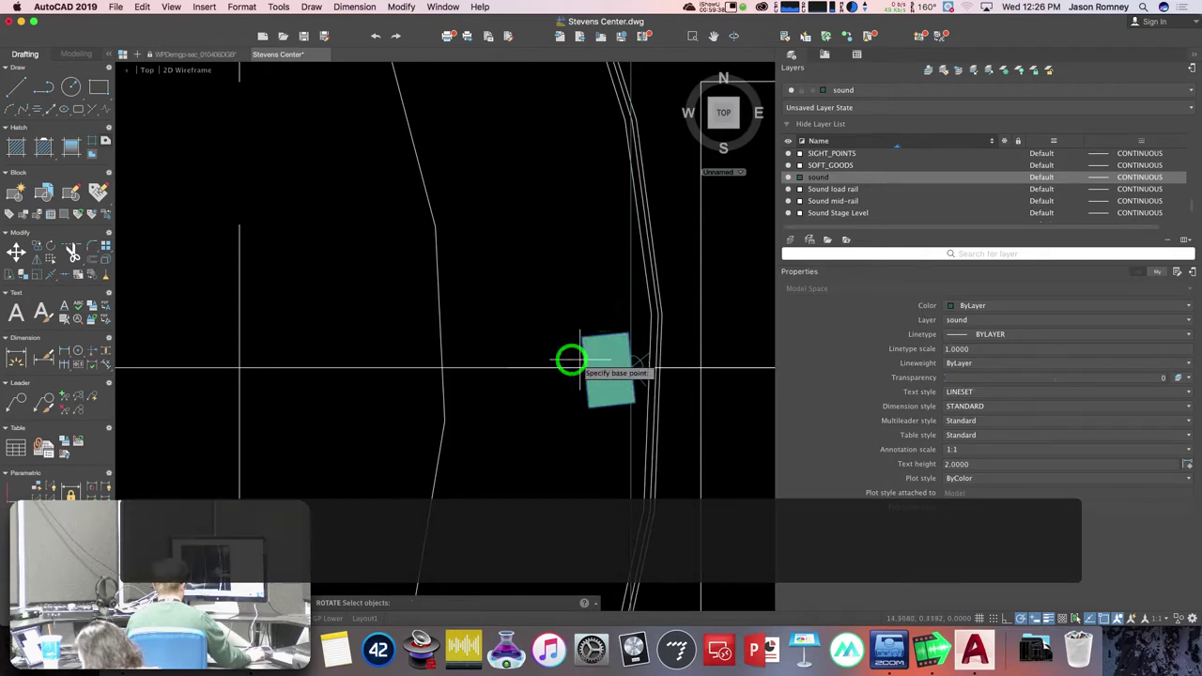
left_click(635, 367)
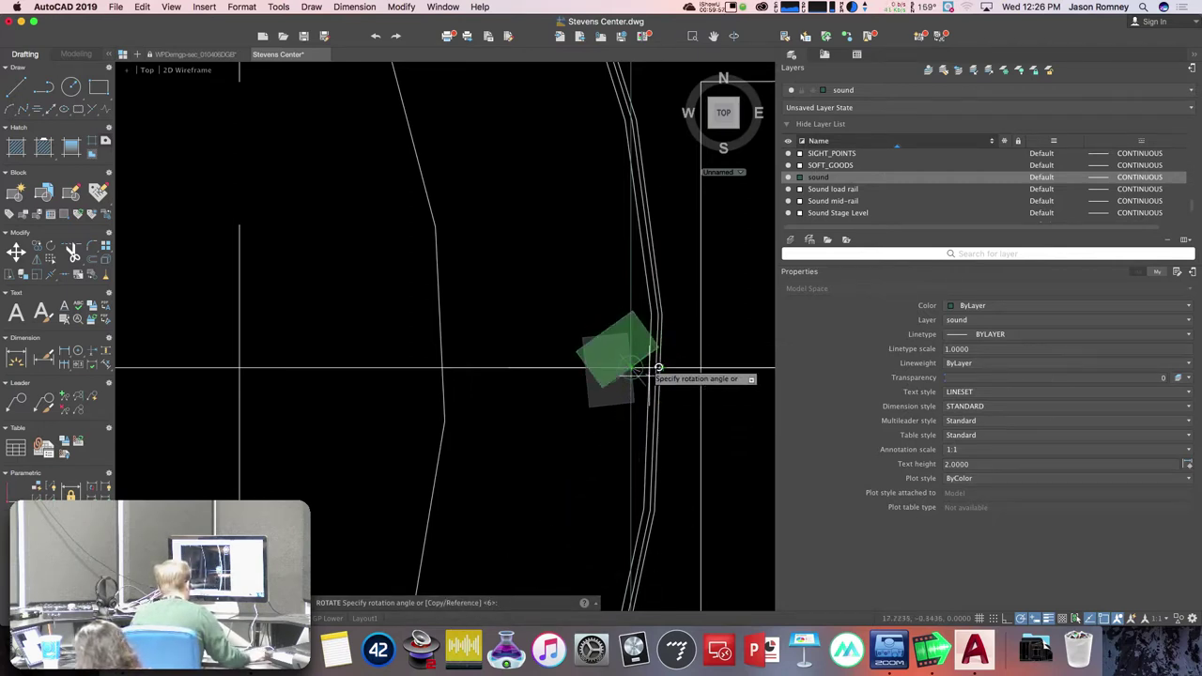
type("r")
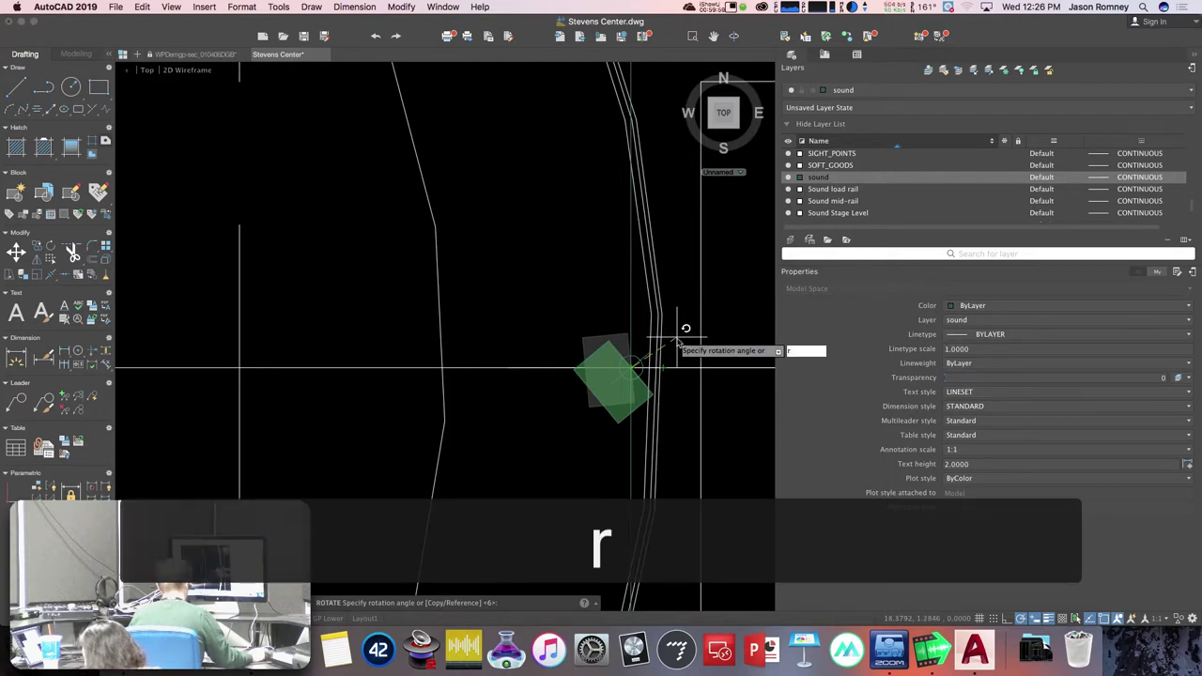
key("Return")
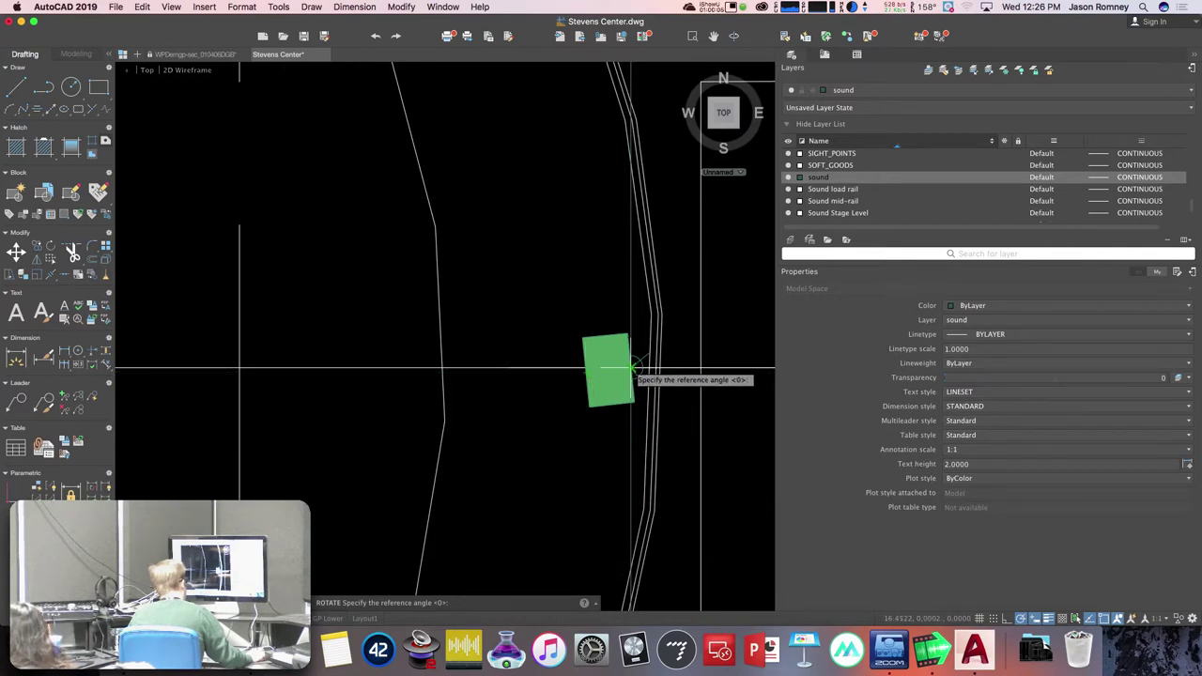
left_click(630, 367)
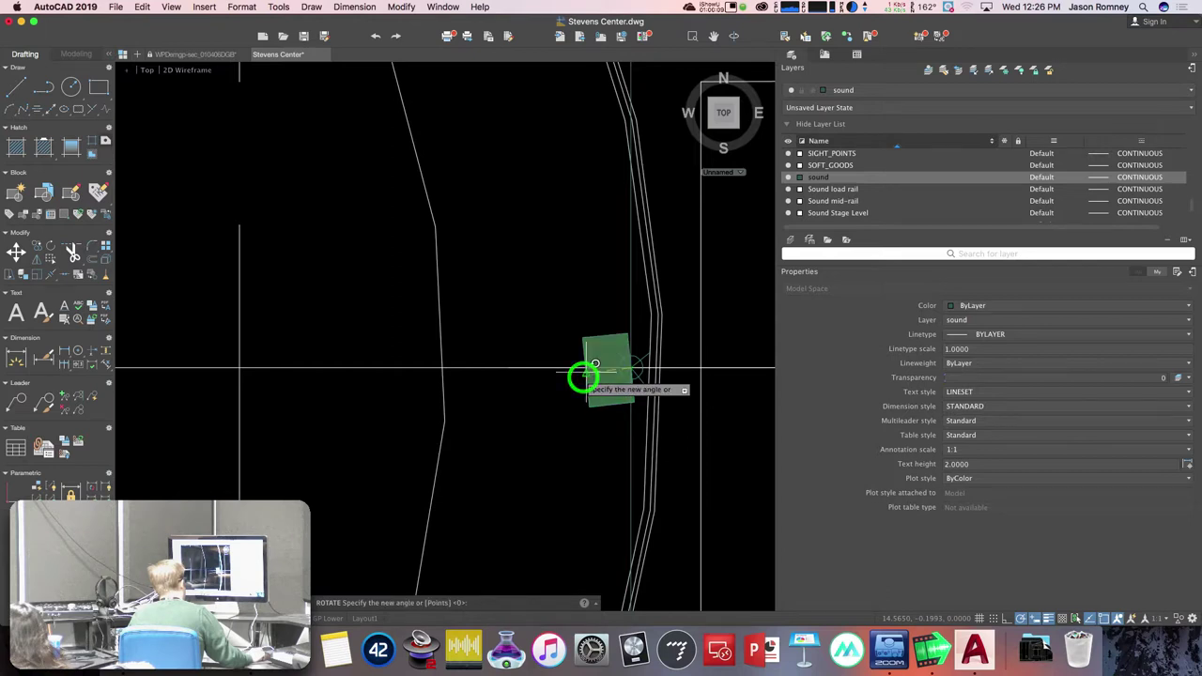
left_click(583, 373)
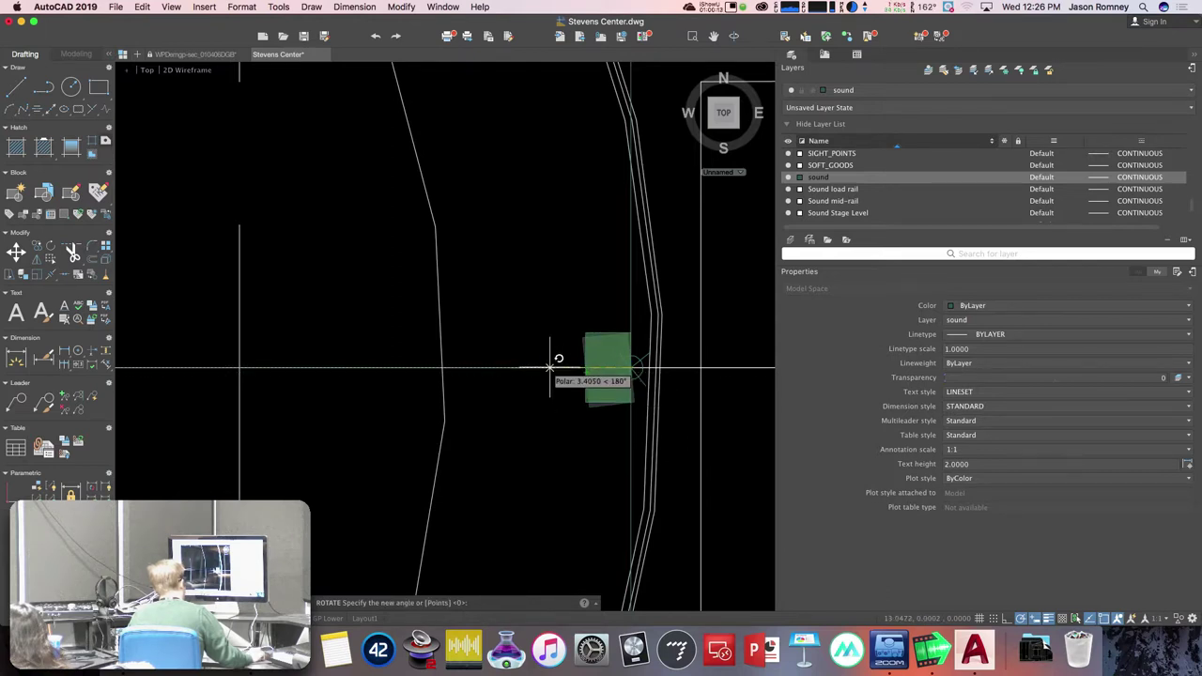
left_click(550, 372)
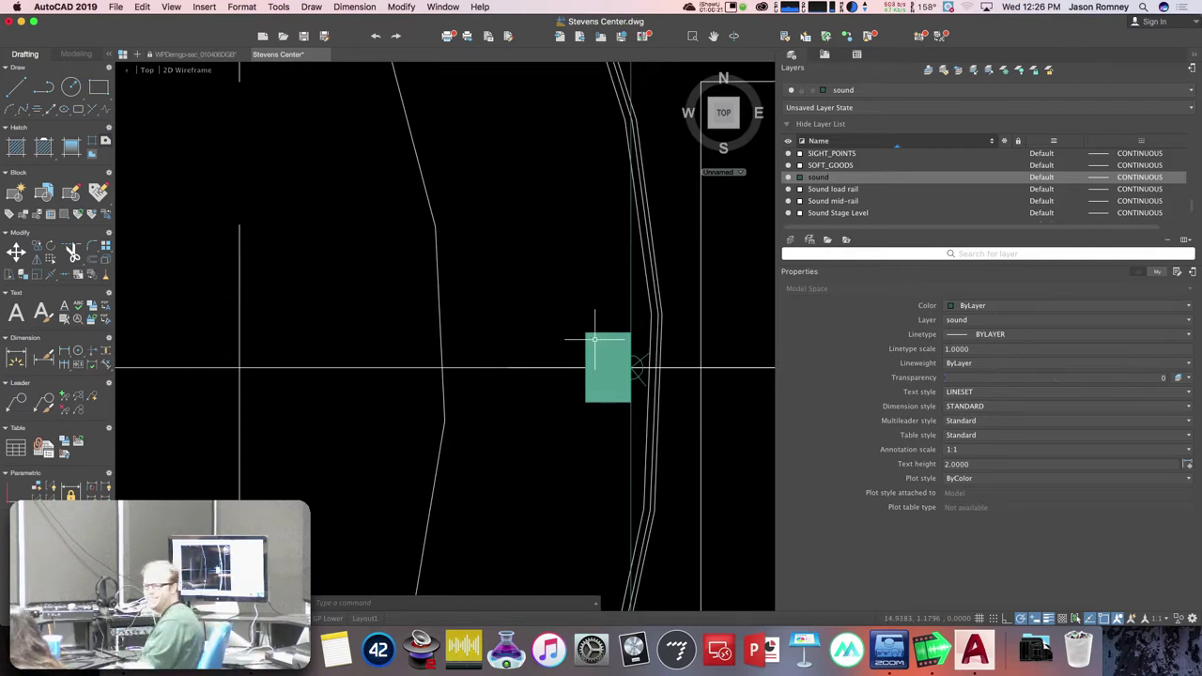
- Examine both ground plans along the center line, check the color instructions on the Safari assignment page, and return to AutoCAD
scroll(547, 335, "down", 8)
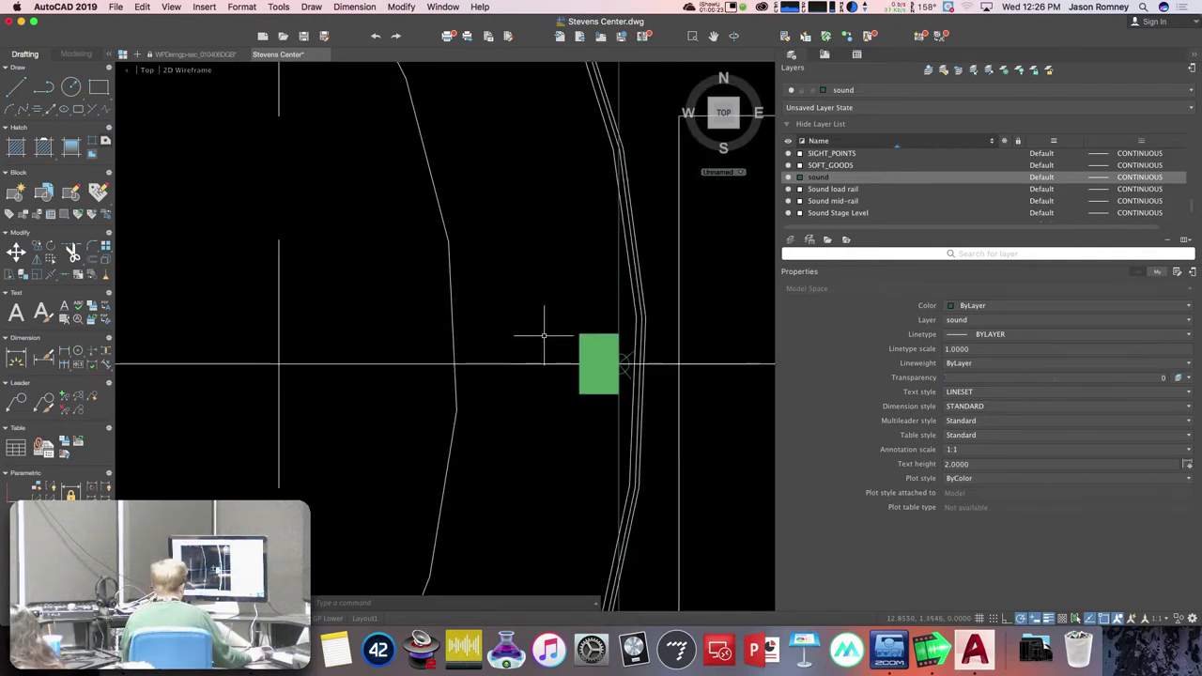
middle_click_drag(537, 339, 273, 322)
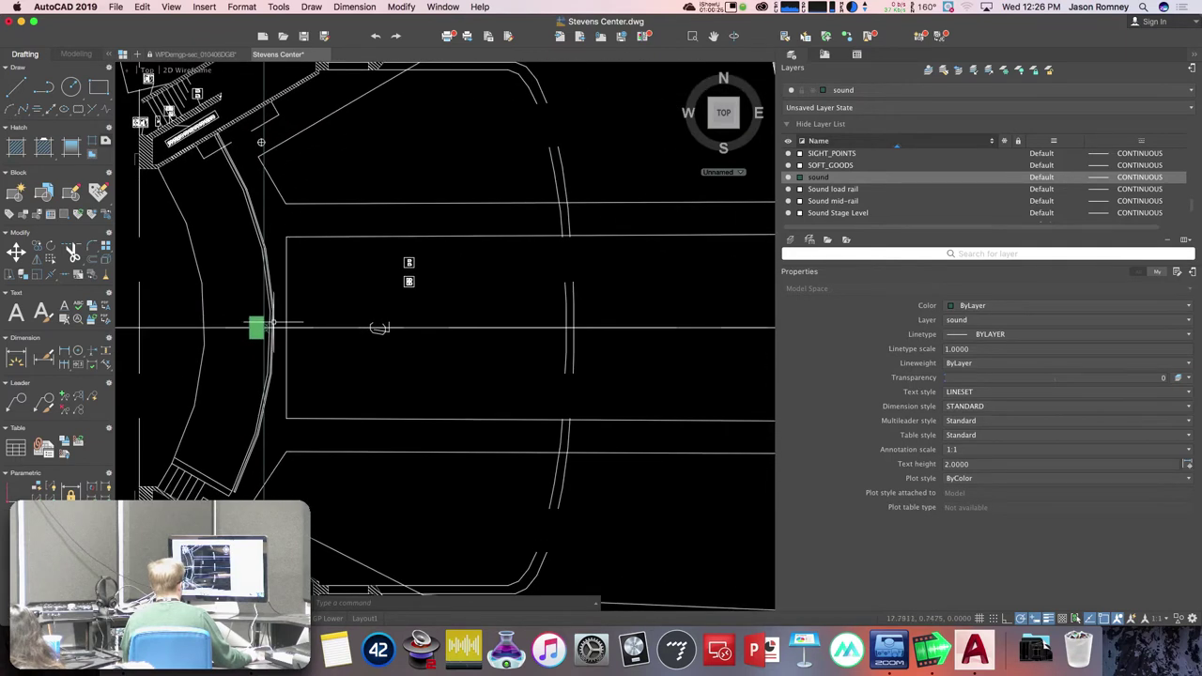
middle_click_drag(686, 327, 421, 330)
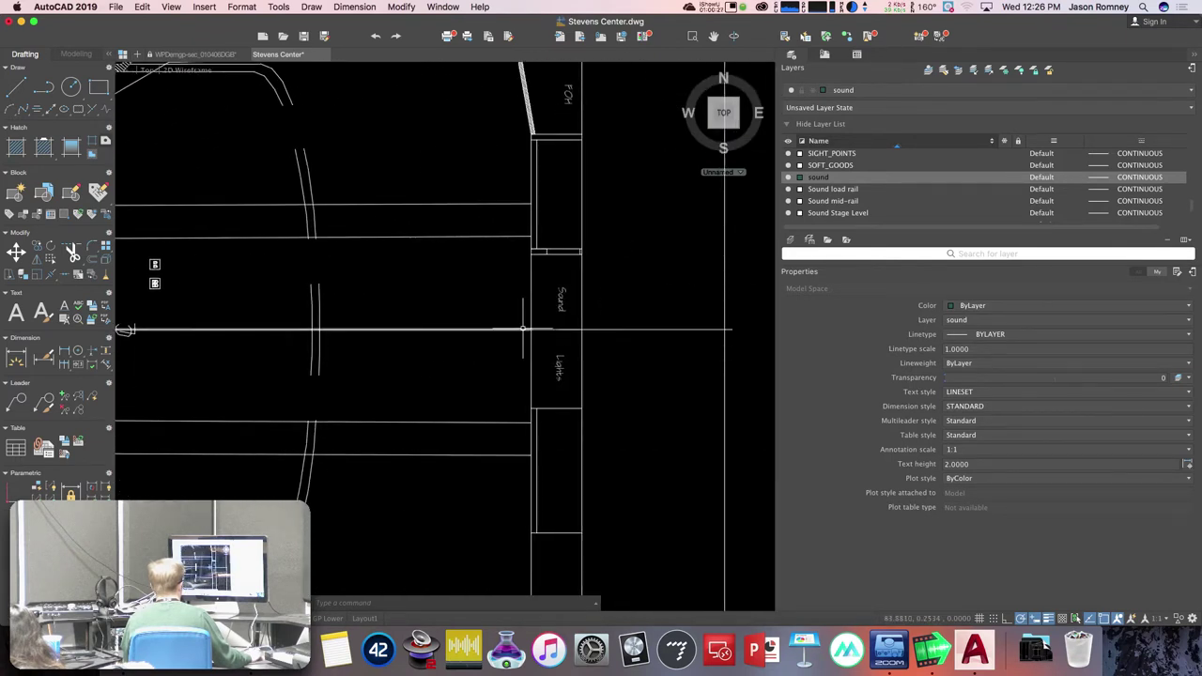
scroll(511, 324, "down", 6)
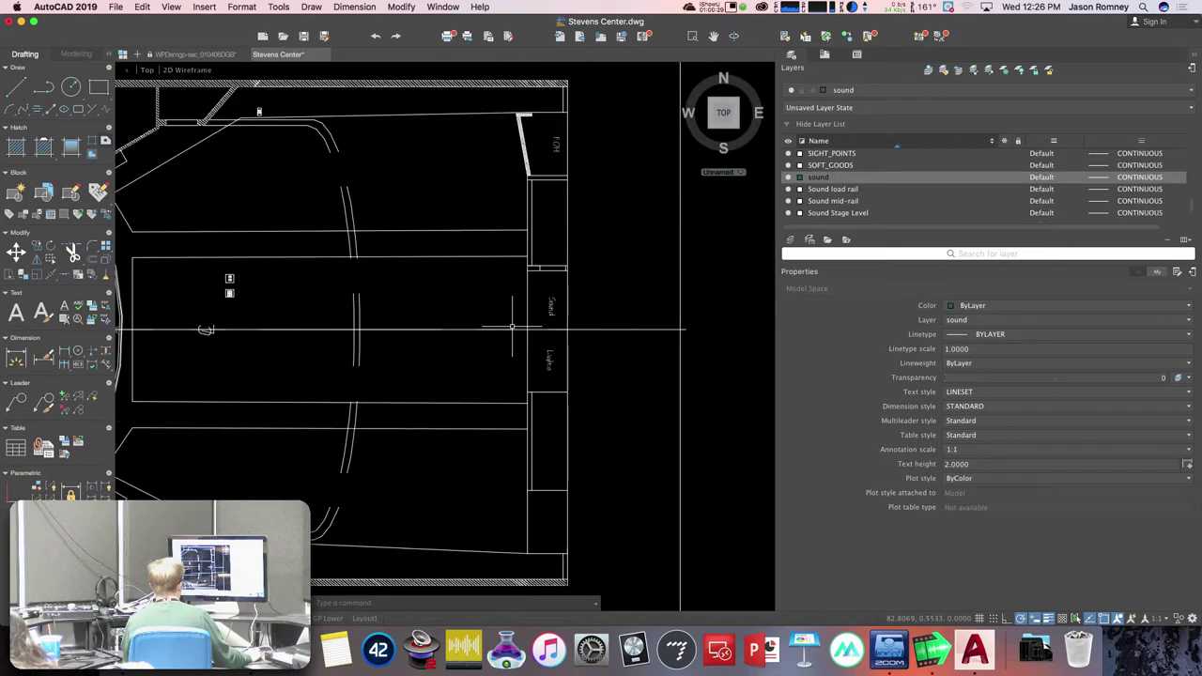
mouse_move(511, 327)
middle_mouse_down()
mouse_move(522, 272)
mouse_move(499, 465)
middle_mouse_up()
middle_click_drag(548, 380, 570, 154)
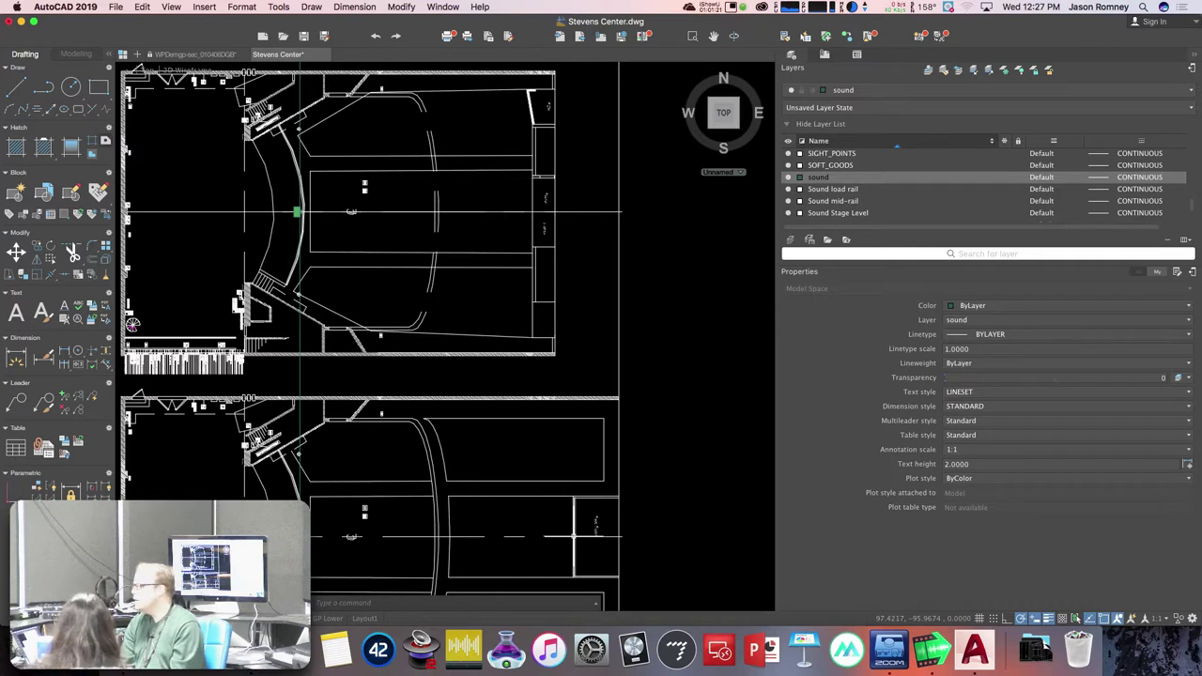
key("super+Tab")
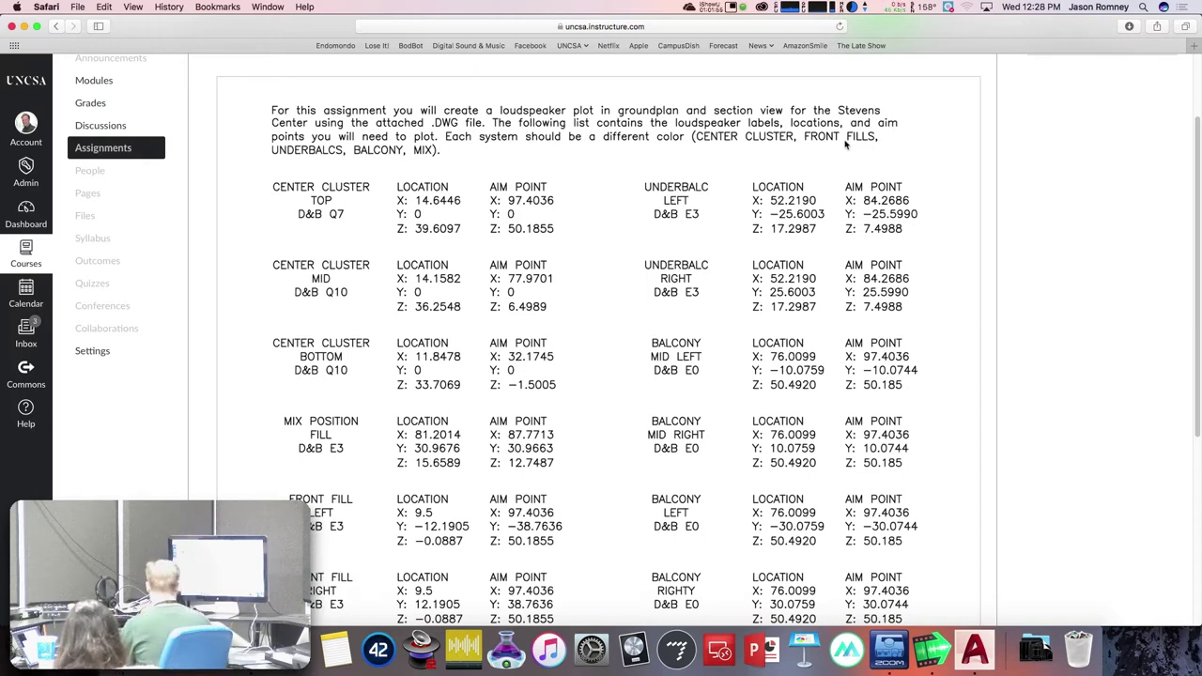
key("super+Tab")
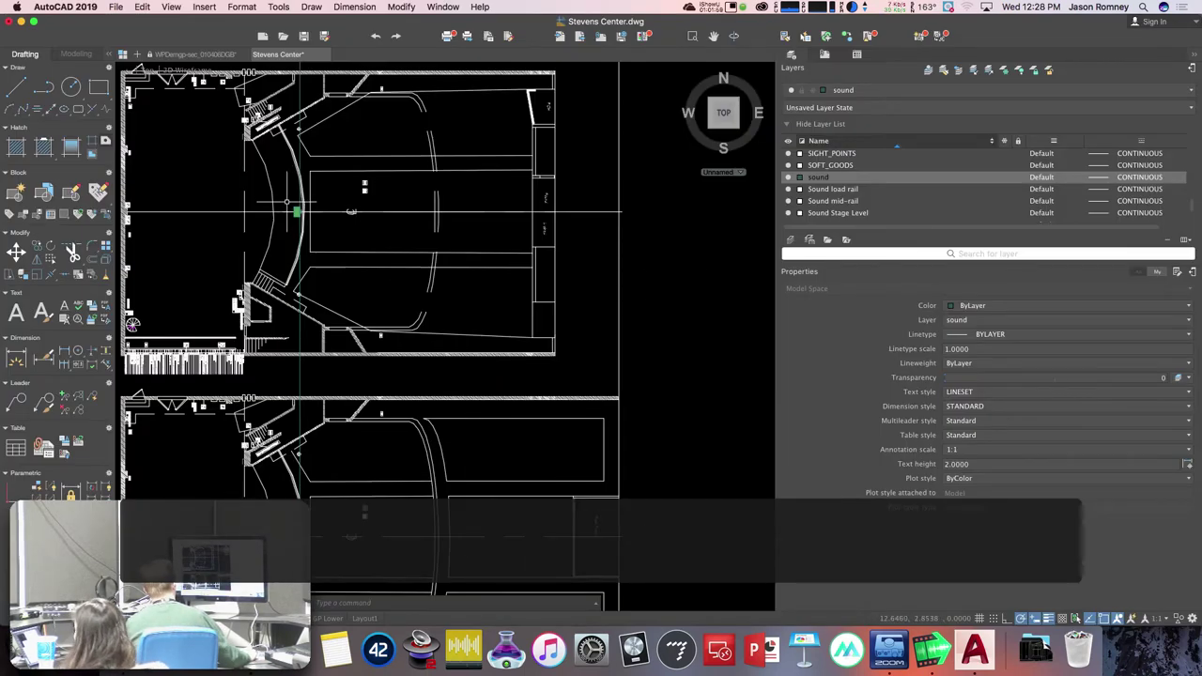
scroll(287, 202, "up", 5)
left_click(290, 215)
left_click(338, 269)
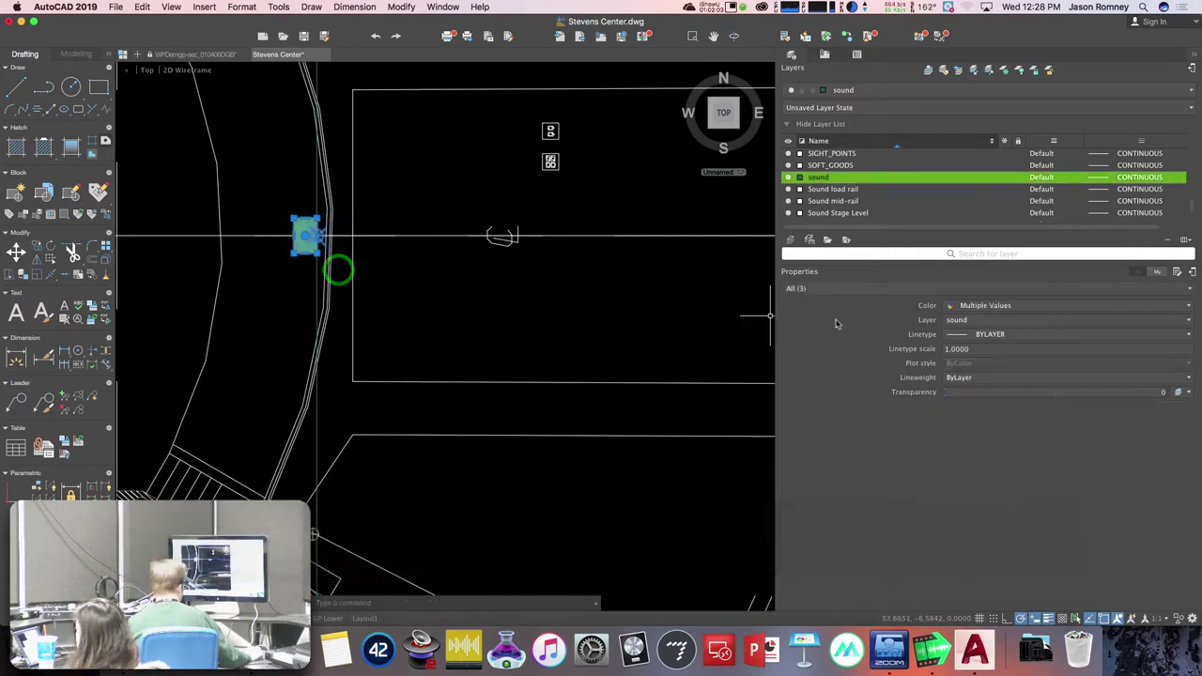
left_click(1007, 306)
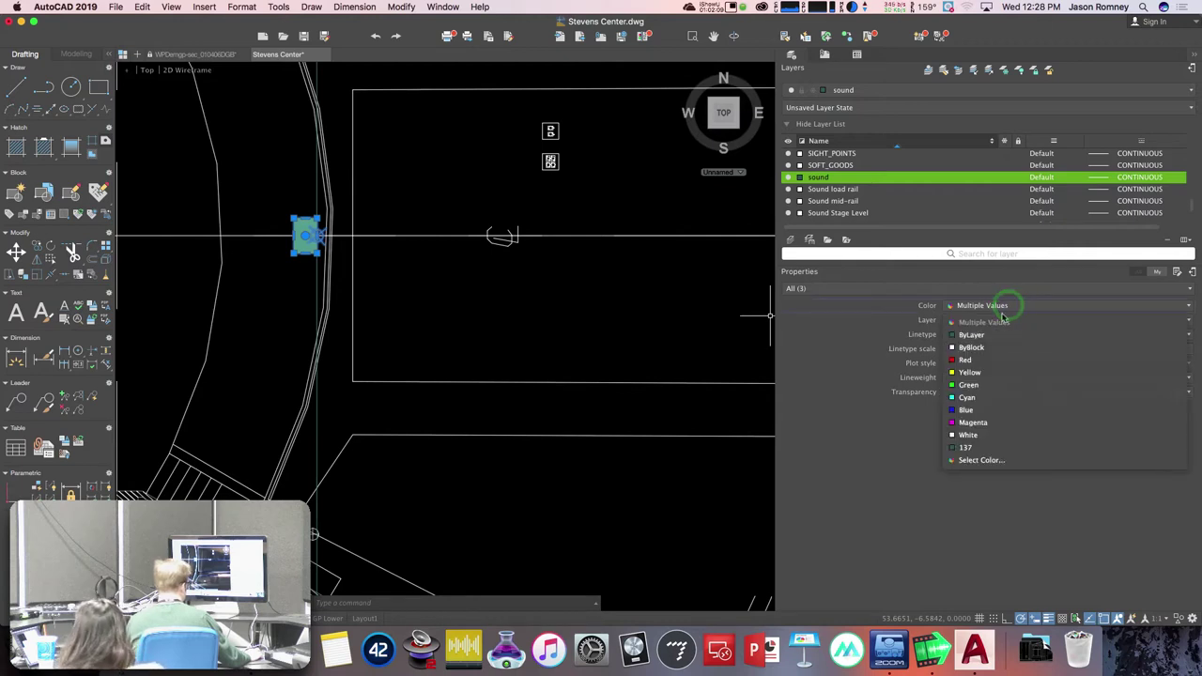
key("Escape")
key("Escape")
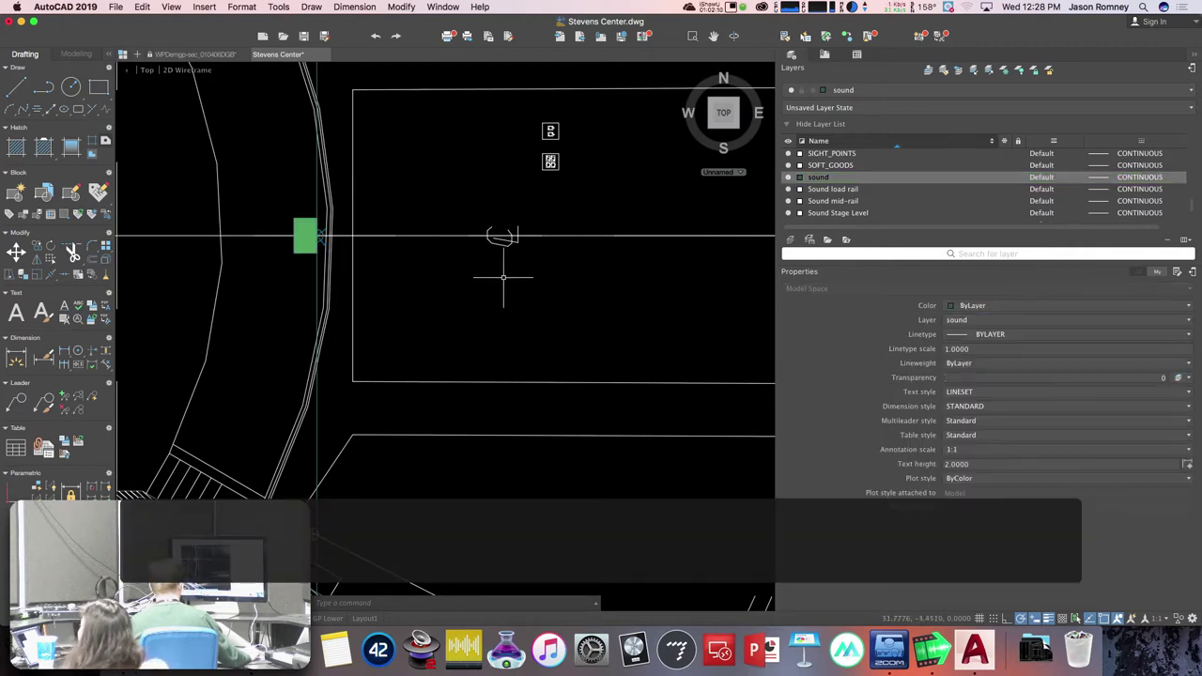
- Set the solid fill of the ground plan loudspeaker to the ByLayer color
left_click(301, 227)
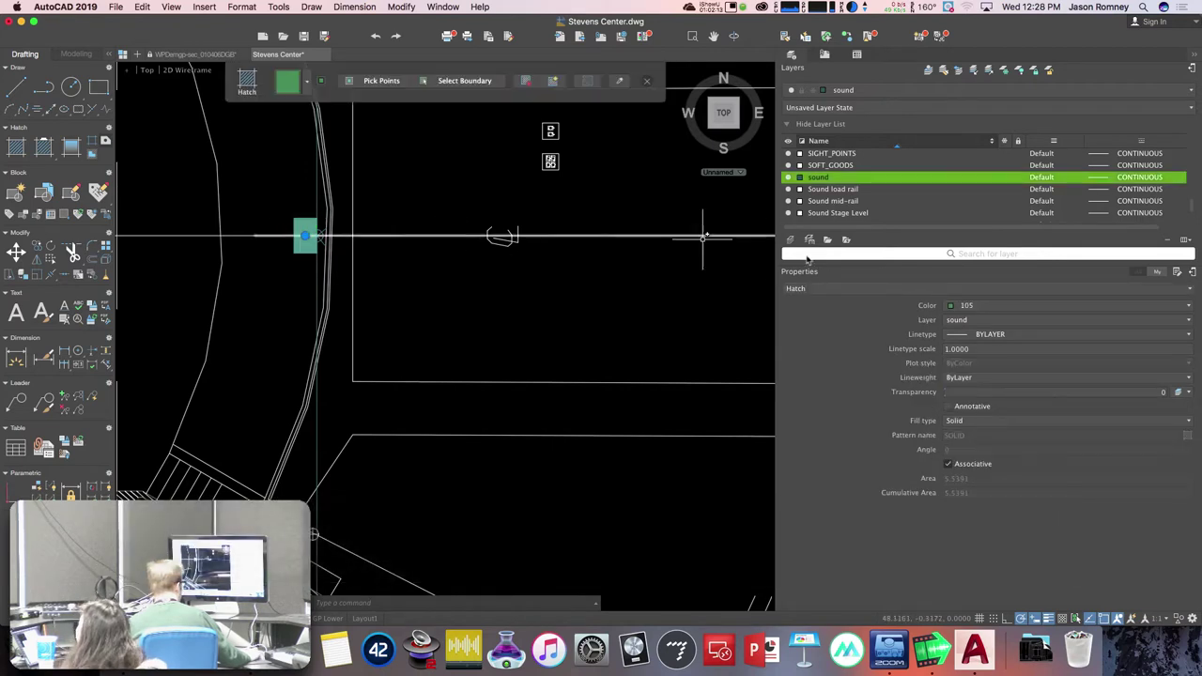
left_click(960, 312)
left_click(971, 333)
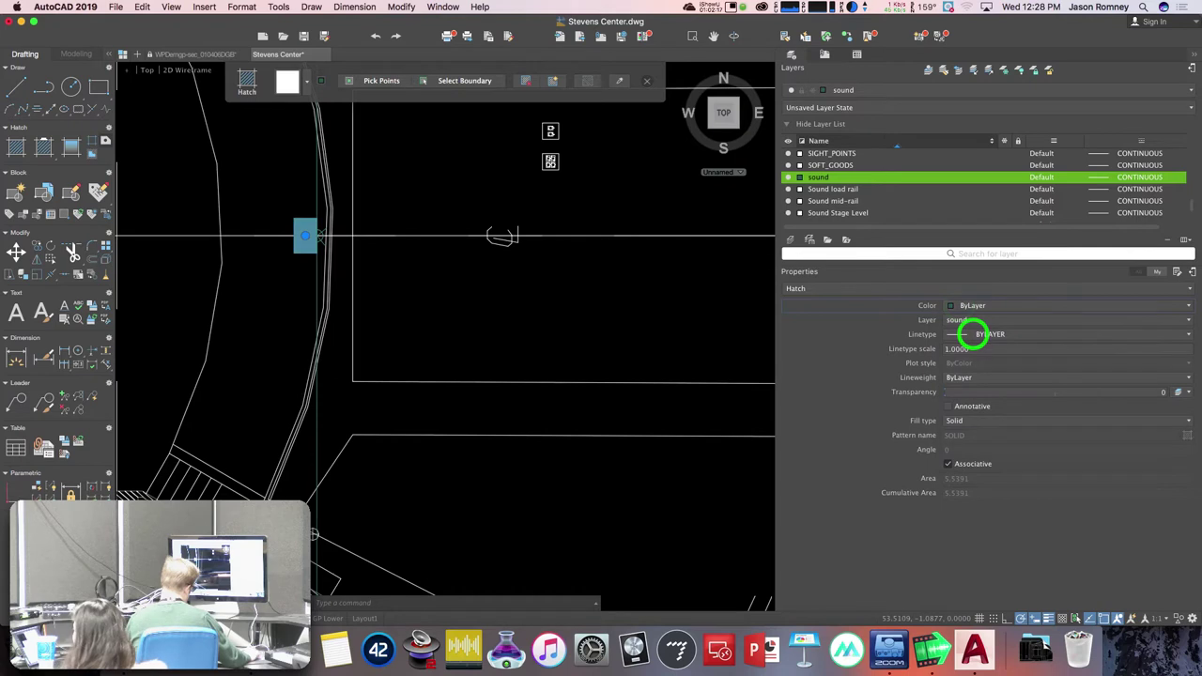
key("Escape")
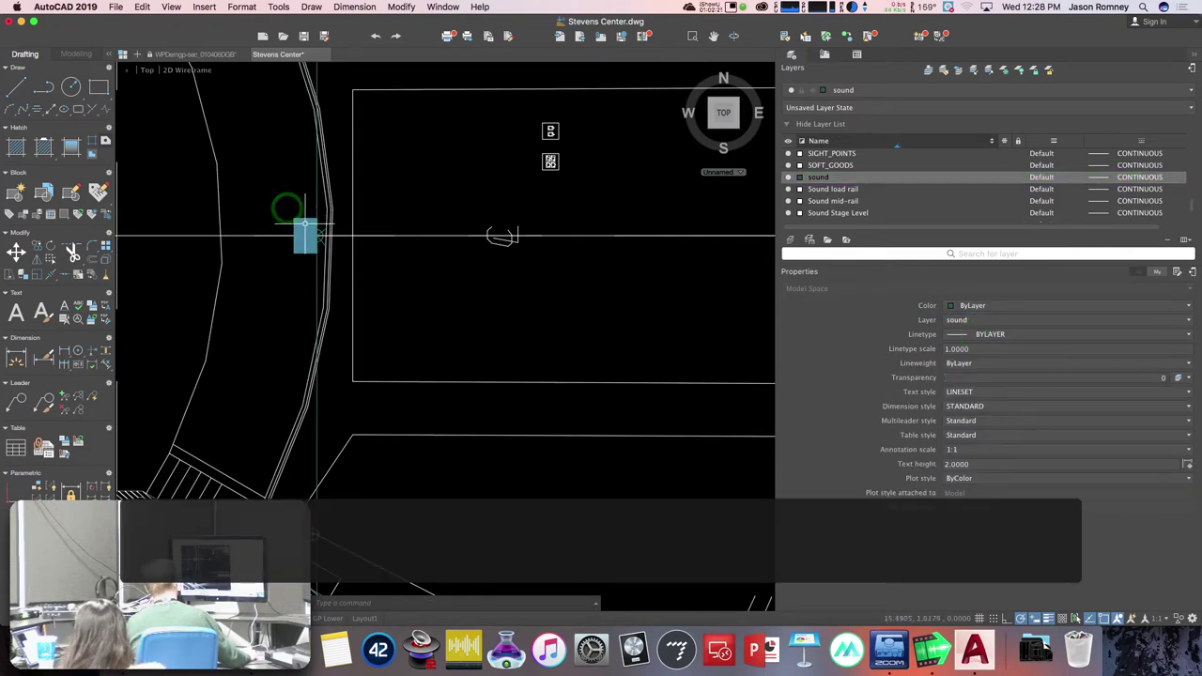
- Change the ground plan loudspeaker's solid fill to index color 195 and end the hatch editing
left_click(304, 230)
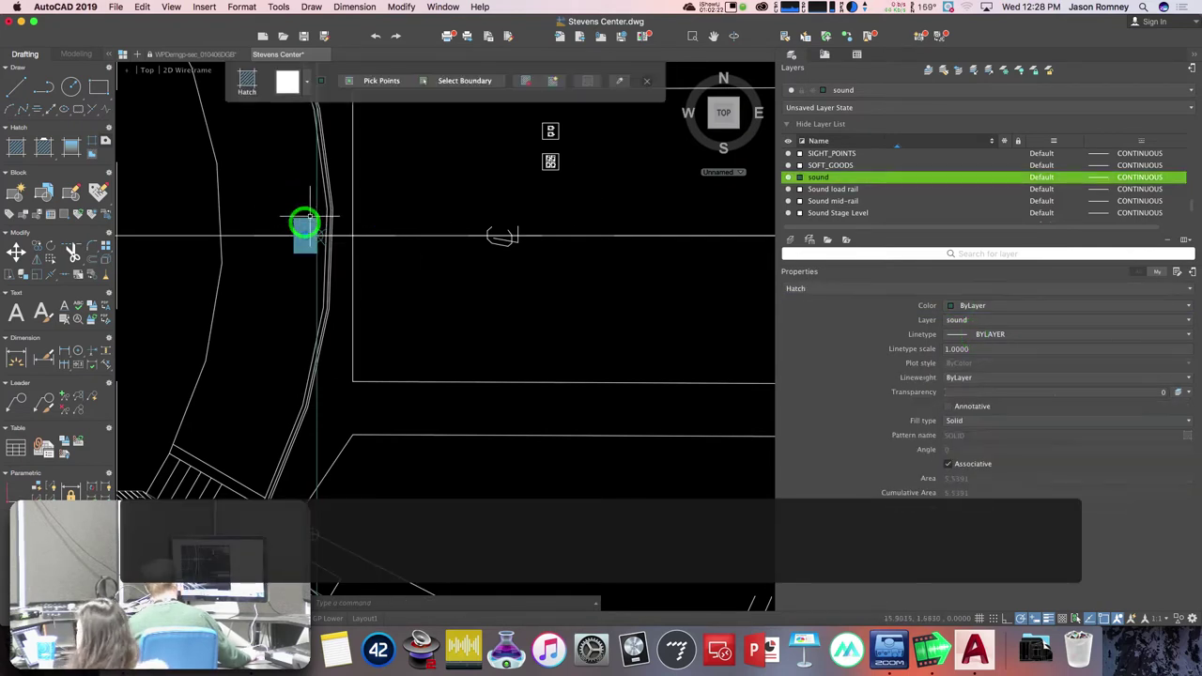
left_click(988, 305)
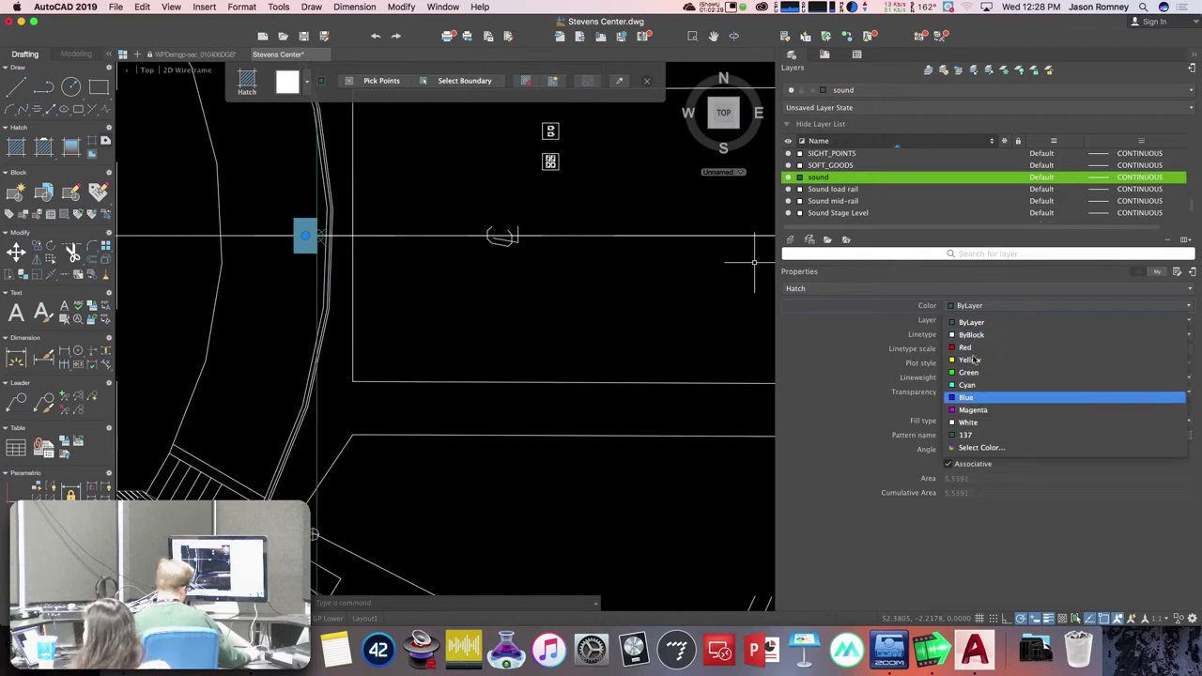
left_click(982, 447)
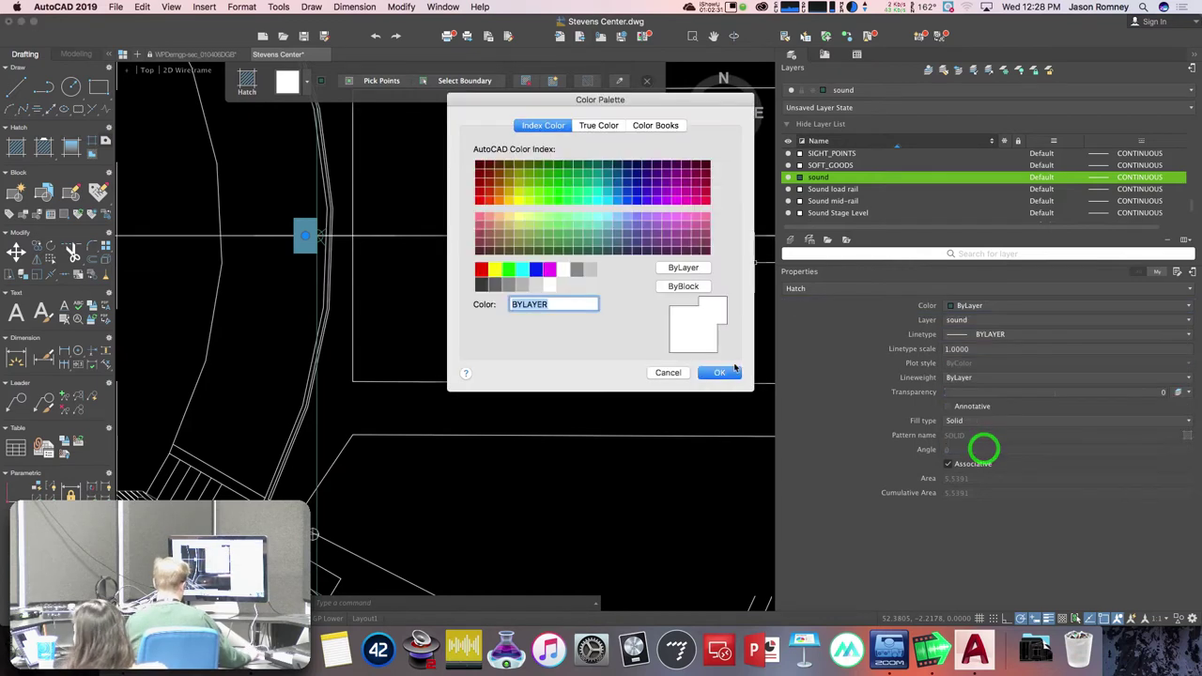
left_click(656, 233)
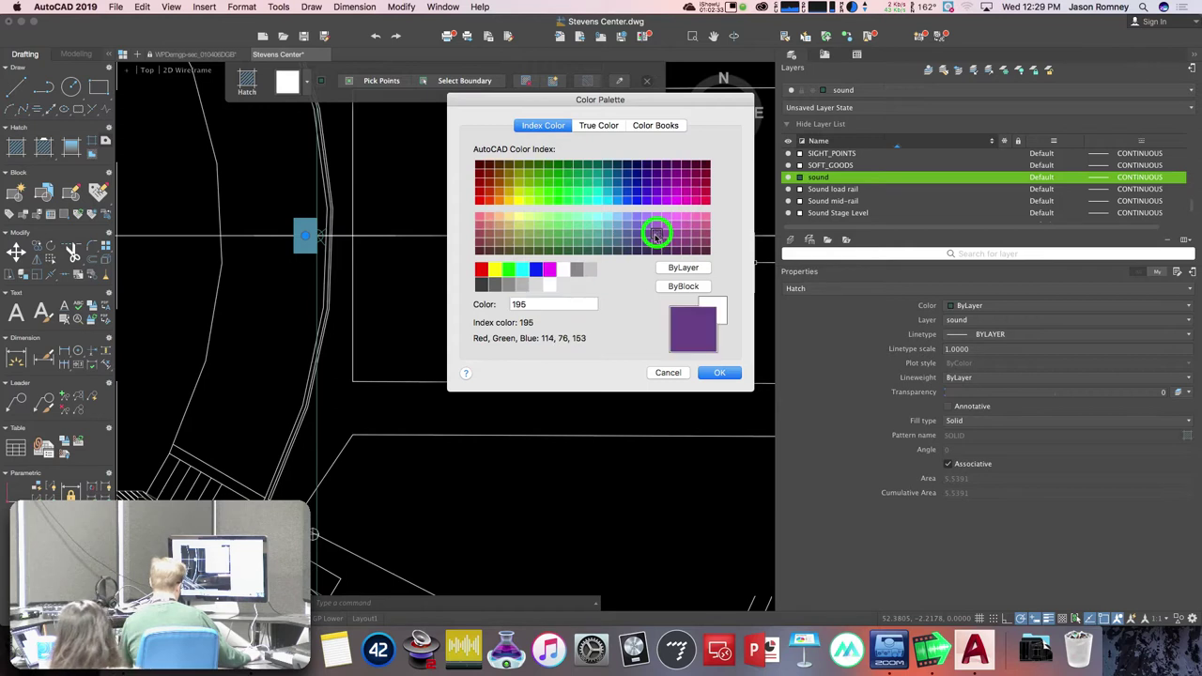
left_click(719, 372)
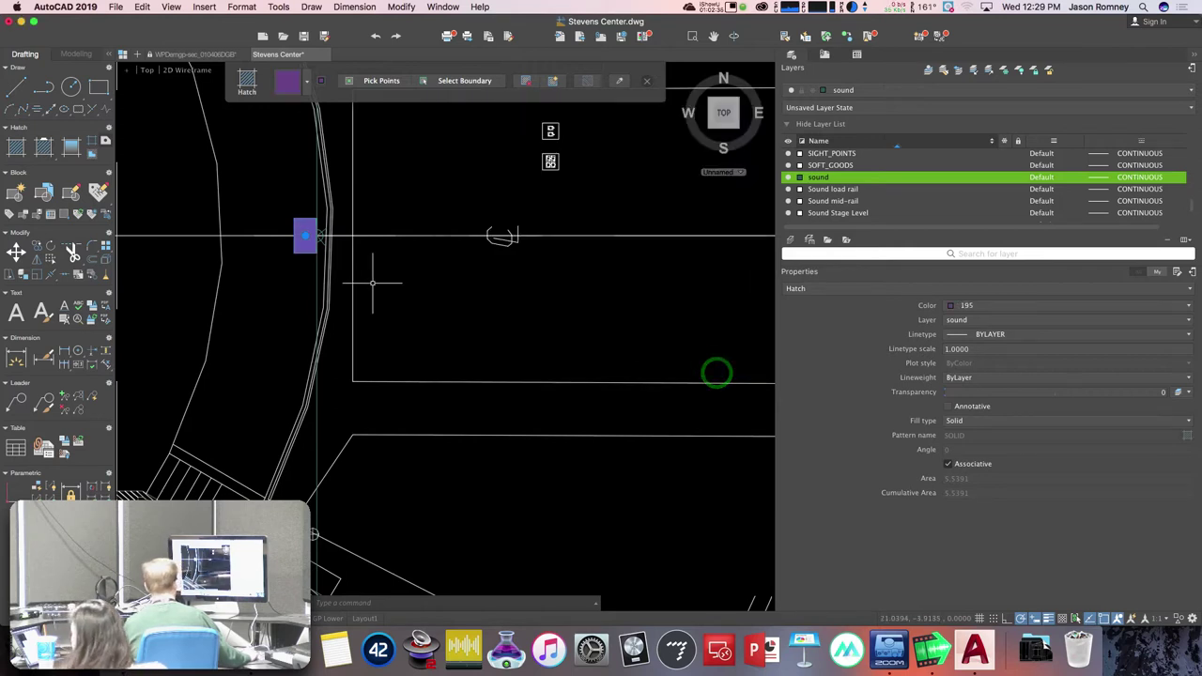
left_click(645, 81)
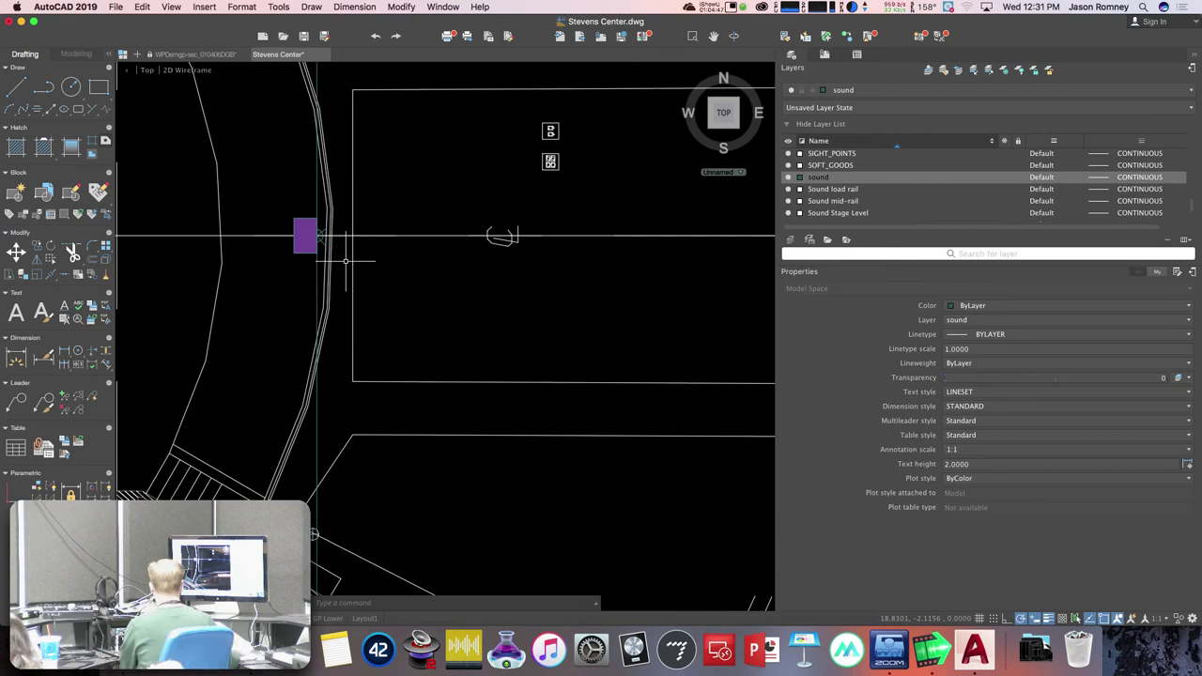
- Switch to Safari, open the course's modules and publish the Navigating and Drafting in Architectural Drawings module
key("super+Tab")
key("super+Tab")
key("super+Tab")
key("super+Tab")
key("super+Tab")
key("super+Tab")
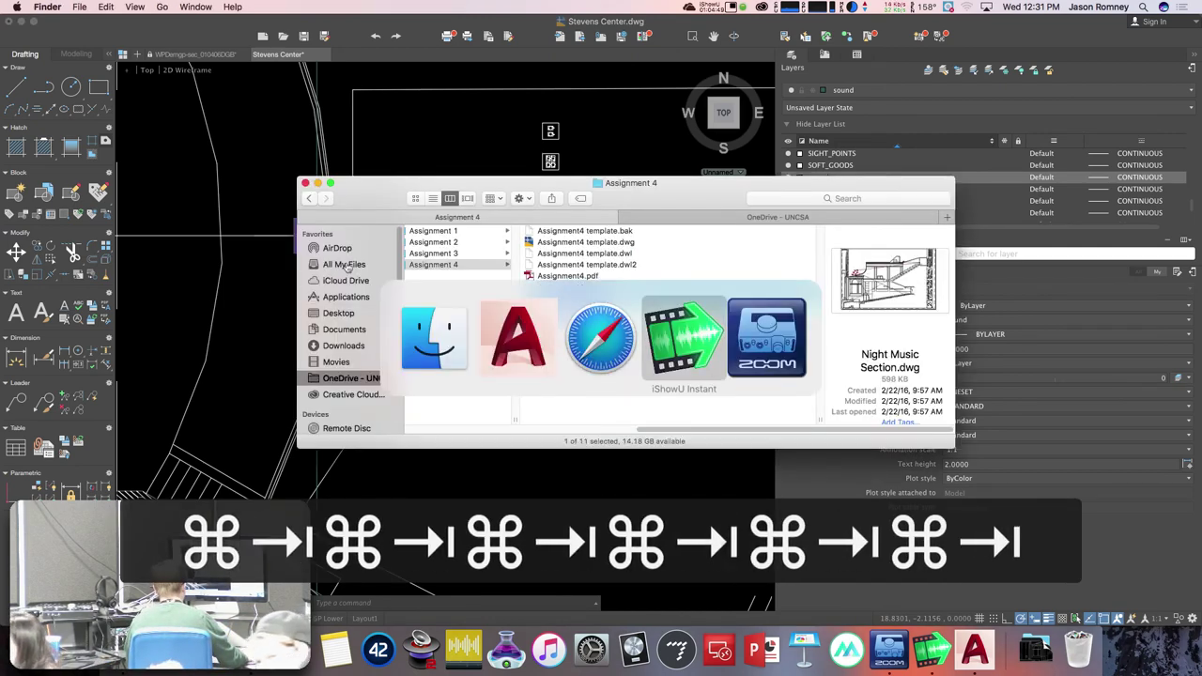
key("super+Tab")
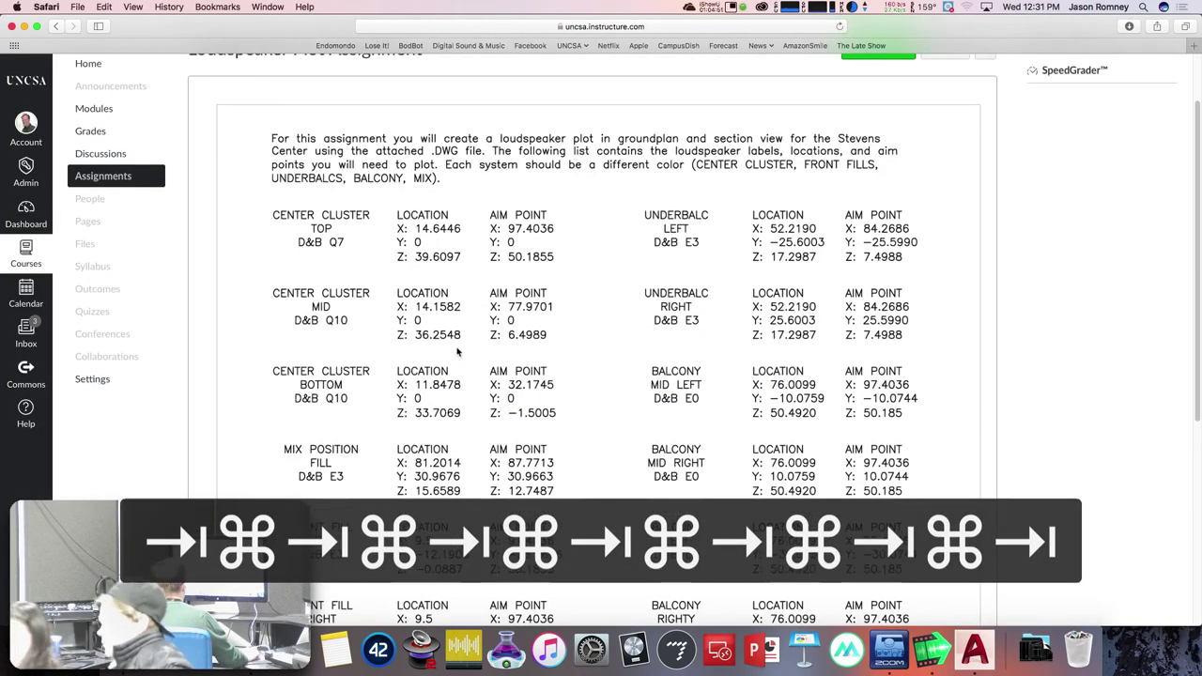
left_click(96, 187)
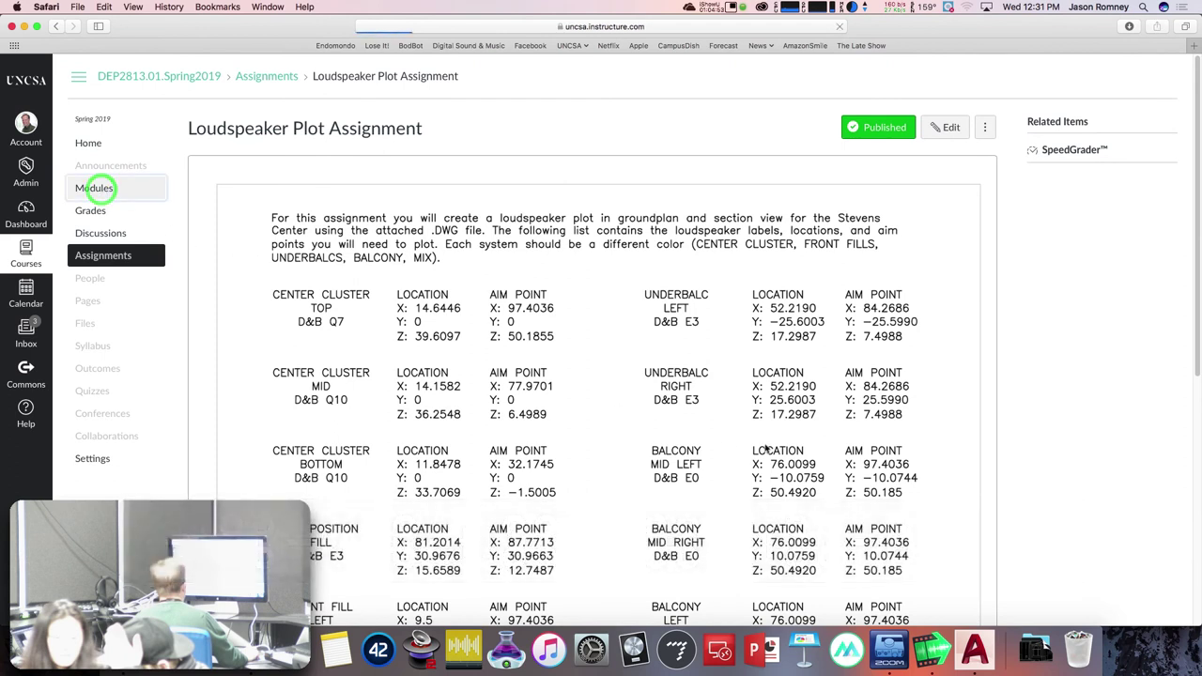
scroll(824, 474, "down", 5)
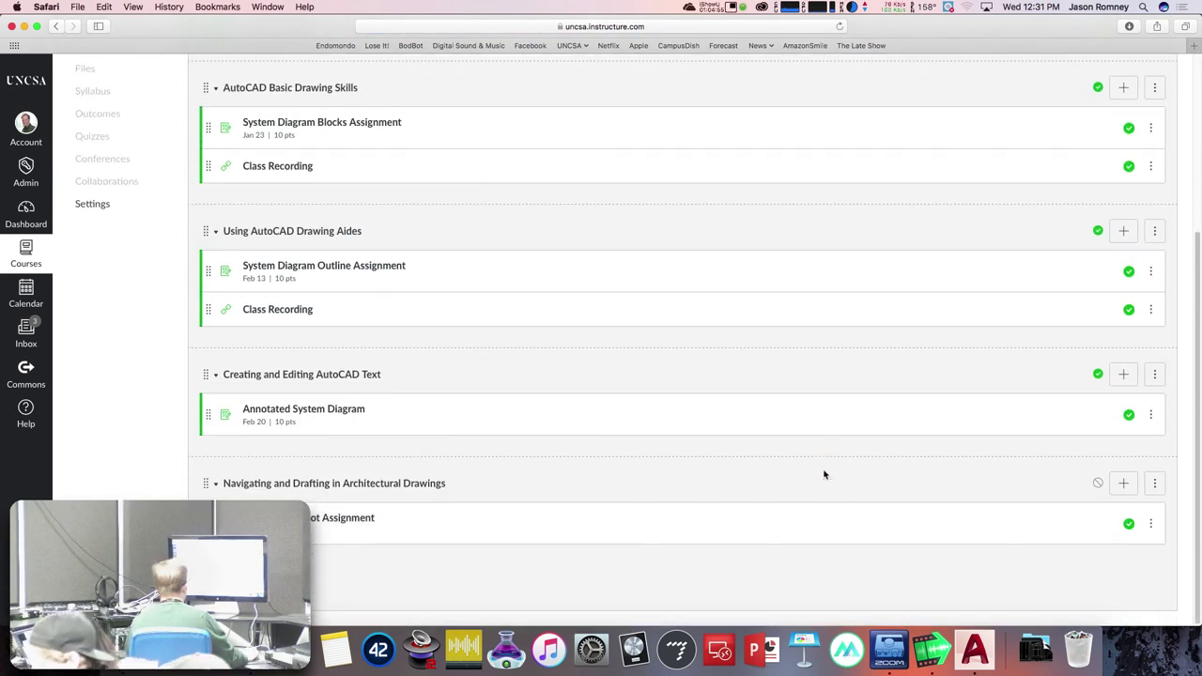
left_click(1097, 483)
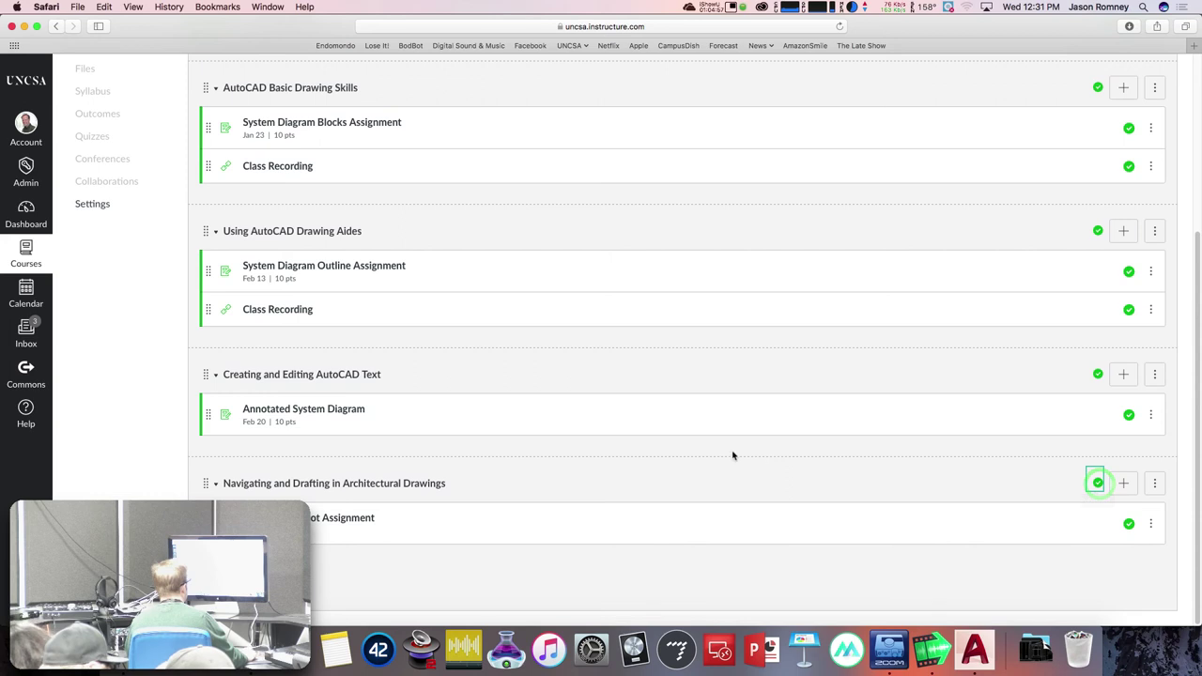
scroll(178, 395, "up", 2)
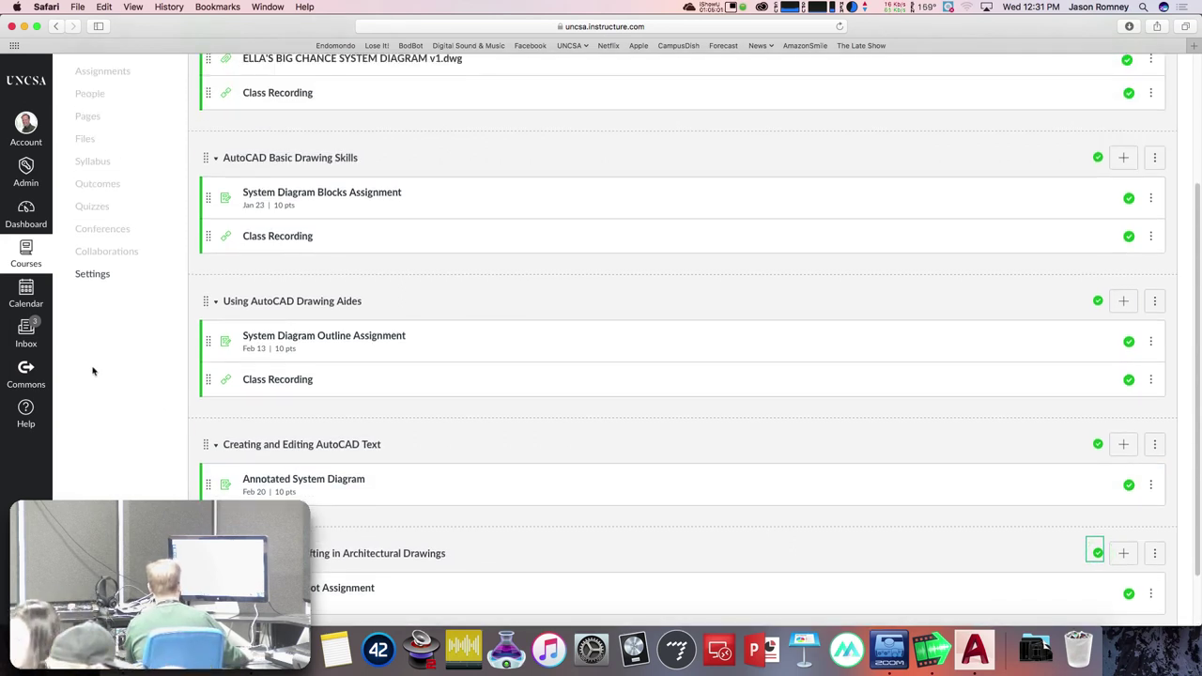
left_click(115, 370)
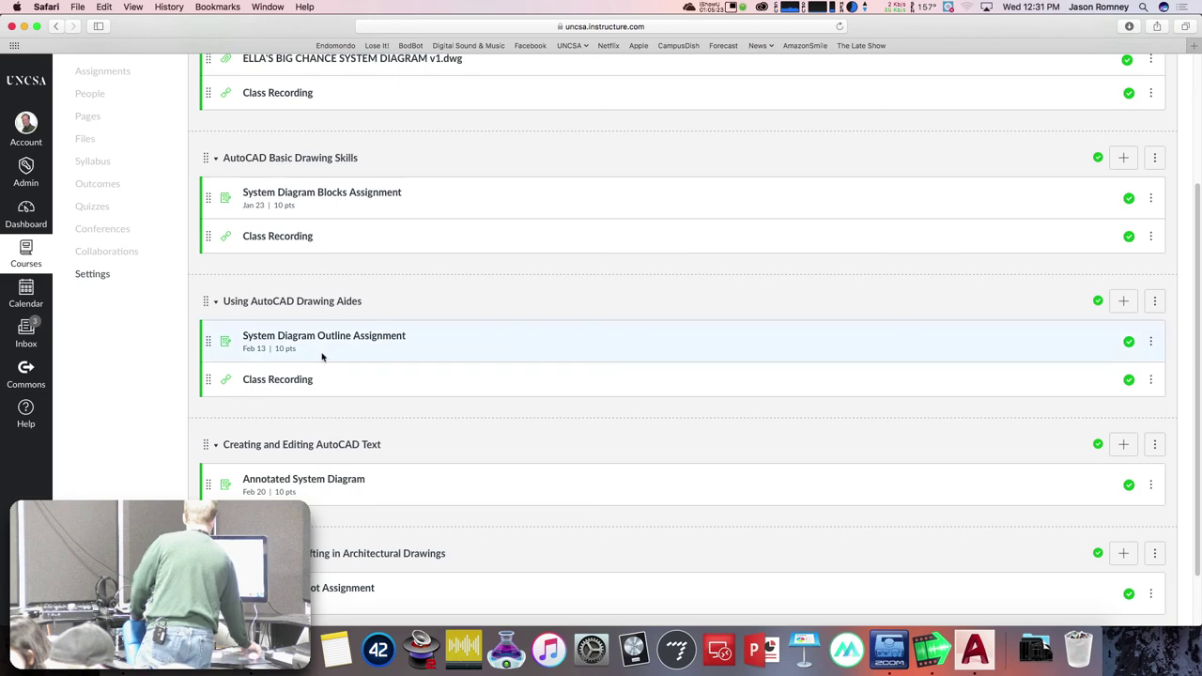
left_click(724, 6)
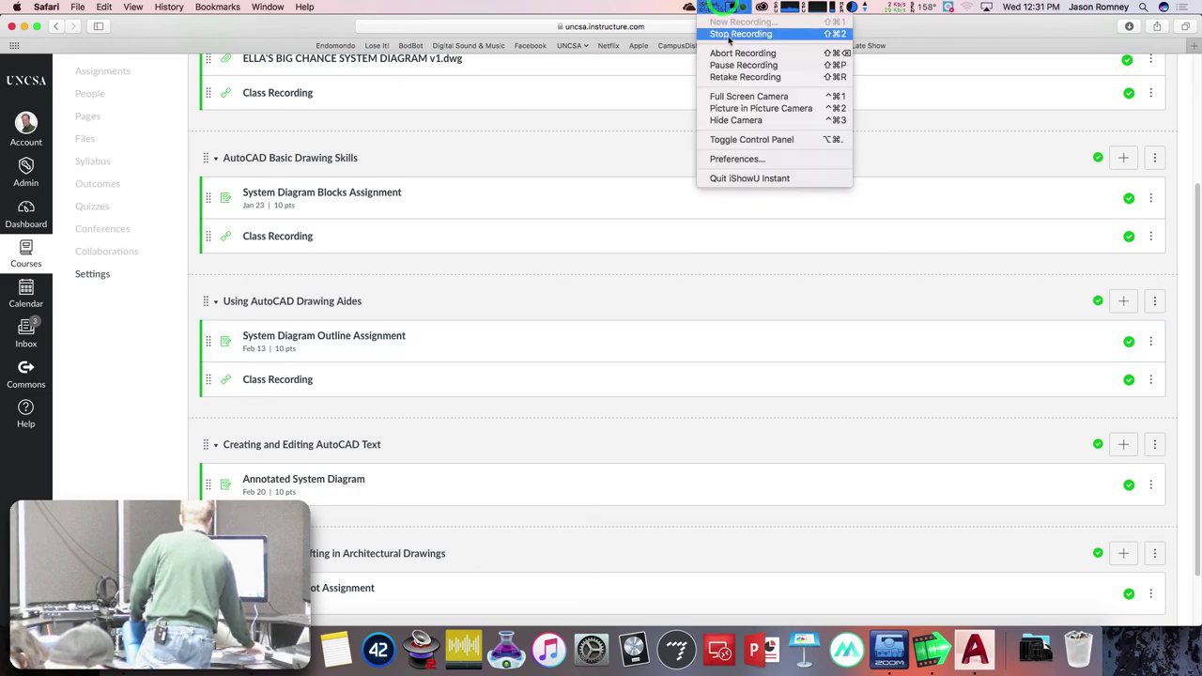